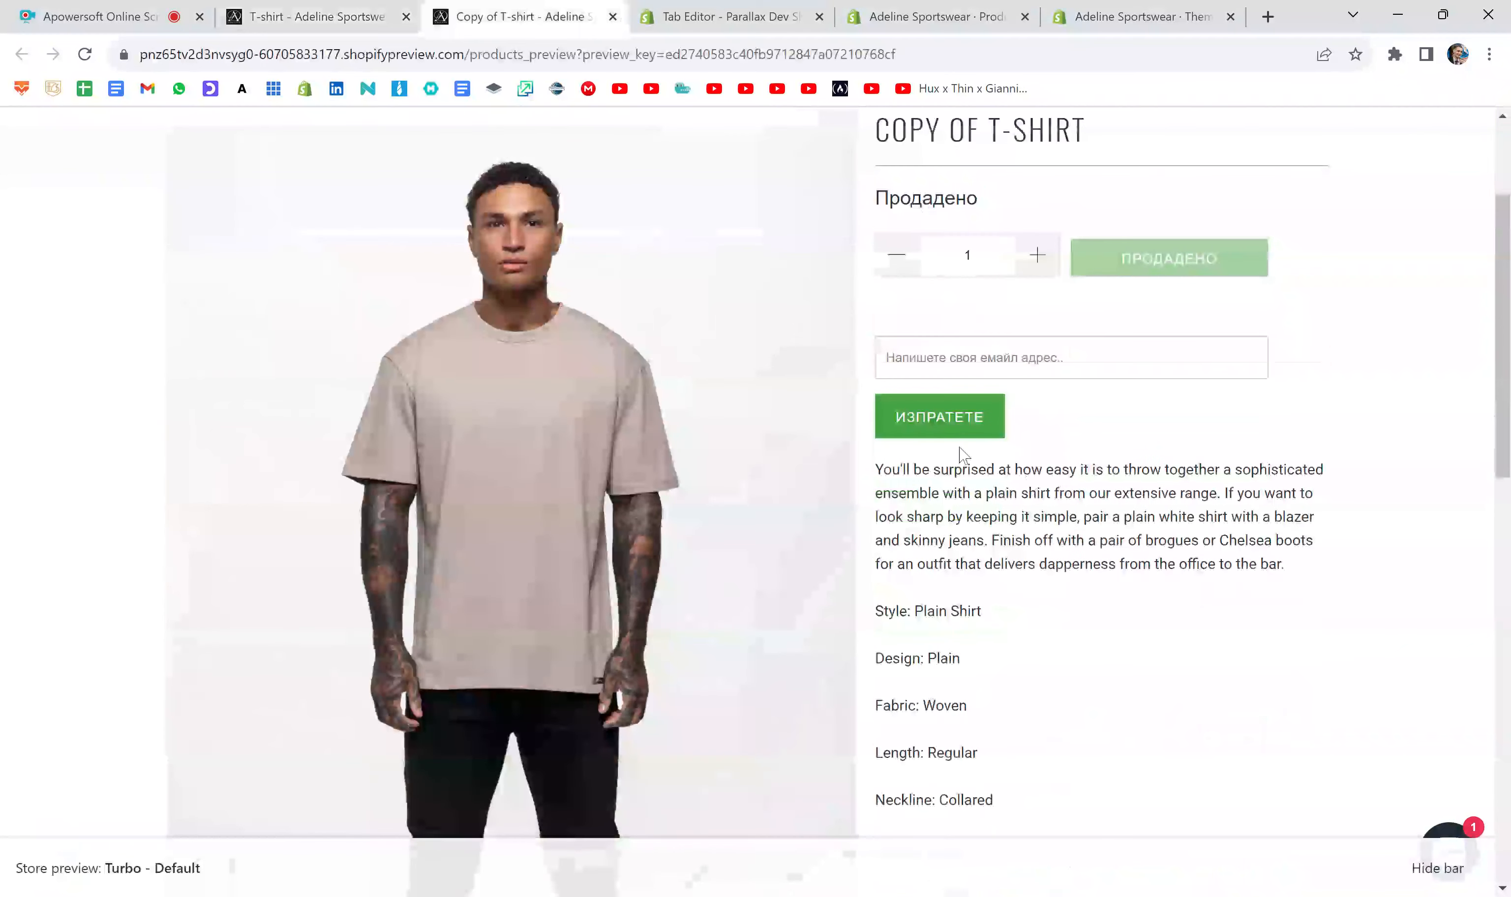
# - Review the product description and delivery information on the Copy of T-shirt store preview
pyautogui.moveTo(876, 469); pyautogui.dragTo(1022, 627)
pyautogui.hotkey('ctrl', 'c')
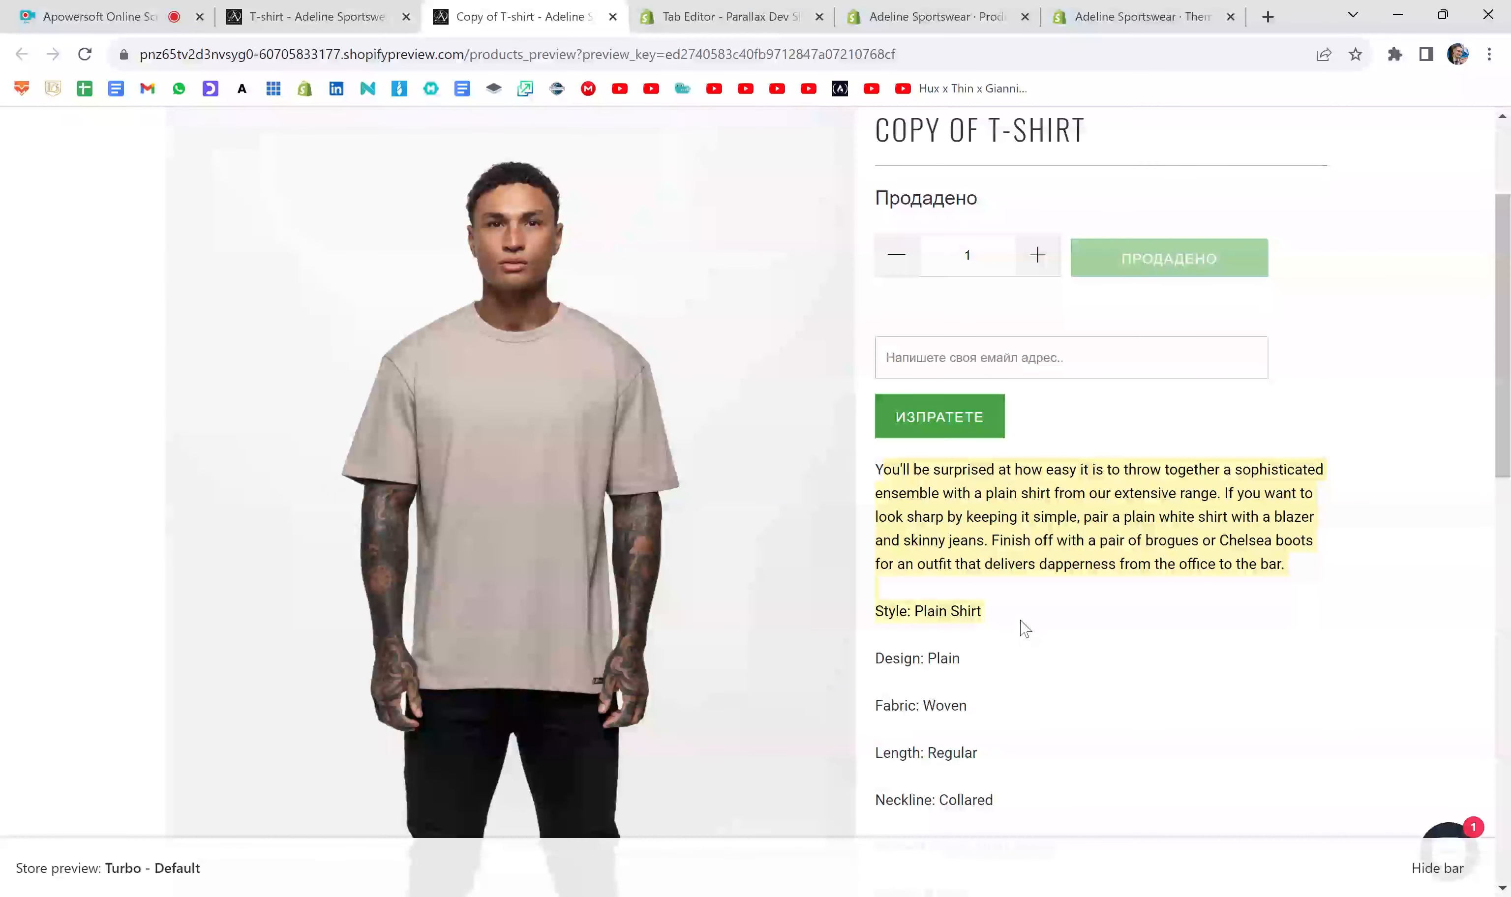
pyautogui.scroll(-4, 1035, 606)
pyautogui.scroll(-3, 1036, 608)
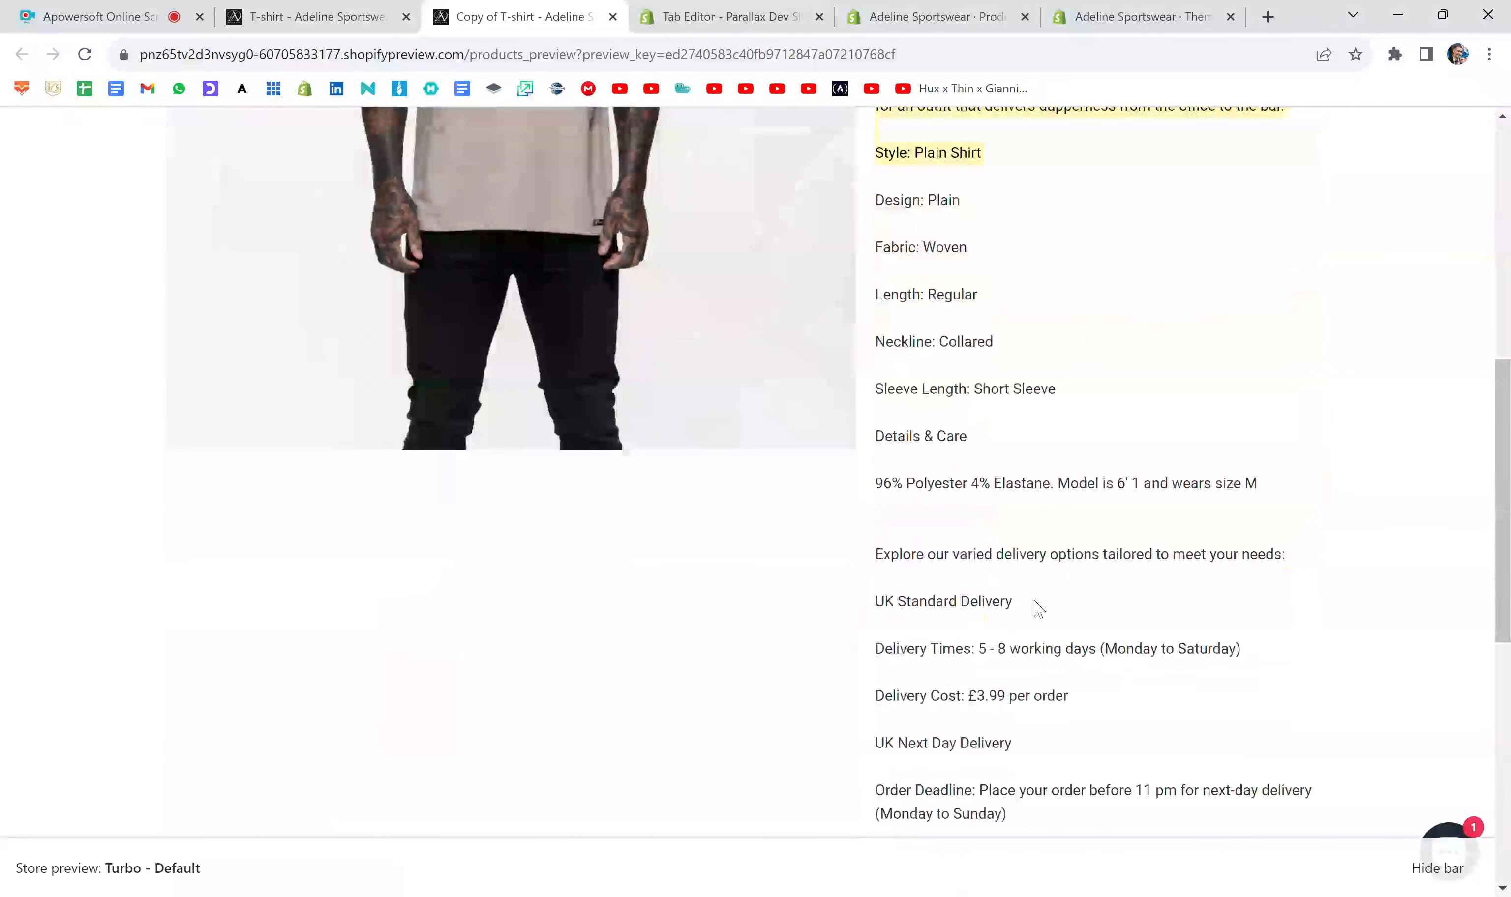
pyautogui.scroll(-1, 1039, 608)
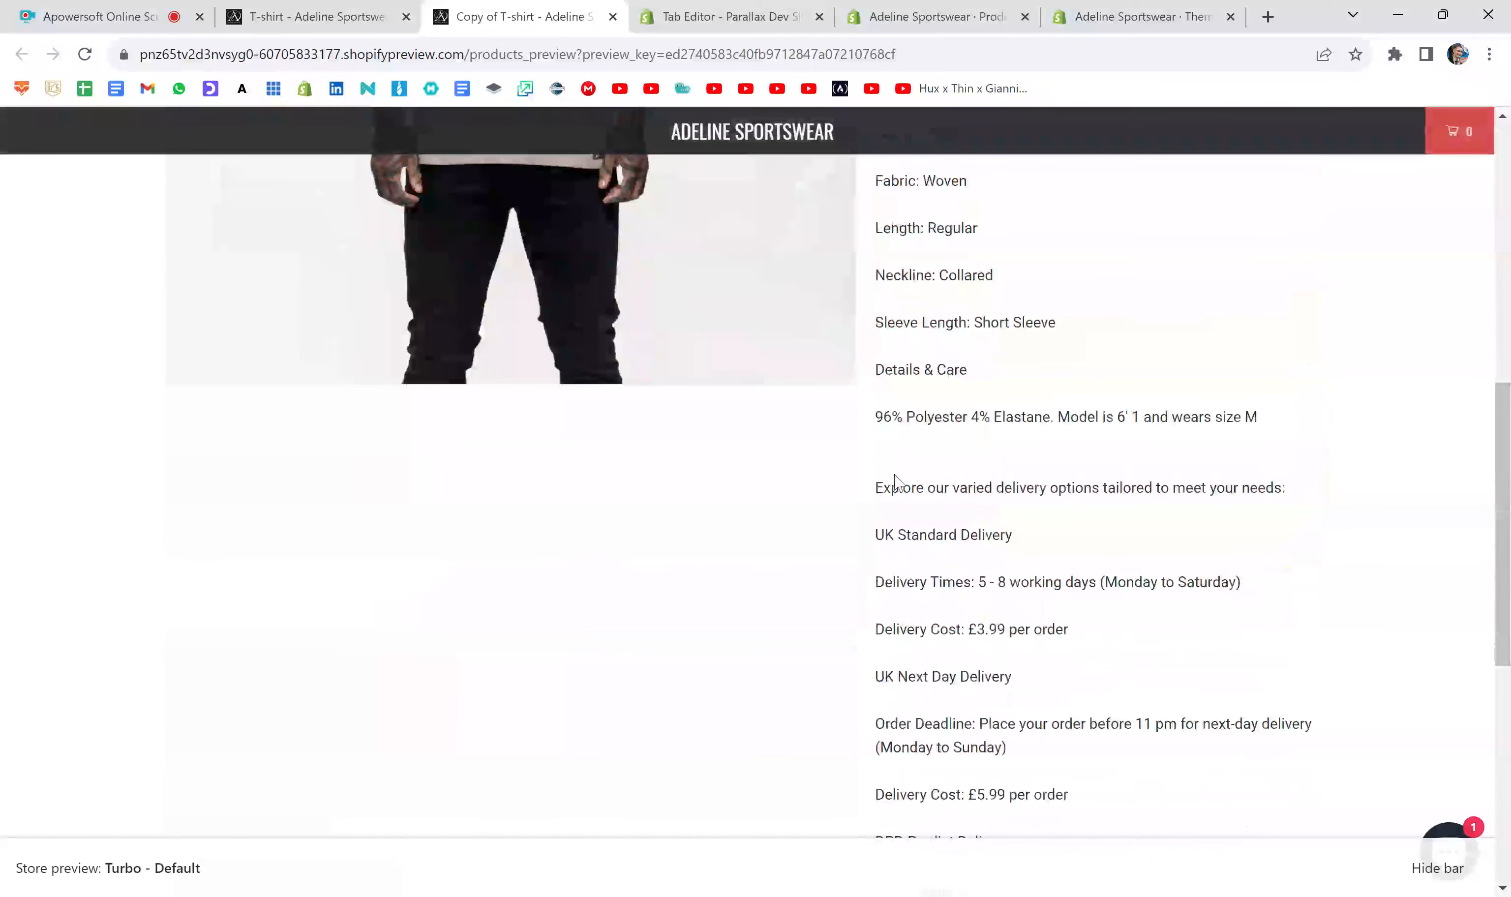
pyautogui.moveTo(874, 487); pyautogui.dragTo(1242, 585)
pyautogui.click(1039, 563)
pyautogui.scroll(9, 1038, 562)
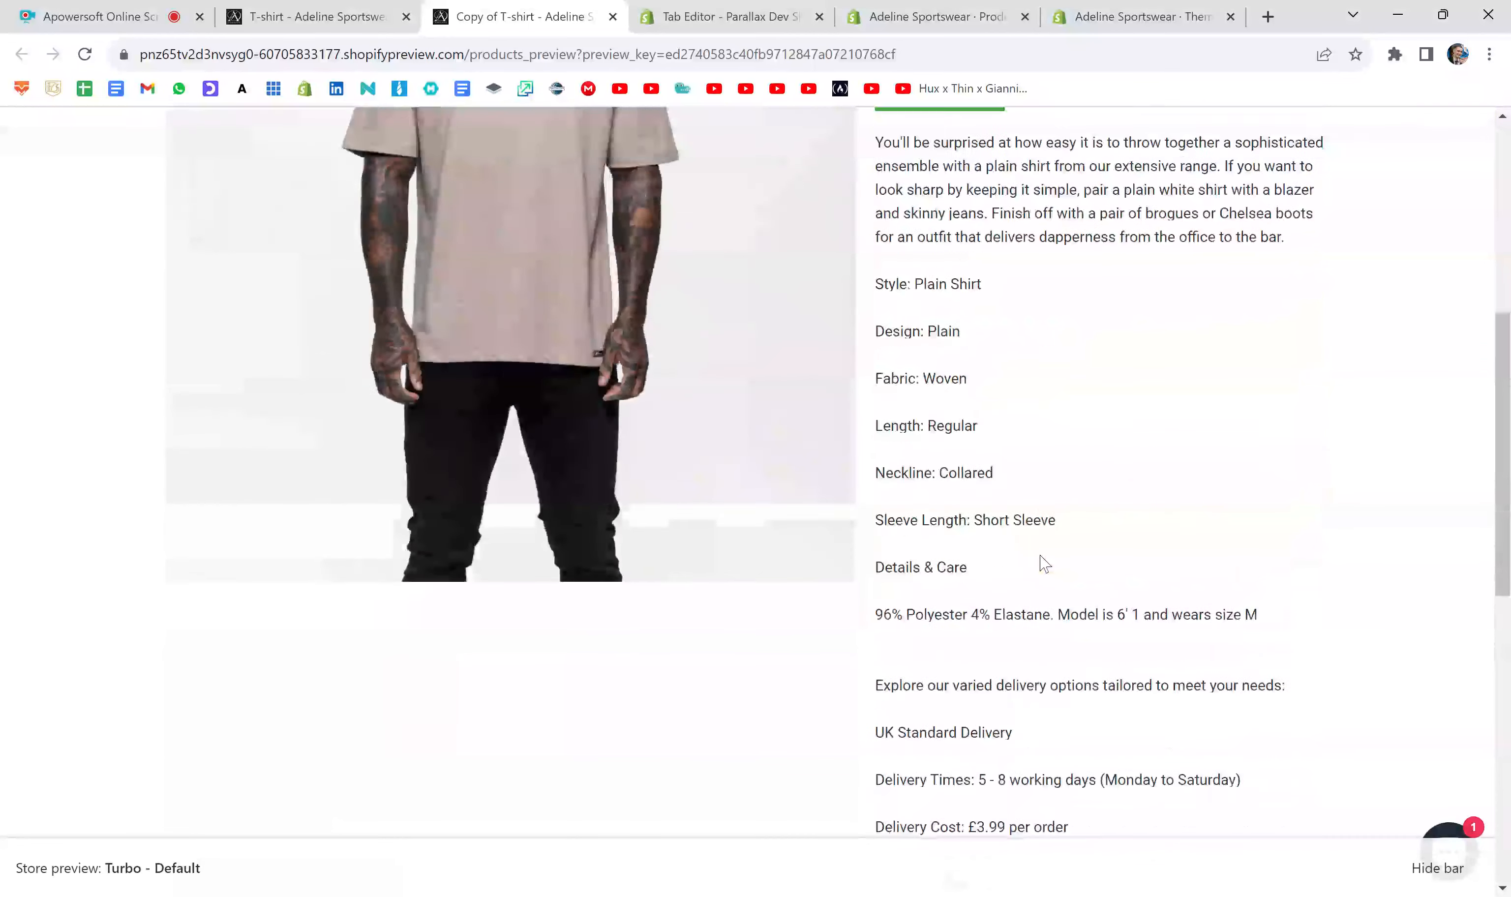
pyautogui.scroll(1, 925, 501)
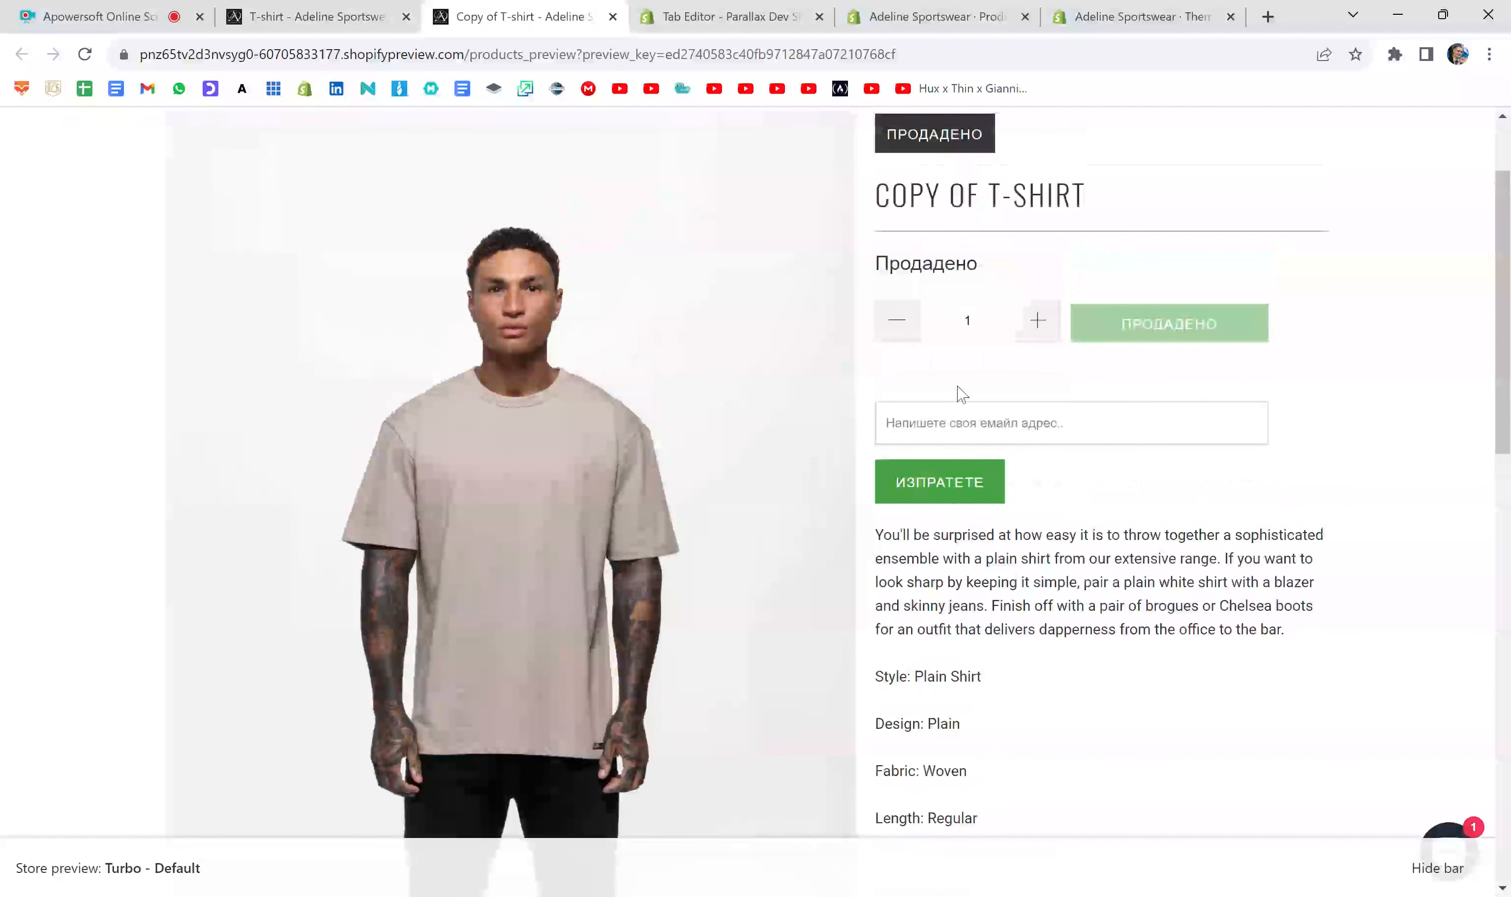
# - Switch to the Tab Editor page and rename the first tab as Description
pyautogui.click(742, 15)
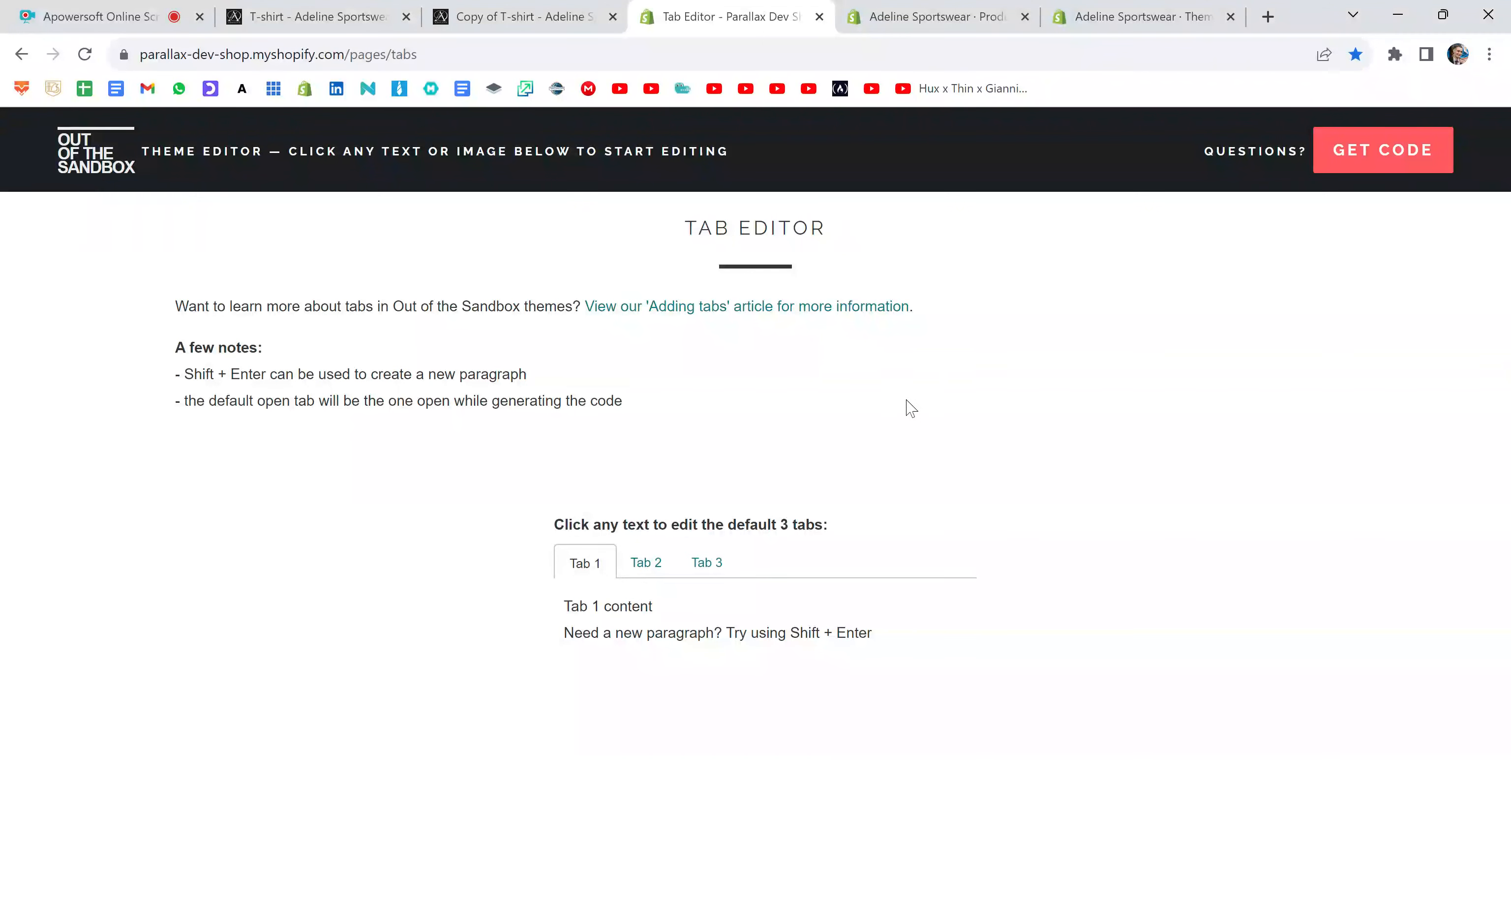
pyautogui.doubleClick(596, 560)
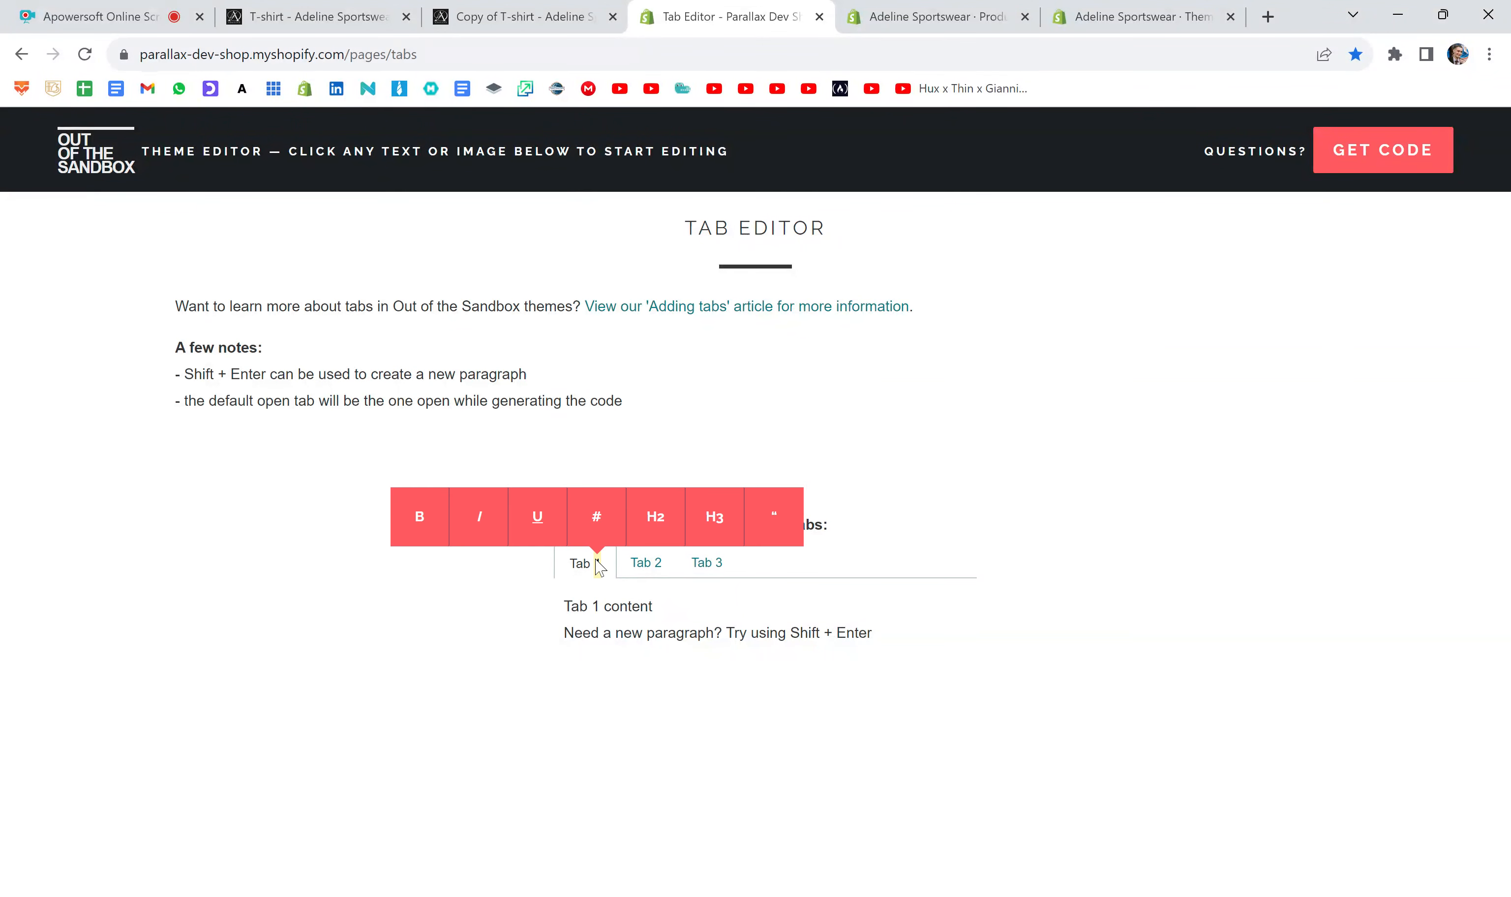
pyautogui.tripleClick(582, 561)
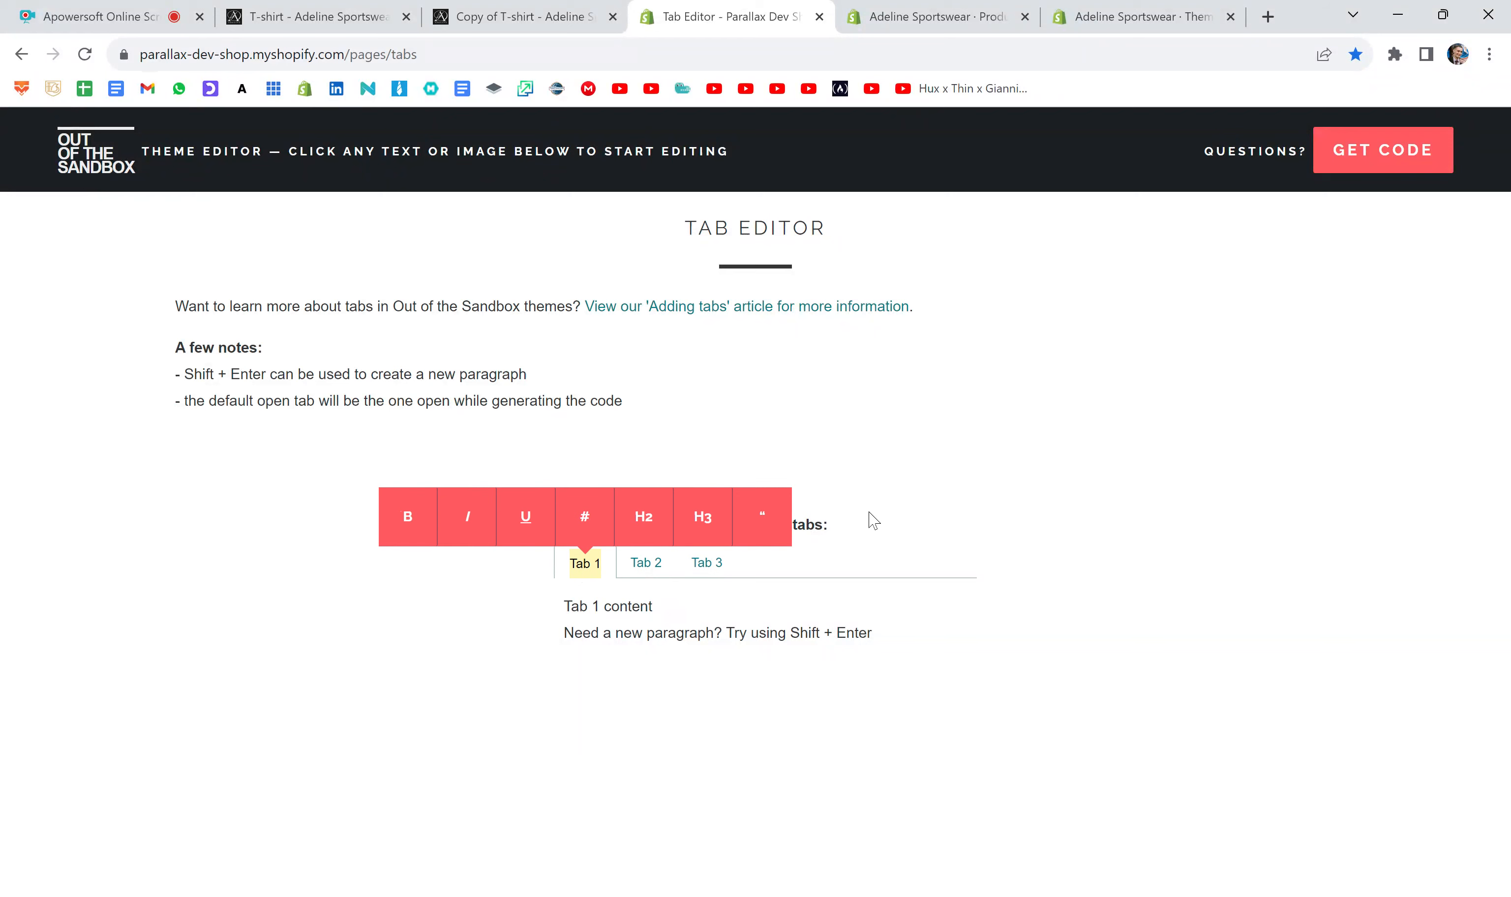
pyautogui.write('Description')
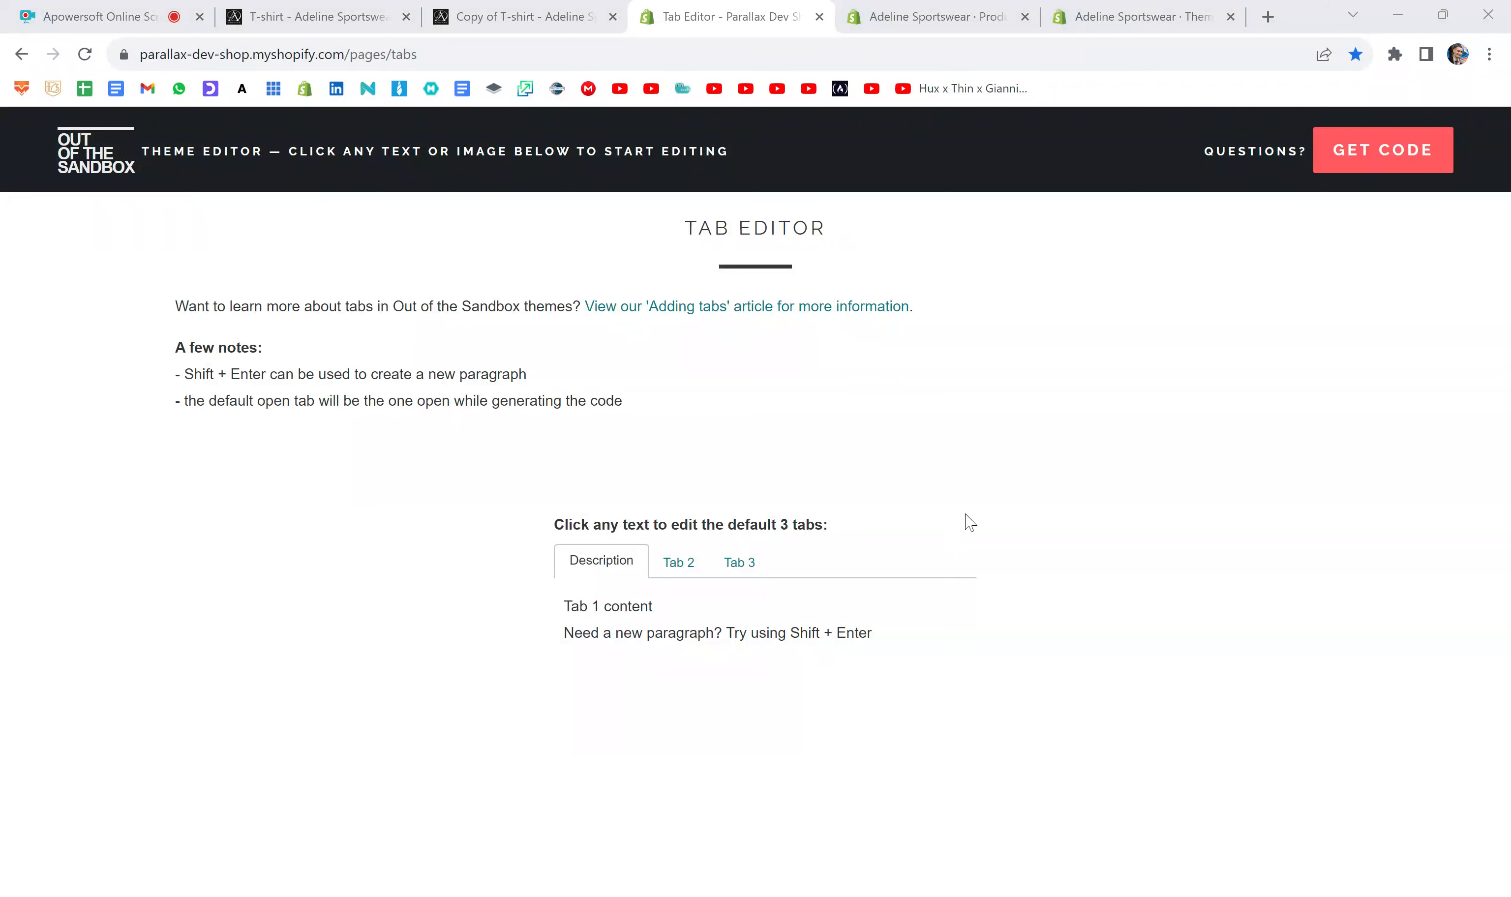
# - Replace the Description tab's placeholder content with the copied product description, from the opening paragraph through the model size line
pyautogui.click(793, 681)
pyautogui.hotkey('ctrl', 'a')
pyautogui.hotkey('ctrl', 'v')
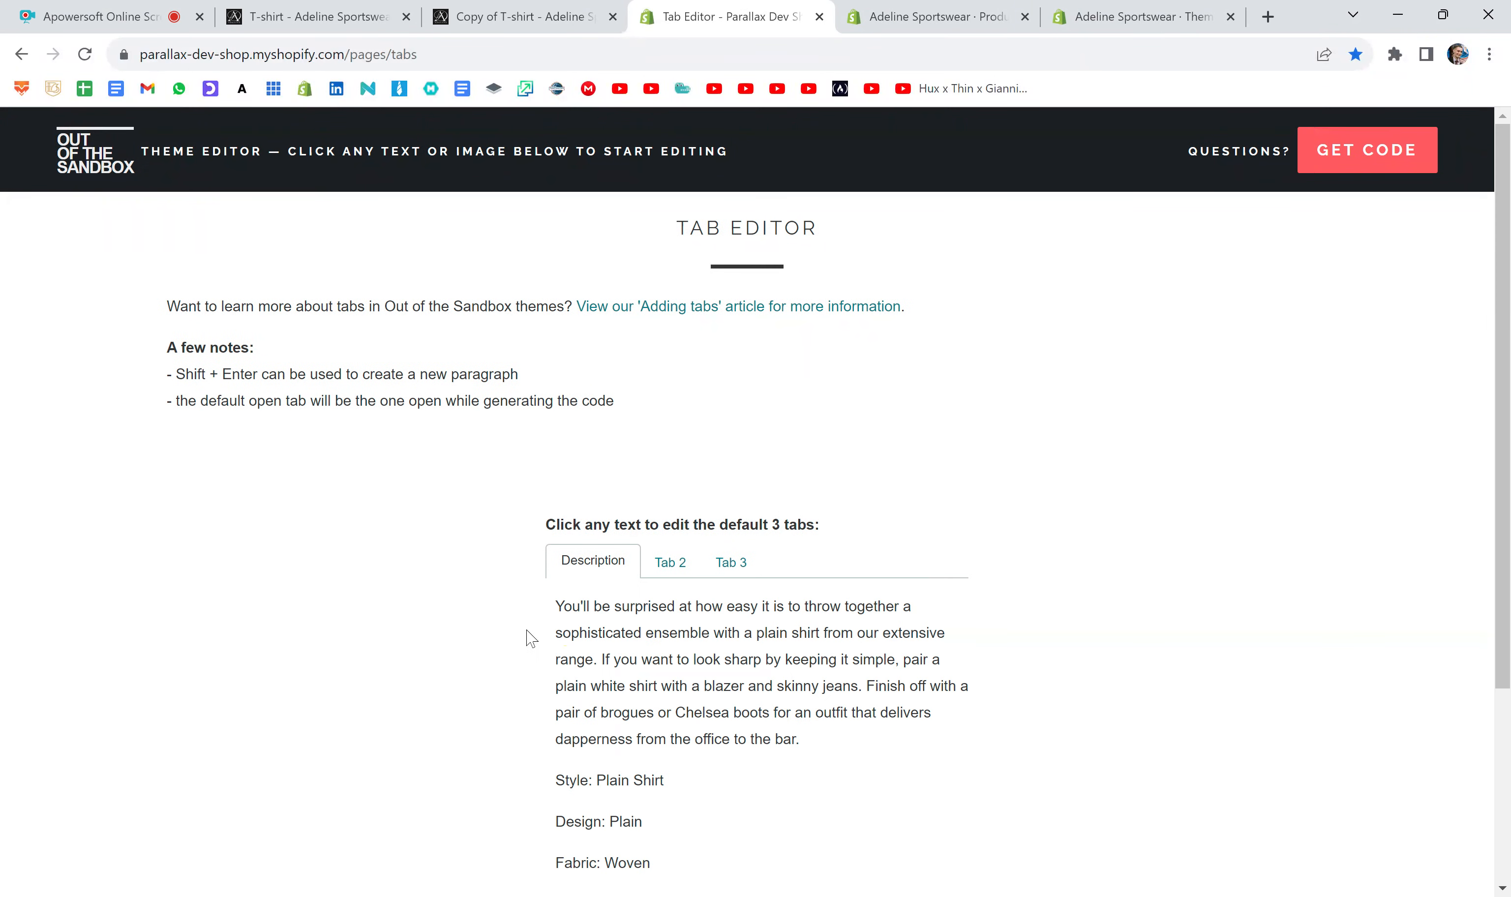
# - Try bold formatting on the "Style: Plain Shirt" line and remove it again
pyautogui.scroll(-3, 792, 681)
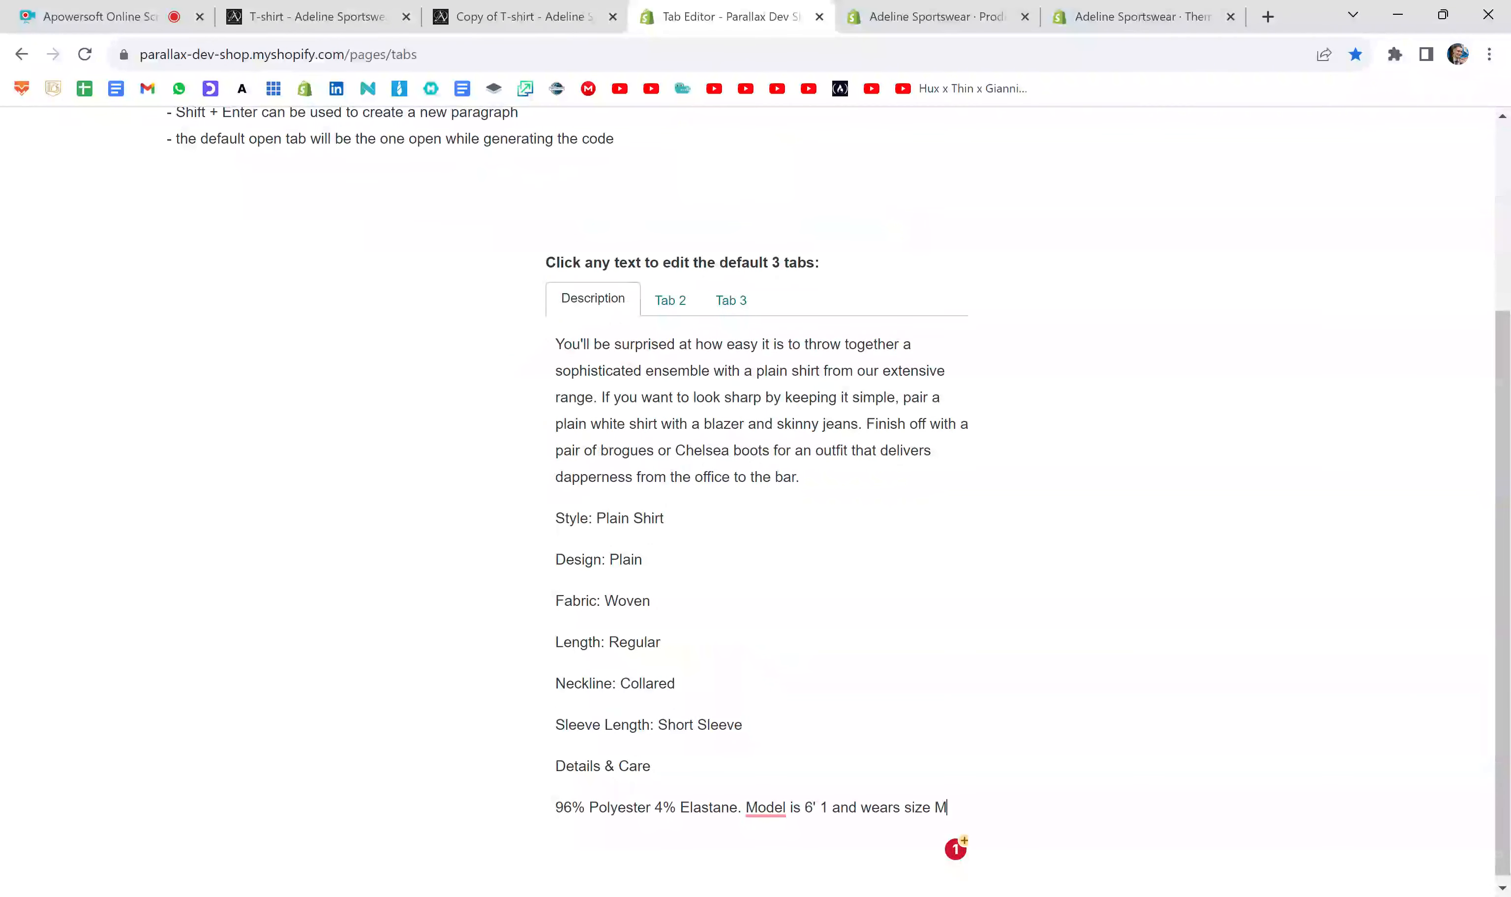
pyautogui.moveTo(664, 518); pyautogui.dragTo(541, 527)
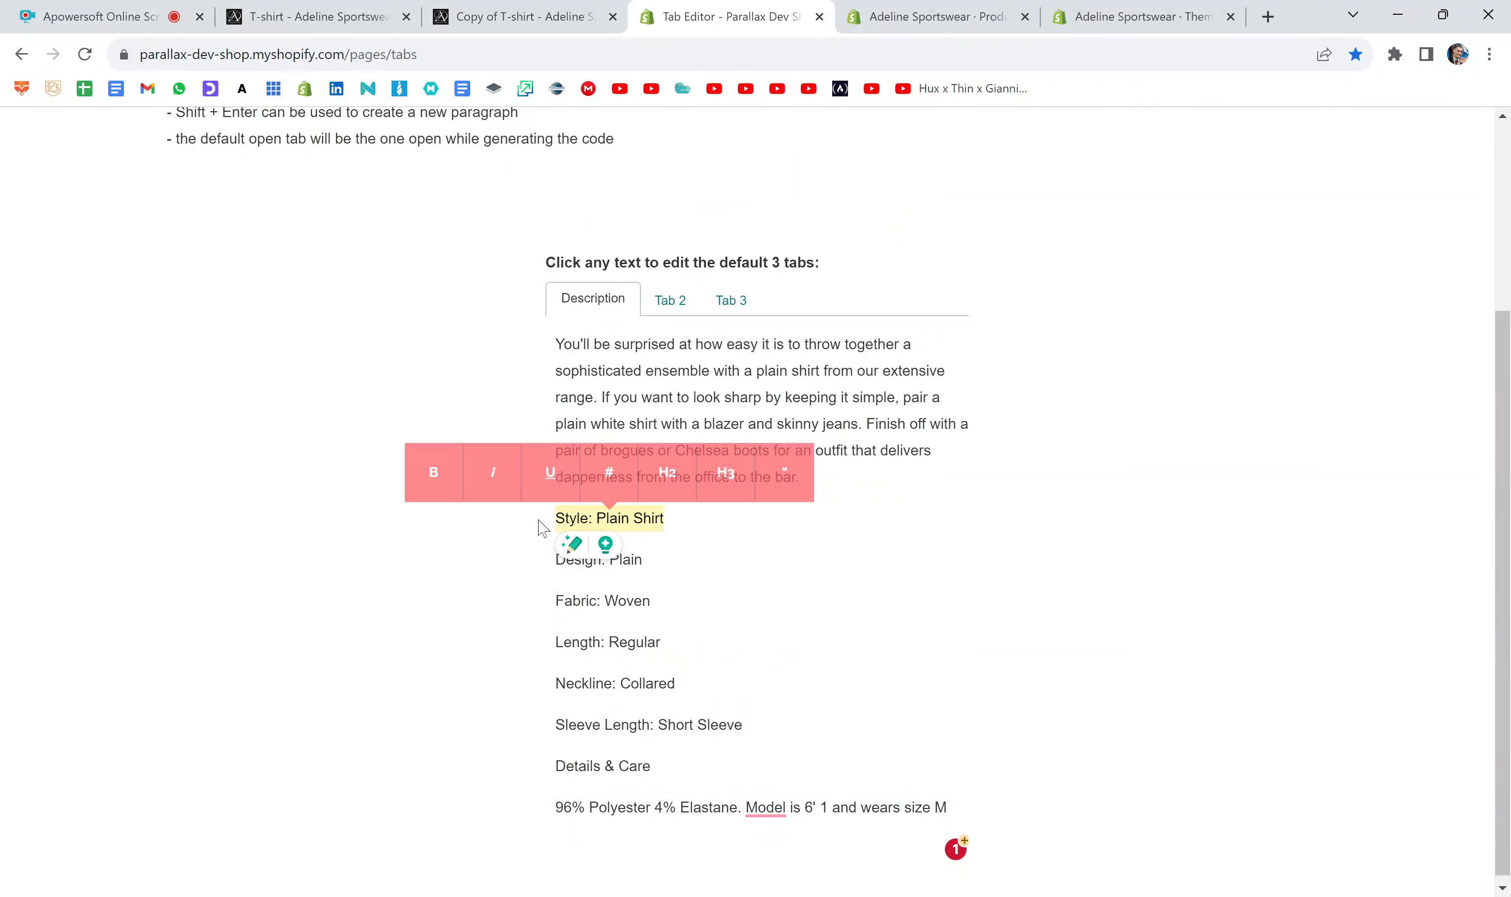
pyautogui.click(428, 484)
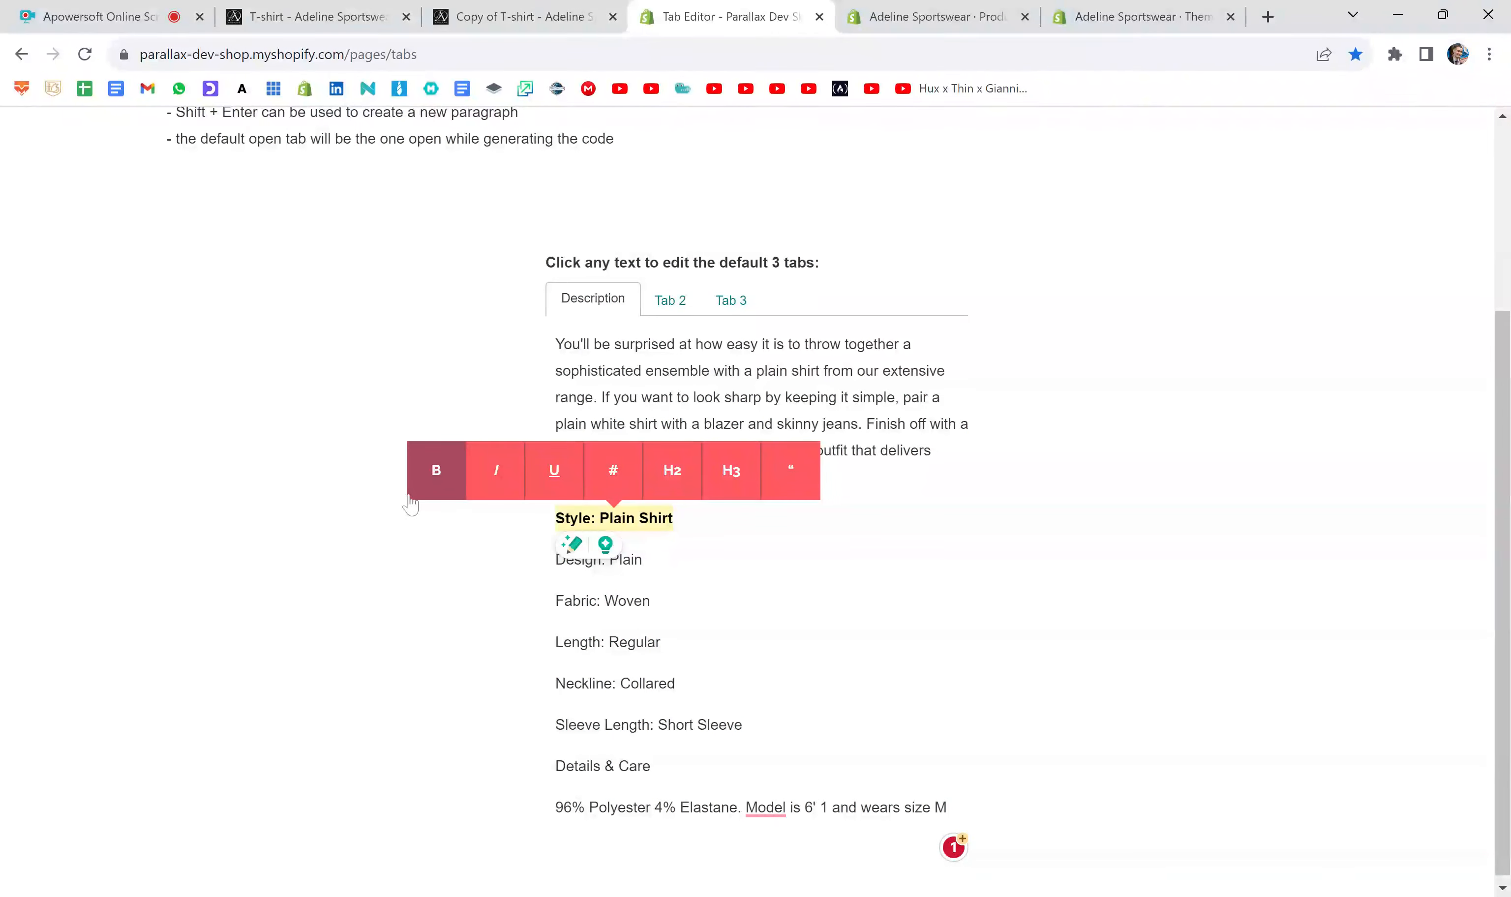
pyautogui.click(423, 464)
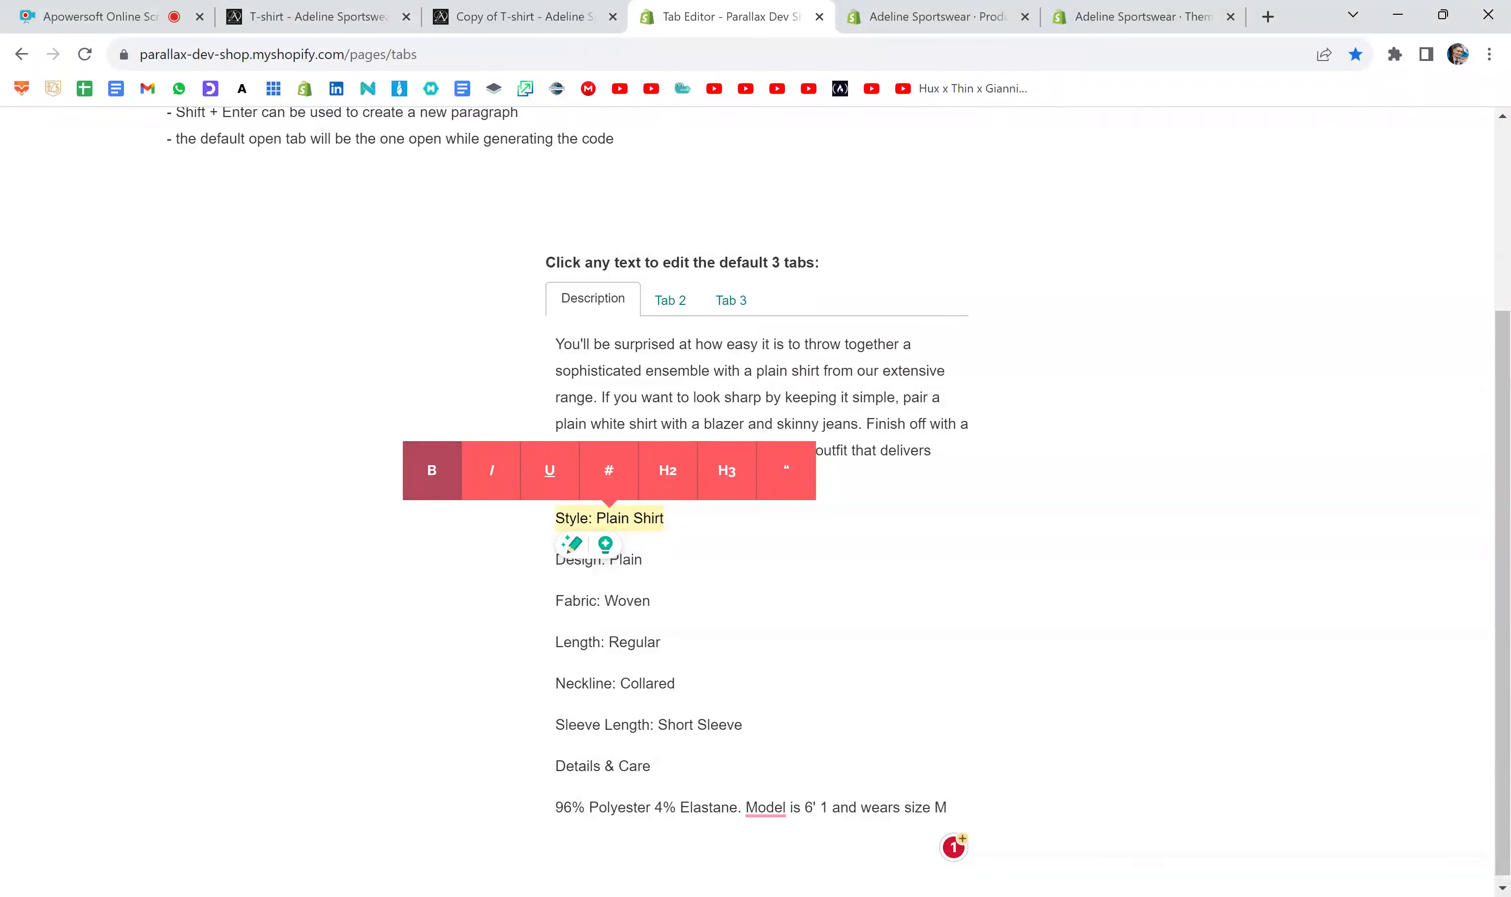
# - Rename the second tab, Tab 2, as Delivery
pyautogui.click(670, 300)
pyautogui.click(673, 566)
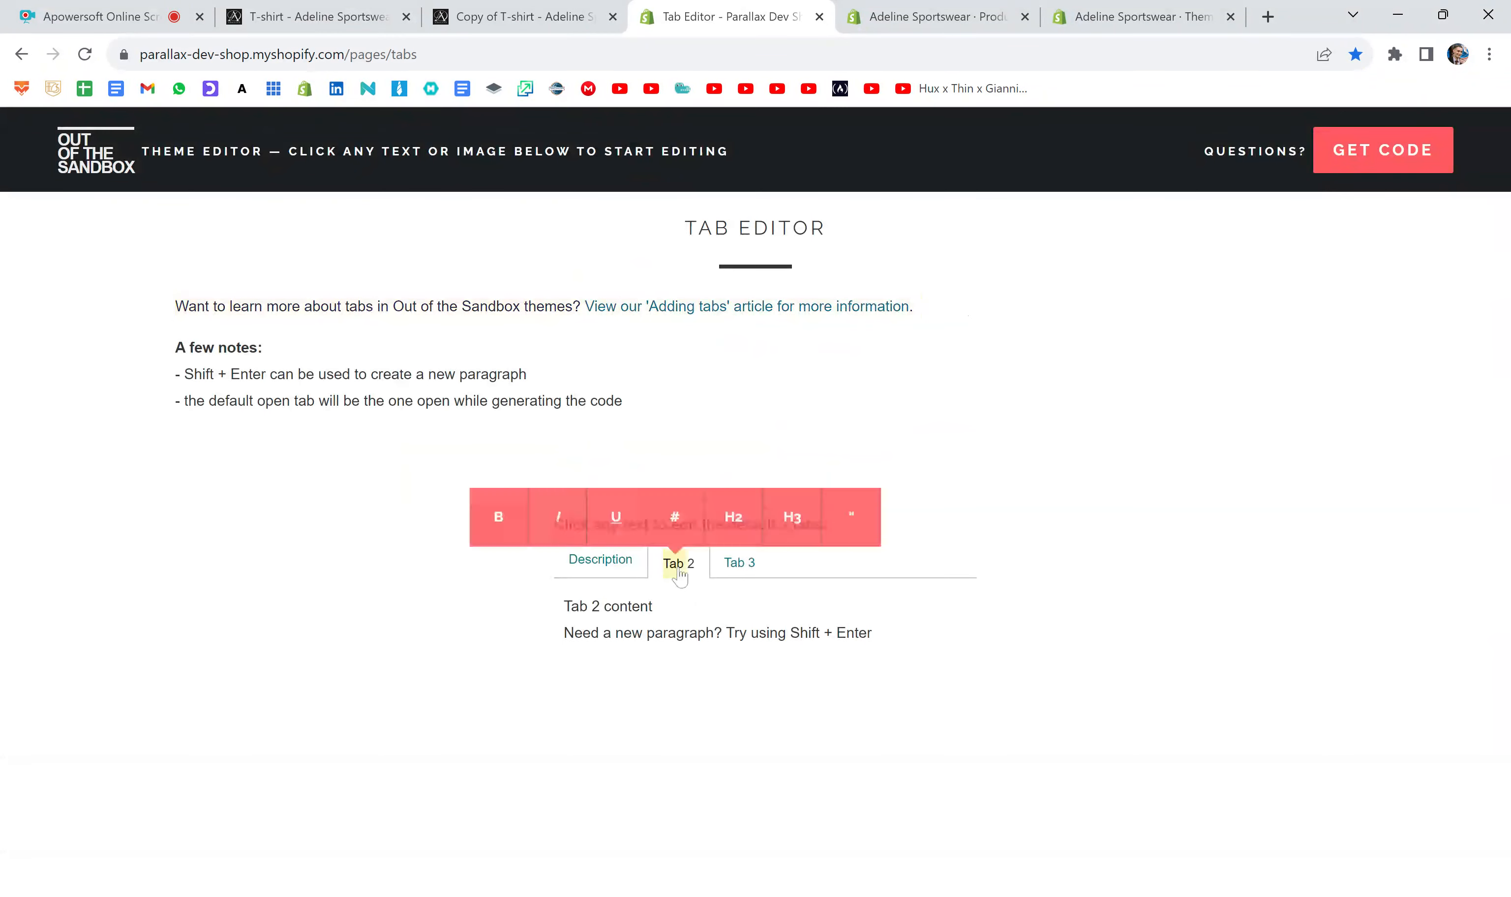
pyautogui.press('Delete')
pyautogui.press('Delete')
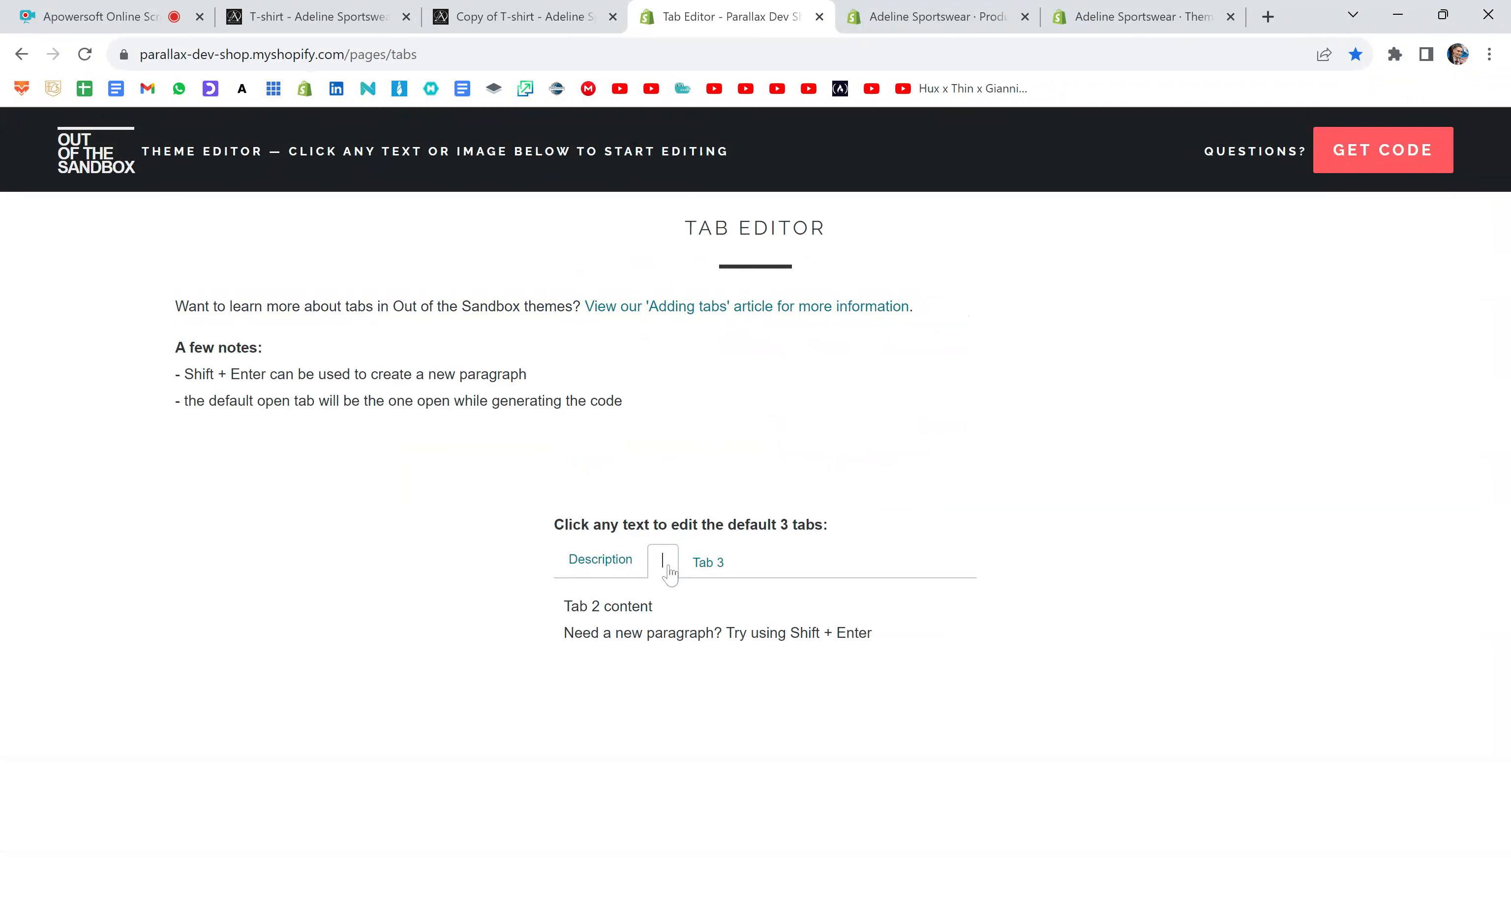
pyautogui.write('Delivery')
pyautogui.click(910, 895)
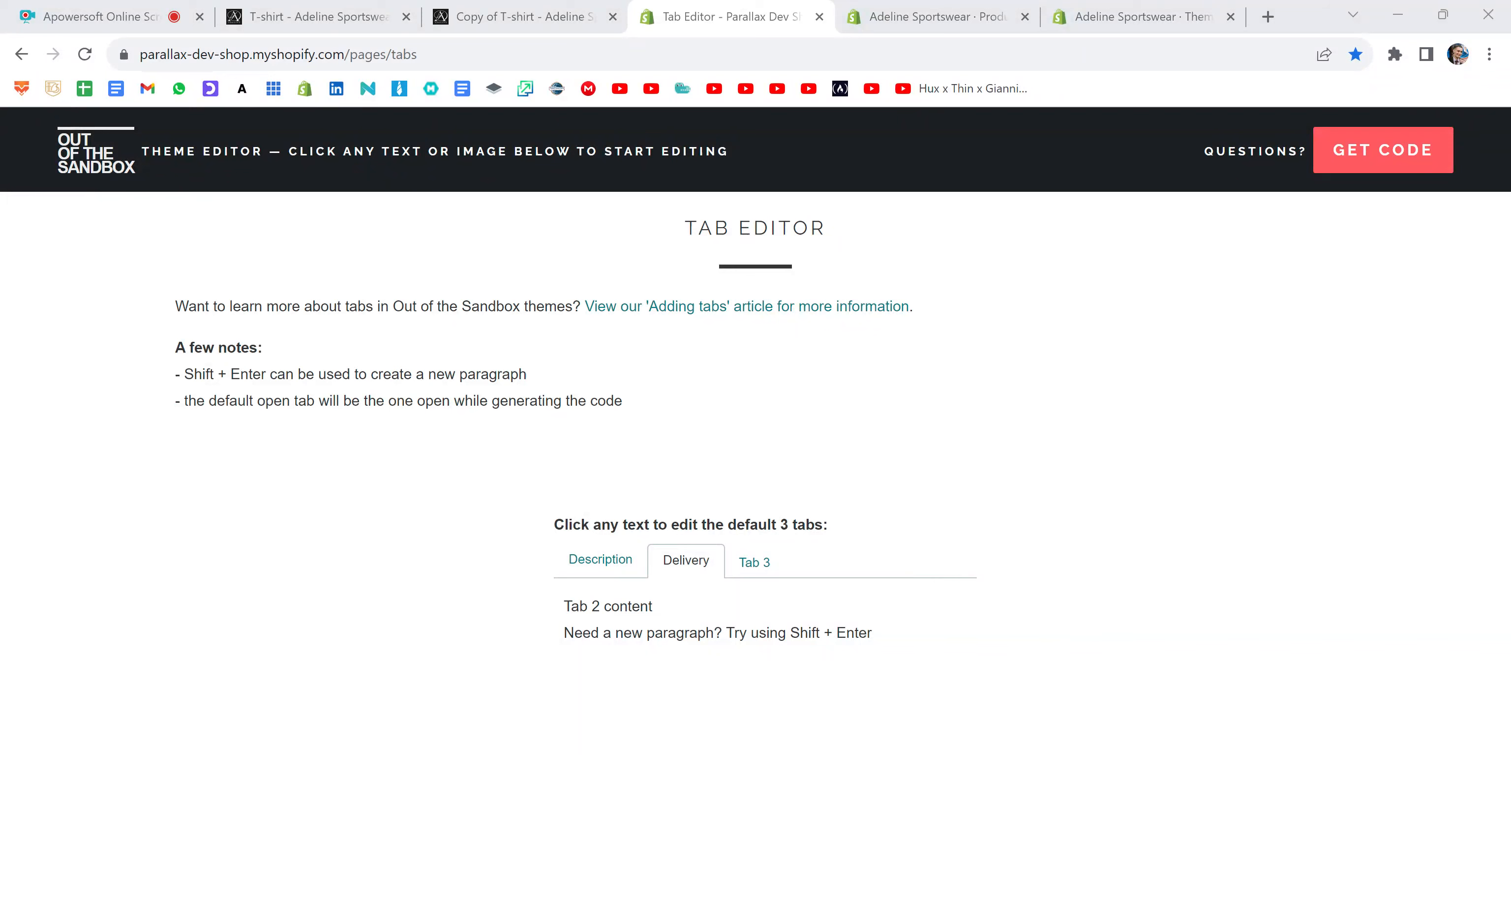
# - Replace the Delivery tab's placeholder content with the copied delivery options text
pyautogui.moveTo(880, 636); pyautogui.dragTo(503, 604)
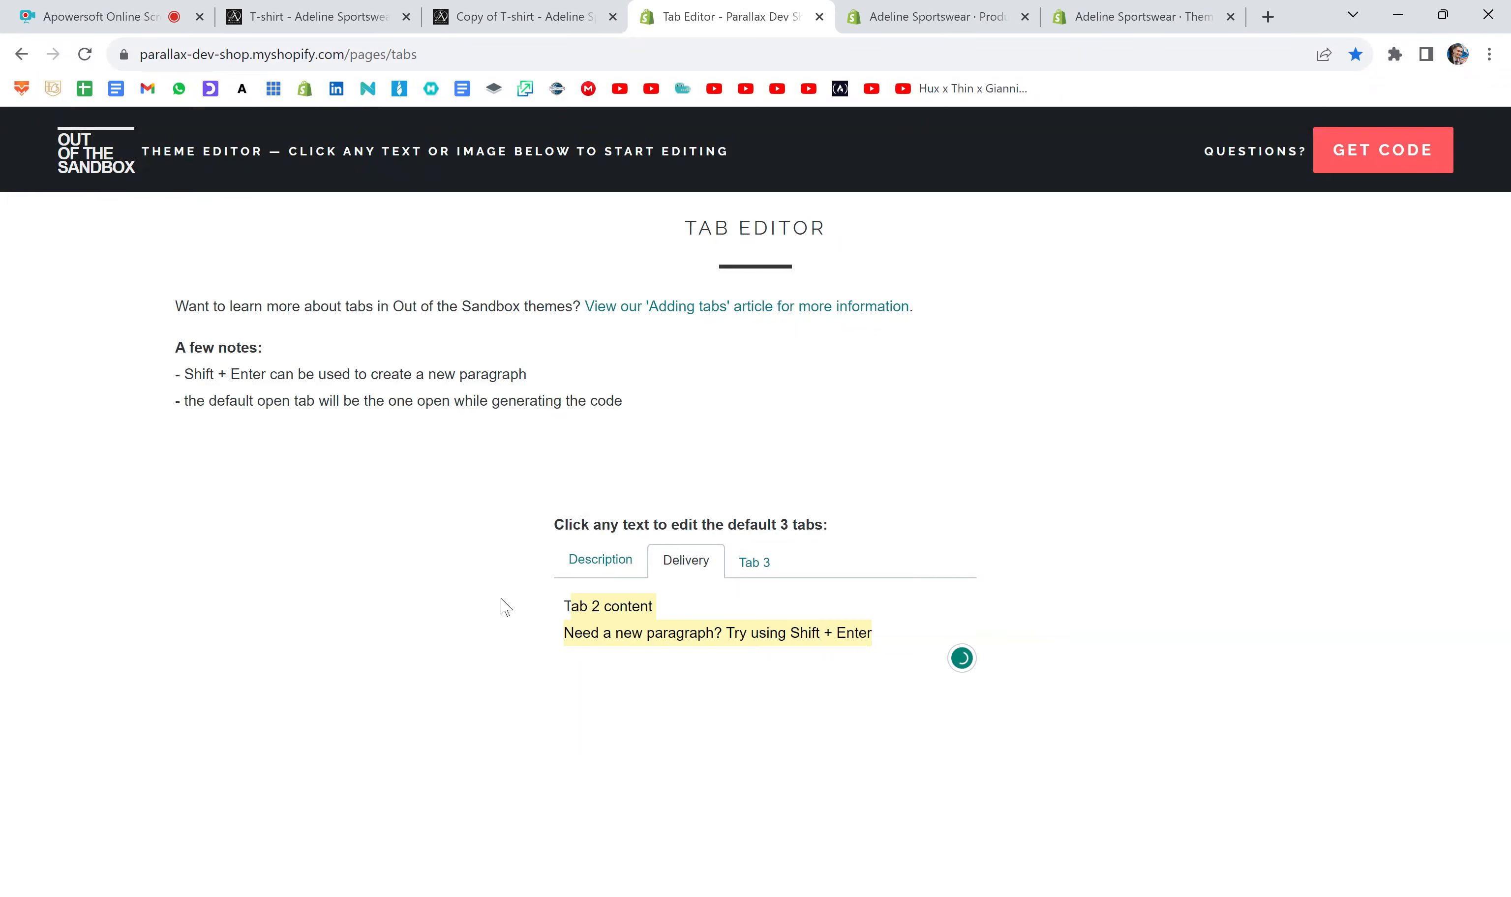
pyautogui.hotkey('ctrl', 'v')
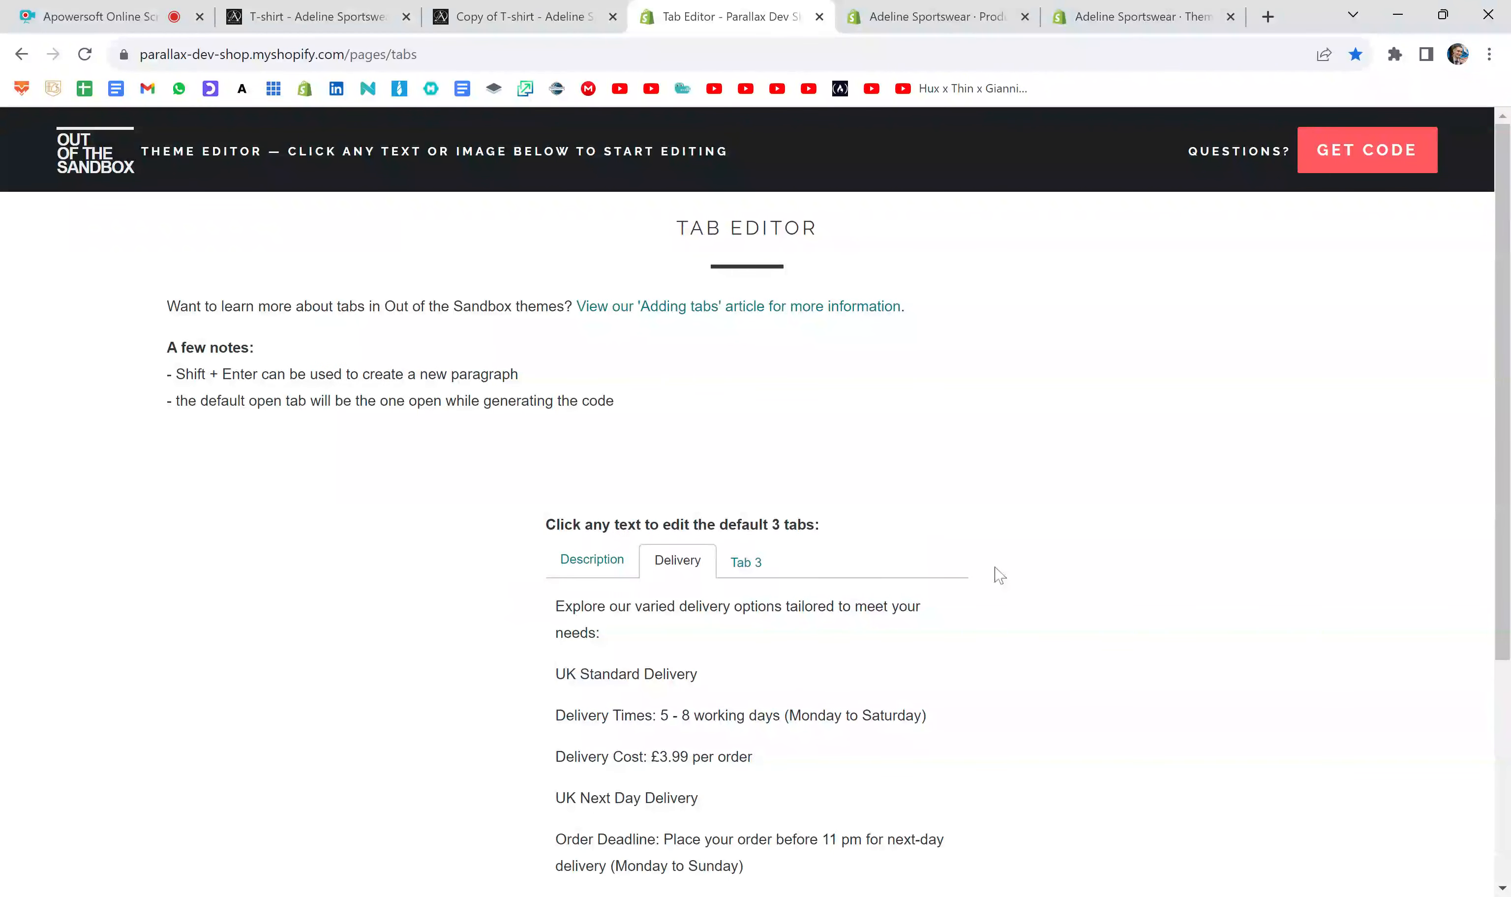
pyautogui.scroll(-5, 1000, 576)
pyautogui.scroll(3, 999, 576)
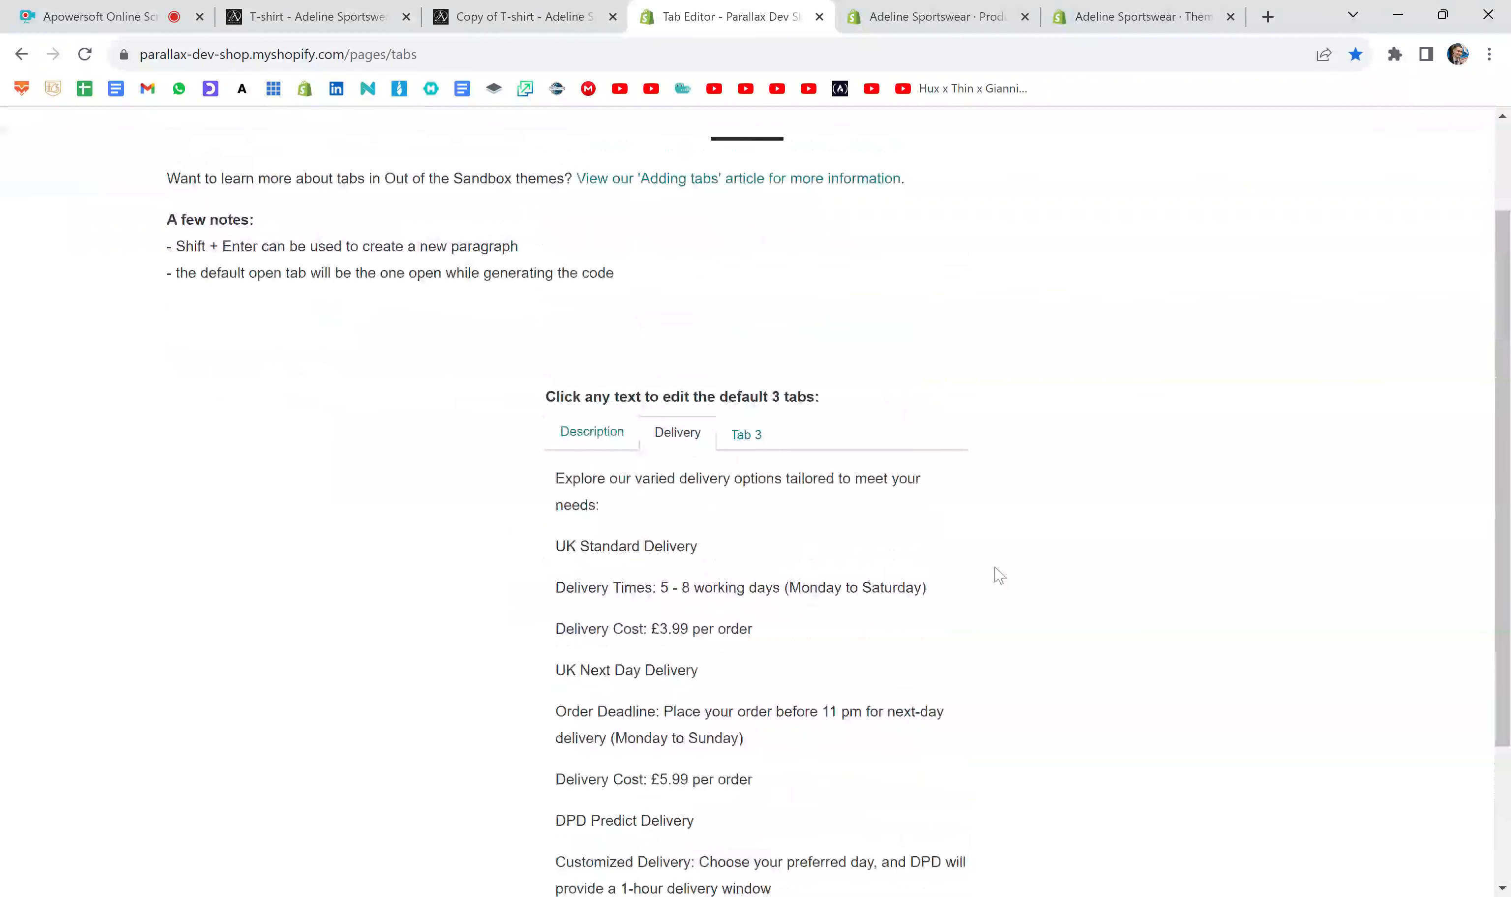
# - Generate the code for the tabs, copy it to the clipboard, and switch to the Copy of T-shirt product in Shopify admin
pyautogui.scroll(3, 999, 576)
pyautogui.click(1378, 164)
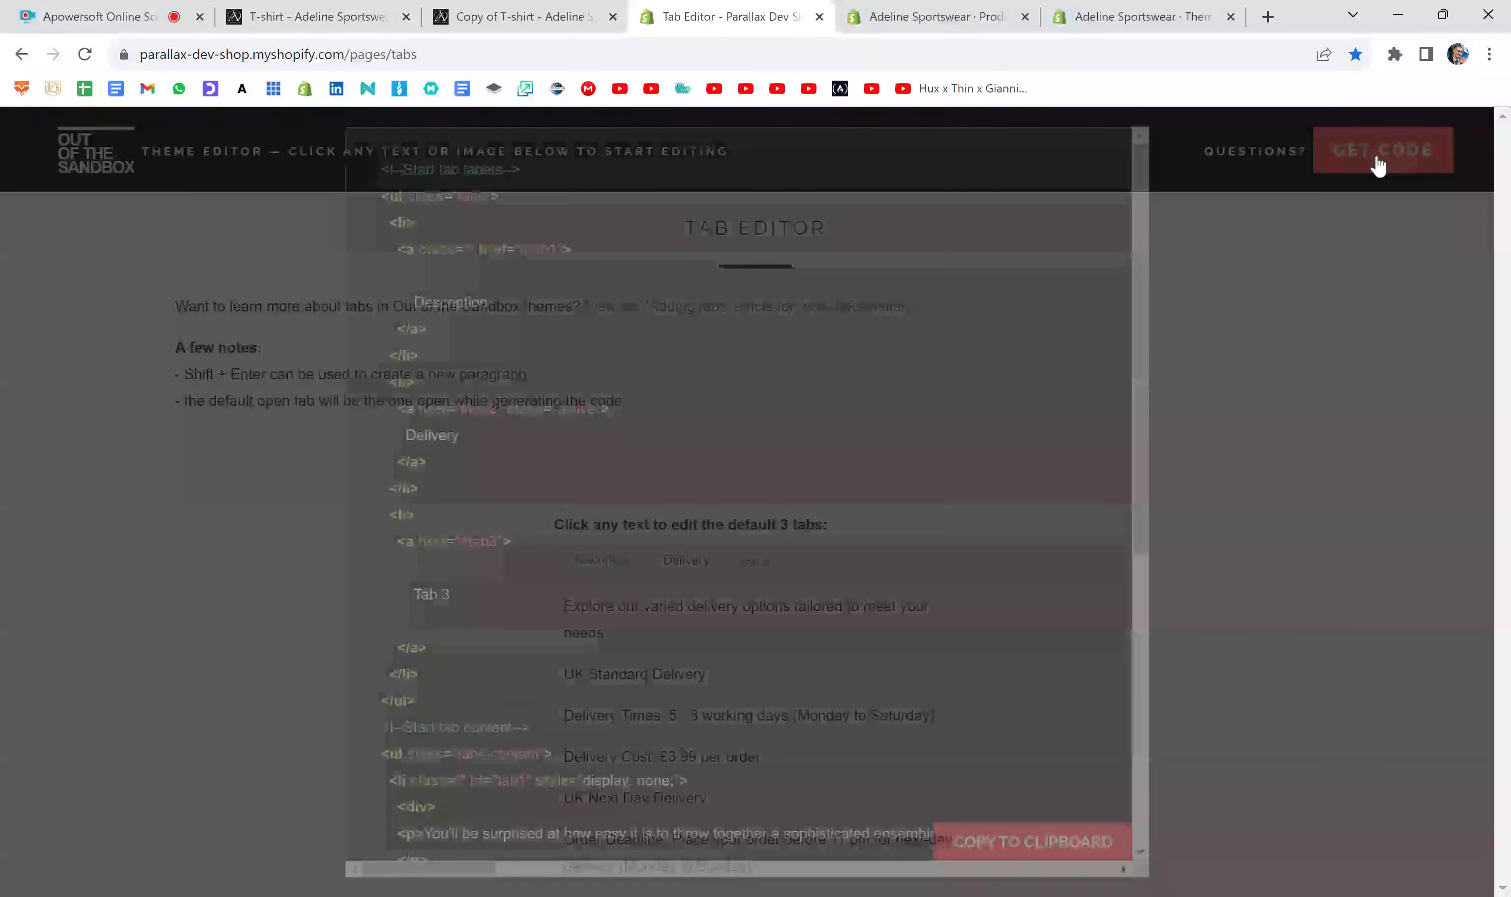
pyautogui.click(1057, 857)
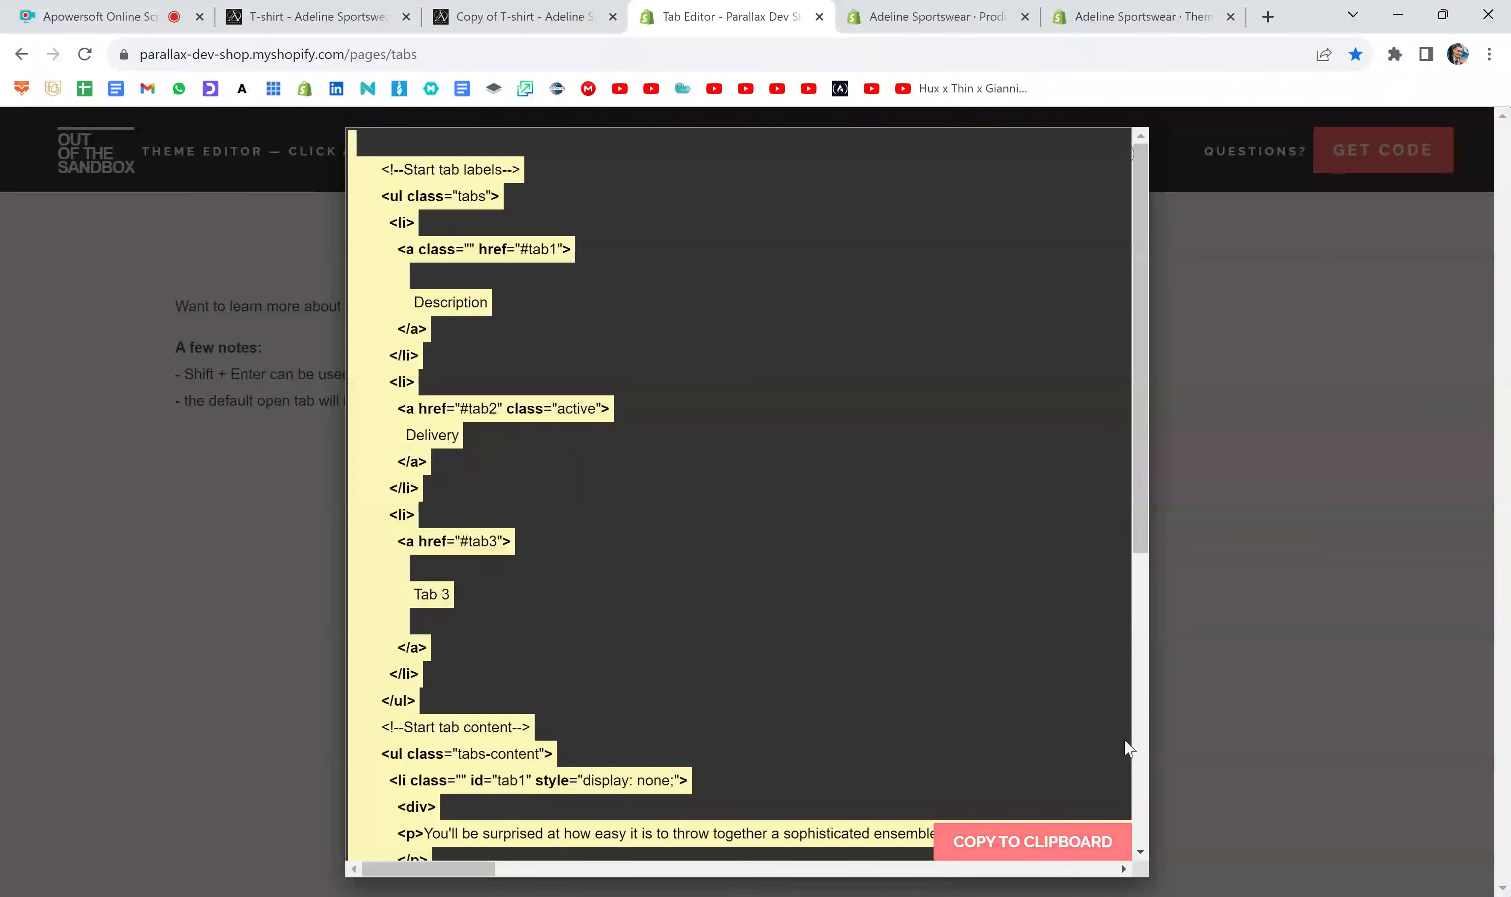
pyautogui.click(1235, 490)
pyautogui.click(949, 8)
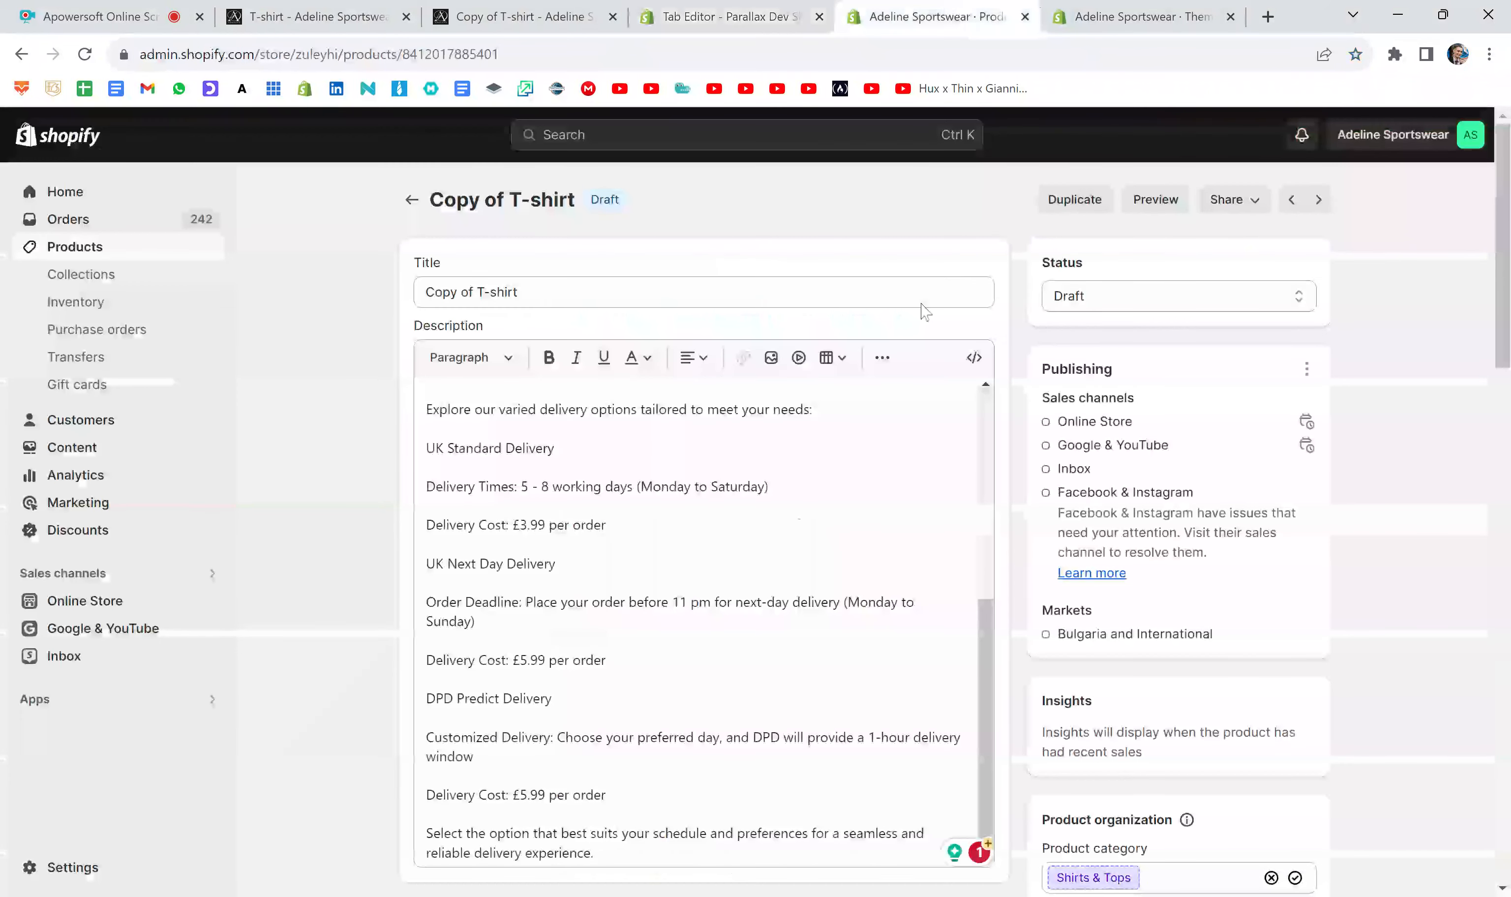
# - Replace the product description with the copied tab code in the regular text view and save the product
pyautogui.scroll(-2, 1008, 691)
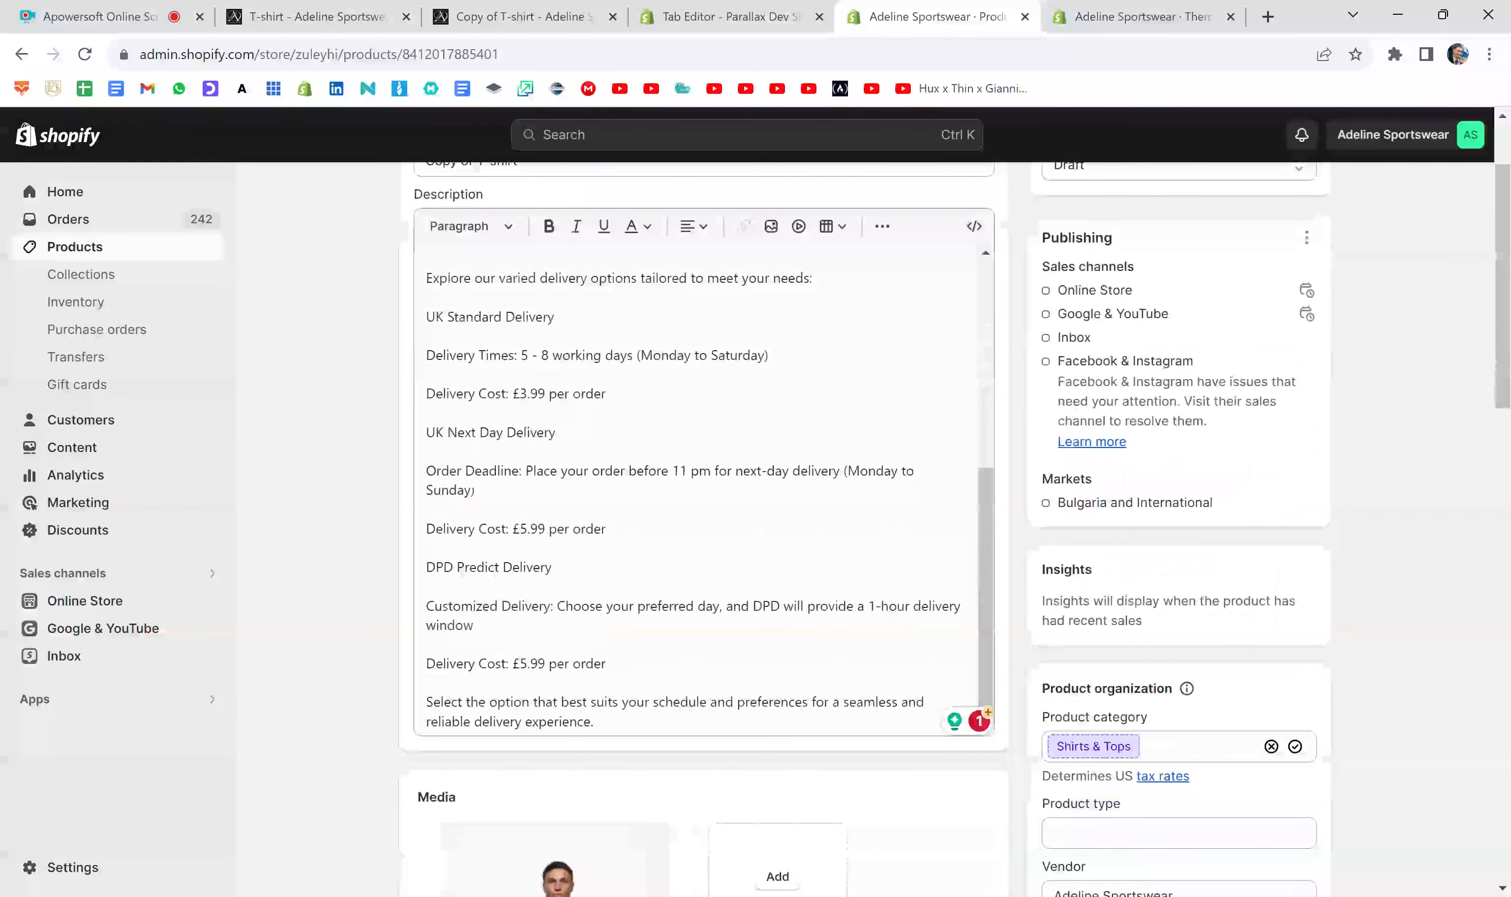
pyautogui.moveTo(594, 721); pyautogui.dragTo(426, 329)
pyautogui.press('BackSpace')
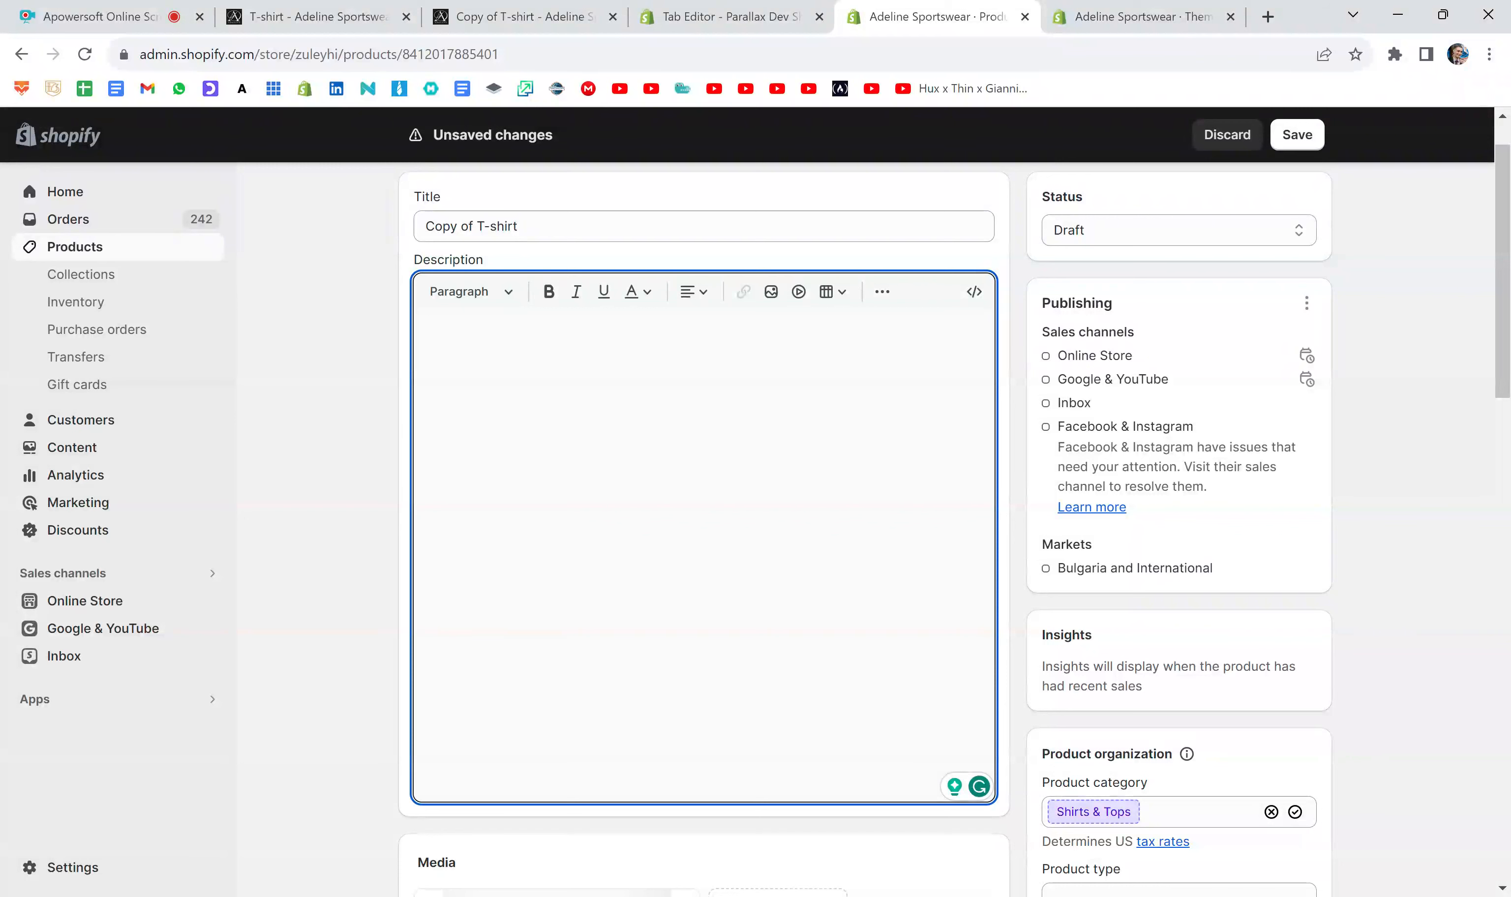
pyautogui.hotkey('ctrl', 'v')
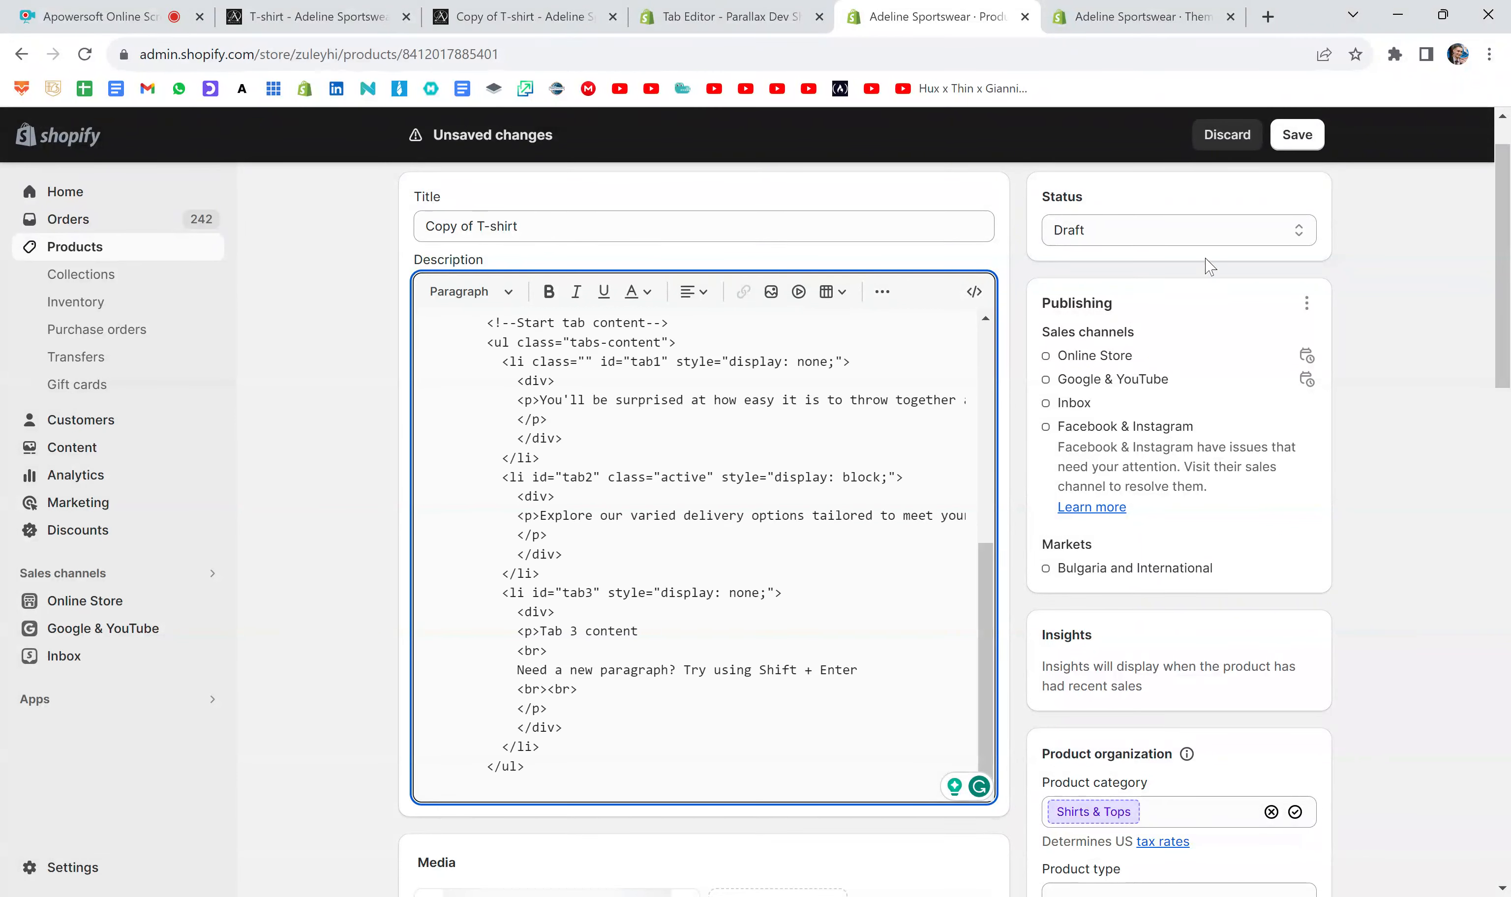
pyautogui.click(1297, 136)
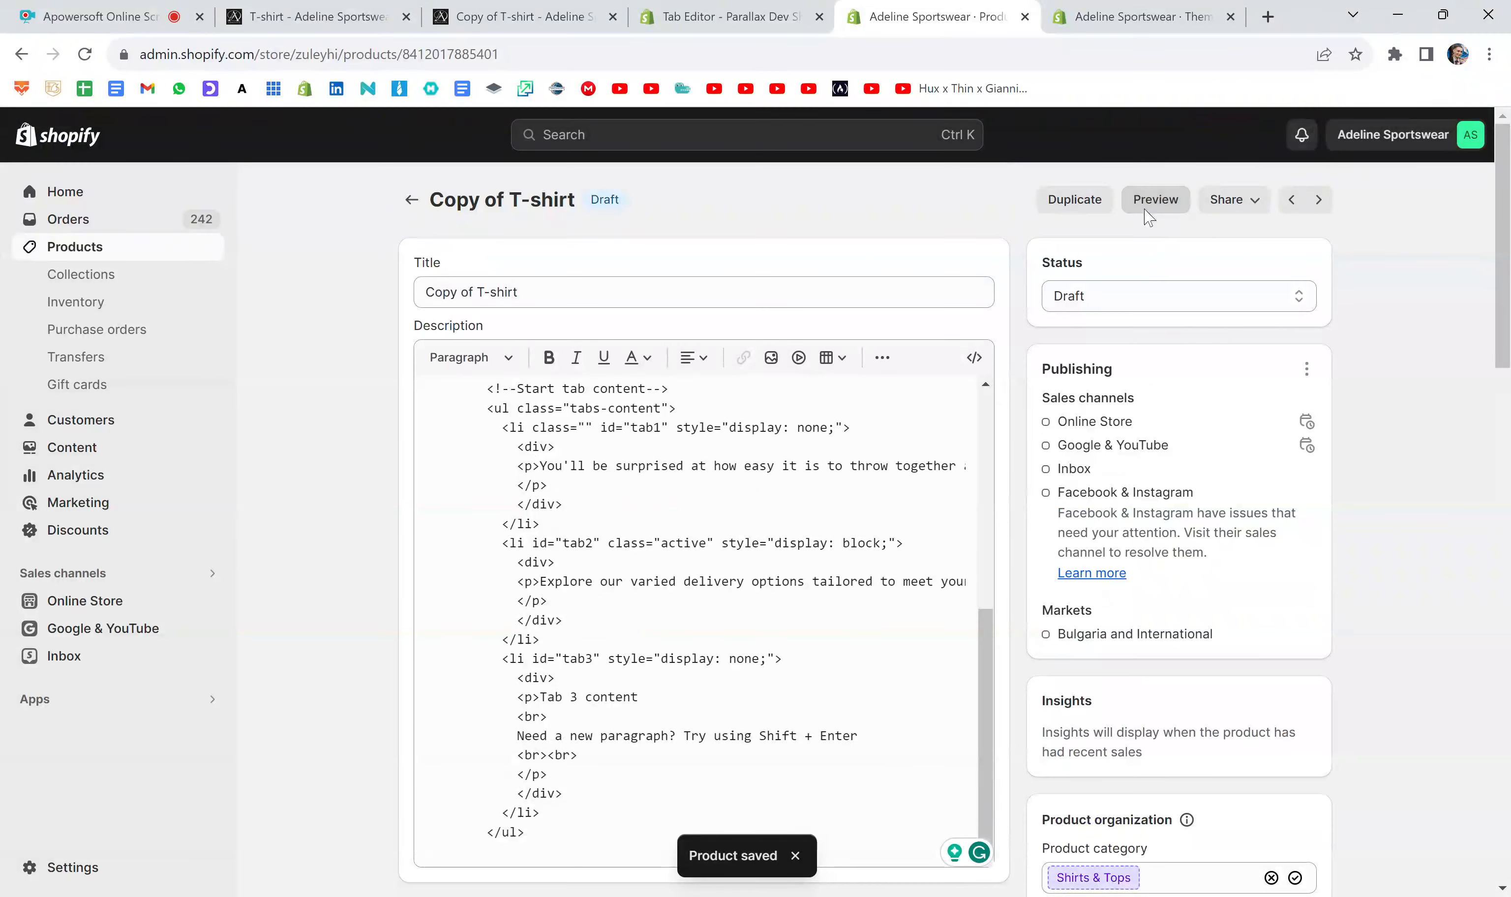
# - Preview the product page to examine how the tab code renders in the description, and close the preview
pyautogui.click(1155, 200)
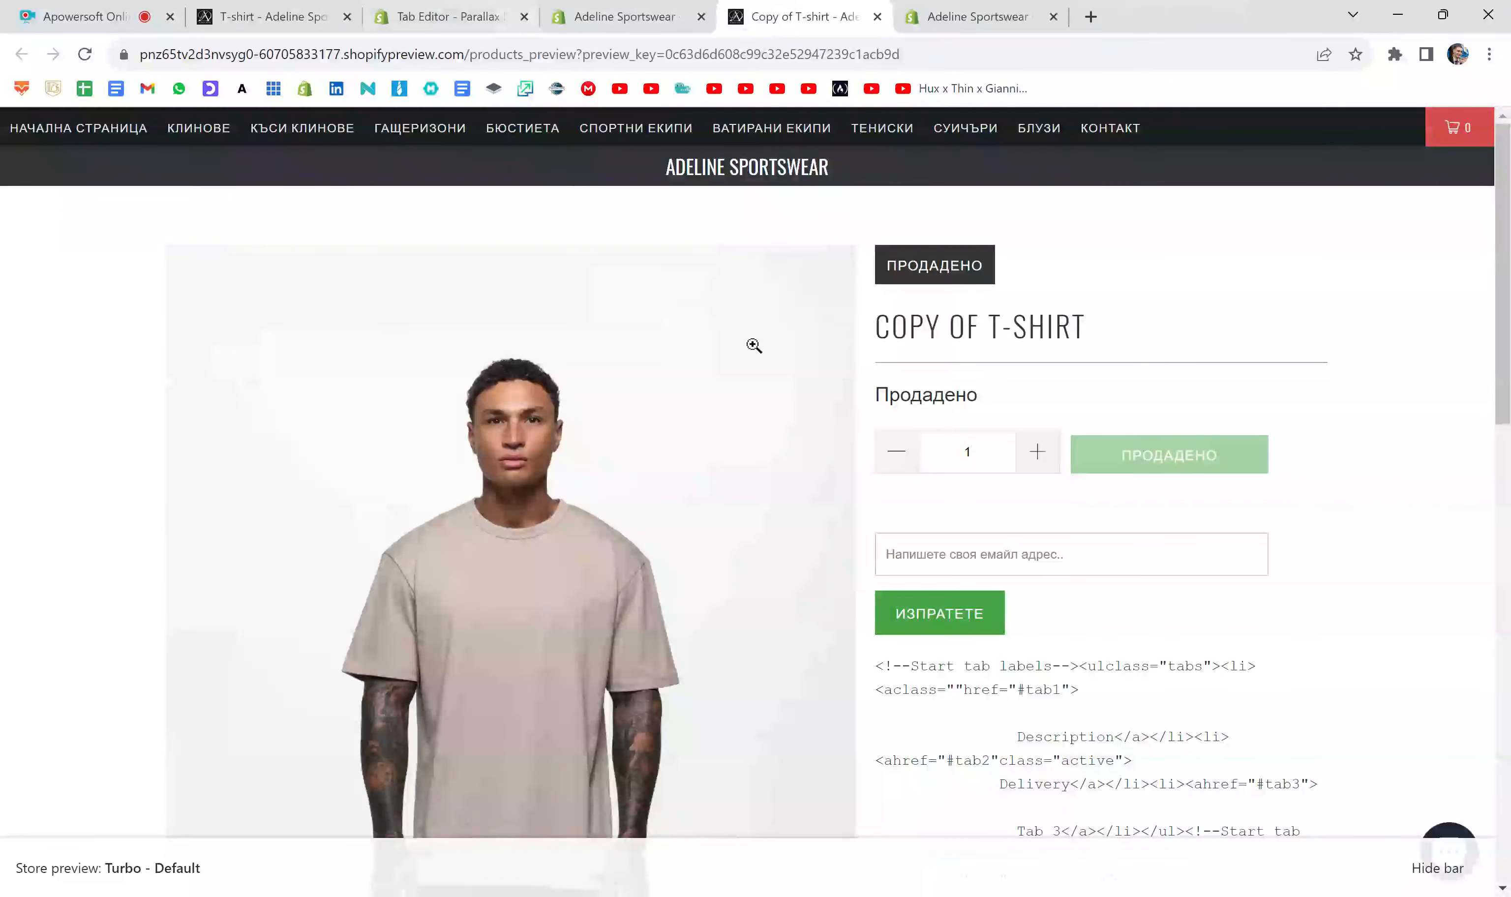
pyautogui.scroll(-5, 753, 346)
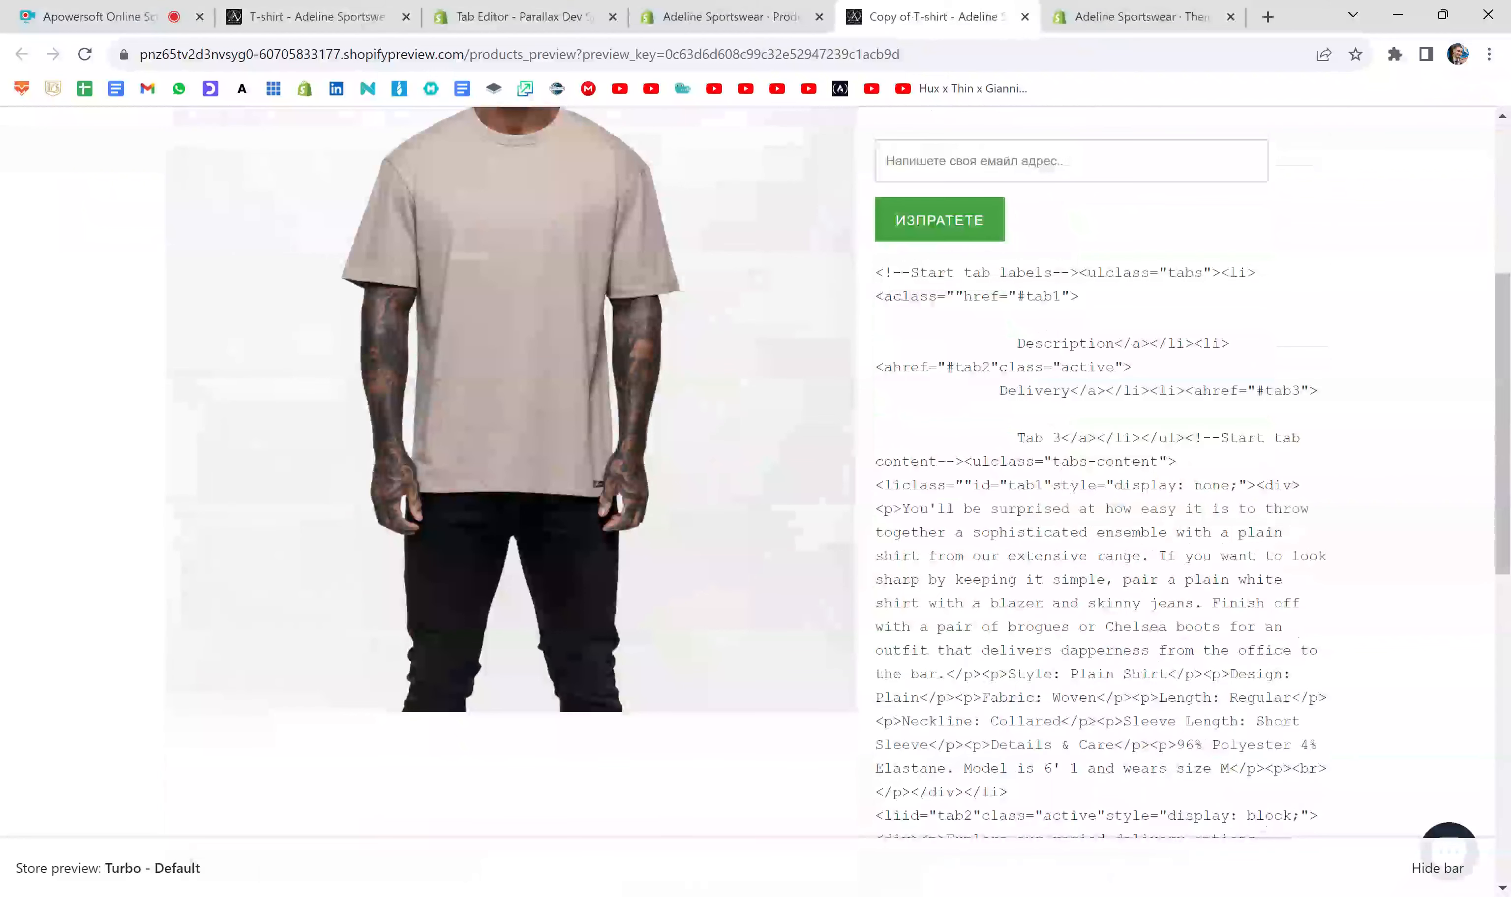
pyautogui.moveTo(875, 272); pyautogui.dragTo(1139, 556)
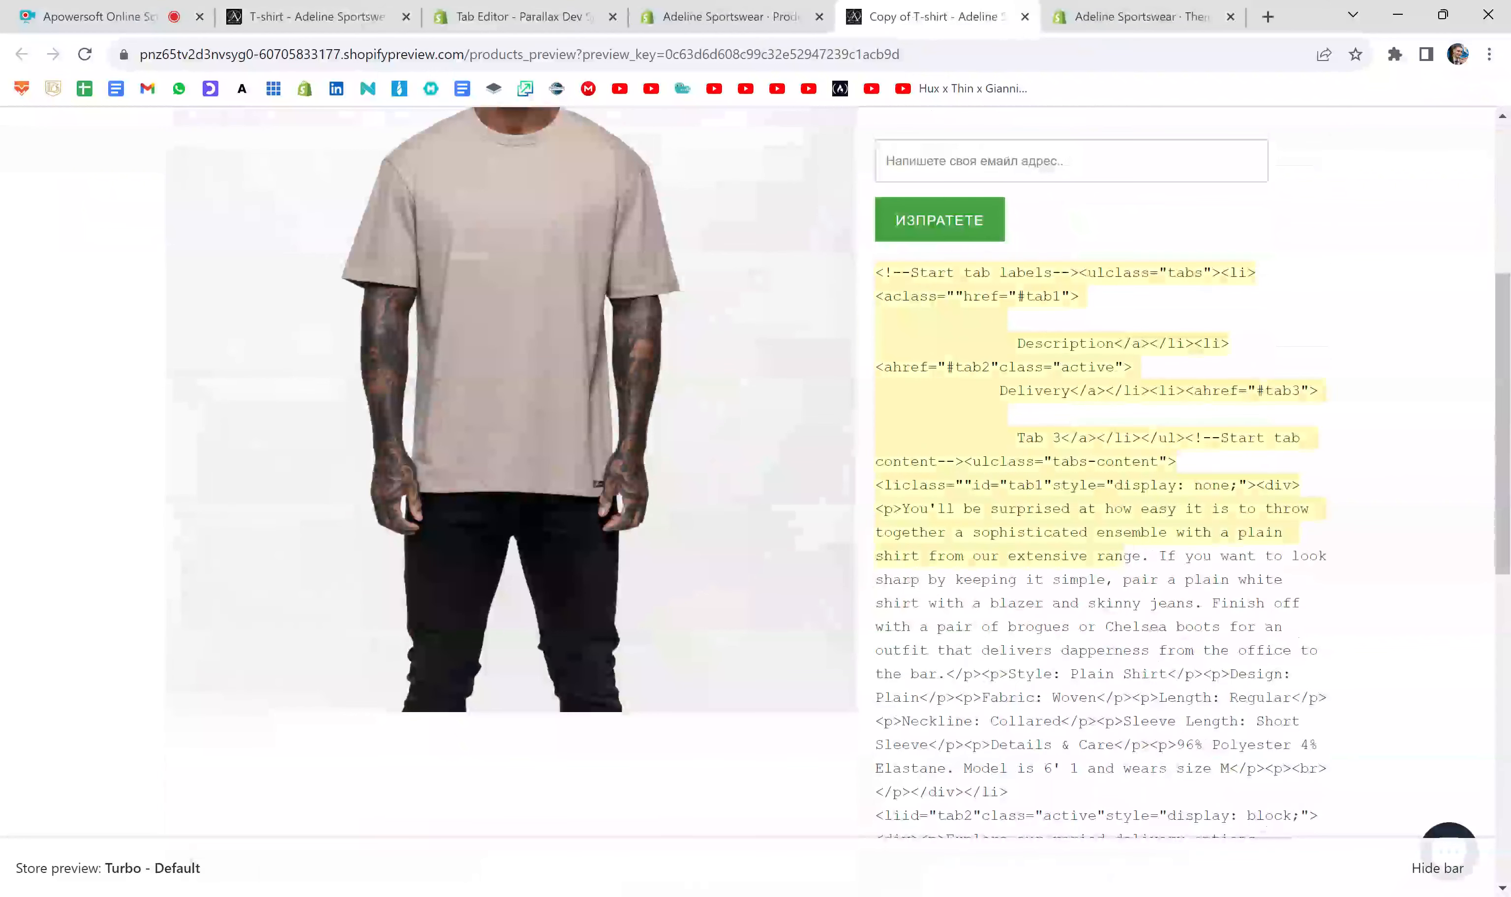
pyautogui.click(1024, 17)
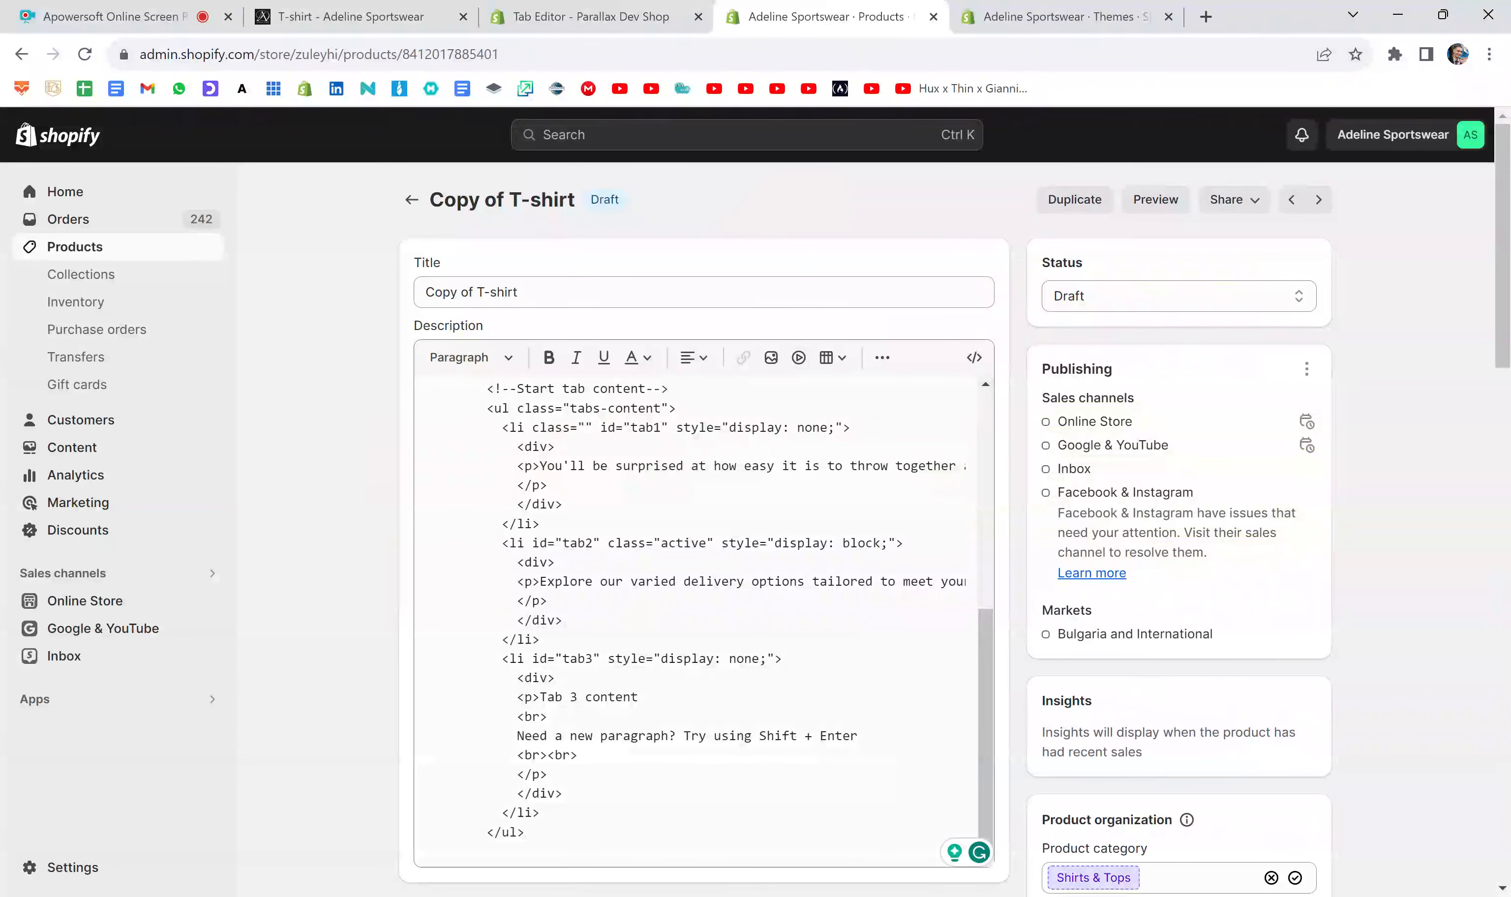
# - Clear the product description, insert the copied tab code in its HTML view, and save the product
pyautogui.moveTo(458, 851); pyautogui.dragTo(377, 371)
pyautogui.press('BackSpace')
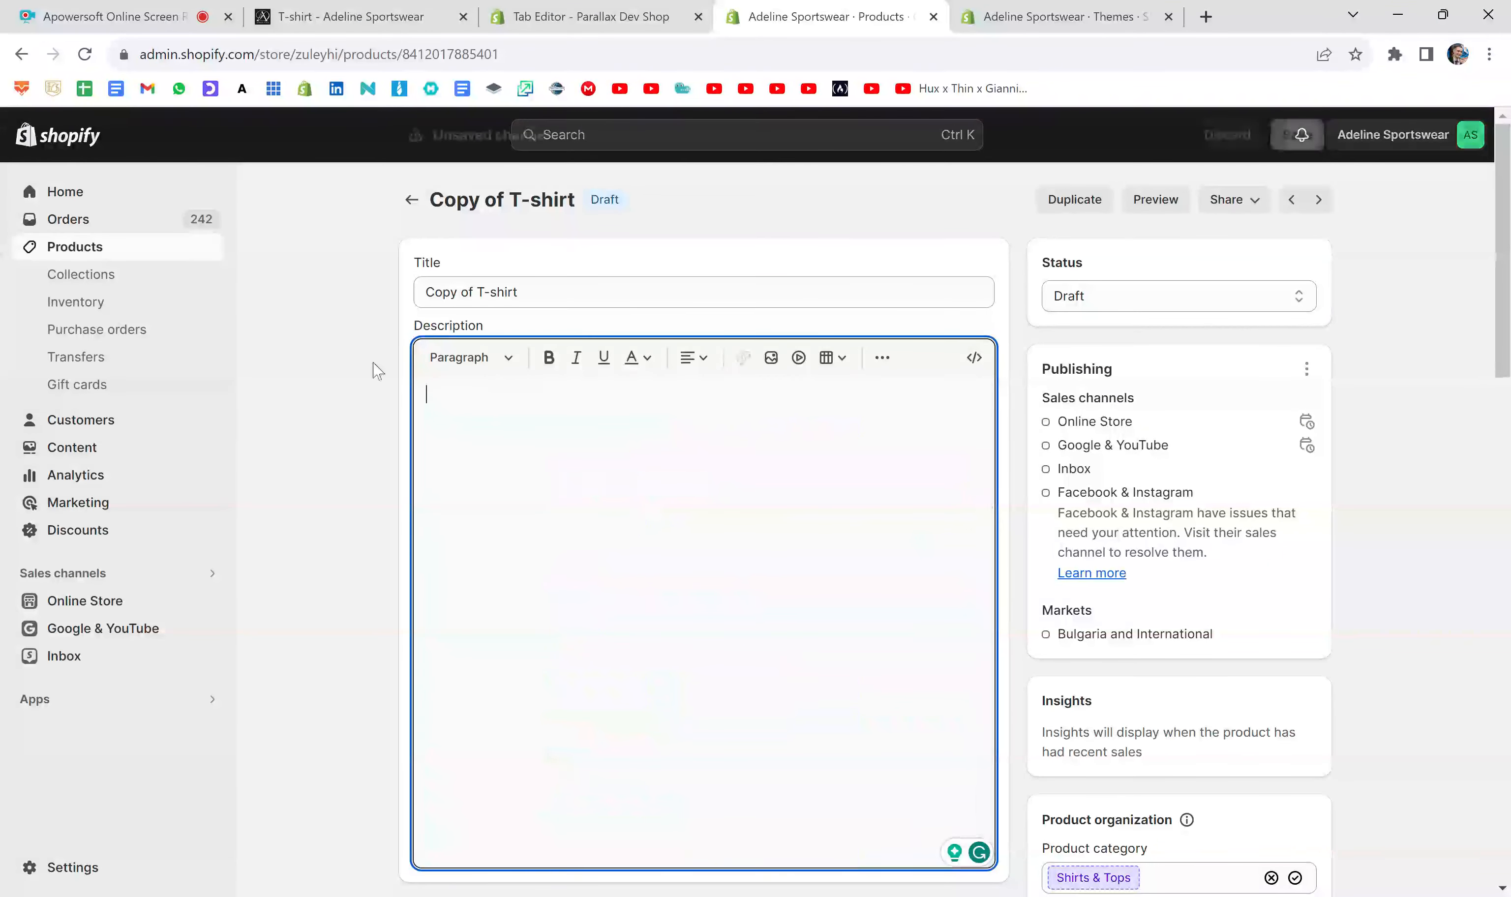
pyautogui.click(977, 360)
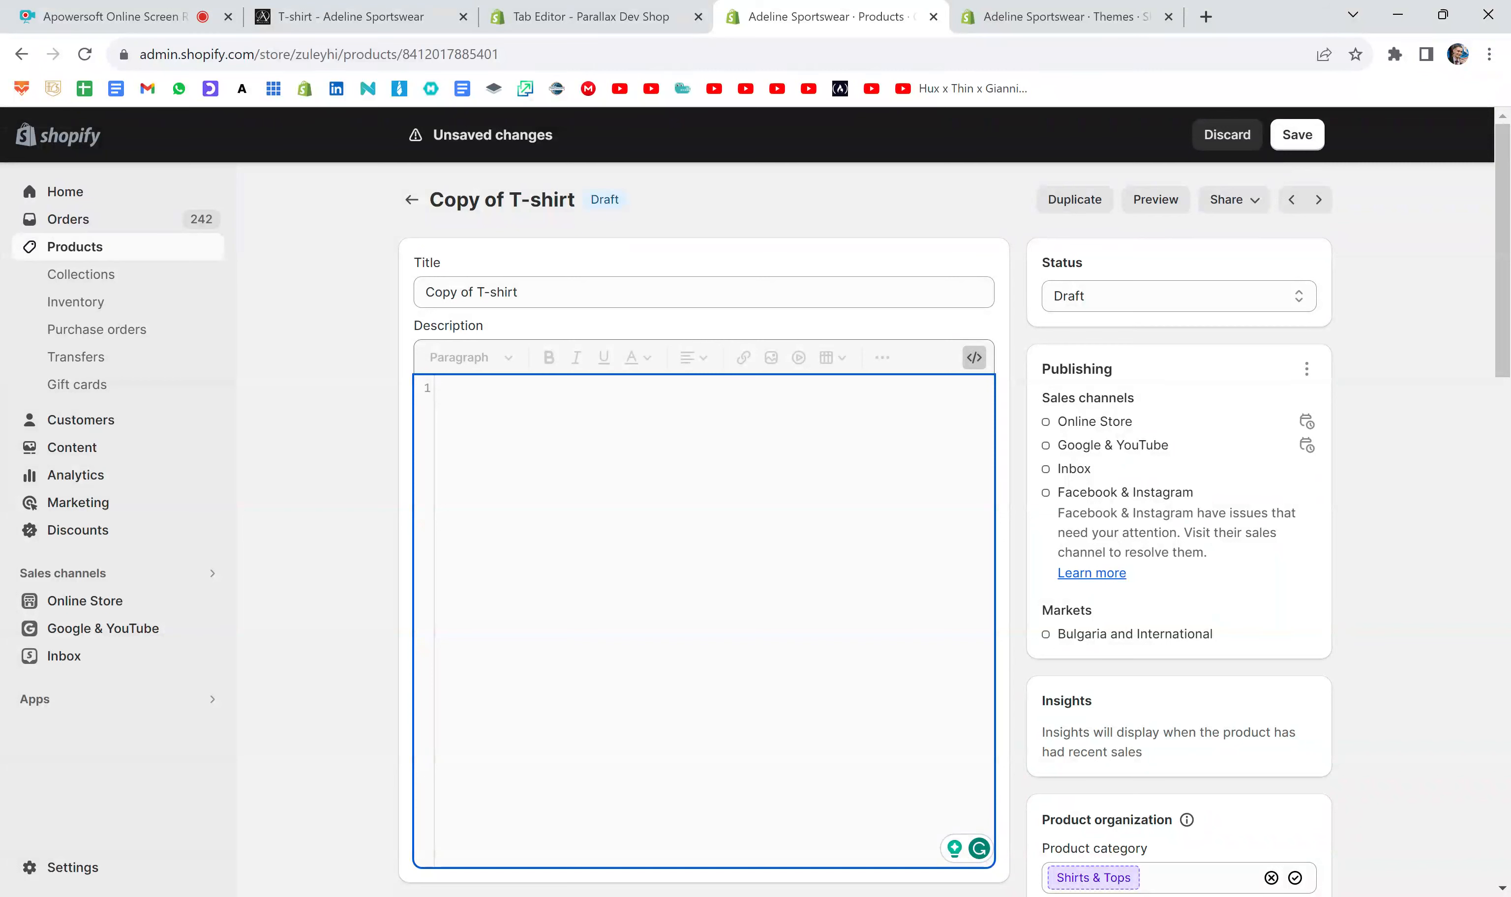
pyautogui.hotkey('ctrl', 'v')
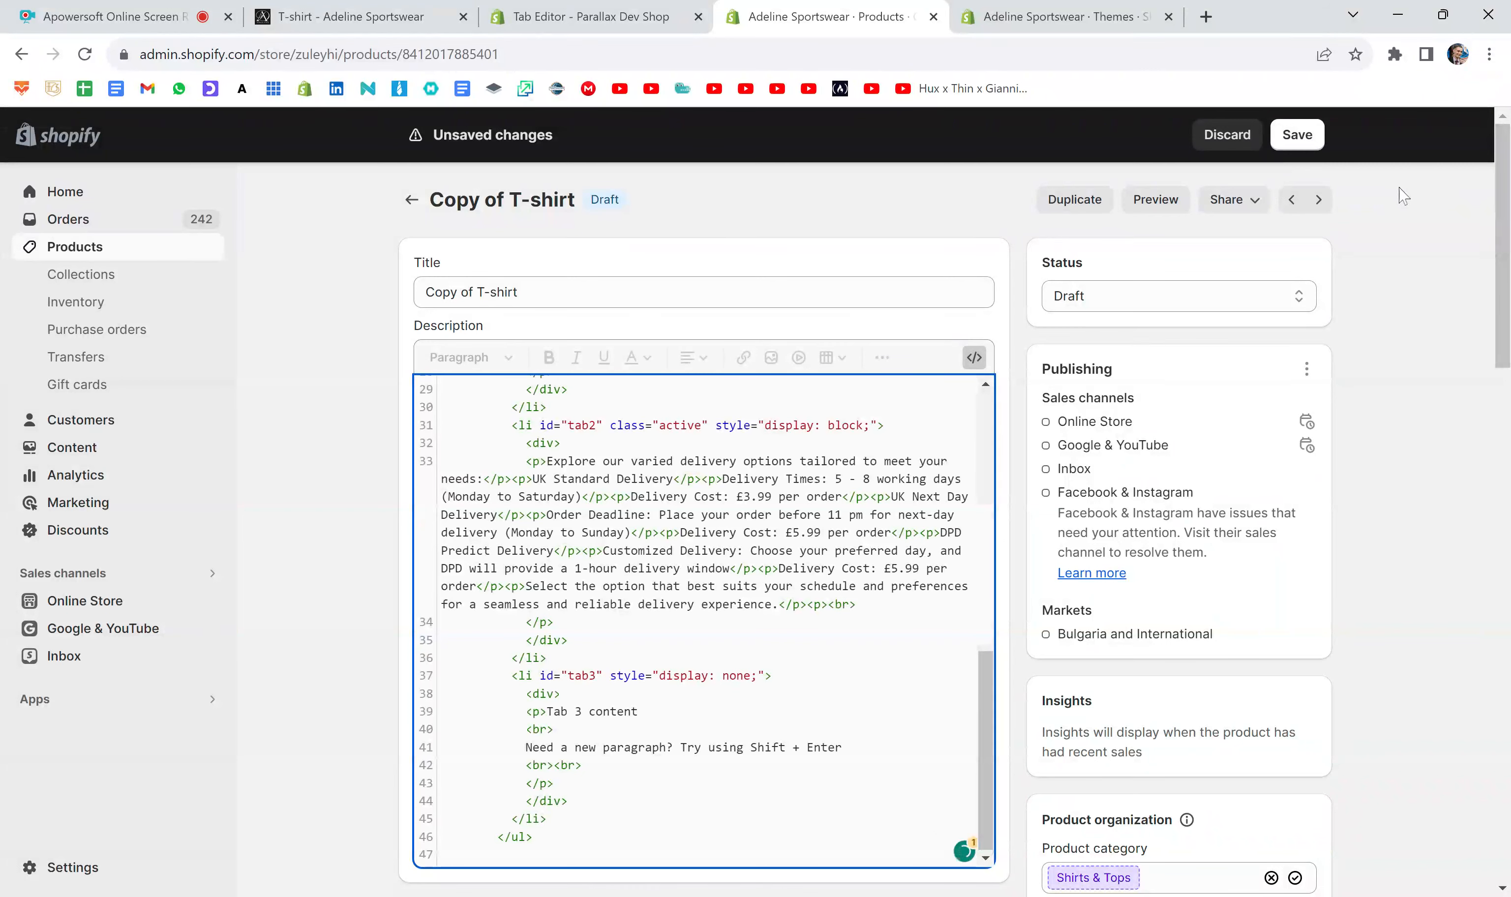
pyautogui.click(1294, 145)
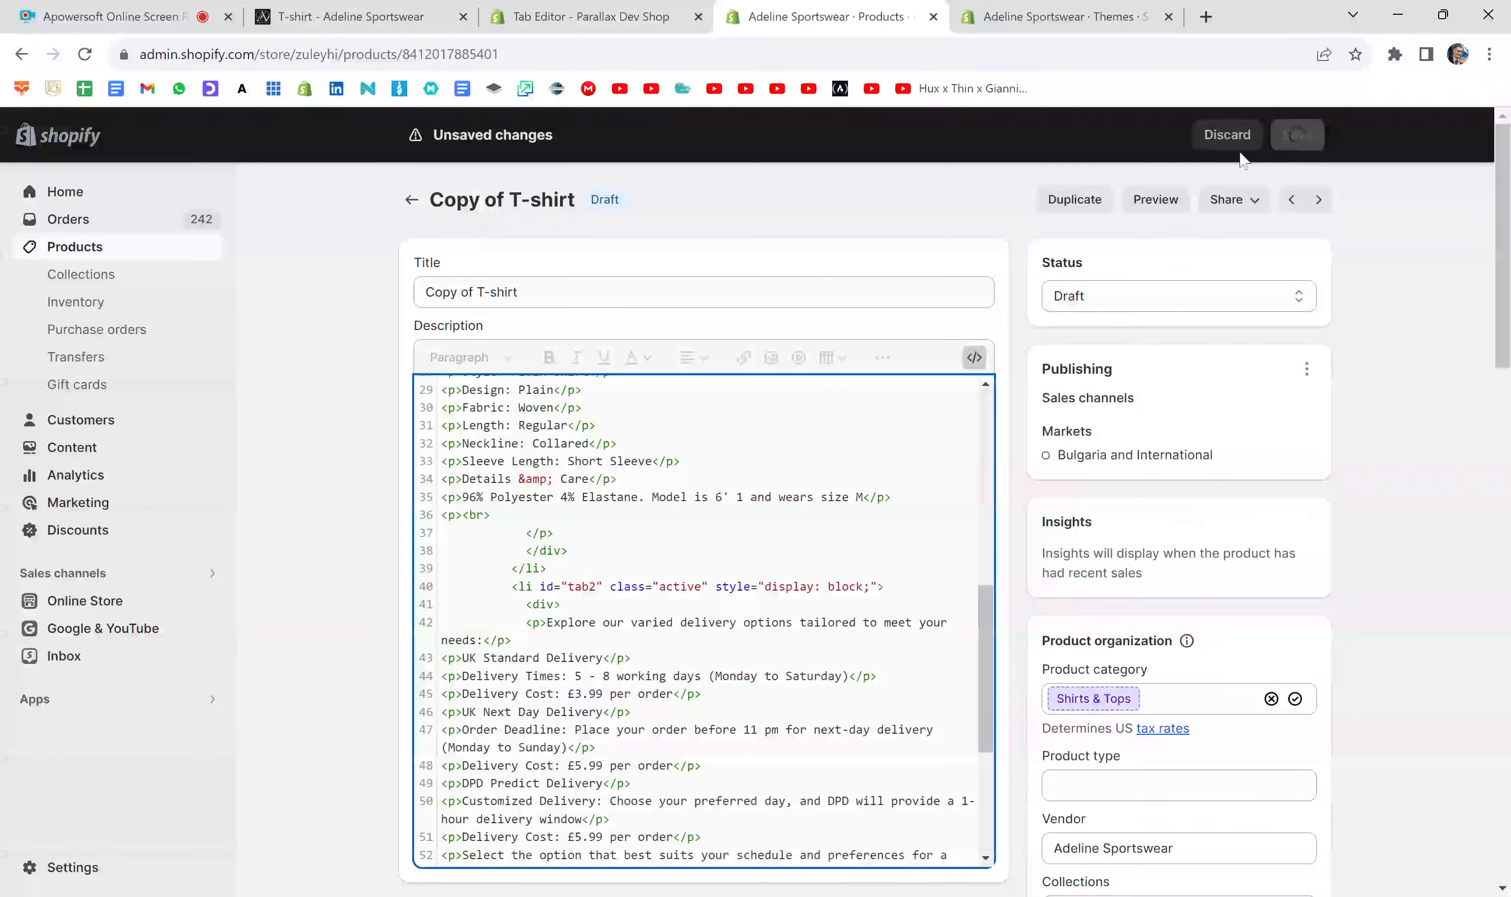
# - Preview the product page and examine the content of its Description and Delivery tabs
pyautogui.click(1153, 211)
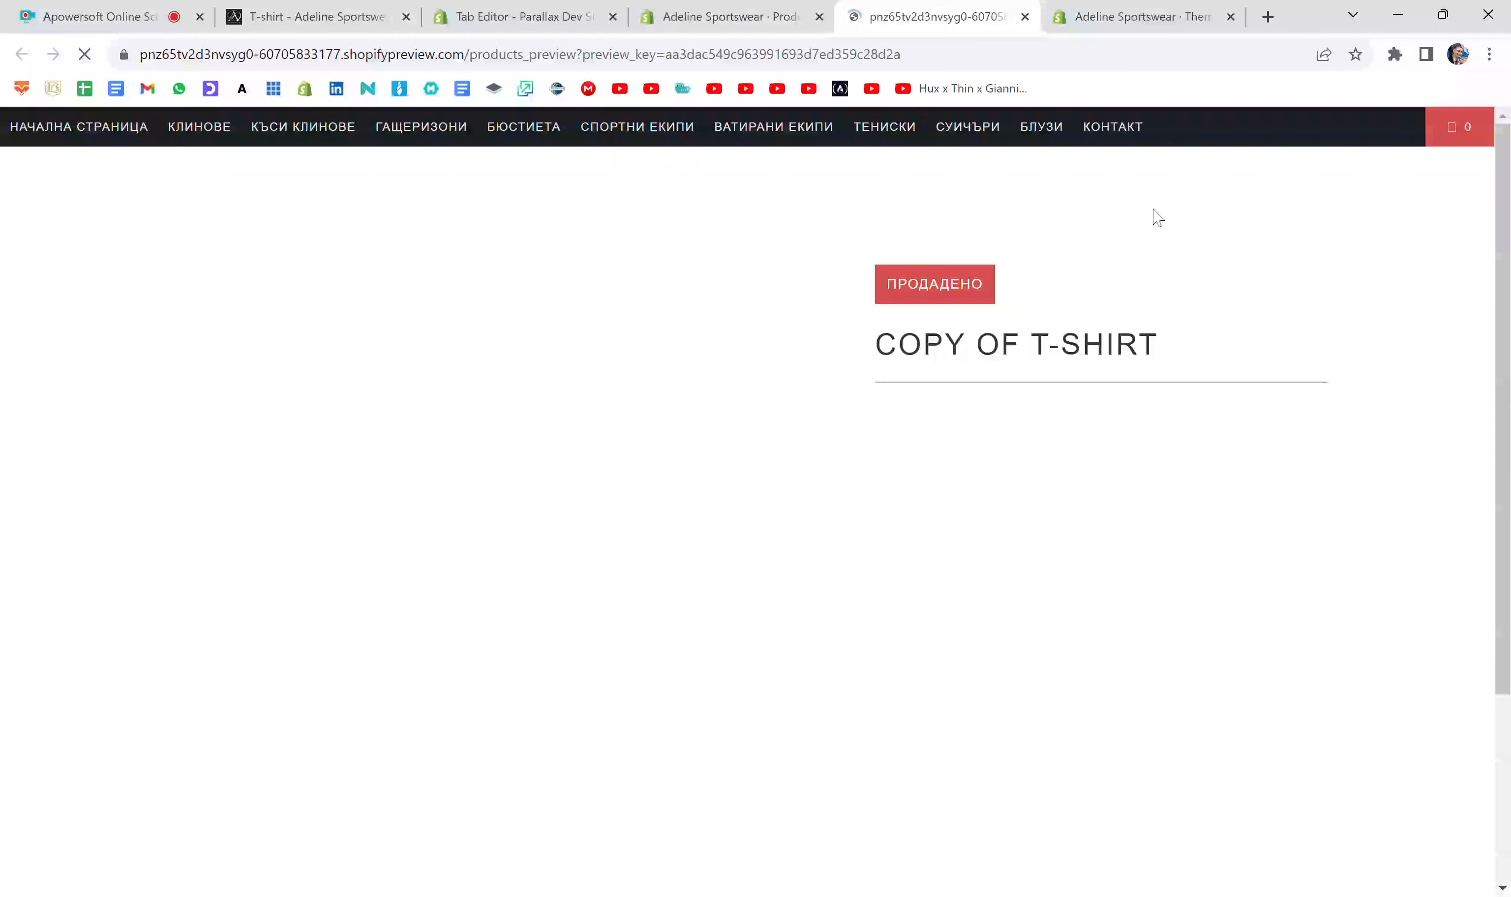
pyautogui.scroll(-4, 1318, 347)
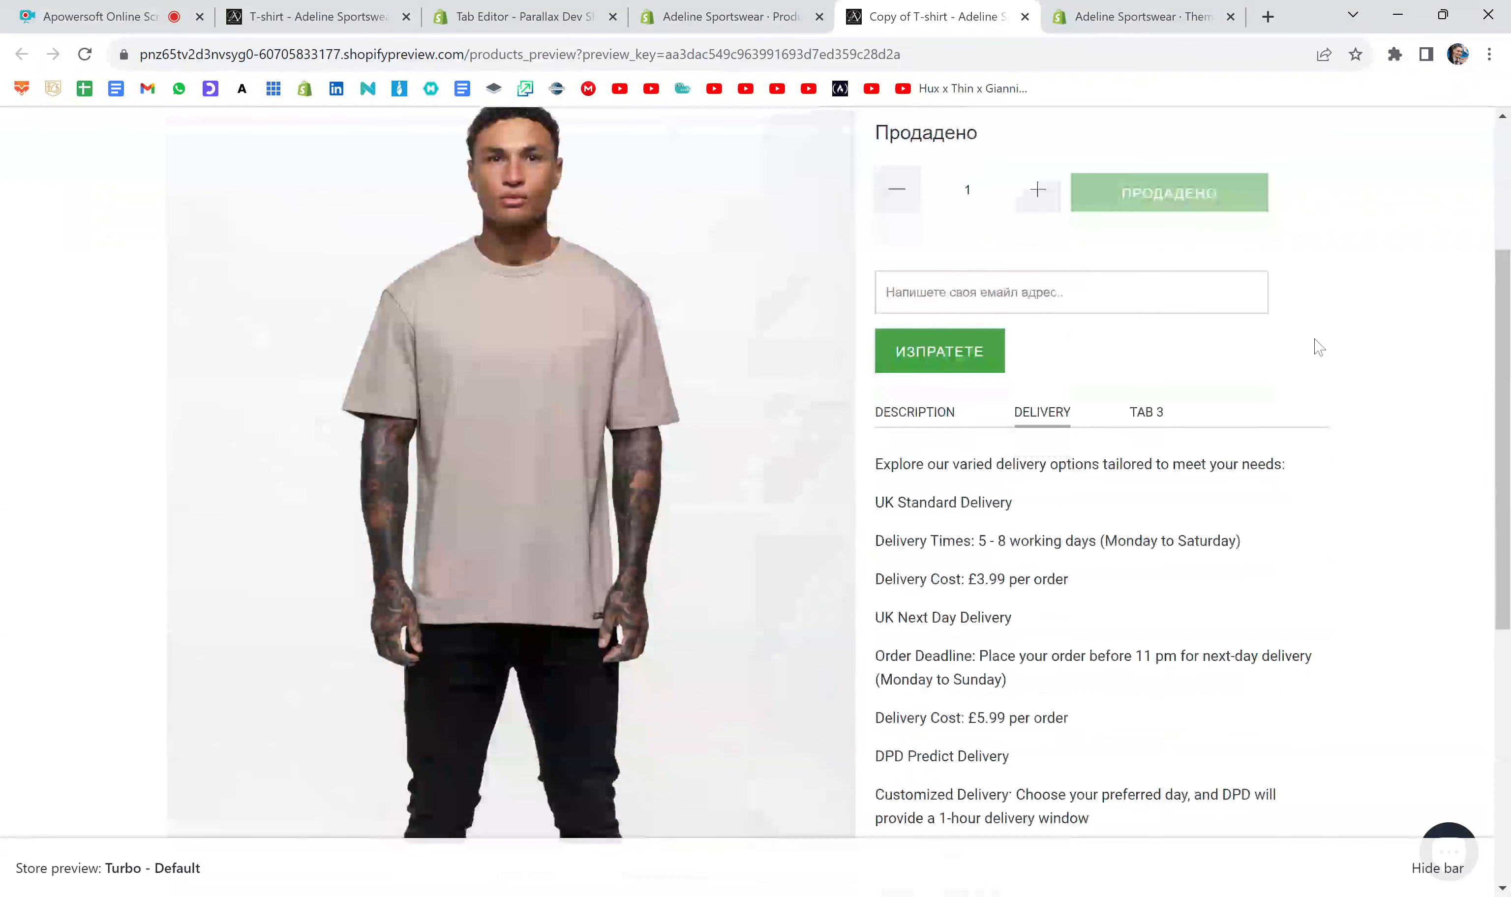
pyautogui.scroll(-1, 1373, 290)
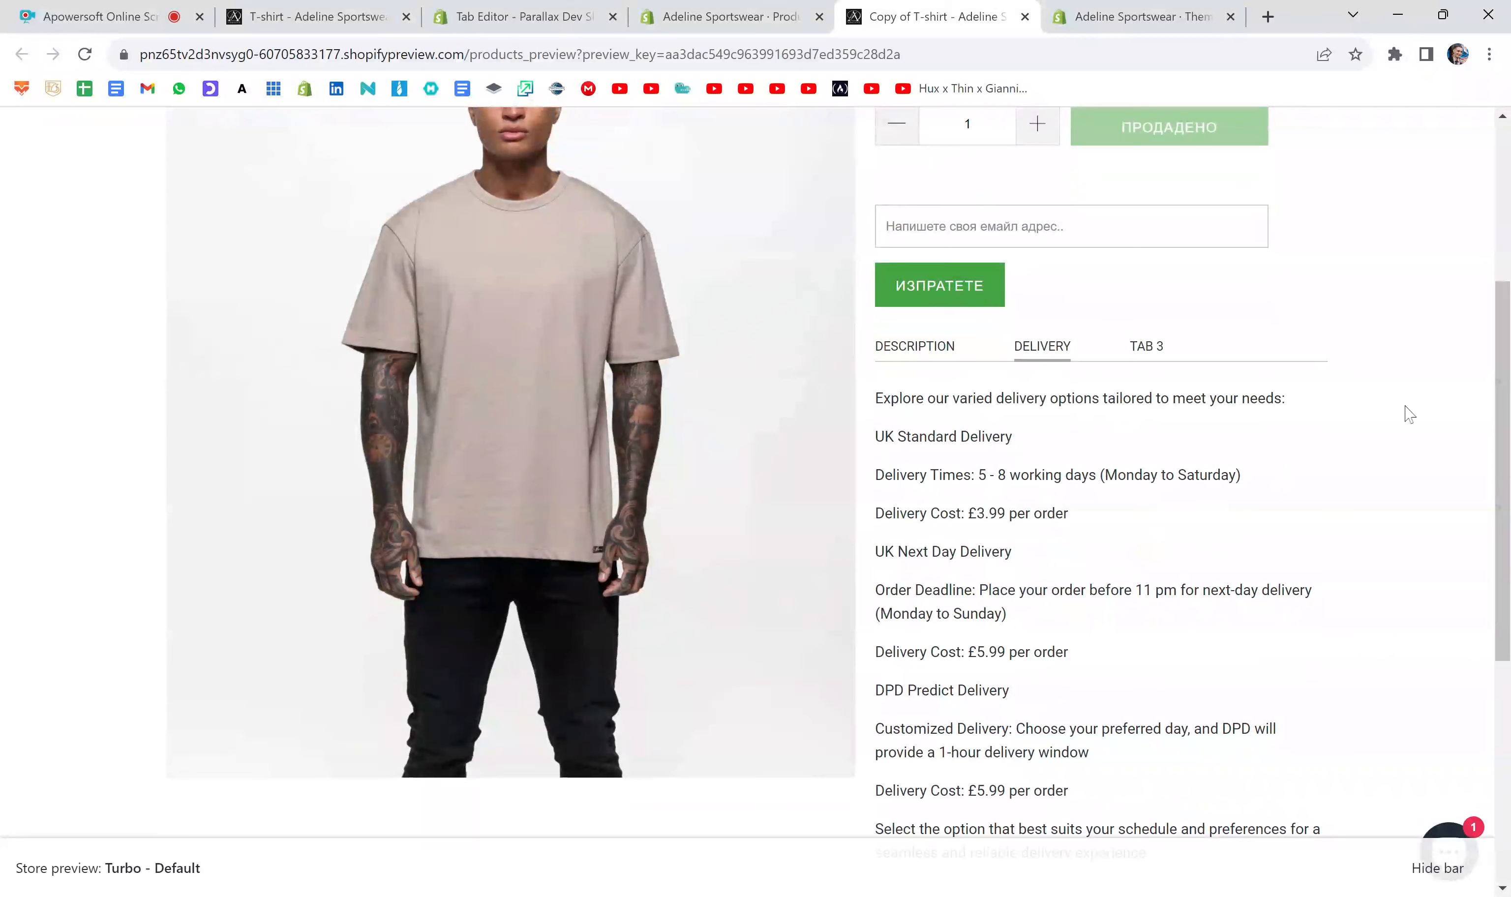
pyautogui.scroll(1, 1409, 414)
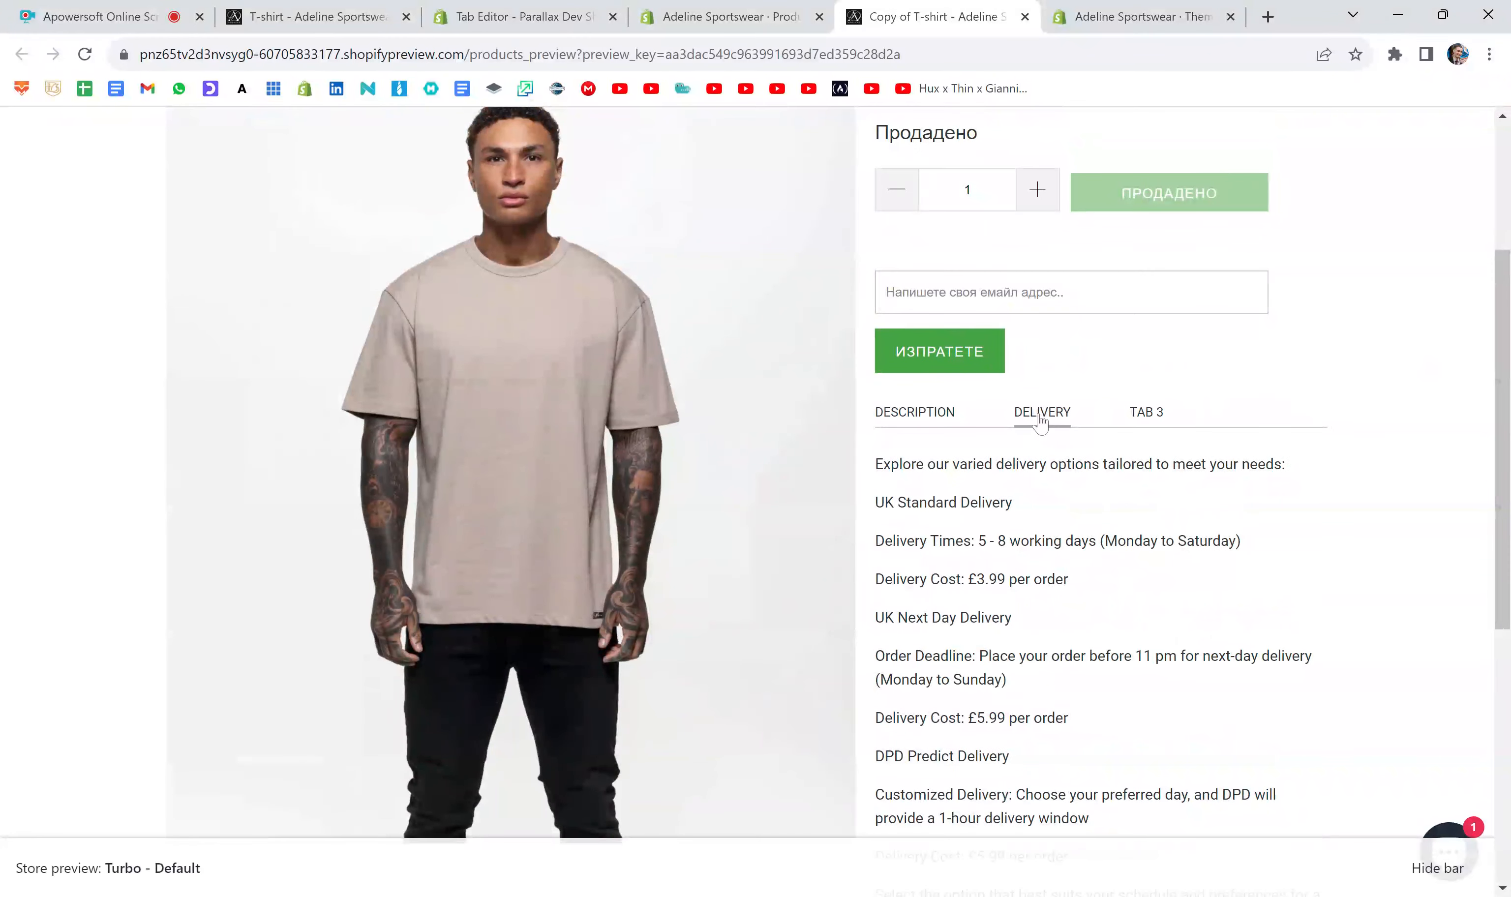
pyautogui.click(923, 419)
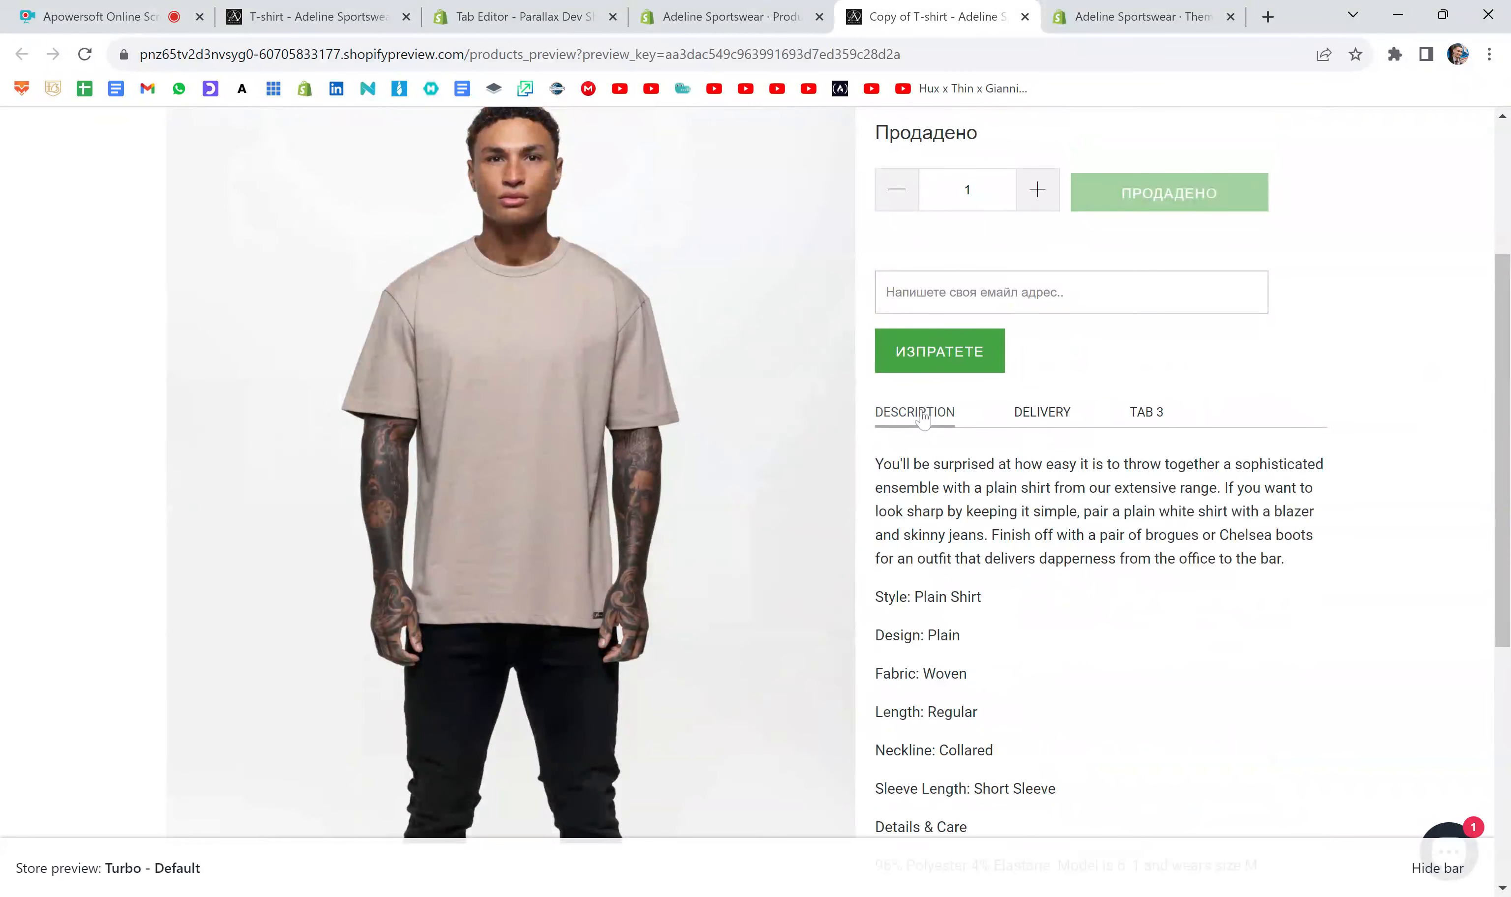
pyautogui.click(1053, 418)
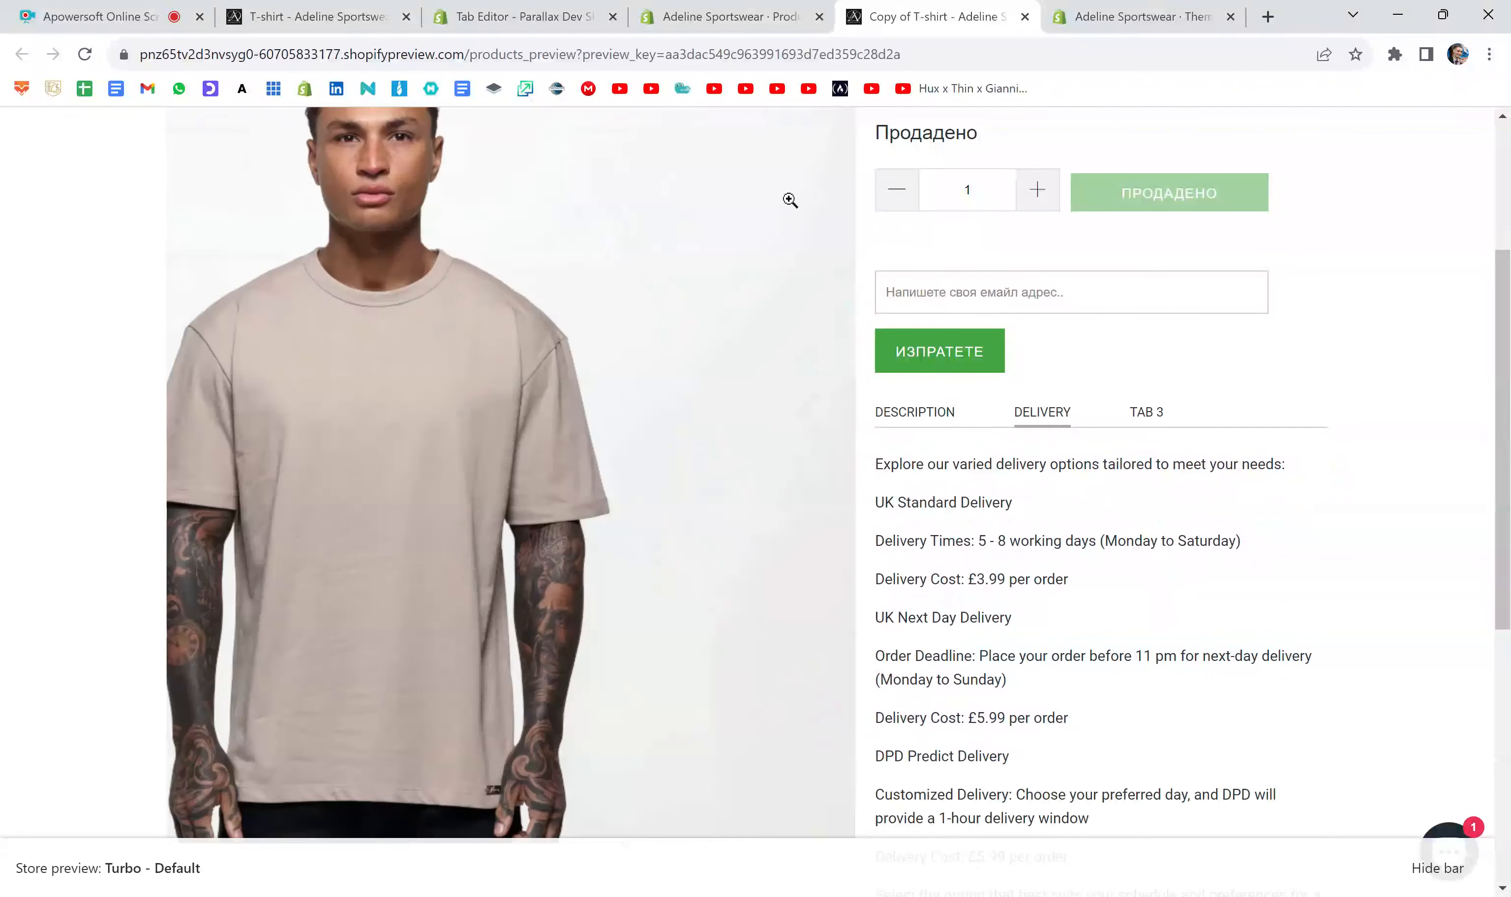
# - In the Tab Editor, make Description the open tab, generate the code, and copy it to the clipboard
pyautogui.click(519, 18)
pyautogui.scroll(-3, 741, 380)
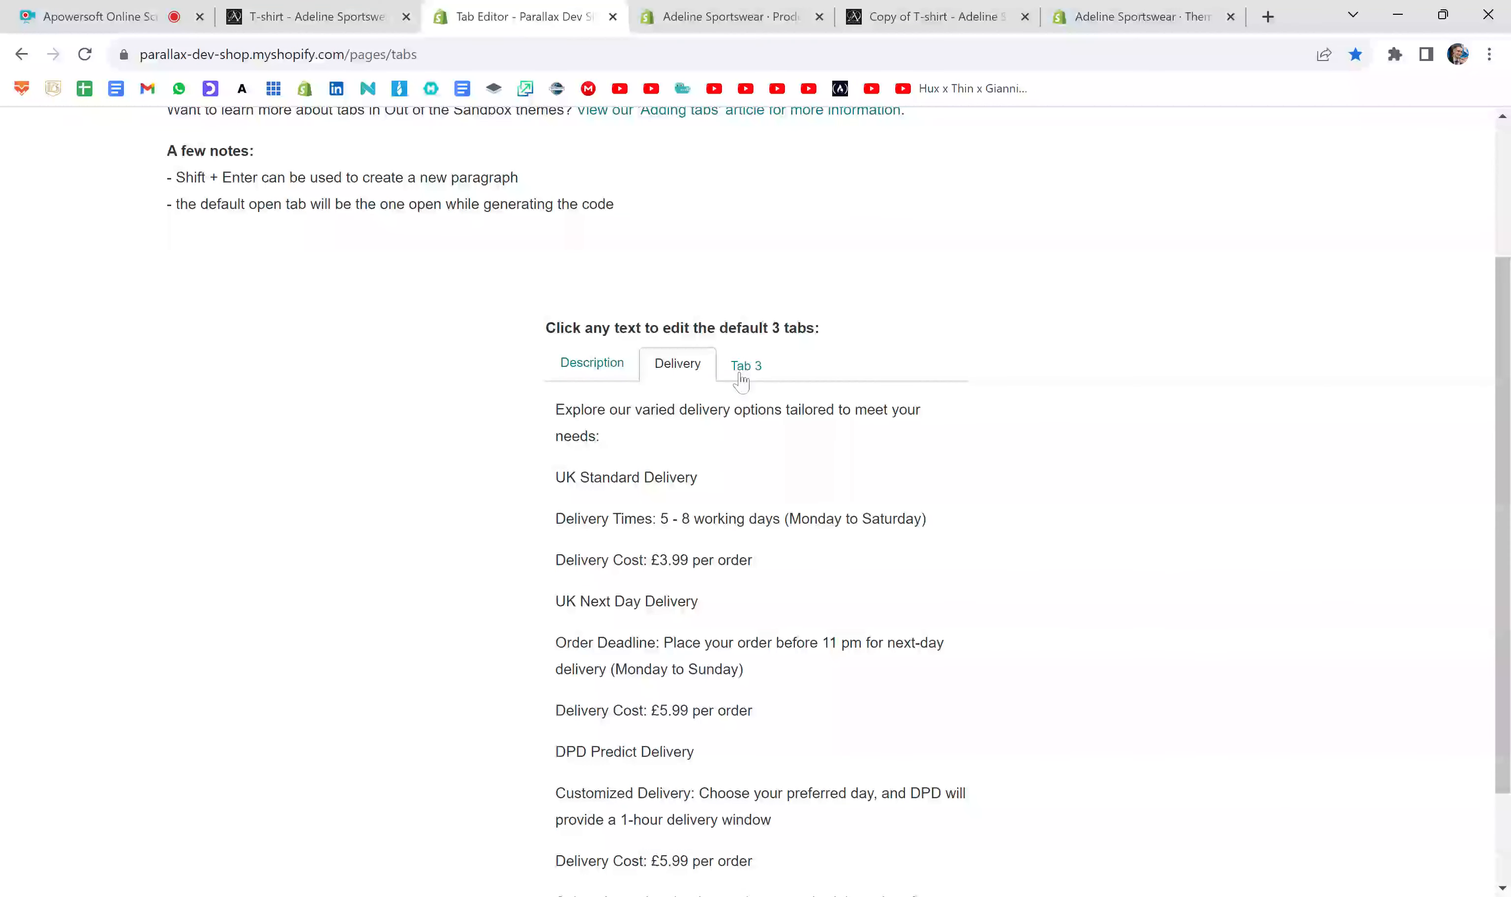
pyautogui.click(580, 368)
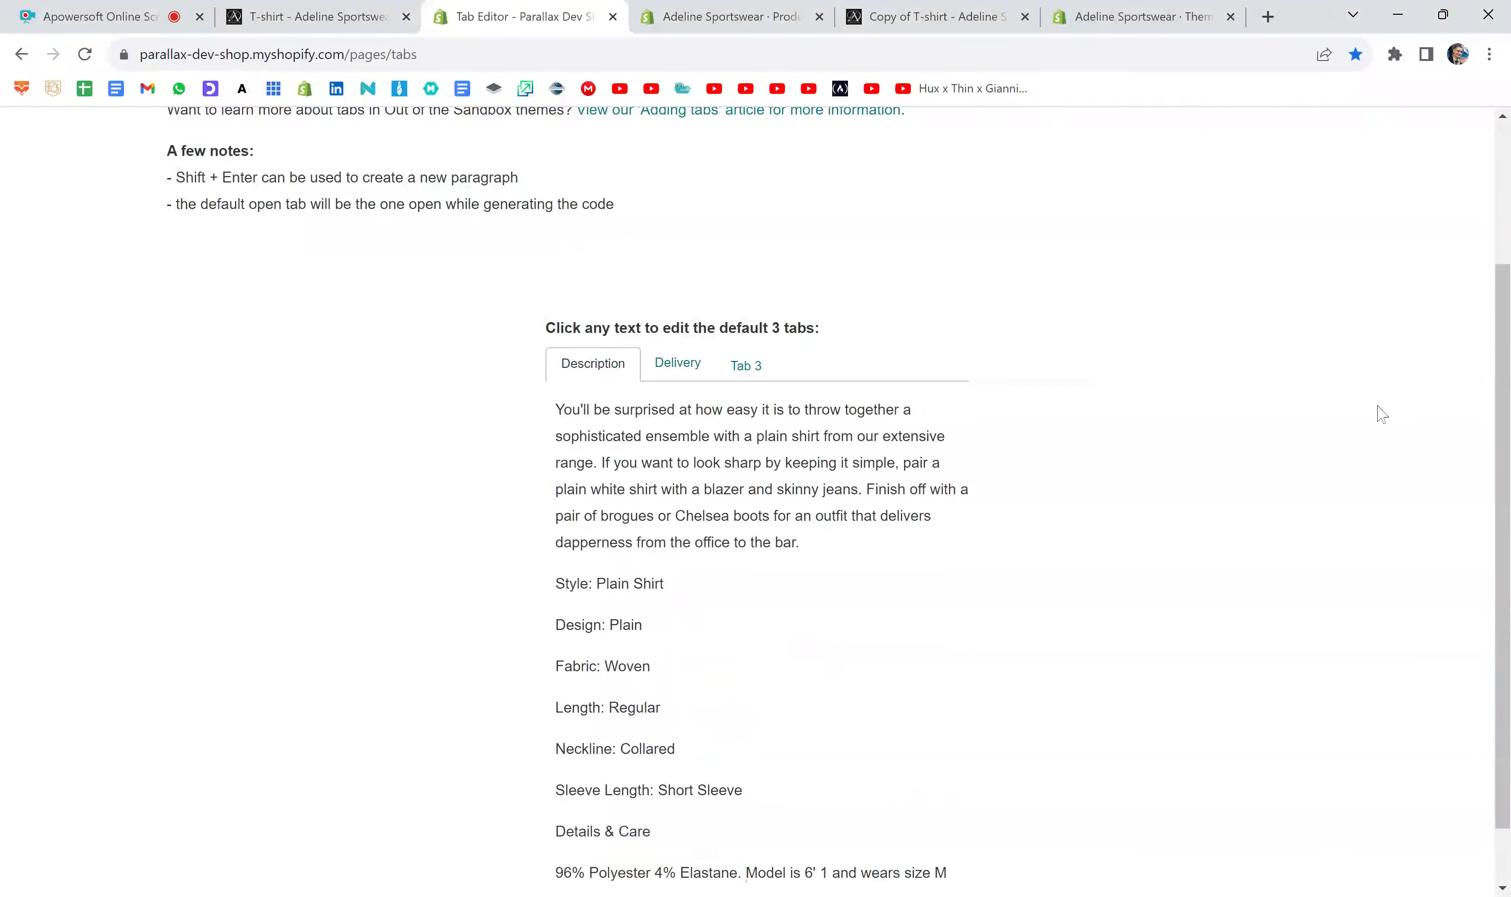
pyautogui.scroll(3, 1382, 423)
pyautogui.click(1394, 169)
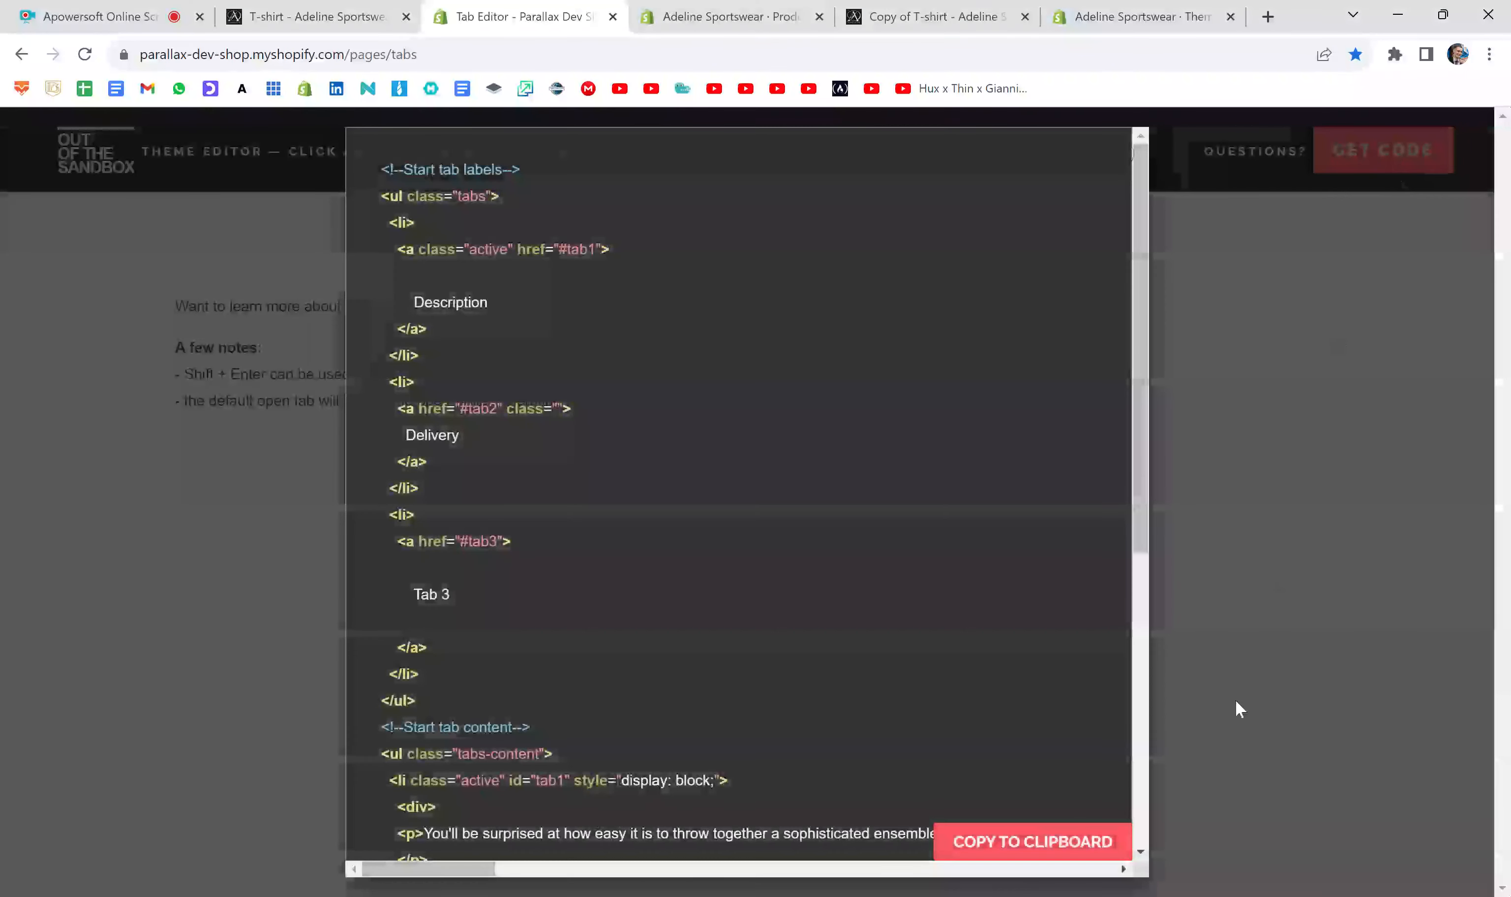
pyautogui.click(1077, 846)
pyautogui.click(1269, 482)
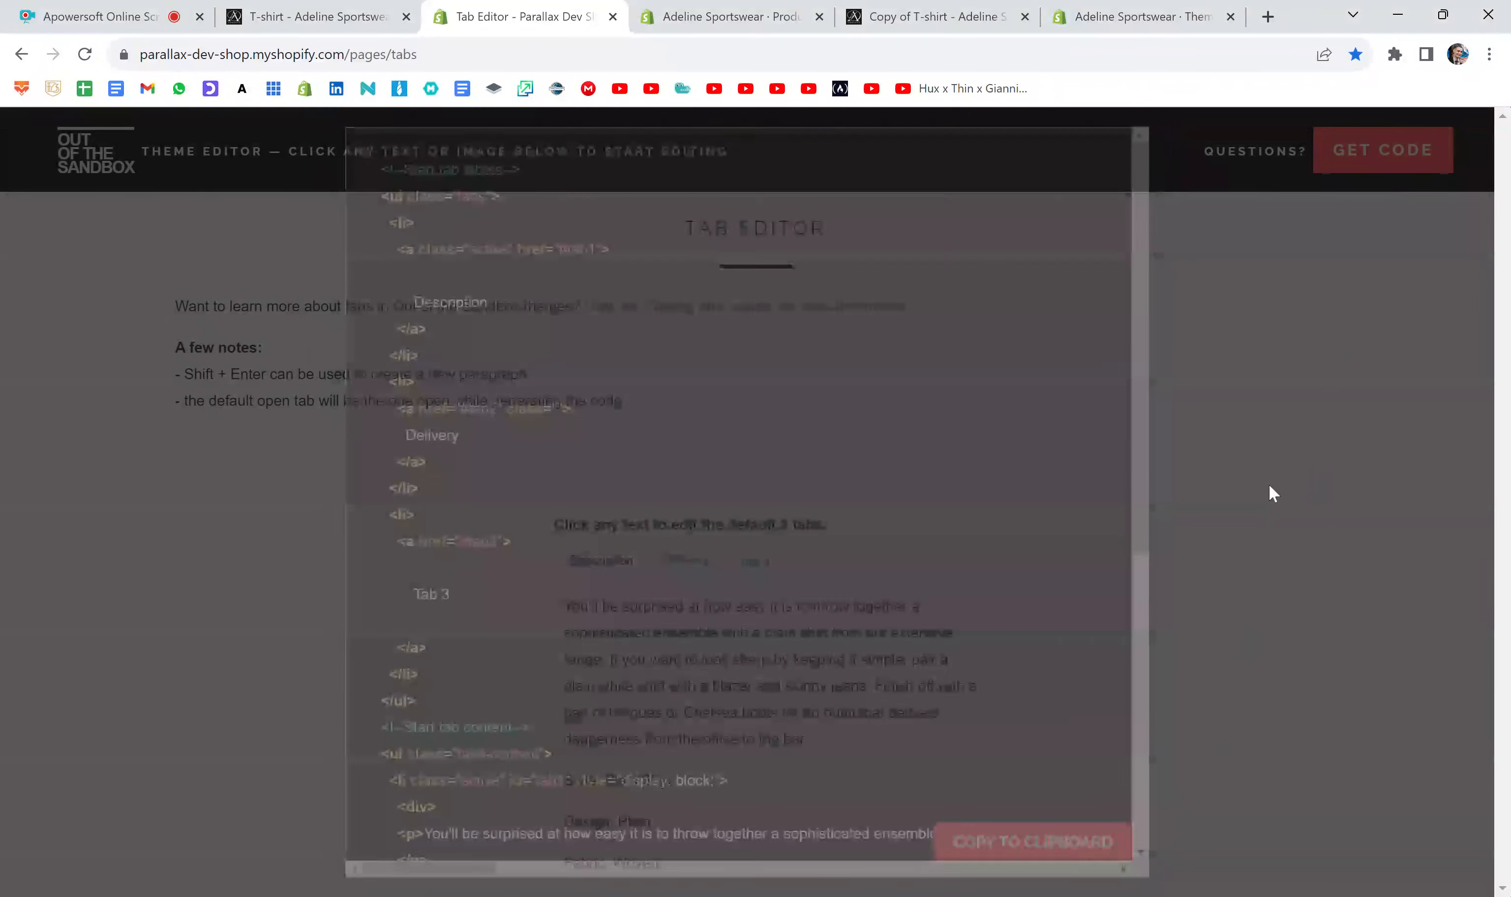
# - Show the Delivery tab, return to Description as the default open tab, and copy the regenerated code
pyautogui.scroll(-2, 1073, 496)
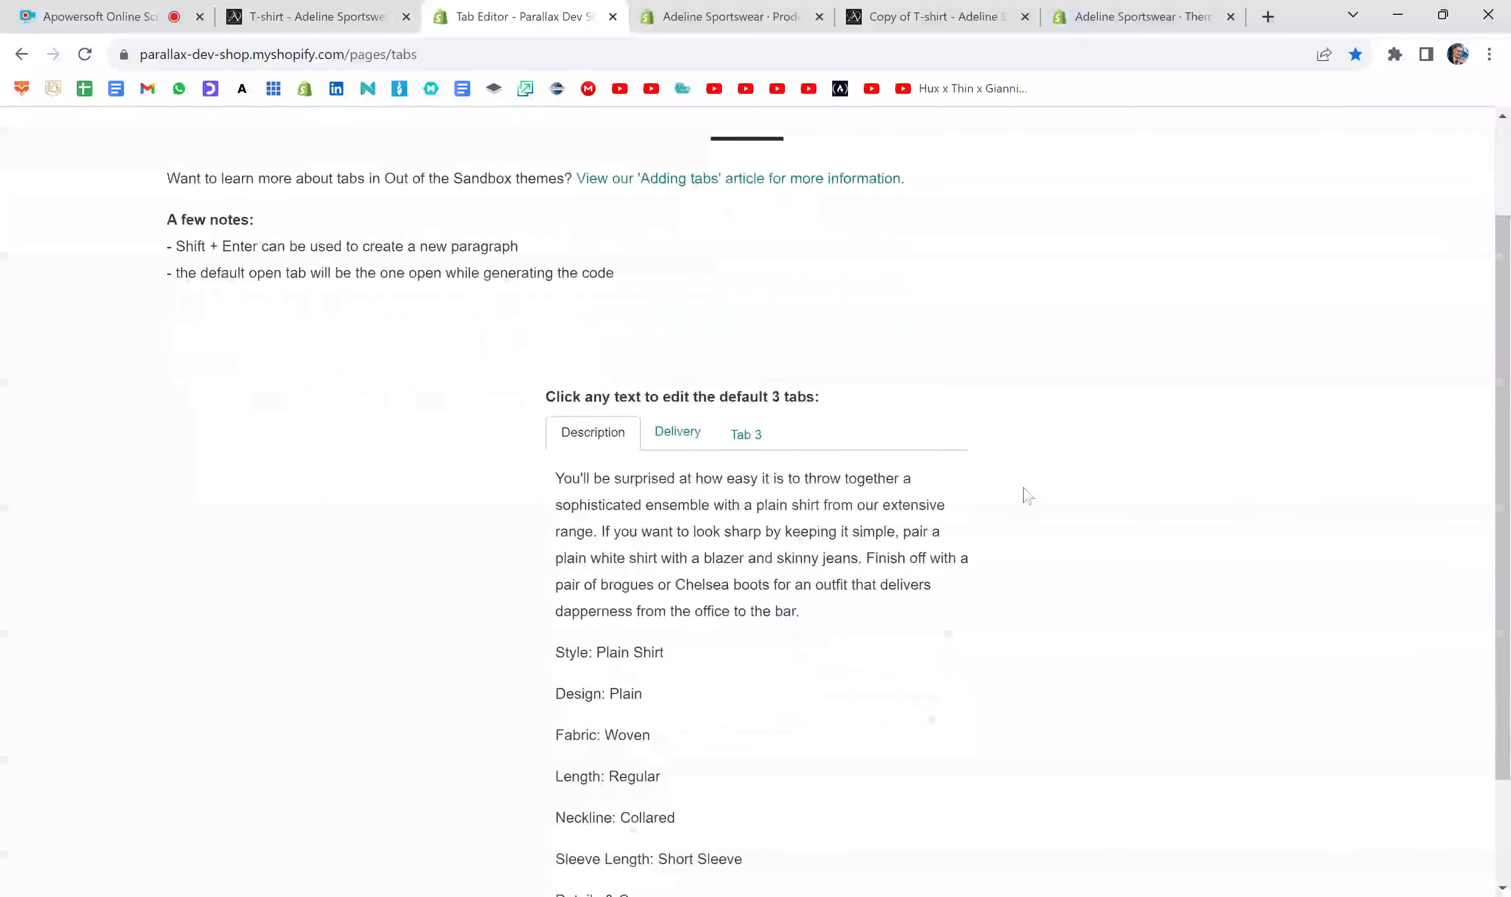
pyautogui.click(684, 428)
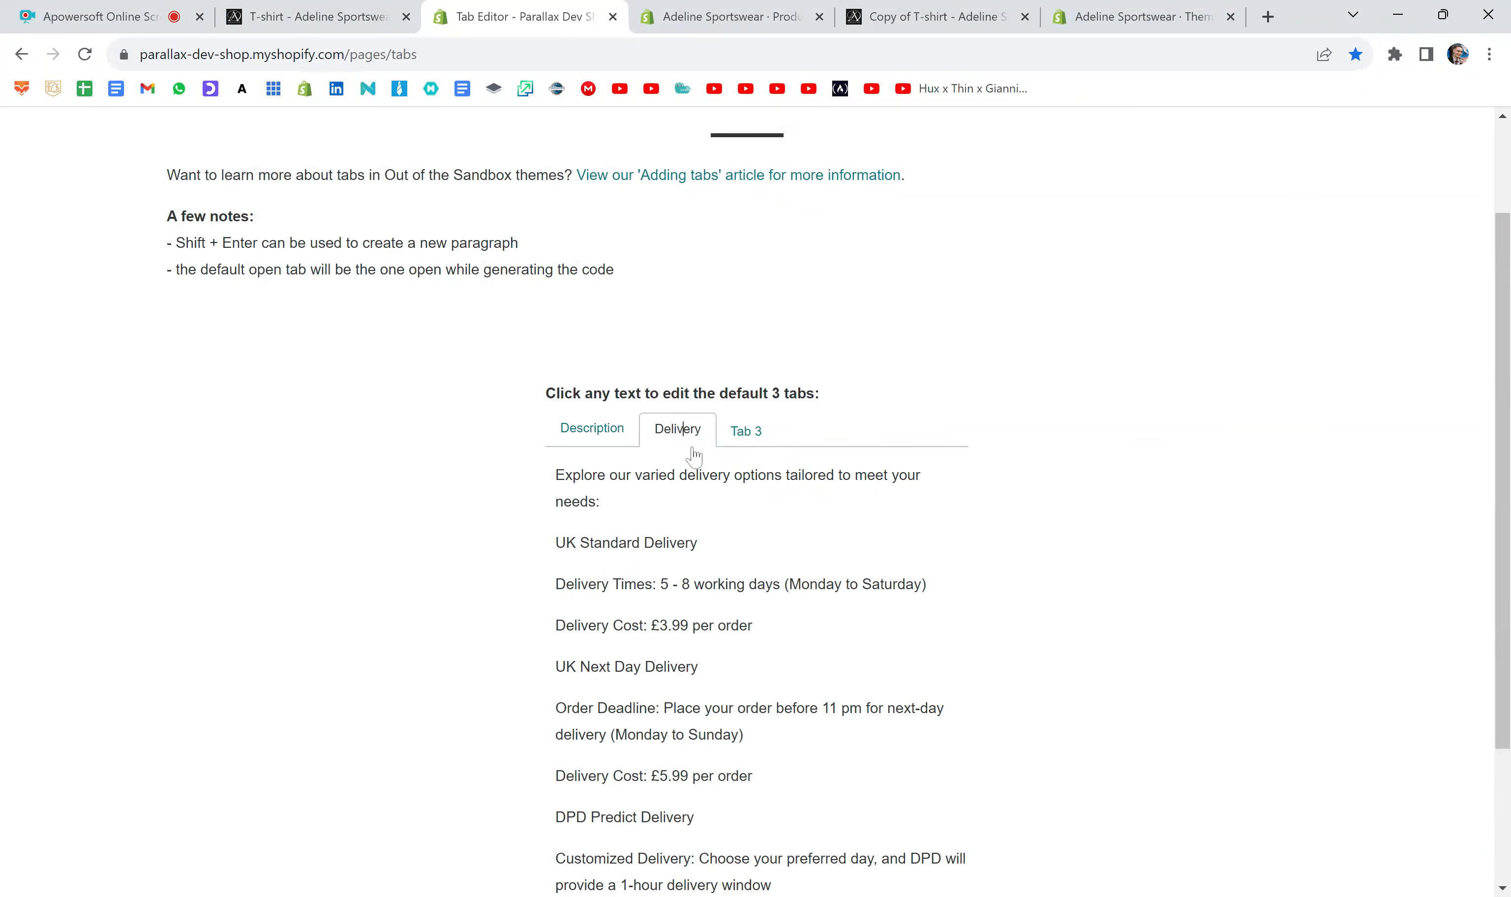
pyautogui.click(559, 440)
pyautogui.scroll(2, 1127, 418)
pyautogui.click(1359, 157)
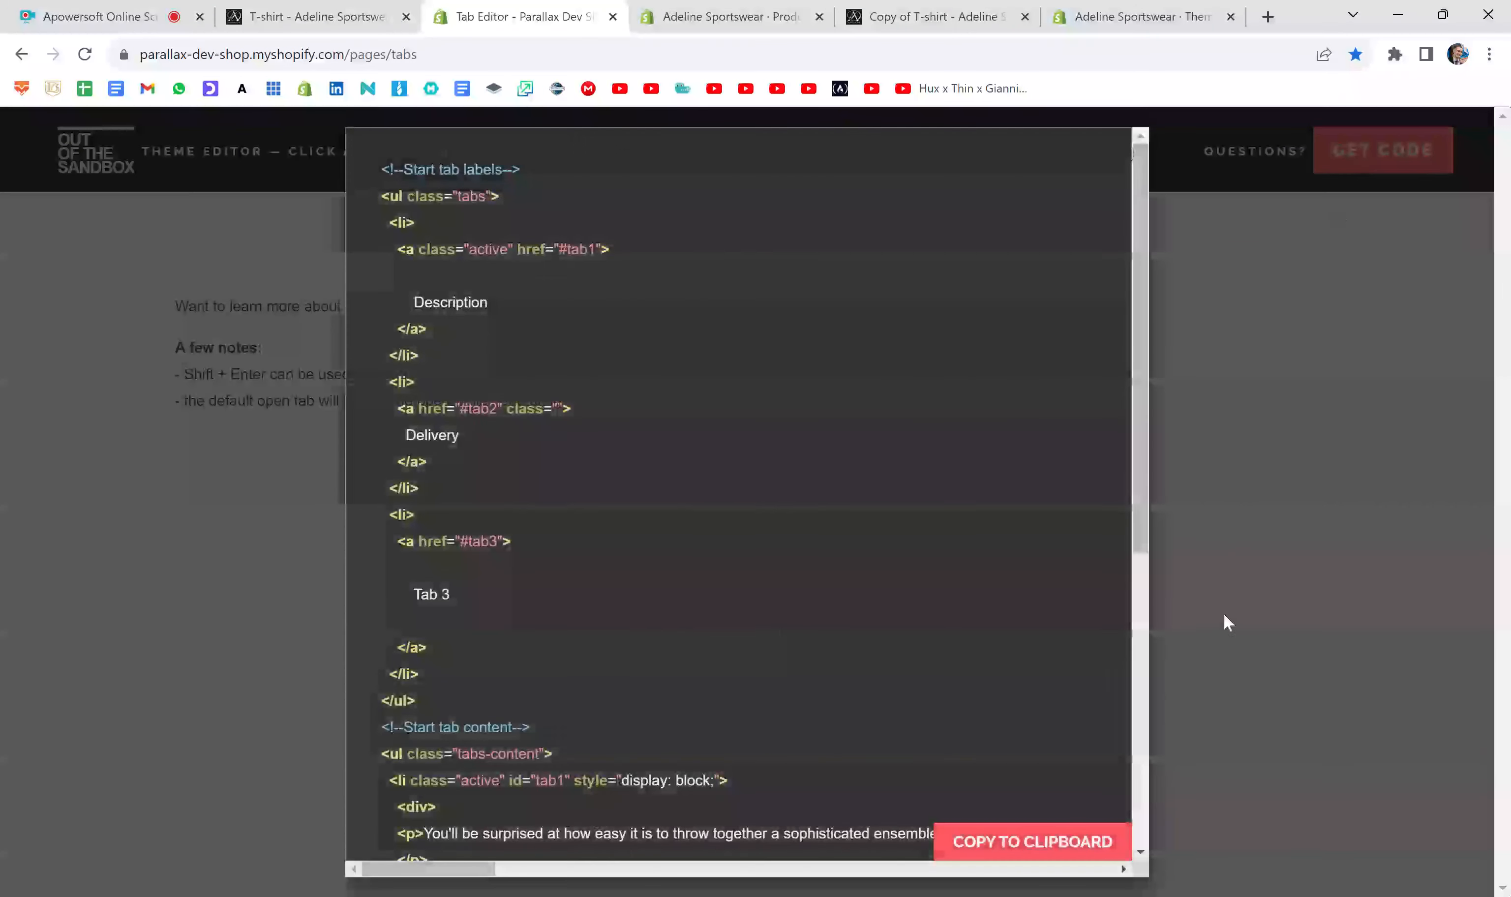
pyautogui.click(1076, 852)
pyautogui.click(1347, 460)
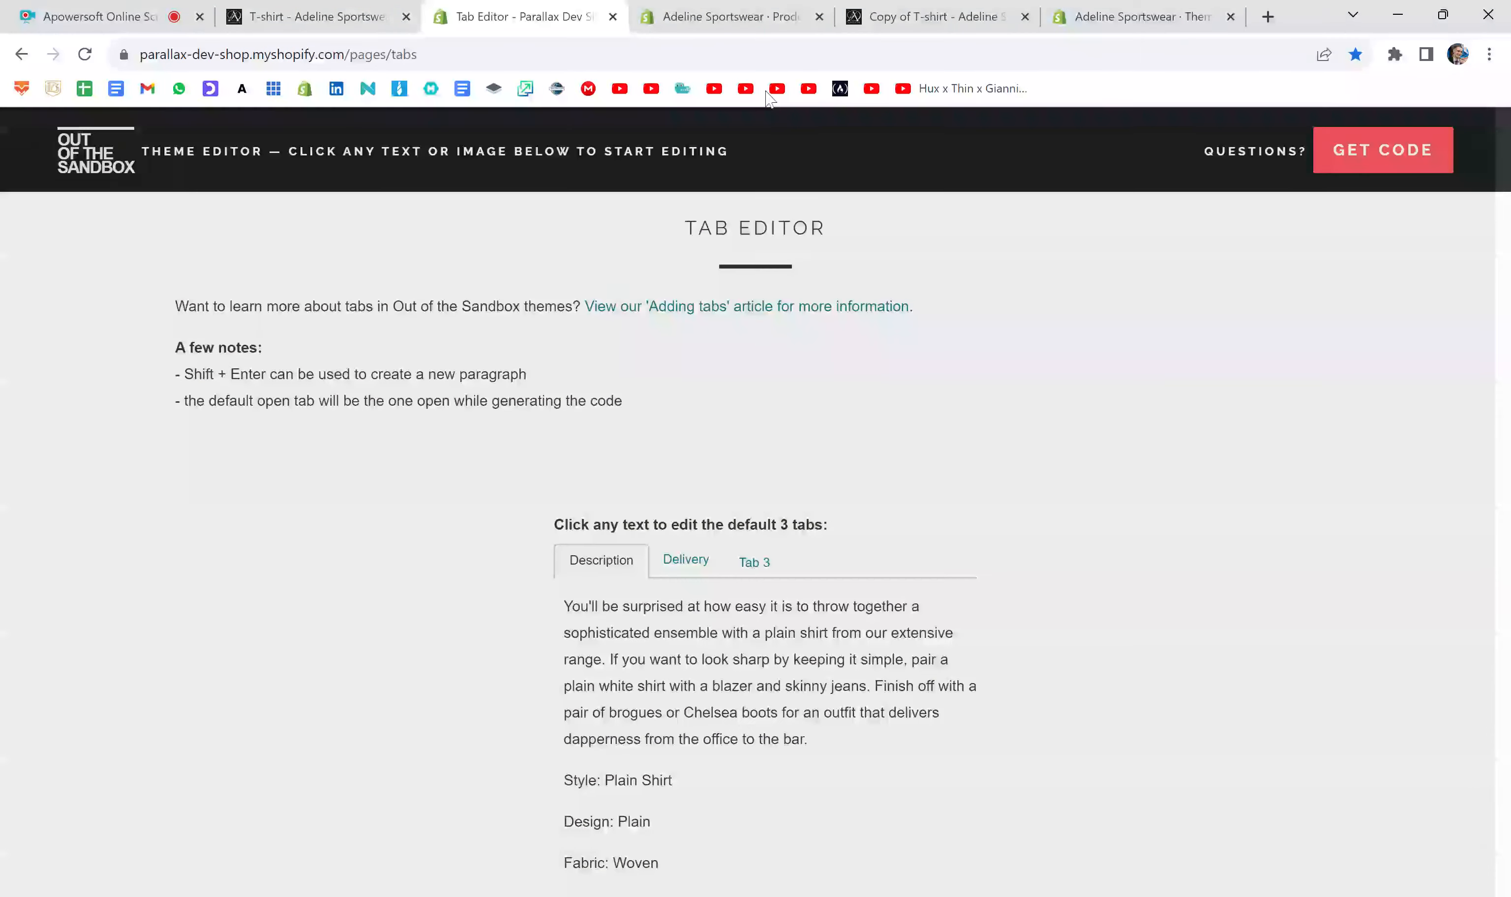
# - Replace the Copy of T-shirt description's HTML in Shopify admin with the newly copied tab code and save the product
pyautogui.click(714, 11)
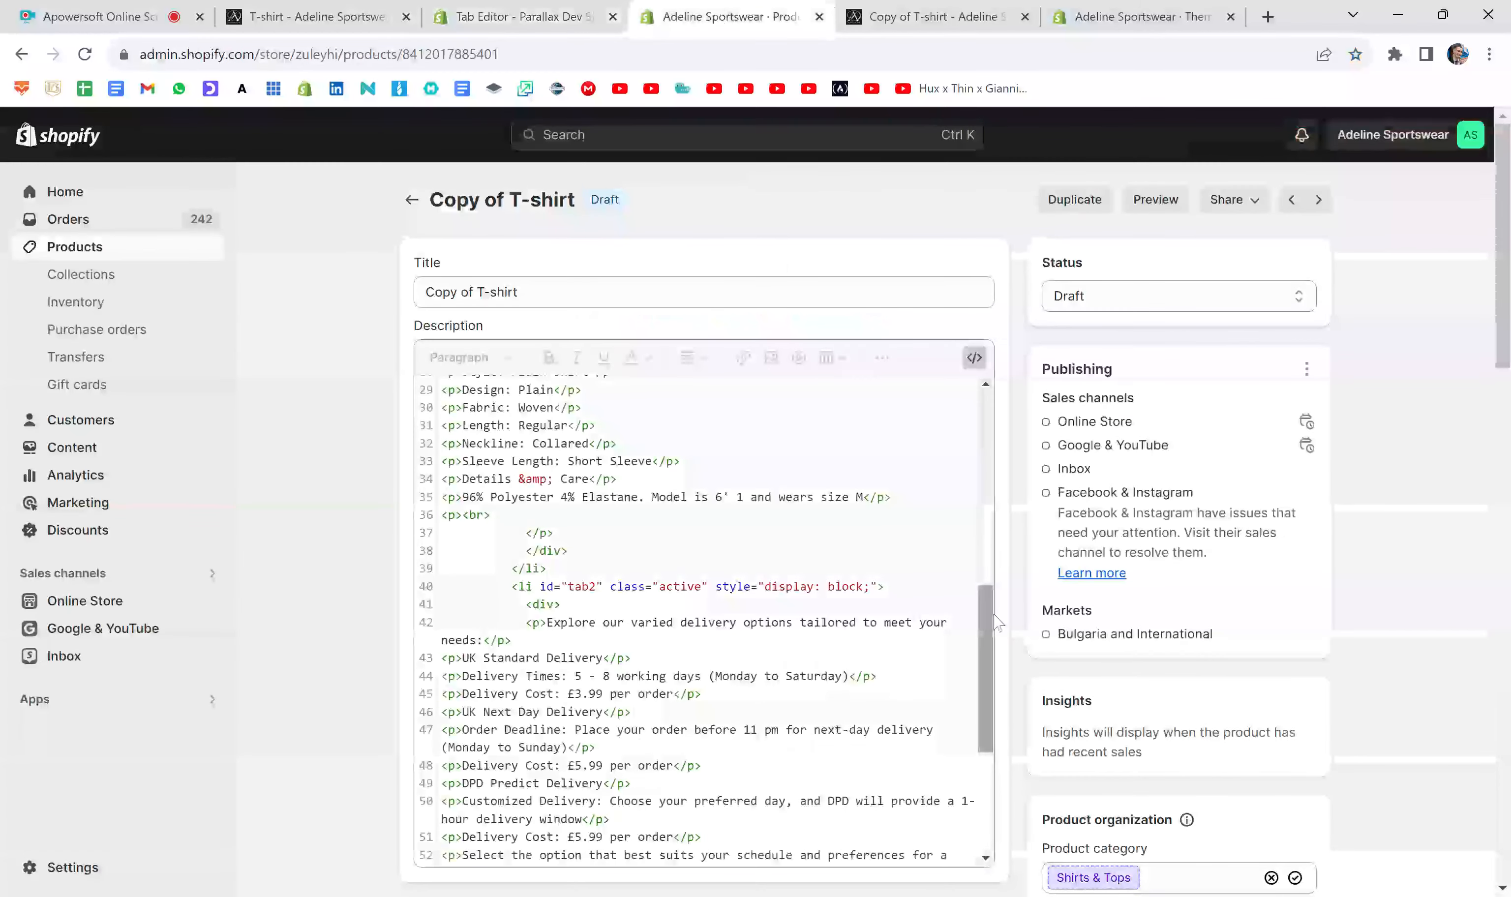
pyautogui.moveTo(992, 618); pyautogui.dragTo(974, 799)
pyautogui.moveTo(442, 854); pyautogui.dragTo(417, 336)
pyautogui.press('BackSpace')
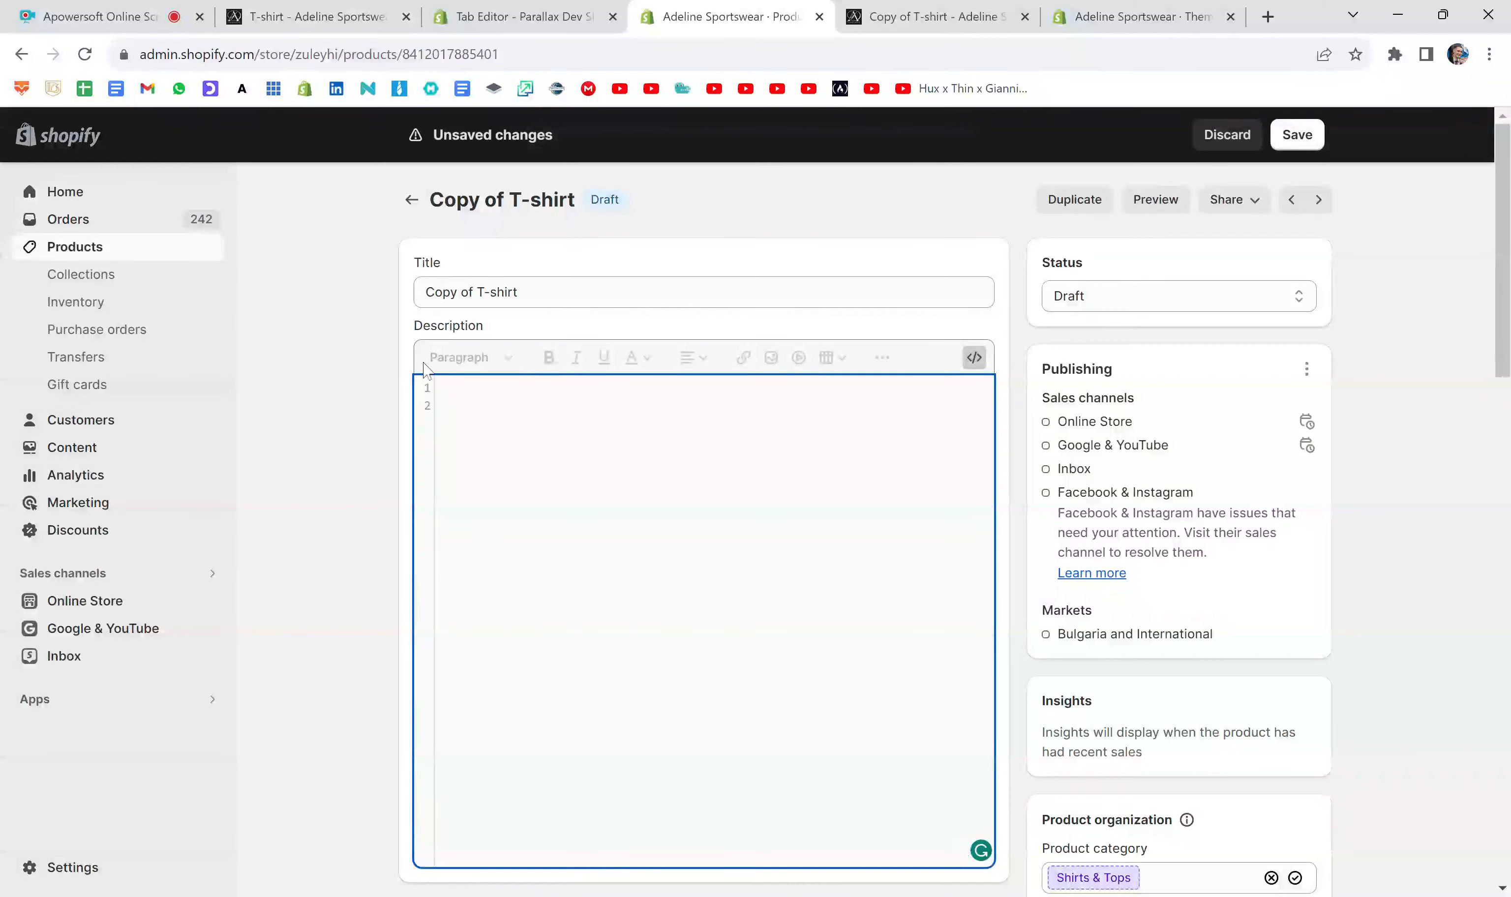
pyautogui.hotkey('ctrl', 'v')
pyautogui.click(1318, 135)
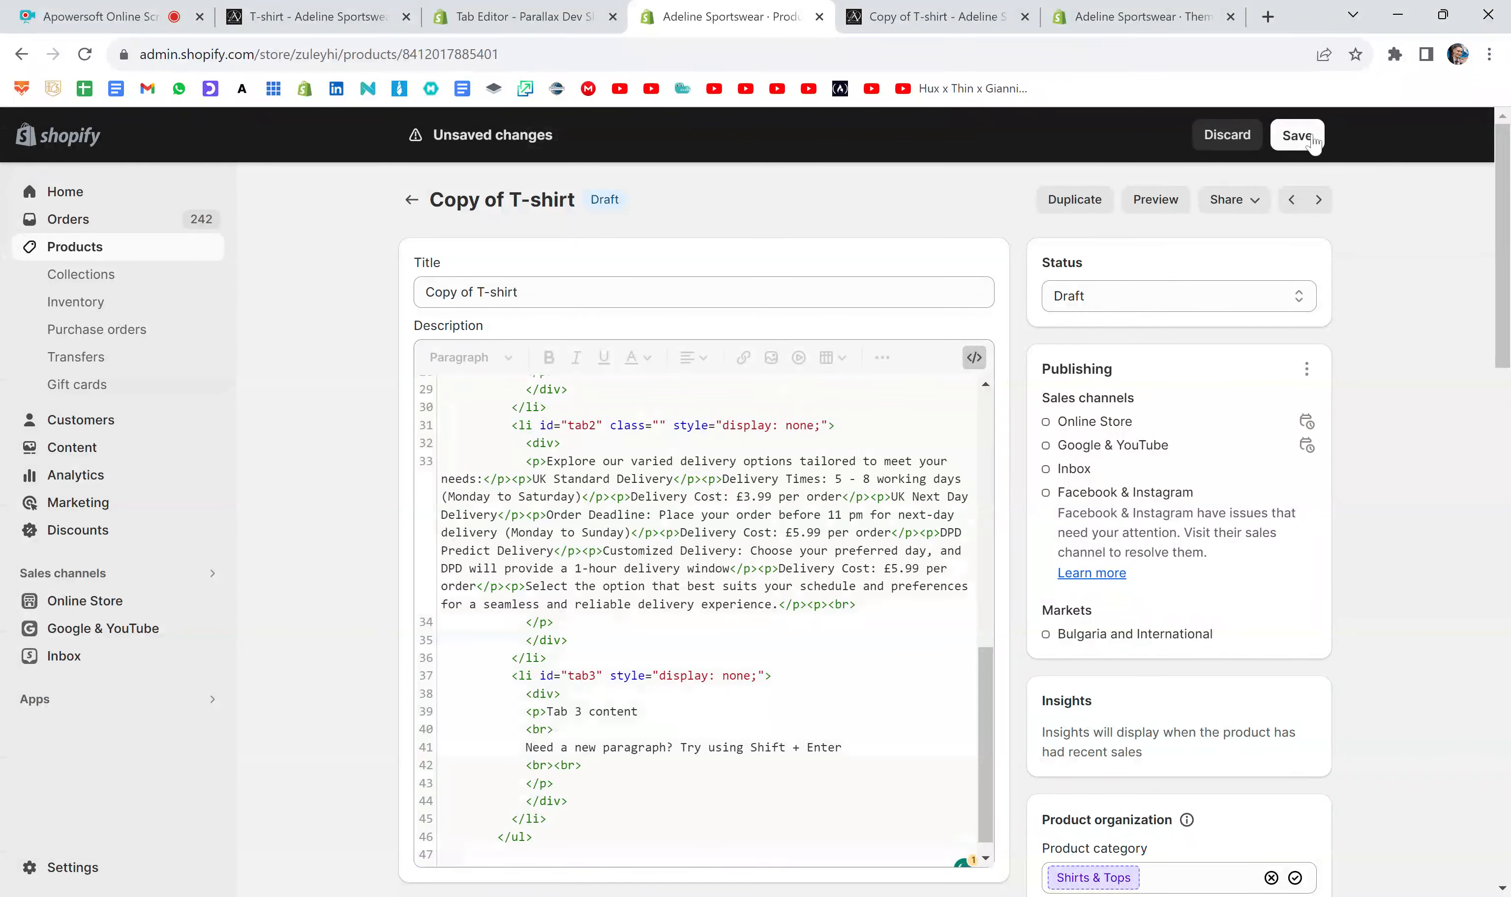
# - Replace the old product preview with a new one to check the default open tab, and review the Tab Editor page
pyautogui.click(1024, 17)
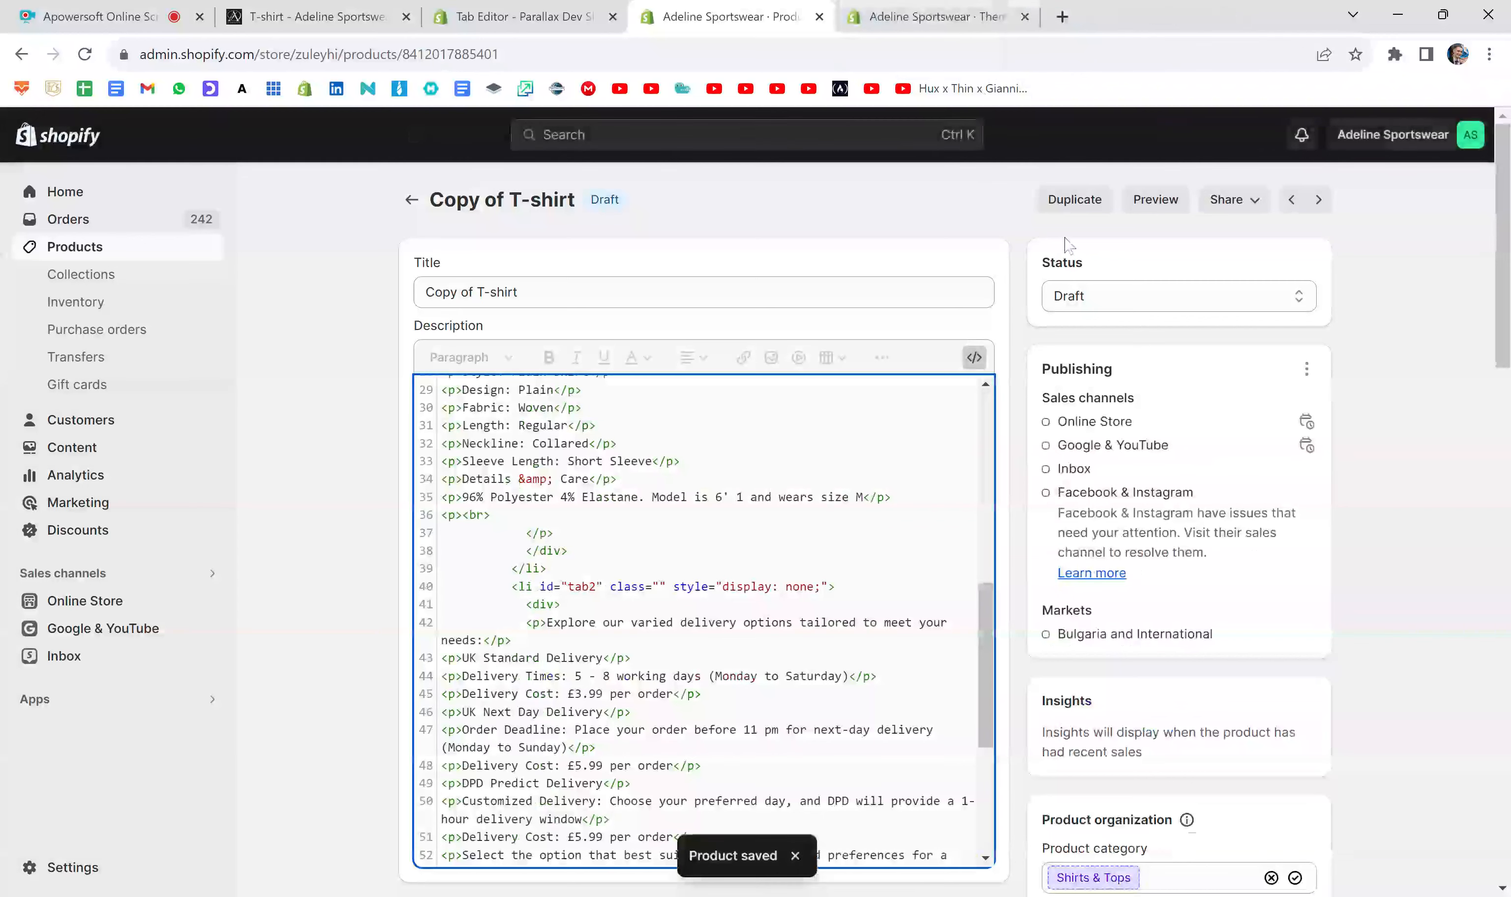
pyautogui.click(1157, 200)
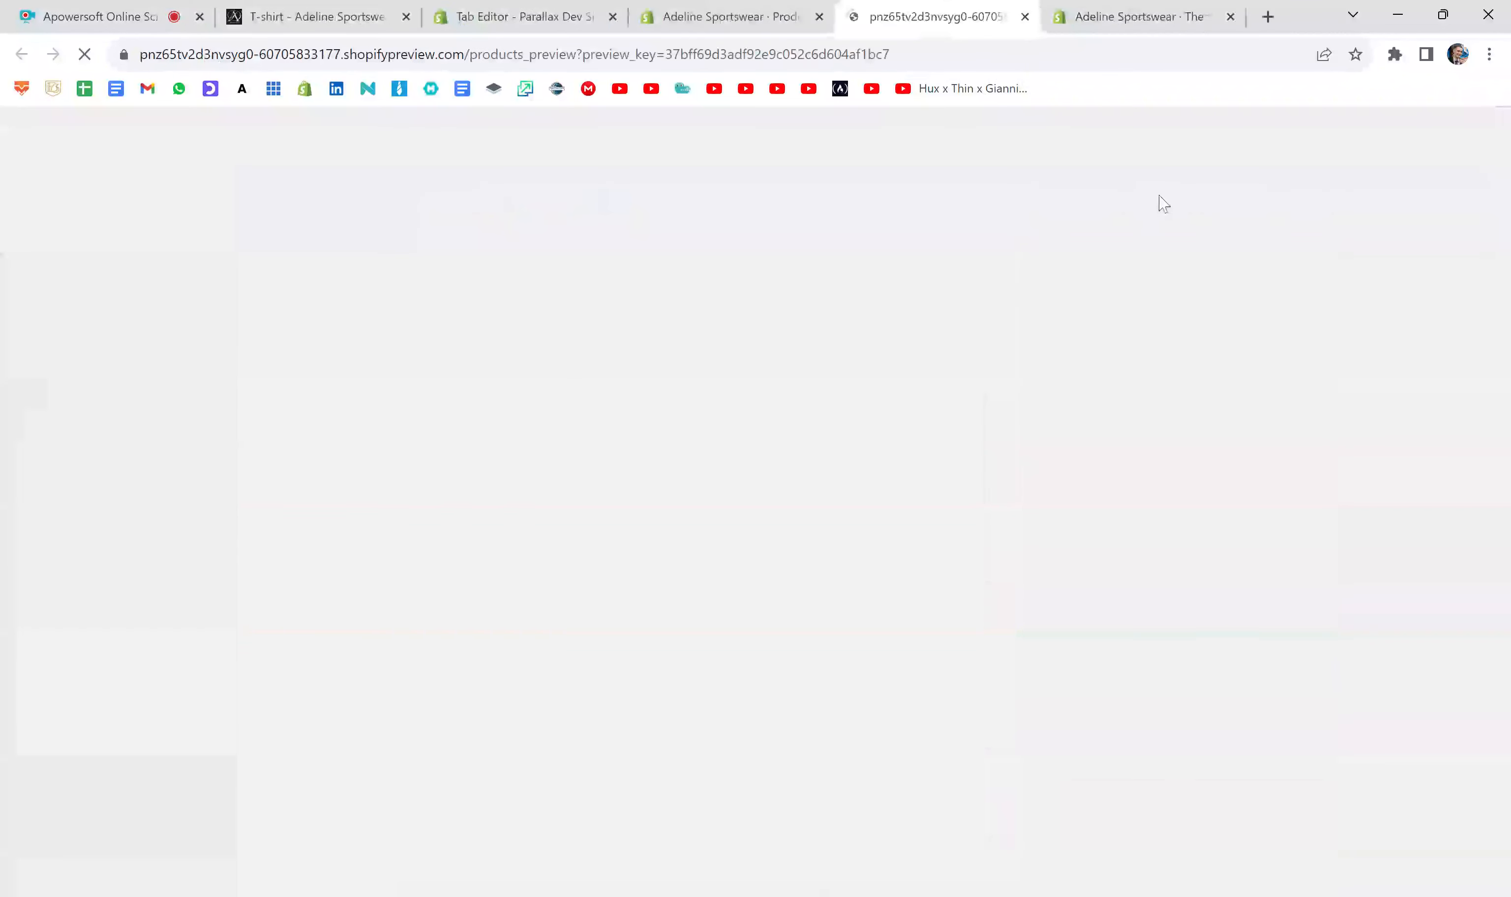
pyautogui.scroll(-4, 1319, 471)
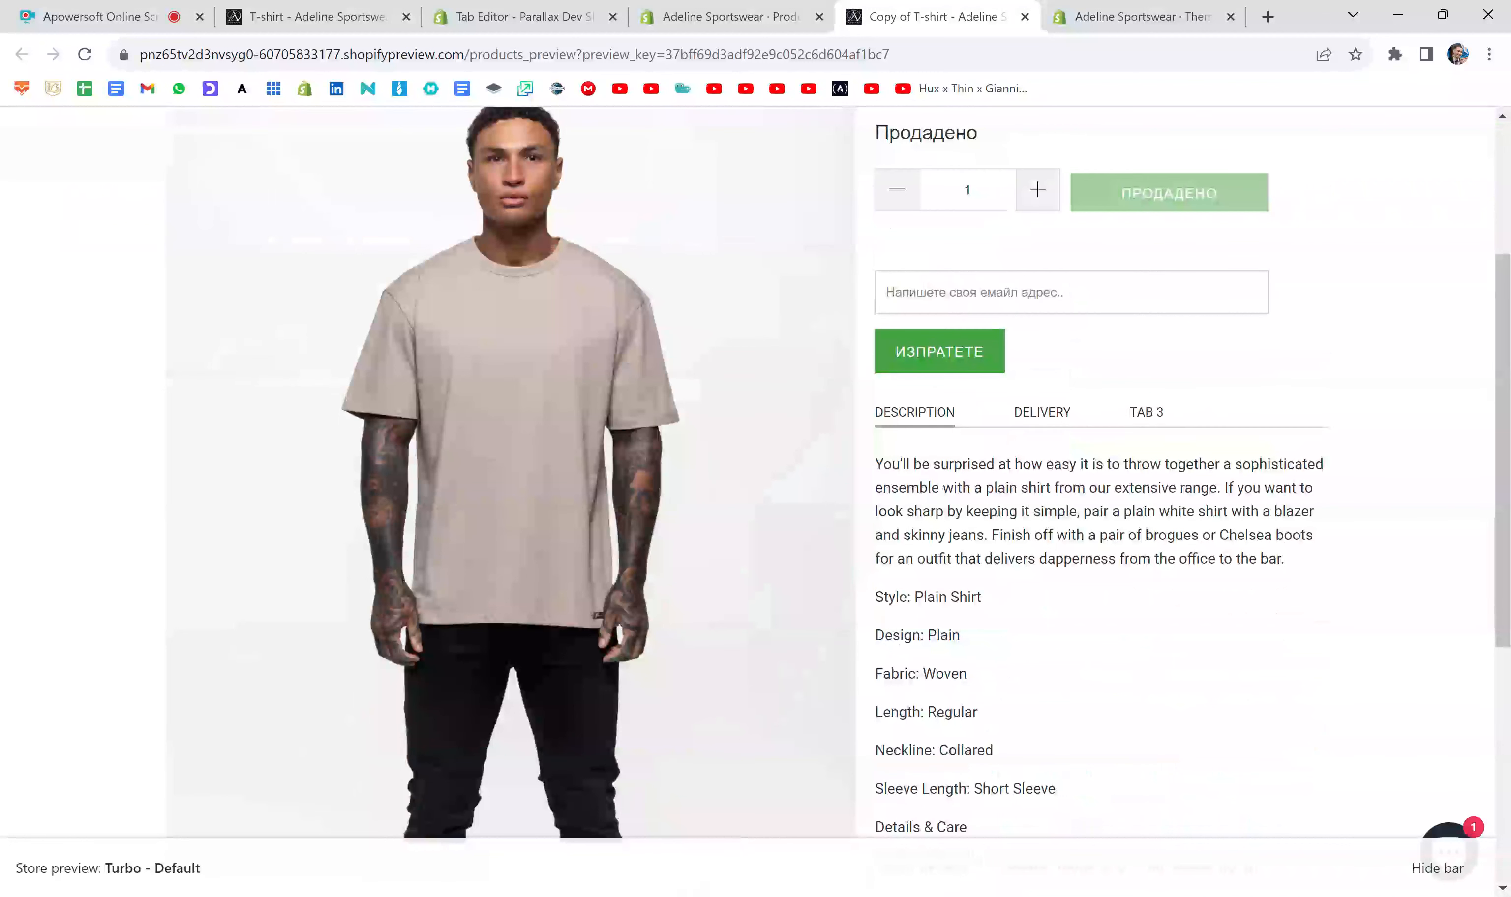
pyautogui.click(525, 17)
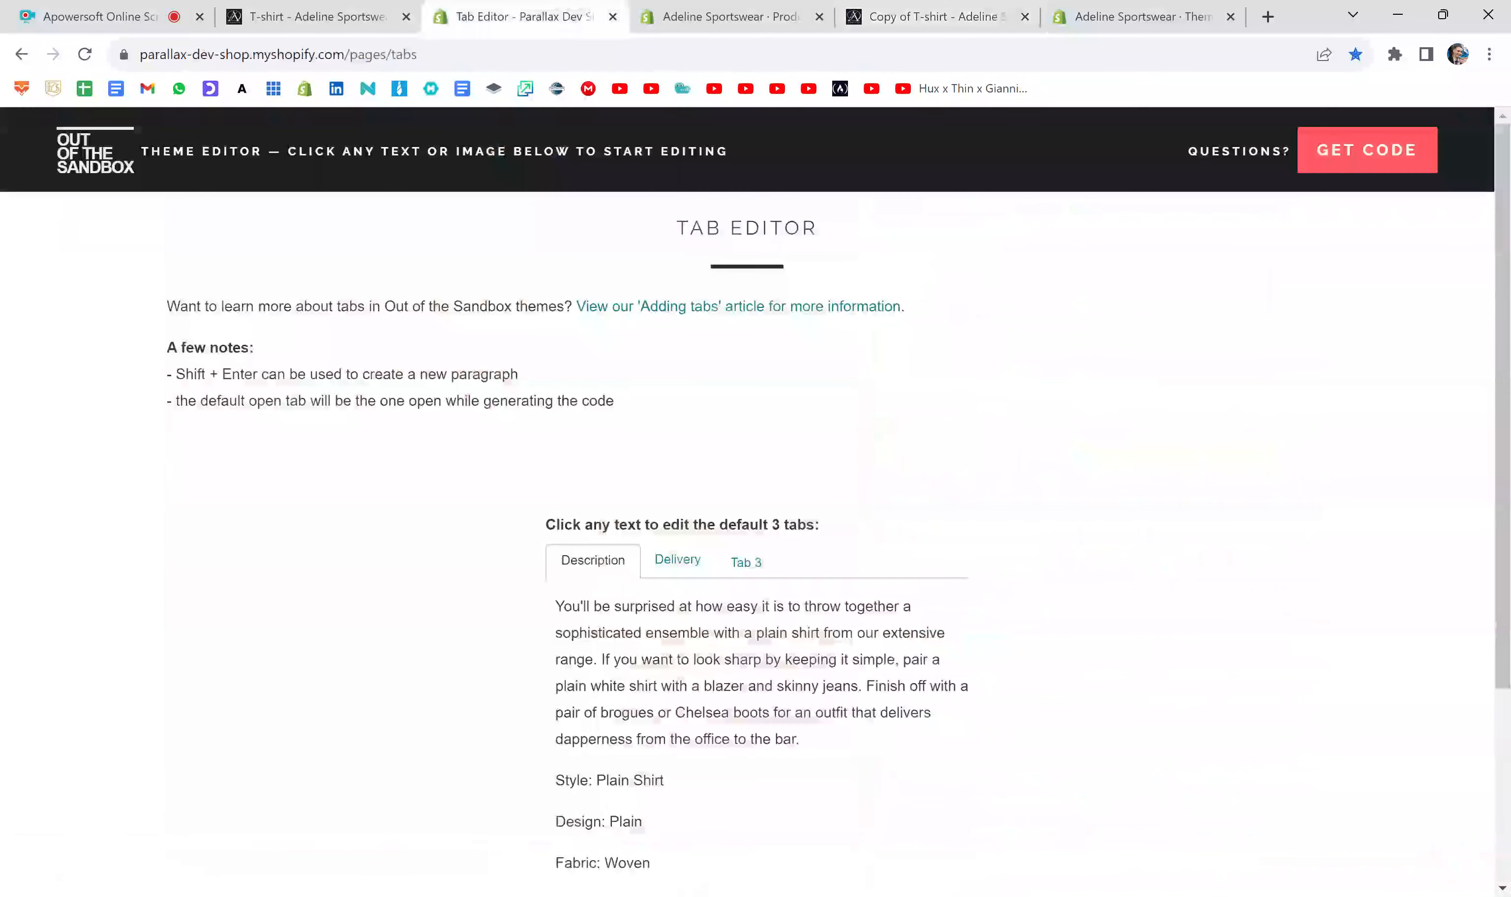
pyautogui.scroll(-3, 1019, 411)
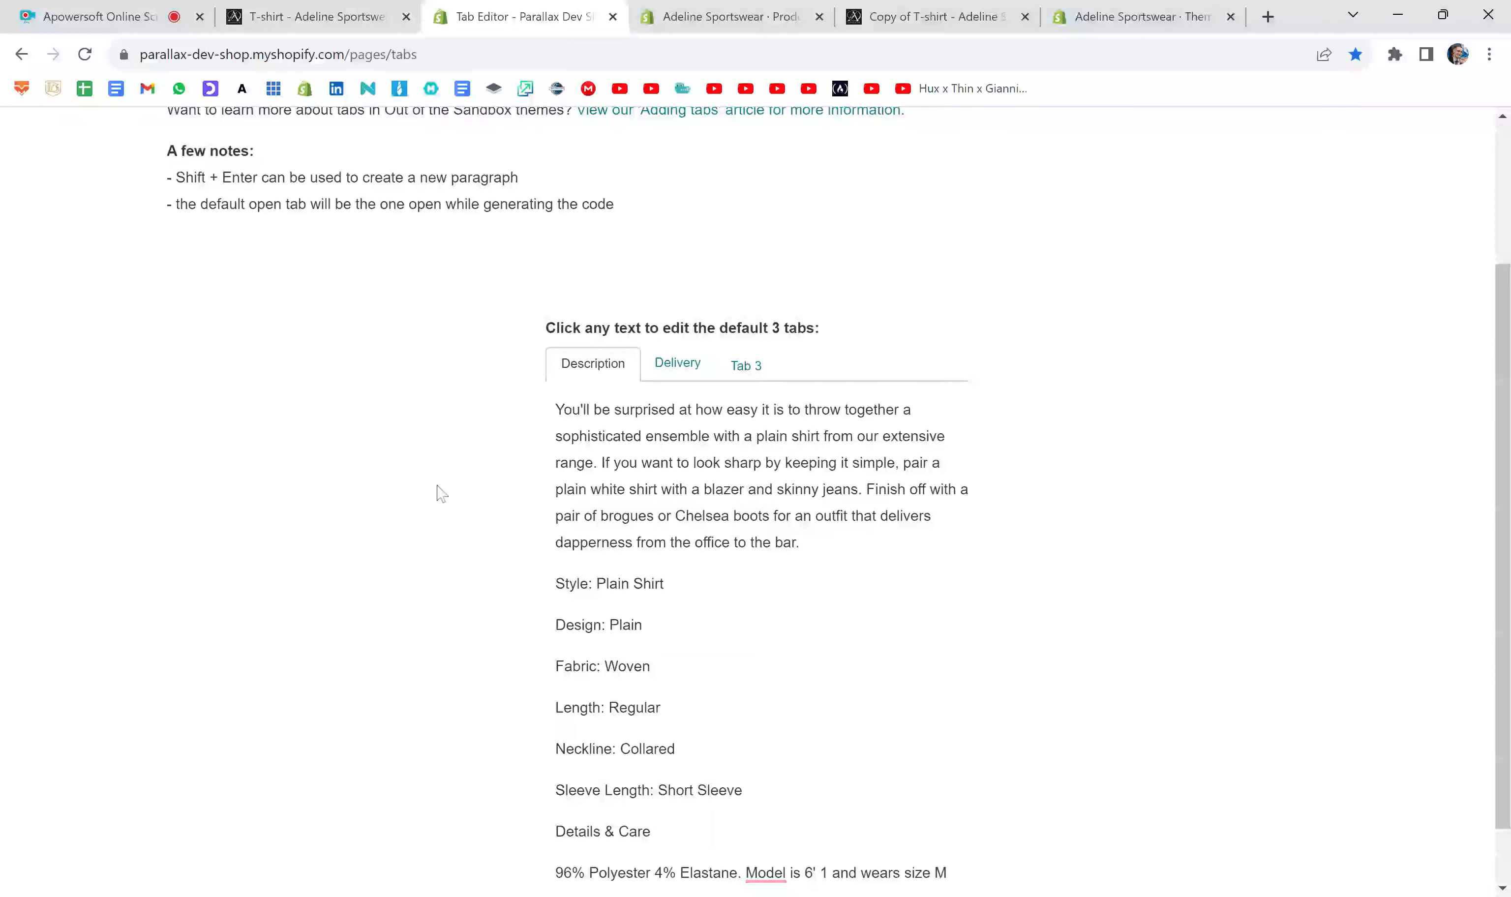
pyautogui.scroll(3, 1303, 493)
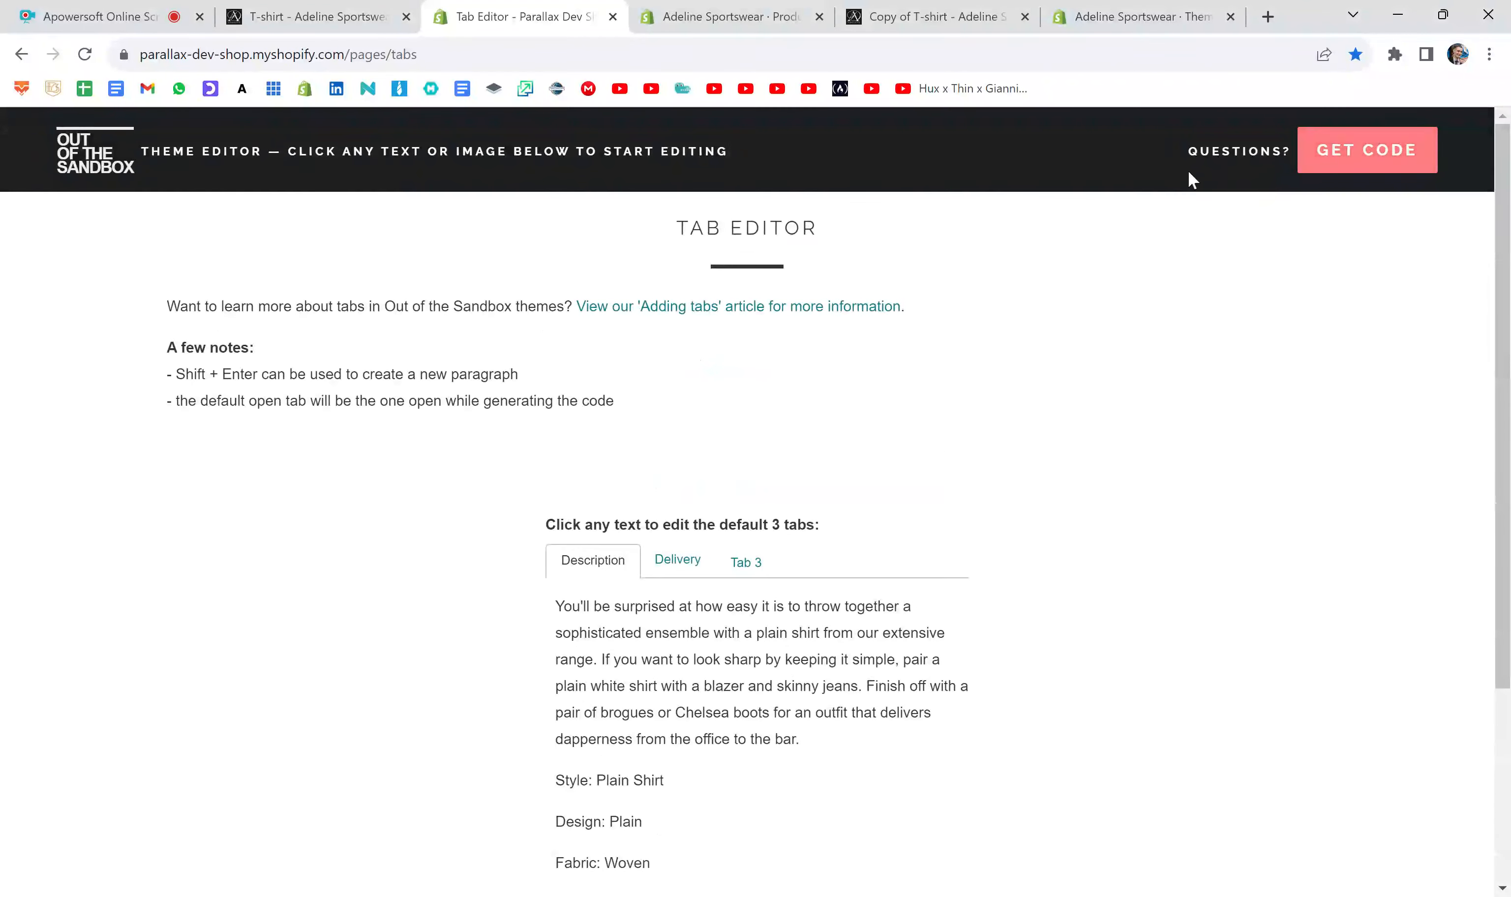
# - In the description HTML in Shopify admin, set off the Description tab's label list item with two blank lines above and below
pyautogui.click(730, 17)
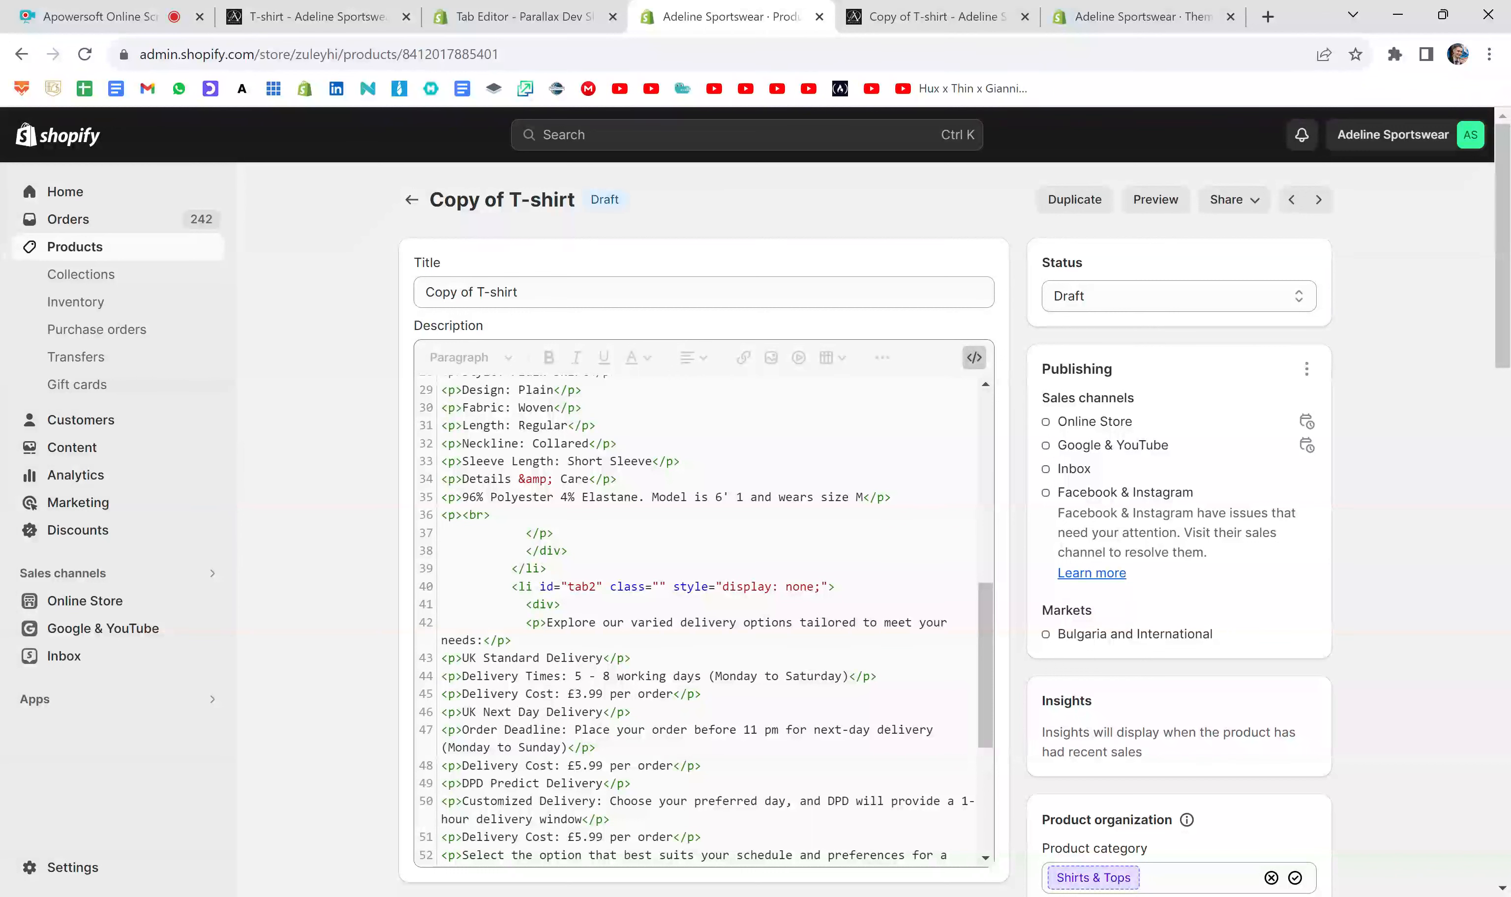
pyautogui.scroll(10, 705, 622)
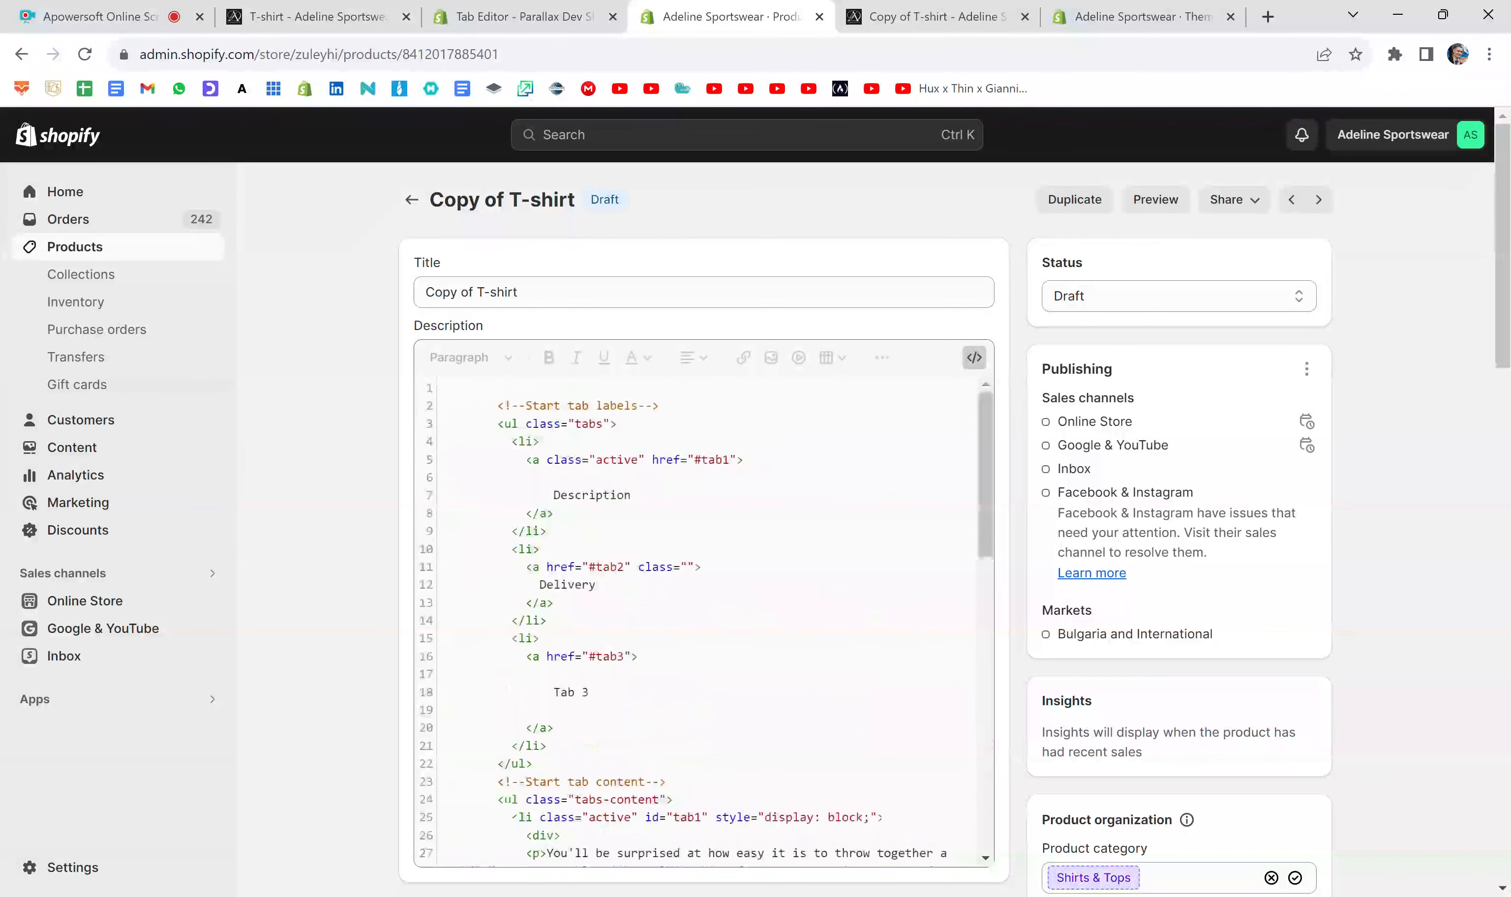
pyautogui.click(504, 441)
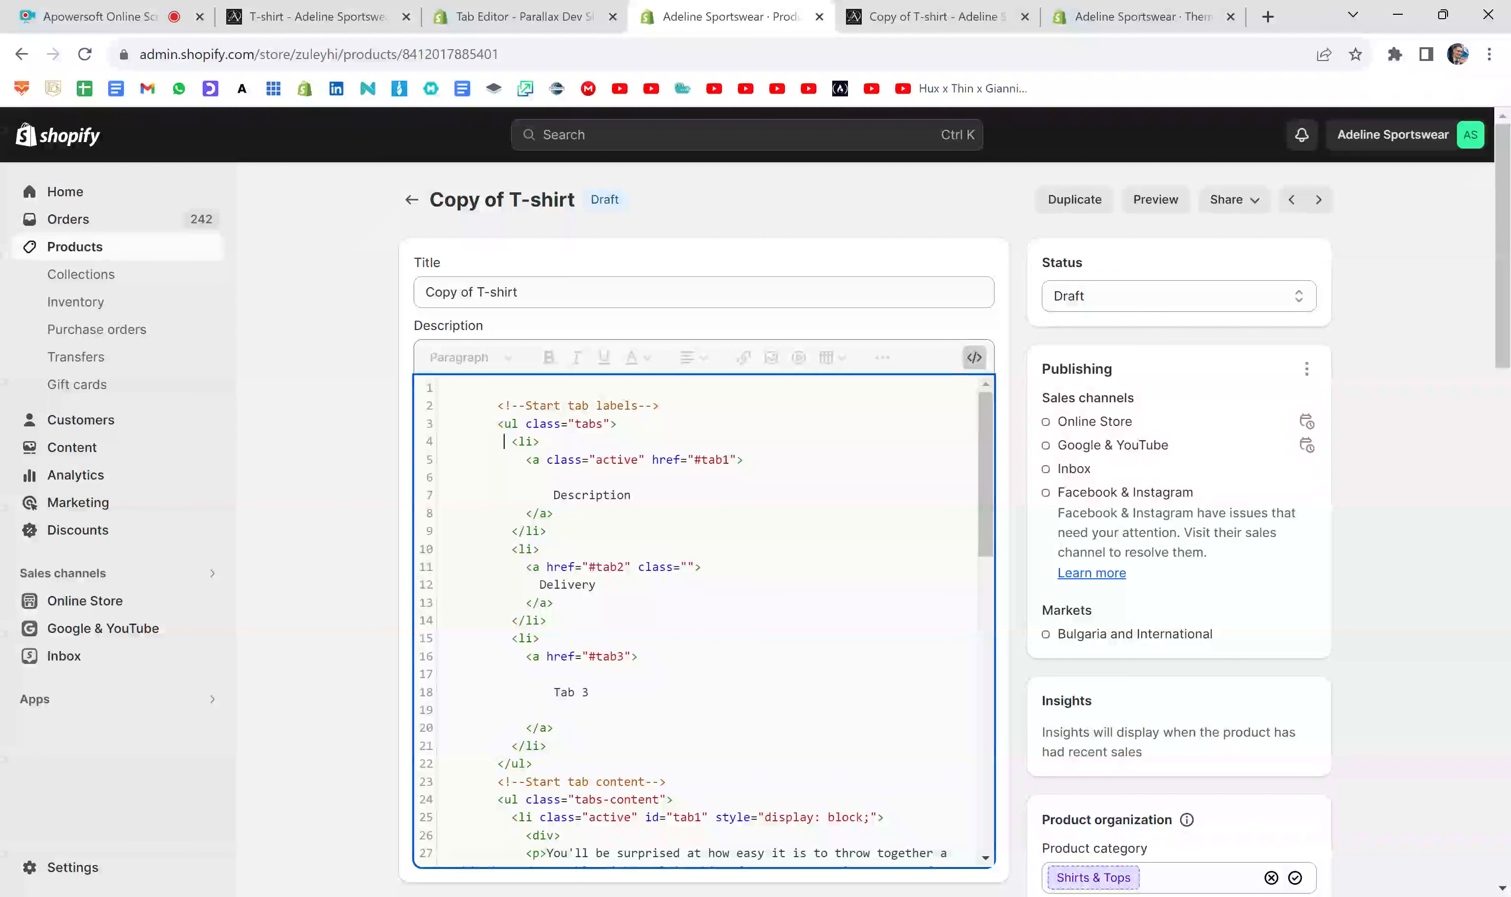
pyautogui.press('Return')
pyautogui.press('Return')
pyautogui.click(539, 585)
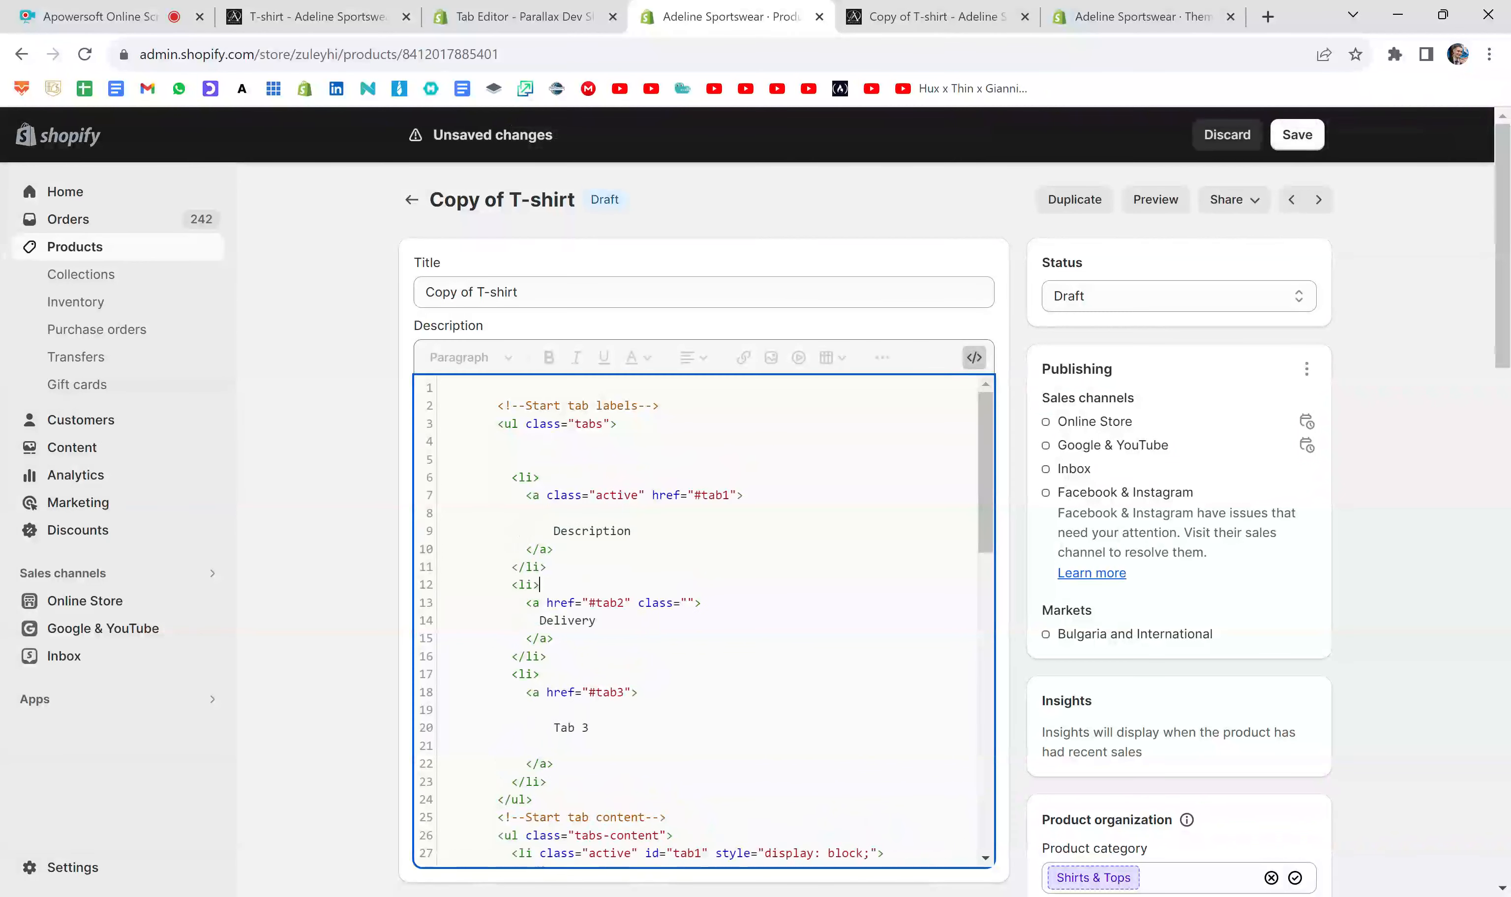
pyautogui.press('Return')
pyautogui.press('Return')
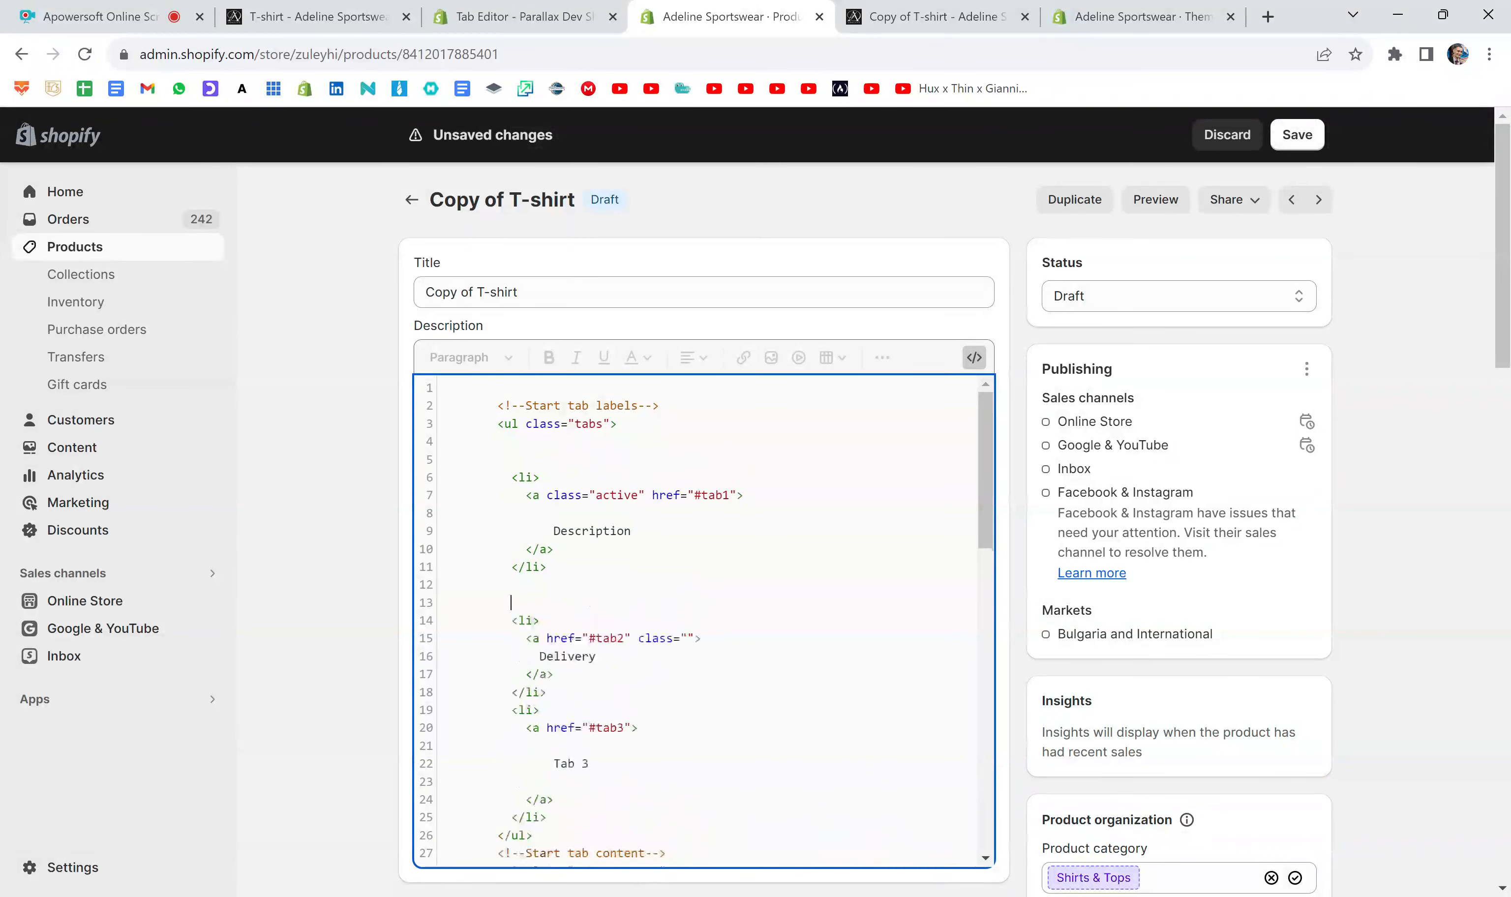
# - Select the Description tab's label code, compare it with the product preview, and return to the Shopify product editor
pyautogui.moveTo(547, 566); pyautogui.dragTo(440, 477)
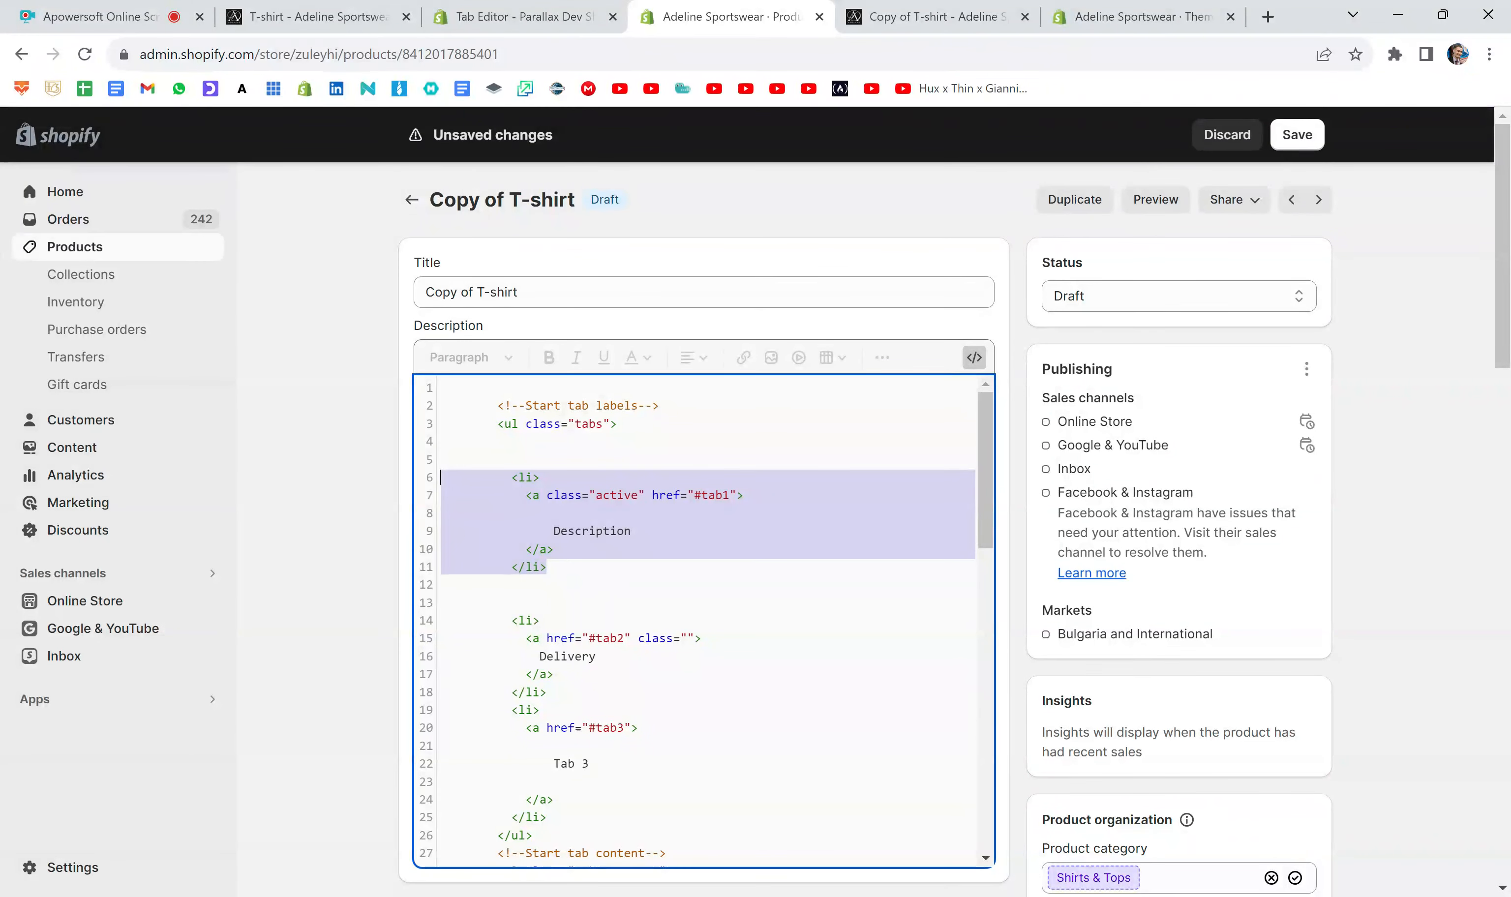
pyautogui.click(929, 7)
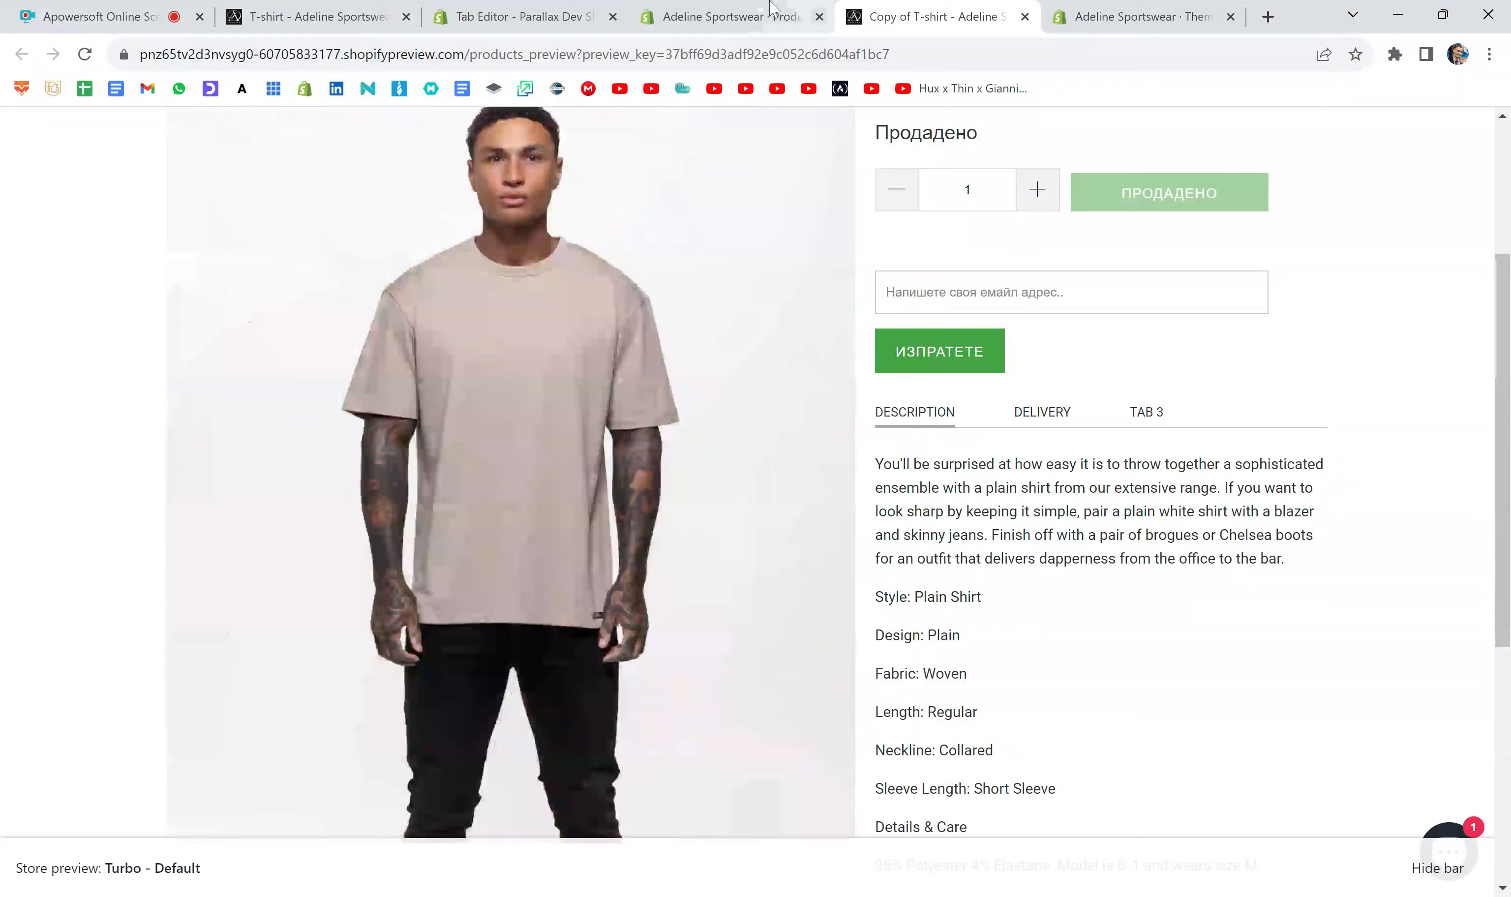
pyautogui.click(791, 17)
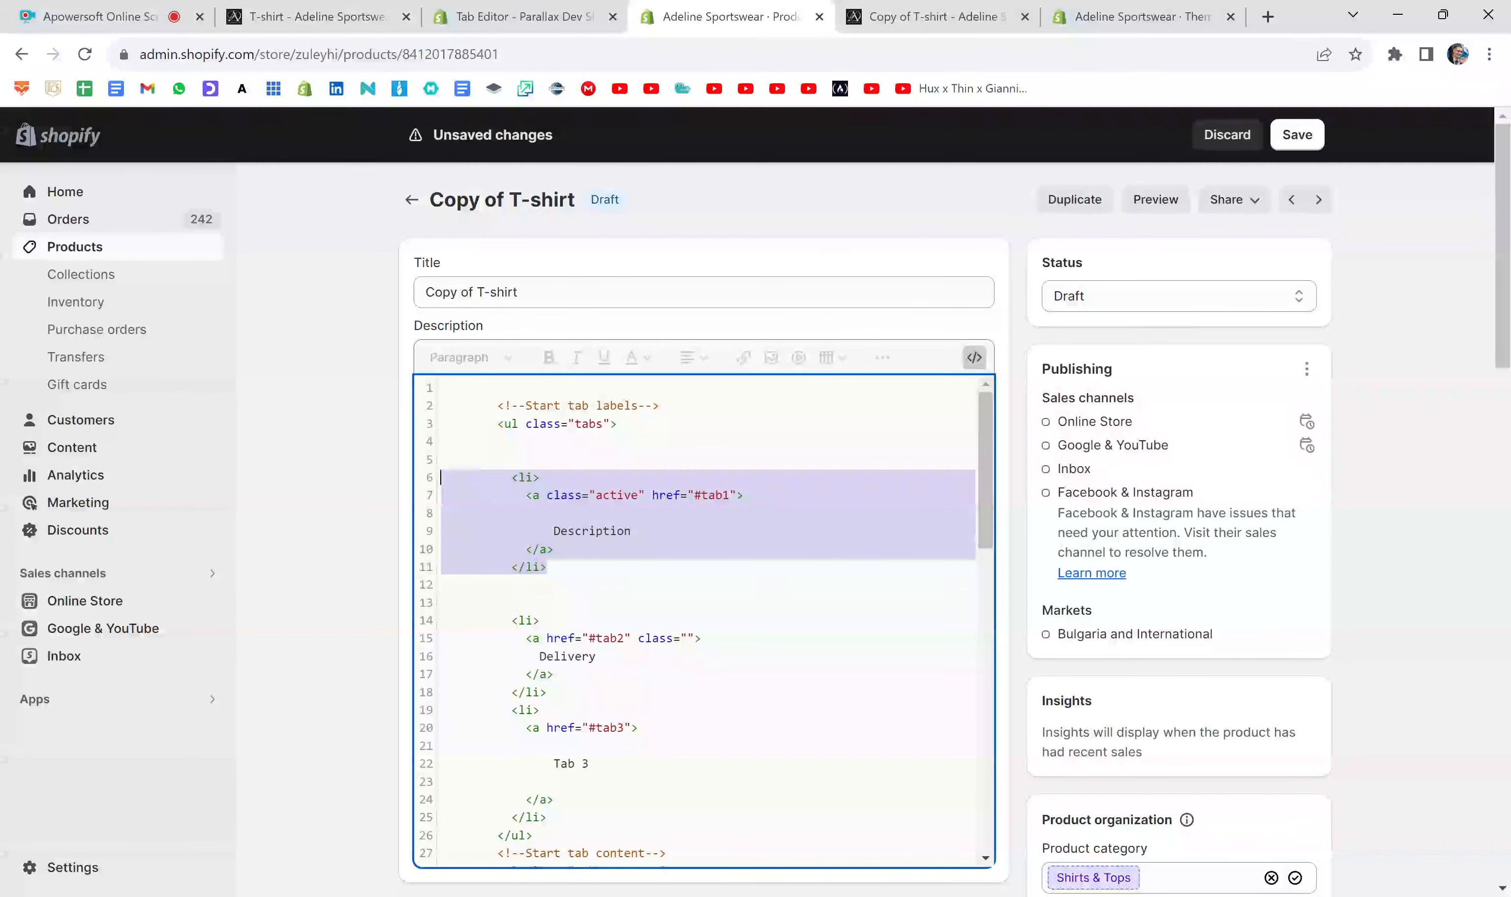
# - Add three blank lines below the Delivery tab's label list item, select that block, and compare it with the product preview
pyautogui.scroll(-1, 705, 618)
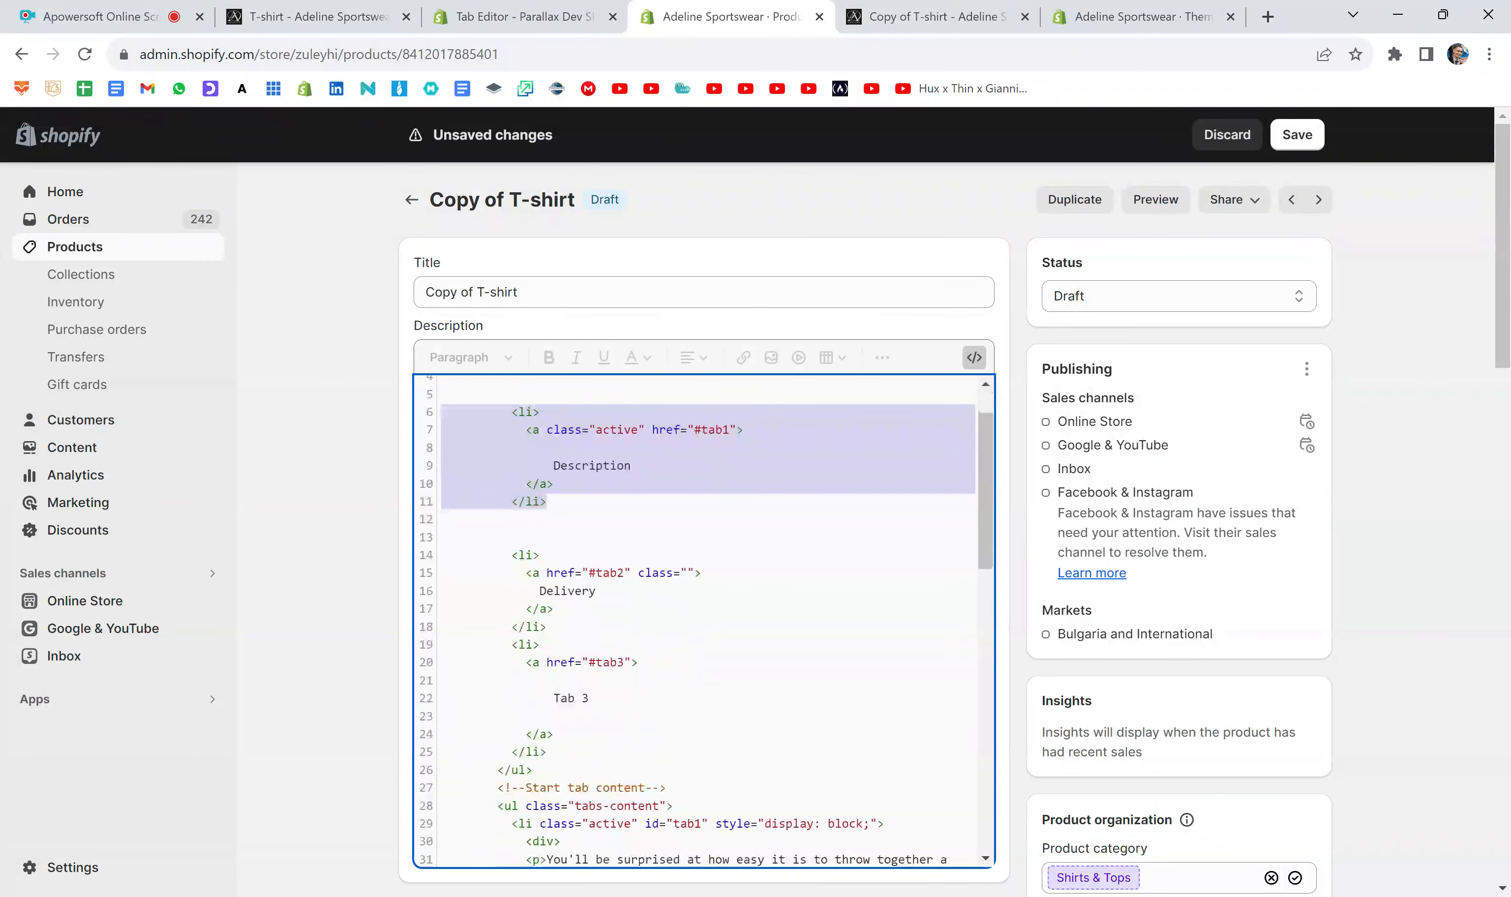
pyautogui.click(547, 627)
pyautogui.press('Return')
pyautogui.press('Return')
pyautogui.press('Return')
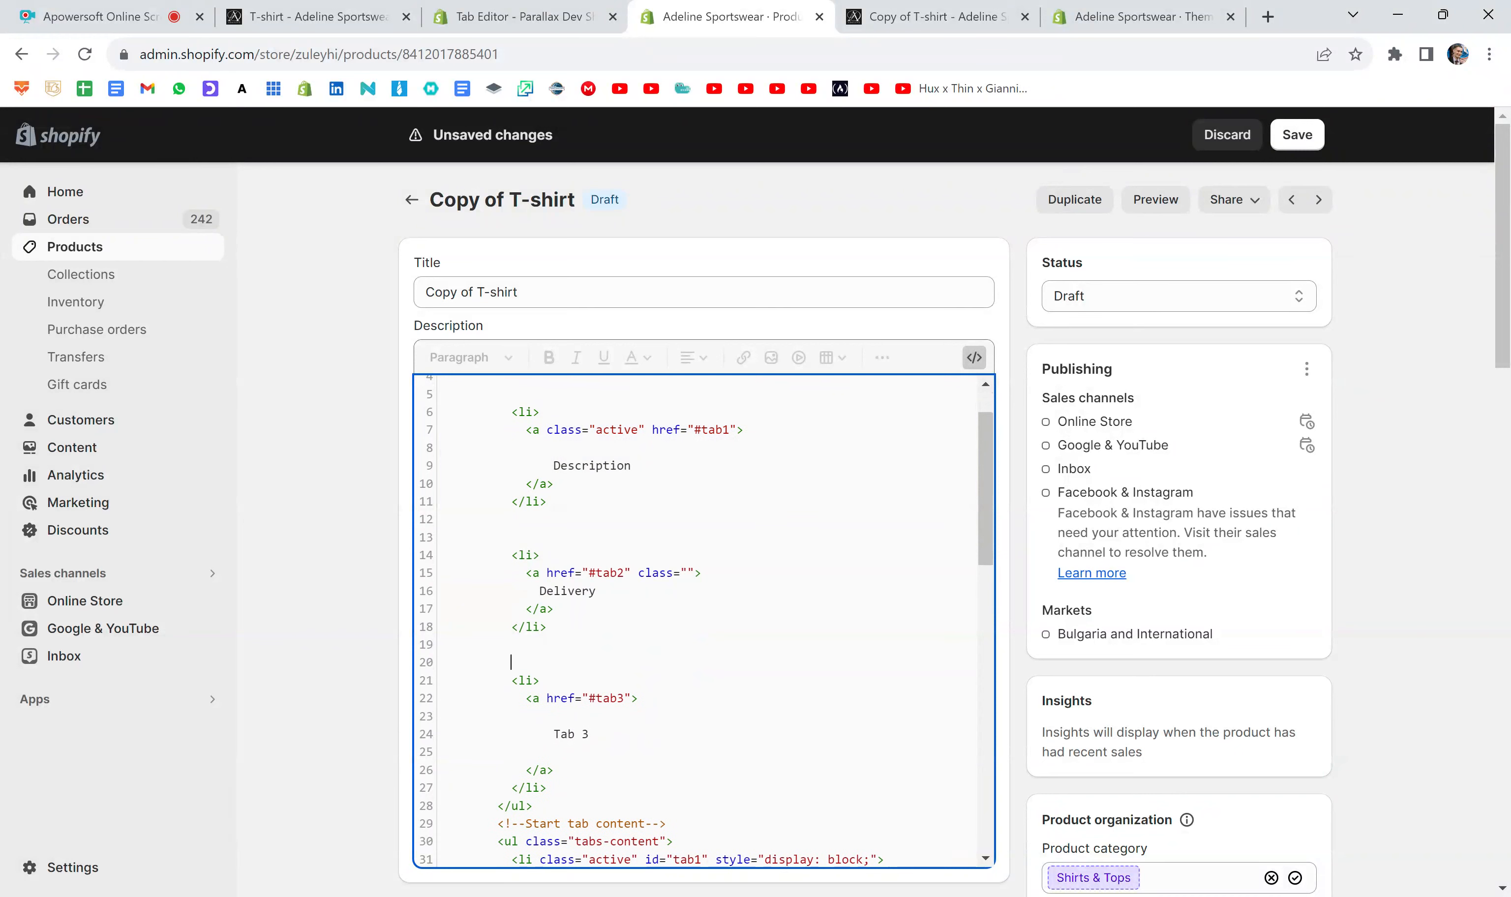
pyautogui.moveTo(547, 627); pyautogui.dragTo(441, 554)
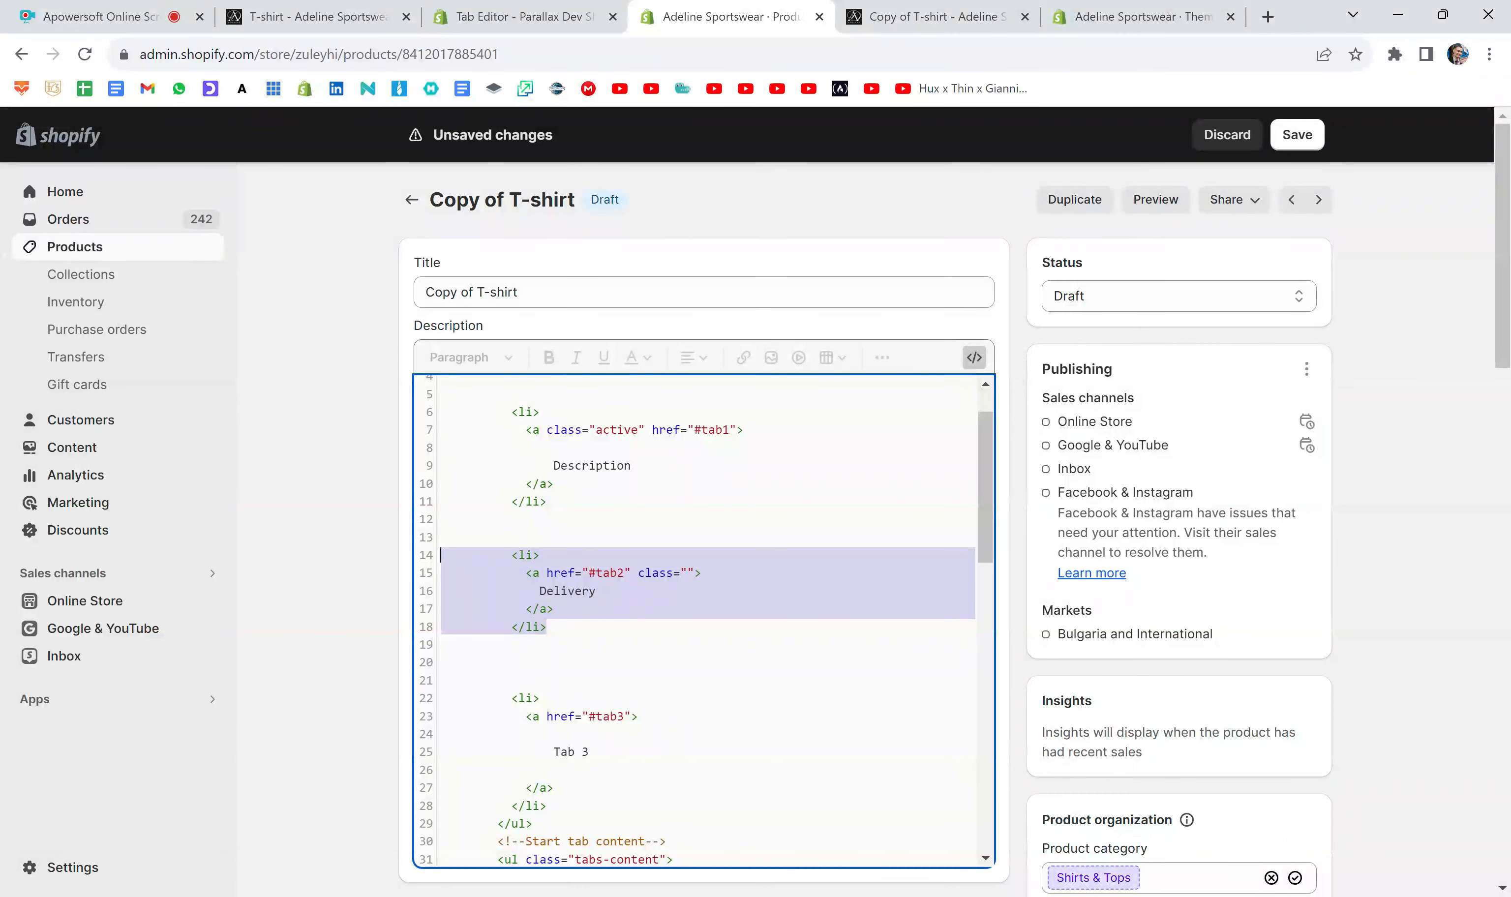
pyautogui.click(871, 17)
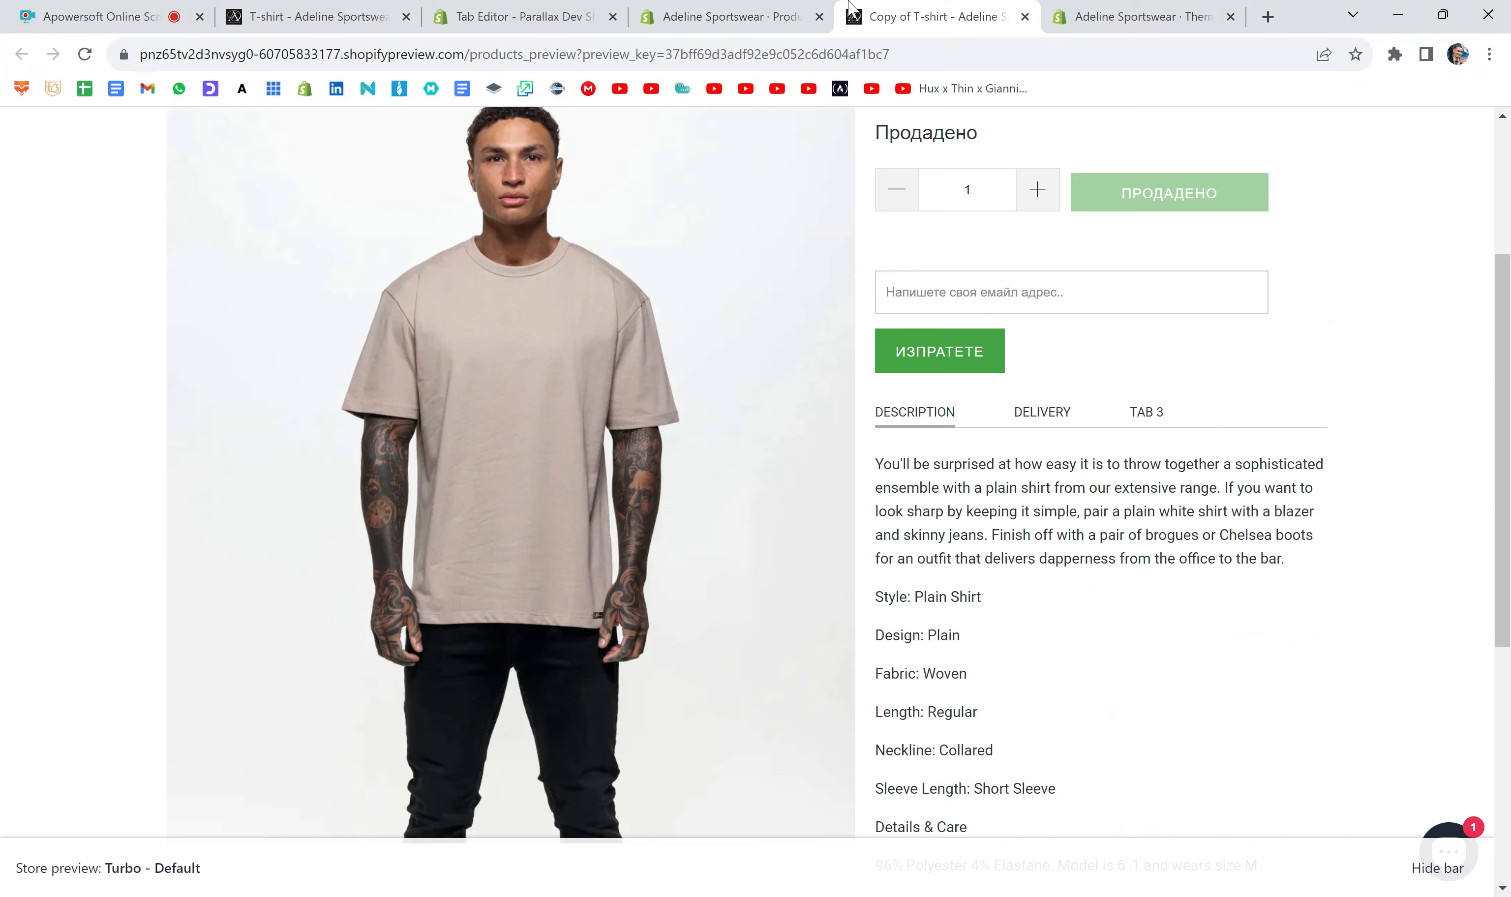
# - Check the Delivery tab in the preview, return to the product editor, add three blank lines below the Tab 3 label list item and select it
pyautogui.click(1056, 413)
pyautogui.click(725, 12)
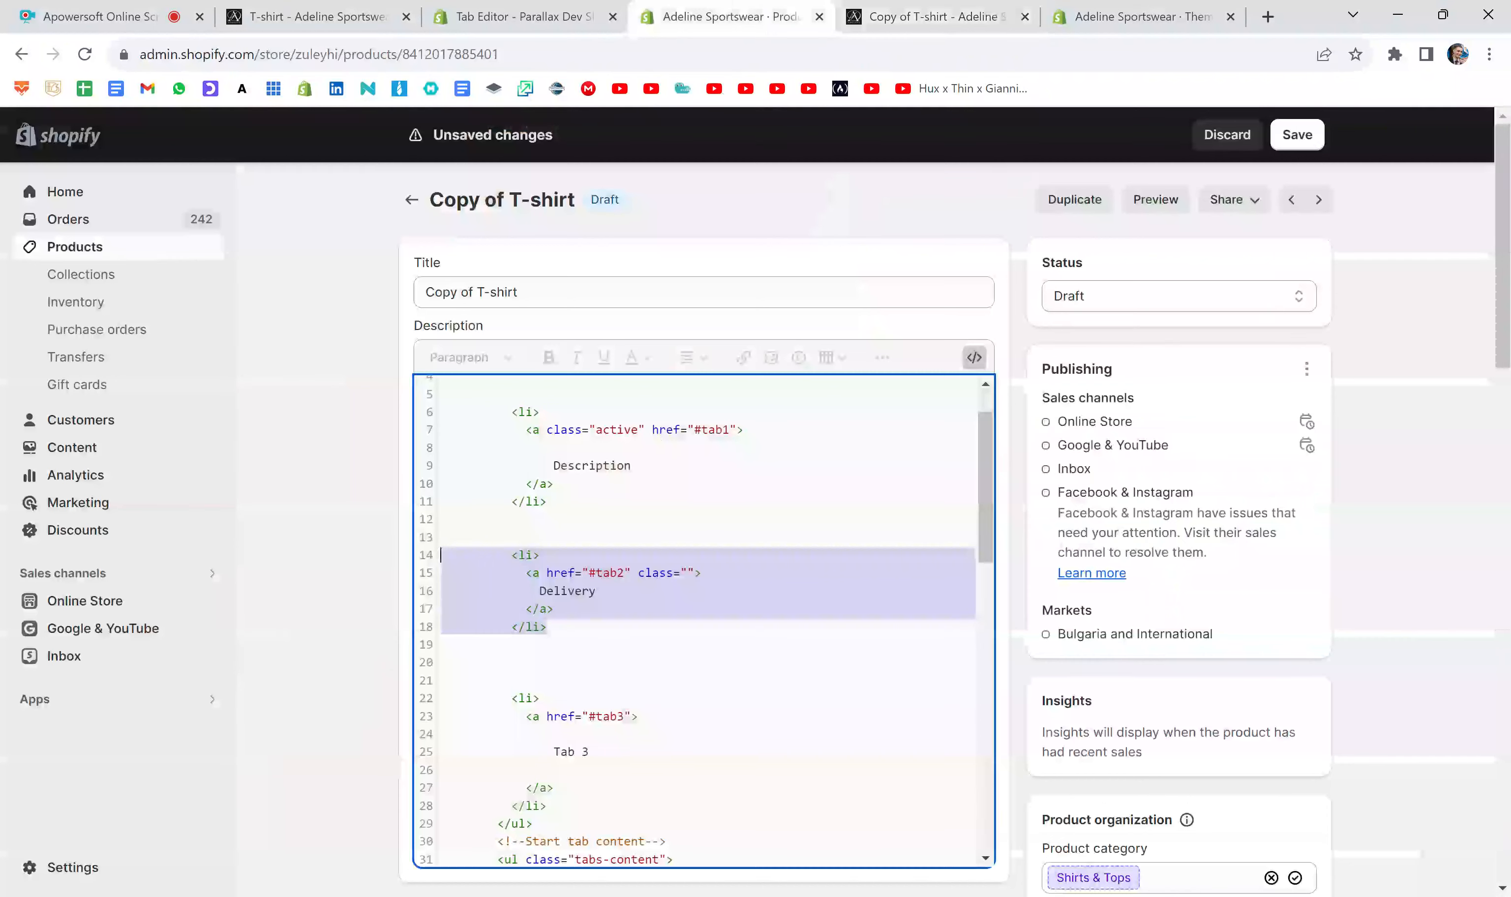
pyautogui.scroll(-2, 718, 552)
pyautogui.click(547, 675)
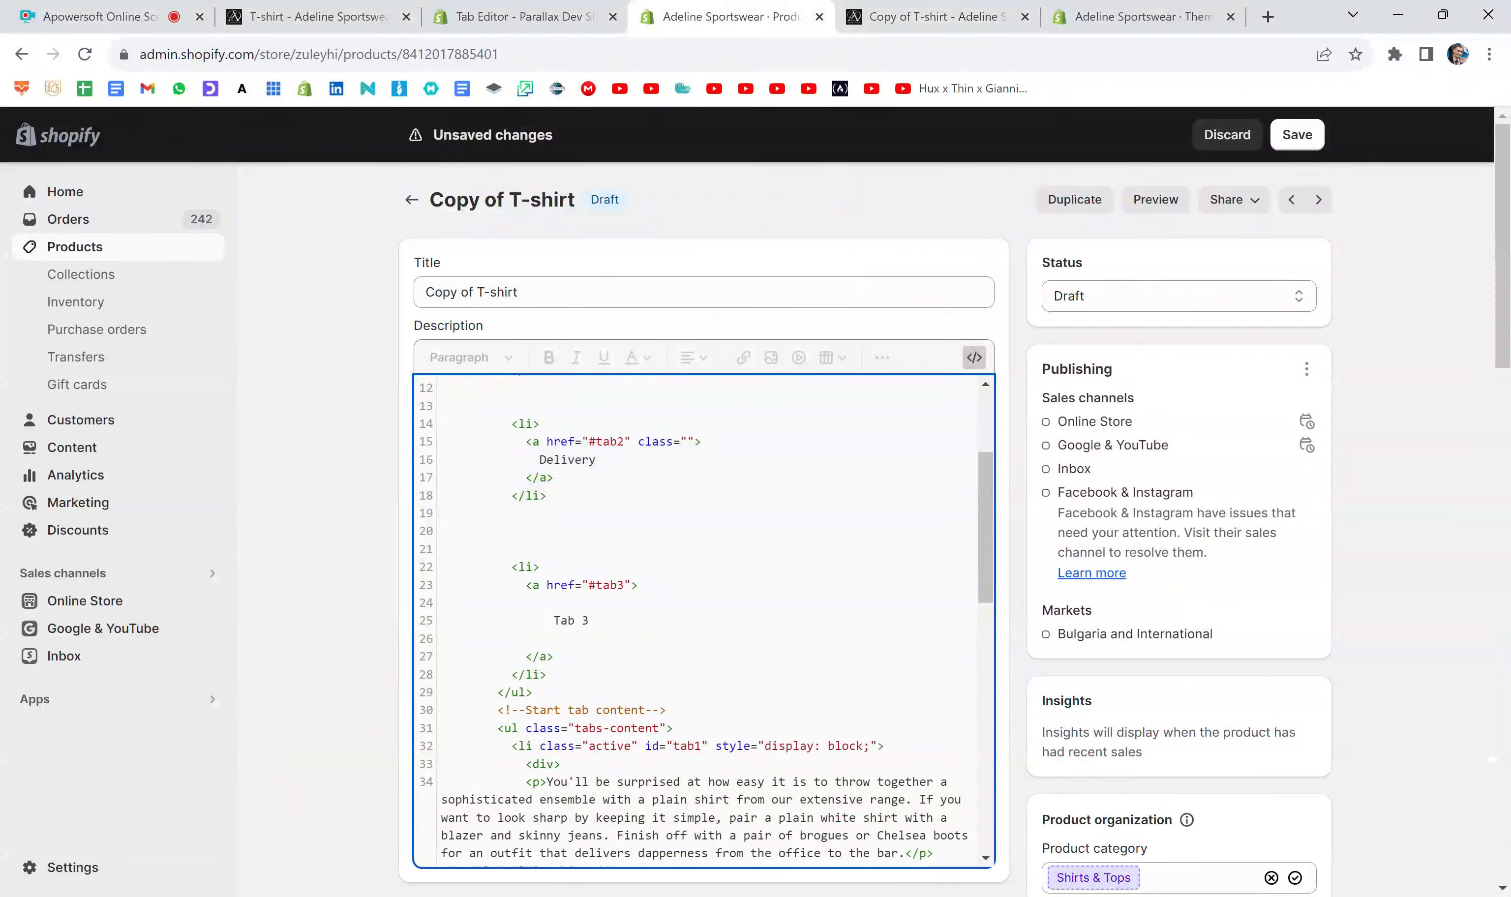
pyautogui.press('Return')
pyautogui.press('Return')
pyautogui.press('Return')
pyautogui.moveTo(547, 675); pyautogui.dragTo(441, 566)
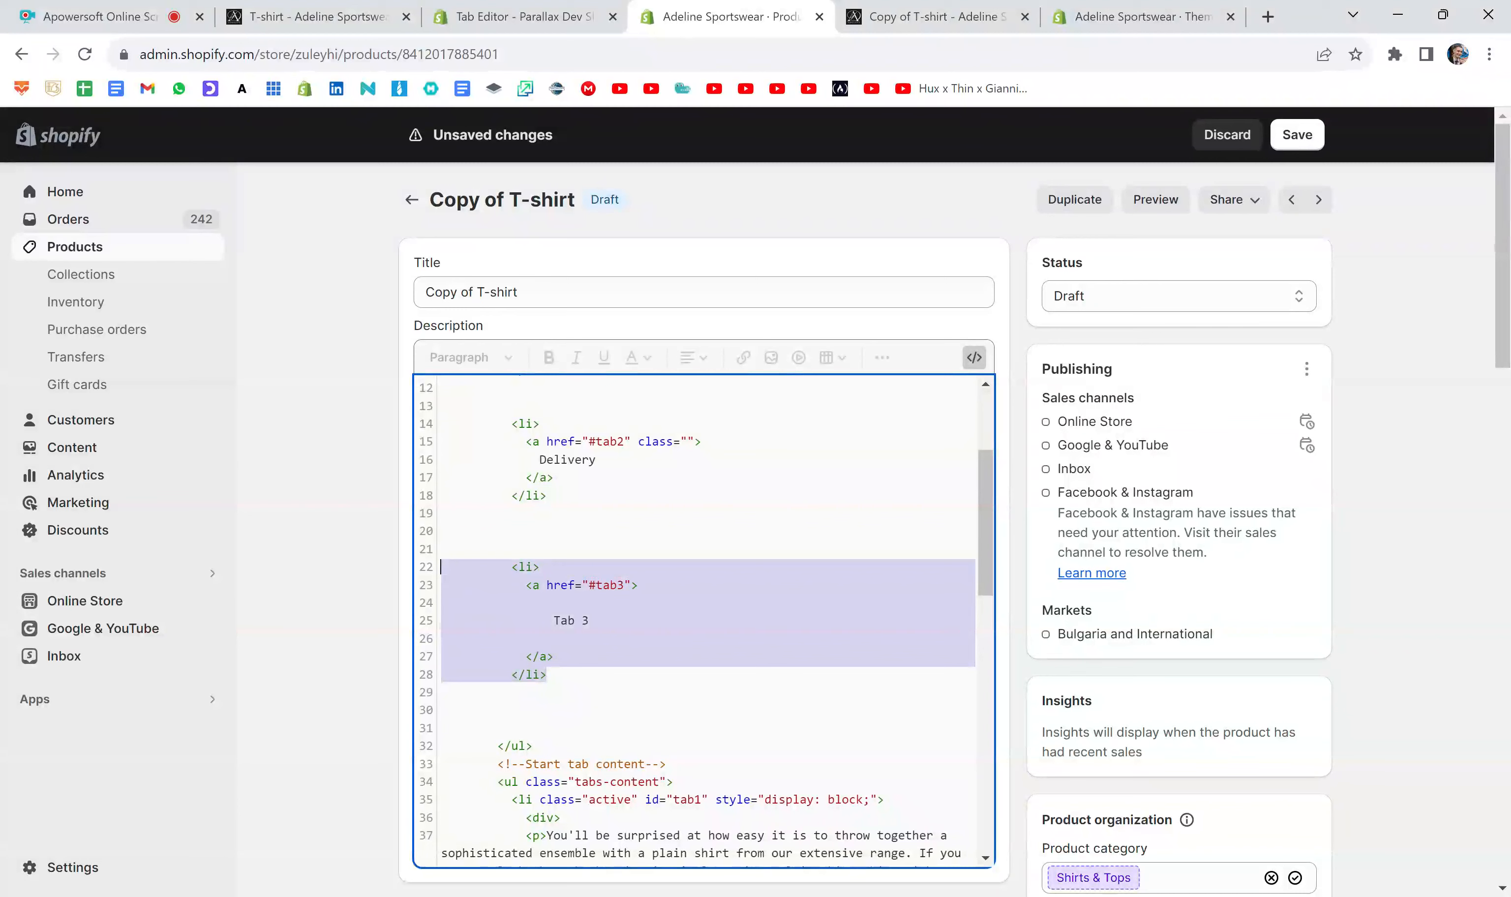
# - Compare the selected Tab 3 label code with the Tab 3 tab in the product preview and return to the product editor
pyautogui.click(885, 8)
pyautogui.click(1146, 415)
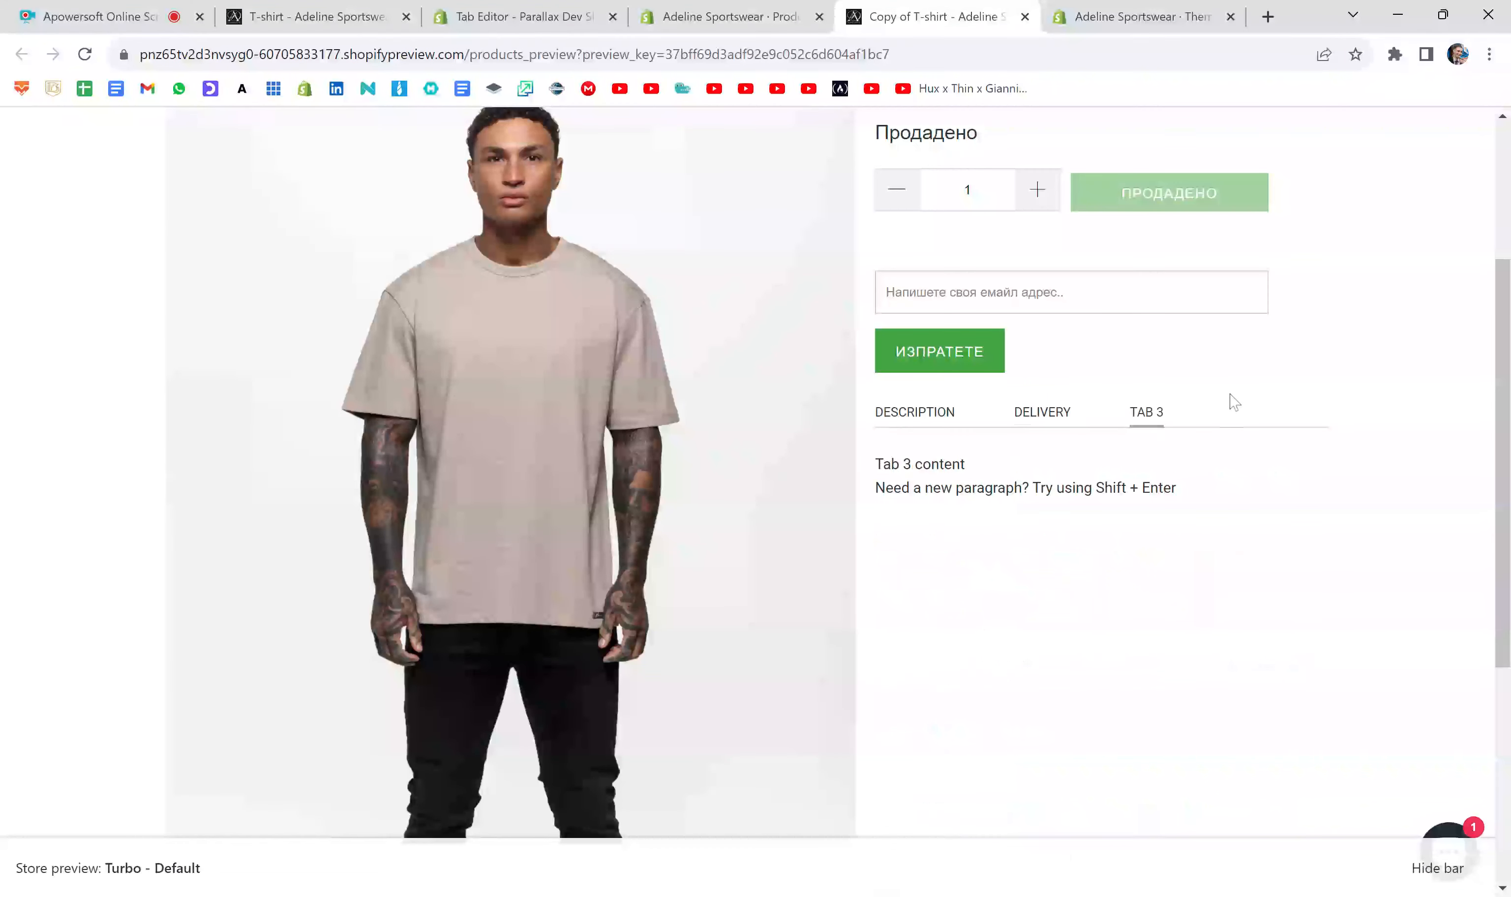
pyautogui.click(764, 8)
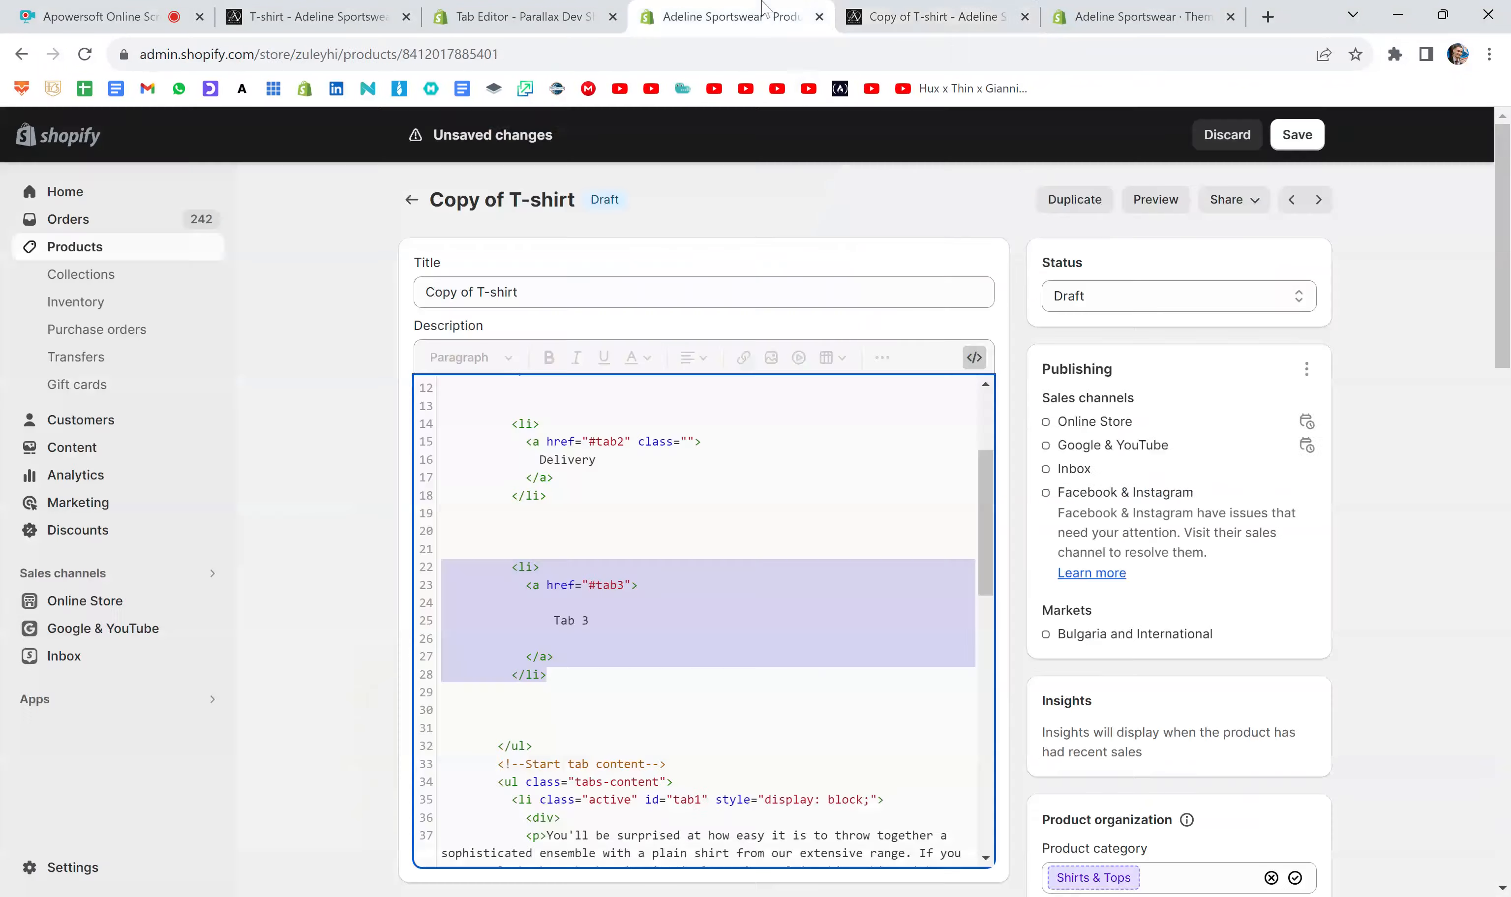
# - Copy the "Start tab labels" comment above the Description tab's label list item and change its text to "TAB 1"
pyautogui.scroll(3, 704, 619)
pyautogui.moveTo(662, 405); pyautogui.dragTo(497, 406)
pyautogui.hotkey('ctrl', 'c')
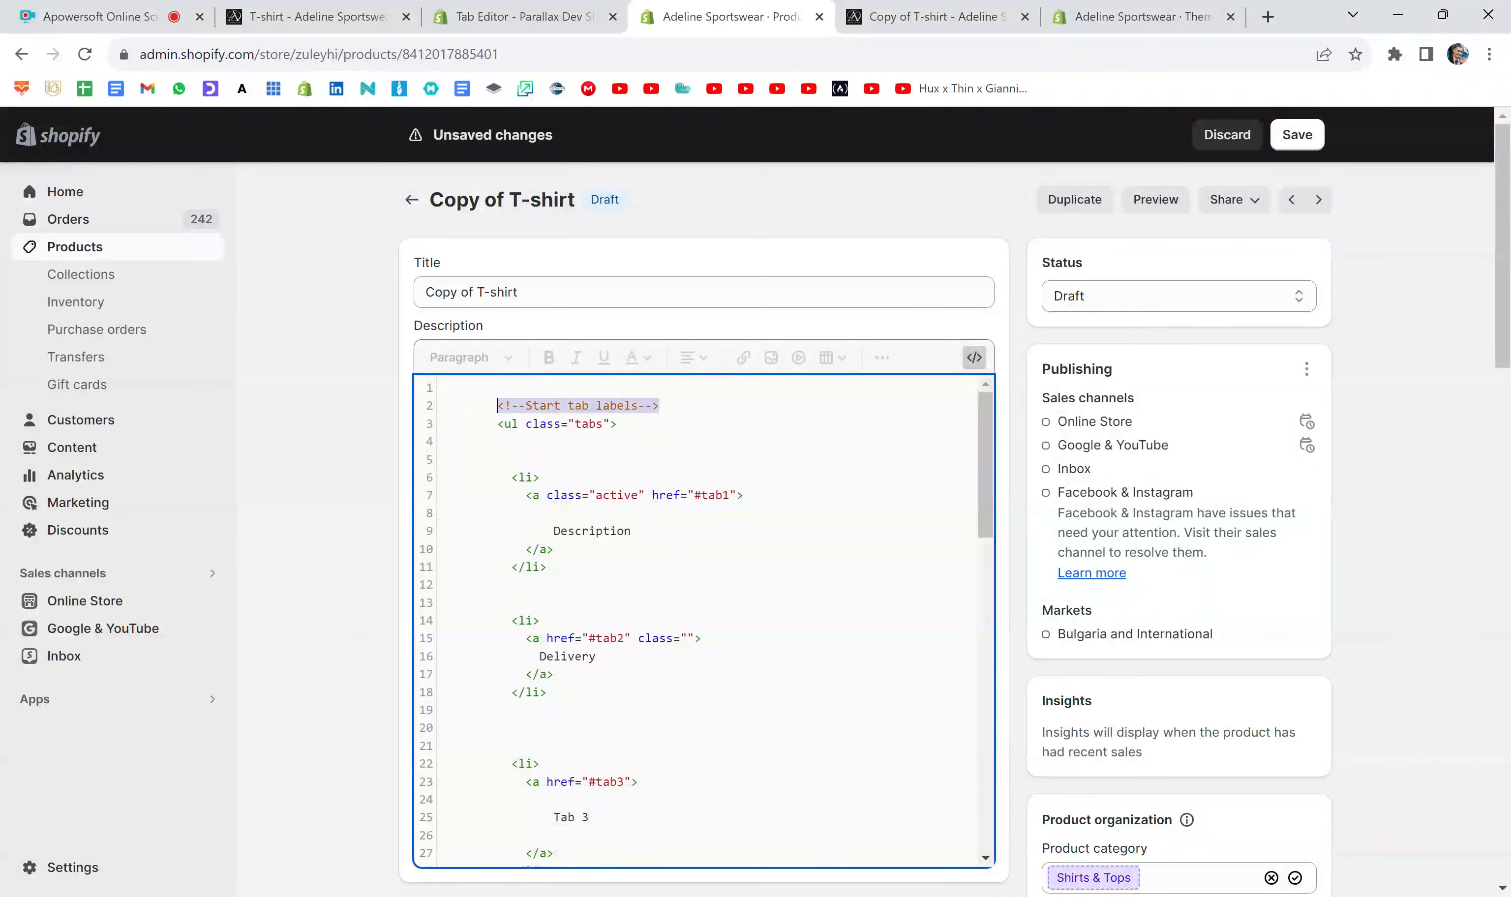
pyautogui.click(540, 477)
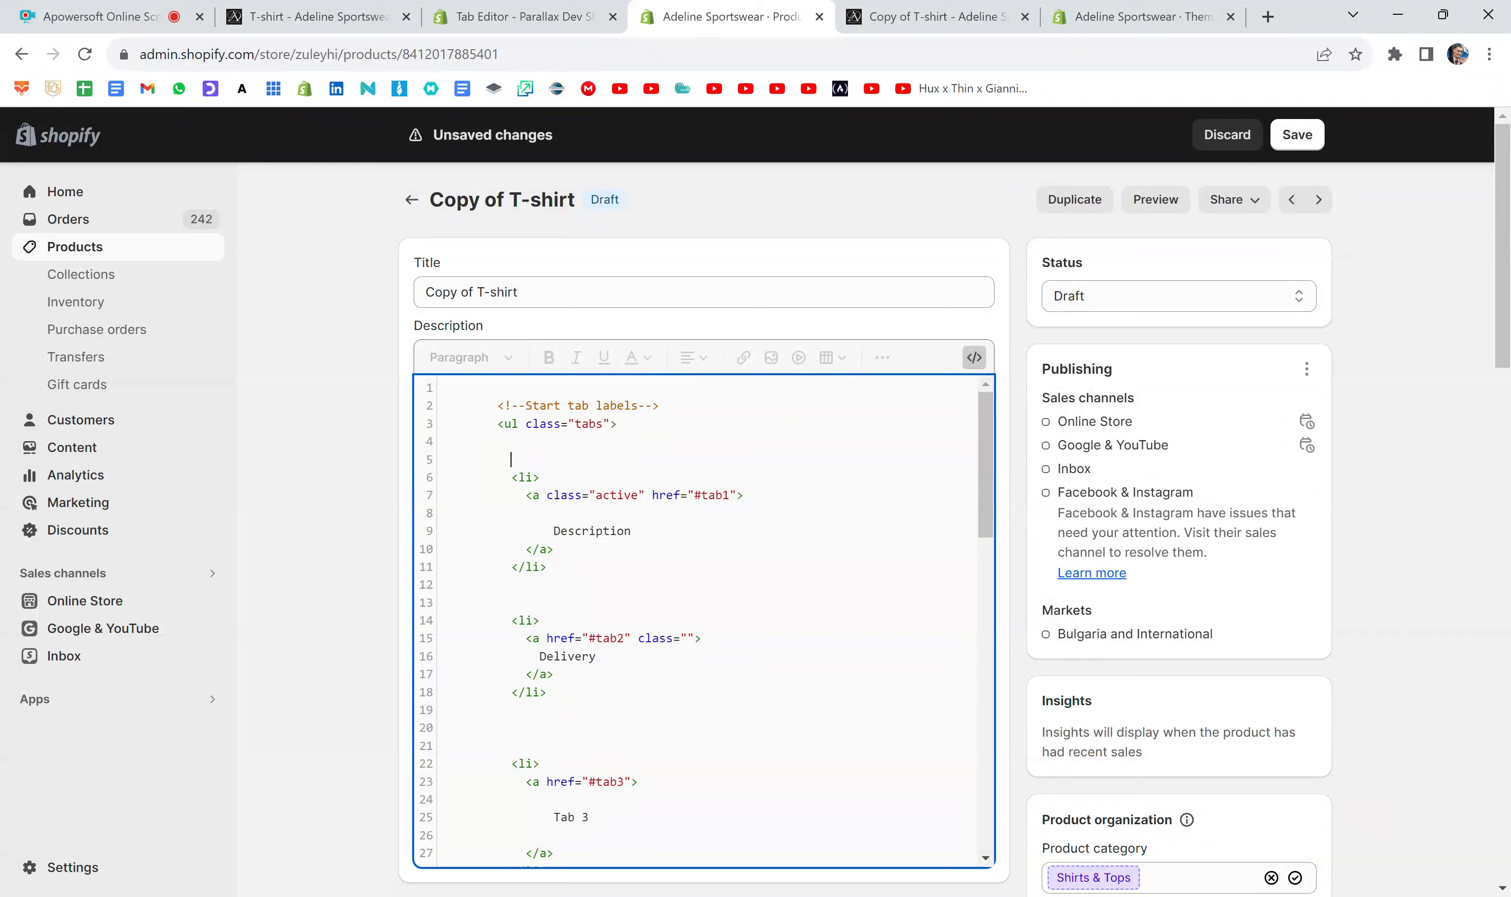
pyautogui.hotkey('ctrl', 'v')
pyautogui.moveTo(651, 459); pyautogui.dragTo(540, 459)
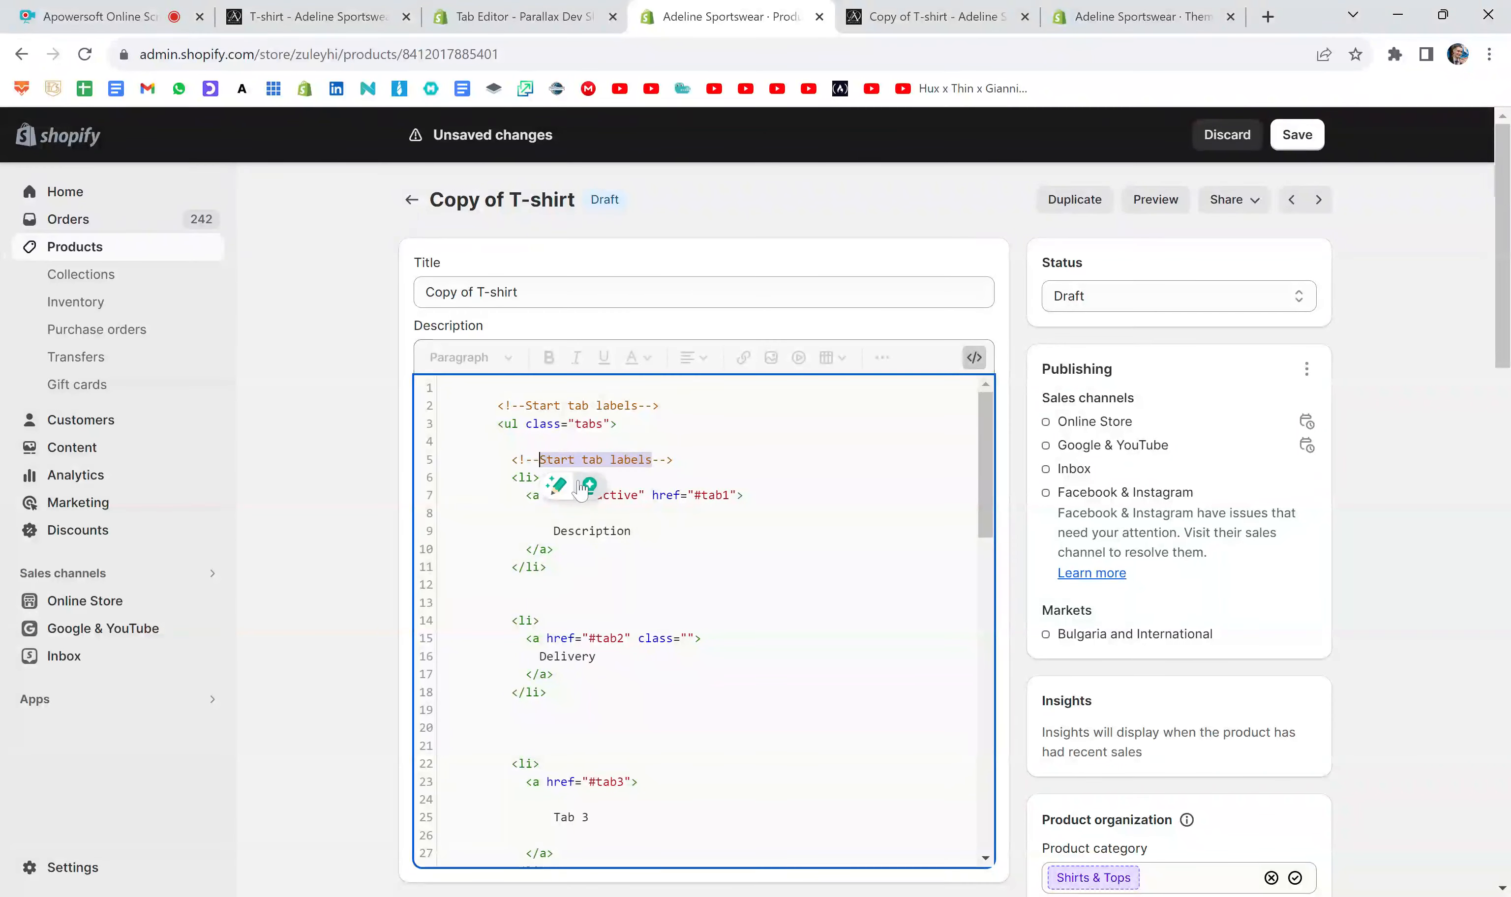
pyautogui.write('TAB')
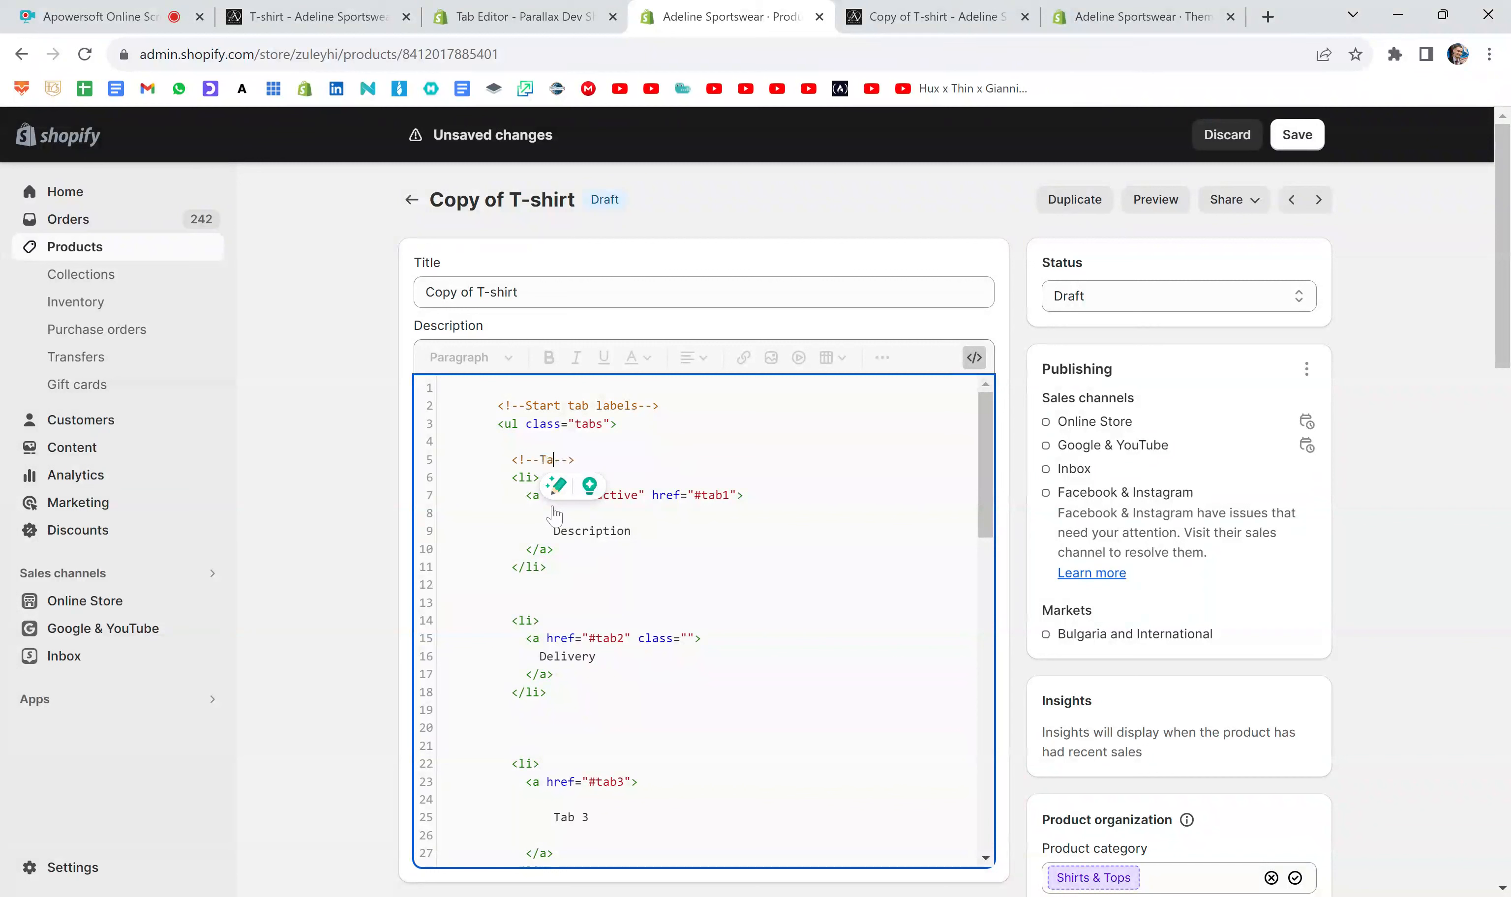
pyautogui.write(' 1')
# - Copy the <!--TAB 1--> comment below the Description label list item and both above and below the Delivery label list item
pyautogui.hotkey('shift', 'Home')
pyautogui.hotkey('ctrl', 'c')
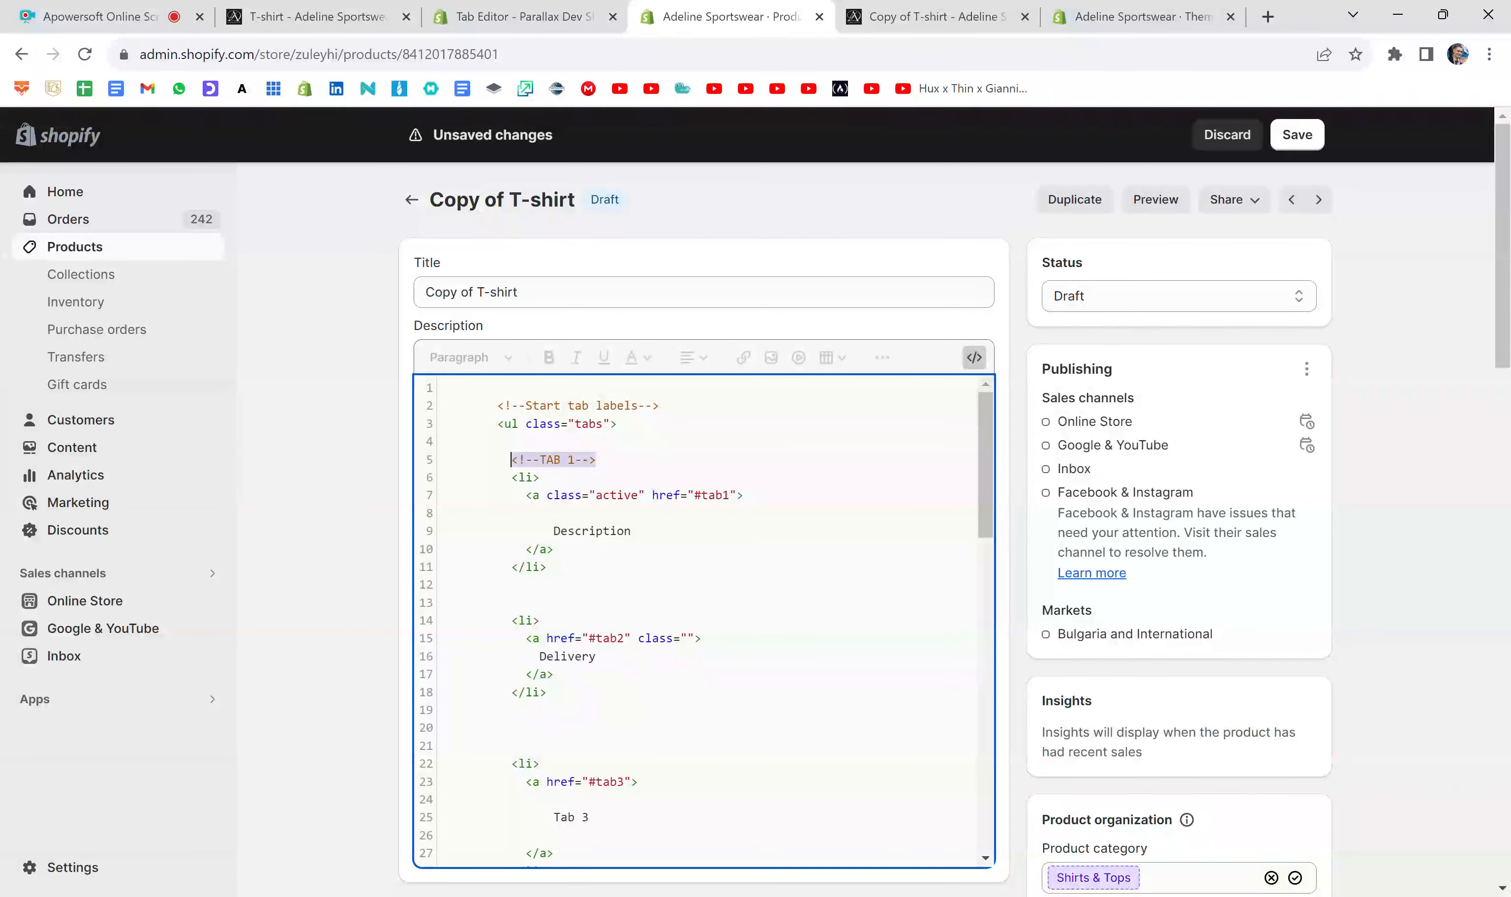
pyautogui.click(442, 585)
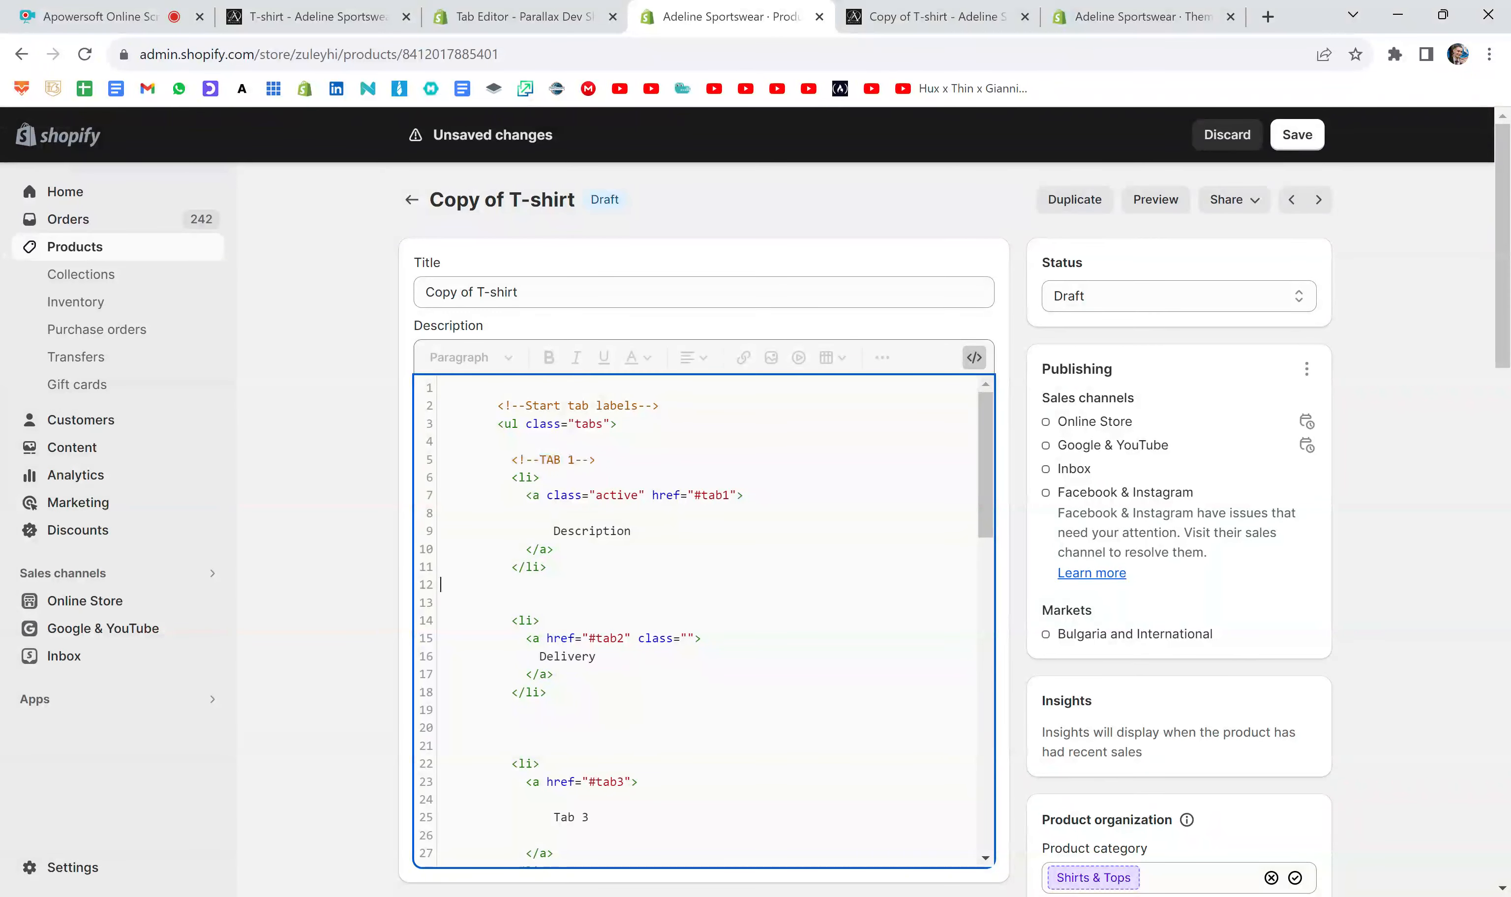
pyautogui.press('Return')
pyautogui.hotkey('ctrl', 'v')
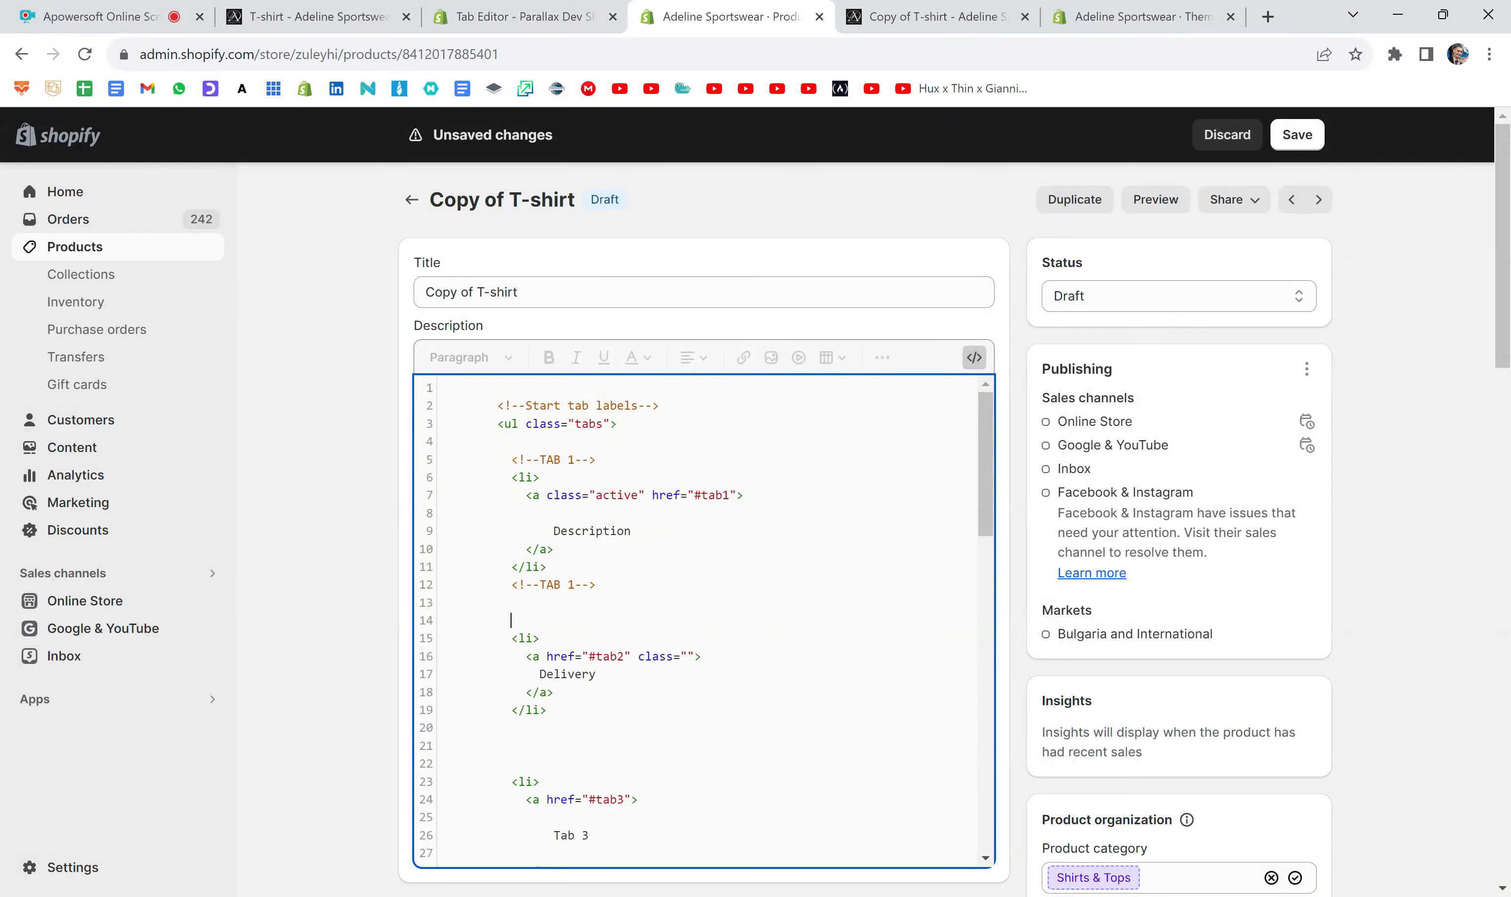
pyautogui.hotkey('ctrl', 'v')
pyautogui.press('Return')
pyautogui.hotkey('ctrl', 'v')
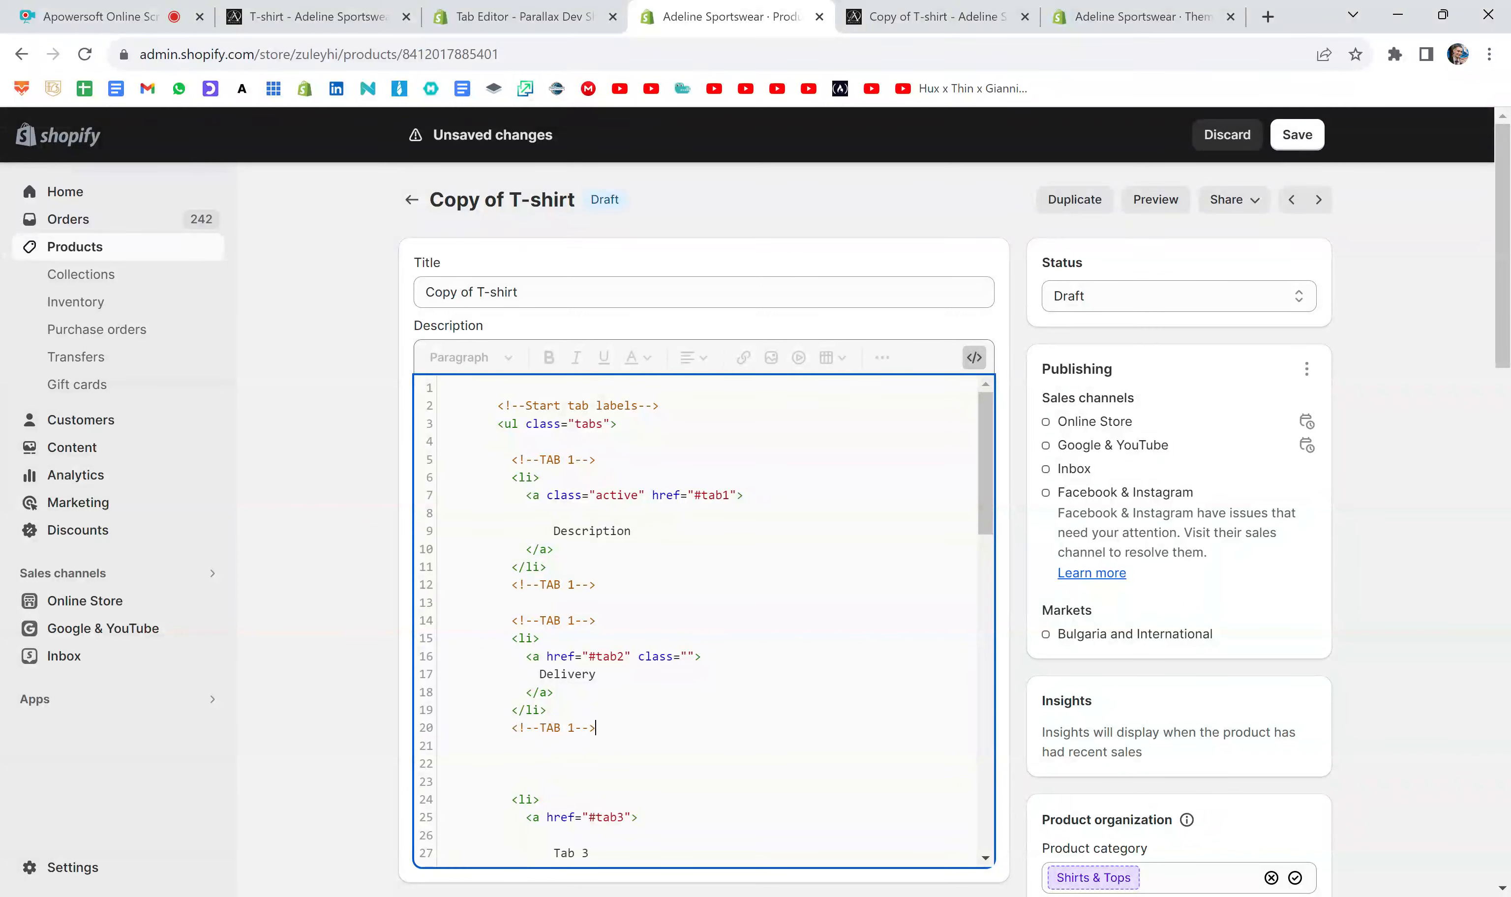
# - Renumber the comments around the Delivery label item to "TAB 2" and insert a <!--TAB 3--> comment above the Tab 3 label item
pyautogui.scroll(-1, 706, 619)
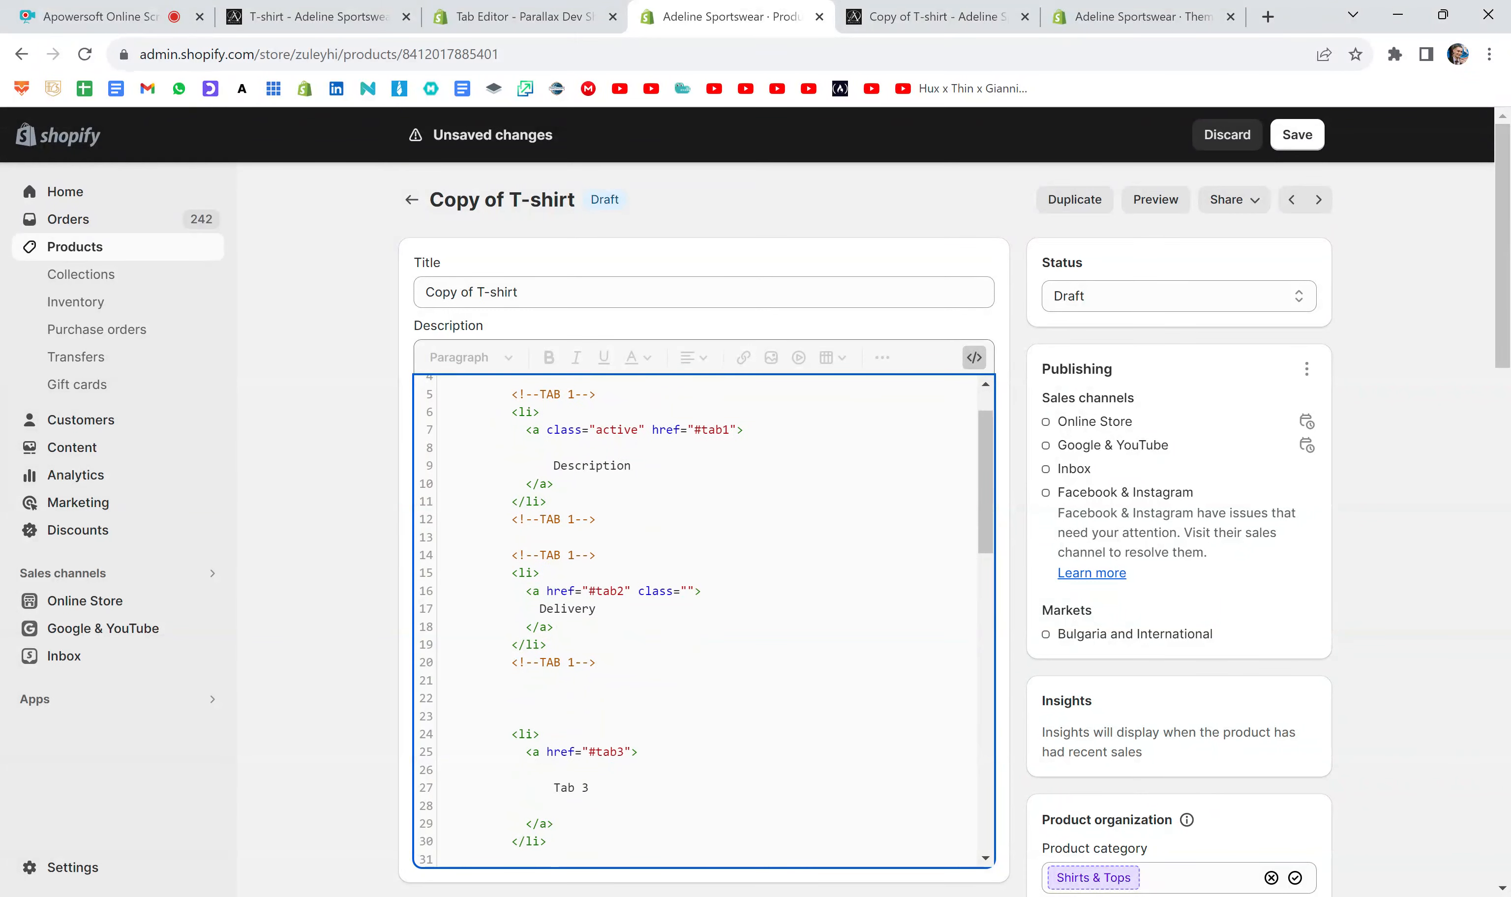
pyautogui.press('BackSpace')
pyautogui.write('2')
pyautogui.hotkey('ctrl', 'v')
pyautogui.press('BackSpace')
pyautogui.write('3')
pyautogui.scroll(-2, 705, 619)
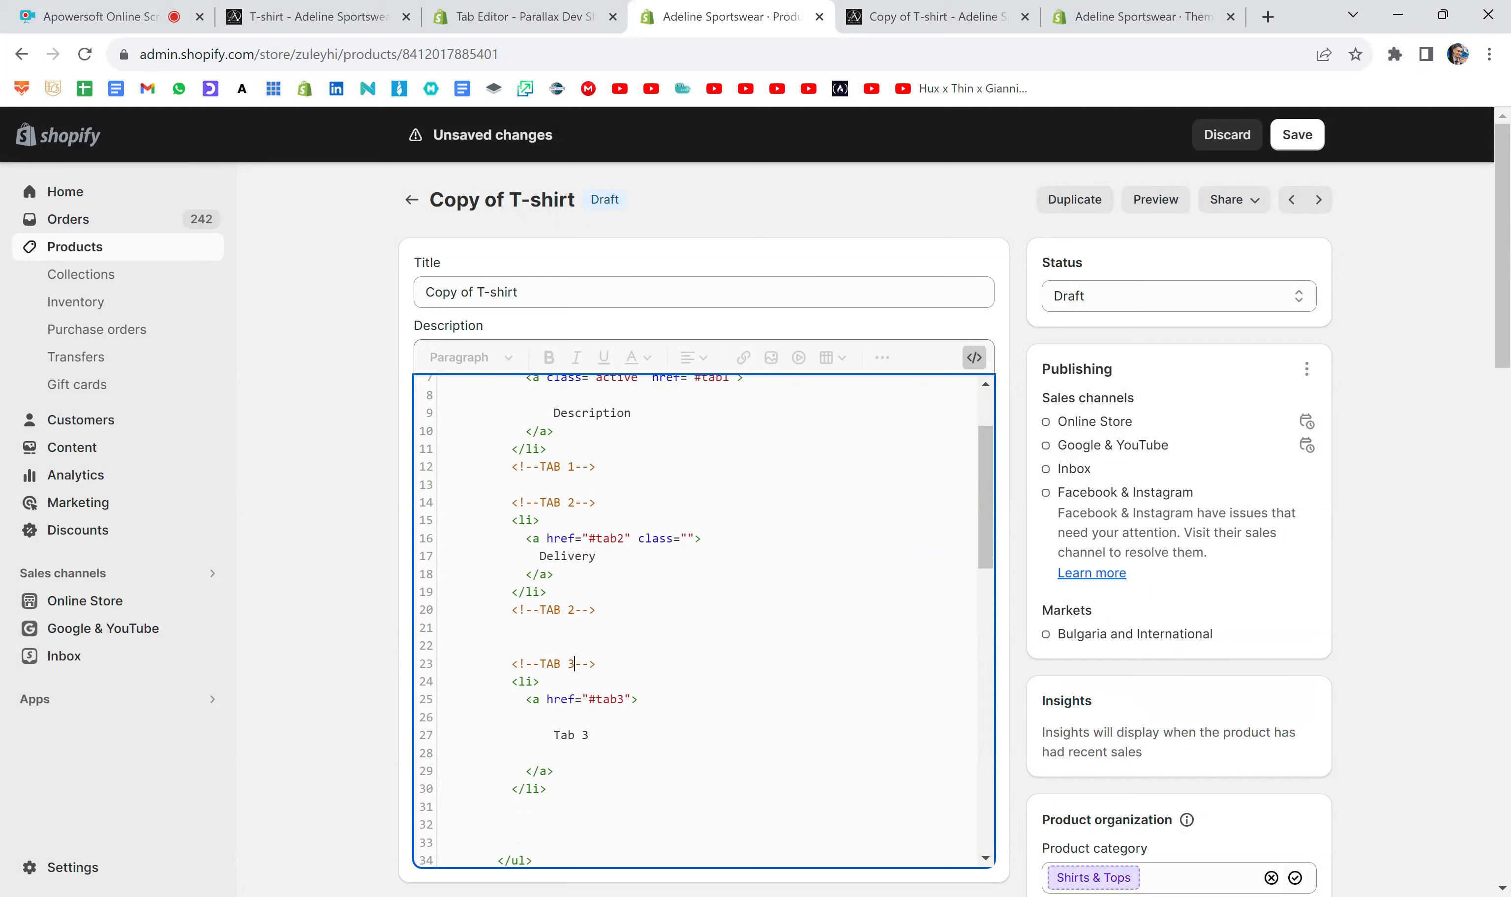
# - Insert a closing <!--TAB 3--> comment on a new line below the Tab 3 label list item
pyautogui.click(547, 710)
pyautogui.press('Return')
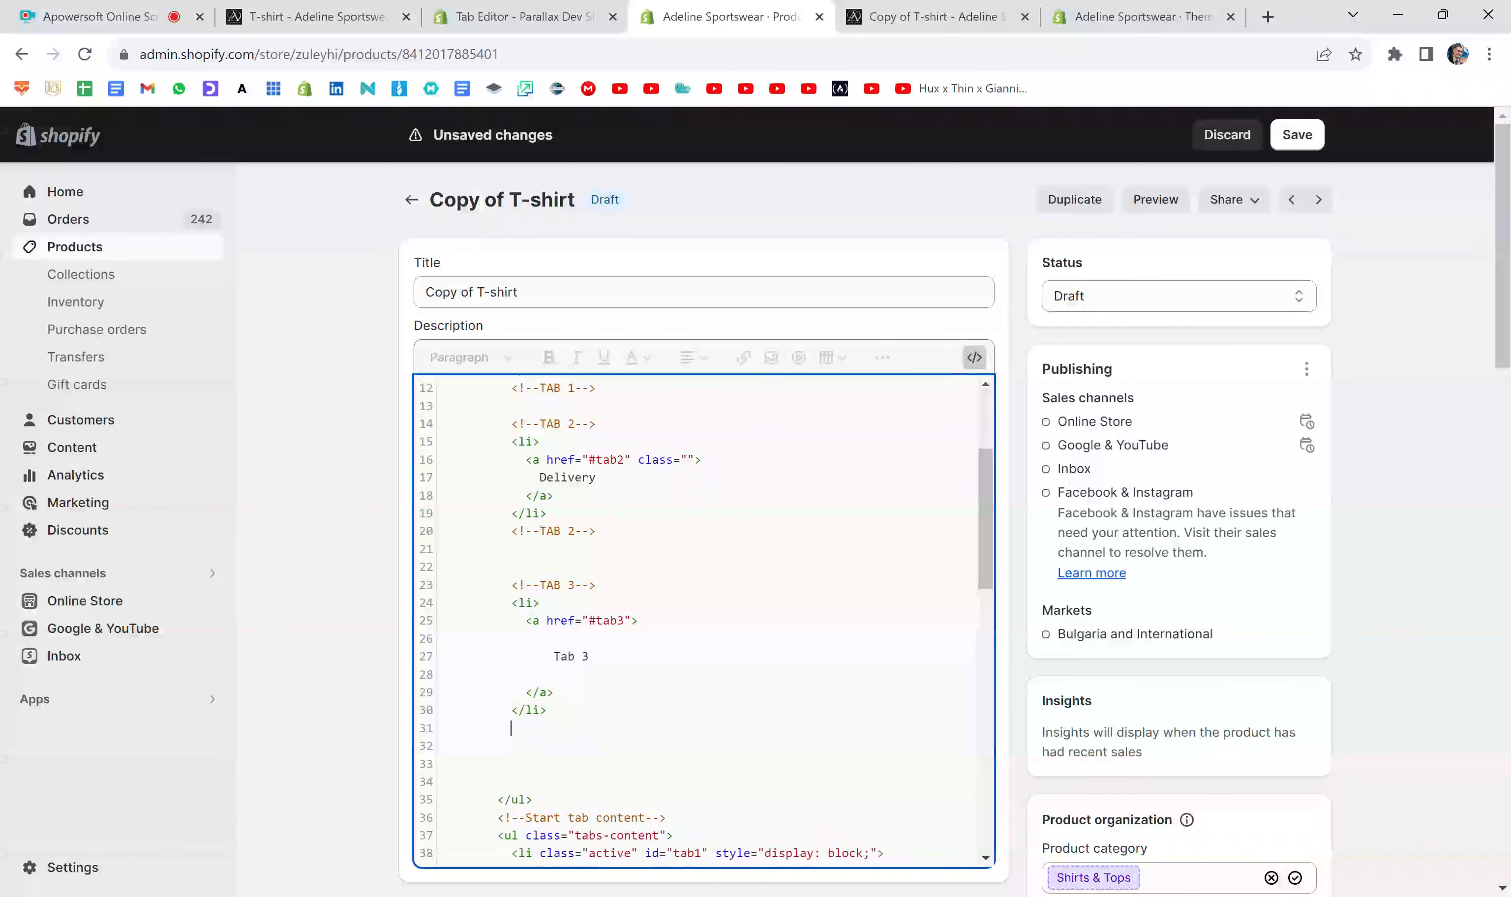
pyautogui.hotkey('ctrl', 'v')
pyautogui.press('BackSpace')
pyautogui.write('3')
# - Review the commented tab label blocks, highlighting the TAB 2 comment and the Delivery list item code it marks
pyautogui.scroll(4, 705, 622)
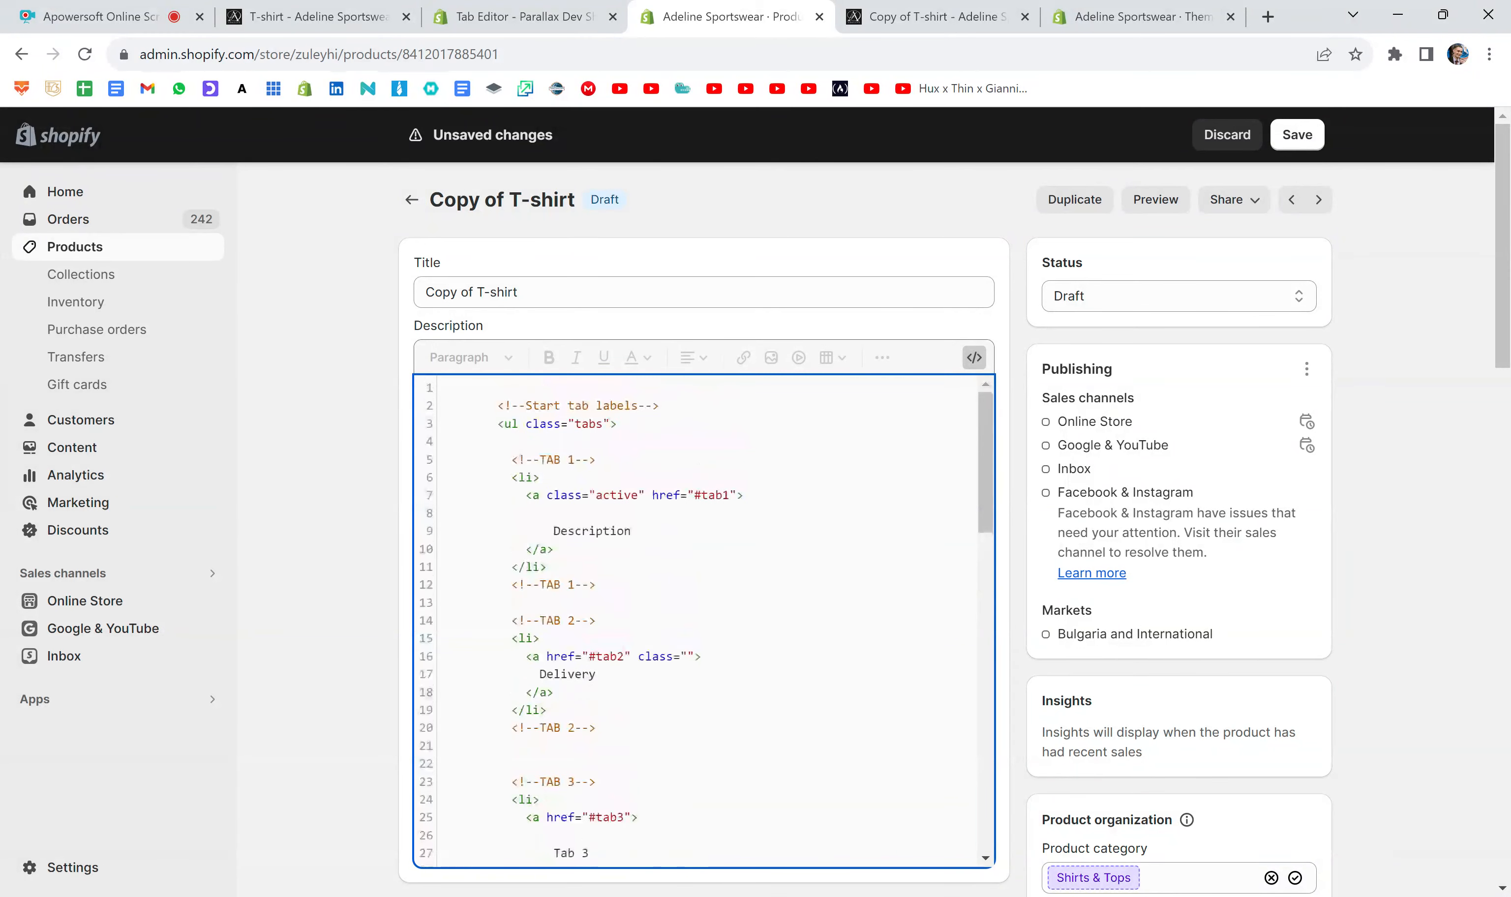
pyautogui.scroll(-3, 705, 622)
pyautogui.scroll(3, 705, 623)
pyautogui.scroll(-3, 706, 622)
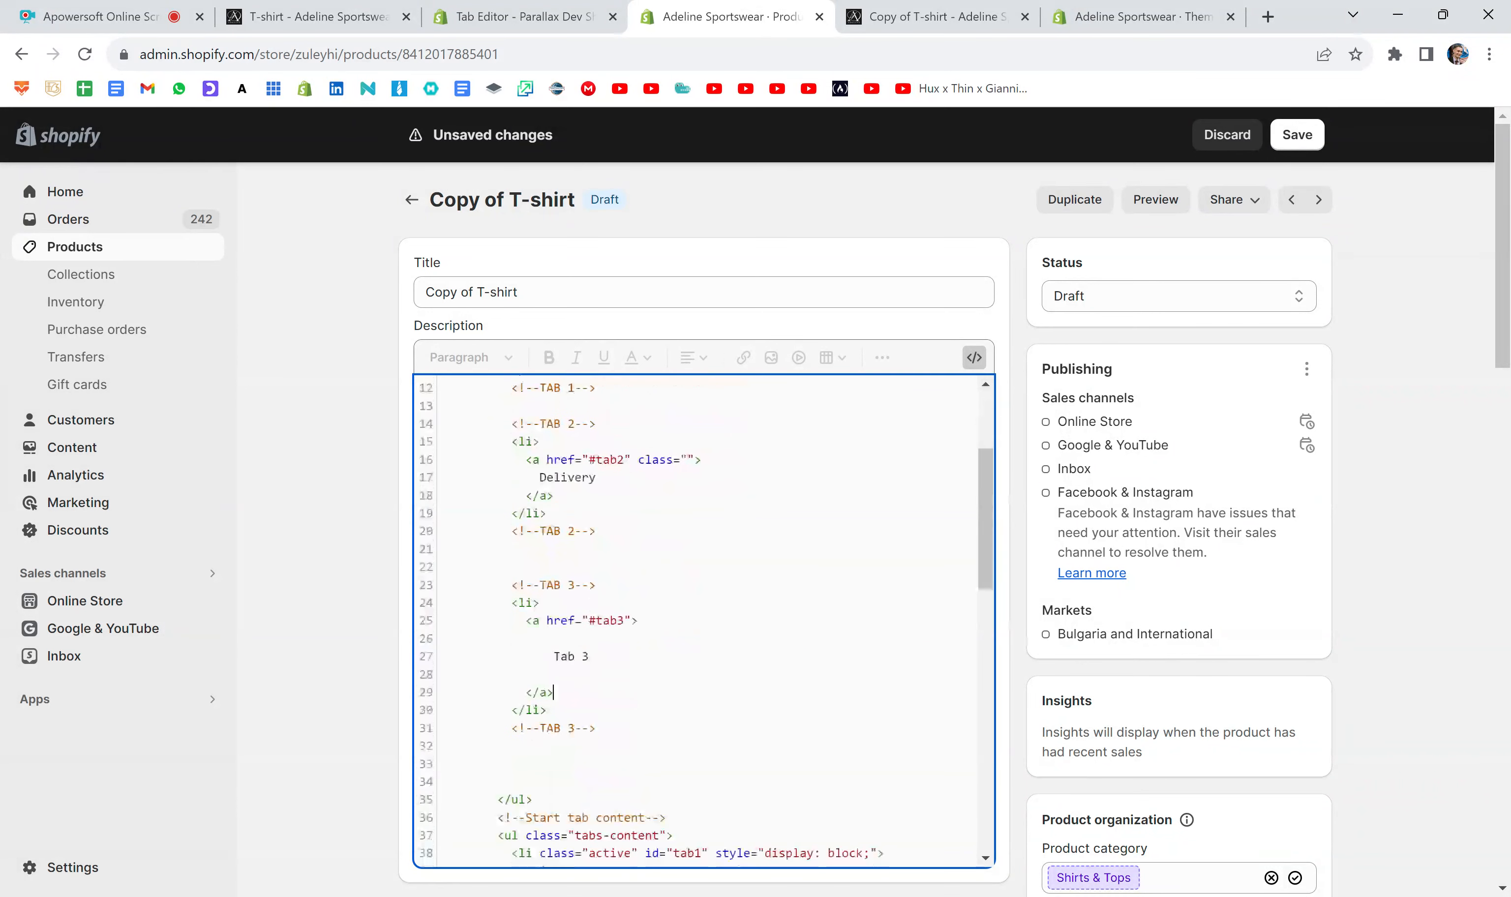
pyautogui.scroll(2, 699, 619)
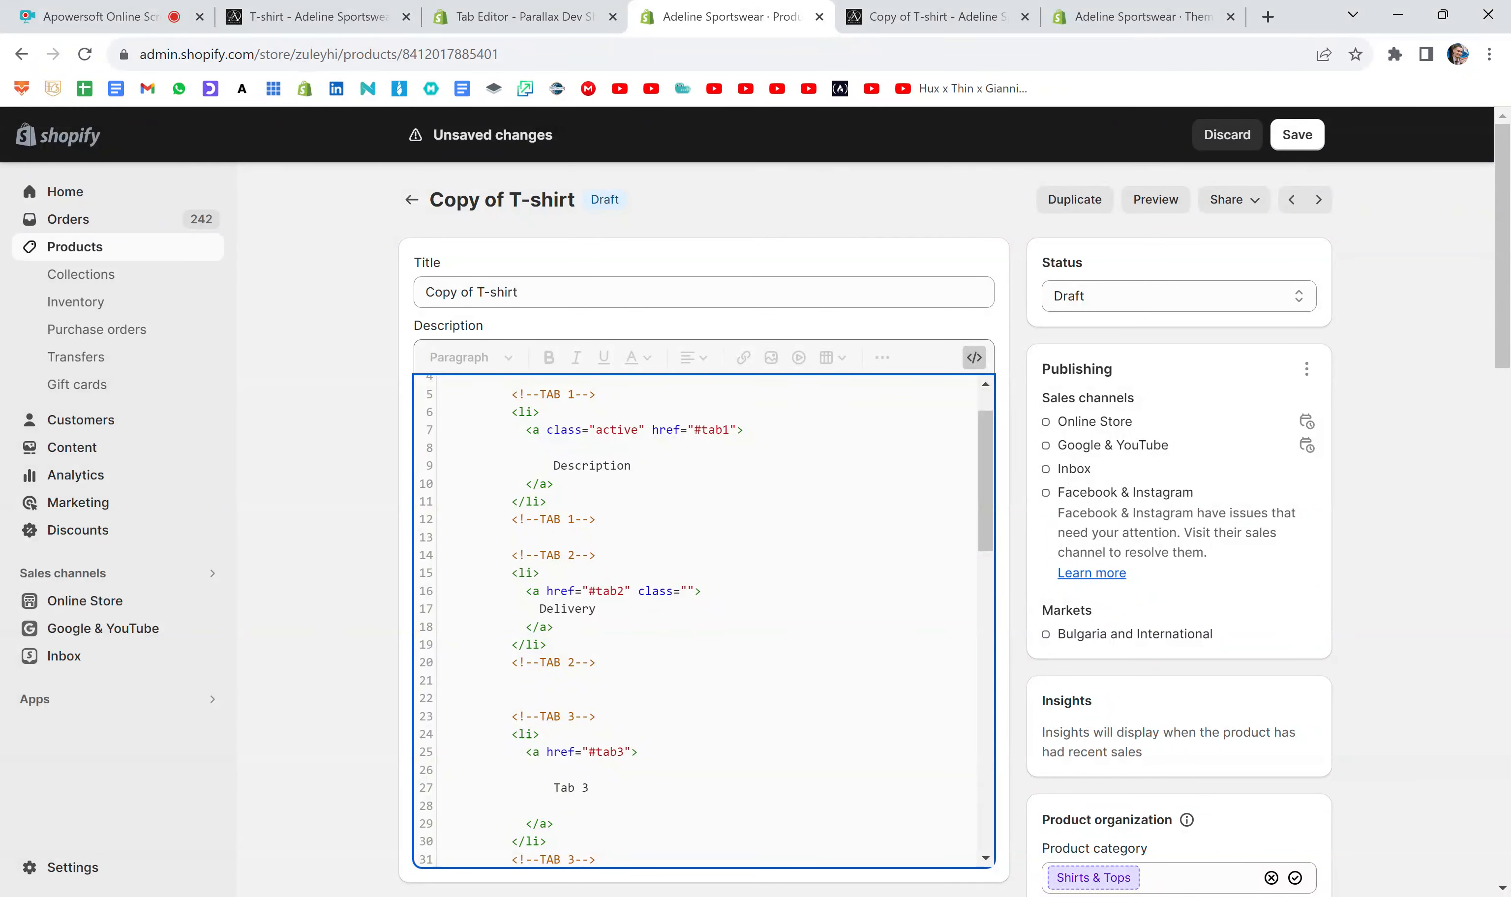
pyautogui.moveTo(505, 555); pyautogui.dragTo(596, 555)
pyautogui.click(597, 556)
pyautogui.moveTo(546, 643); pyautogui.dragTo(444, 573)
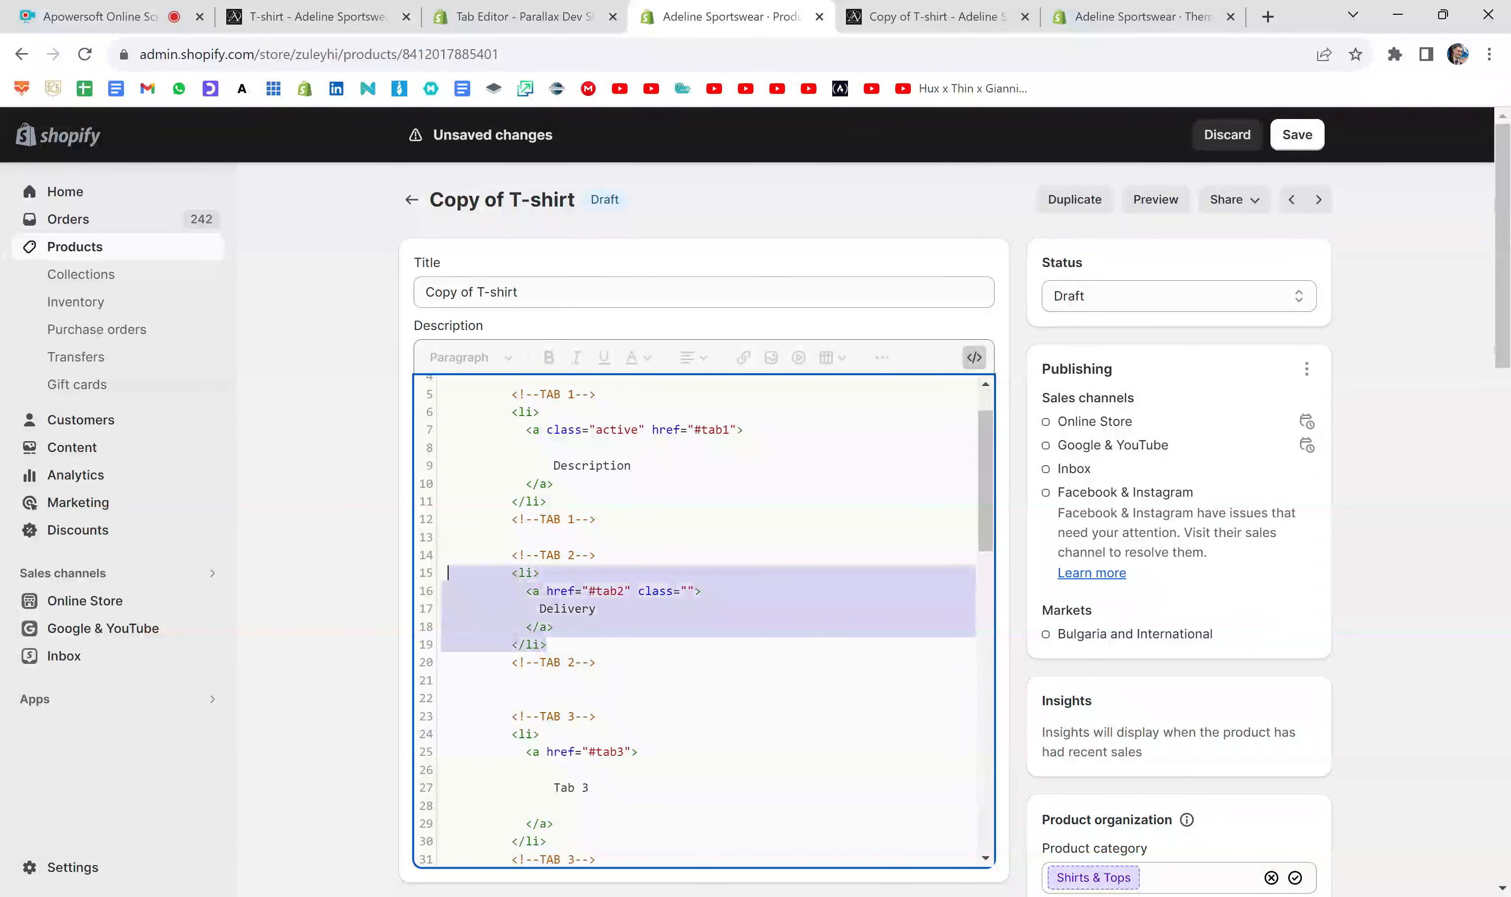
pyautogui.click(597, 608)
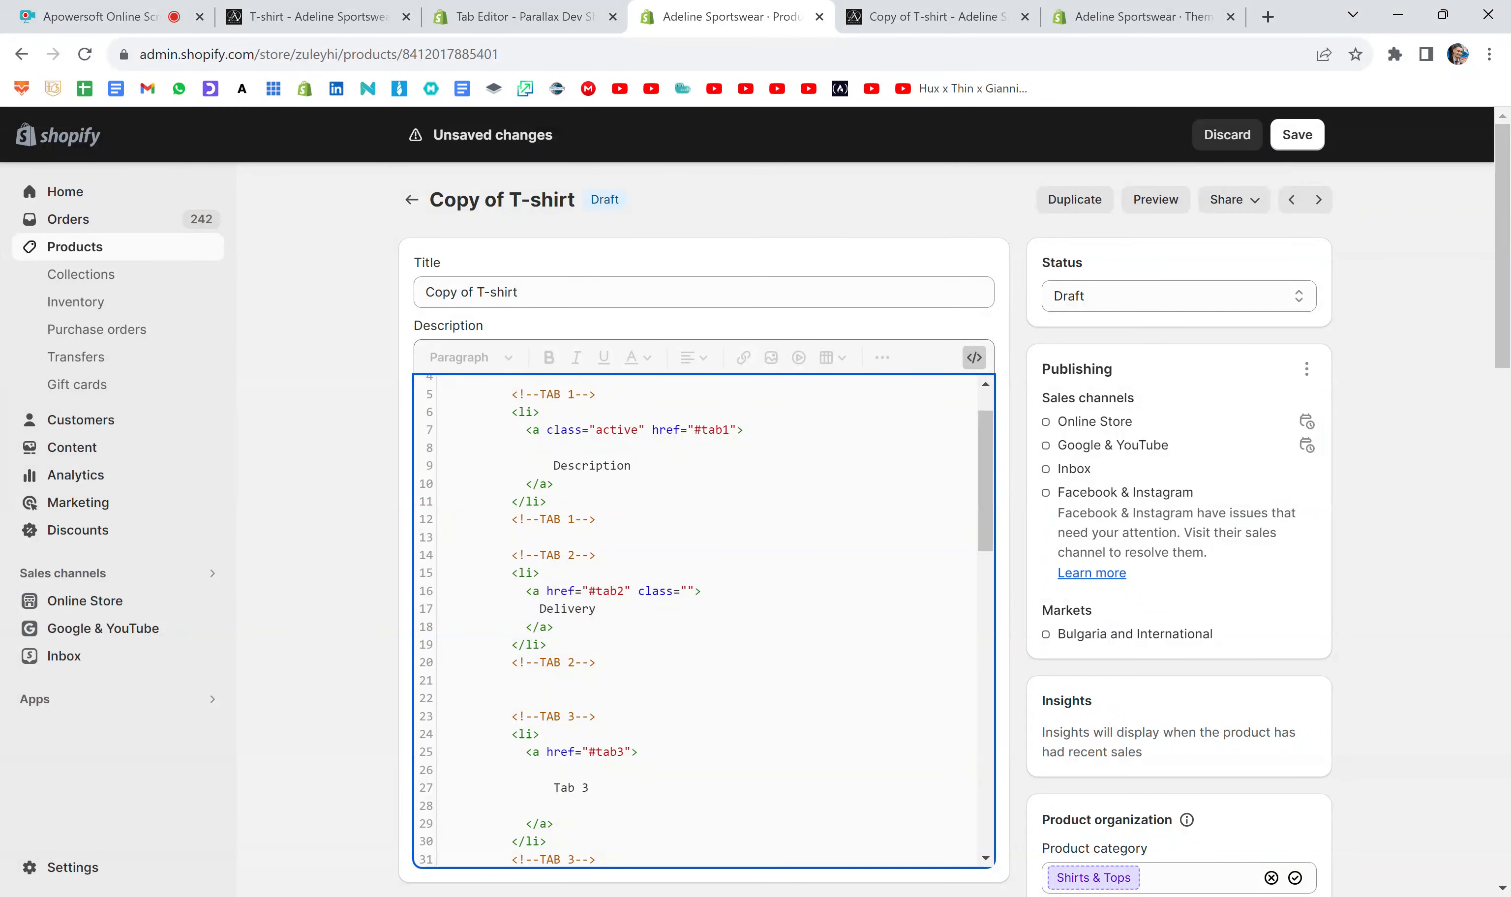
pyautogui.scroll(-7, 715, 495)
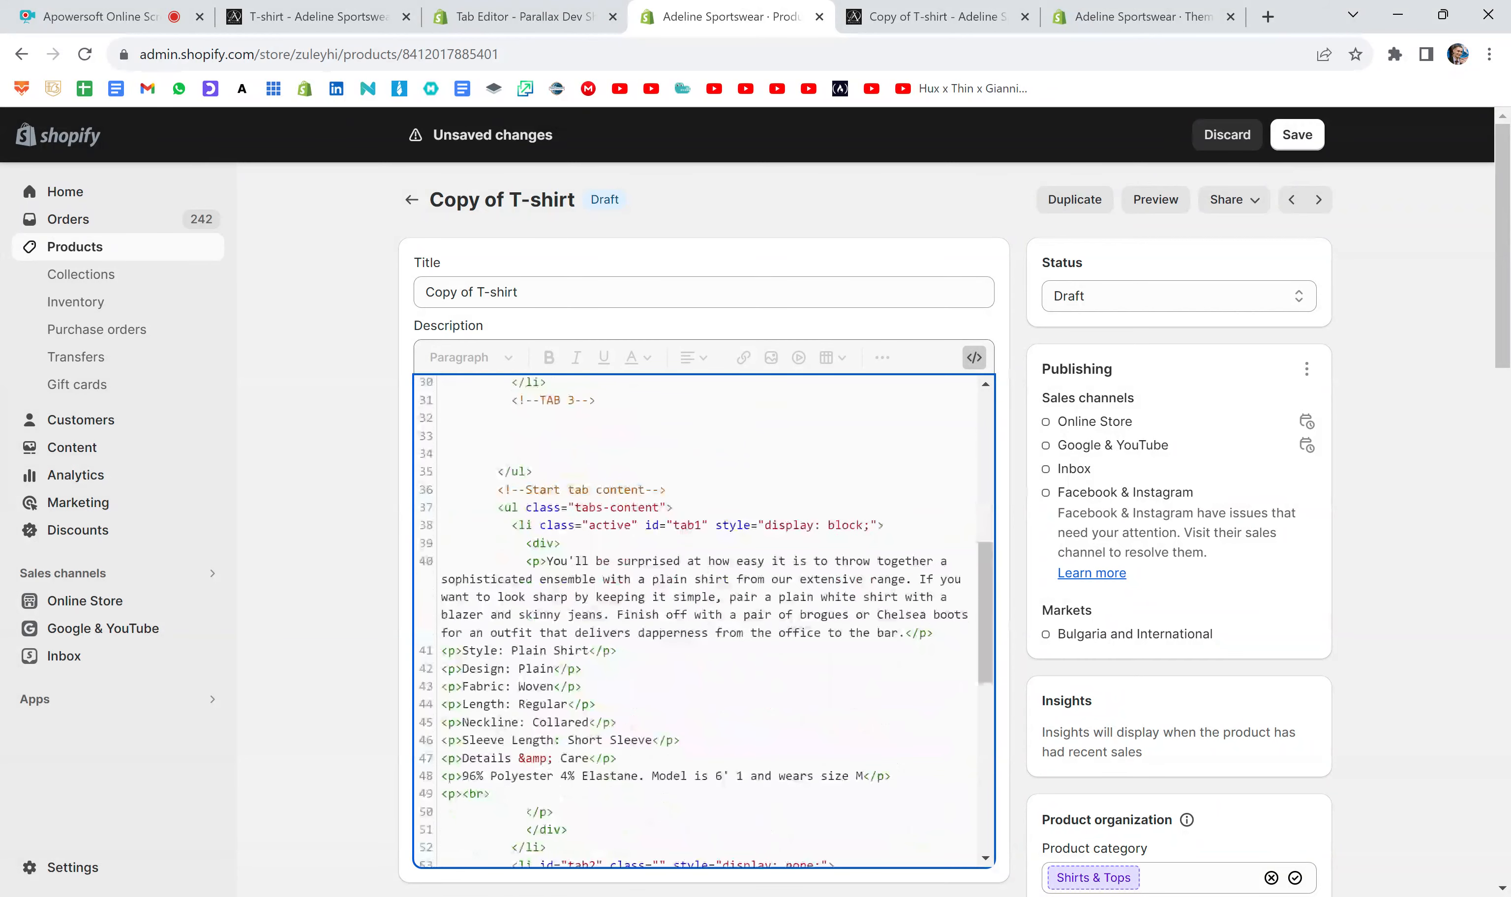
# - Highlight the "Start tab content" comment in the description HTML and switch to the product preview for comparison
pyautogui.moveTo(666, 489); pyautogui.dragTo(496, 489)
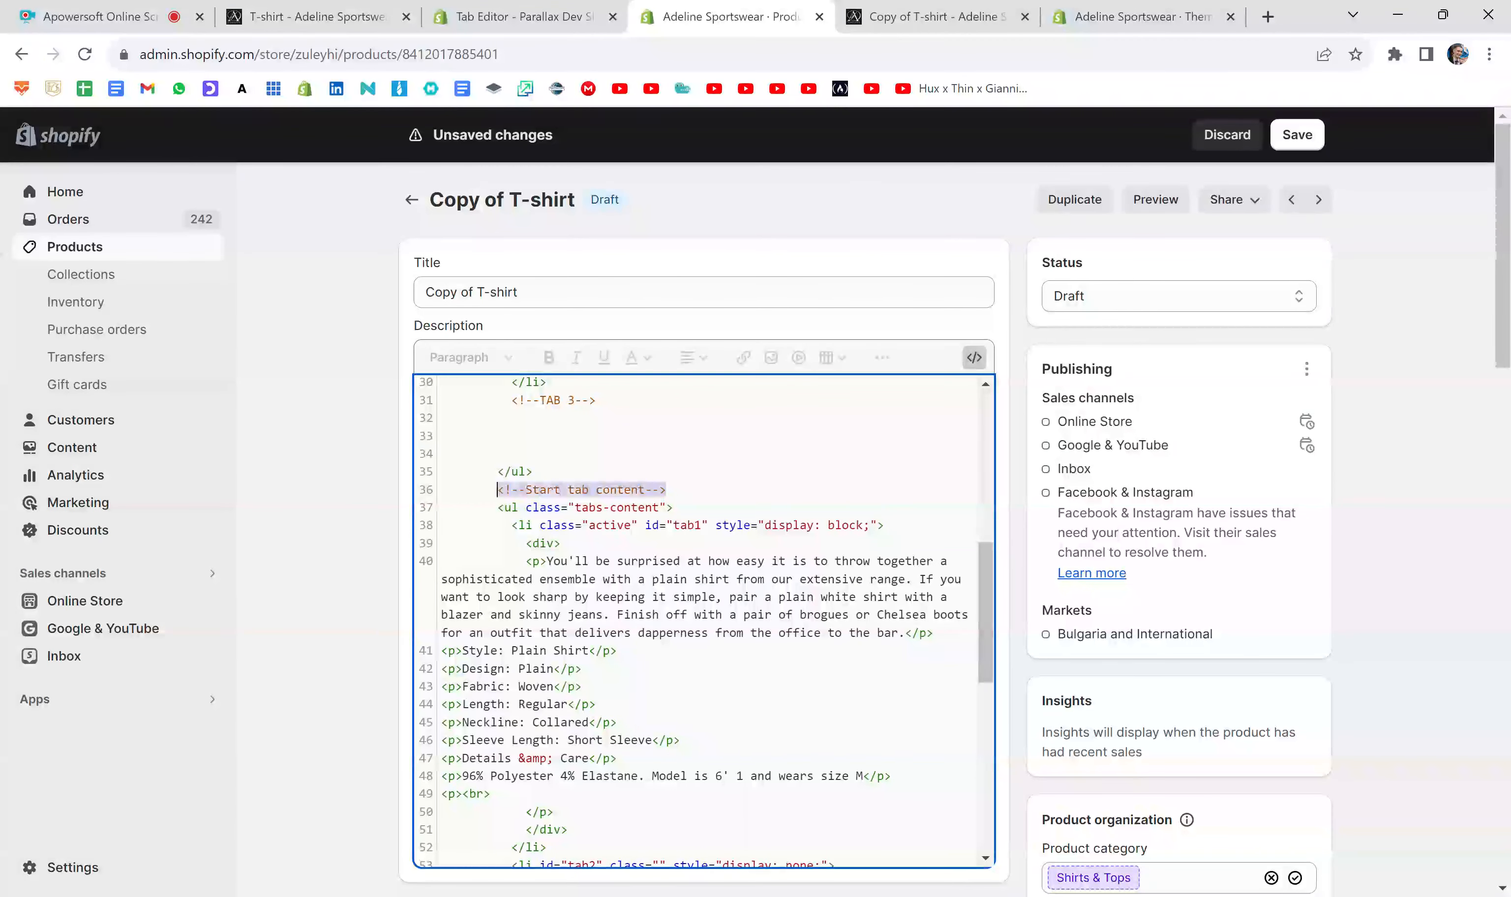
pyautogui.click(525, 489)
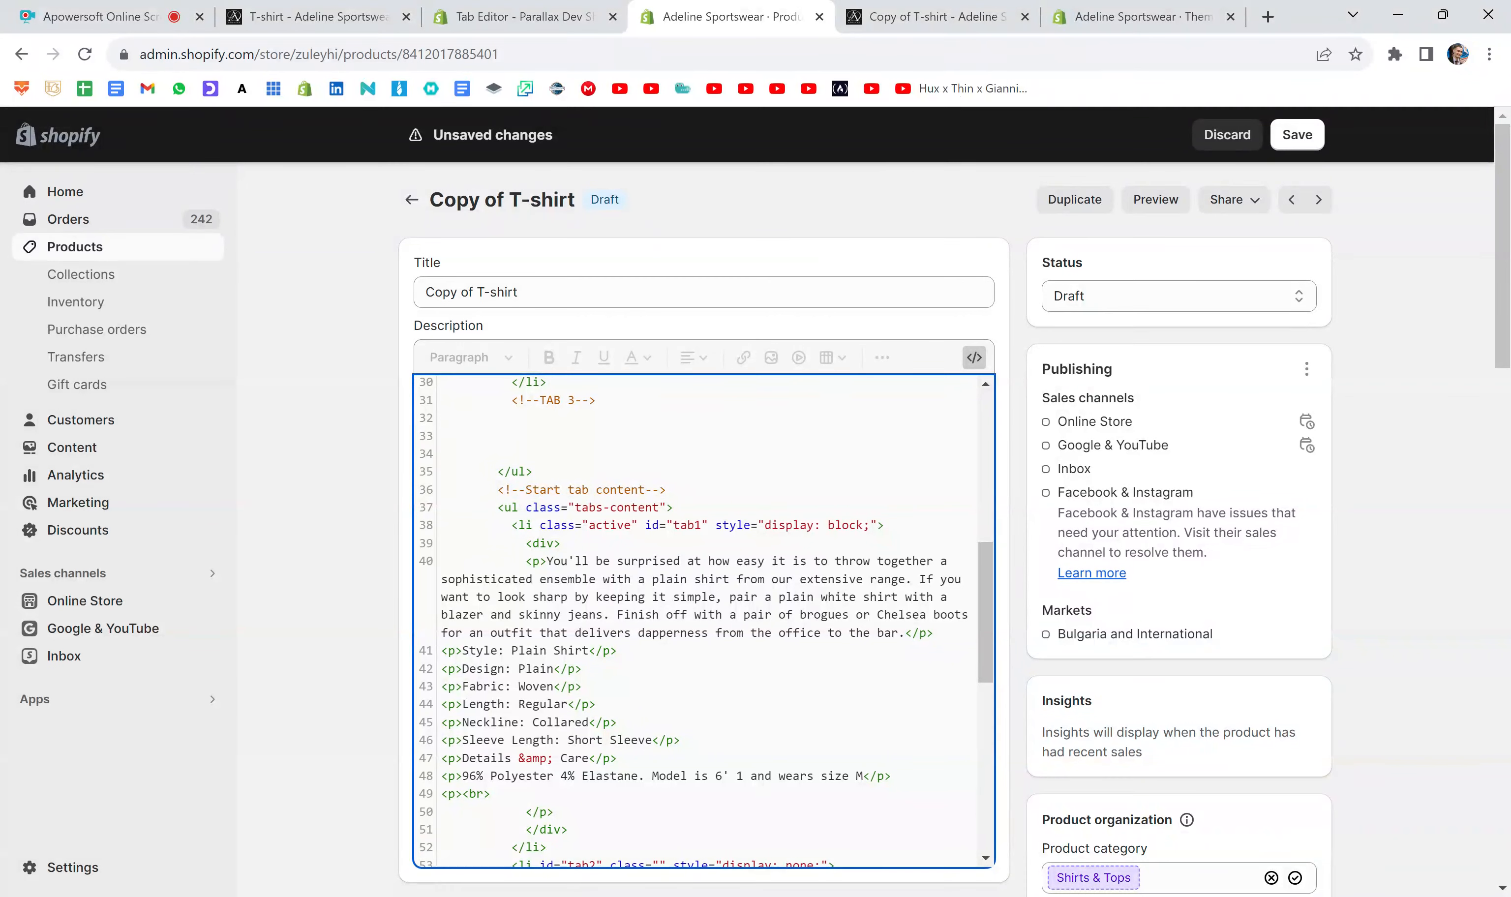
pyautogui.click(947, 19)
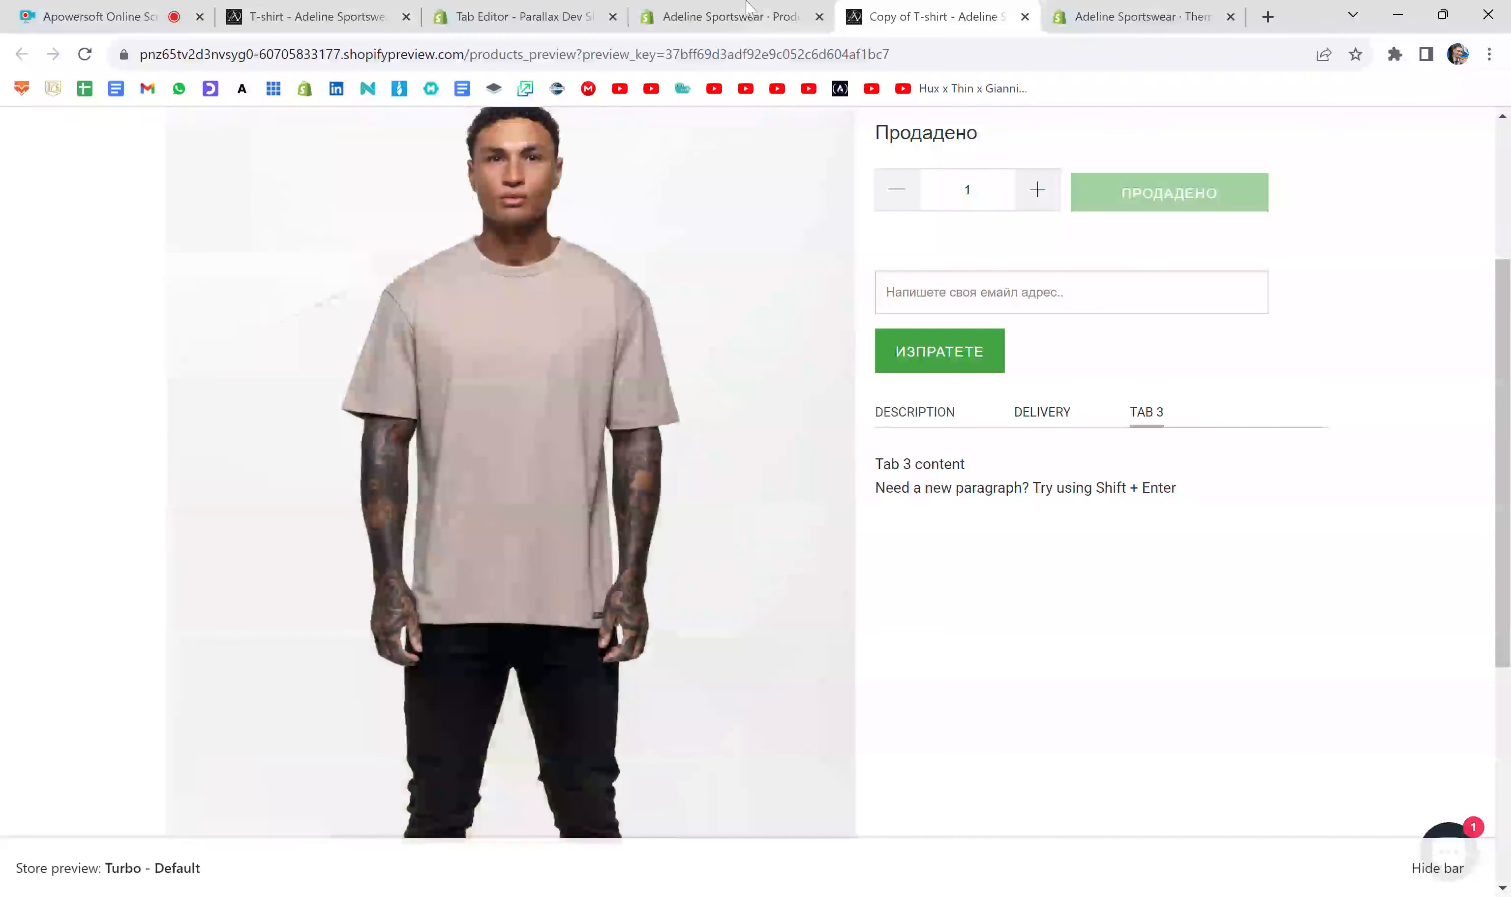
pyautogui.click(748, 14)
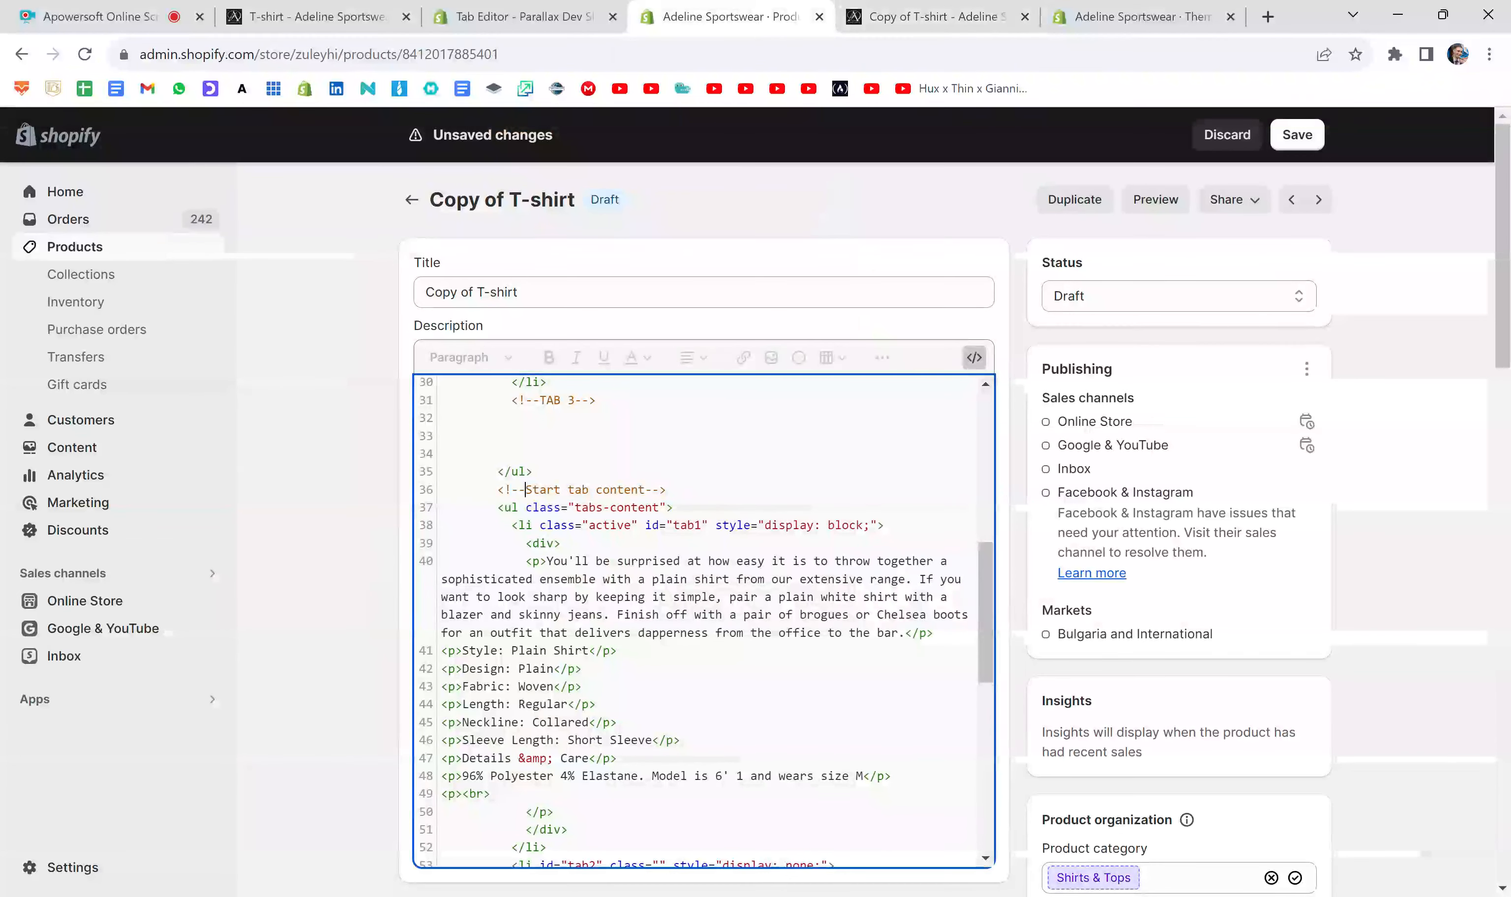
pyautogui.click(986, 17)
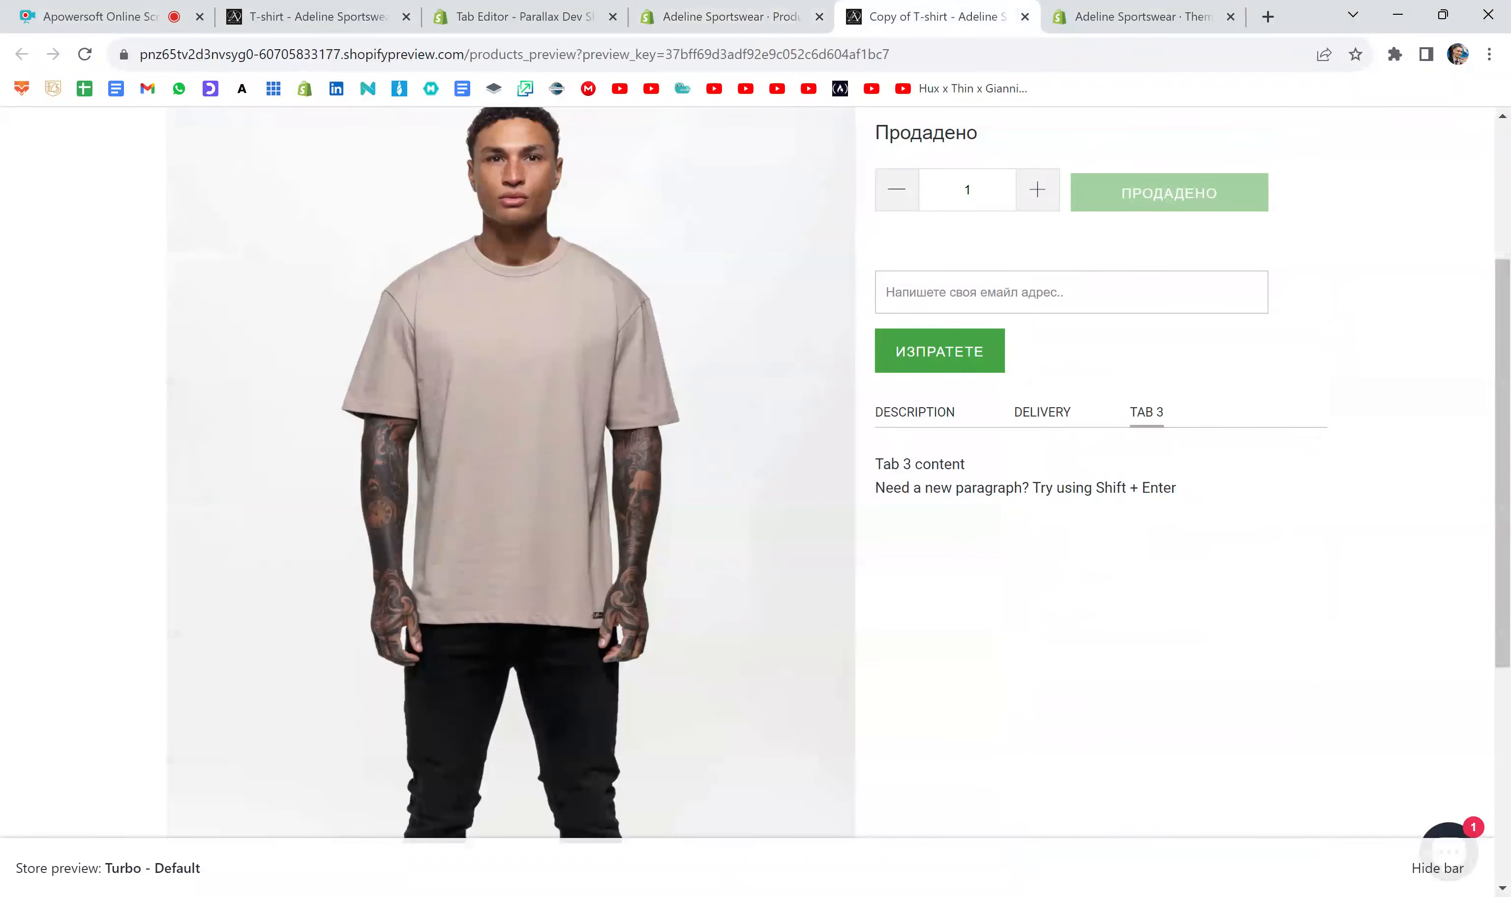
# - Examine the contents of the Description, Delivery and Tab 3 tabs in the product preview
pyautogui.click(915, 412)
pyautogui.scroll(-2, 881, 368)
pyautogui.moveTo(875, 334); pyautogui.dragTo(1083, 620)
pyautogui.click(1062, 450)
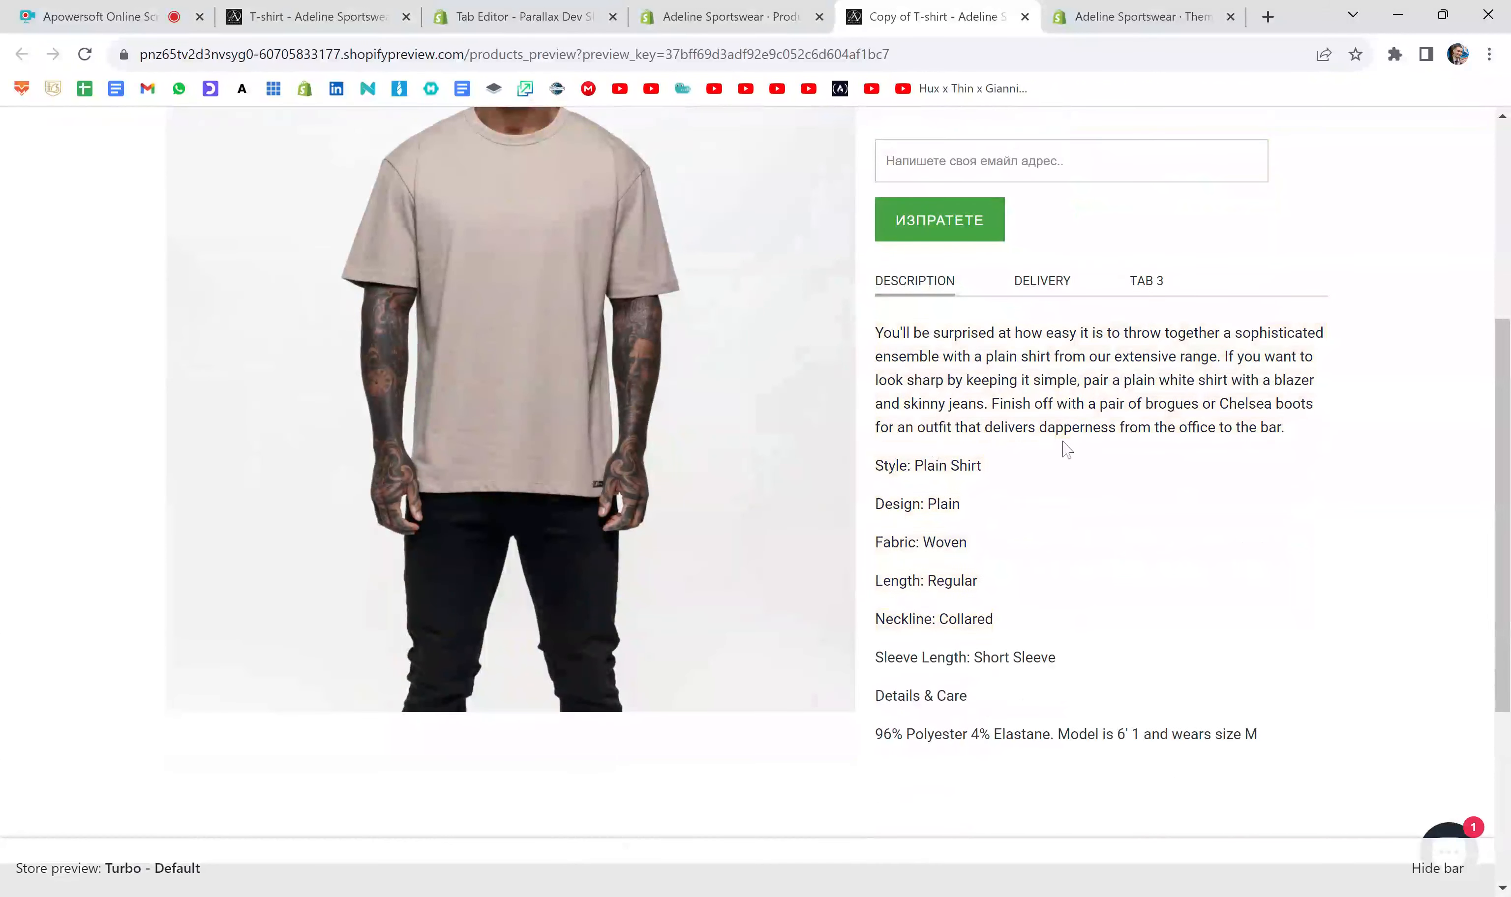
pyautogui.click(1042, 282)
pyautogui.moveTo(903, 334); pyautogui.dragTo(1078, 643)
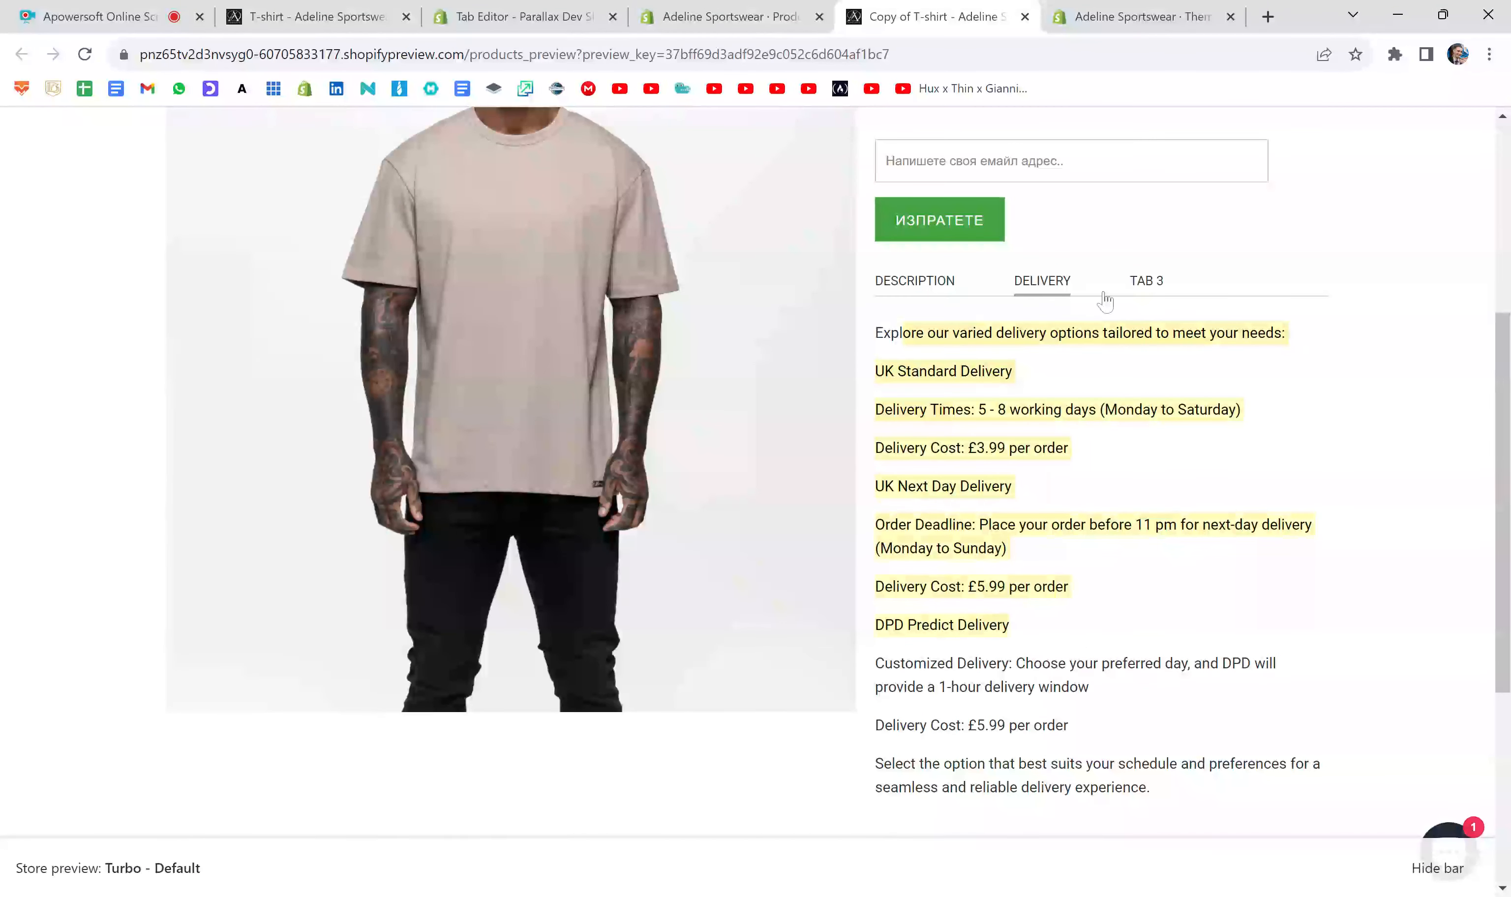
pyautogui.click(1145, 281)
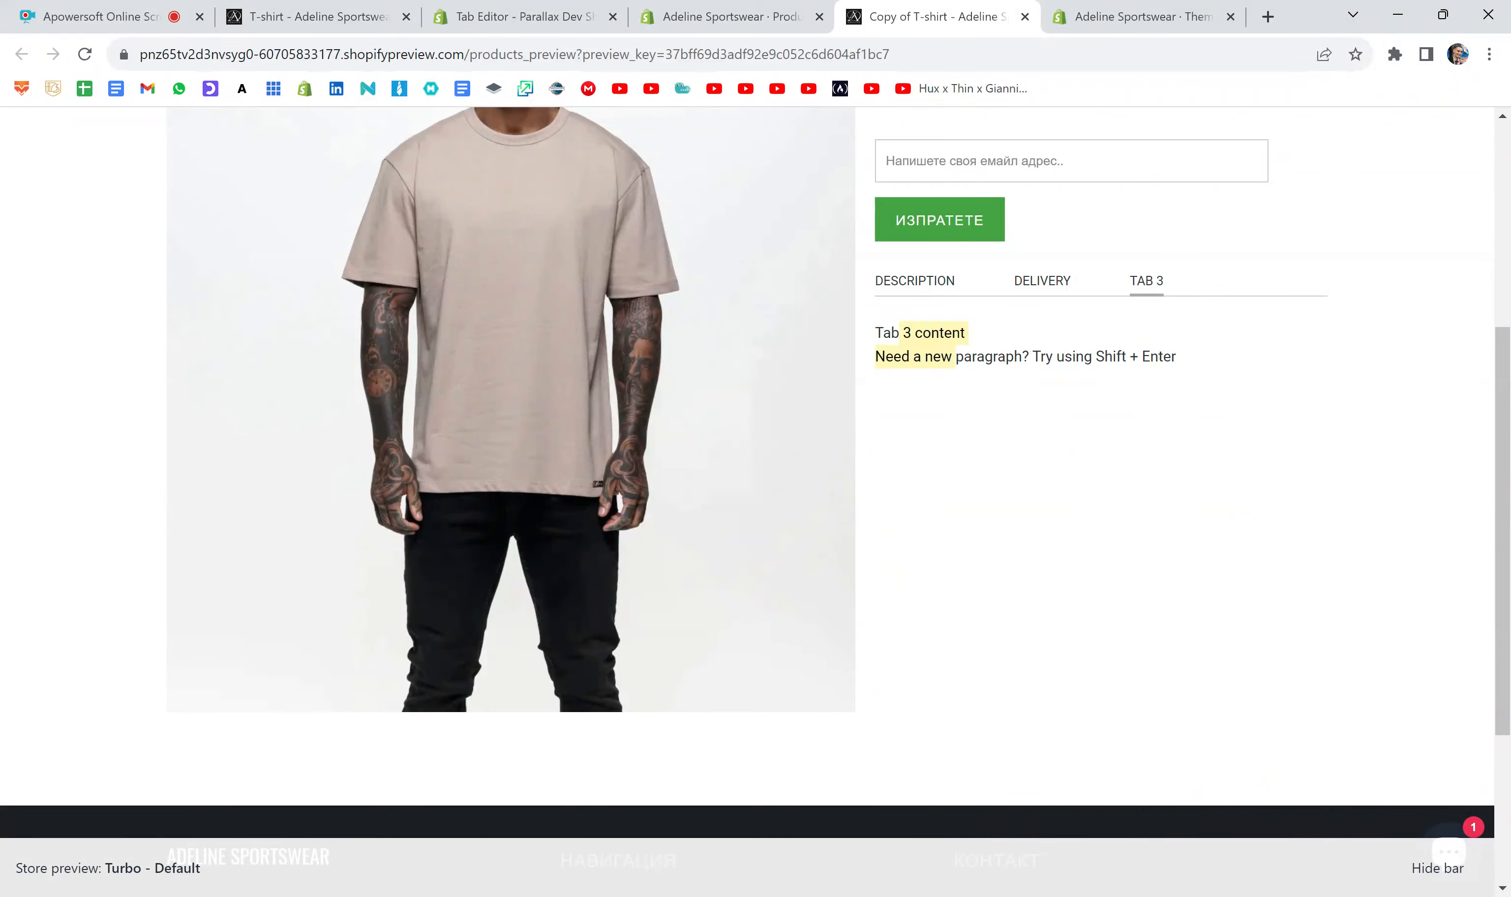
# - Return to the product editor and highlight the "Start tab content" comment that opens the tab content section
pyautogui.click(733, 17)
pyautogui.click(525, 489)
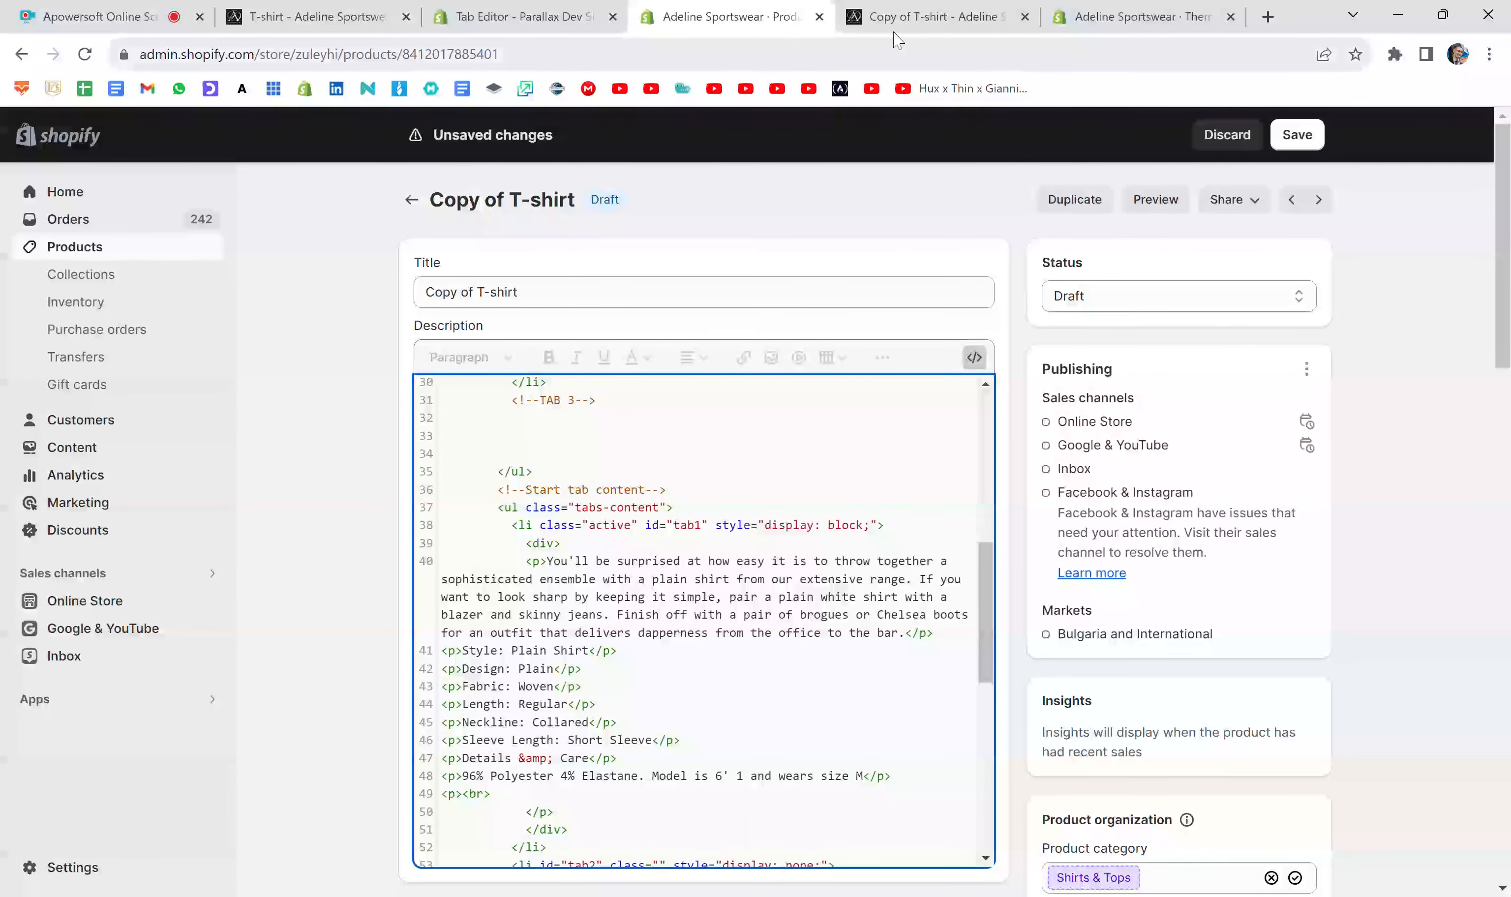
pyautogui.moveTo(666, 488); pyautogui.dragTo(497, 489)
pyautogui.click(496, 489)
# - Copy the <!--TAB 3--> comment two lines below the opening tabs-content list tag and renumber it to "TAB 1"
pyautogui.scroll(4, 607, 477)
pyautogui.moveTo(596, 663); pyautogui.dragTo(511, 662)
pyautogui.hotkey('ctrl', 'c')
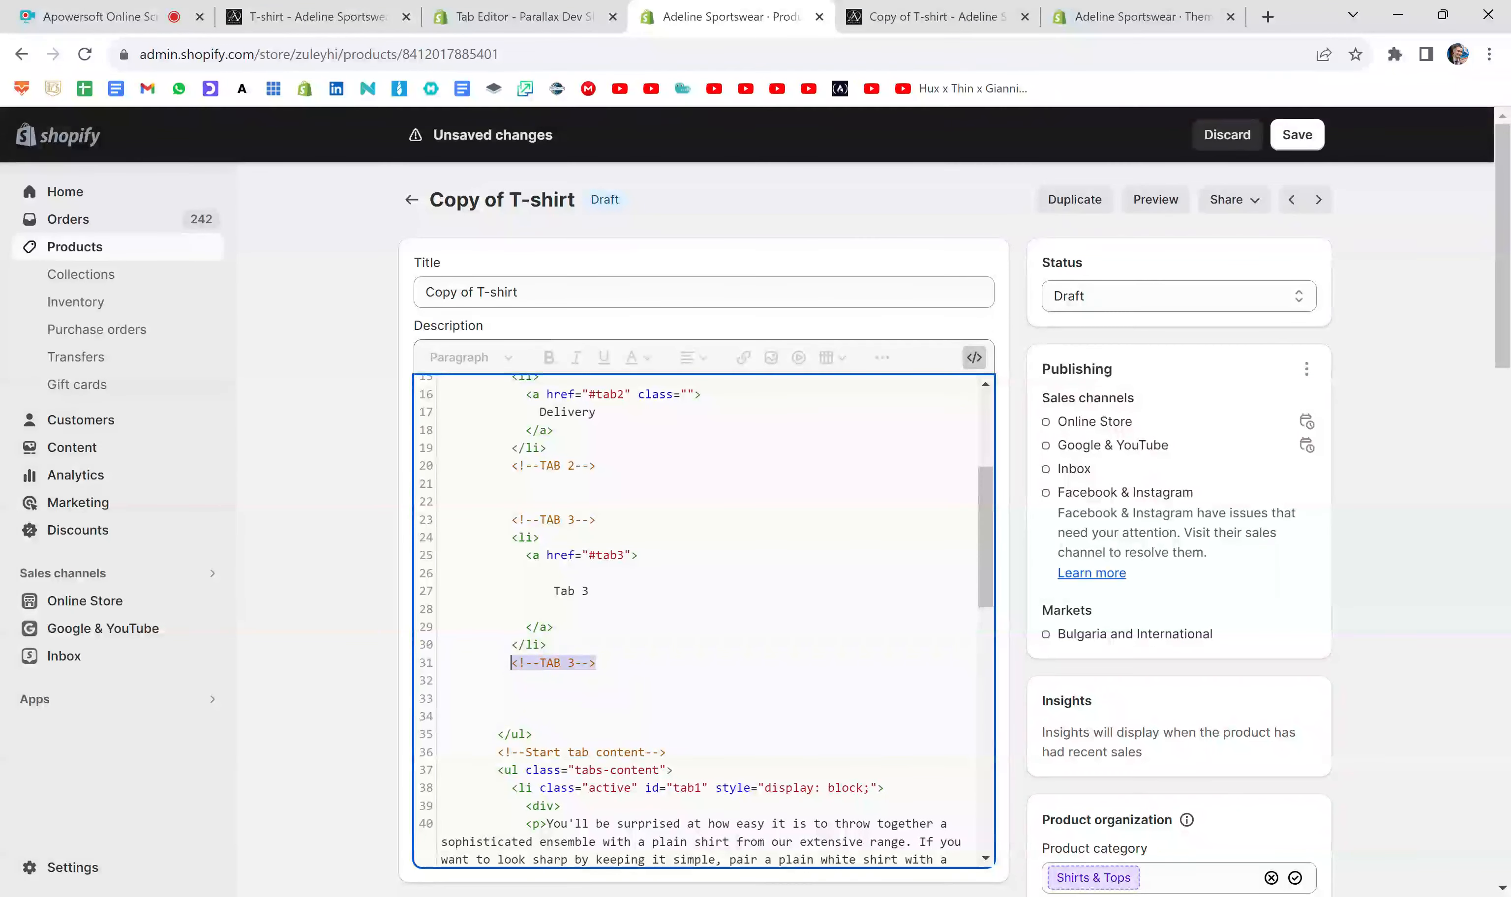
pyautogui.scroll(-5, 705, 621)
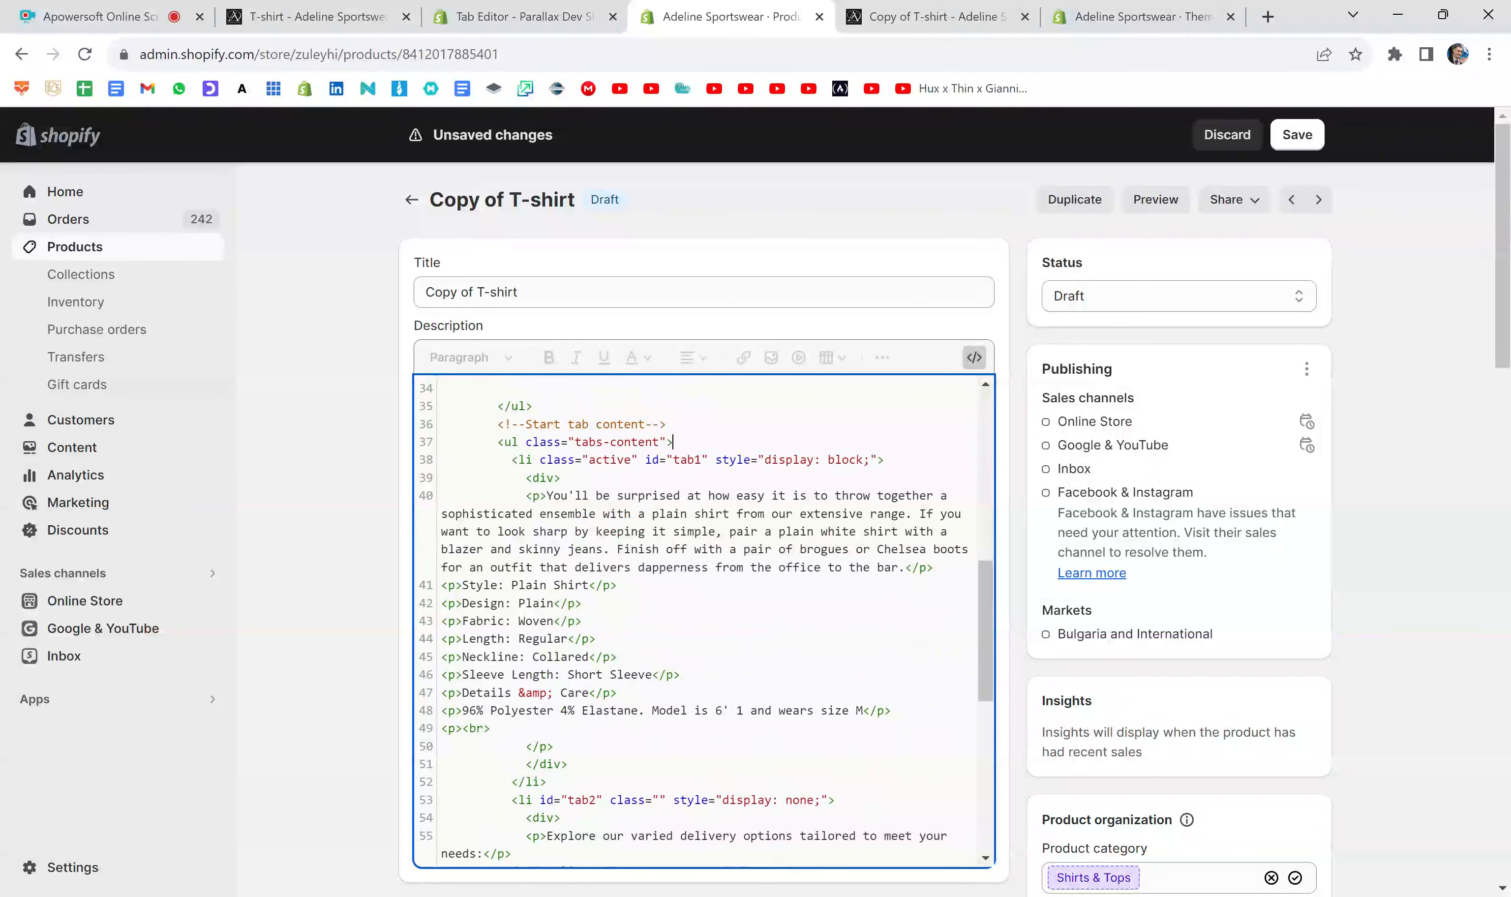
pyautogui.press('Return')
pyautogui.press('Return')
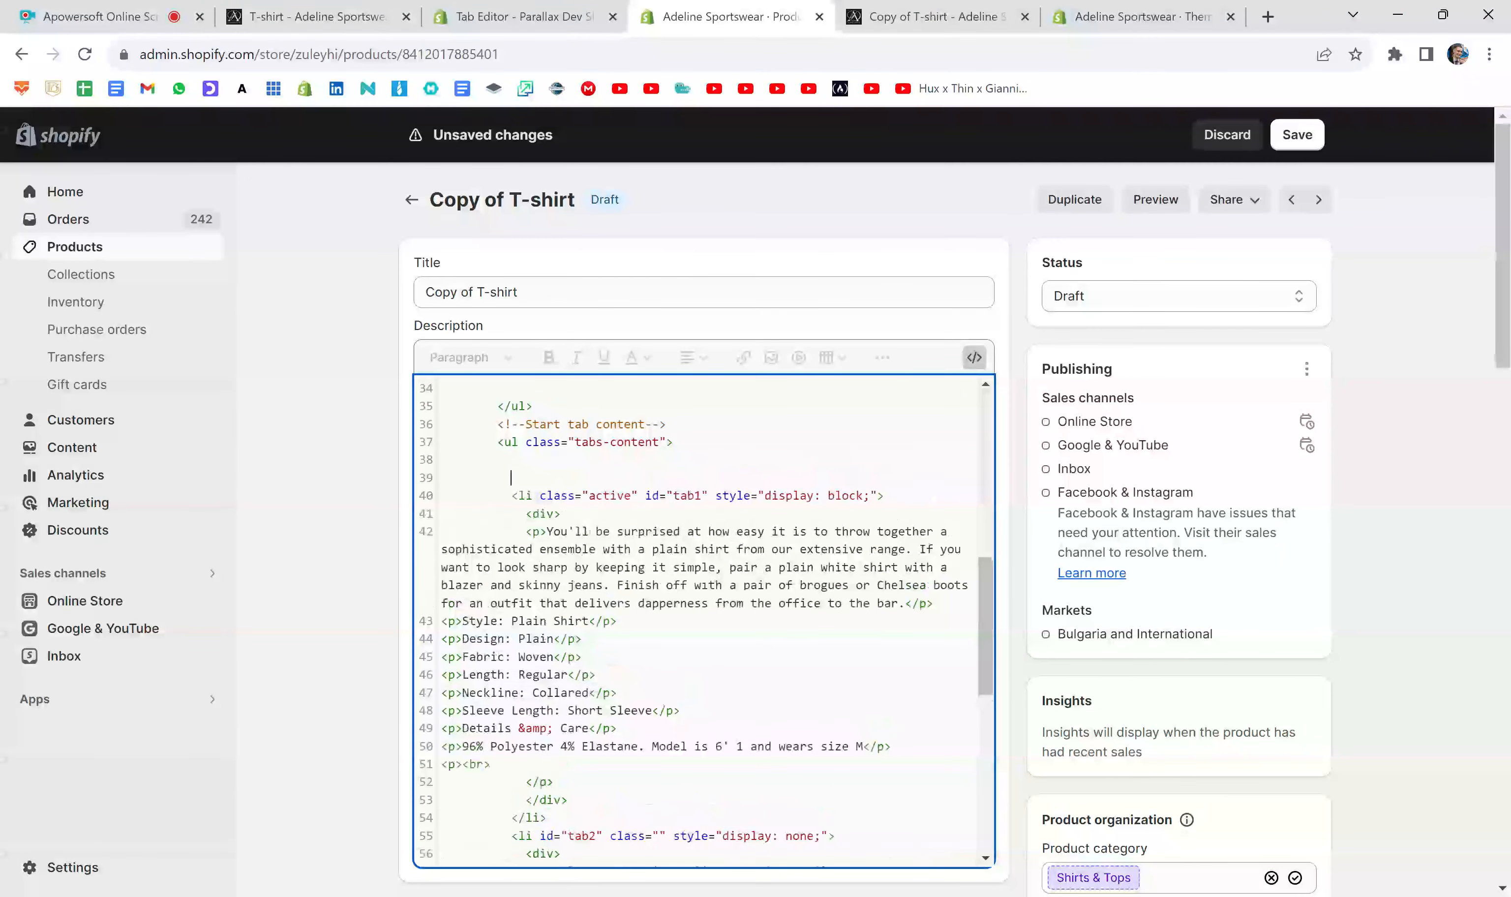
pyautogui.hotkey('ctrl', 'v')
pyautogui.write('1')
pyautogui.scroll(-3, 705, 618)
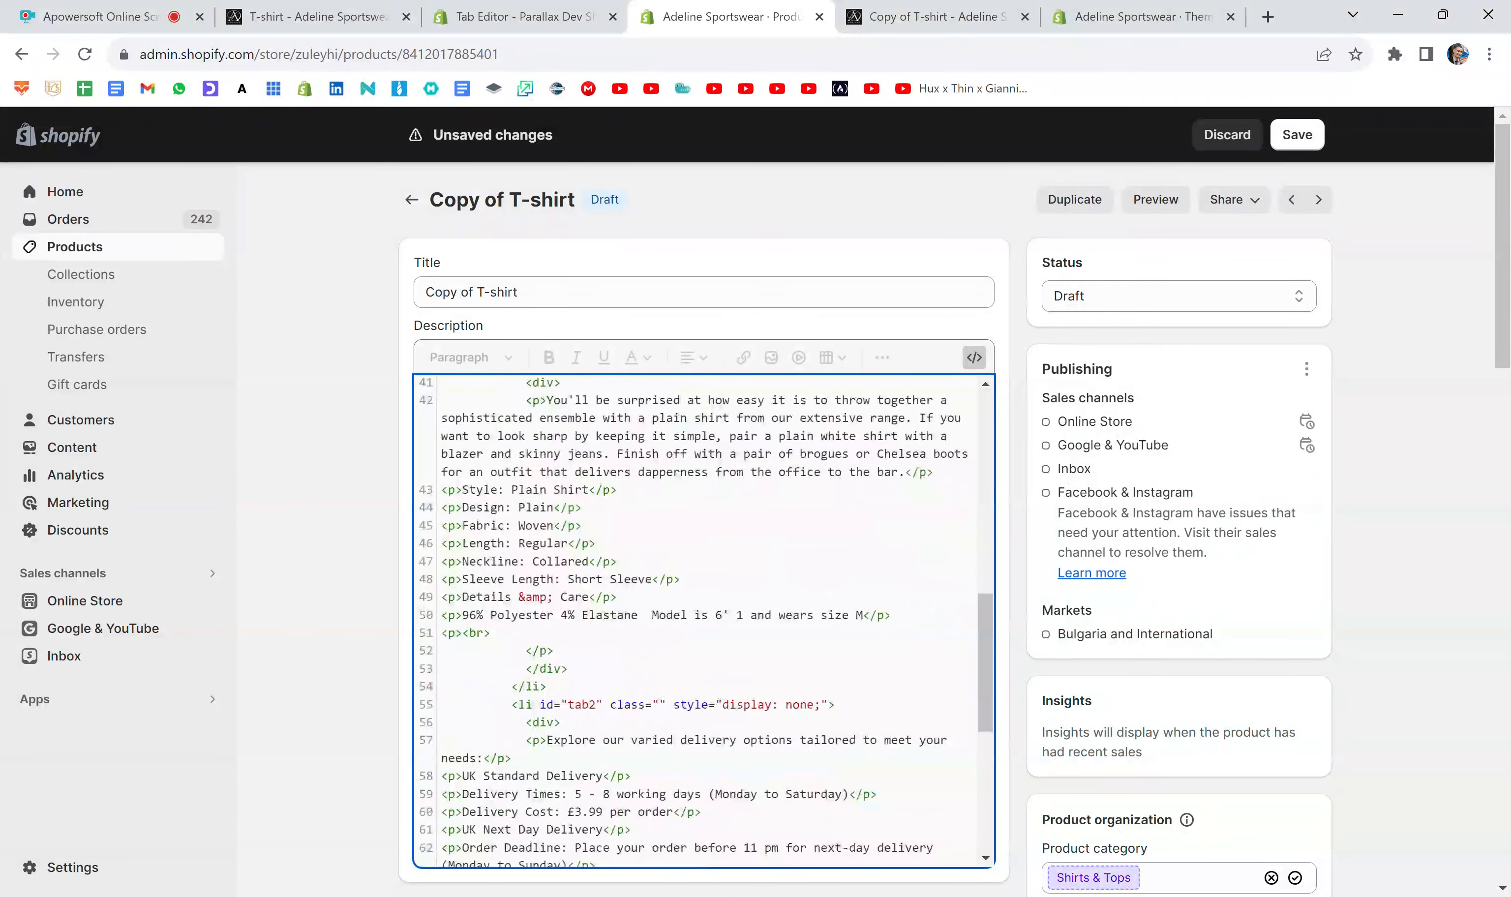
# - Insert blank lines after the tab1 content item and add a closing <!--TAB 1--> comment directly below its list tag
pyautogui.press('Return')
pyautogui.press('Return')
pyautogui.press('Return')
pyautogui.press('Return')
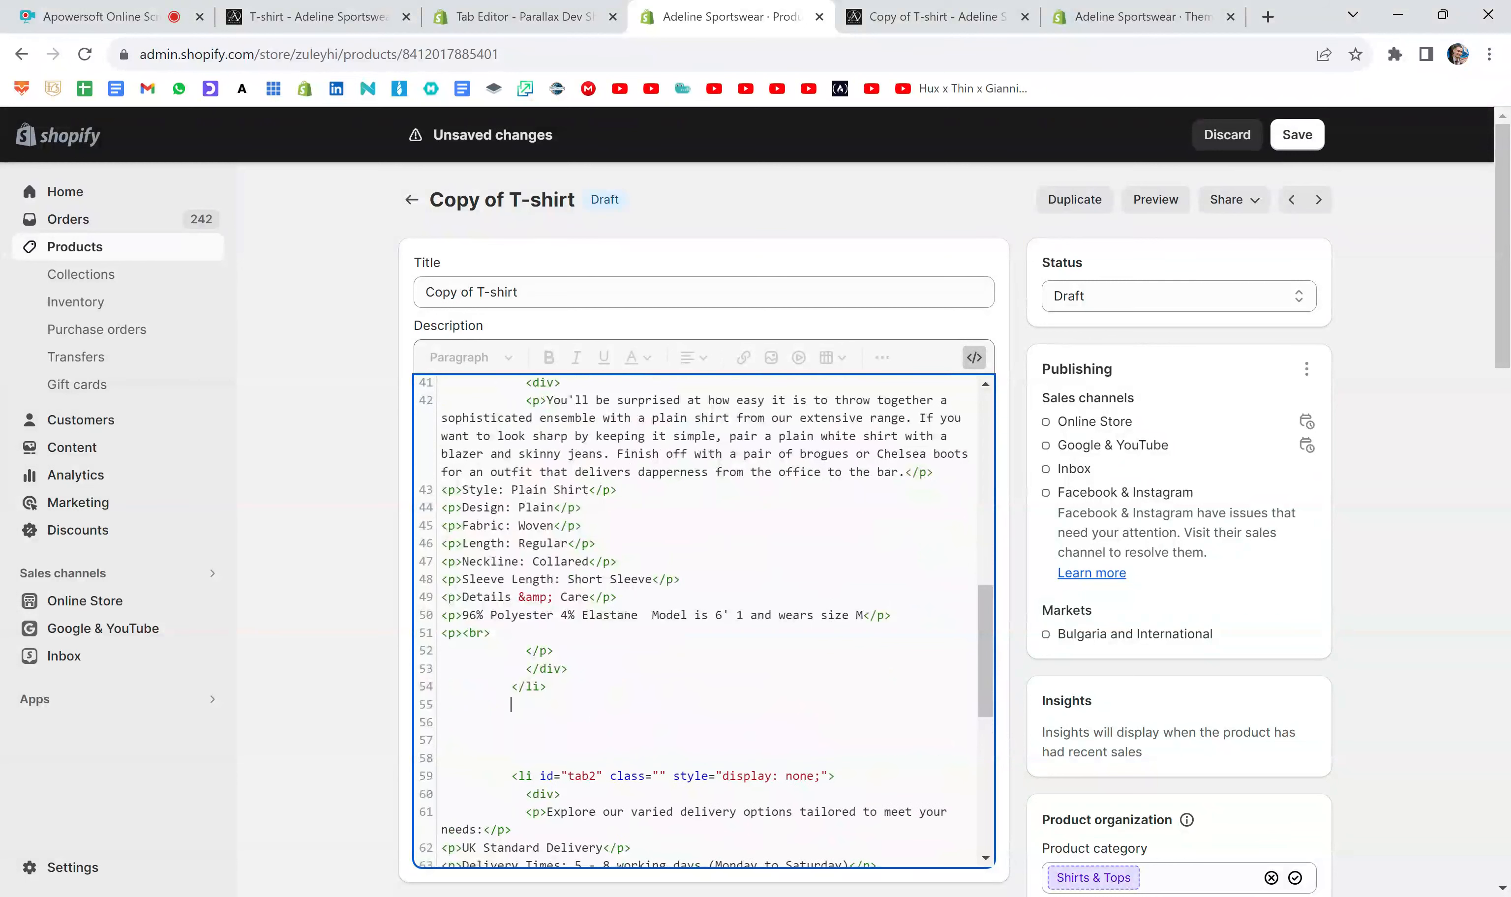
pyautogui.hotkey('ctrl', 'v')
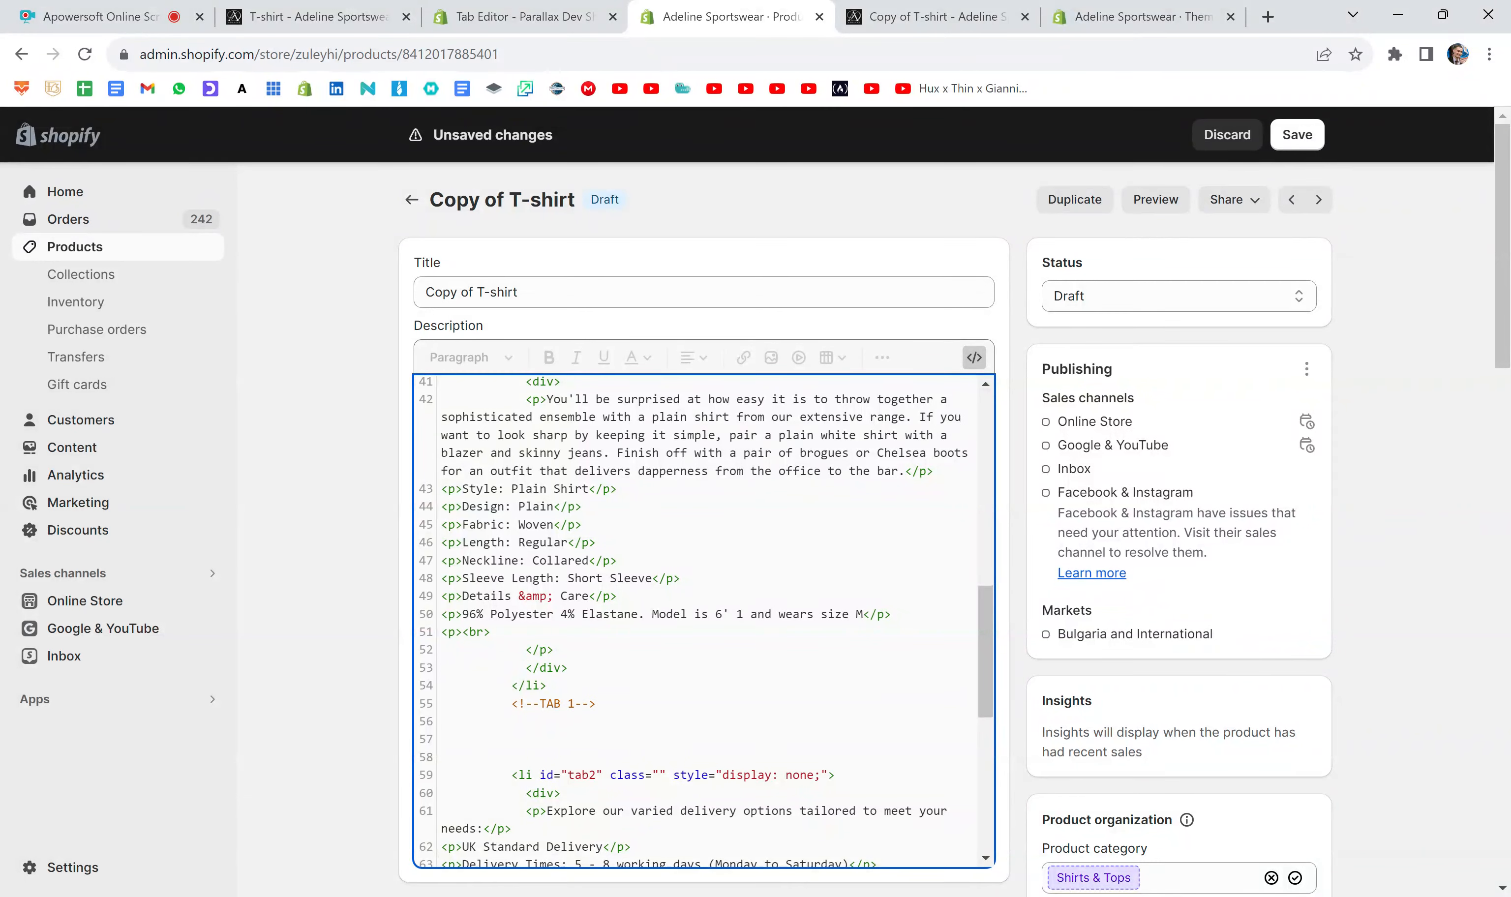
# - Review the Delivery tab's content in the product preview, highlighting its text, and return to the product editor
pyautogui.scroll(-3, 479, 846)
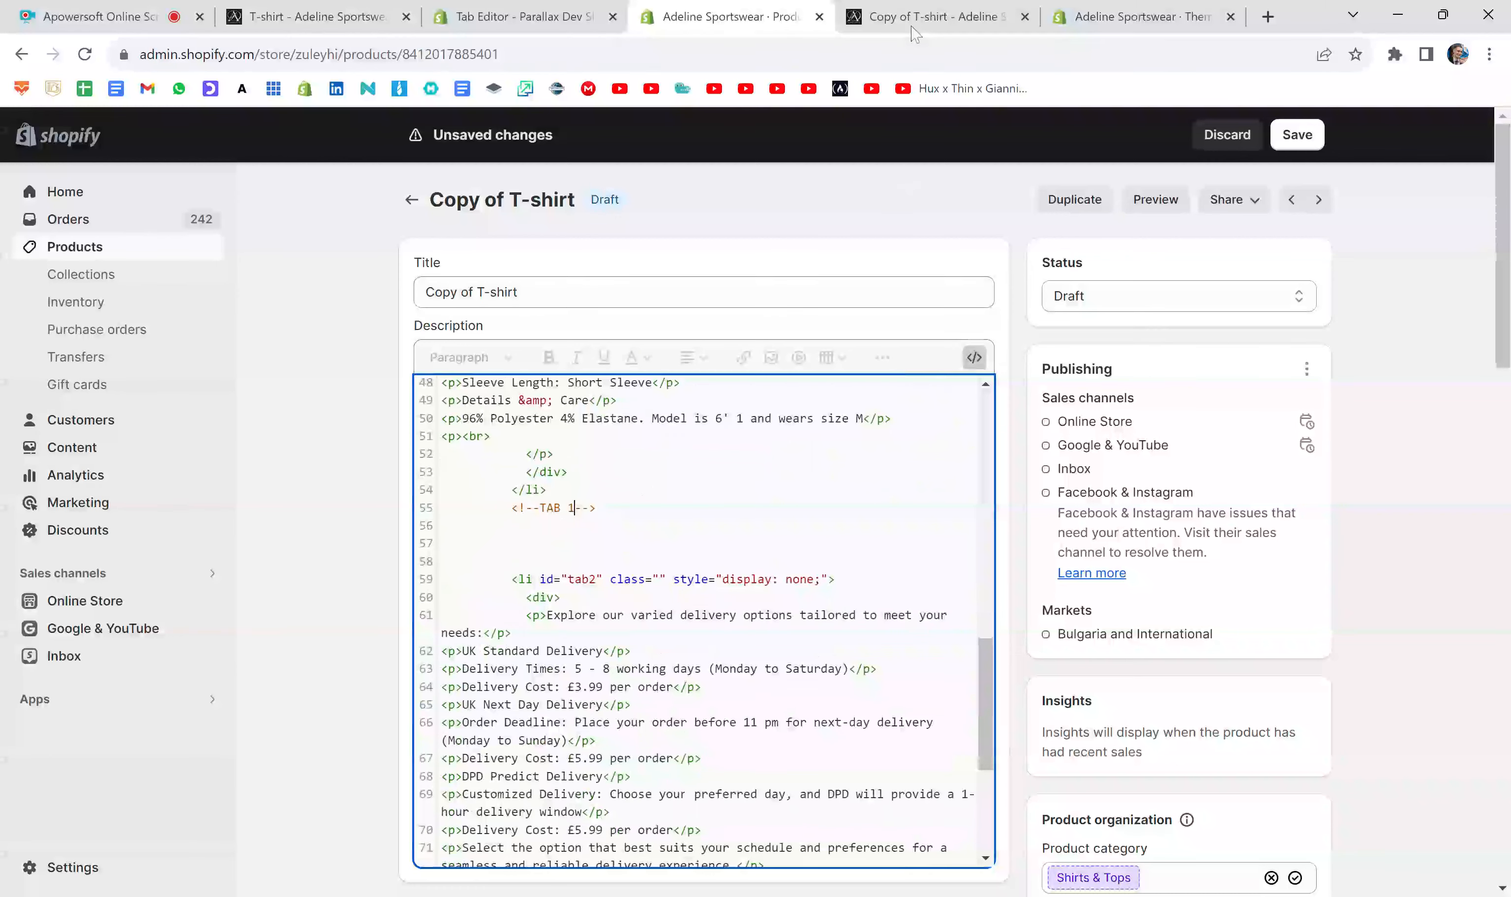
pyautogui.click(919, 18)
pyautogui.click(1041, 288)
pyautogui.moveTo(900, 334); pyautogui.dragTo(1101, 625)
pyautogui.click(998, 424)
pyautogui.click(755, 8)
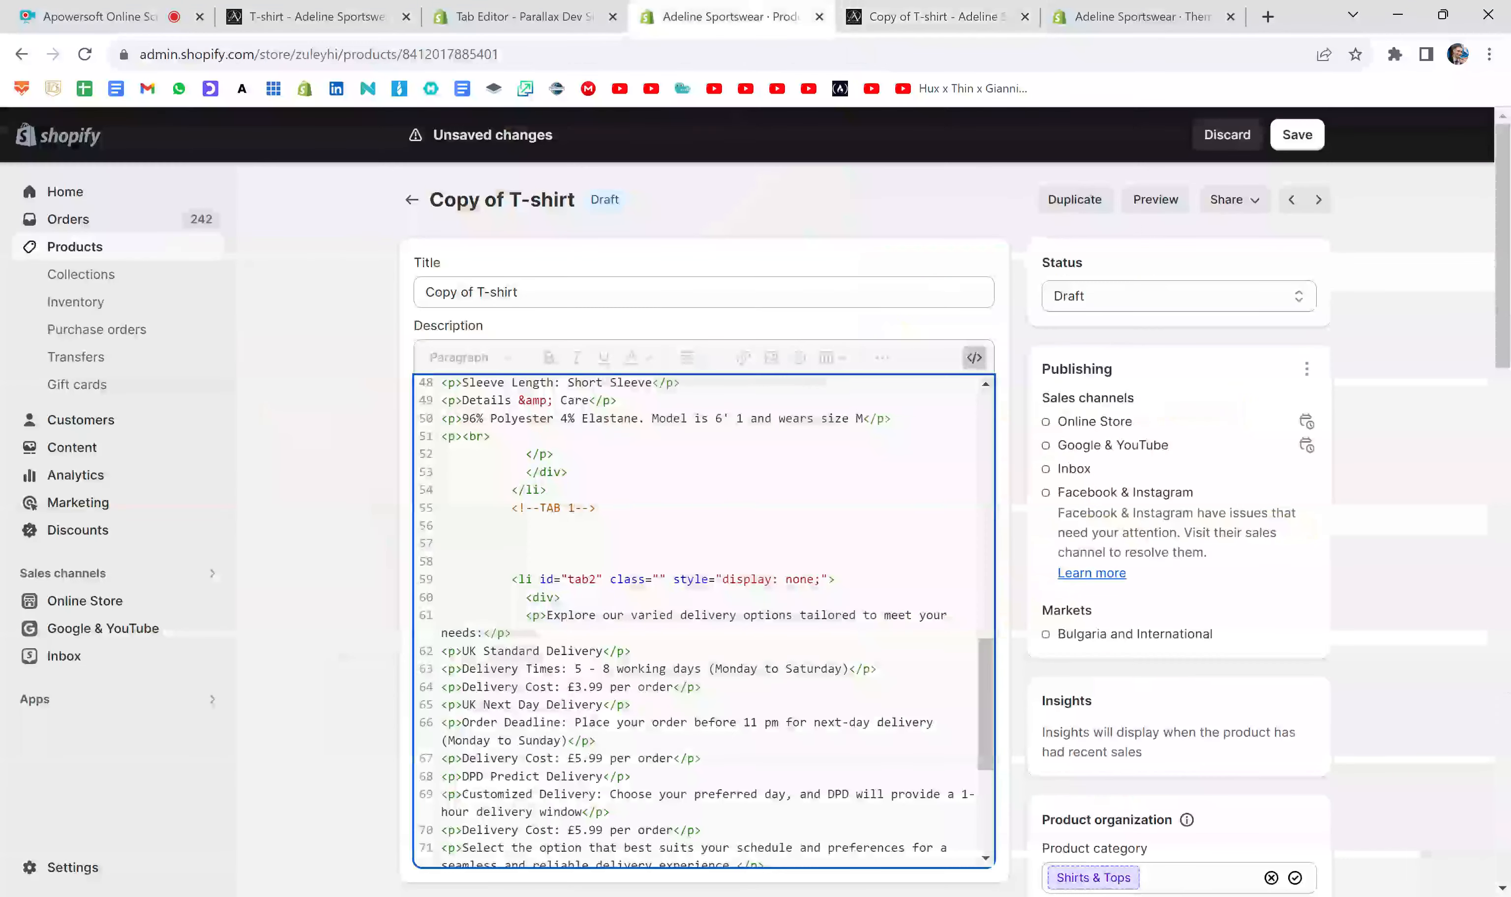
# - Add a <!--TAB 2--> comment directly above the opening tag of the tab2 content item
pyautogui.scroll(-1, 705, 622)
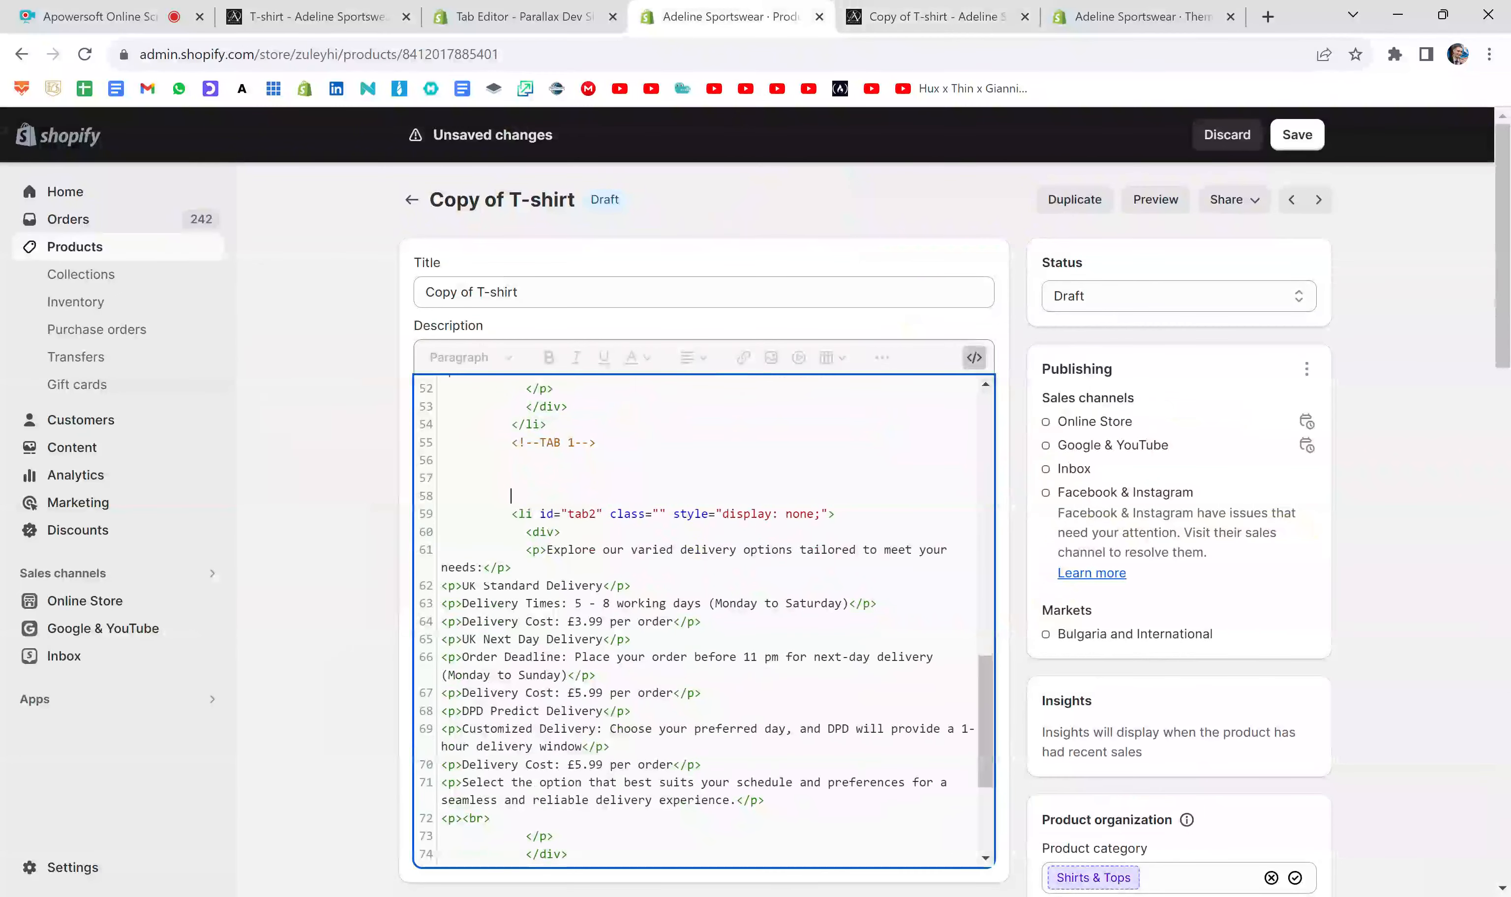
pyautogui.hotkey('ctrl', 'v')
pyautogui.press('BackSpace')
pyautogui.write('2')
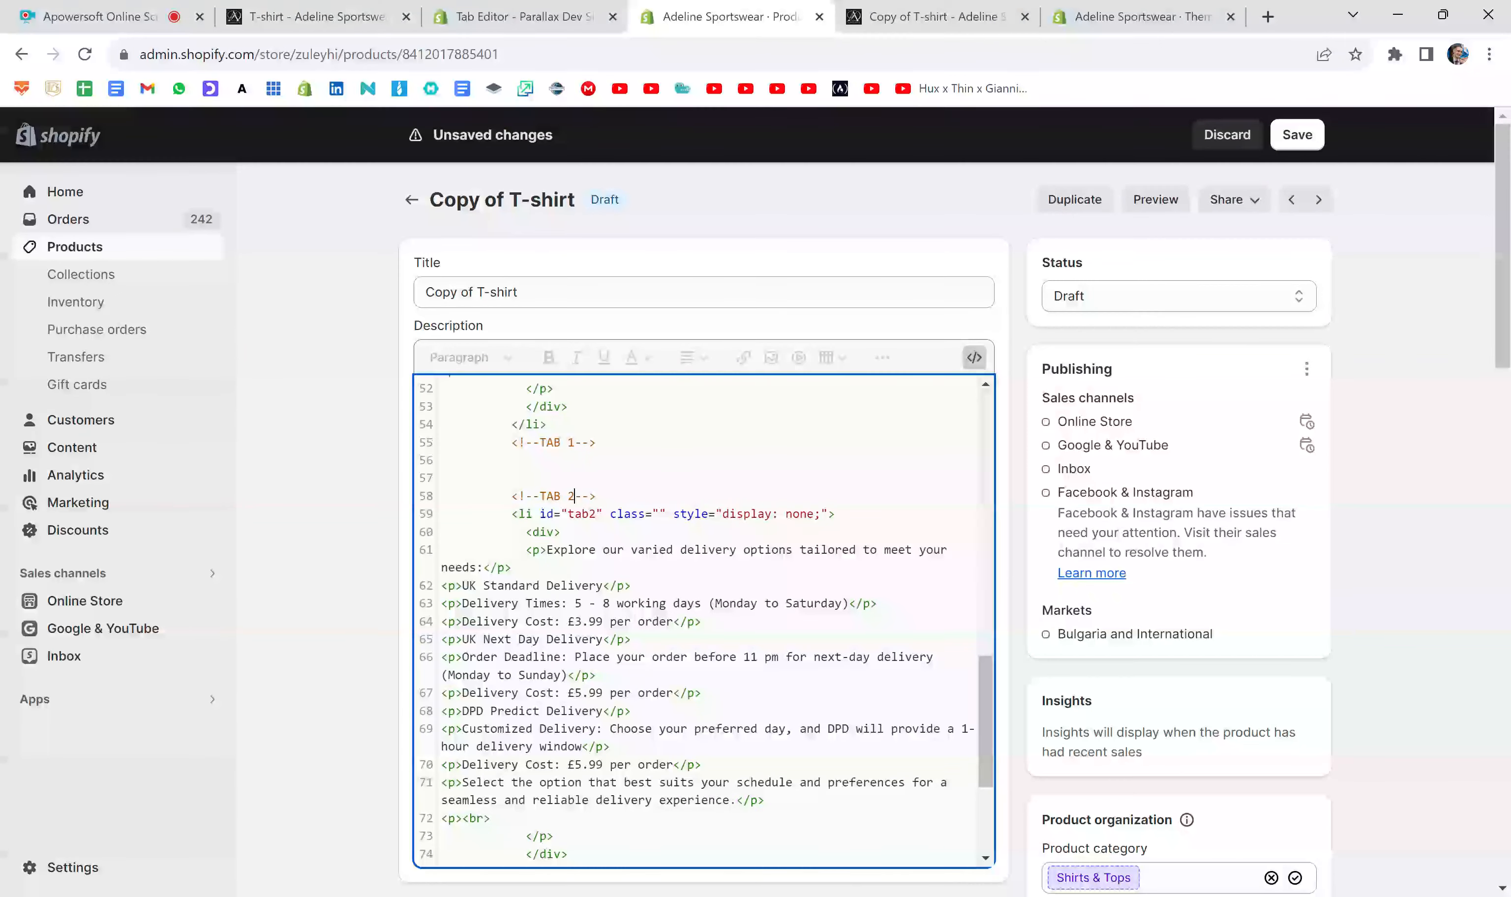
# - Insert three lines after the tab2 content item's closing tag and mark its end with a <!--TAB 2--> comment
pyautogui.scroll(-3, 706, 622)
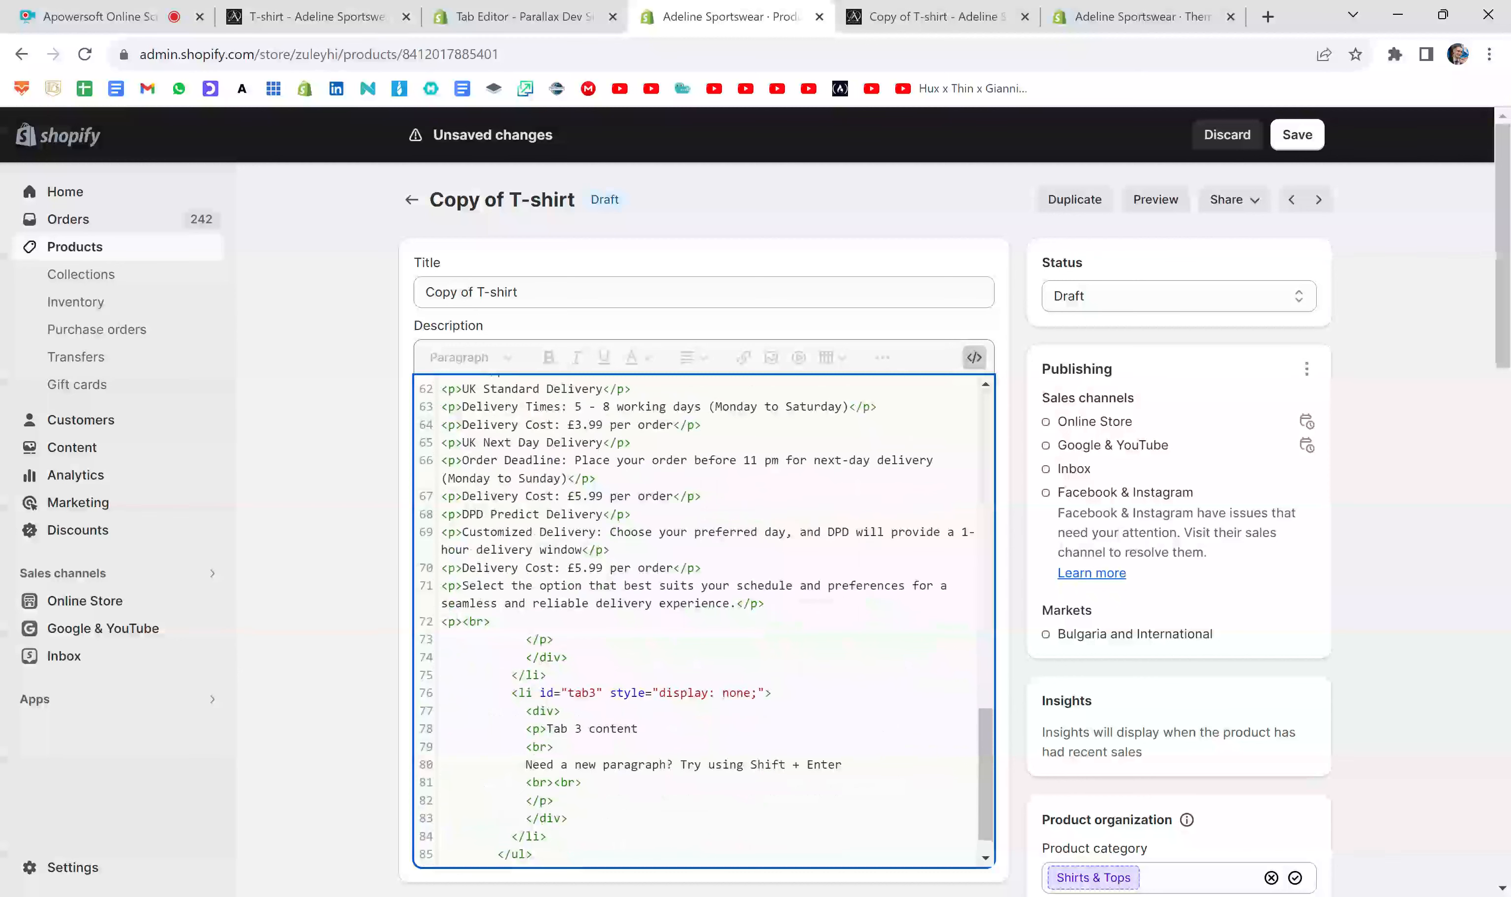
pyautogui.press('Return')
pyautogui.press('Return')
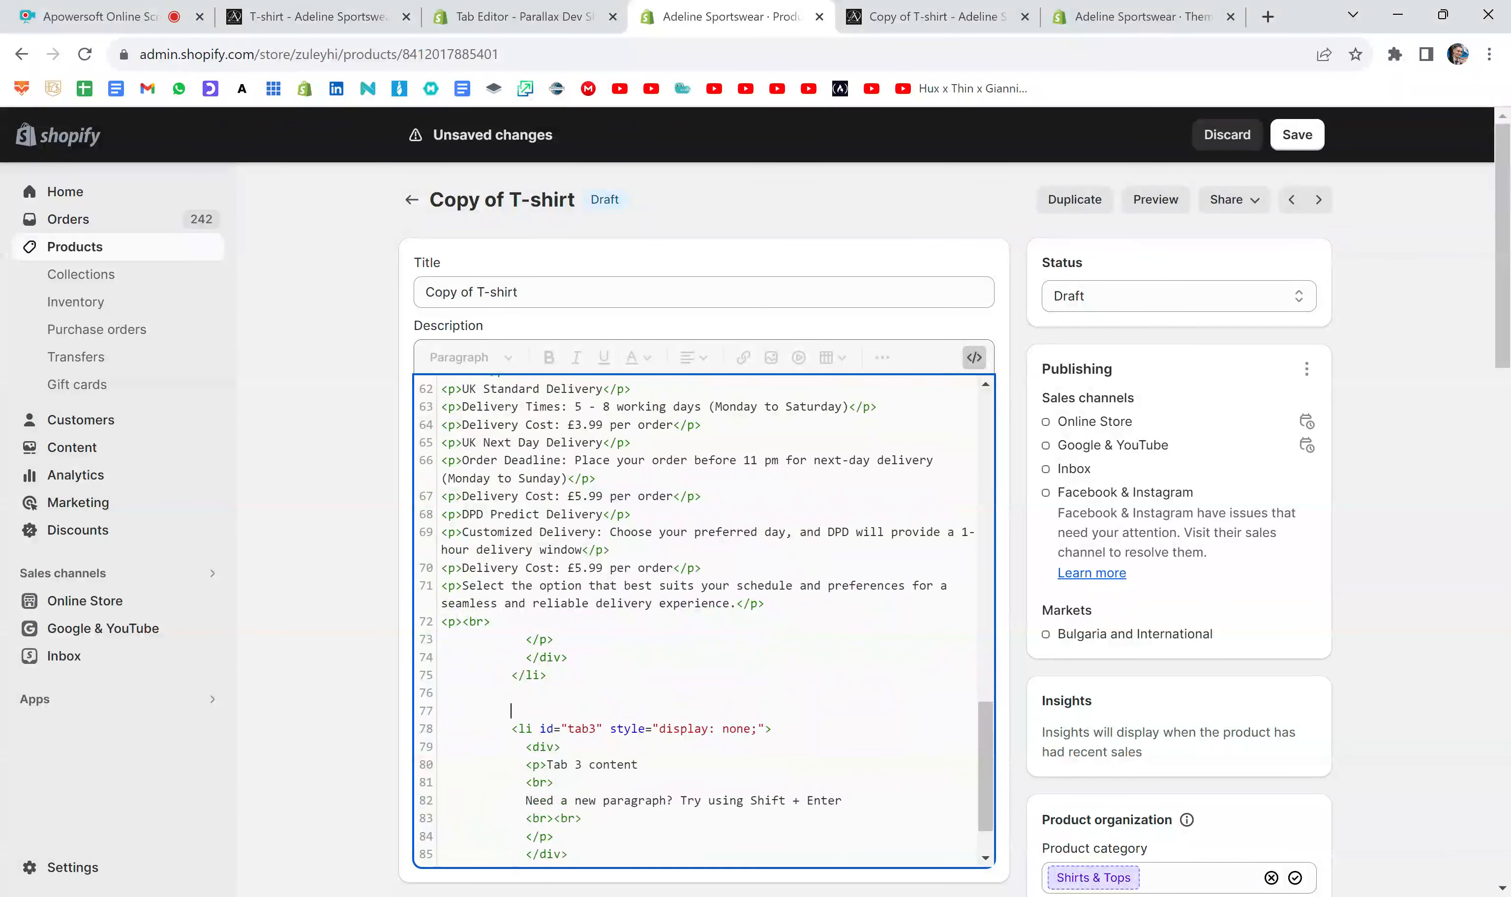
pyautogui.press('Return')
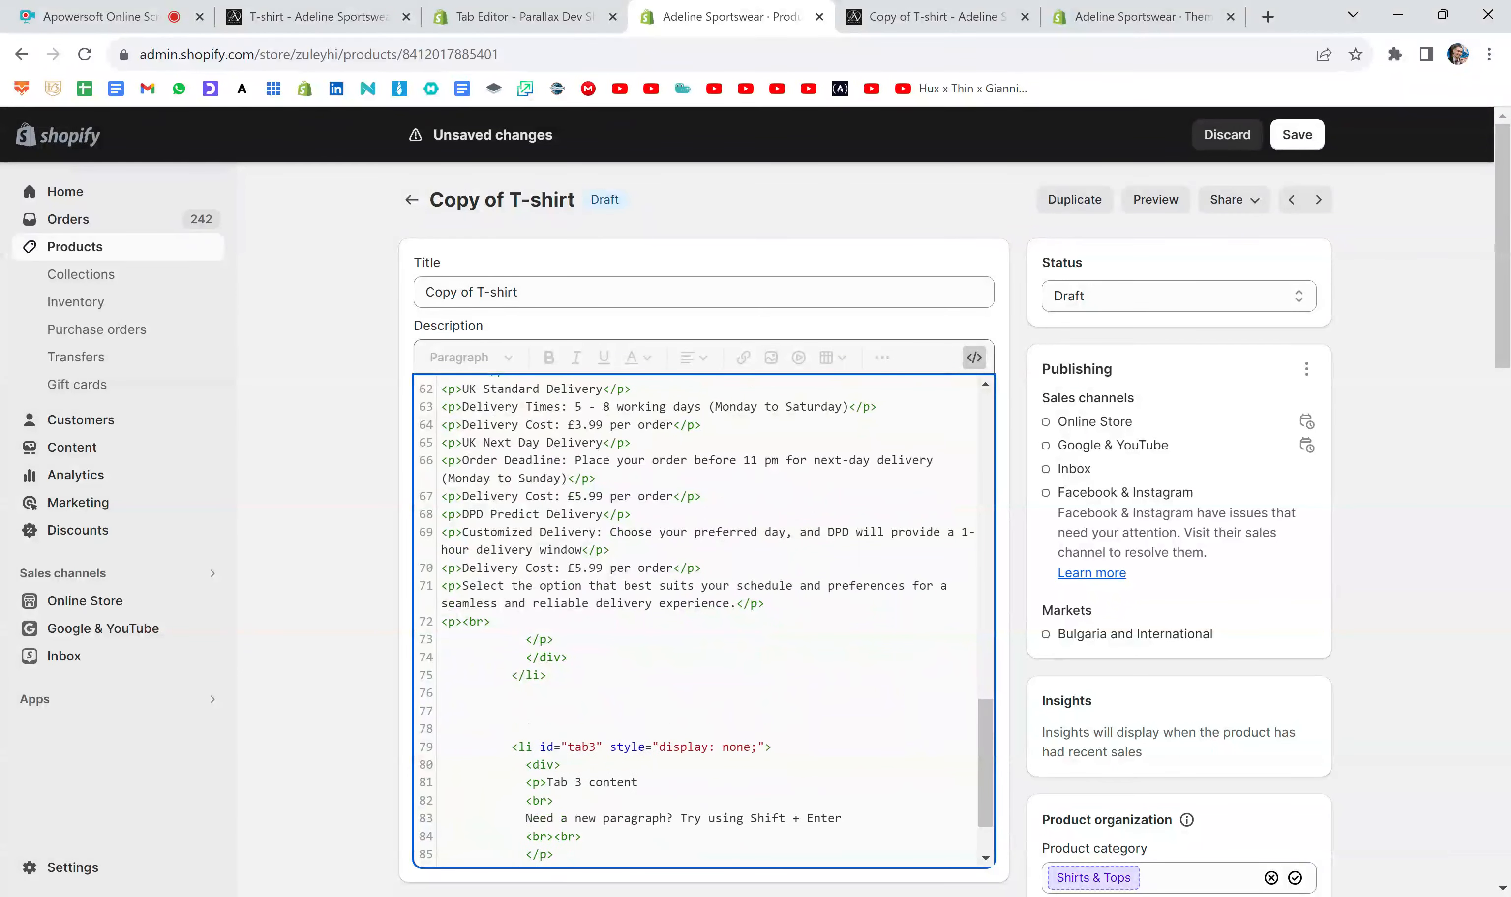
pyautogui.hotkey('ctrl', 'v')
pyautogui.click(560, 693)
pyautogui.press('BackSpace')
pyautogui.write('2')
# - Enclose the tab3 content item between two <!--TAB 3--> comments, adding blank lines after its closing tag
pyautogui.scroll(-2, 704, 623)
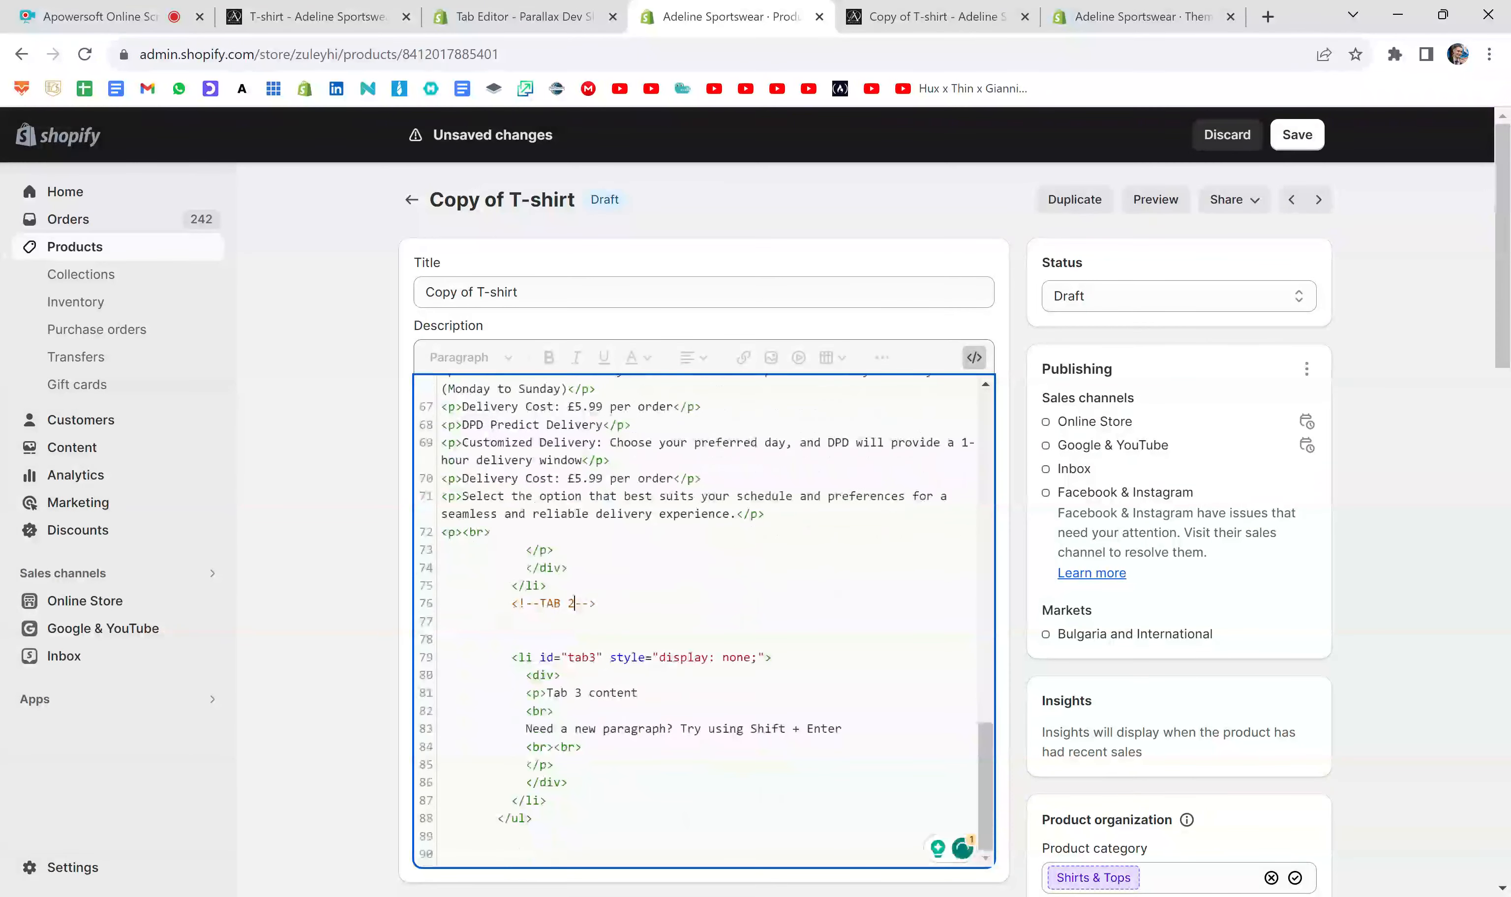
pyautogui.hotkey('ctrl', 'v')
pyautogui.press('Return')
pyautogui.press('Return')
pyautogui.press('Return')
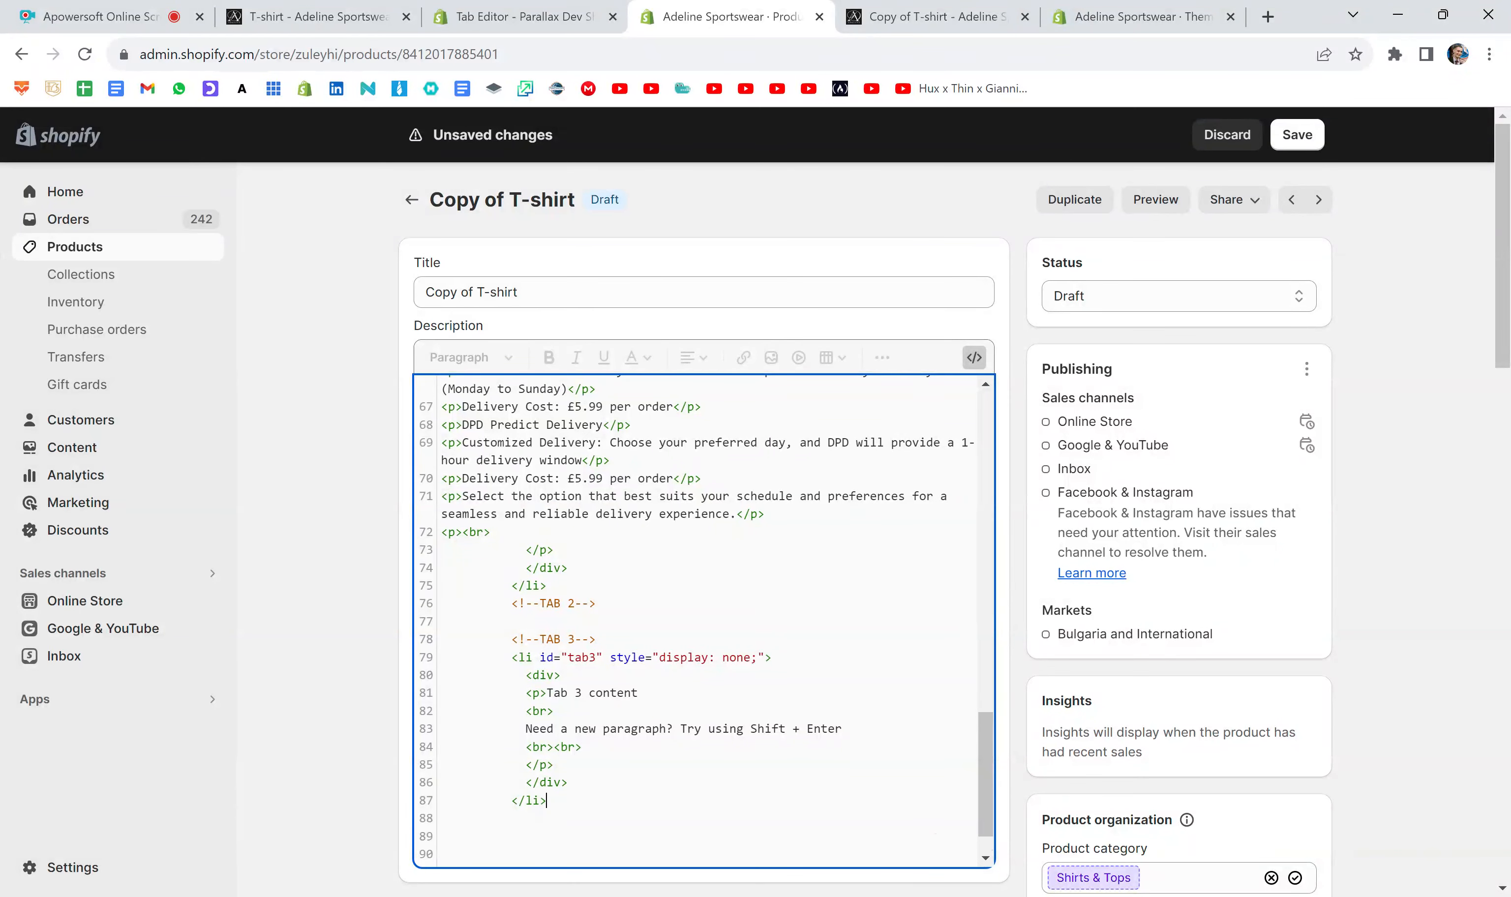
pyautogui.press('Return')
pyautogui.hotkey('ctrl', 'v')
# - Review the tab labels section of the description code and compare it with the Description tab in the product preview
pyautogui.scroll(10, 704, 620)
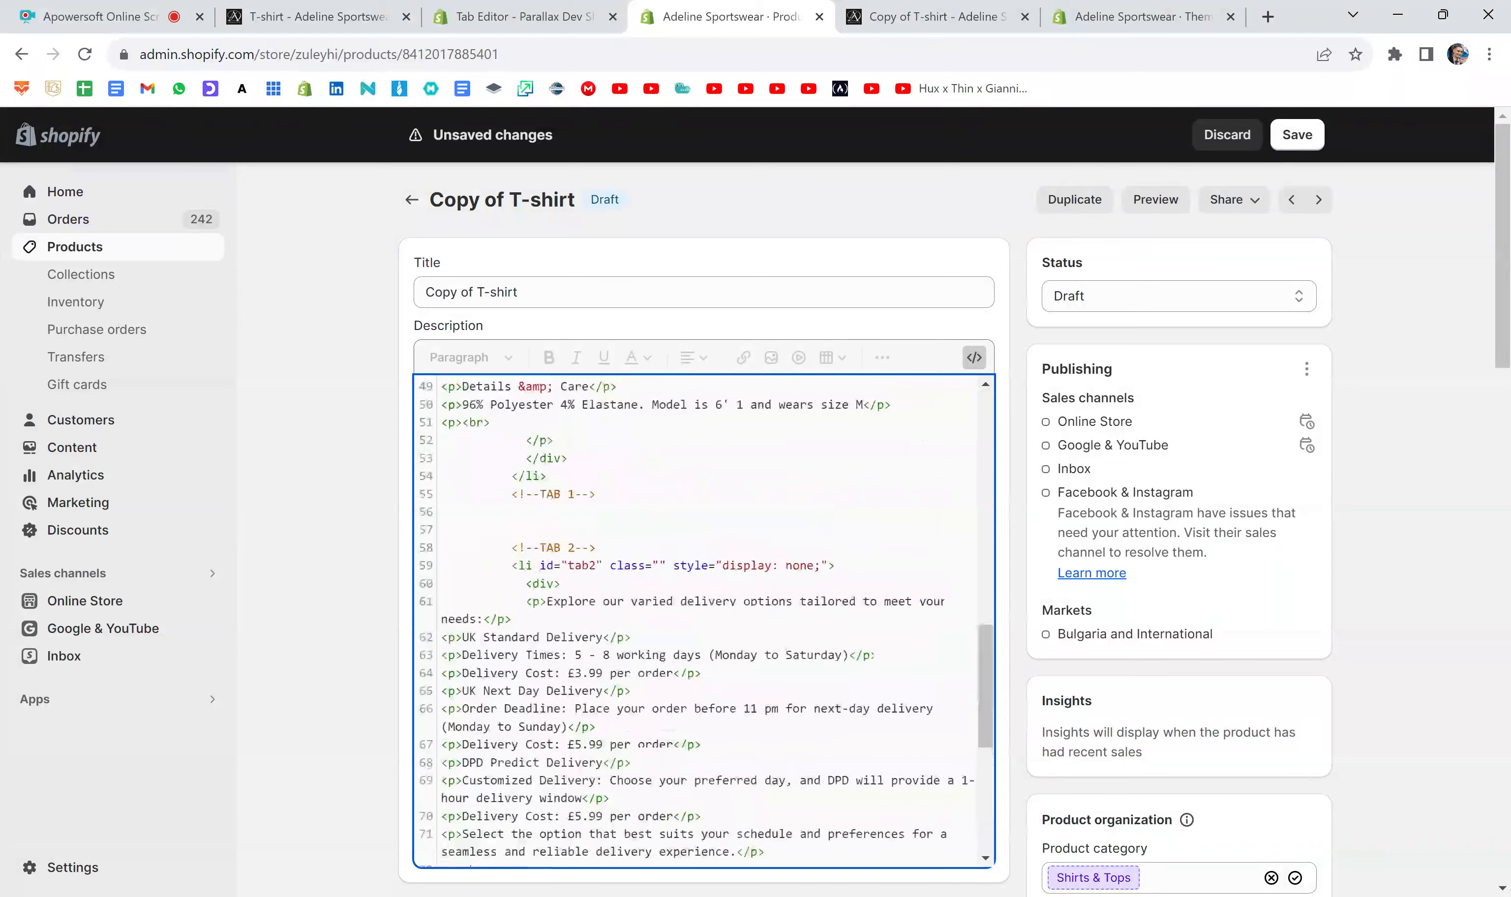
pyautogui.scroll(6, 703, 620)
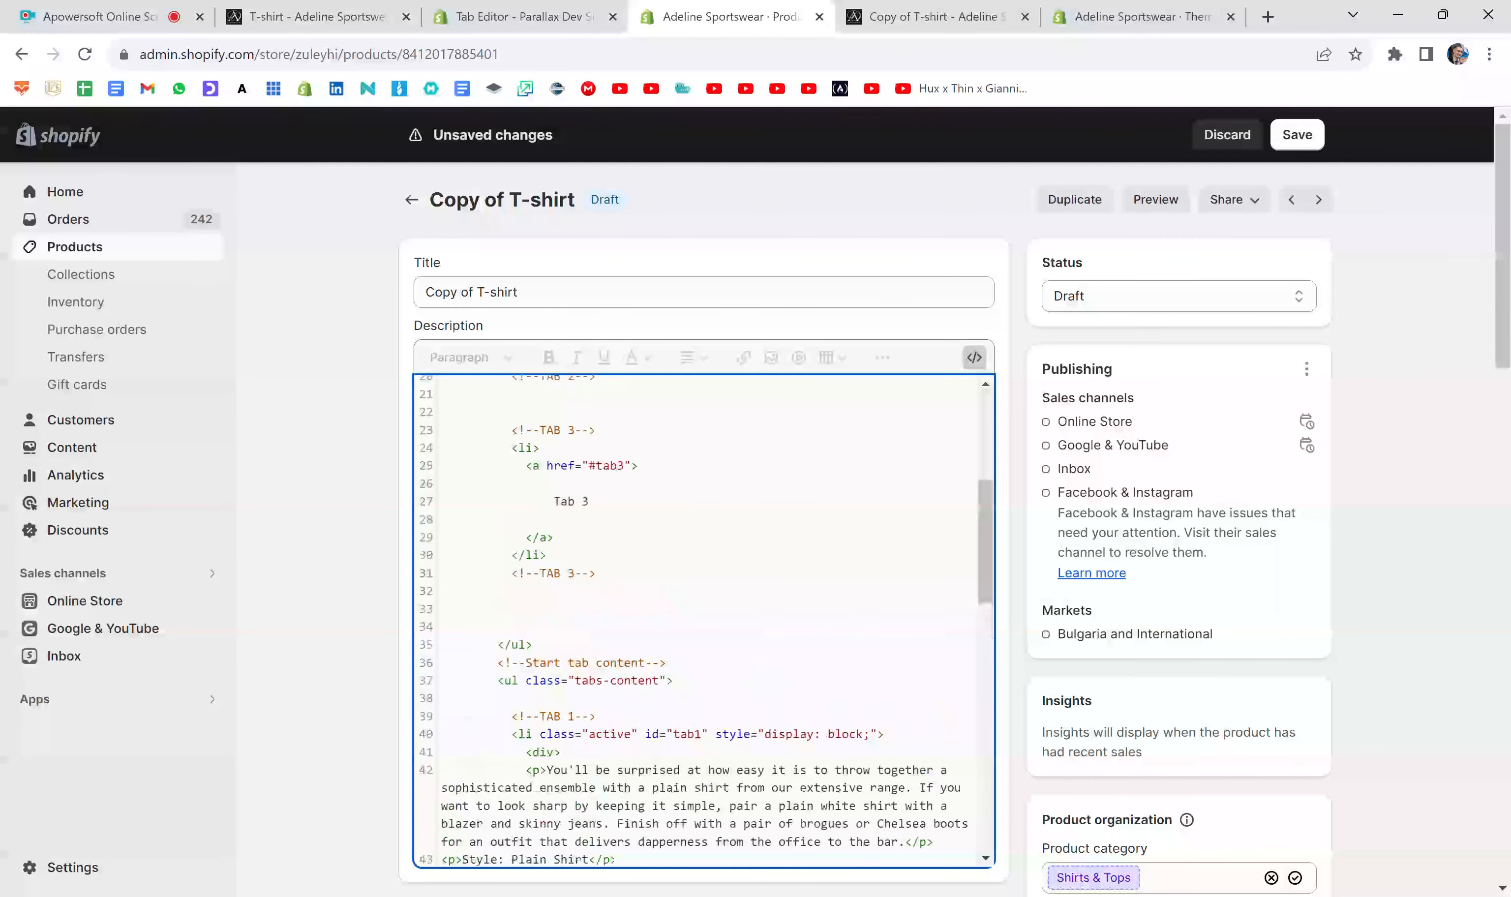
pyautogui.scroll(5, 749, 691)
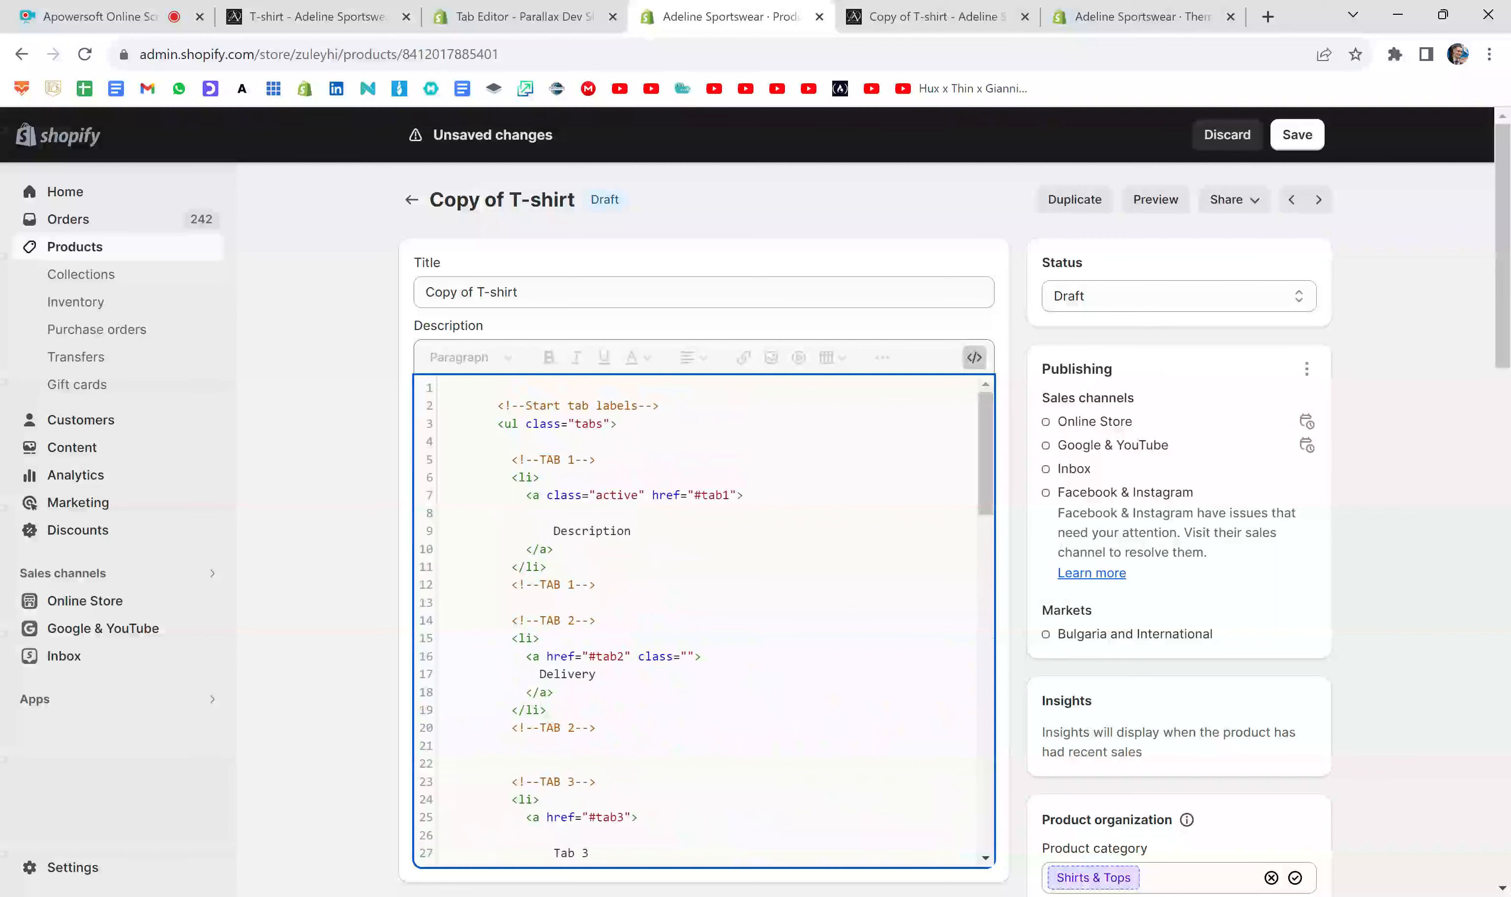
pyautogui.click(898, 13)
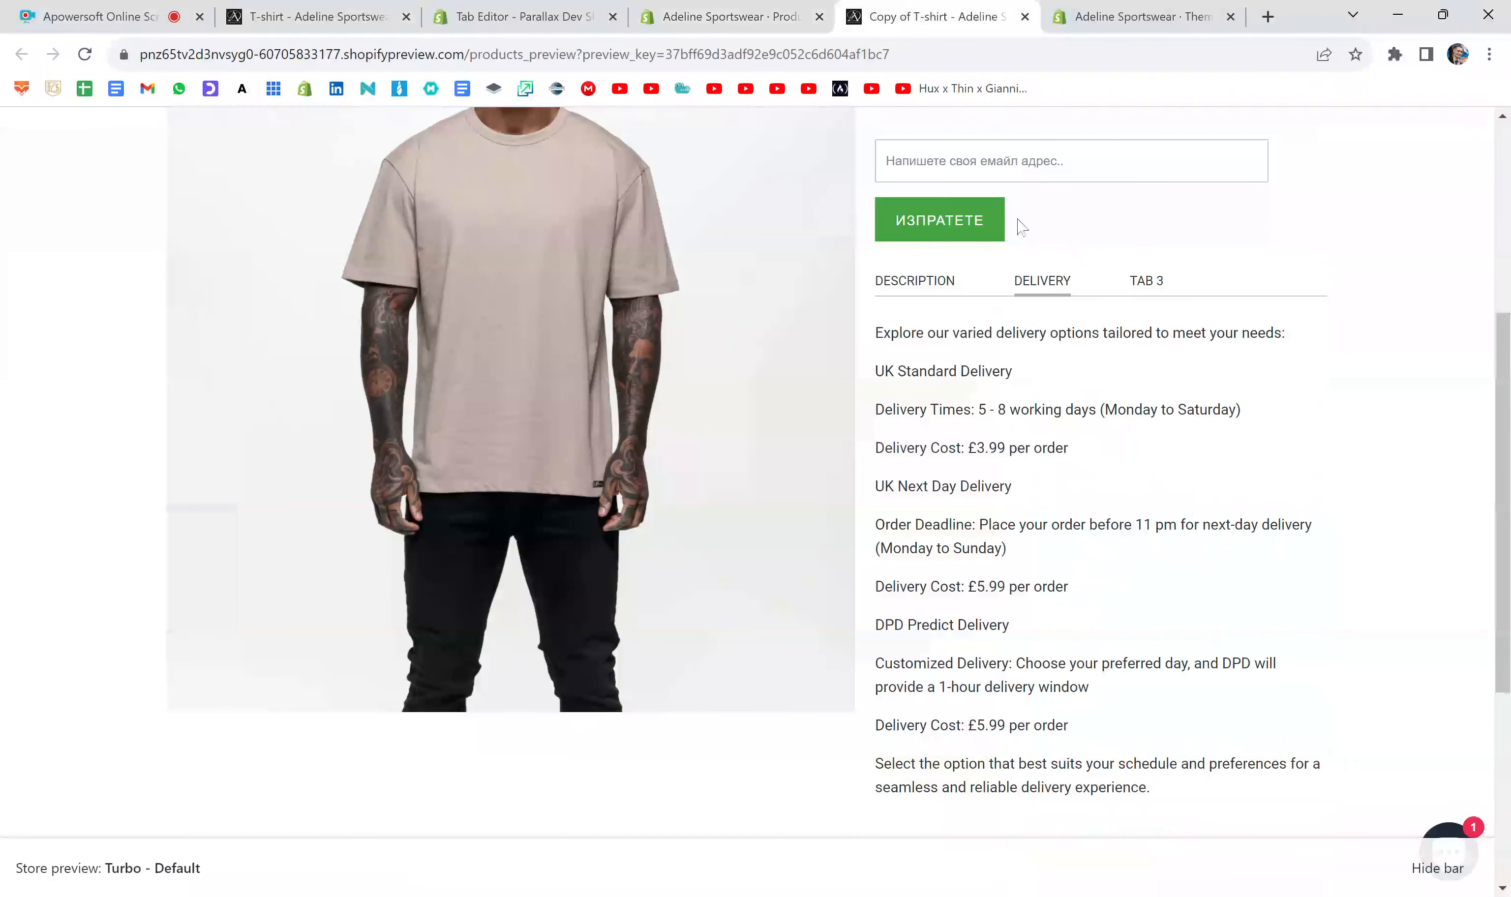
pyautogui.click(910, 280)
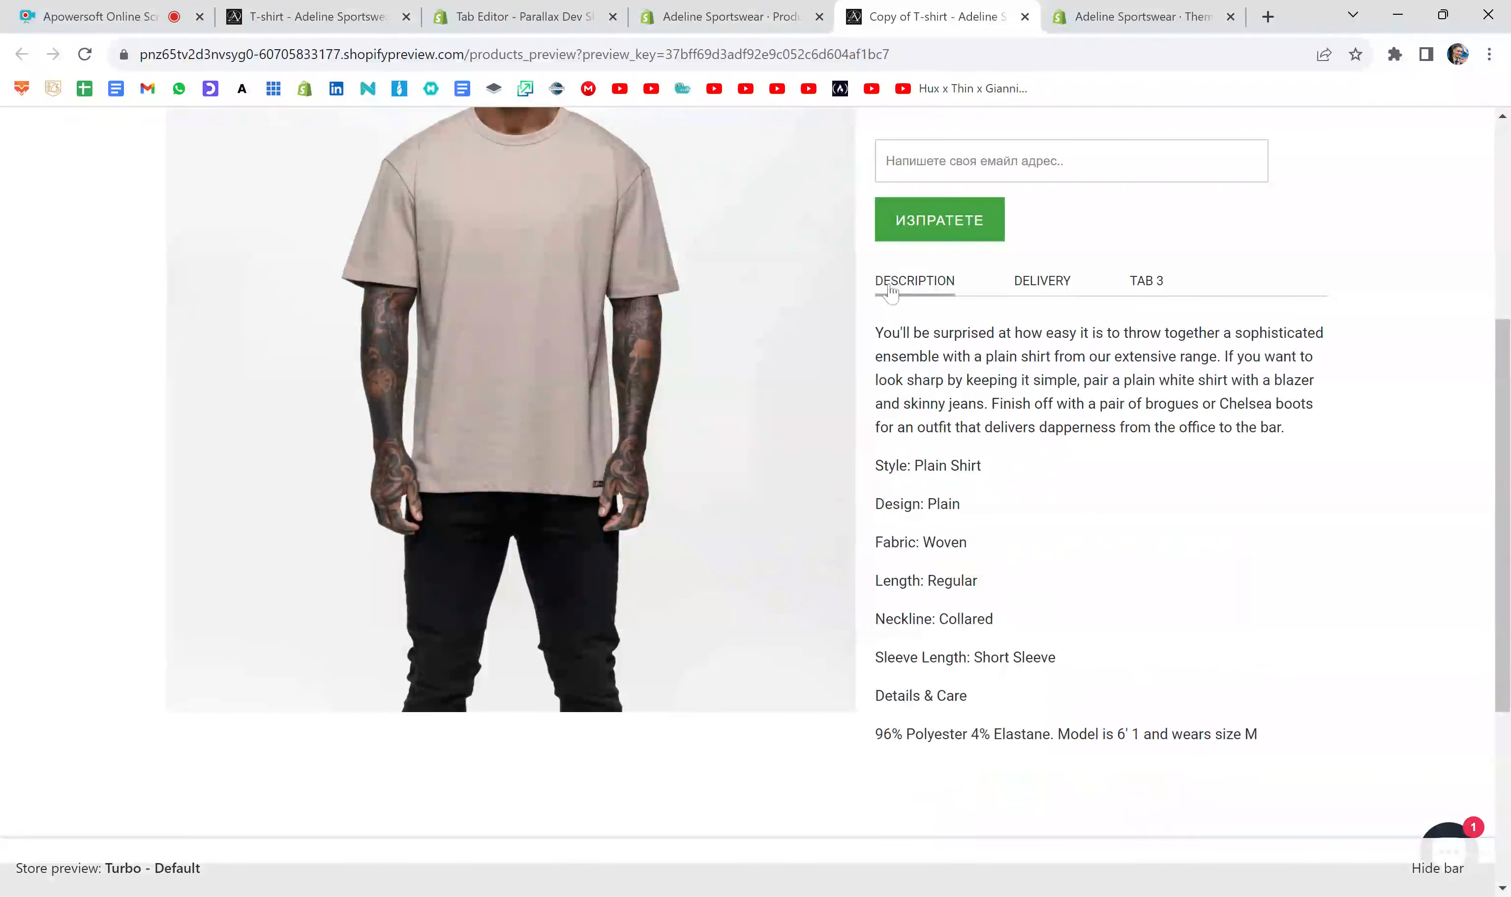
pyautogui.click(730, 17)
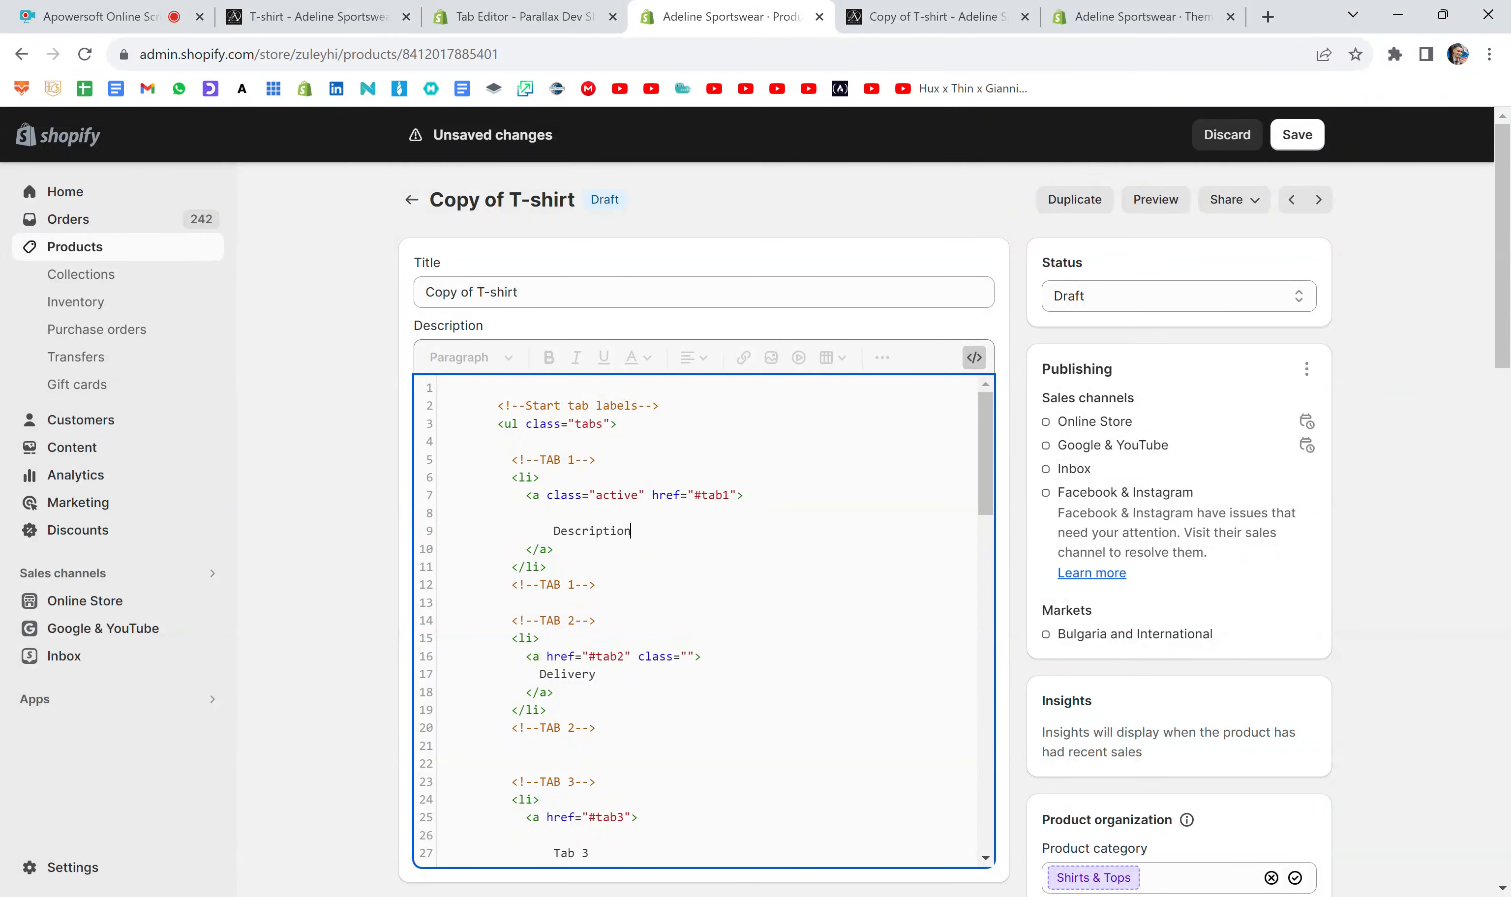
# - Highlight the first tab's label block in the description code and change its label text to "Contact"
pyautogui.moveTo(546, 566); pyautogui.dragTo(441, 458)
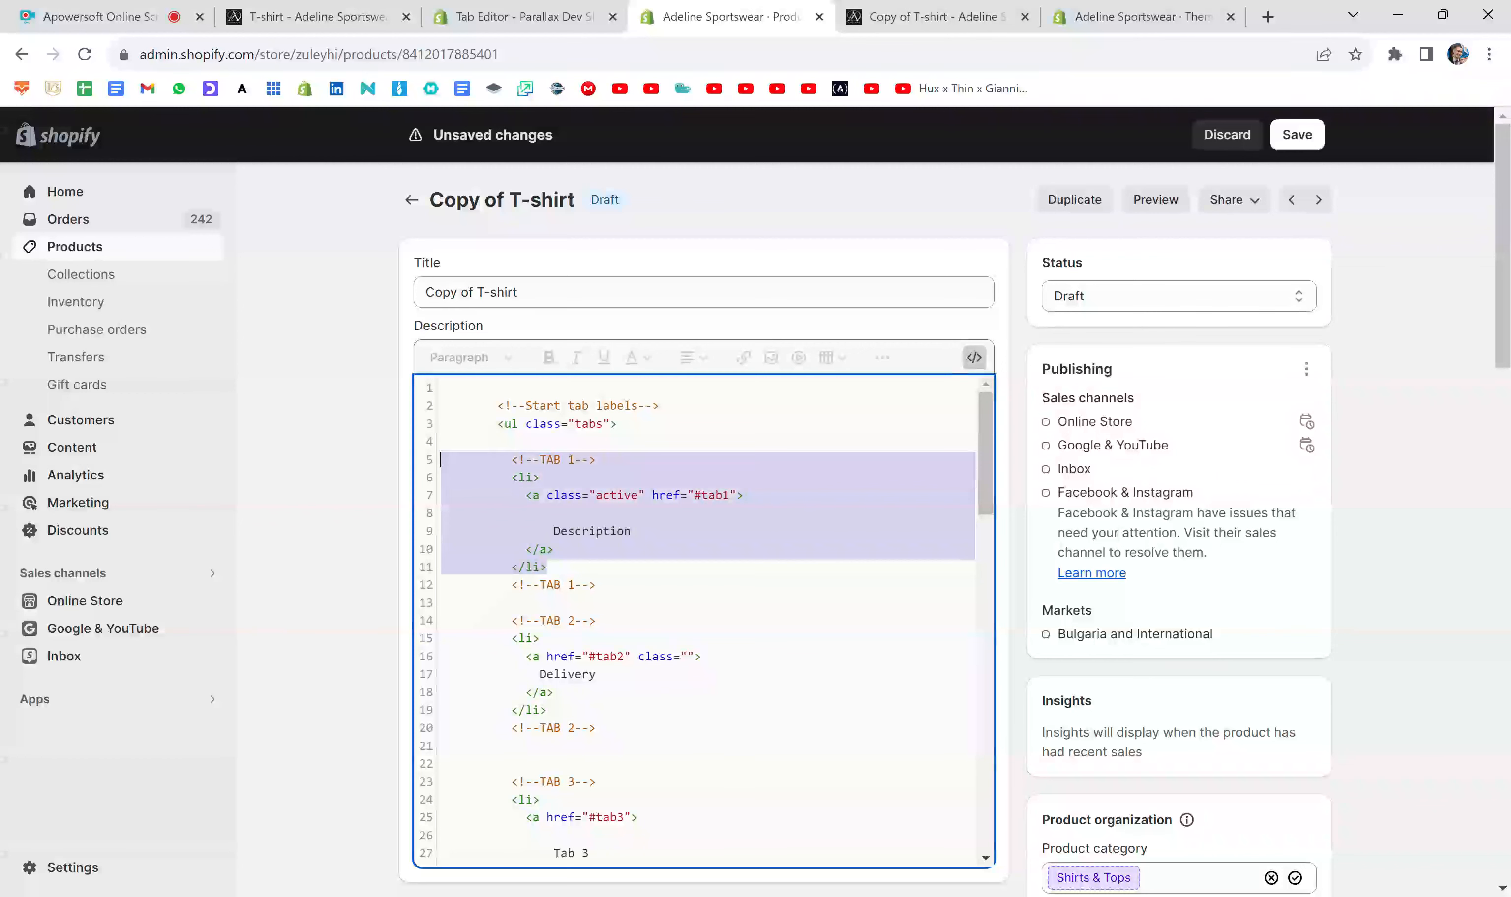
pyautogui.moveTo(546, 566); pyautogui.dragTo(441, 477)
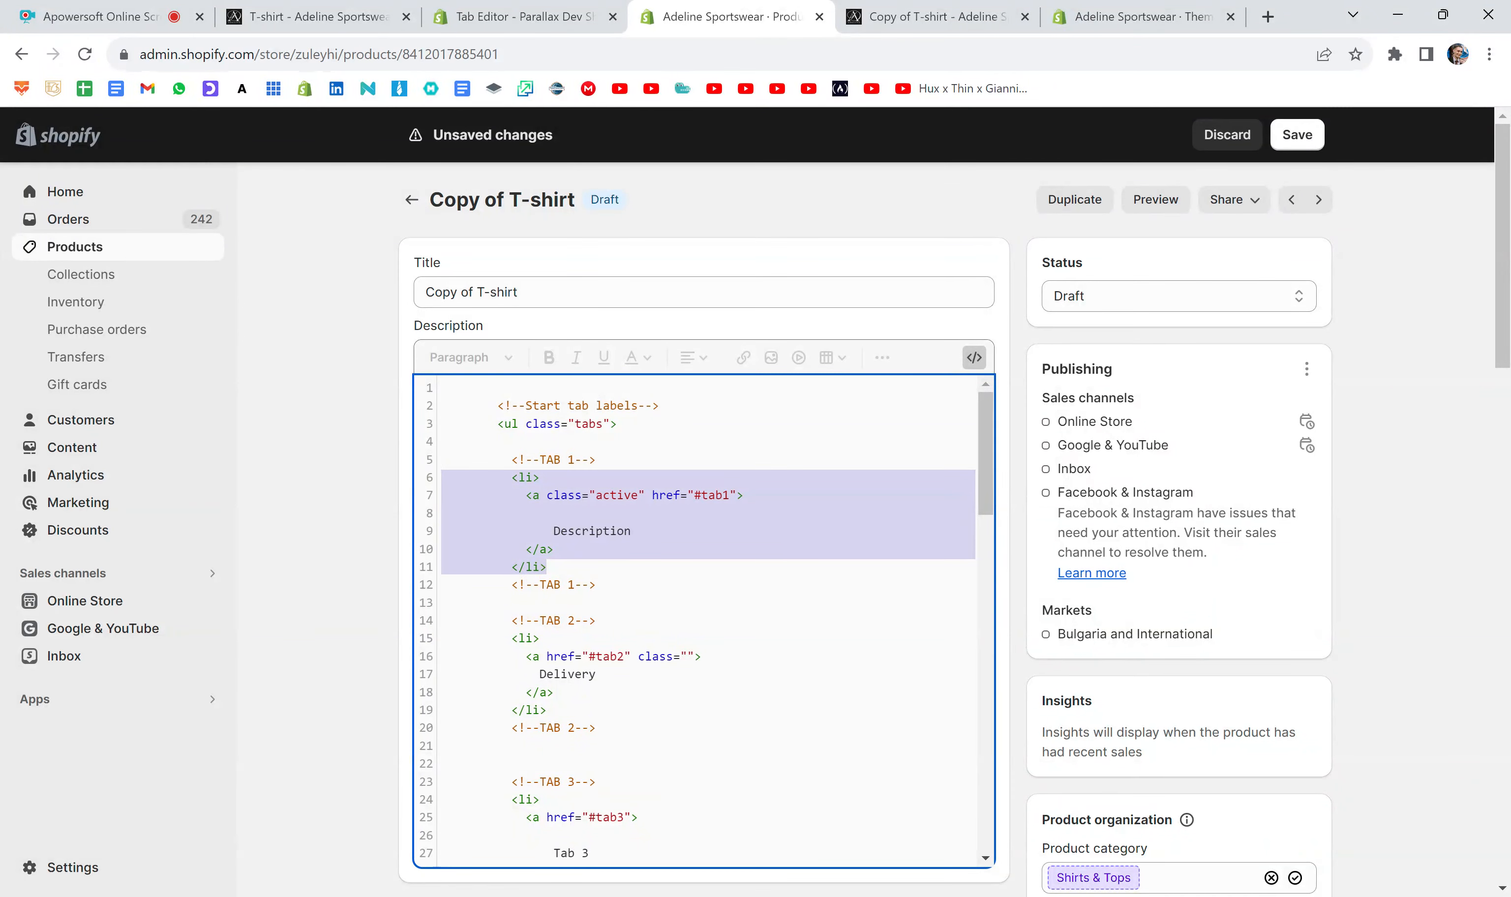
pyautogui.click(632, 531)
pyautogui.press('BackSpace')
pyautogui.press('BackSpace')
pyautogui.press('BackSpace')
pyautogui.press('BackSpace')
pyautogui.press('BackSpace')
pyautogui.press('BackSpace')
pyautogui.press('BackSpace')
pyautogui.press('BackSpace')
pyautogui.press('BackSpace')
pyautogui.press('BackSpace')
pyautogui.press('BackSpace')
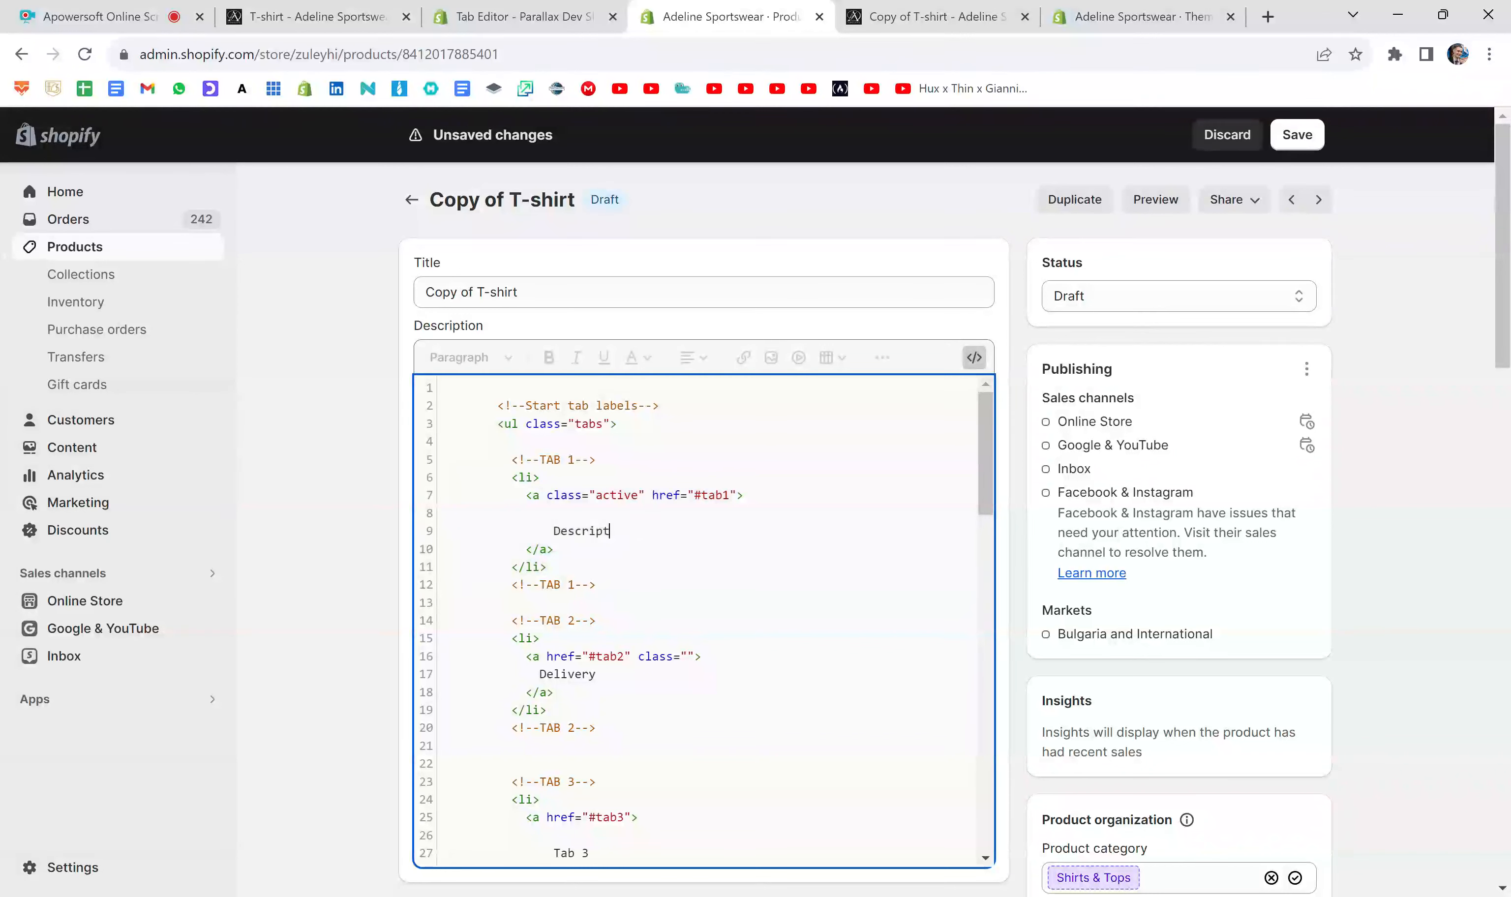
pyautogui.write('Contact')
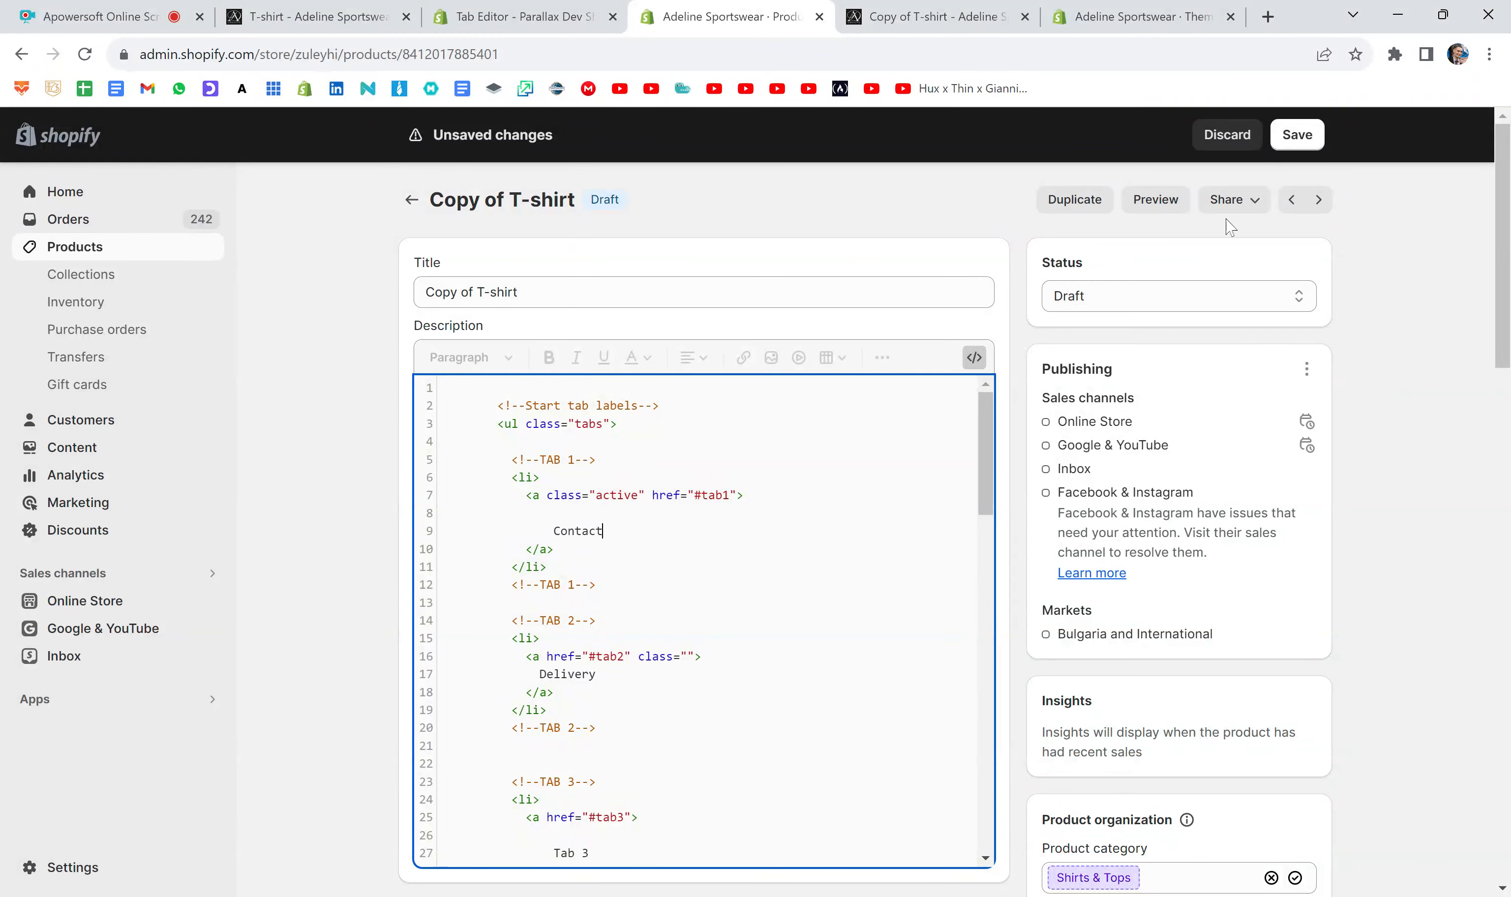
# - Save the product, check the first tab's label in a fresh preview, and return to the product editor
pyautogui.click(1297, 135)
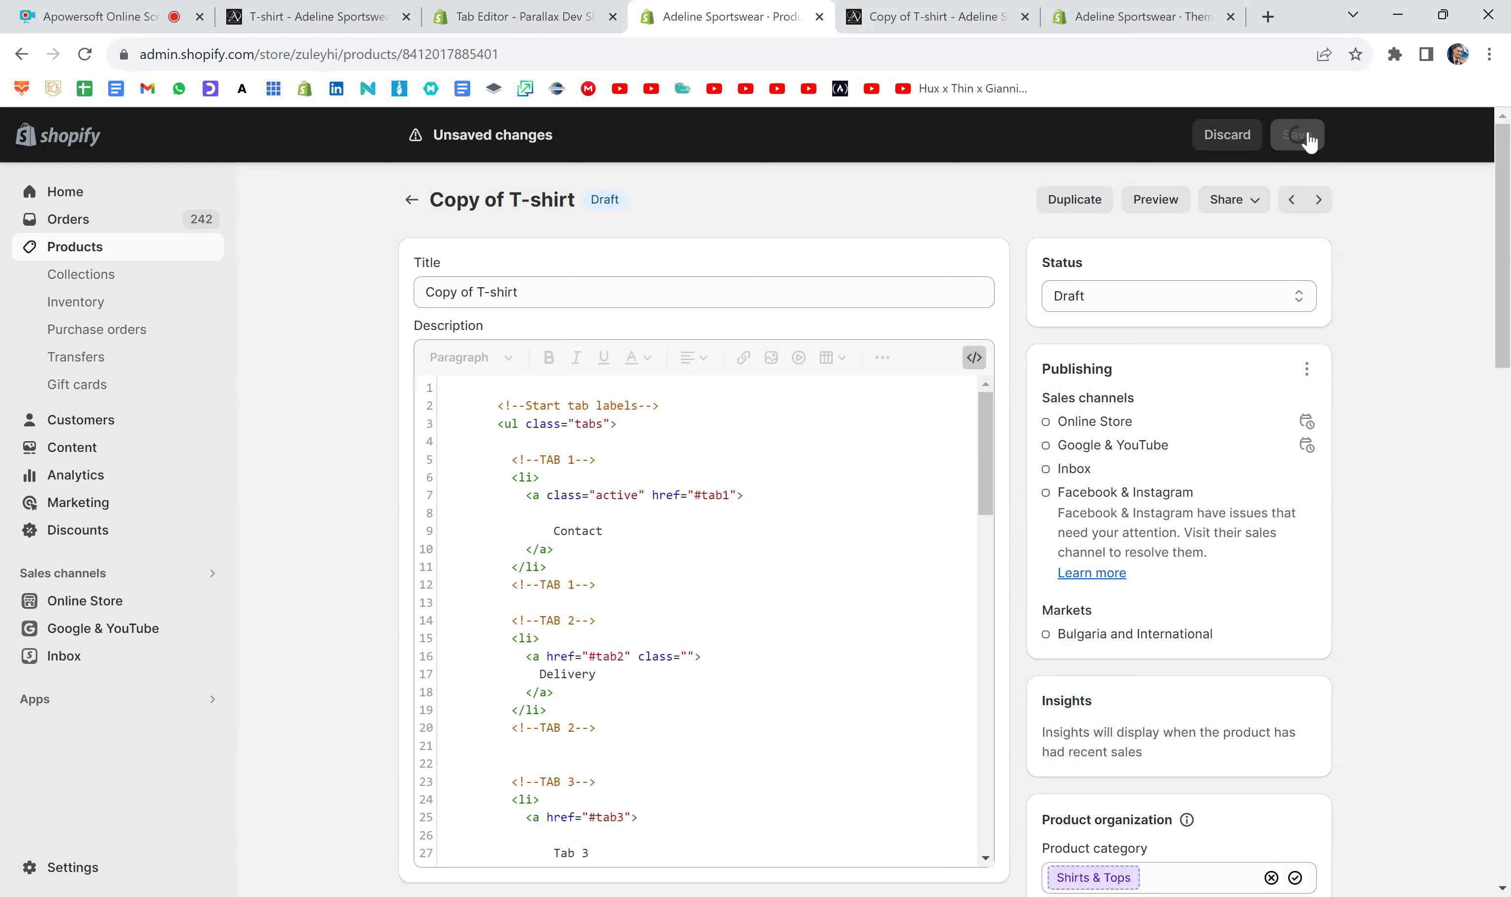
pyautogui.click(1023, 17)
pyautogui.click(1168, 203)
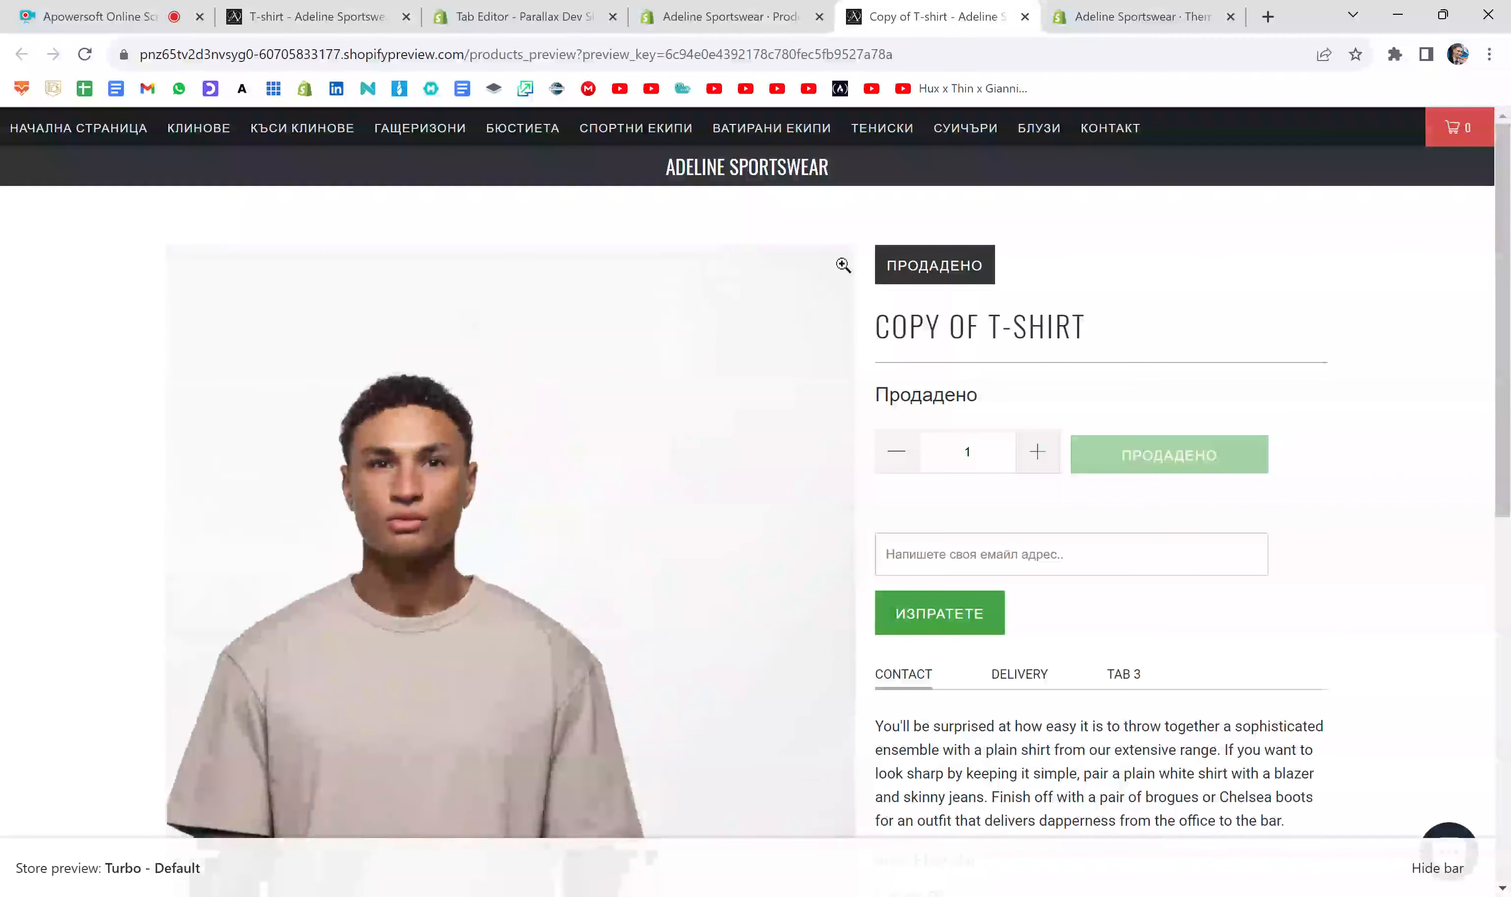
pyautogui.scroll(-4, 978, 239)
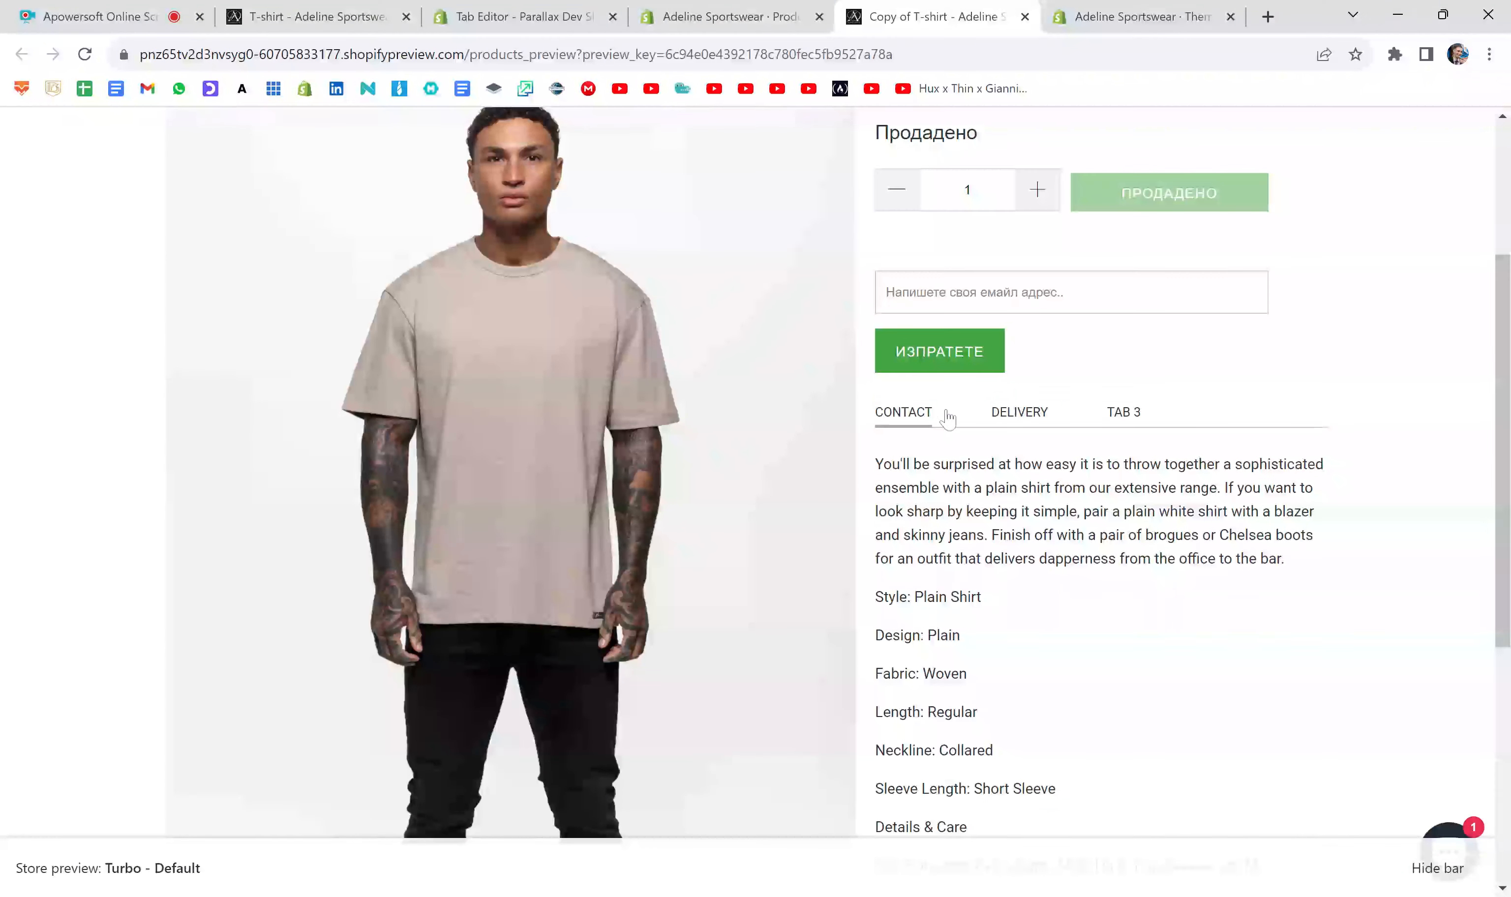
pyautogui.click(733, 18)
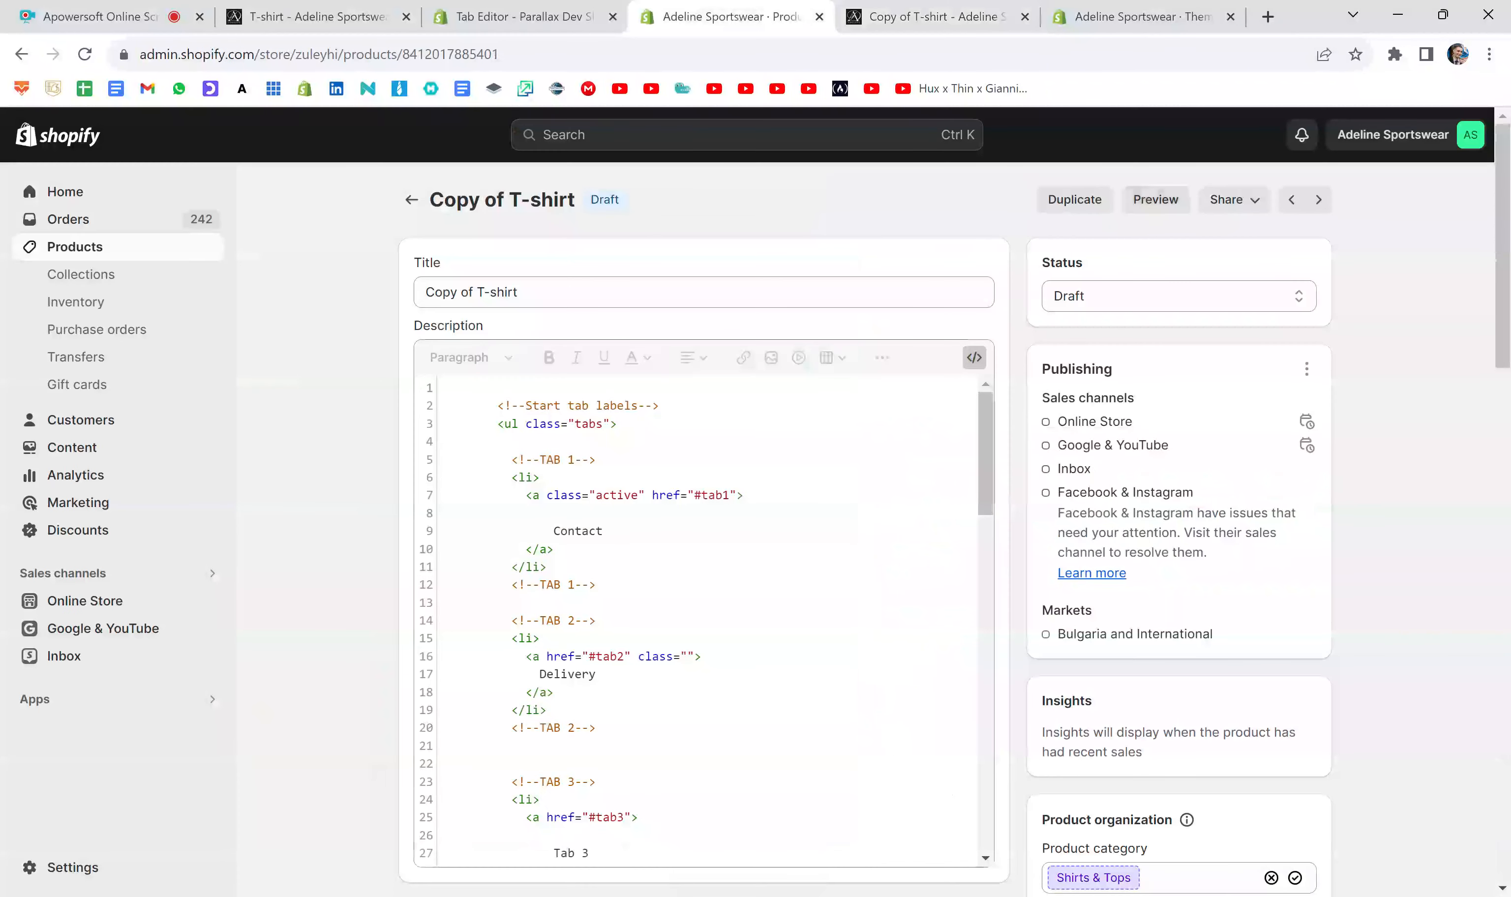
# - Set the first tab's label text to "Description" and save the product
pyautogui.click(604, 531)
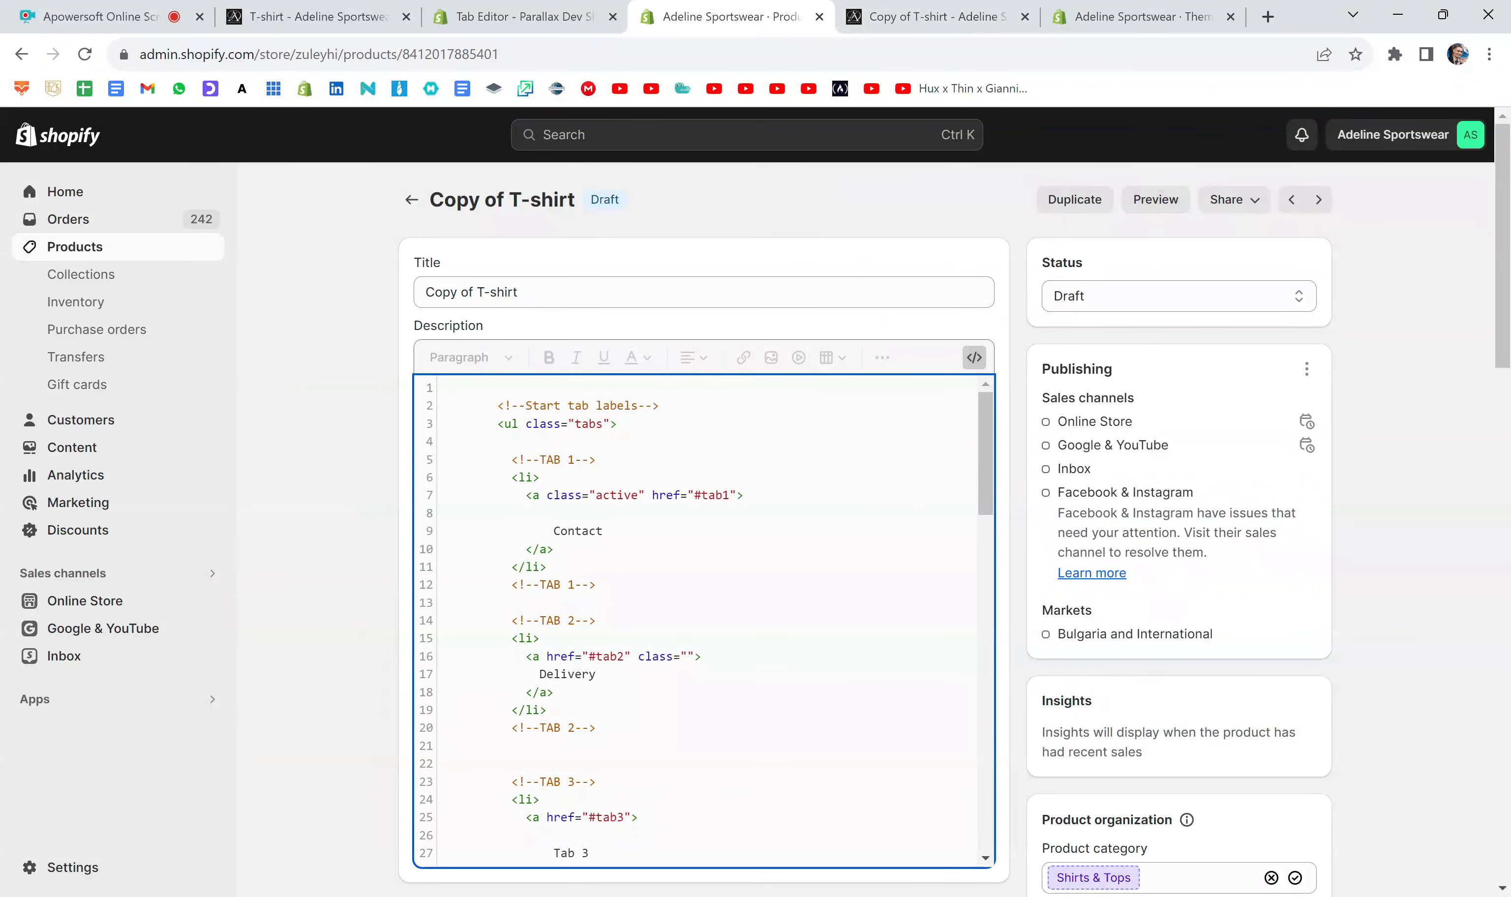
pyautogui.press('BackSpace')
pyautogui.press('BackSpace')
pyautogui.press('BackSpace')
pyautogui.press('BackSpace')
pyautogui.press('BackSpace')
pyautogui.press('BackSpace')
pyautogui.press('BackSpace')
pyautogui.write('Description')
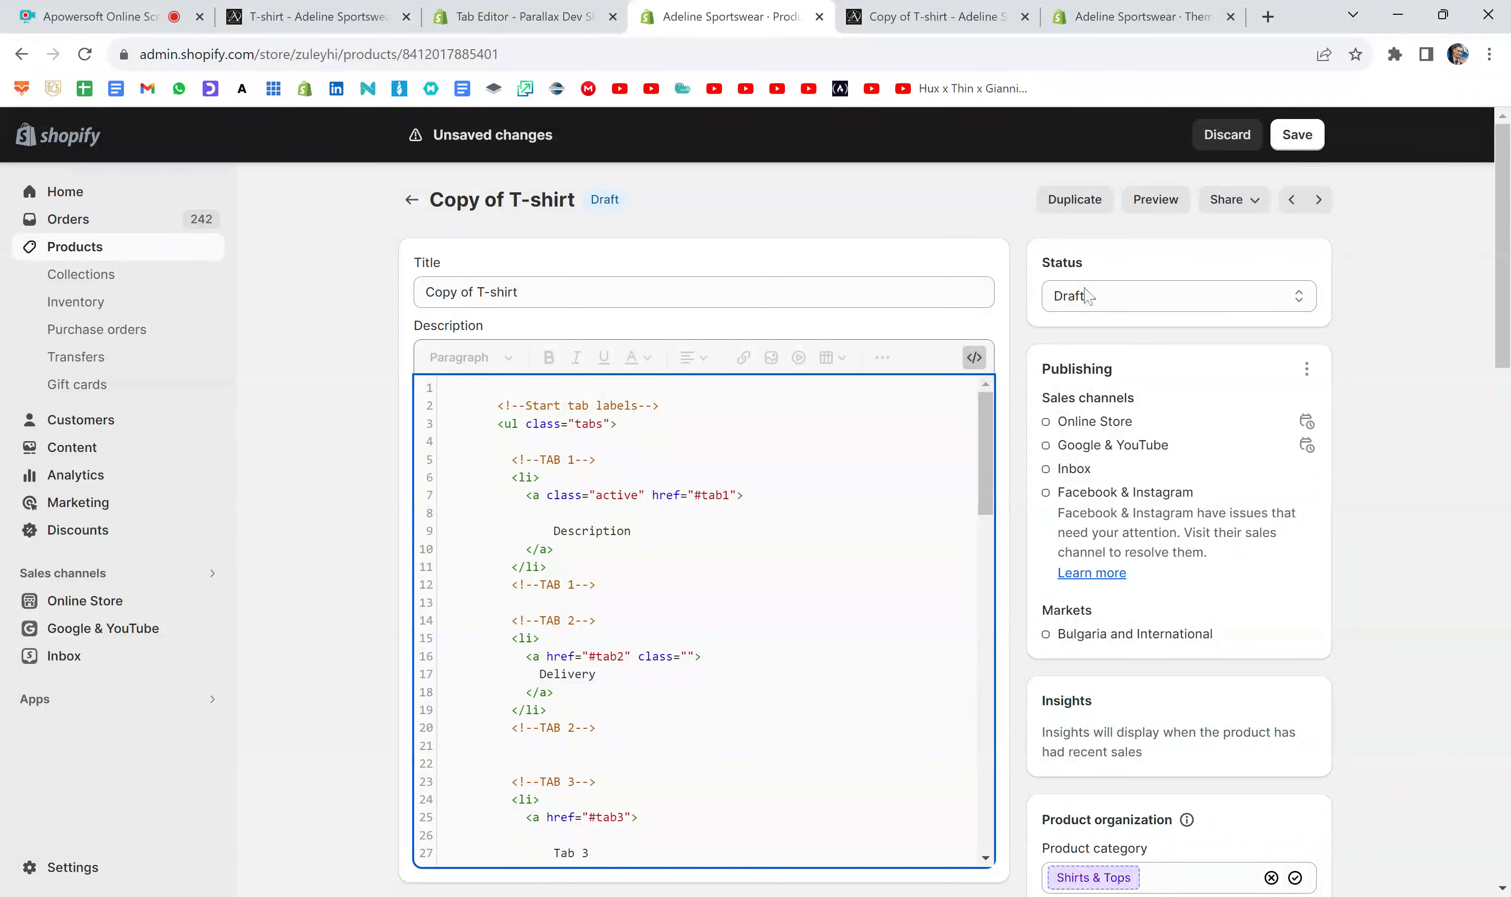
pyautogui.click(1296, 136)
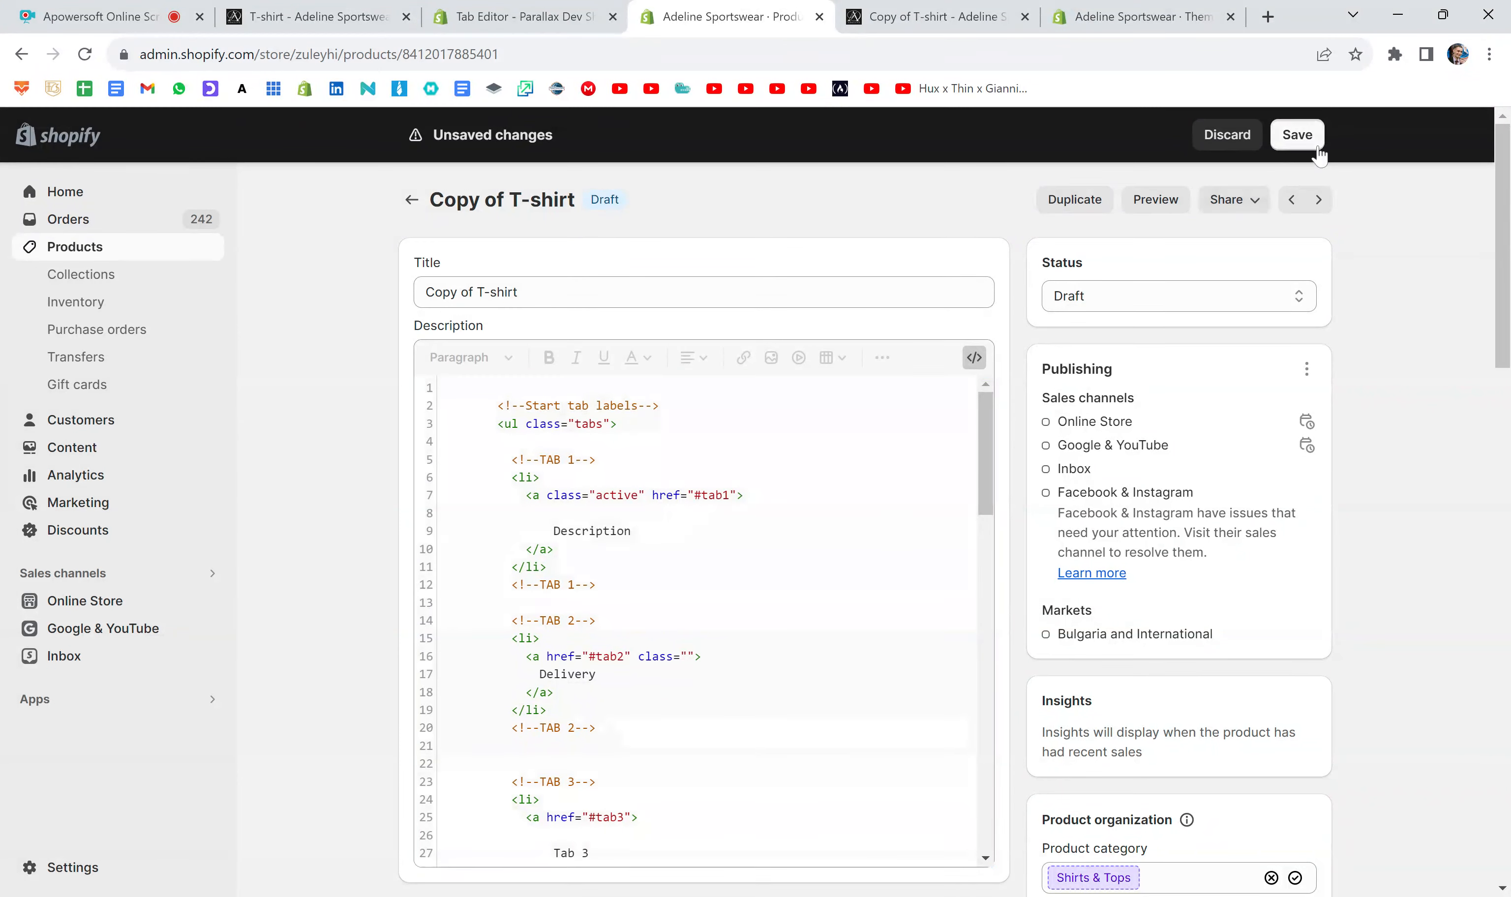
# - Replace the old product preview with a fresh one, check the first tab's label, and close the preview
pyautogui.click(1024, 17)
pyautogui.click(1165, 200)
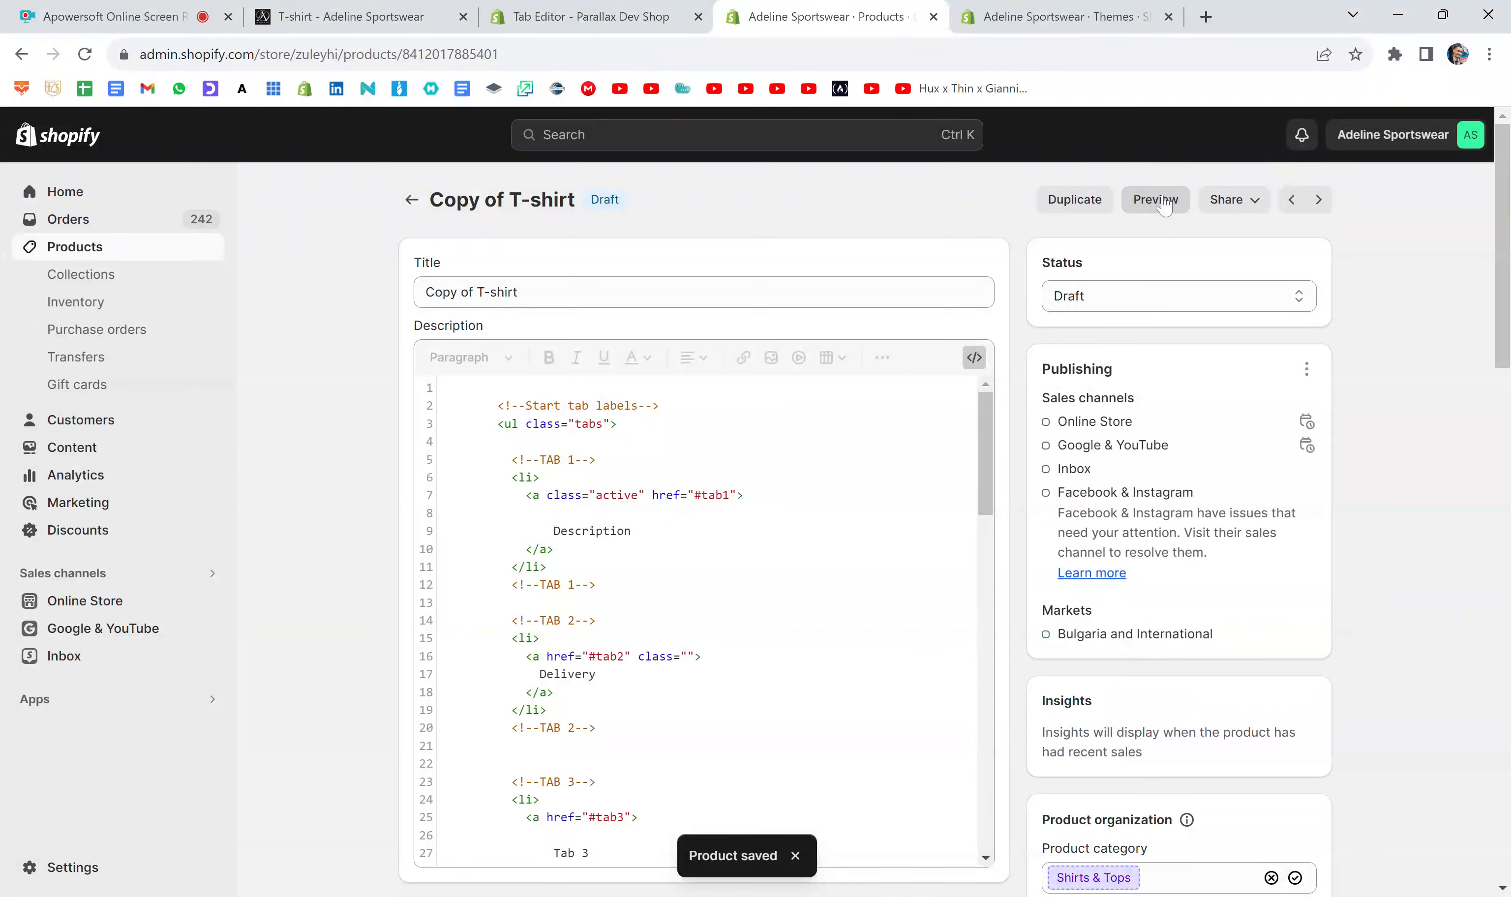
pyautogui.scroll(-4, 934, 429)
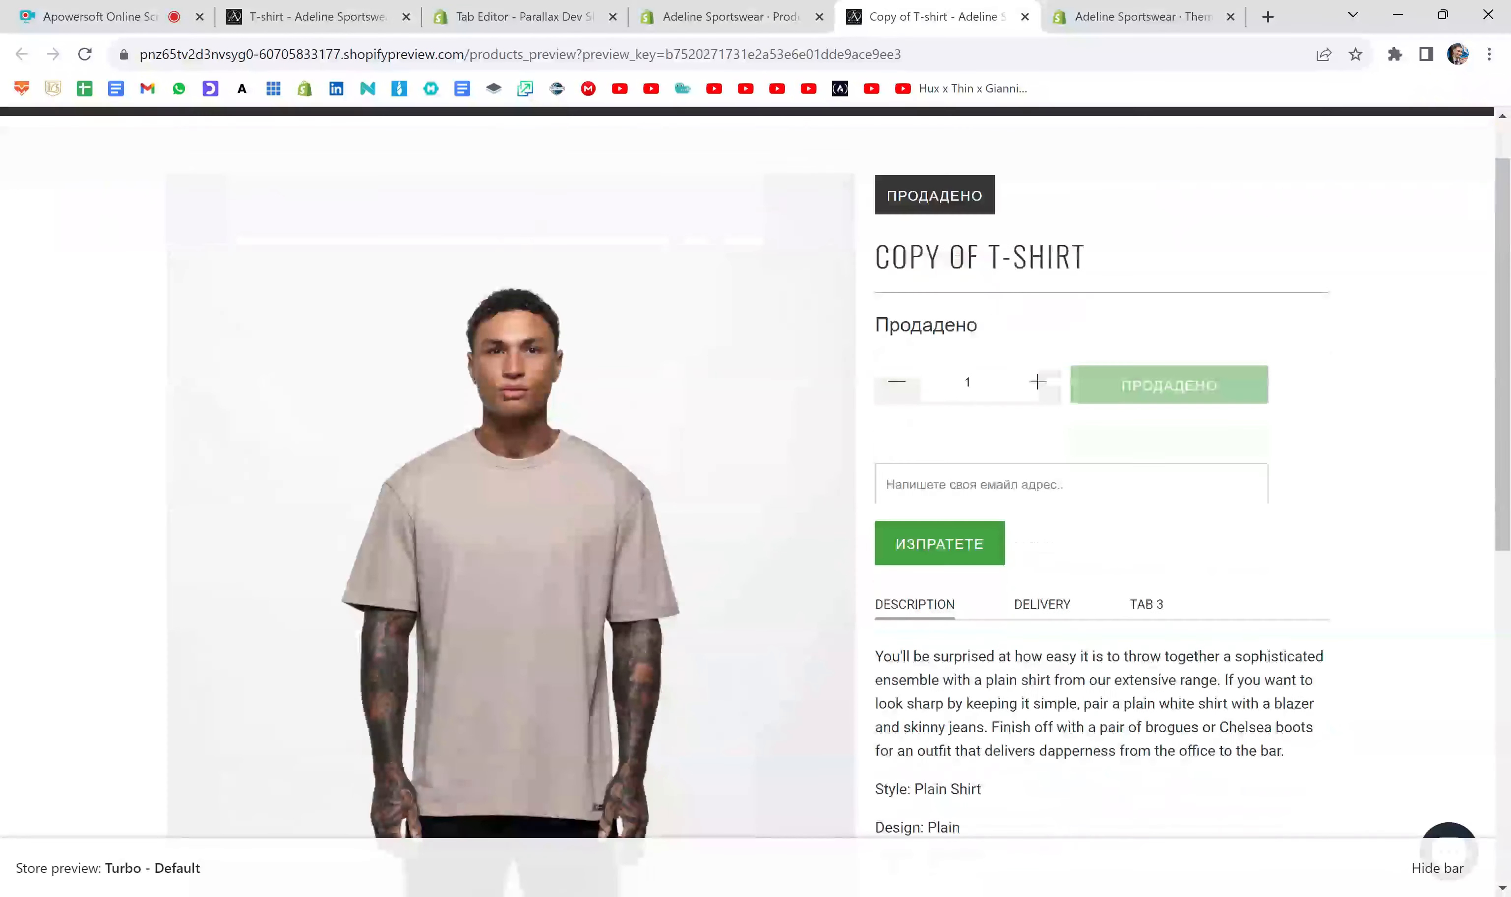
pyautogui.click(1024, 17)
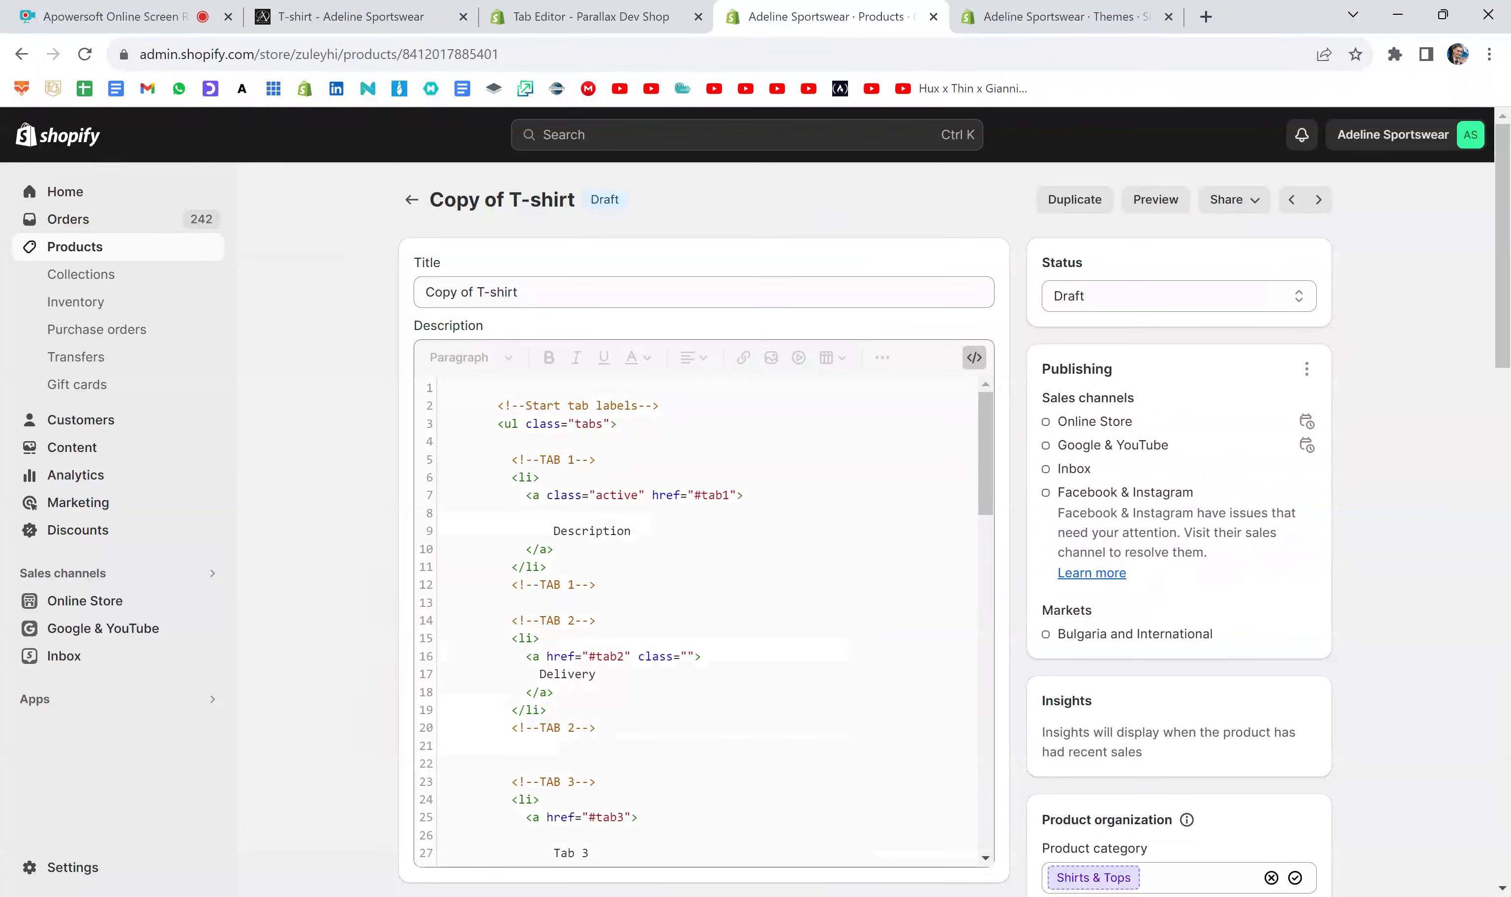
# - Highlight the whole TAB 1 content block in the description code and the text "96% Polyester 4% Elastane." within it
pyautogui.scroll(-15, 771, 508)
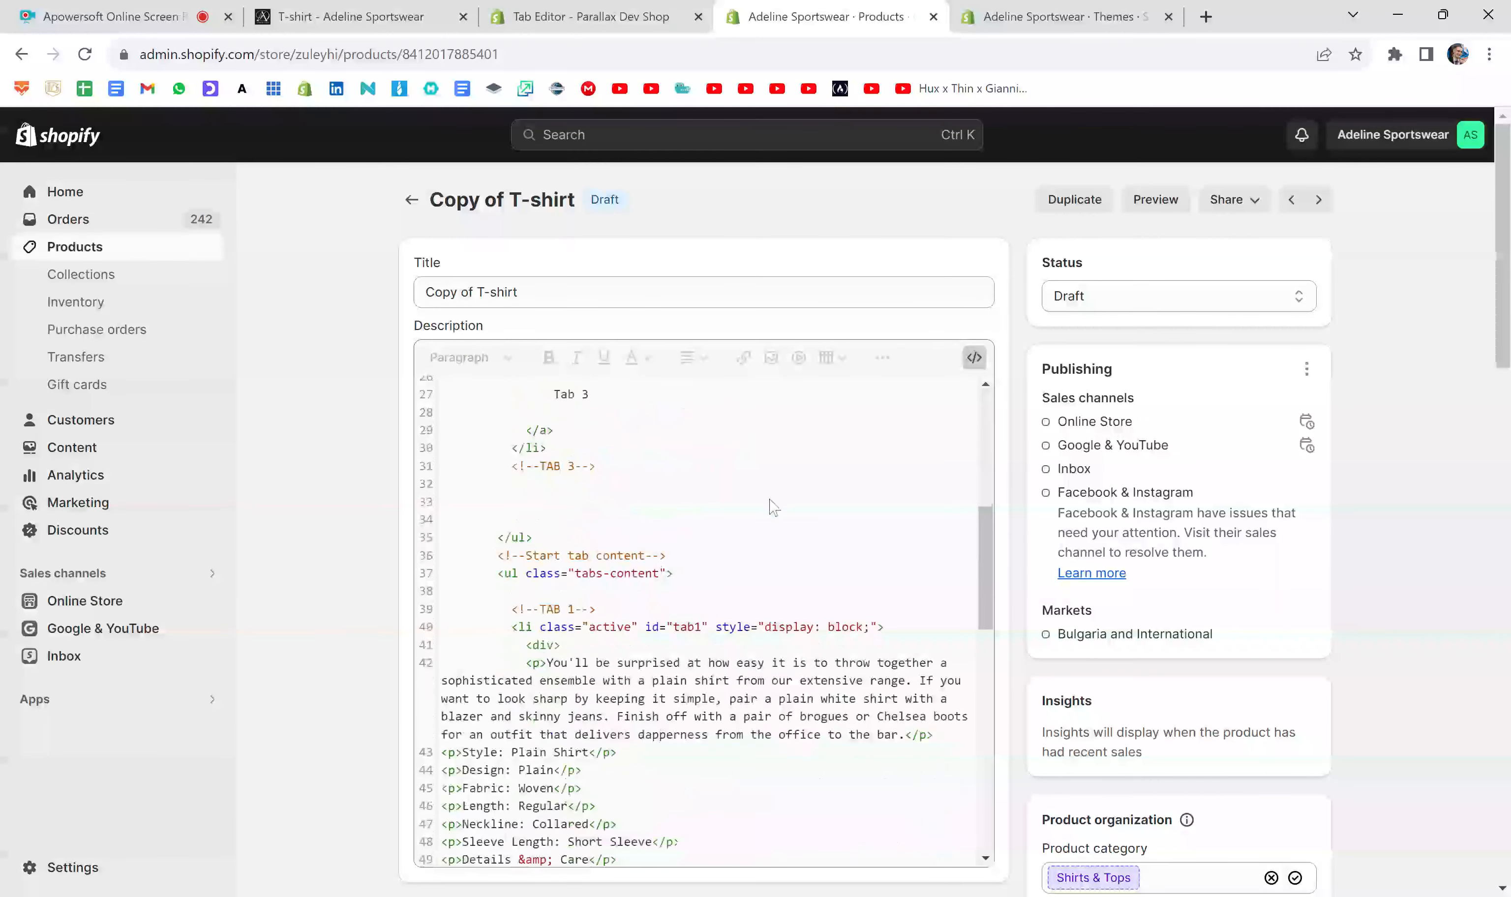
pyautogui.scroll(1, 771, 508)
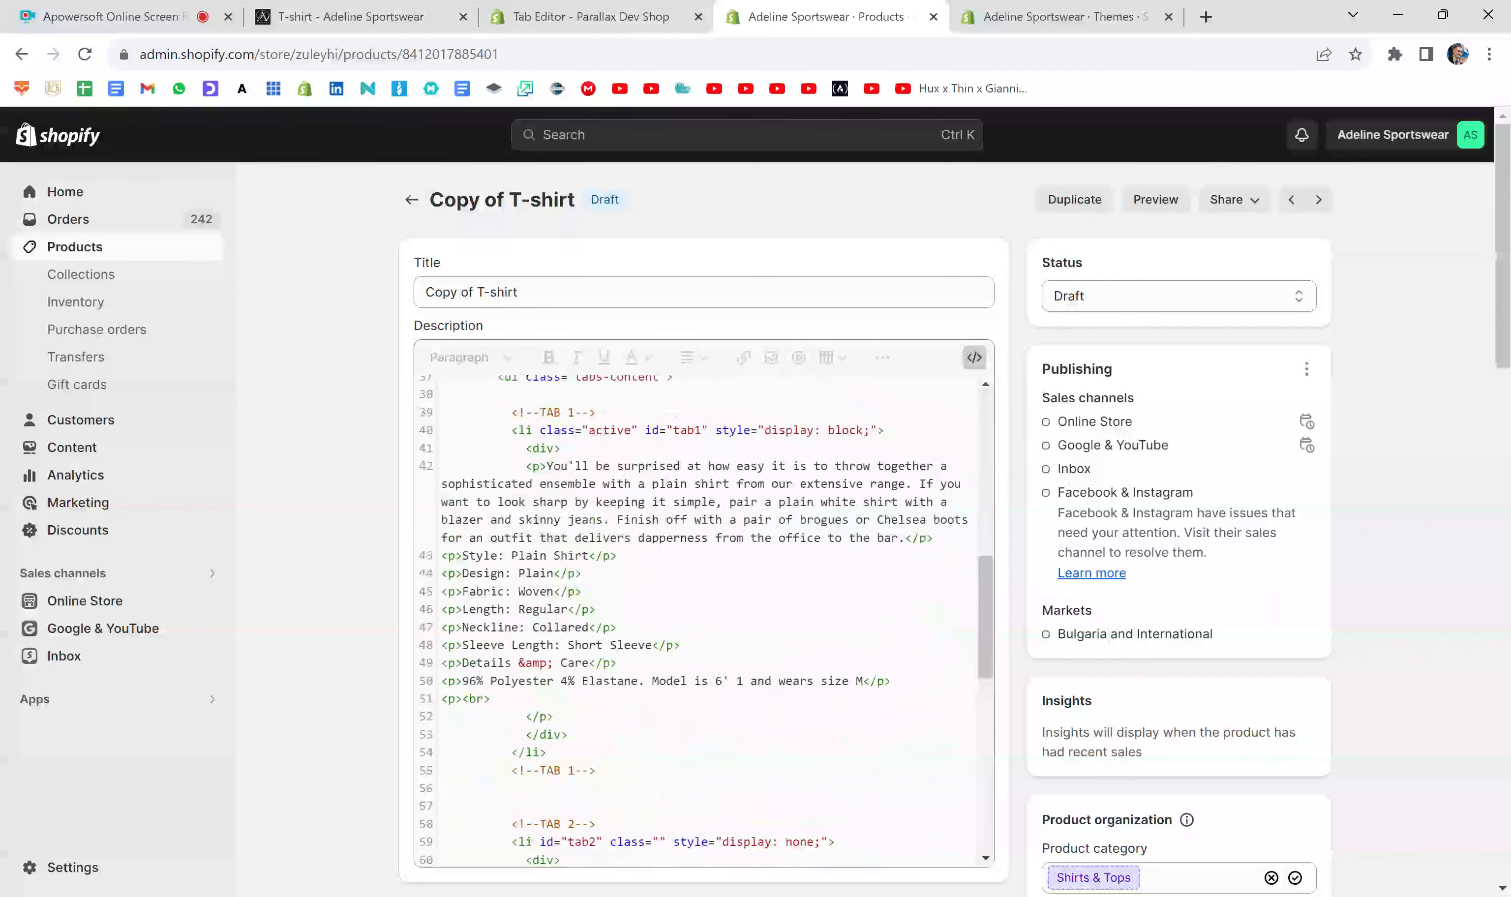
pyautogui.moveTo(511, 412); pyautogui.dragTo(596, 770)
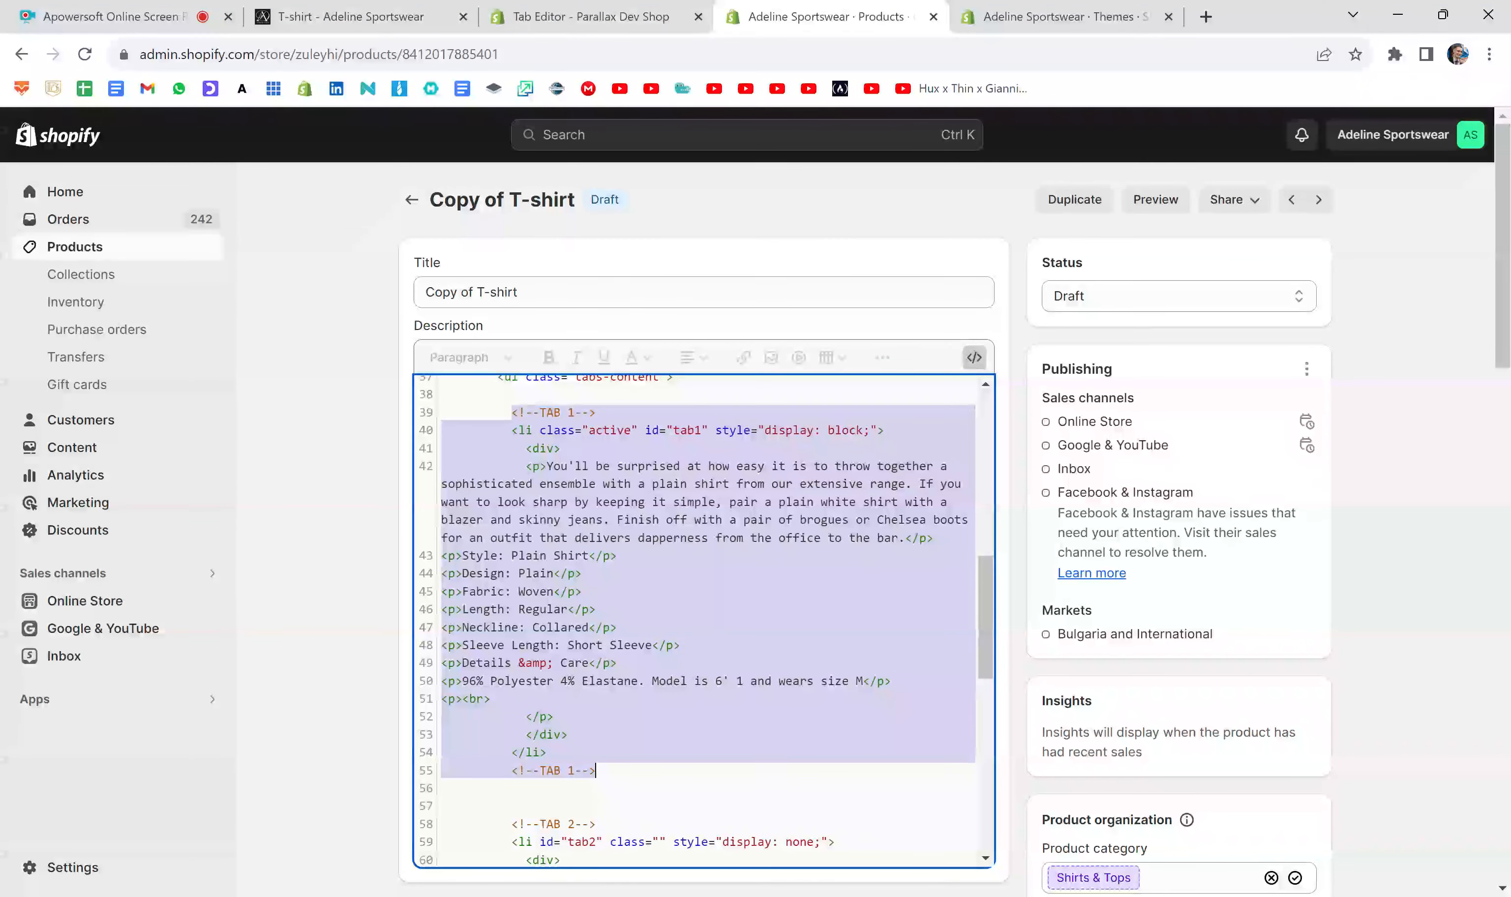
pyautogui.click(490, 573)
pyautogui.moveTo(462, 680); pyautogui.dragTo(652, 680)
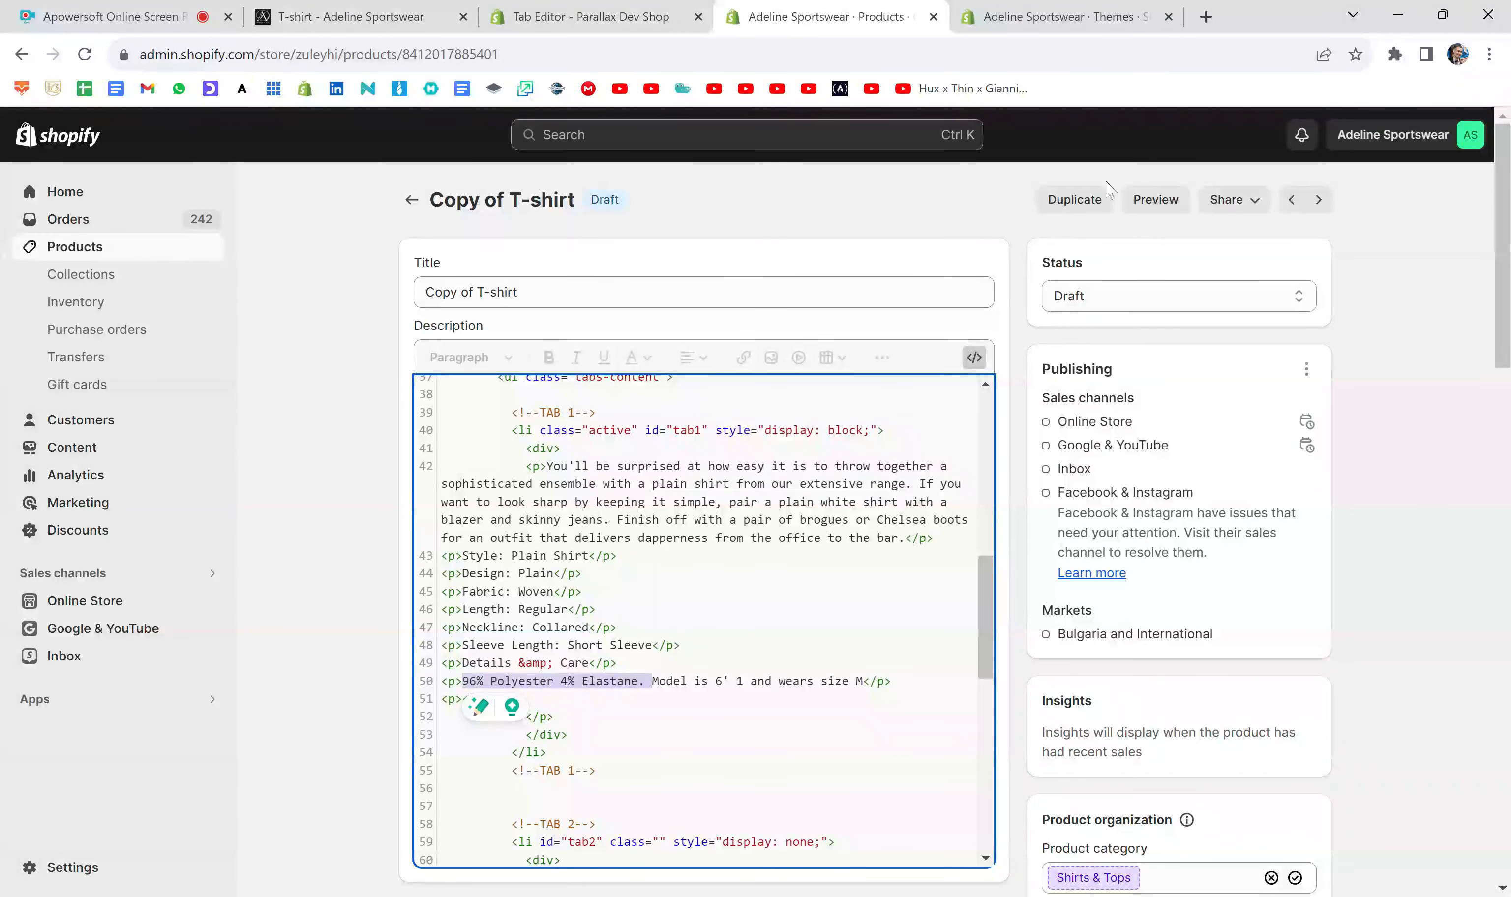
# - Preview the product, find the line "96% Polyester 4% Elastane." in the first tab's content, and return to the product editor
pyautogui.click(1155, 200)
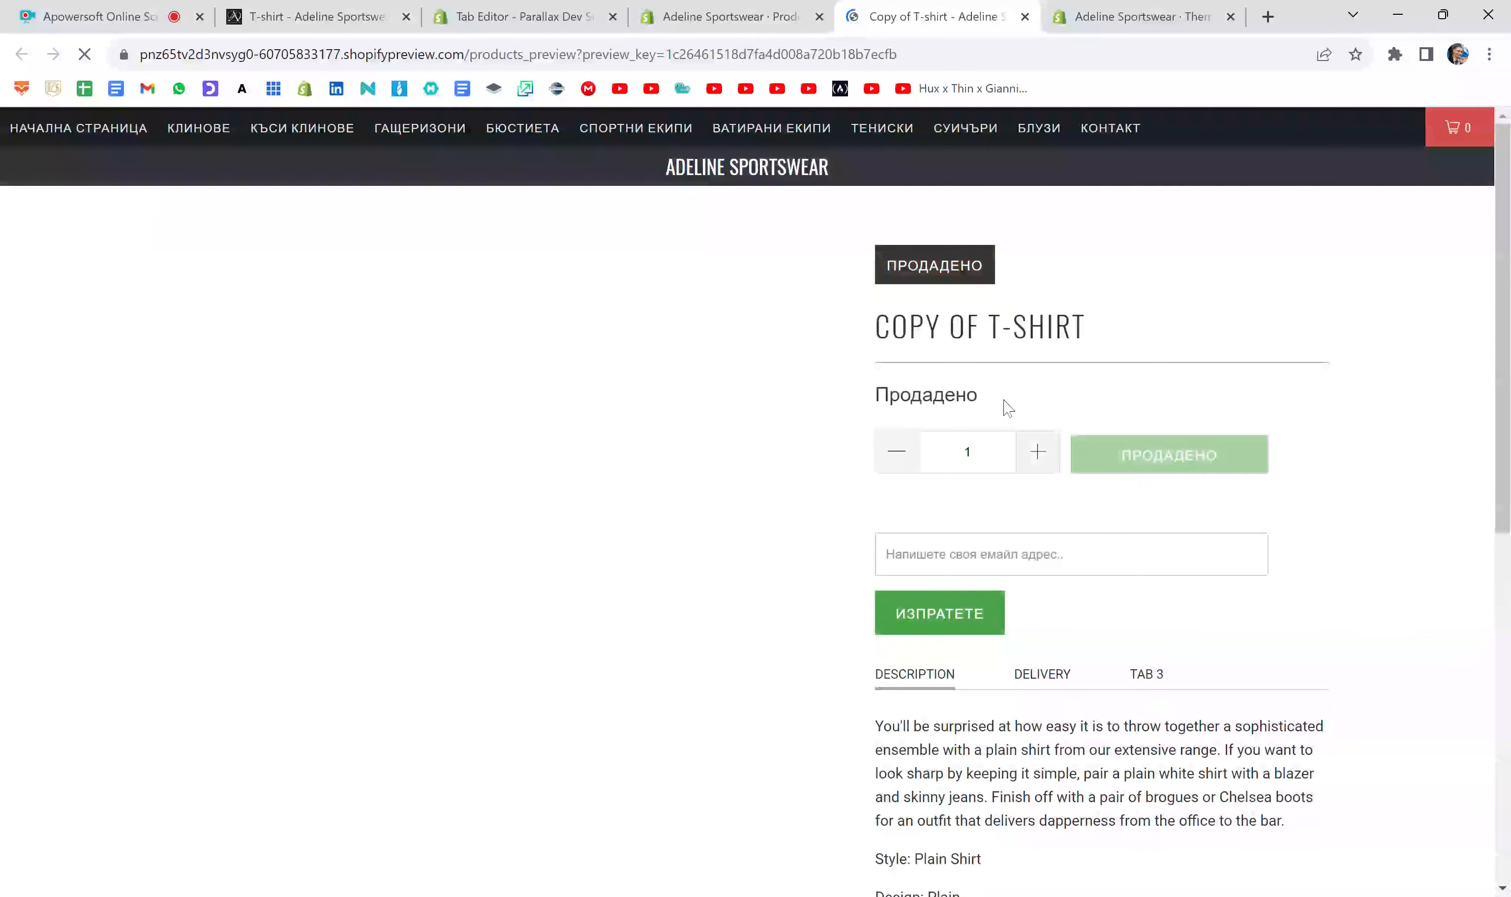
pyautogui.scroll(-10, 1007, 407)
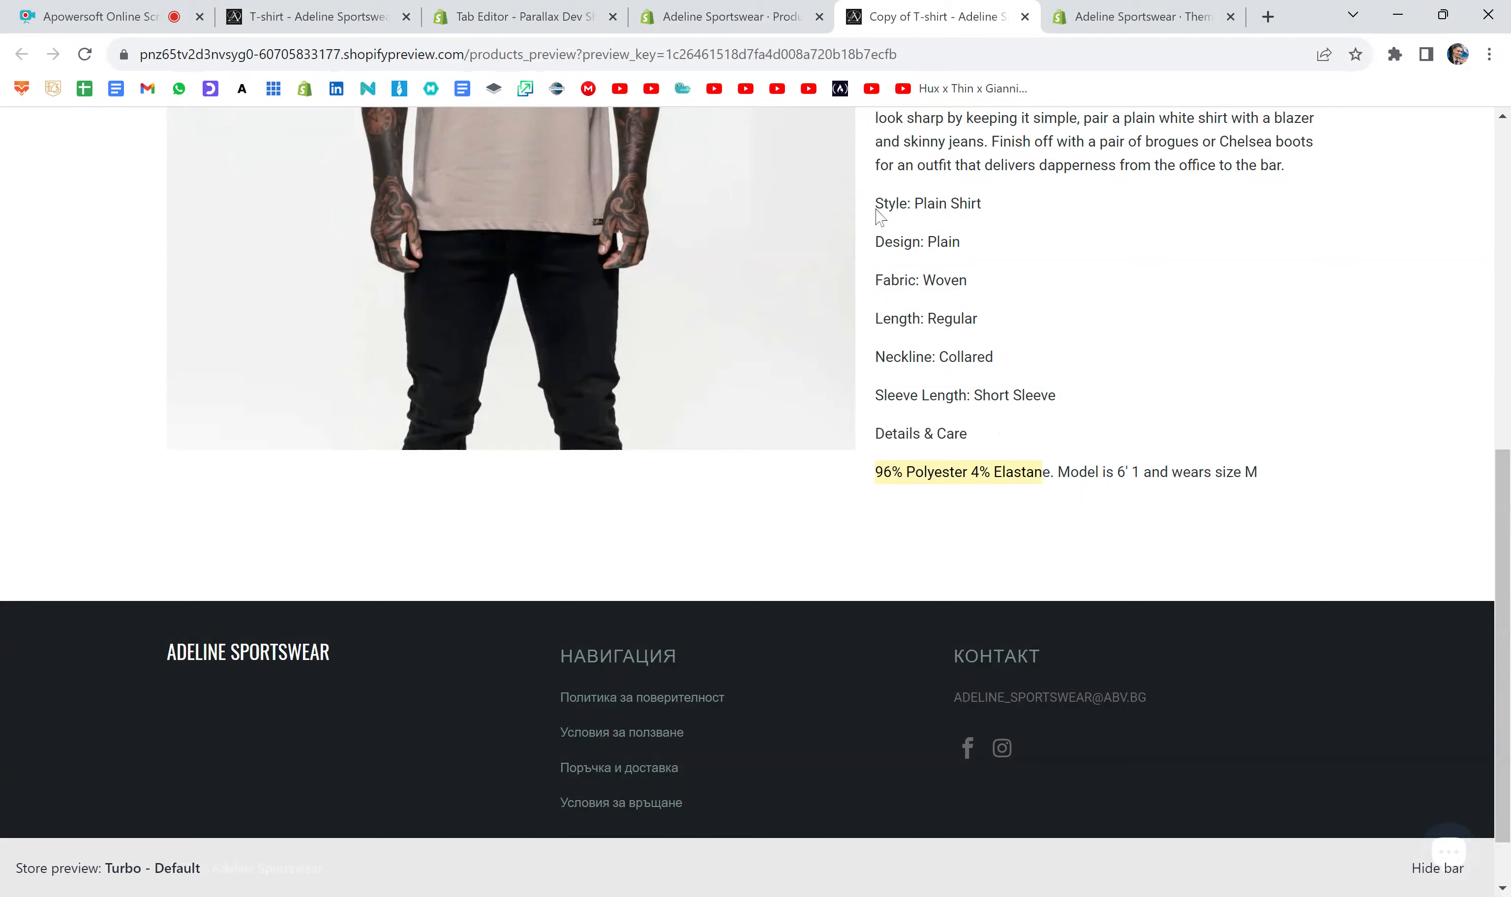
pyautogui.click(730, 16)
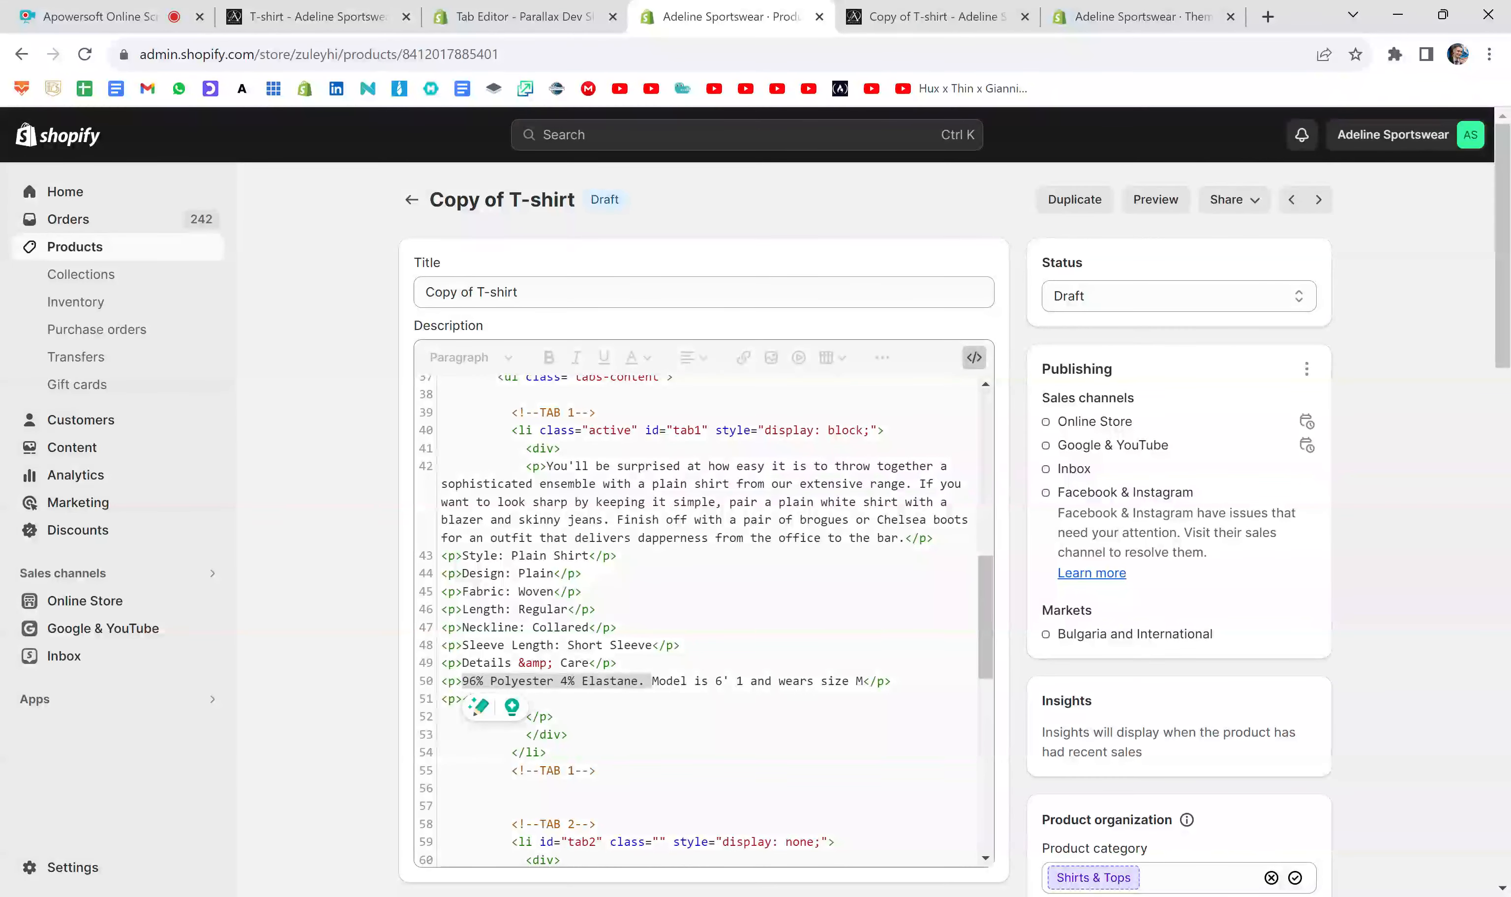
# - Delete the paragraph "96% Polyester 4% Elastane. Model is 6' 1 and wears size M" from the TAB 1 content and save the product
pyautogui.click(892, 682)
pyautogui.moveTo(893, 681); pyautogui.dragTo(441, 681)
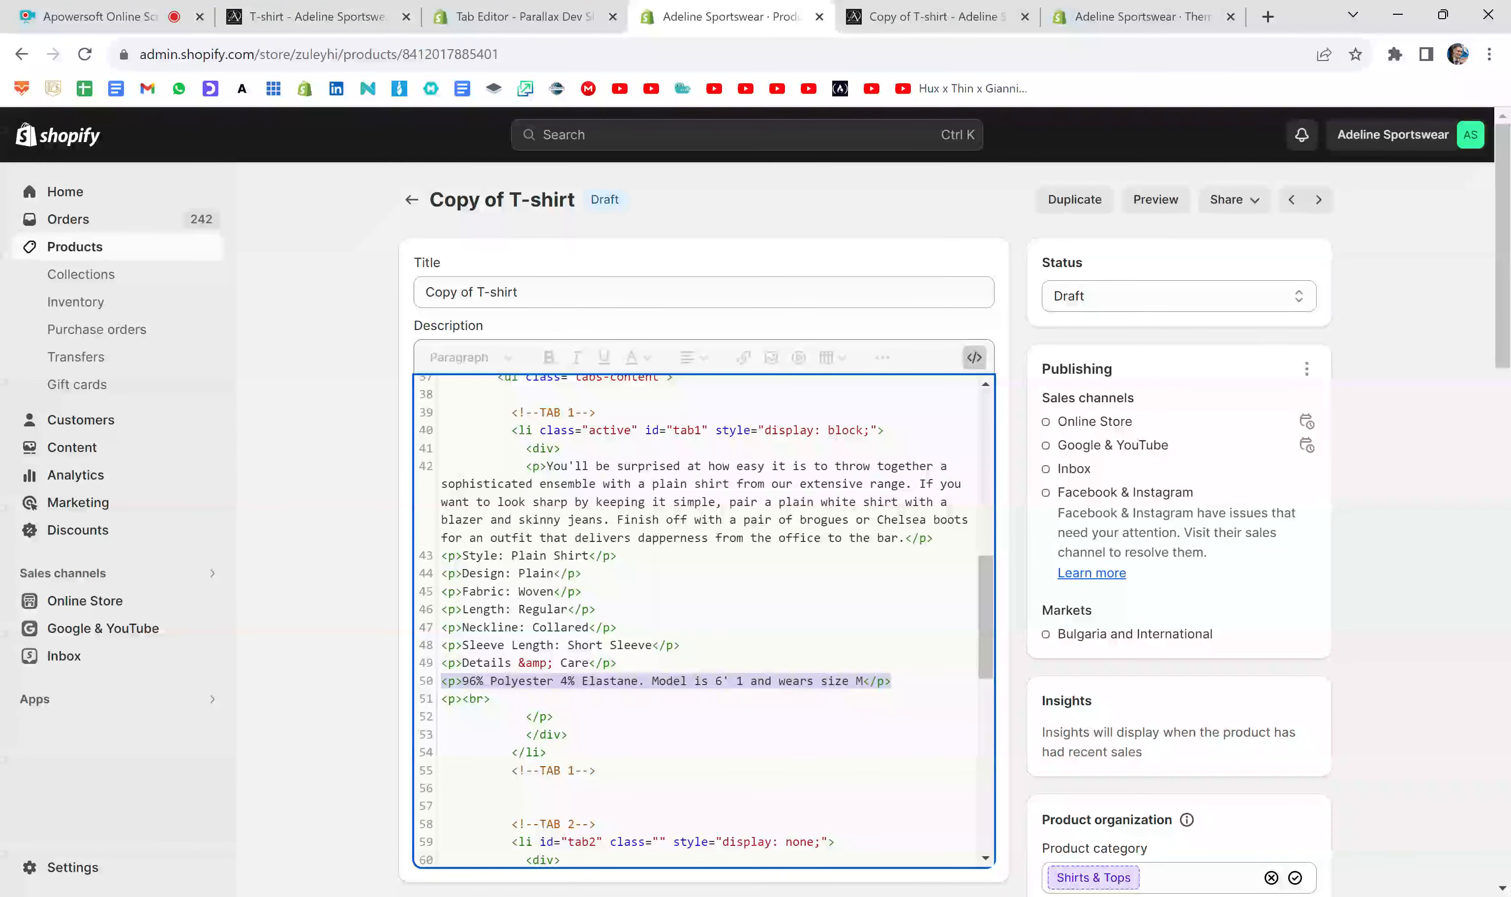
pyautogui.press('BackSpace')
pyautogui.press('BackSpace')
pyautogui.click(1300, 145)
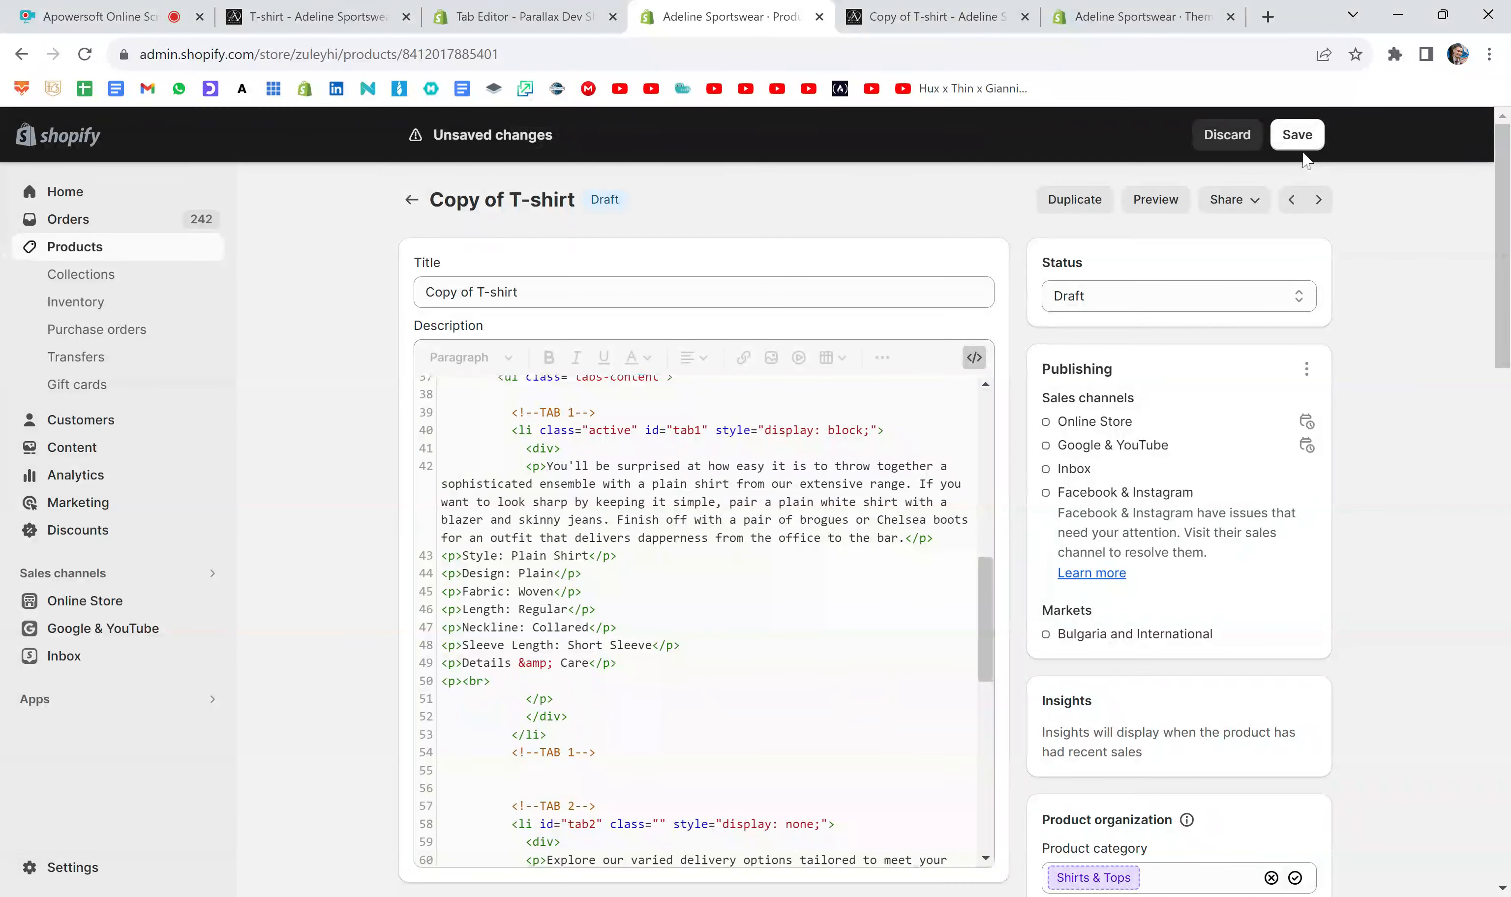
pyautogui.click(1298, 137)
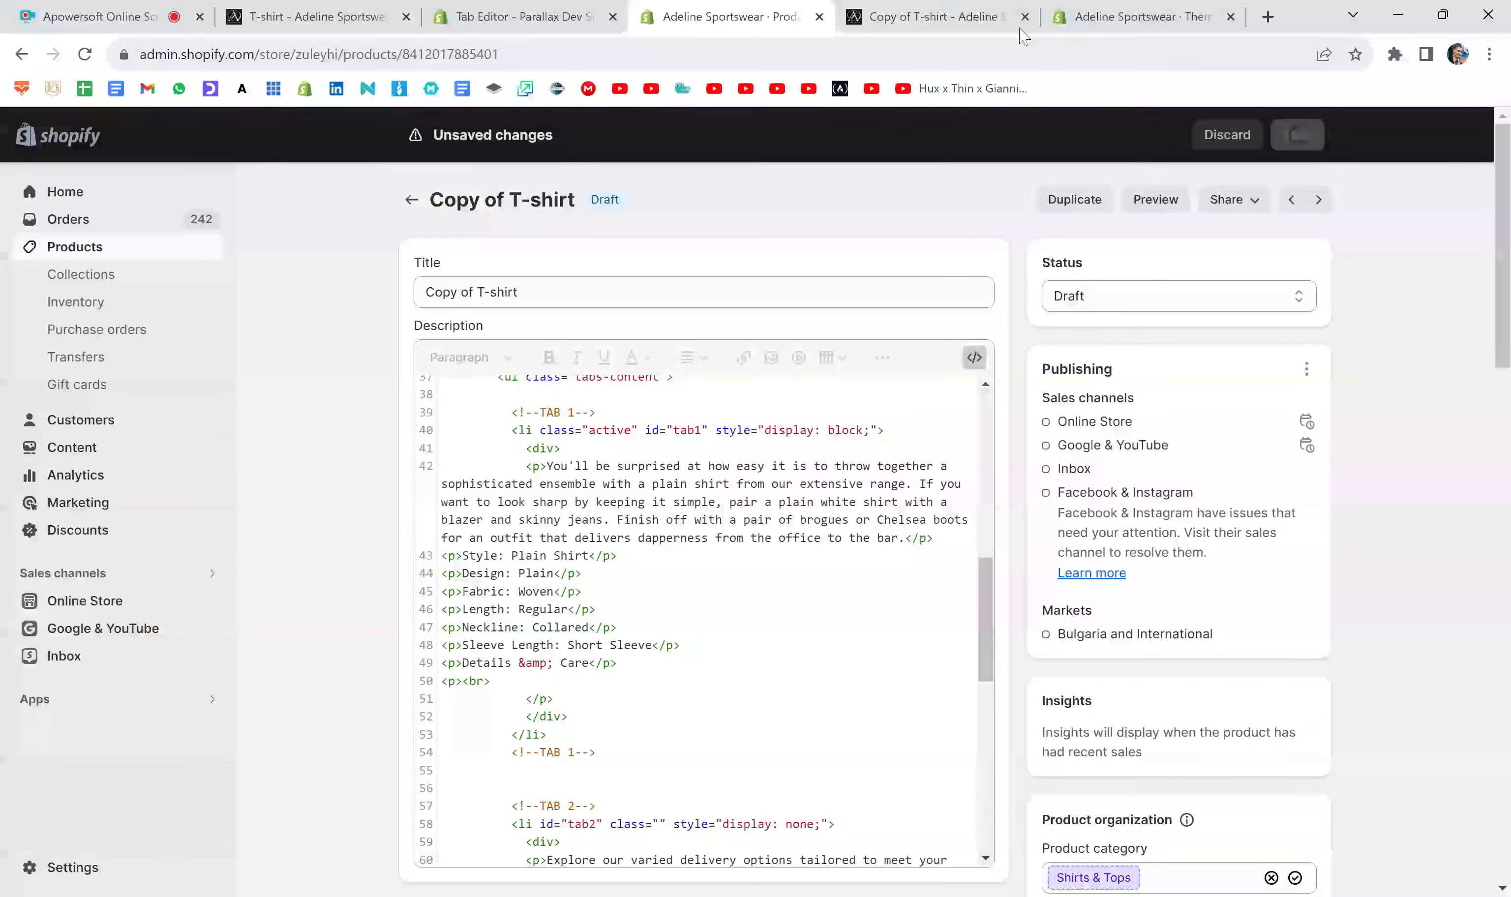
# - Replace the outdated preview with a fresh one, check the end of the first tab's content, and return to the product editor
pyautogui.click(981, 18)
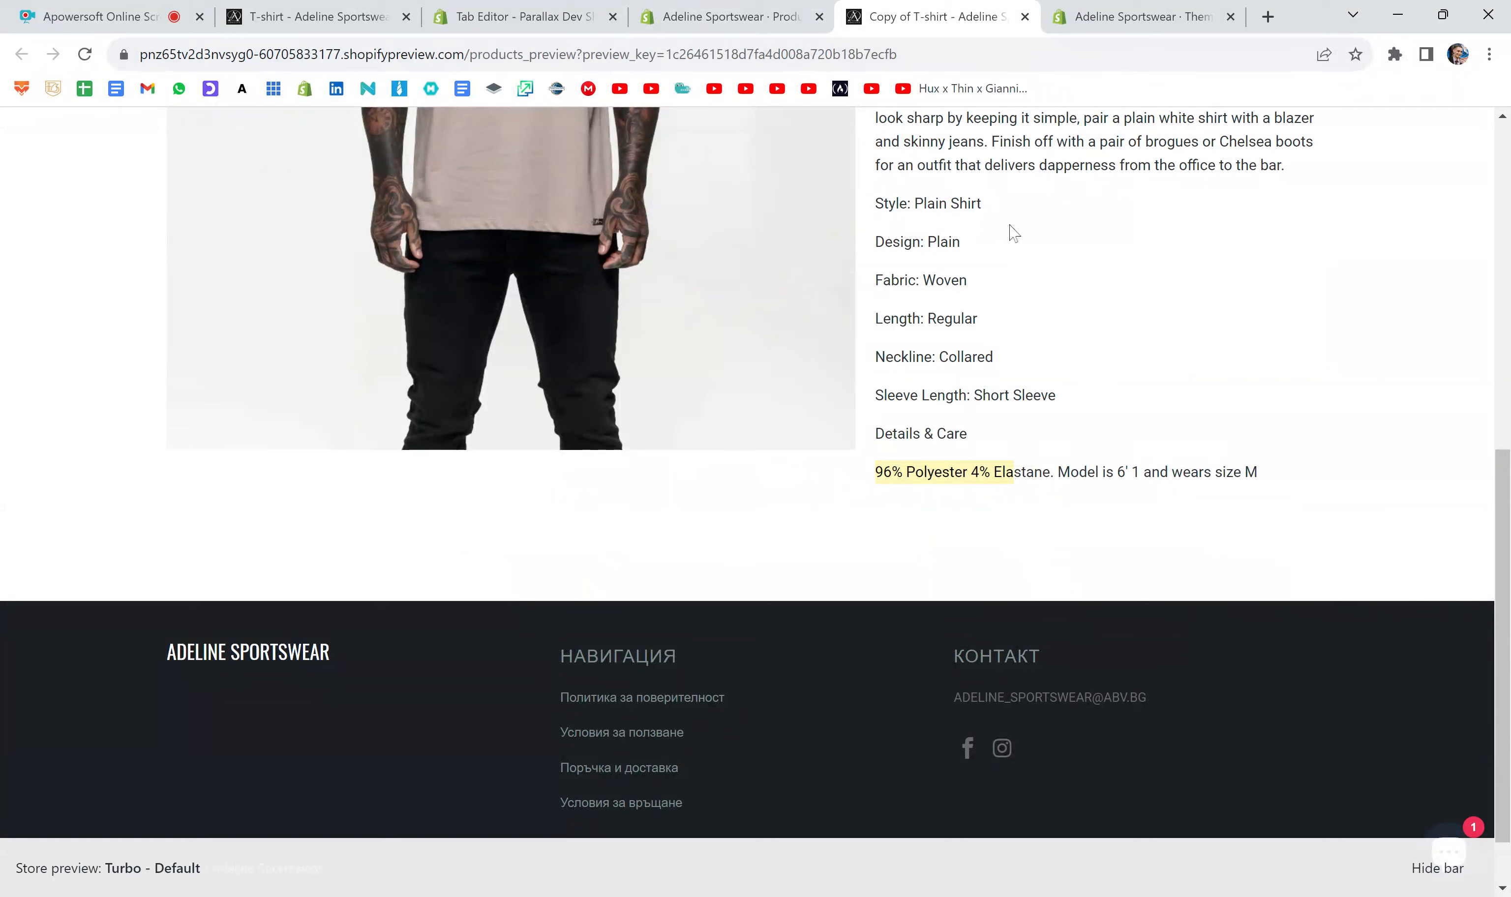
pyautogui.click(1024, 17)
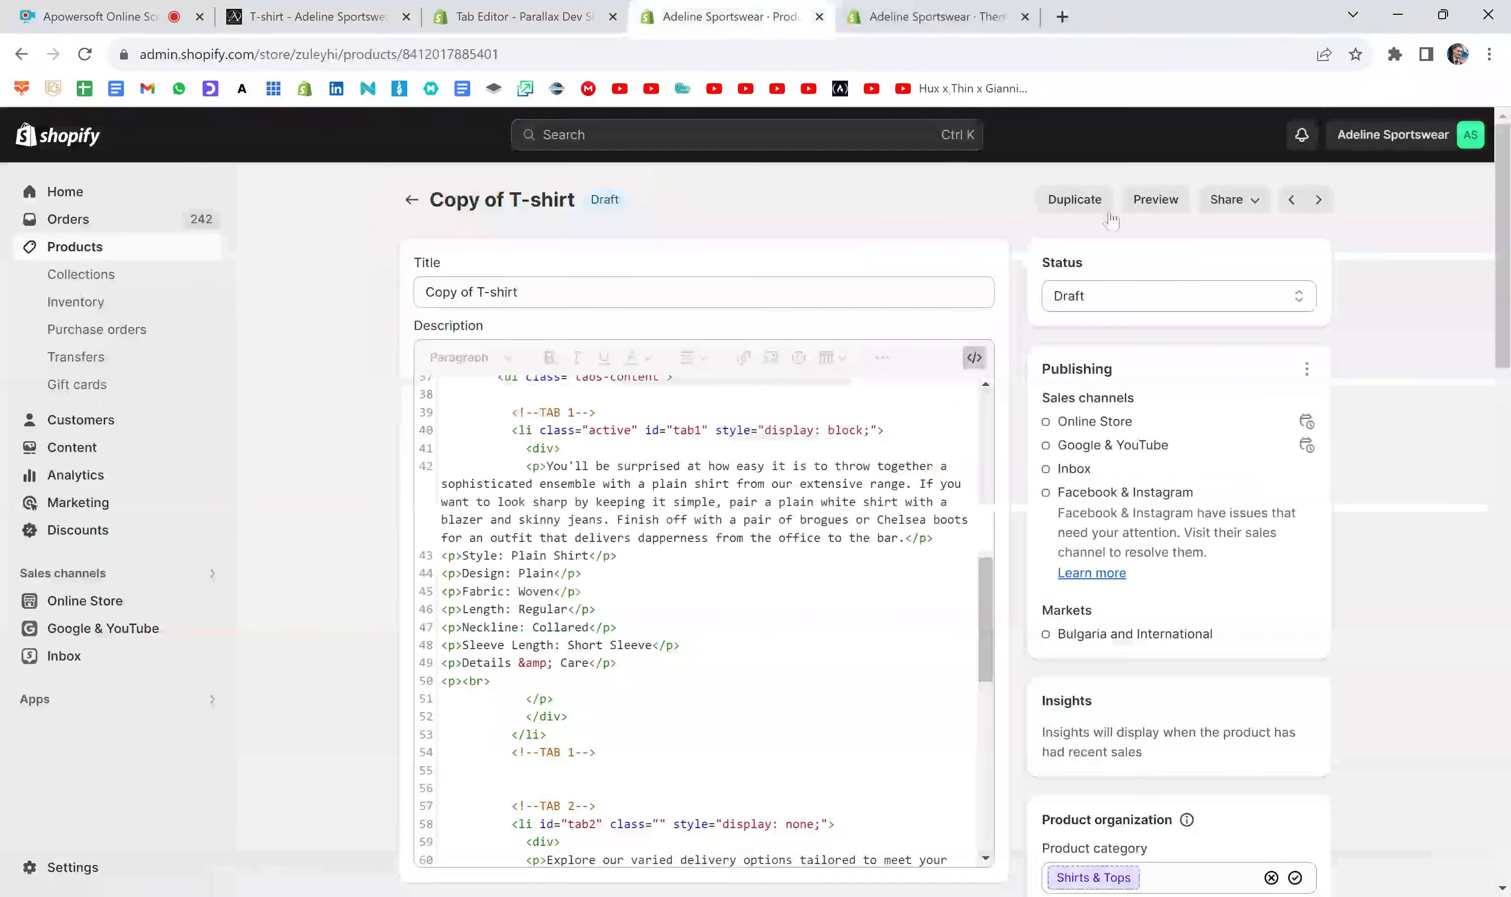
pyautogui.click(1165, 202)
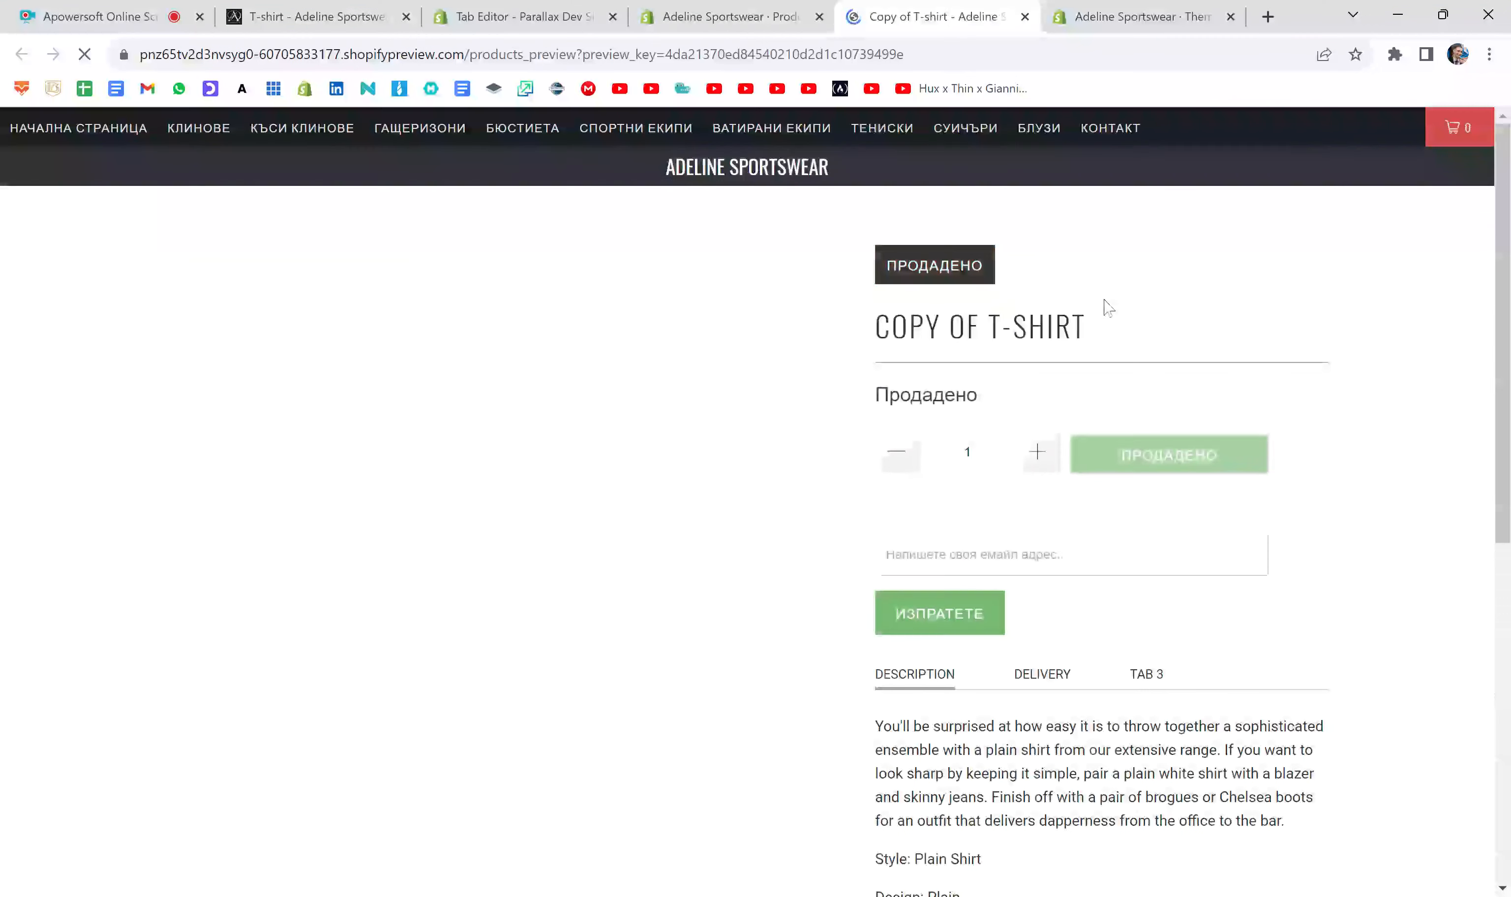
pyautogui.scroll(-7, 1075, 368)
pyautogui.moveTo(969, 505); pyautogui.dragTo(876, 498)
pyautogui.click(956, 520)
pyautogui.scroll(4, 1037, 477)
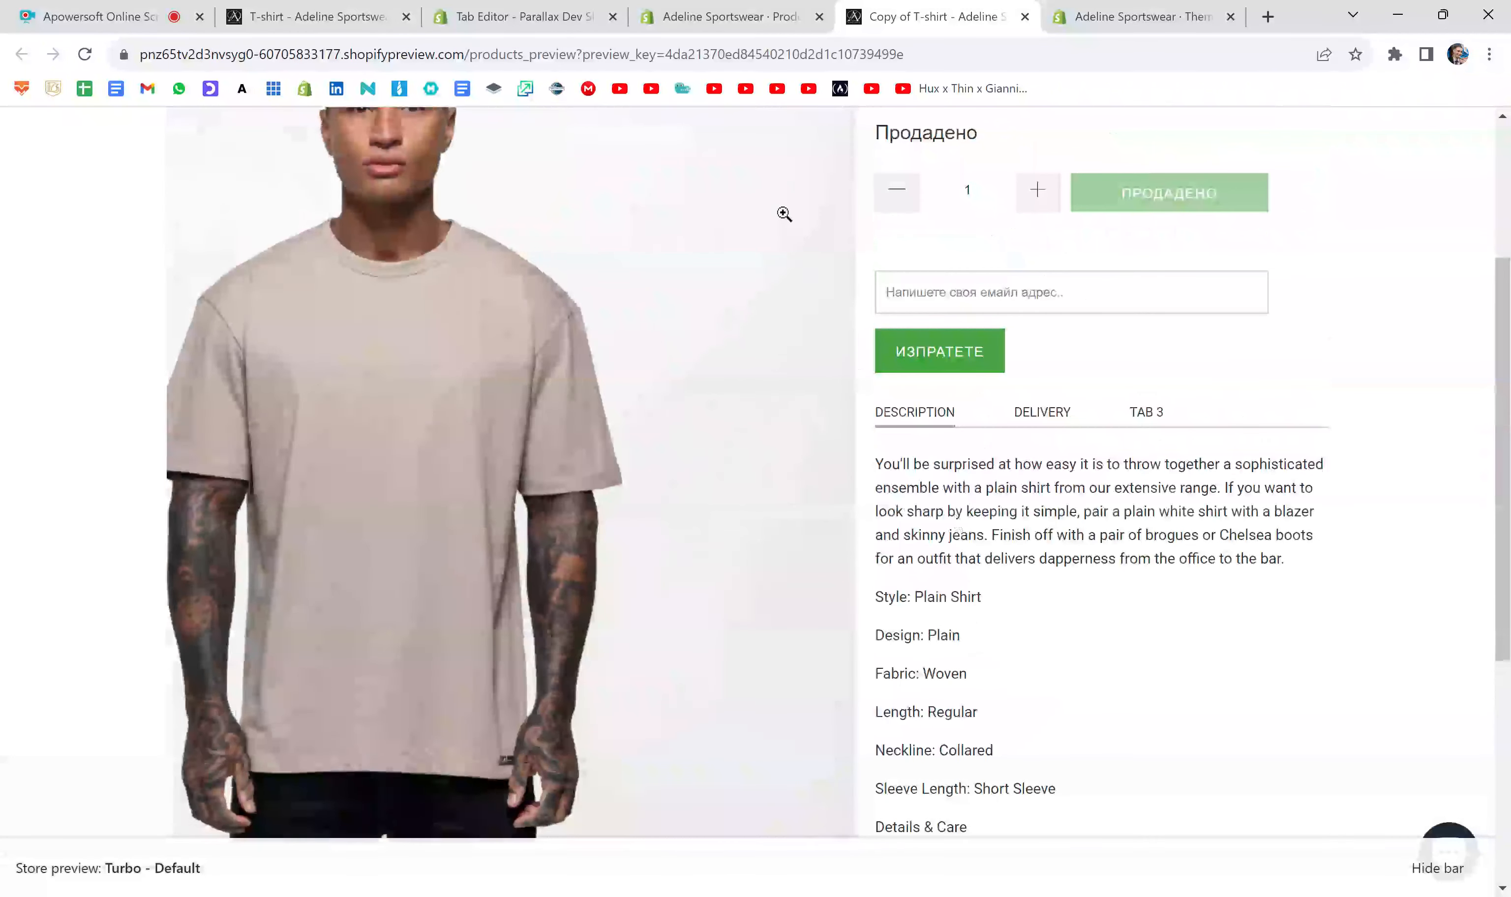
pyautogui.click(724, 17)
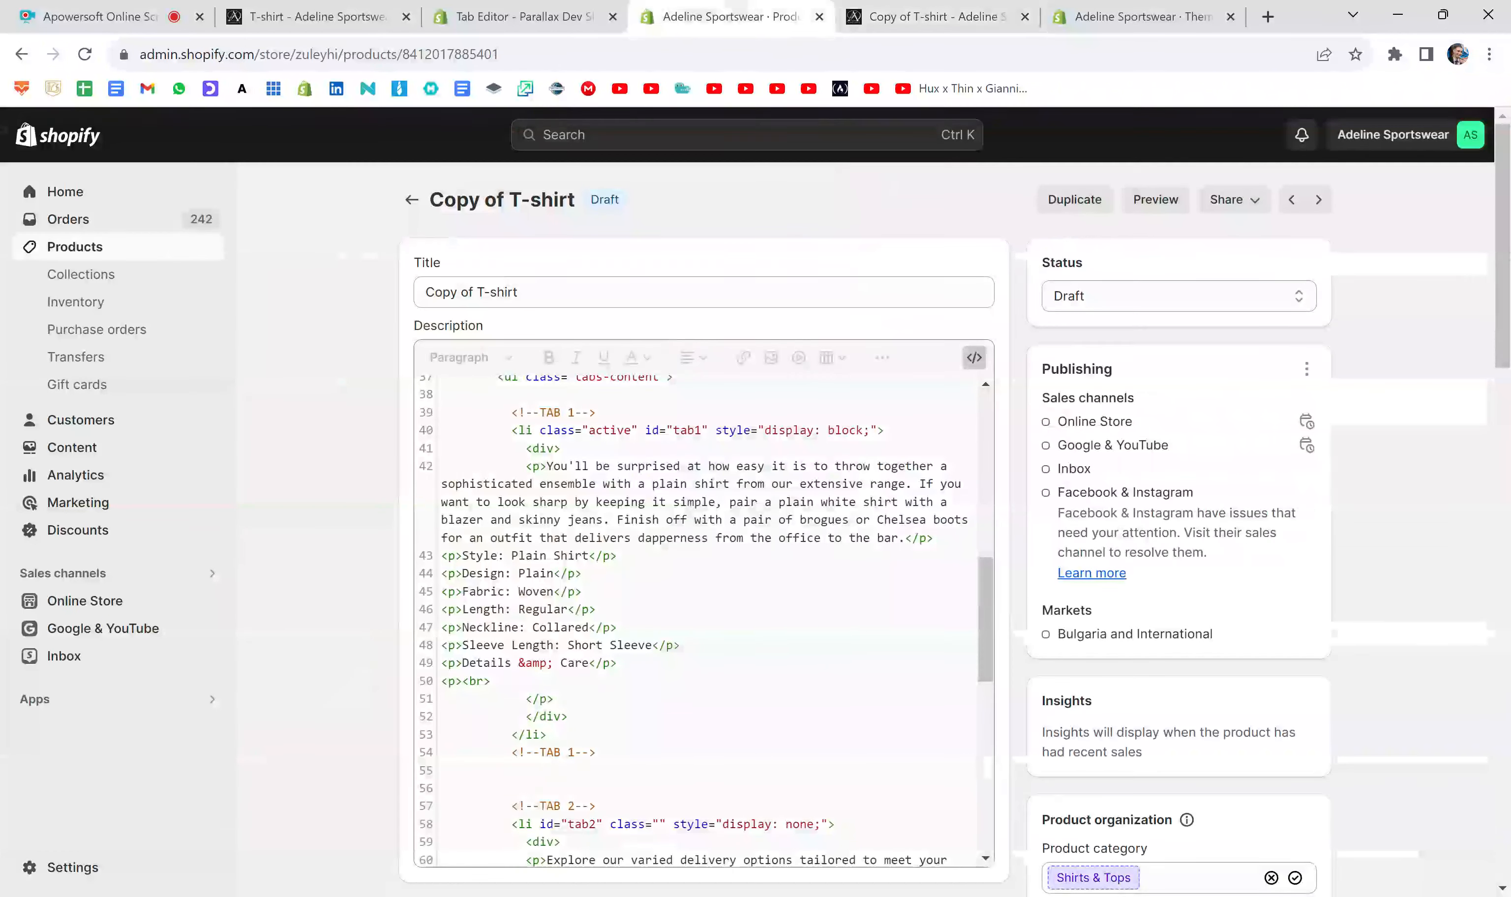
# - Review the tab label code and compare the Description and Delivery tabs in the product preview
pyautogui.scroll(10, 665, 591)
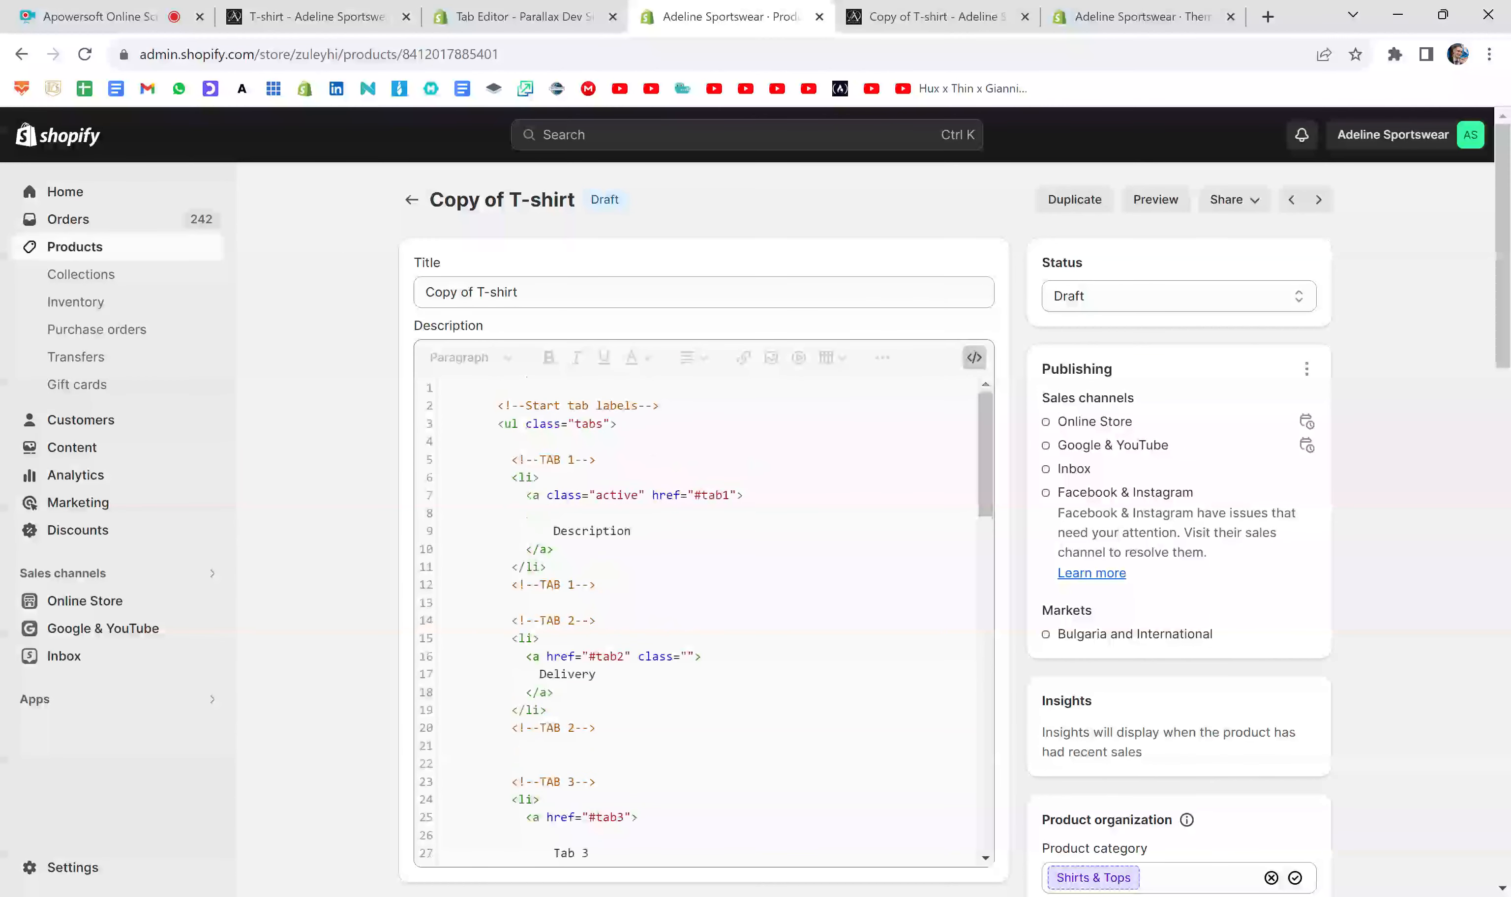
pyautogui.scroll(-1, 777, 599)
pyautogui.scroll(1, 777, 598)
pyautogui.click(950, 25)
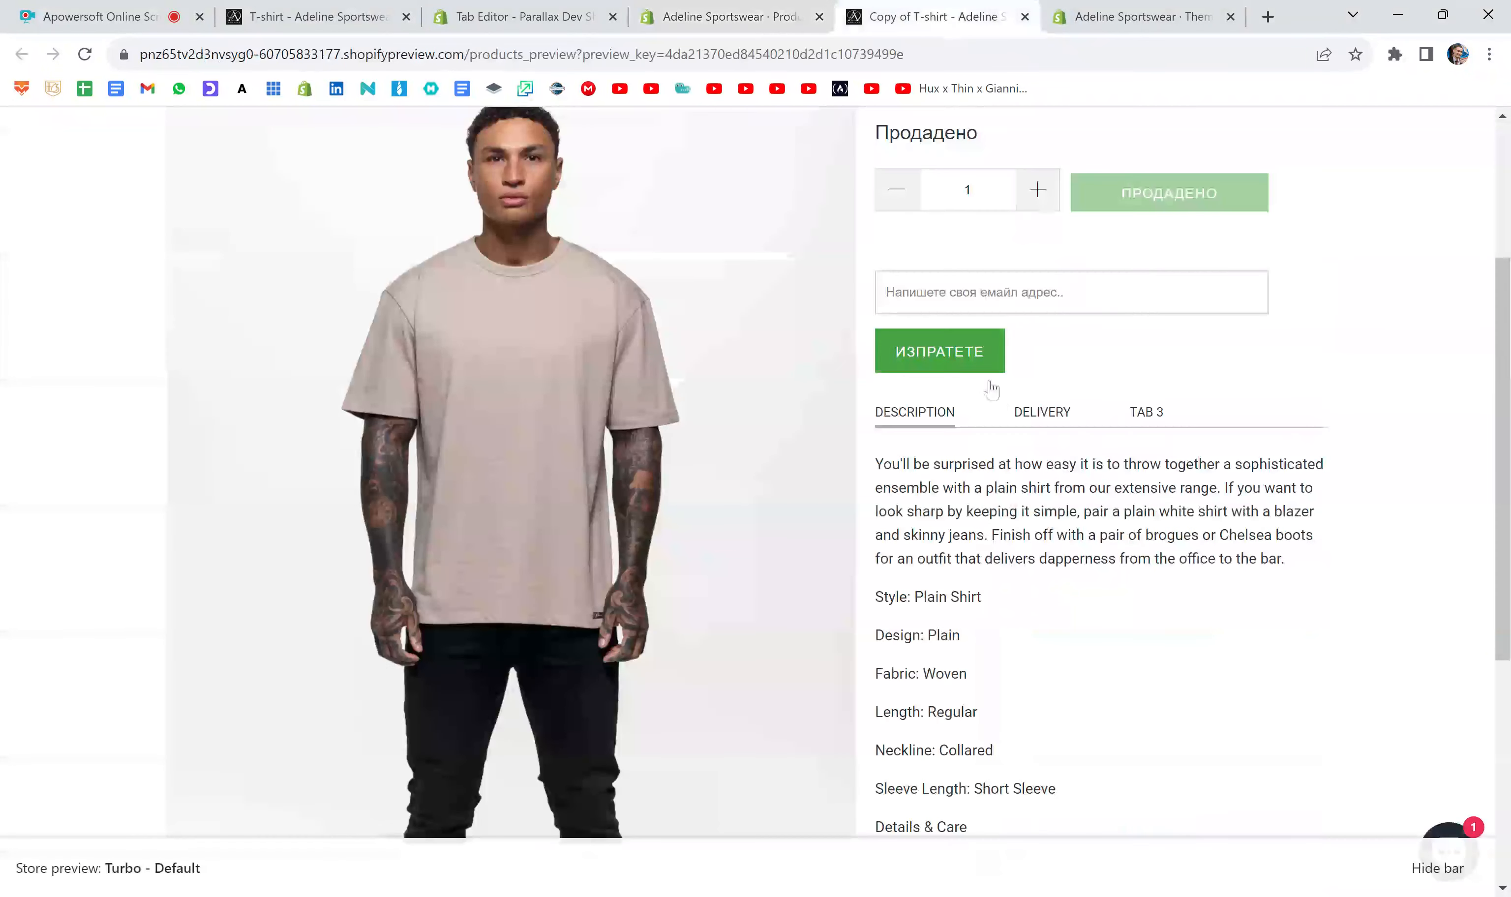
pyautogui.click(1038, 412)
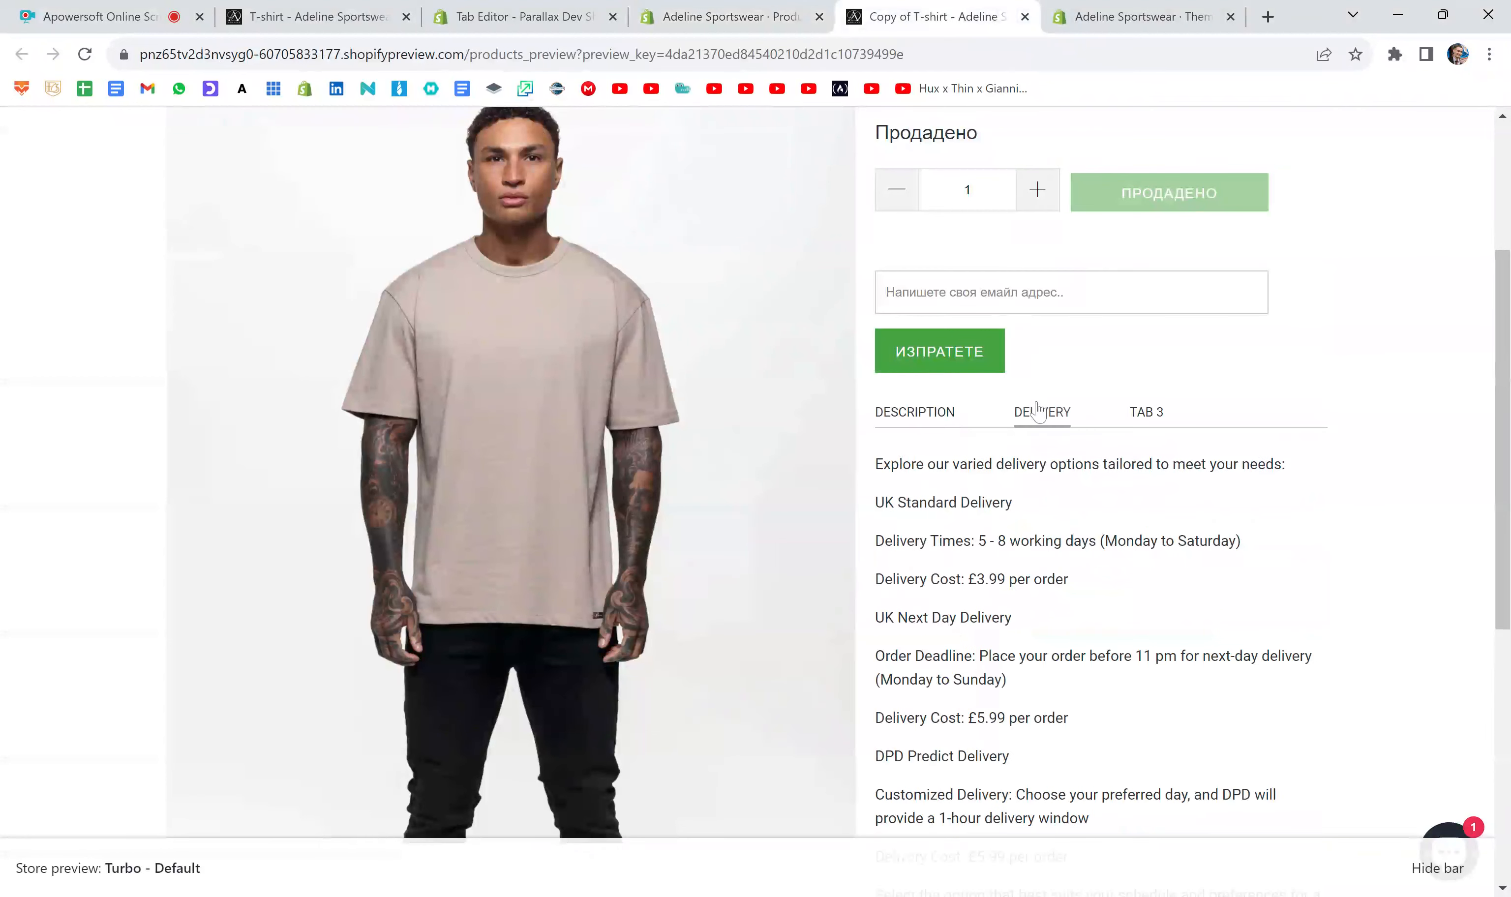
pyautogui.click(934, 410)
# - Add class="active" before the href in the TAB 2 label link of the product's description code
pyautogui.click(774, 11)
pyautogui.scroll(-1, 705, 619)
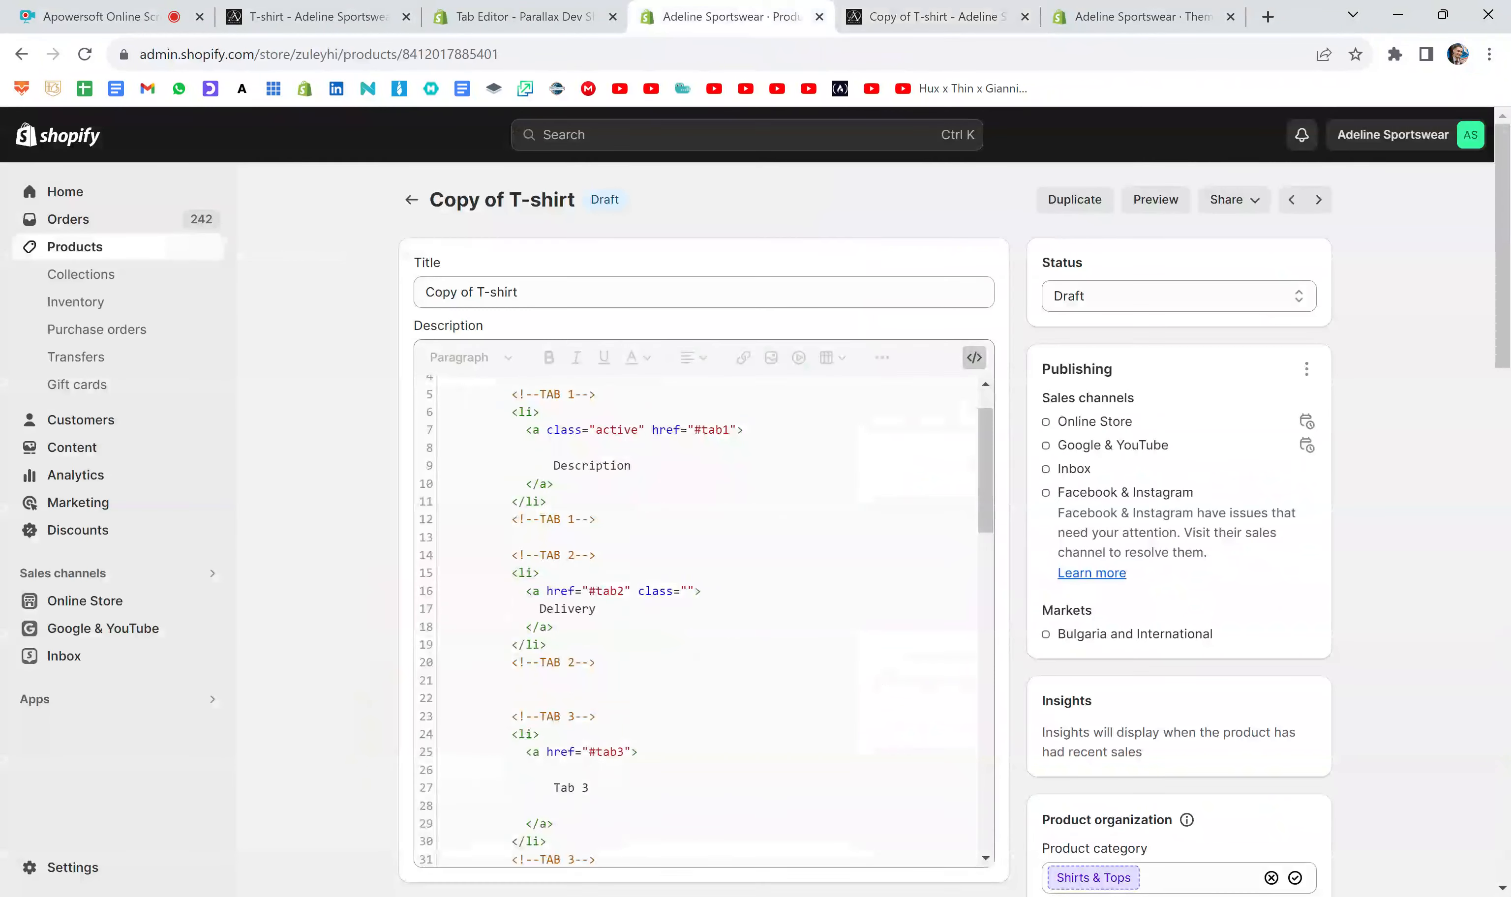
pyautogui.moveTo(504, 555); pyautogui.dragTo(441, 681)
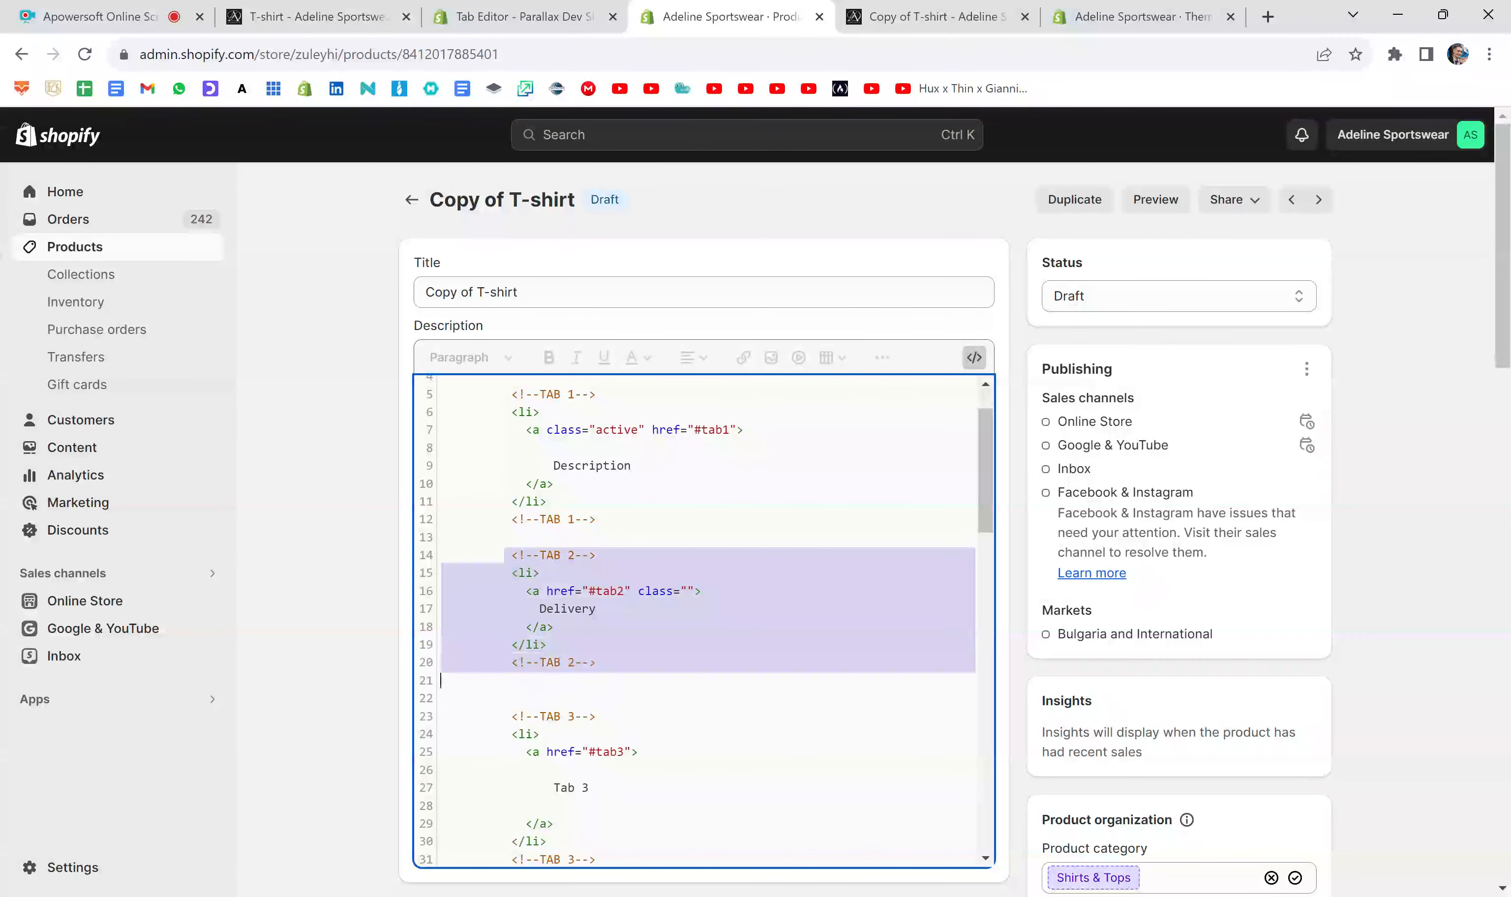
pyautogui.click(554, 627)
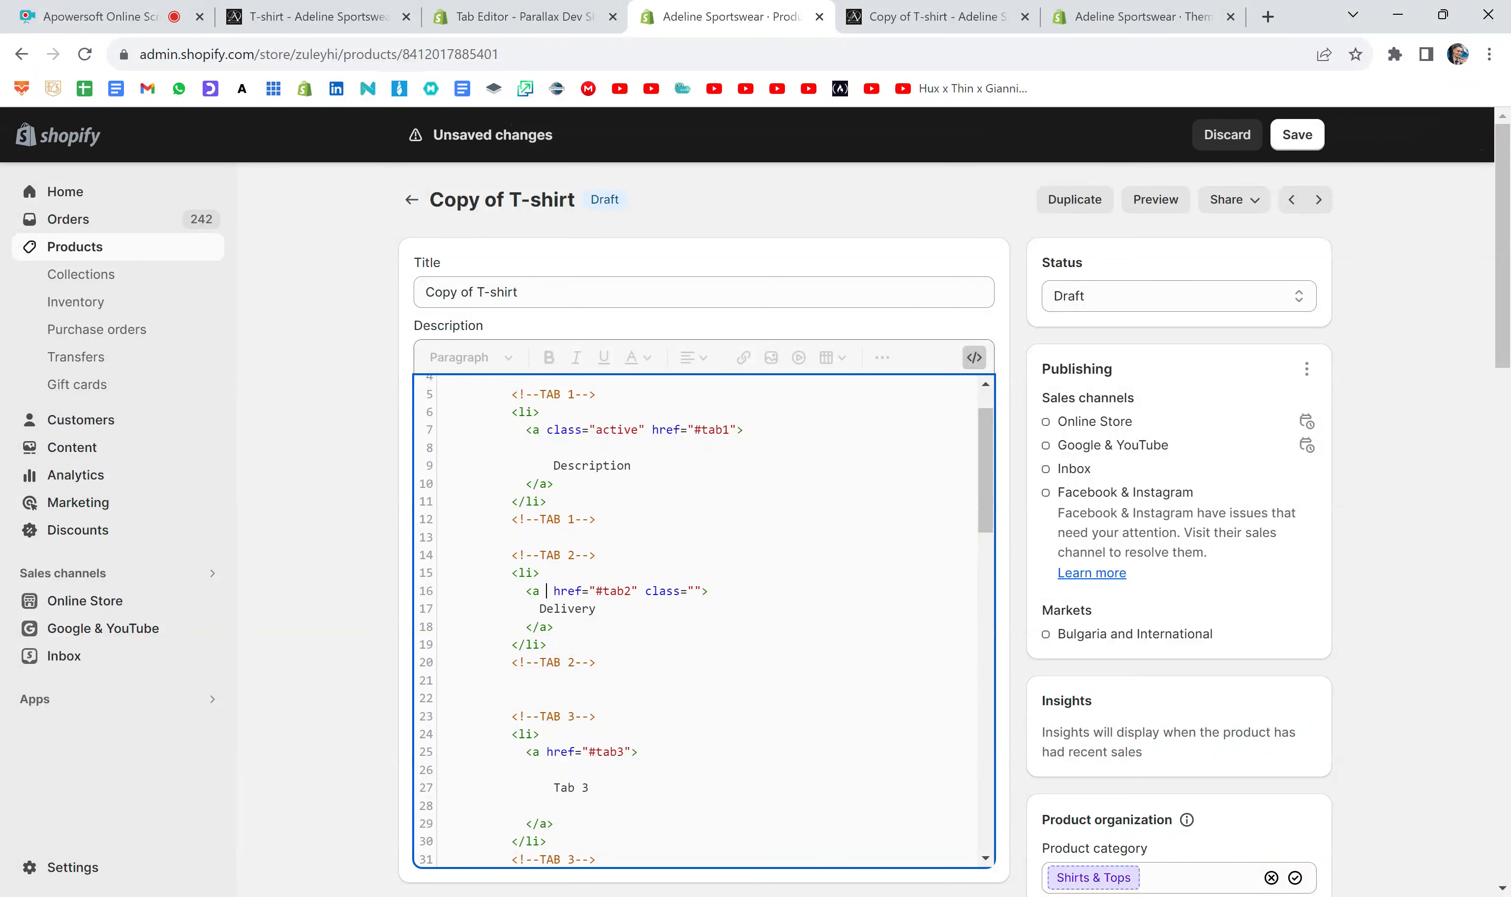
pyautogui.write('class="active')
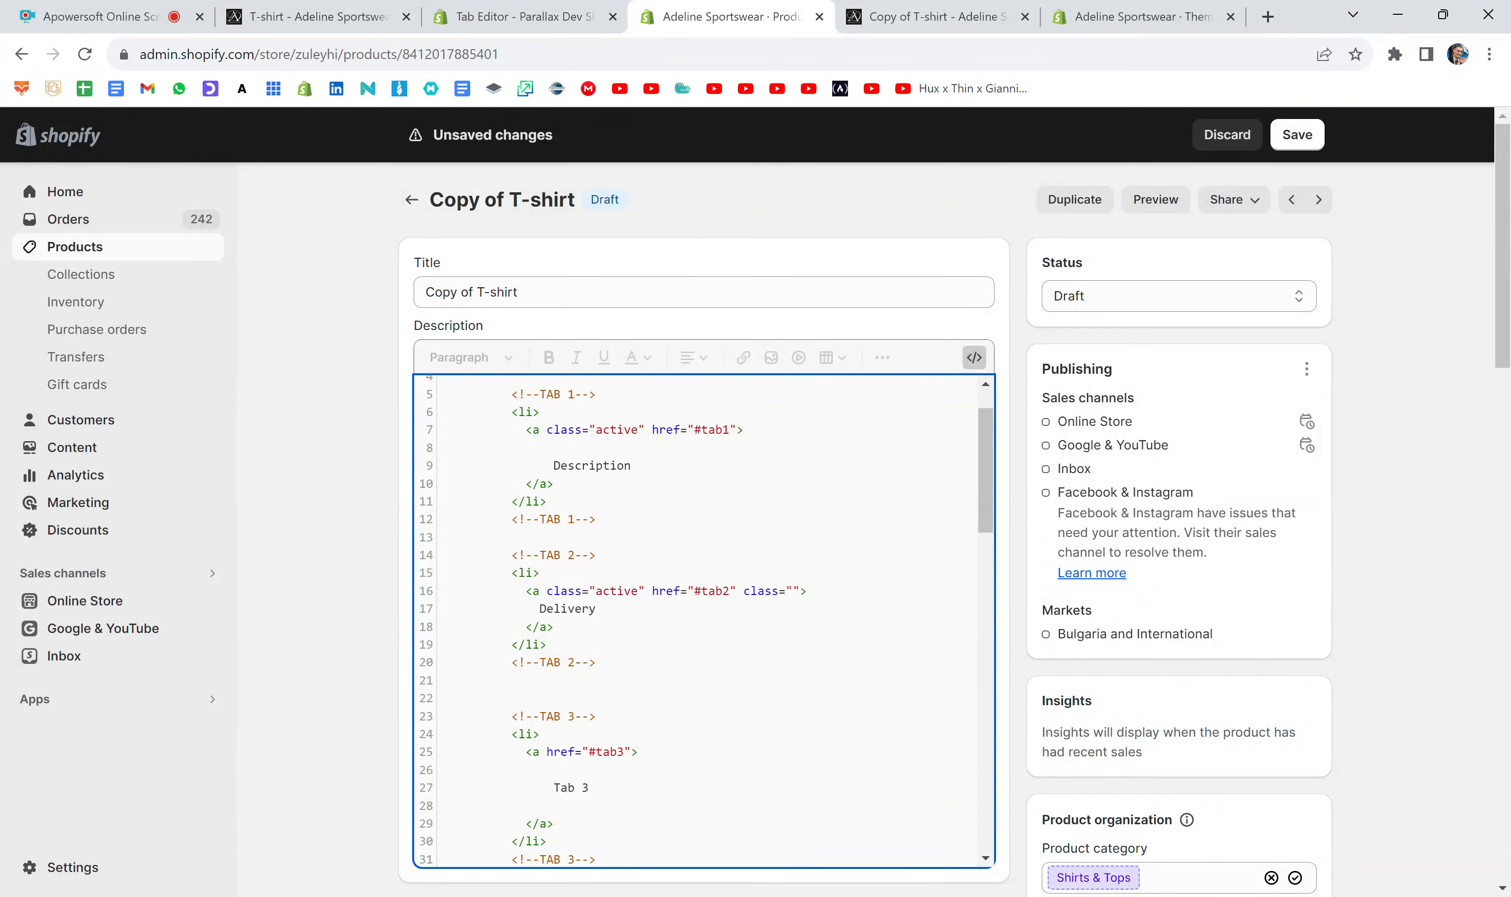
# - Remove class="active" from the TAB 1 label link and save the product
pyautogui.click(646, 429)
pyautogui.press('BackSpace')
pyautogui.press('BackSpace')
pyautogui.press('BackSpace')
pyautogui.press('BackSpace')
pyautogui.press('BackSpace')
pyautogui.press('BackSpace')
pyautogui.press('BackSpace')
pyautogui.press('BackSpace')
pyautogui.press('BackSpace')
pyautogui.press('BackSpace')
pyautogui.press('BackSpace')
pyautogui.press('BackSpace')
pyautogui.press('BackSpace')
pyautogui.press('BackSpace')
pyautogui.press('BackSpace')
pyautogui.click(1310, 136)
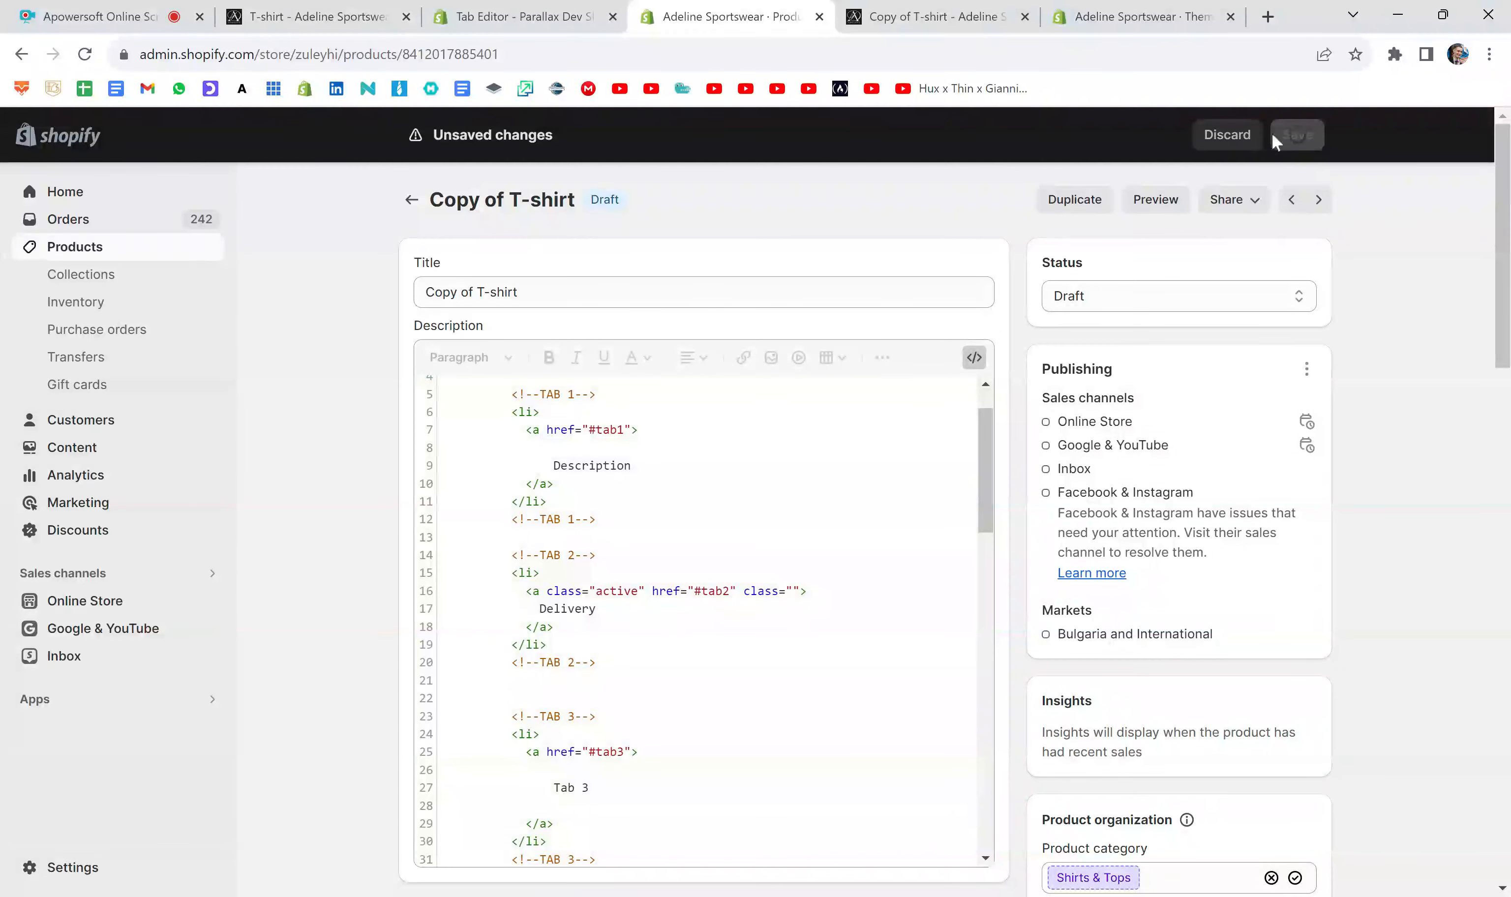
# - Open a fresh product preview, compare the highlighted tab label with the content shown beneath it, and return to the editor
pyautogui.click(1024, 16)
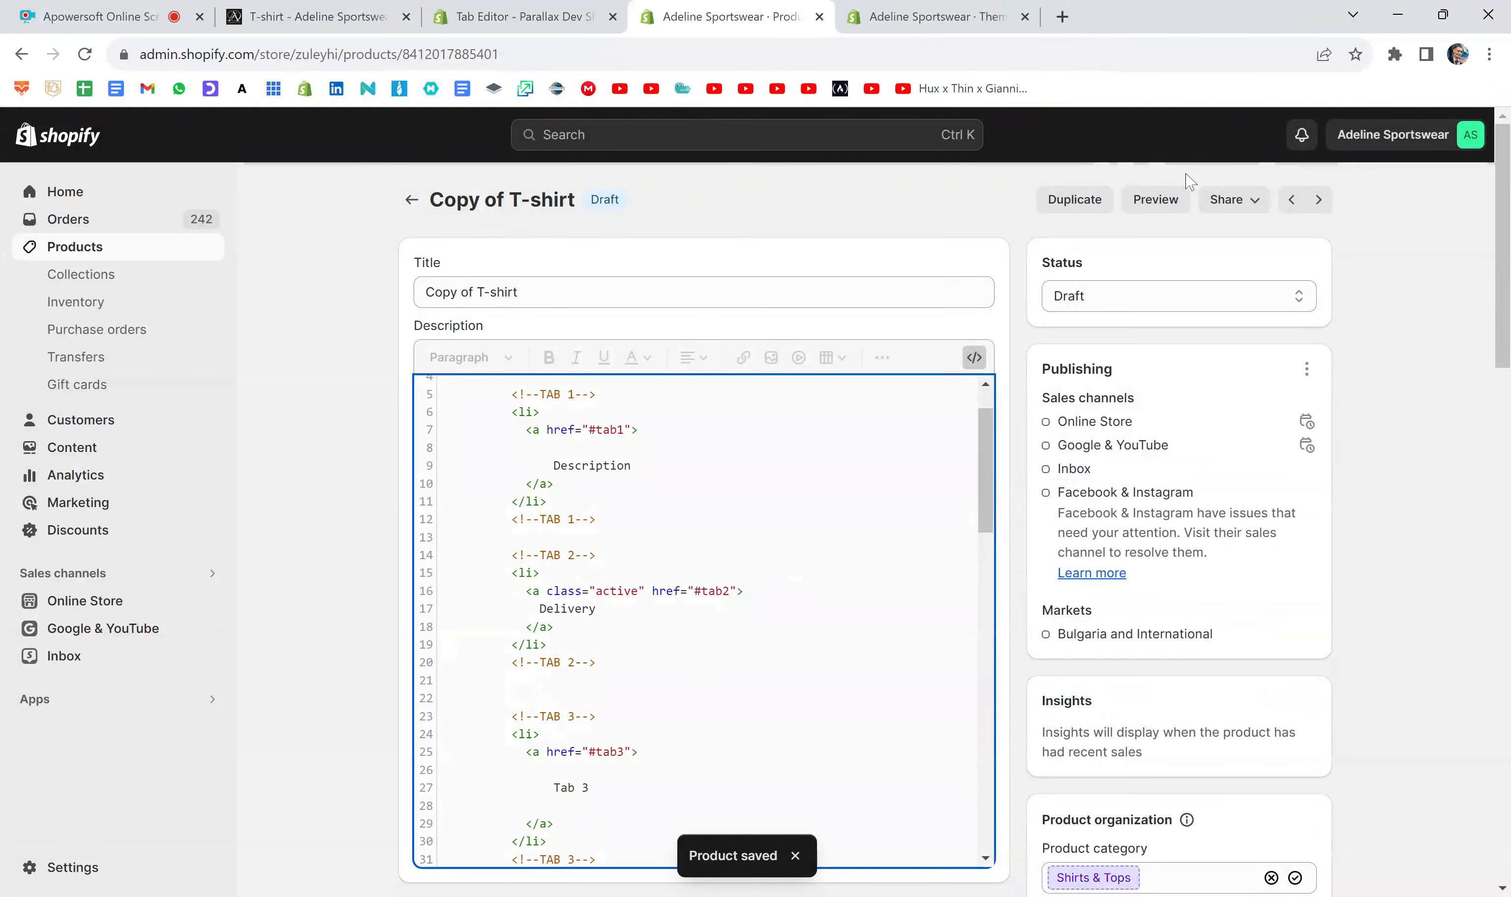
pyautogui.click(1154, 202)
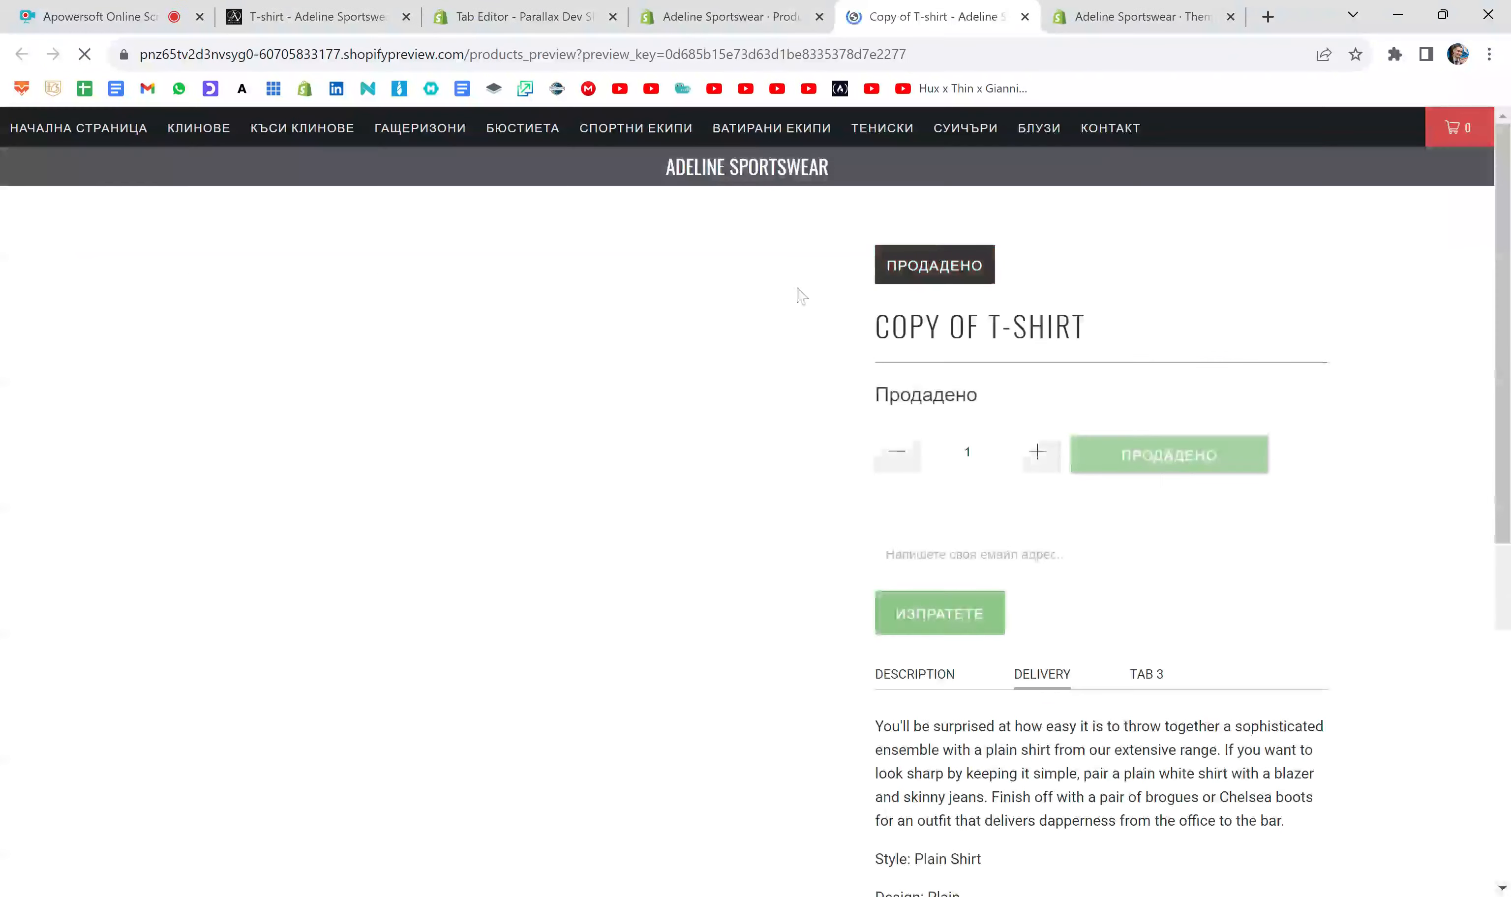
pyautogui.scroll(-5, 951, 361)
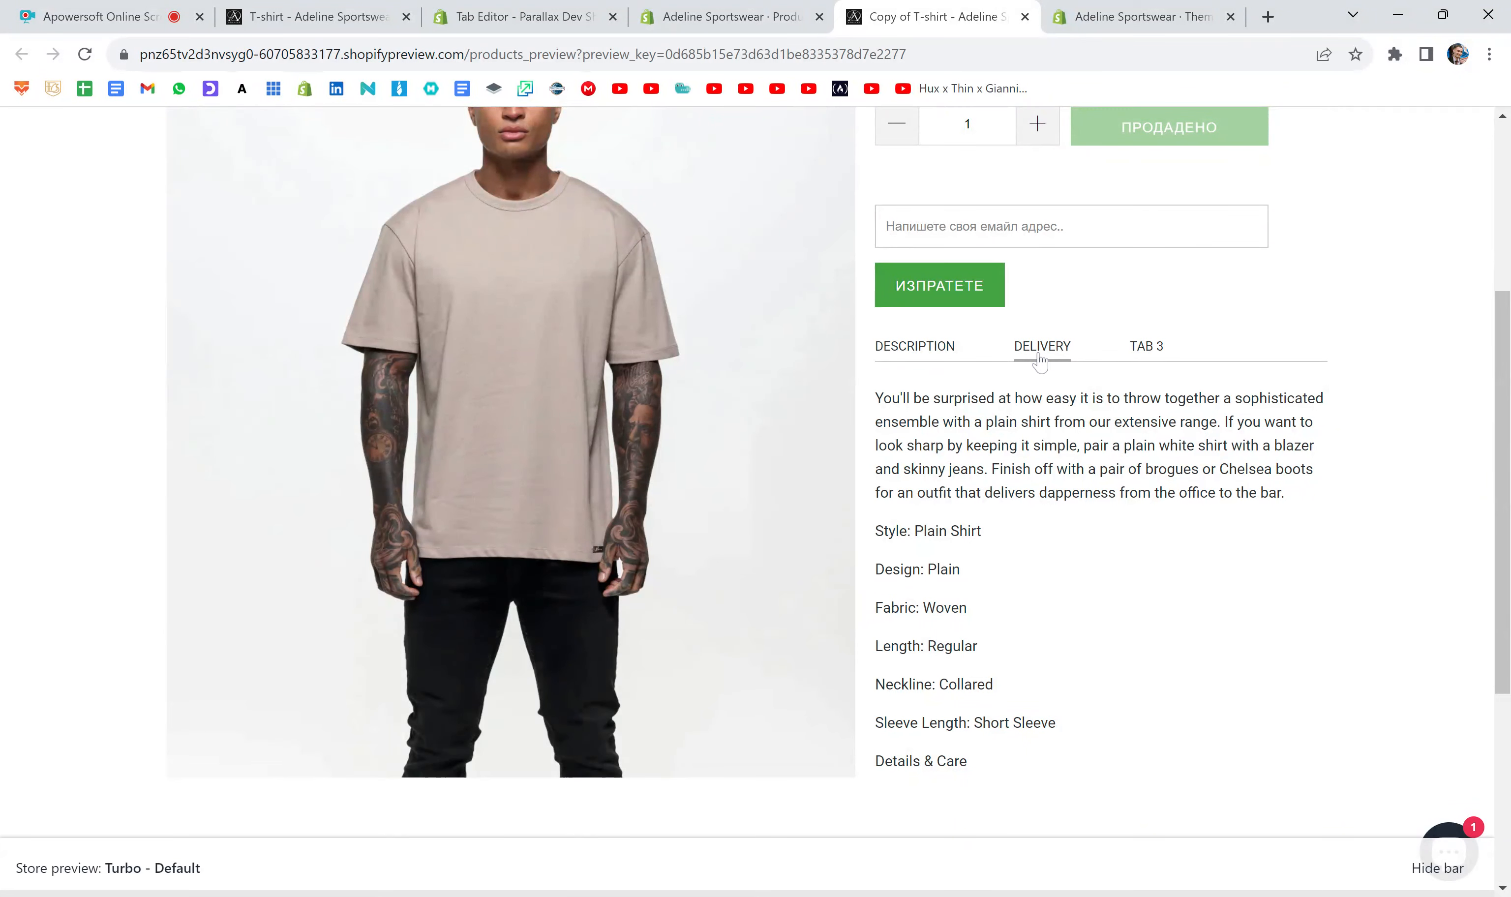
pyautogui.moveTo(876, 398); pyautogui.dragTo(1015, 638)
pyautogui.click(1015, 638)
pyautogui.click(746, 15)
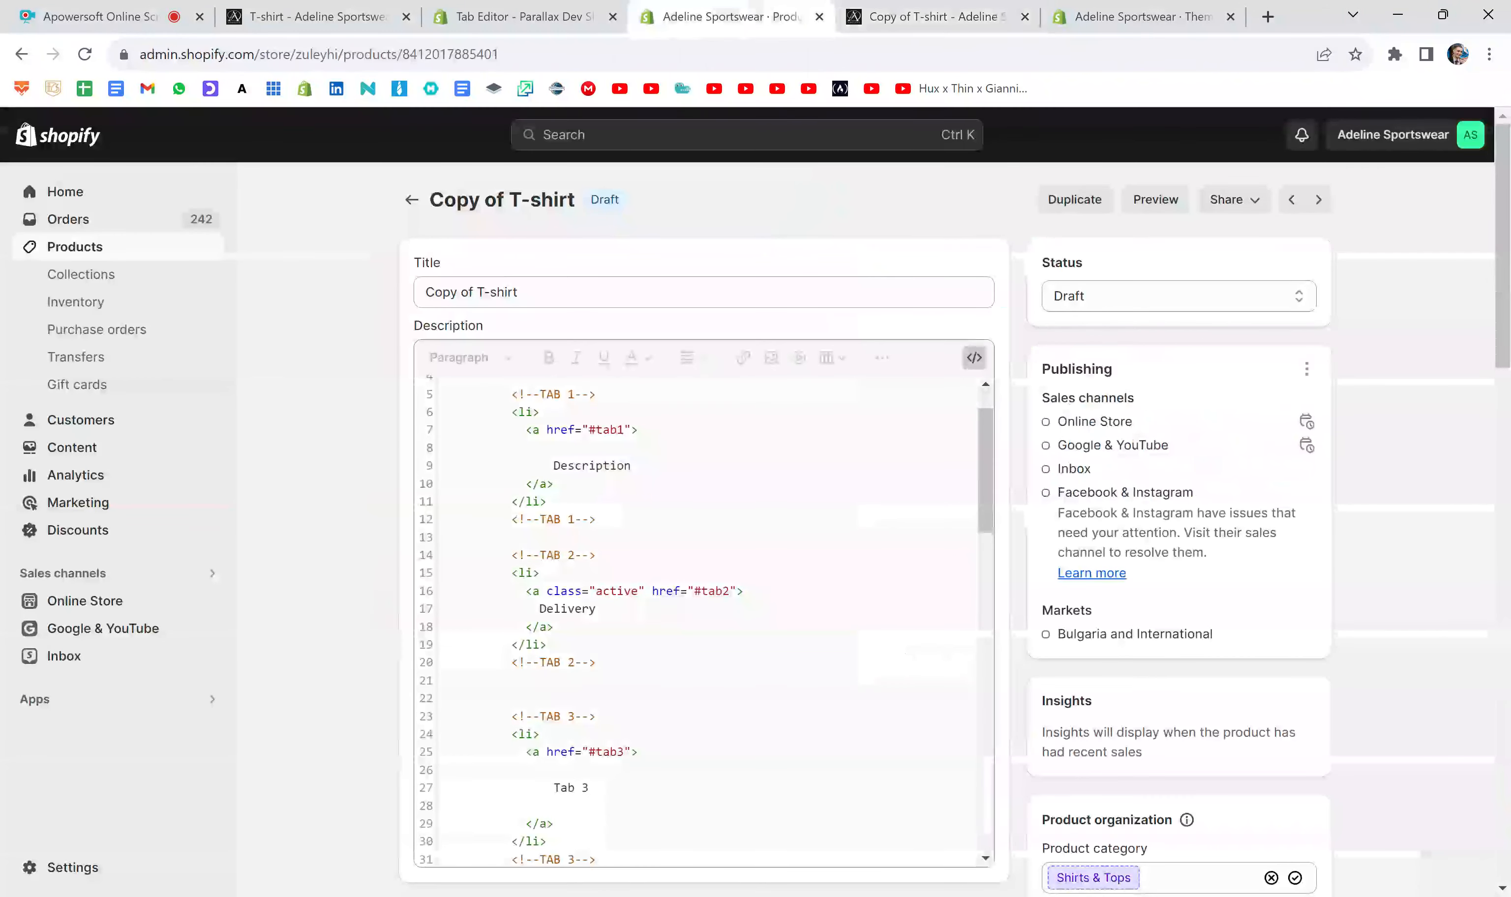
# - Remove the class attribute that follows id="tab2" in the TAB 2 content list item
pyautogui.moveTo(597, 555); pyautogui.dragTo(581, 555)
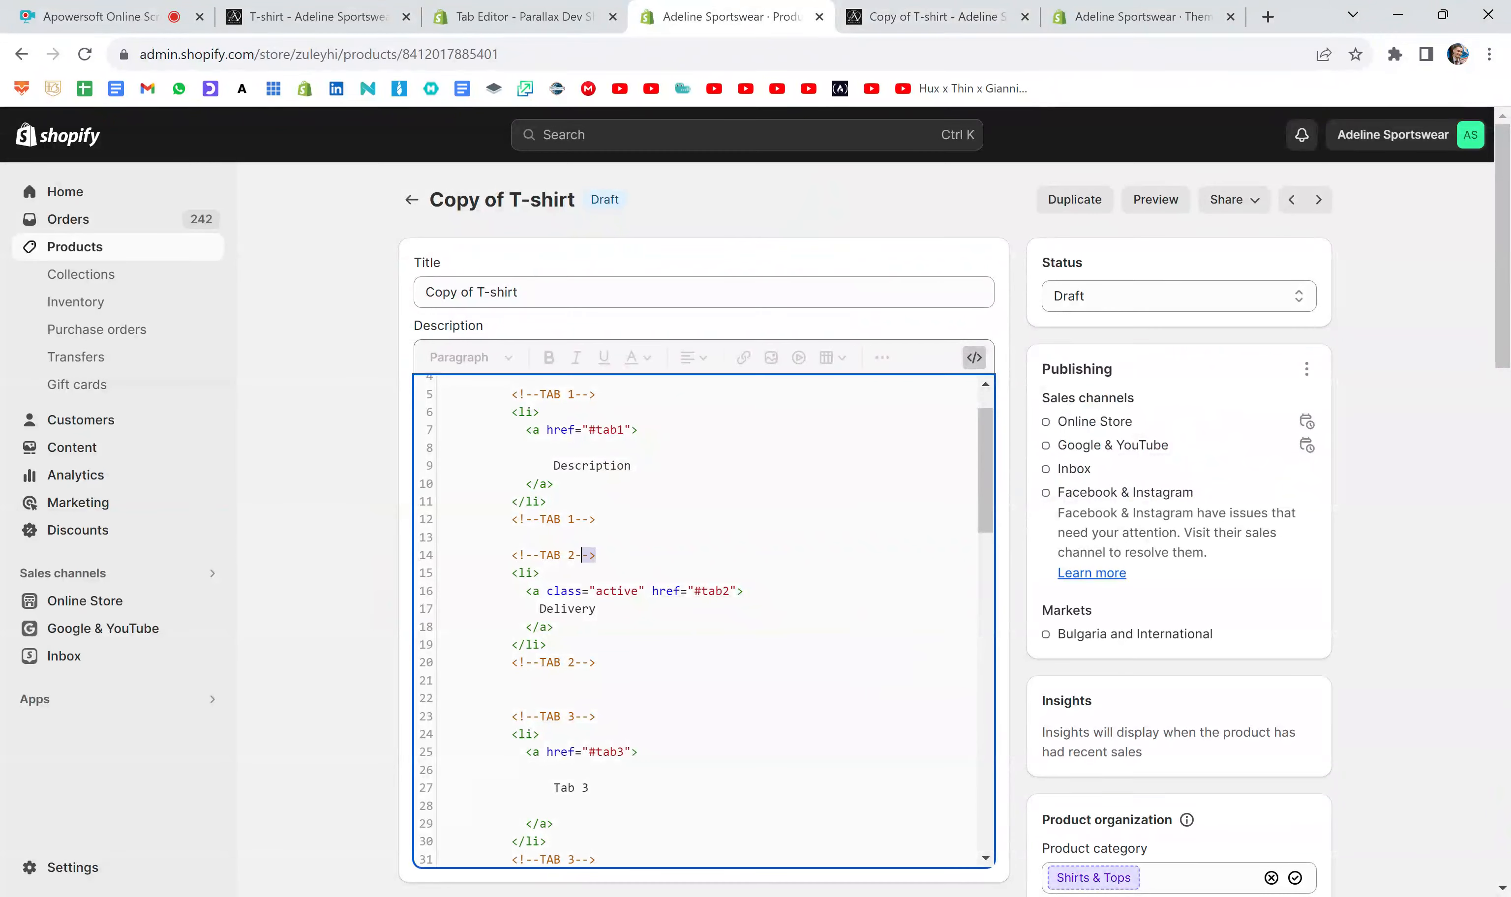
pyautogui.scroll(-8, 513, 564)
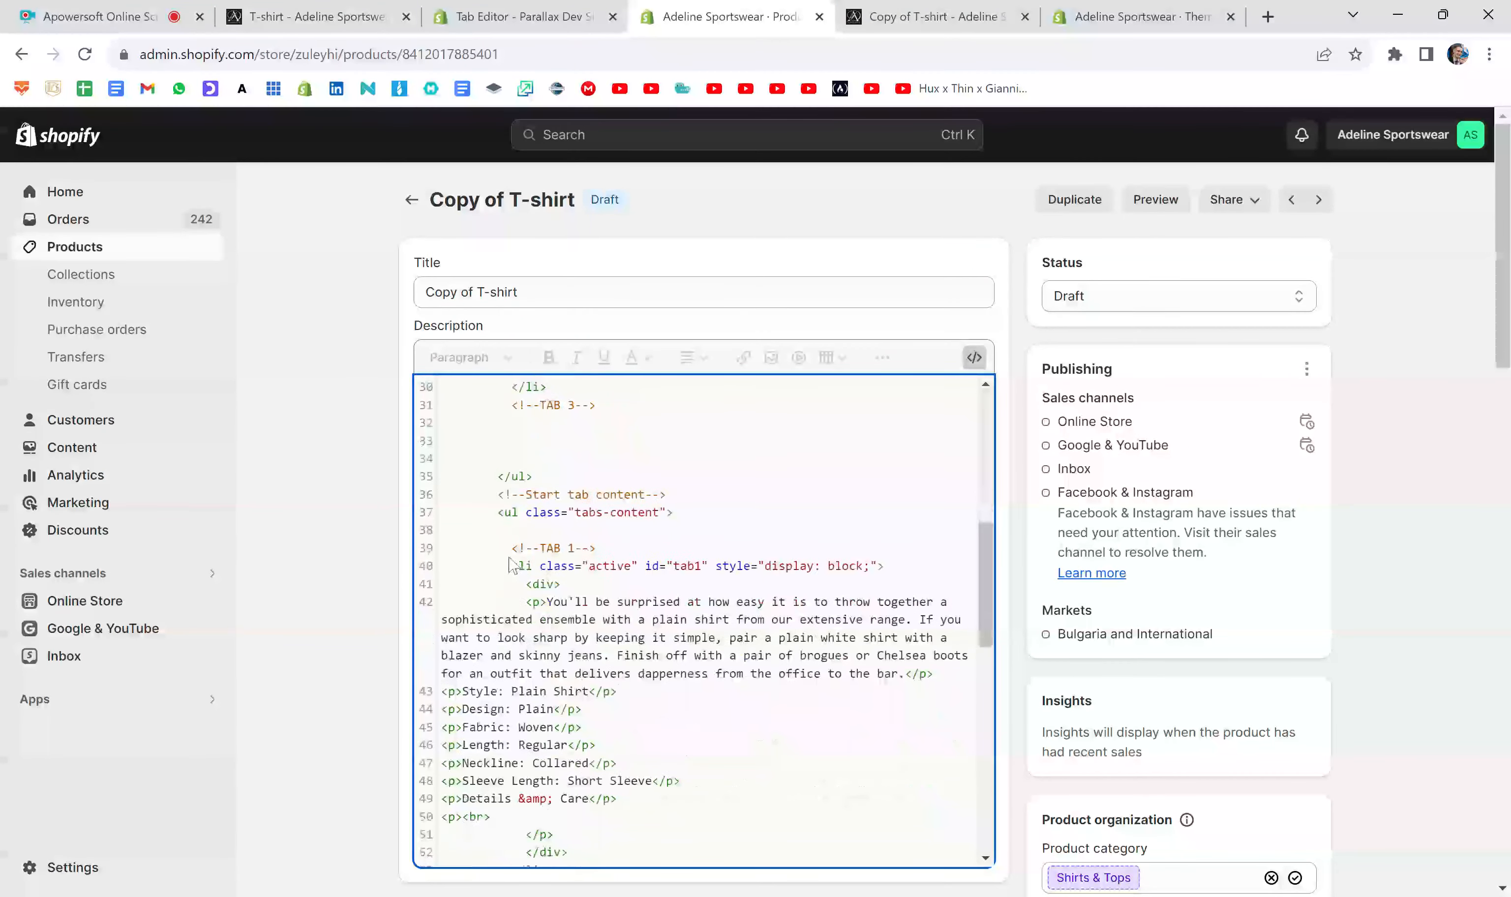
pyautogui.scroll(-6, 513, 564)
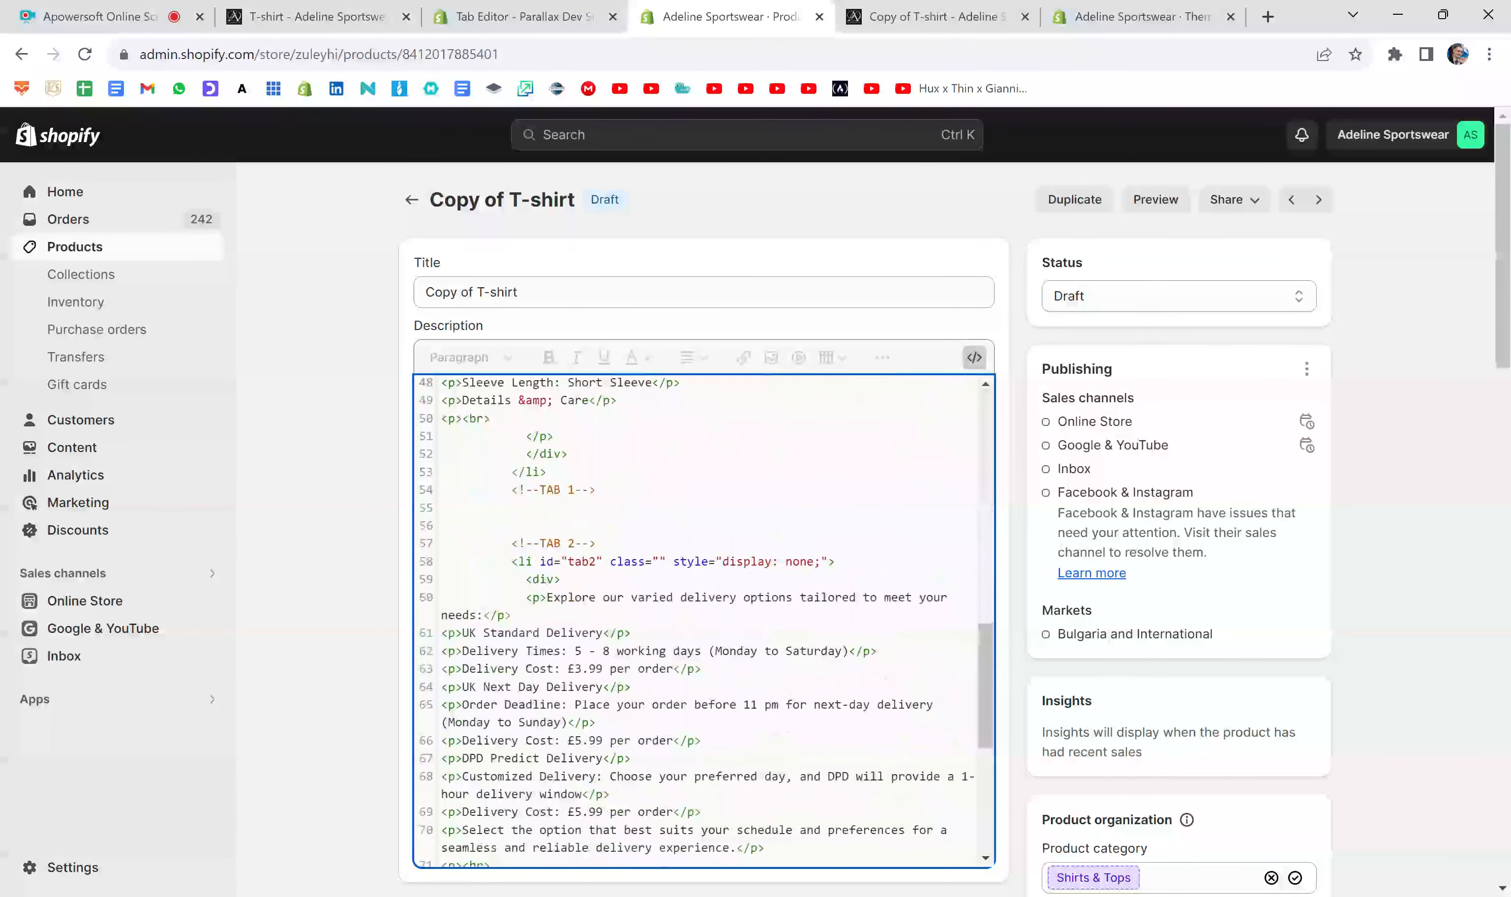
pyautogui.scroll(-2, 504, 561)
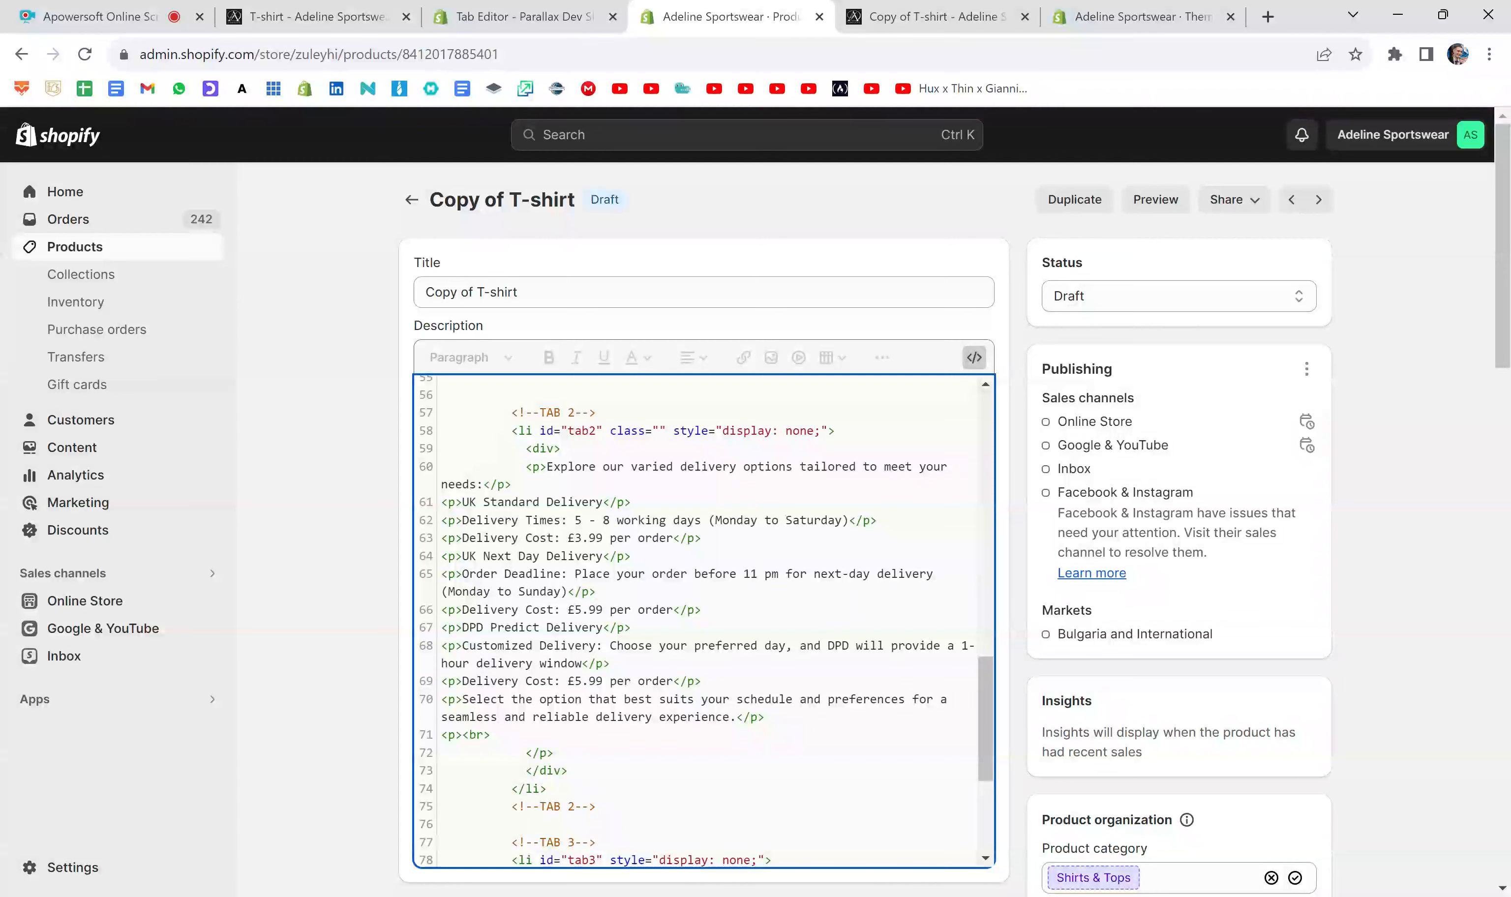
pyautogui.click(504, 431)
pyautogui.click(659, 431)
pyautogui.write('active')
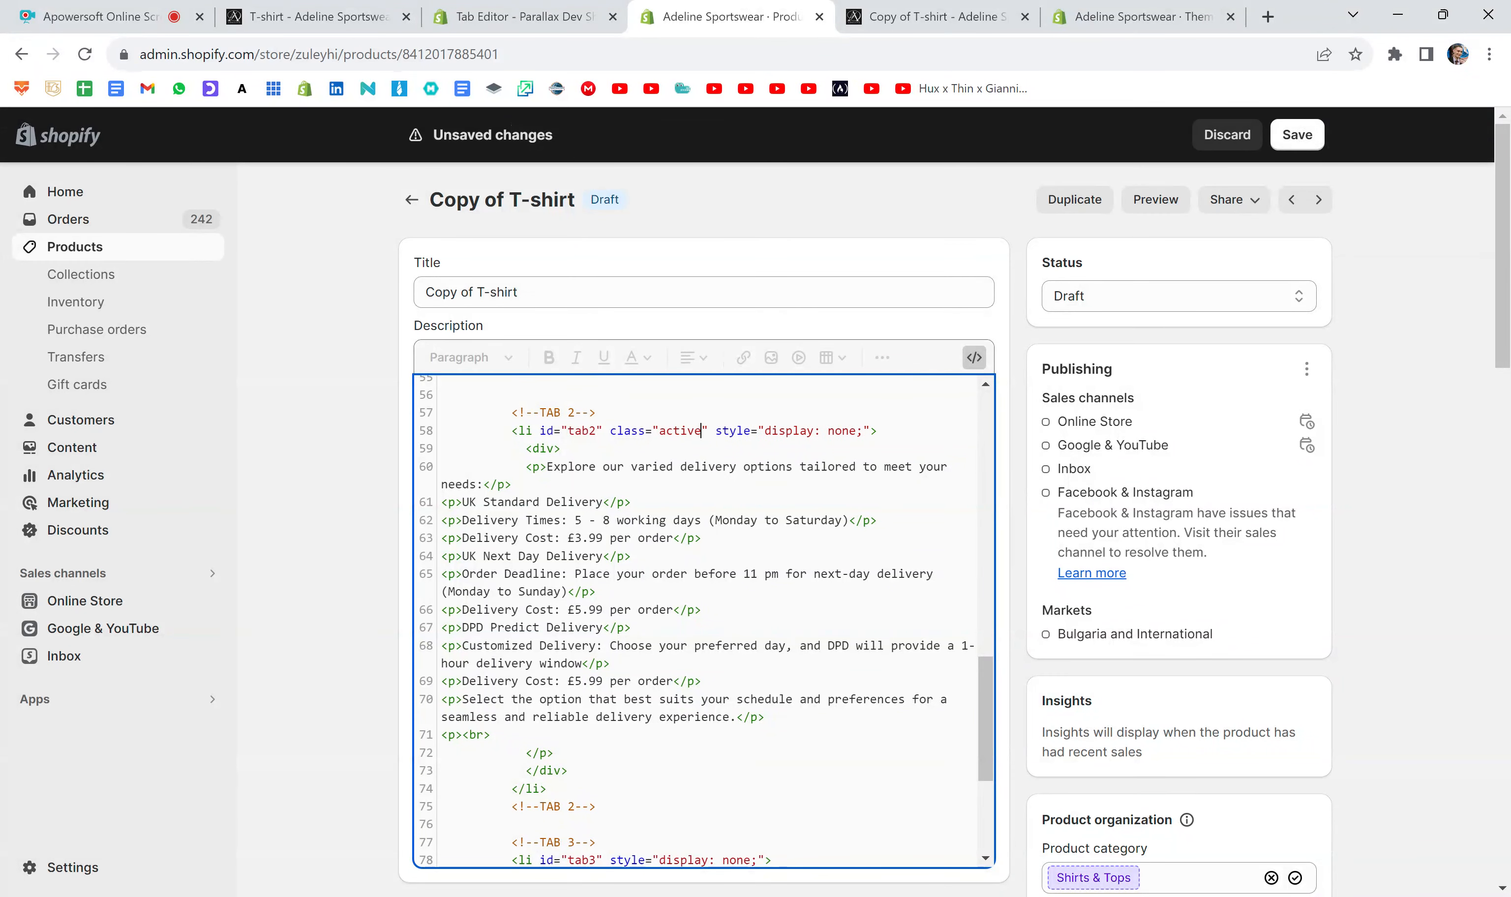
pyautogui.press('Right')
pyautogui.press('BackSpace')
pyautogui.press('BackSpace')
pyautogui.press('BackSpace')
pyautogui.press('BackSpace')
pyautogui.press('BackSpace')
pyautogui.press('BackSpace')
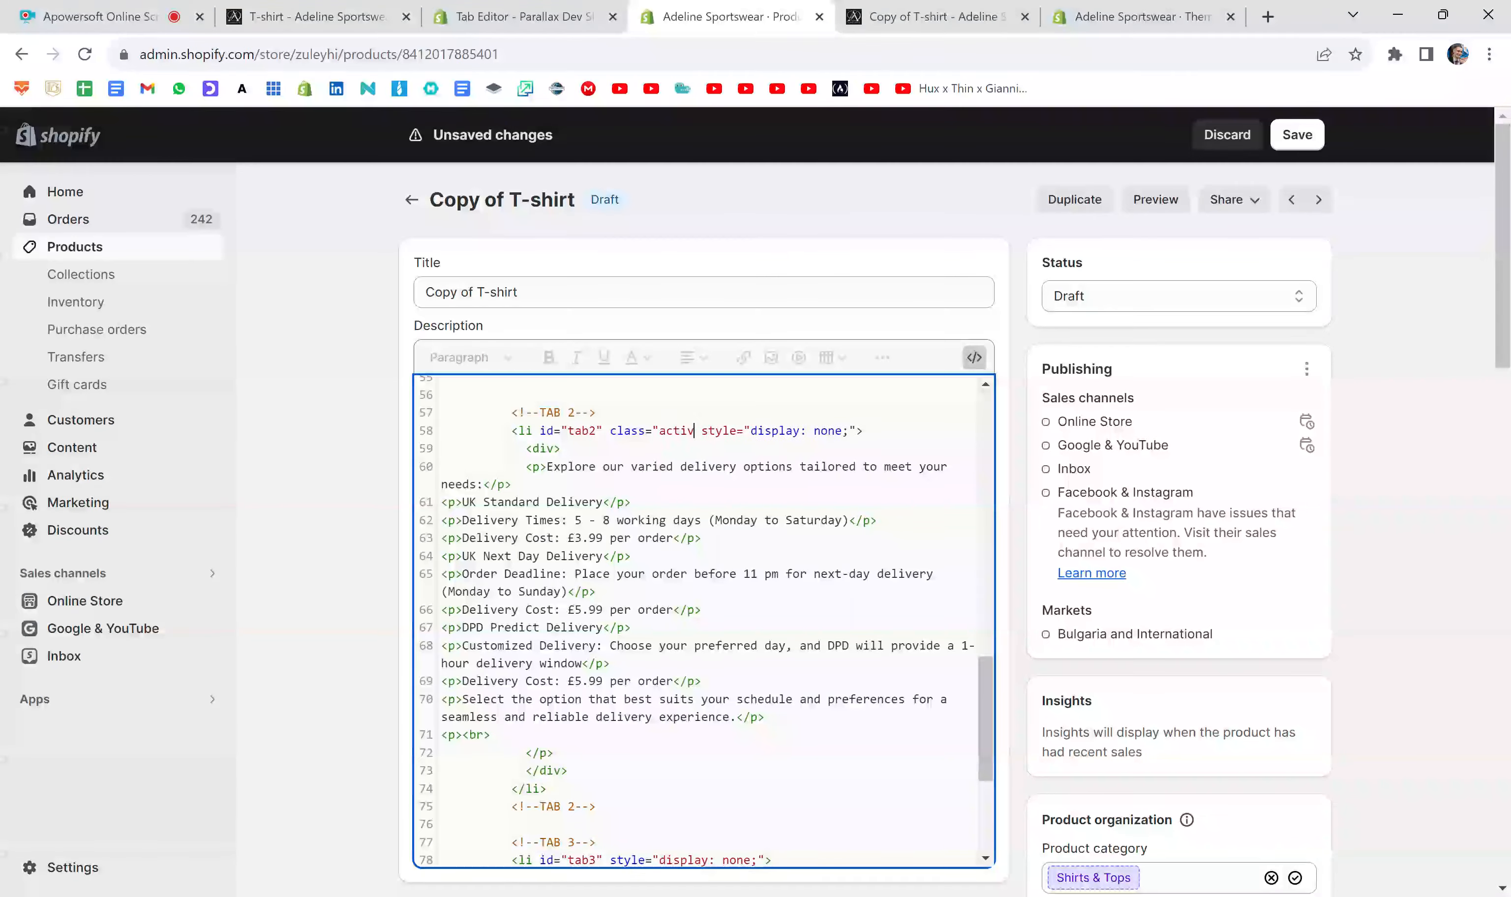
pyautogui.press('BackSpace')
pyautogui.press('BackSpace')
pyautogui.press('BackSpace')
pyautogui.press('BackSpace')
pyautogui.press('BackSpace')
pyautogui.press('BackSpace')
pyautogui.press('BackSpace')
pyautogui.press('BackSpace')
pyautogui.press('BackSpace')
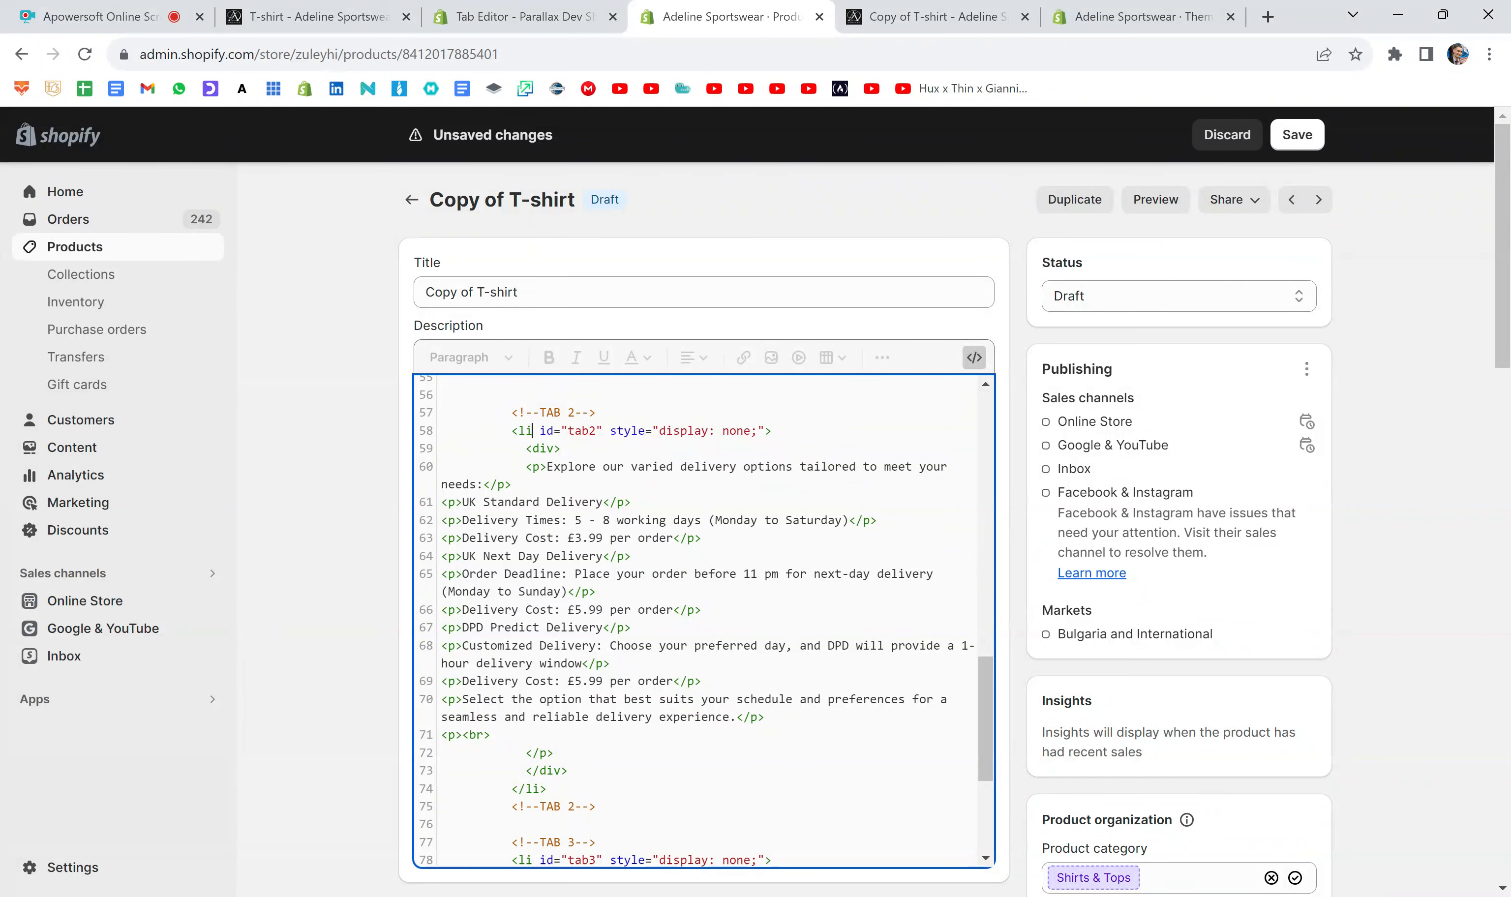
# - Add class="active" before id="tab2" in the TAB 2 content list item
pyautogui.write('class=""')
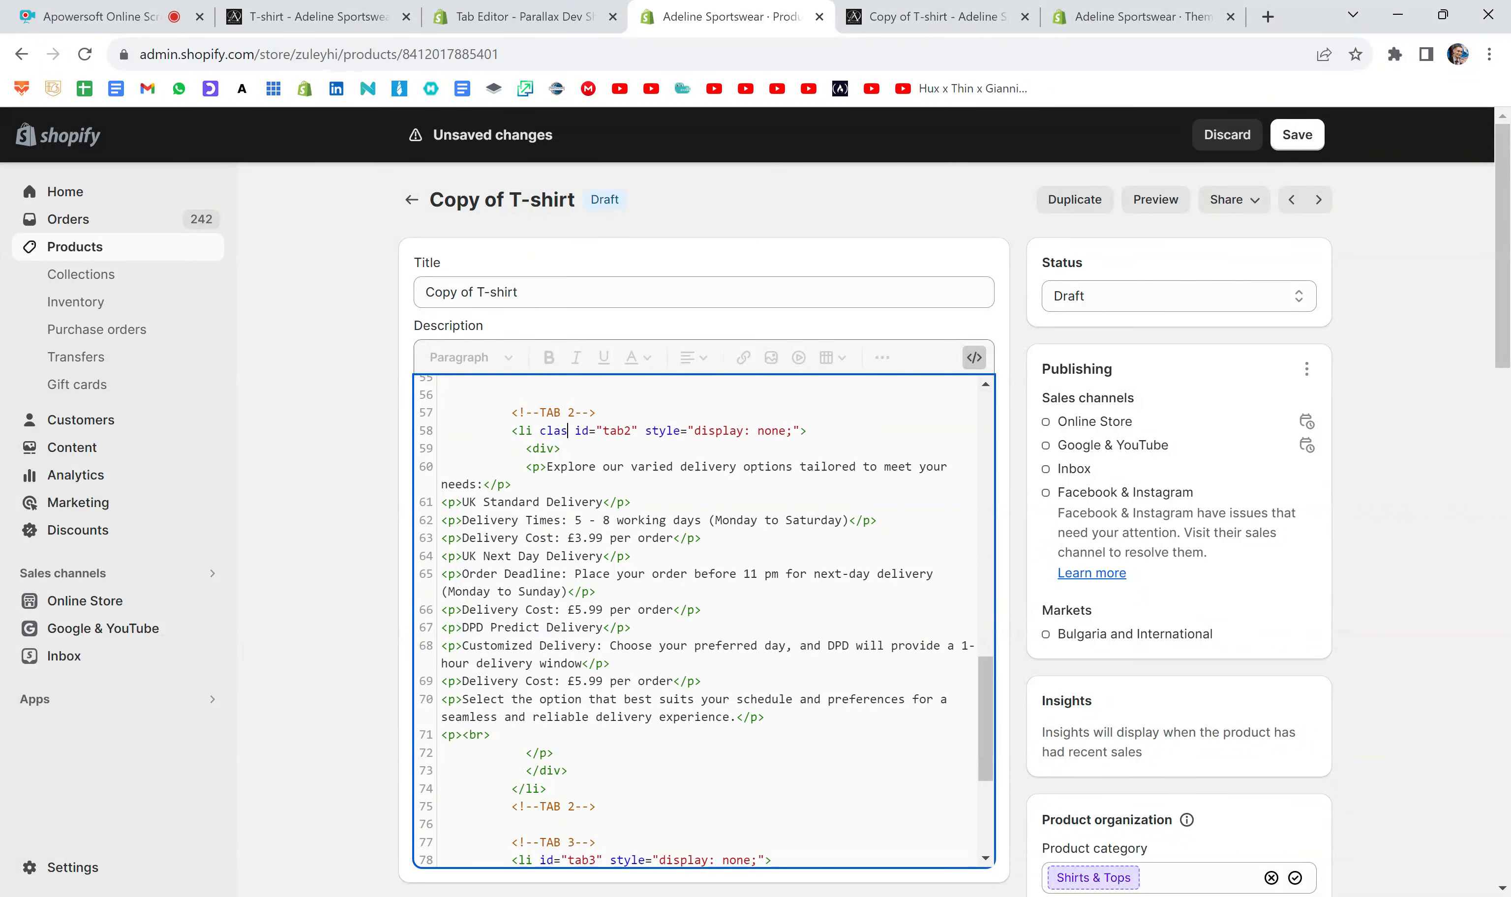
pyautogui.write('active')
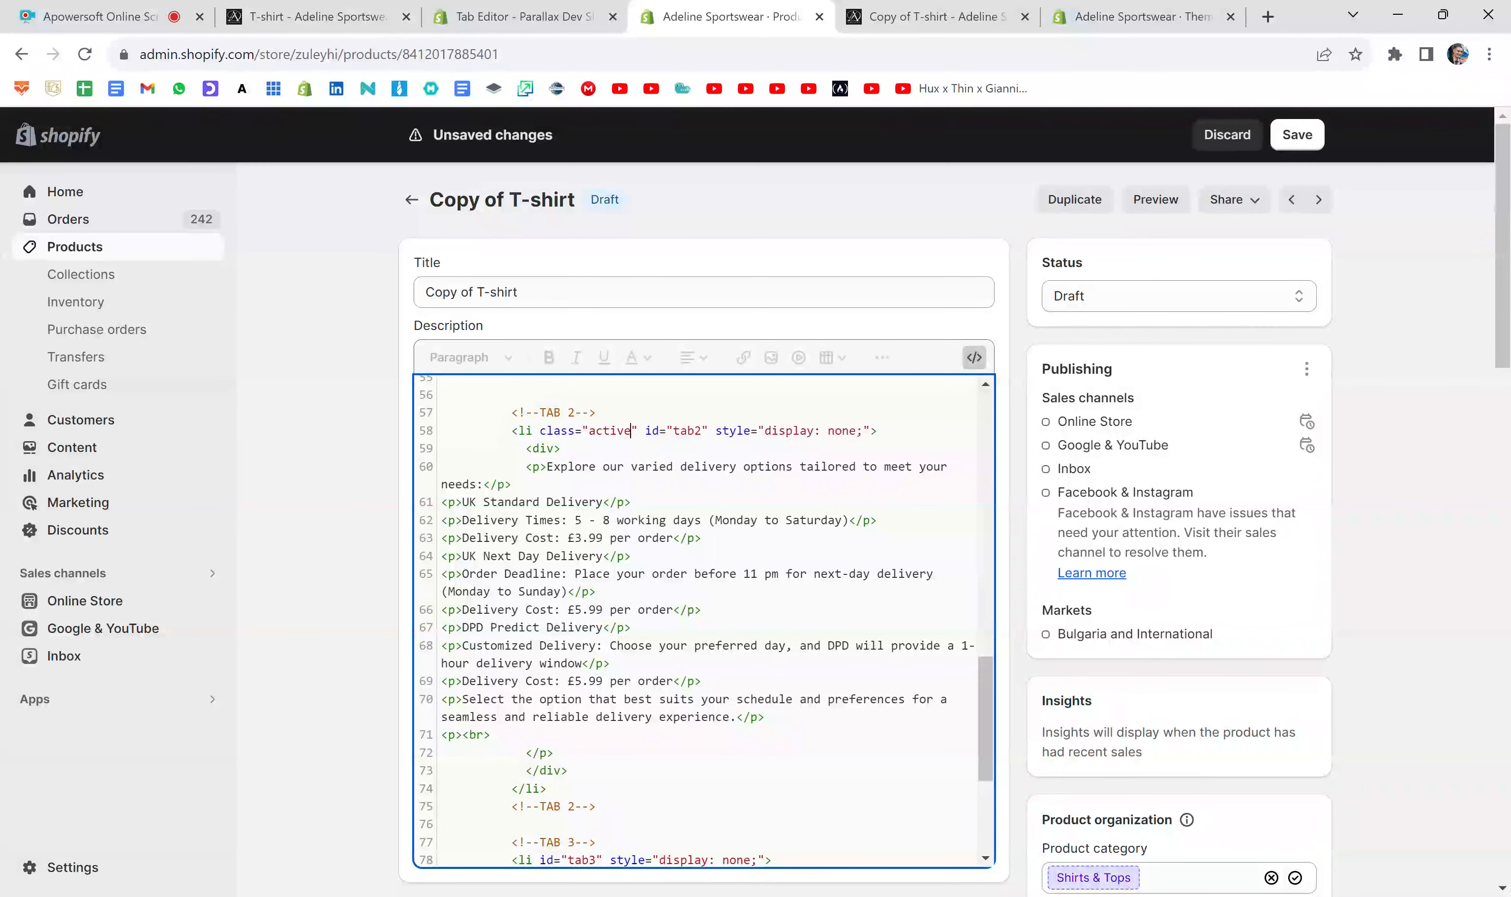
pyautogui.press('Right')
pyautogui.press('Right')
pyautogui.press('BackSpace')
# - Set the display style of the TAB 2 content list item to block
pyautogui.click(856, 431)
pyautogui.press('BackSpace')
pyautogui.press('BackSpace')
pyautogui.press('BackSpace')
pyautogui.press('BackSpace')
pyautogui.write('block')
# - Remove class="active" from the TAB 1 content list item
pyautogui.scroll(2, 690, 620)
pyautogui.scroll(5, 690, 620)
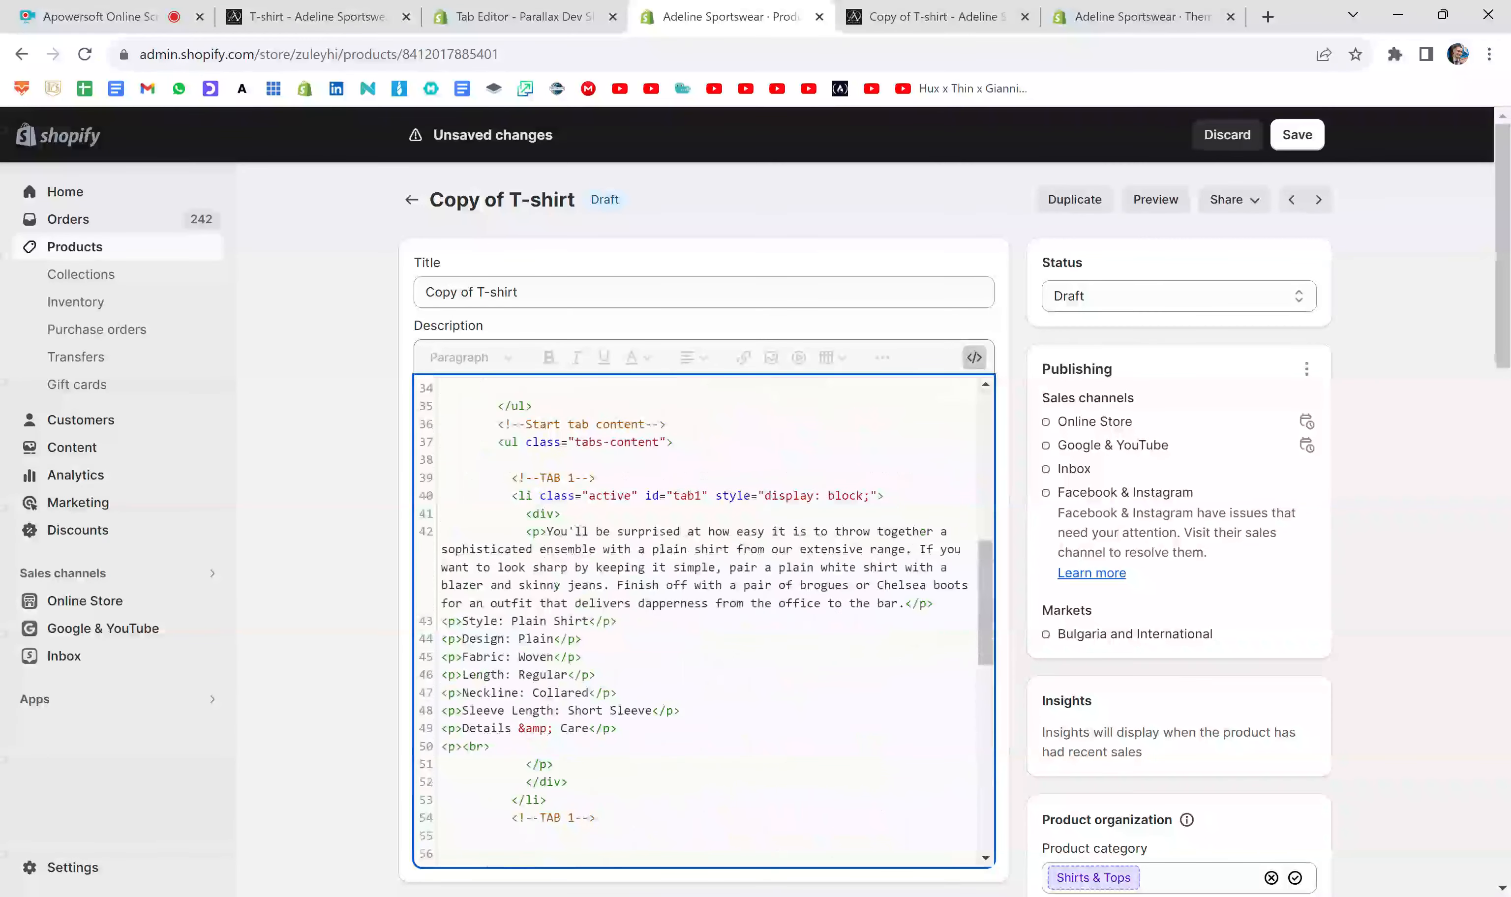
pyautogui.moveTo(637, 496); pyautogui.dragTo(540, 496)
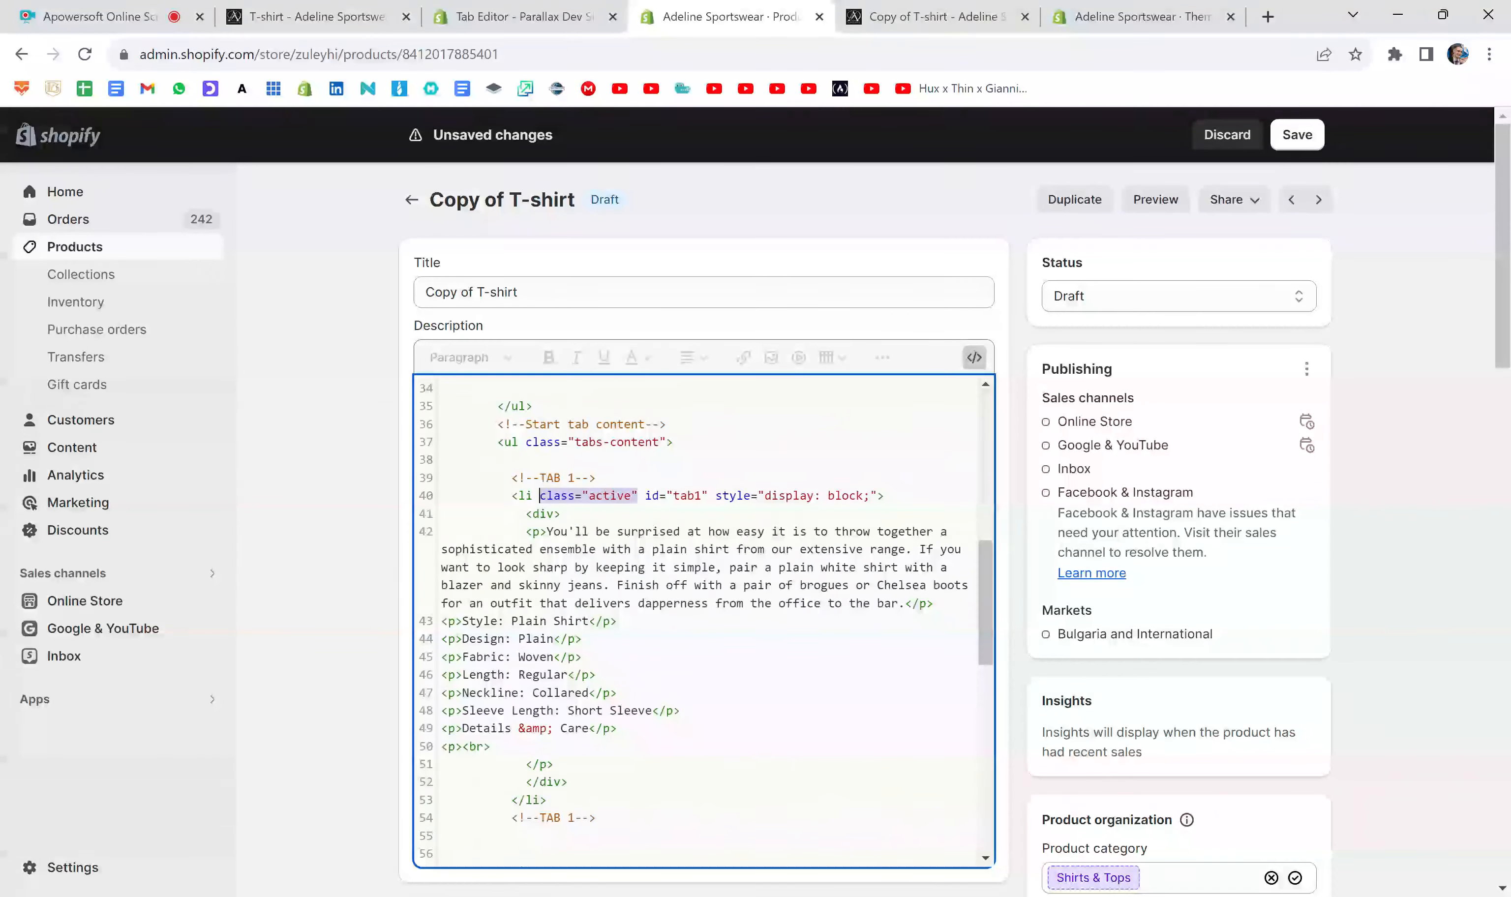
pyautogui.press('BackSpace')
pyautogui.press('BackSpace')
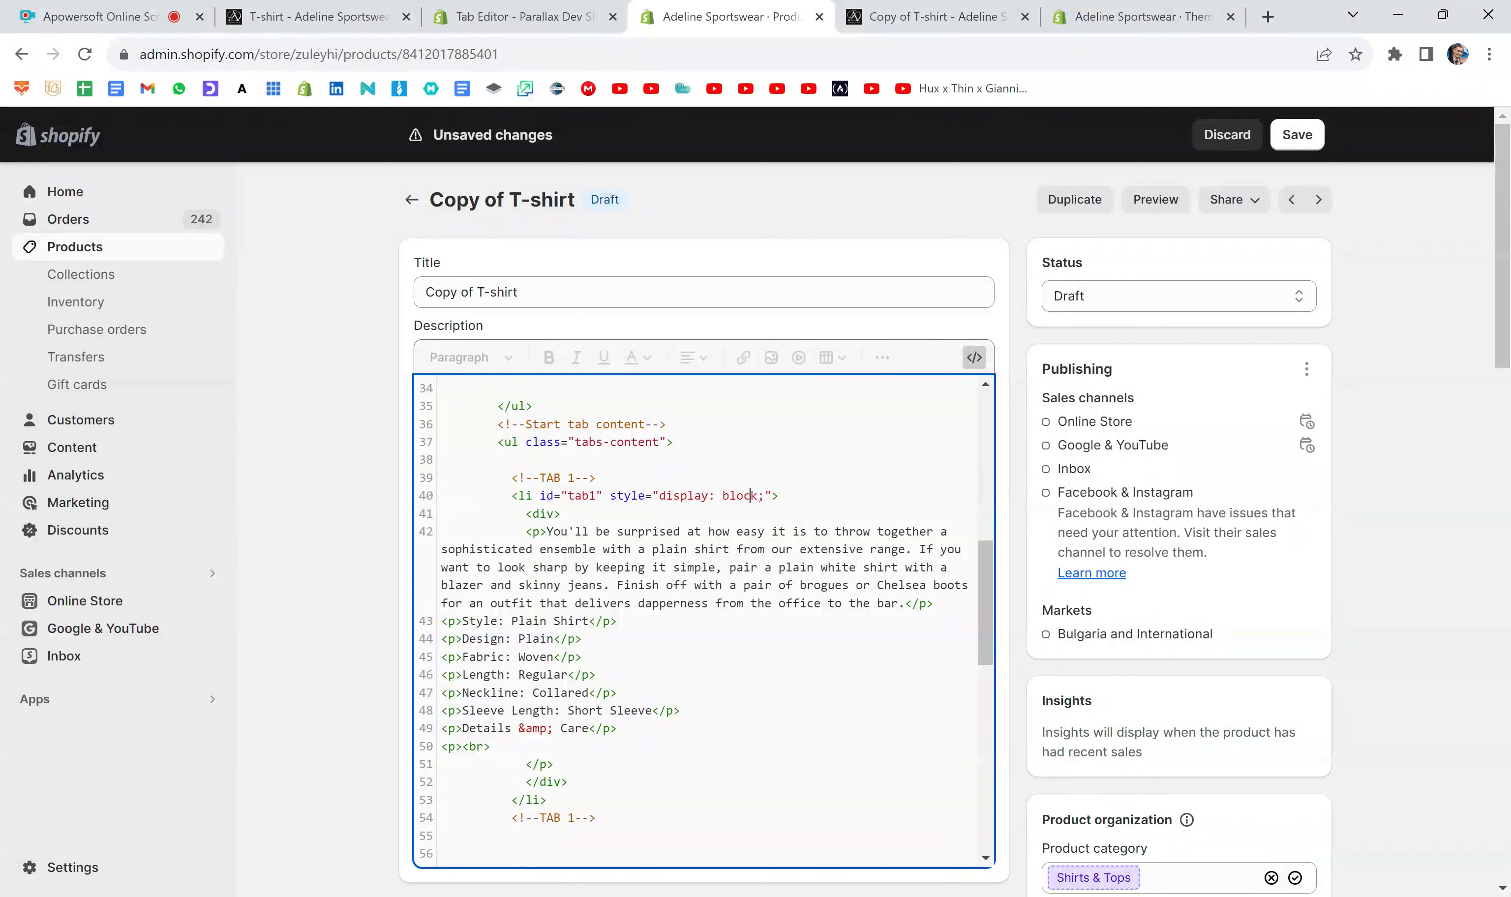
# - Set the display style of the TAB 1 content list item to none and save the product
pyautogui.press('BackSpace')
pyautogui.press('BackSpace')
pyautogui.press('BackSpace')
pyautogui.press('BackSpace')
pyautogui.press('BackSpace')
pyautogui.write('none')
pyautogui.click(1298, 136)
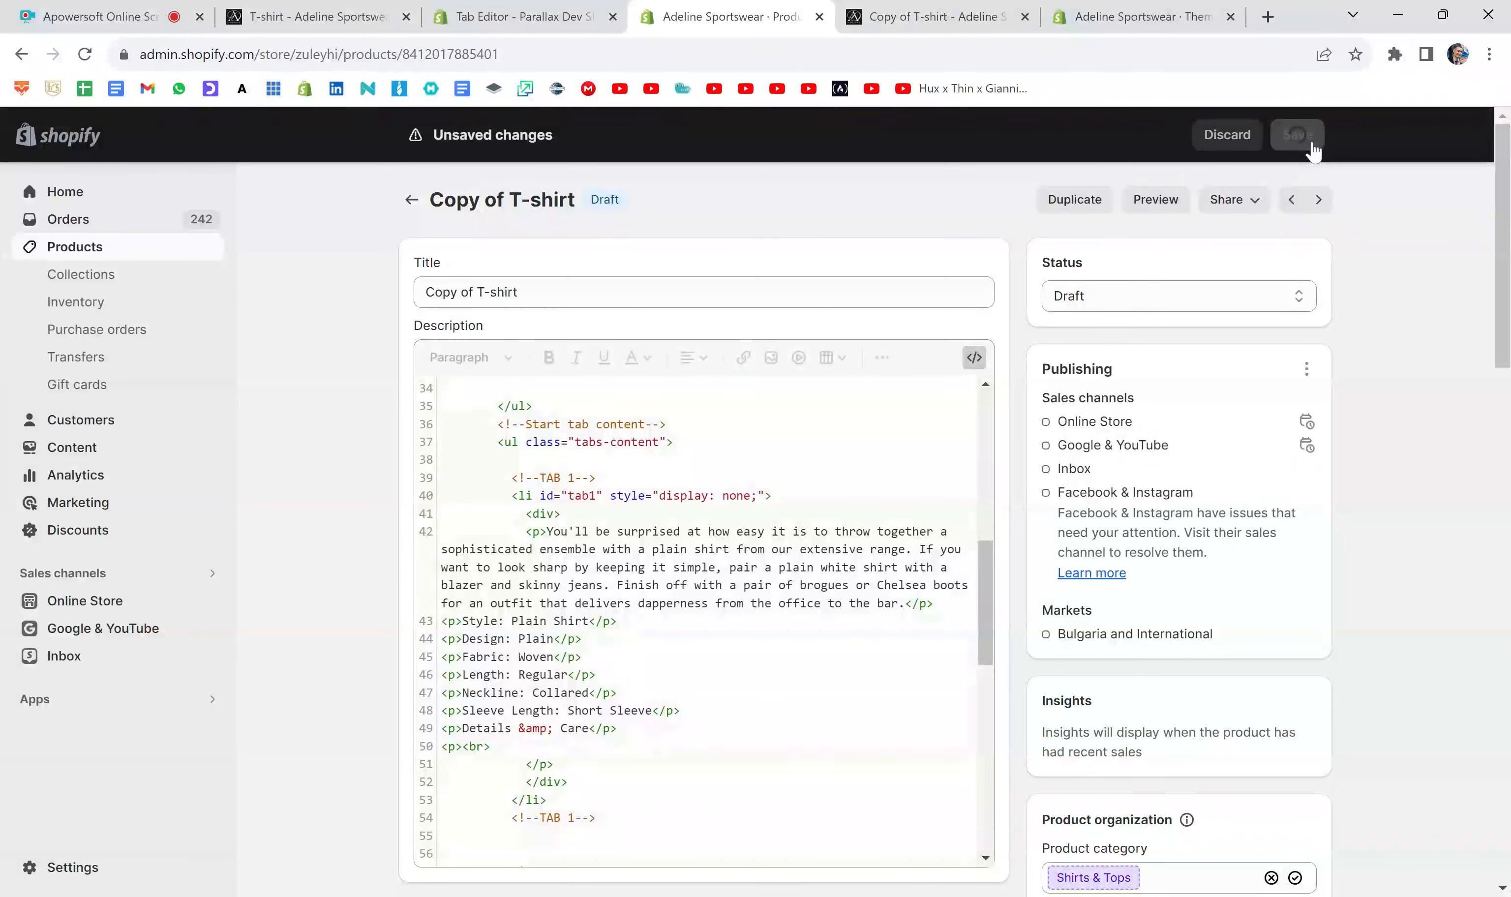
# - Replace the old preview with a fresh one and check the default tab's content, opening the Description tab as well
pyautogui.click(1024, 17)
pyautogui.click(1138, 210)
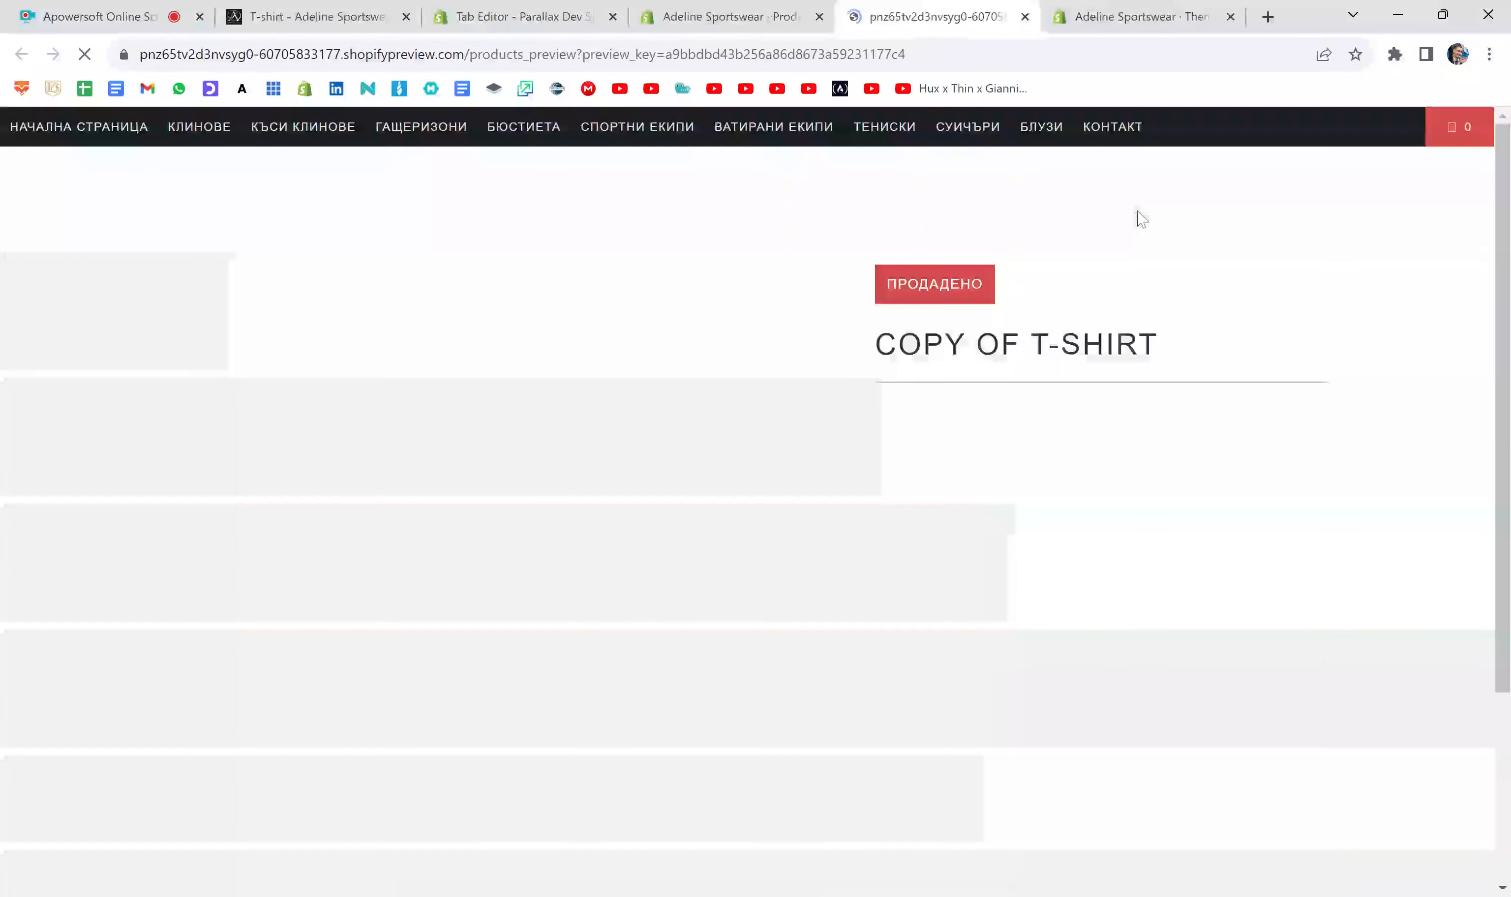
pyautogui.scroll(-5, 1460, 480)
pyautogui.scroll(-1, 1376, 414)
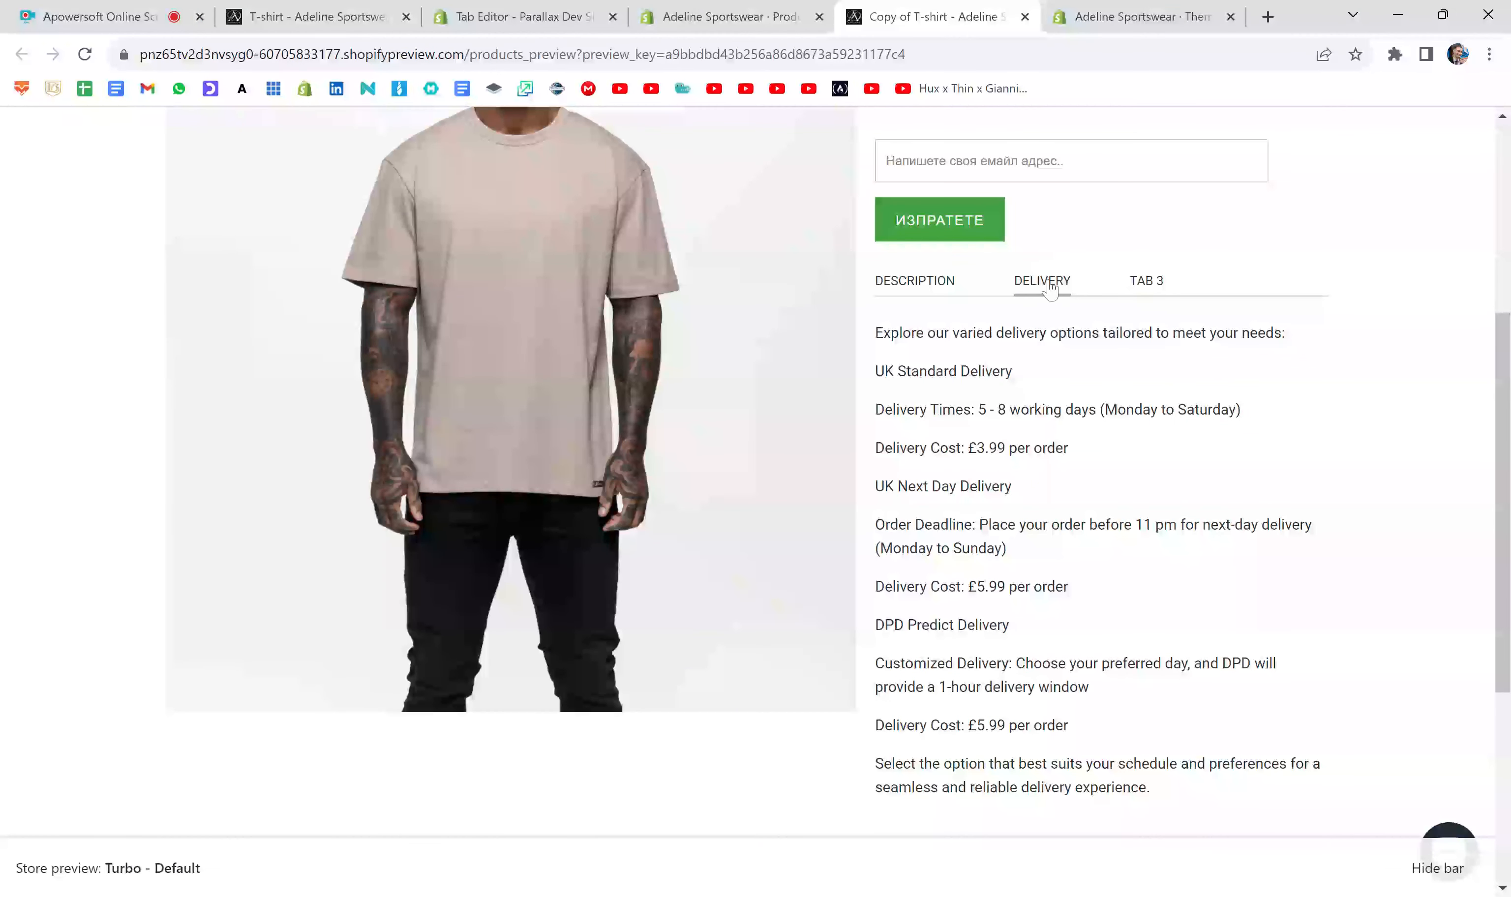
pyautogui.moveTo(874, 334); pyautogui.dragTo(996, 711)
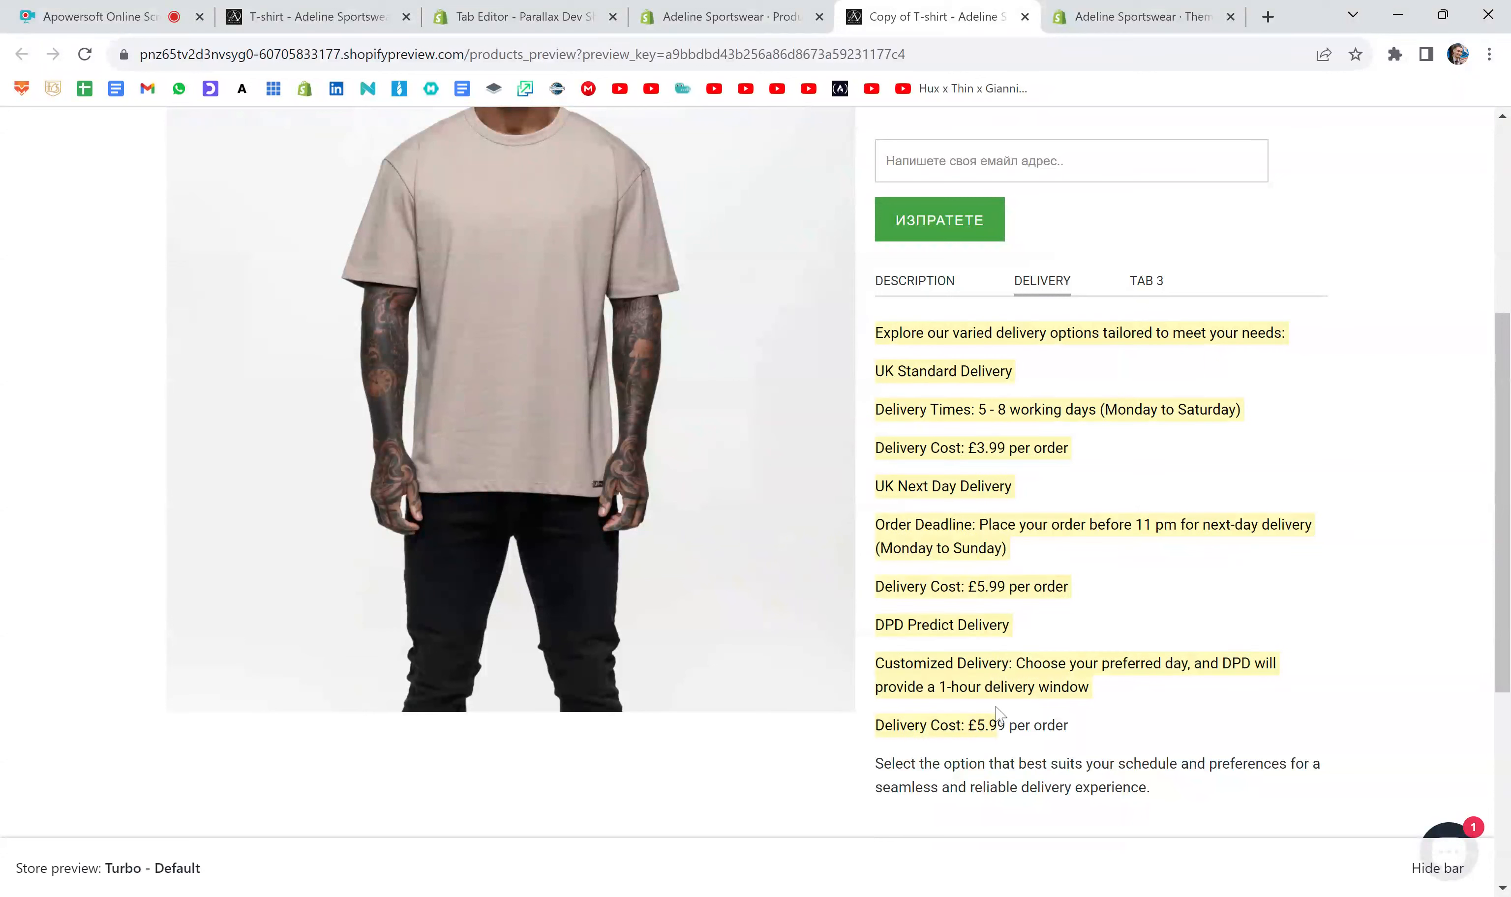
pyautogui.click(989, 523)
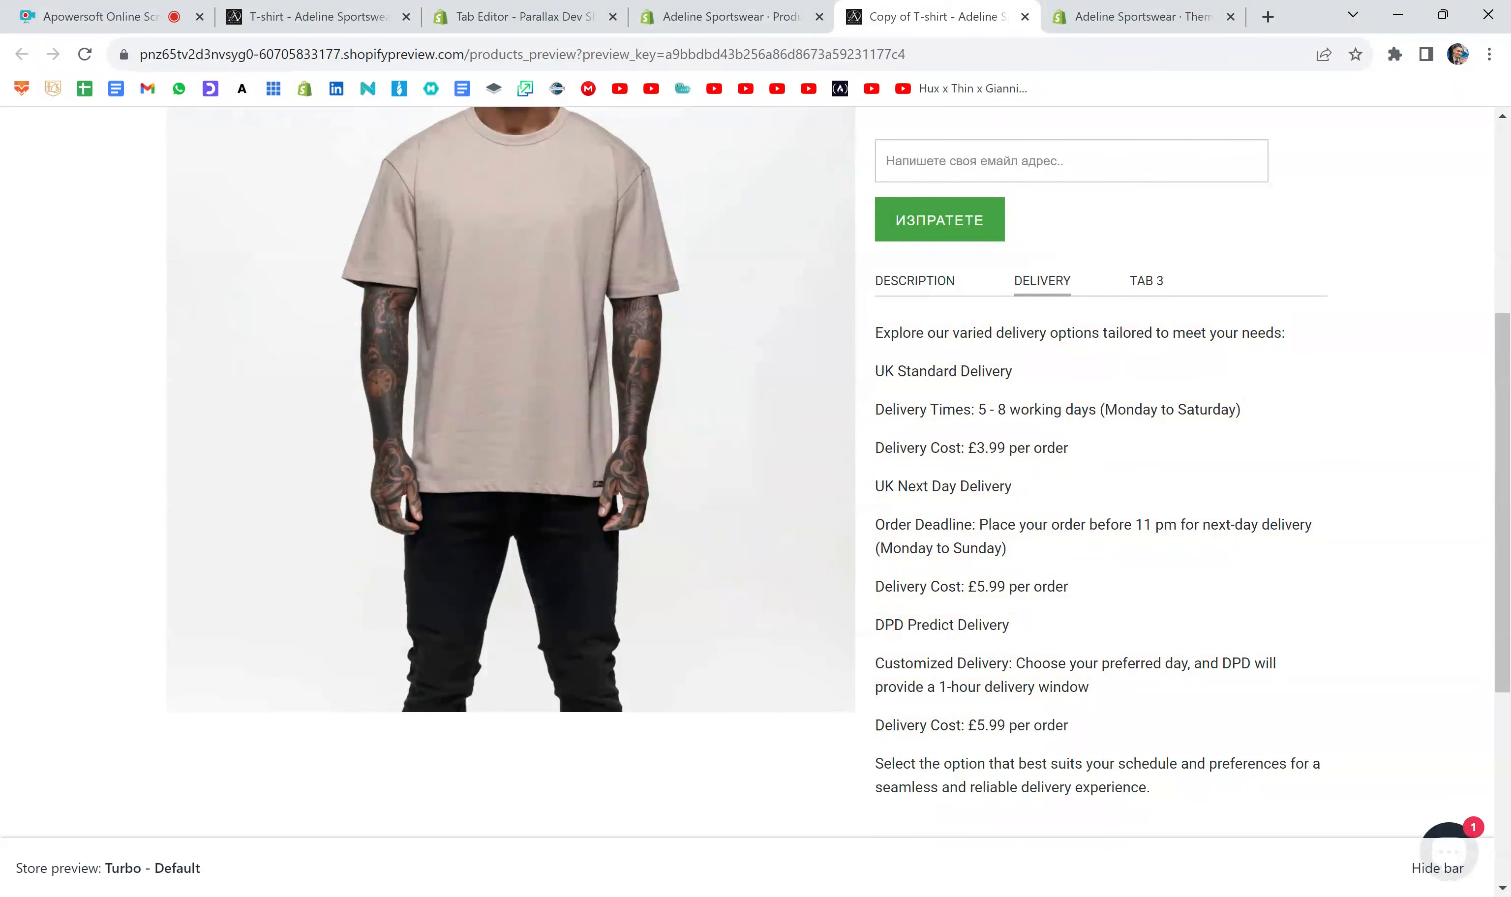
pyautogui.click(914, 283)
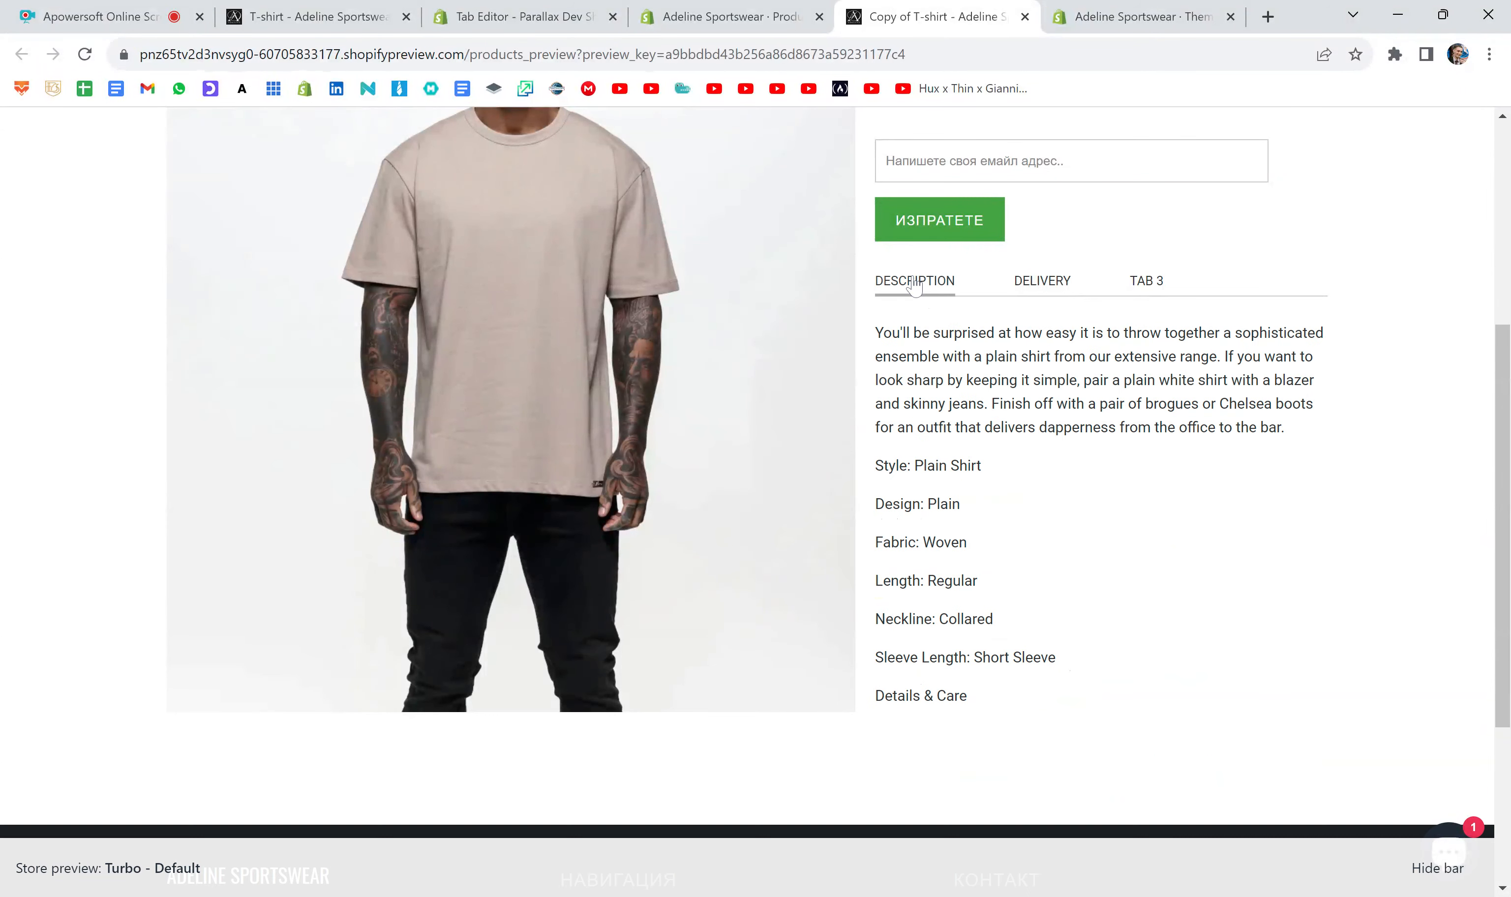
# - Back in the product's description code, add class="active" to the TAB 1 label link before href="#tab1"
pyautogui.click(703, 6)
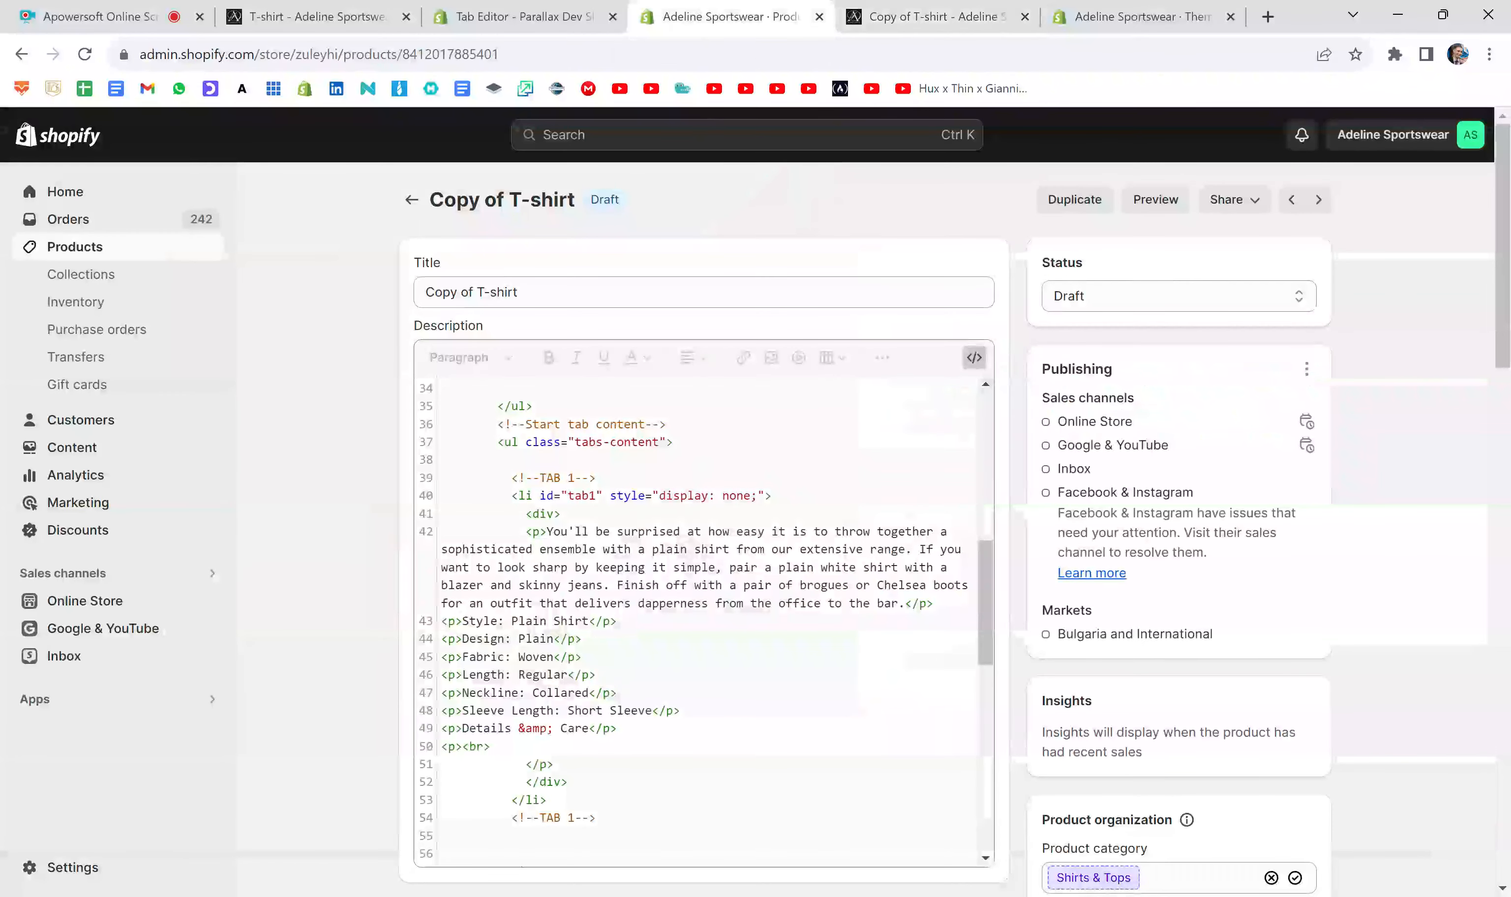
pyautogui.scroll(10, 675, 582)
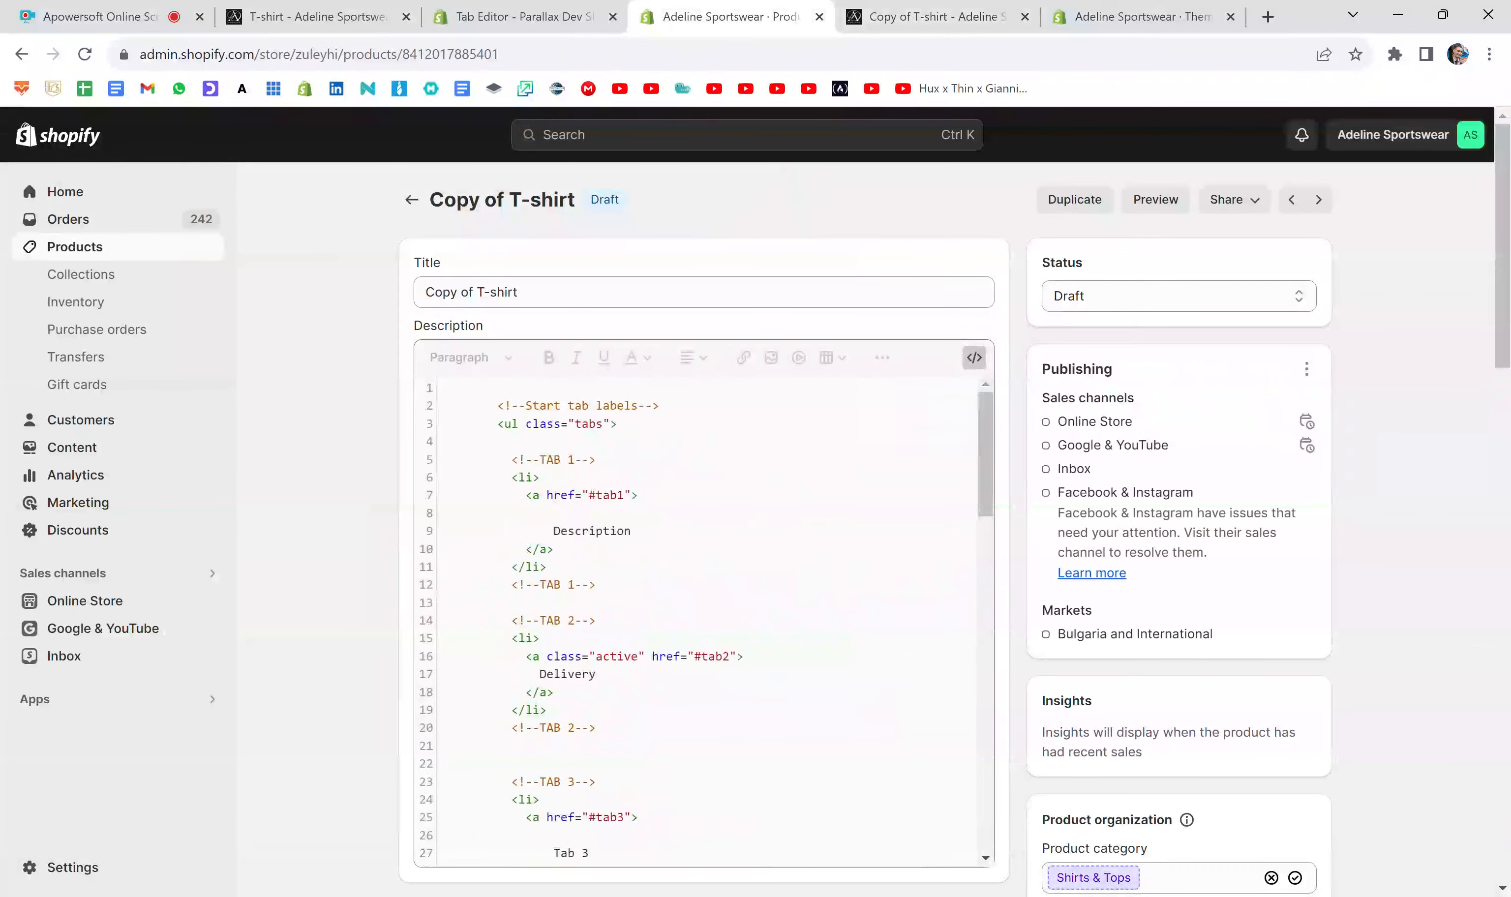
pyautogui.moveTo(504, 459); pyautogui.dragTo(595, 584)
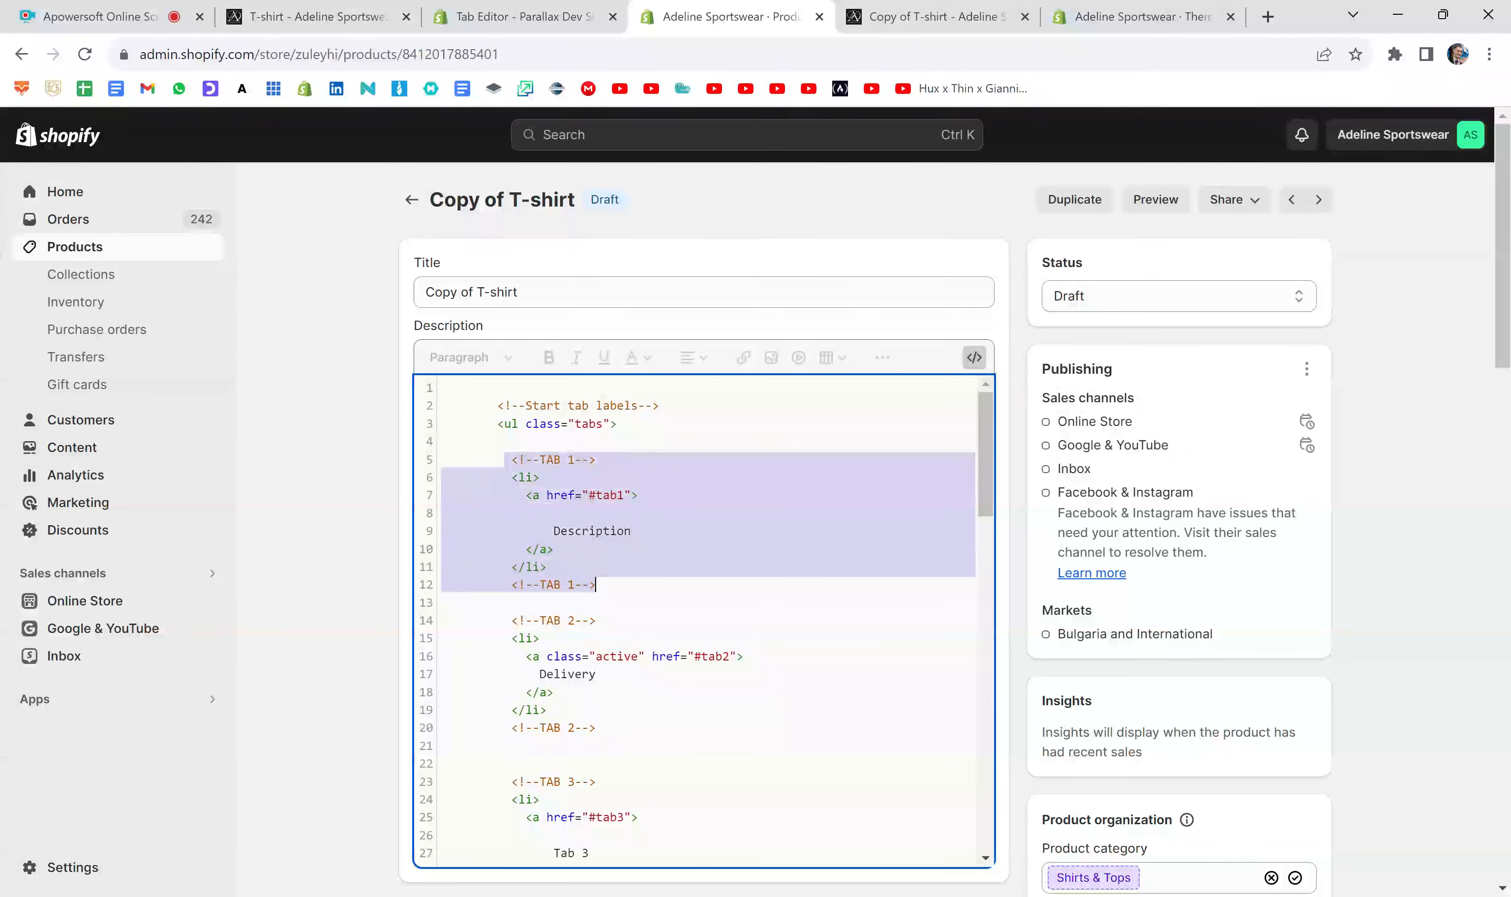
pyautogui.click(553, 549)
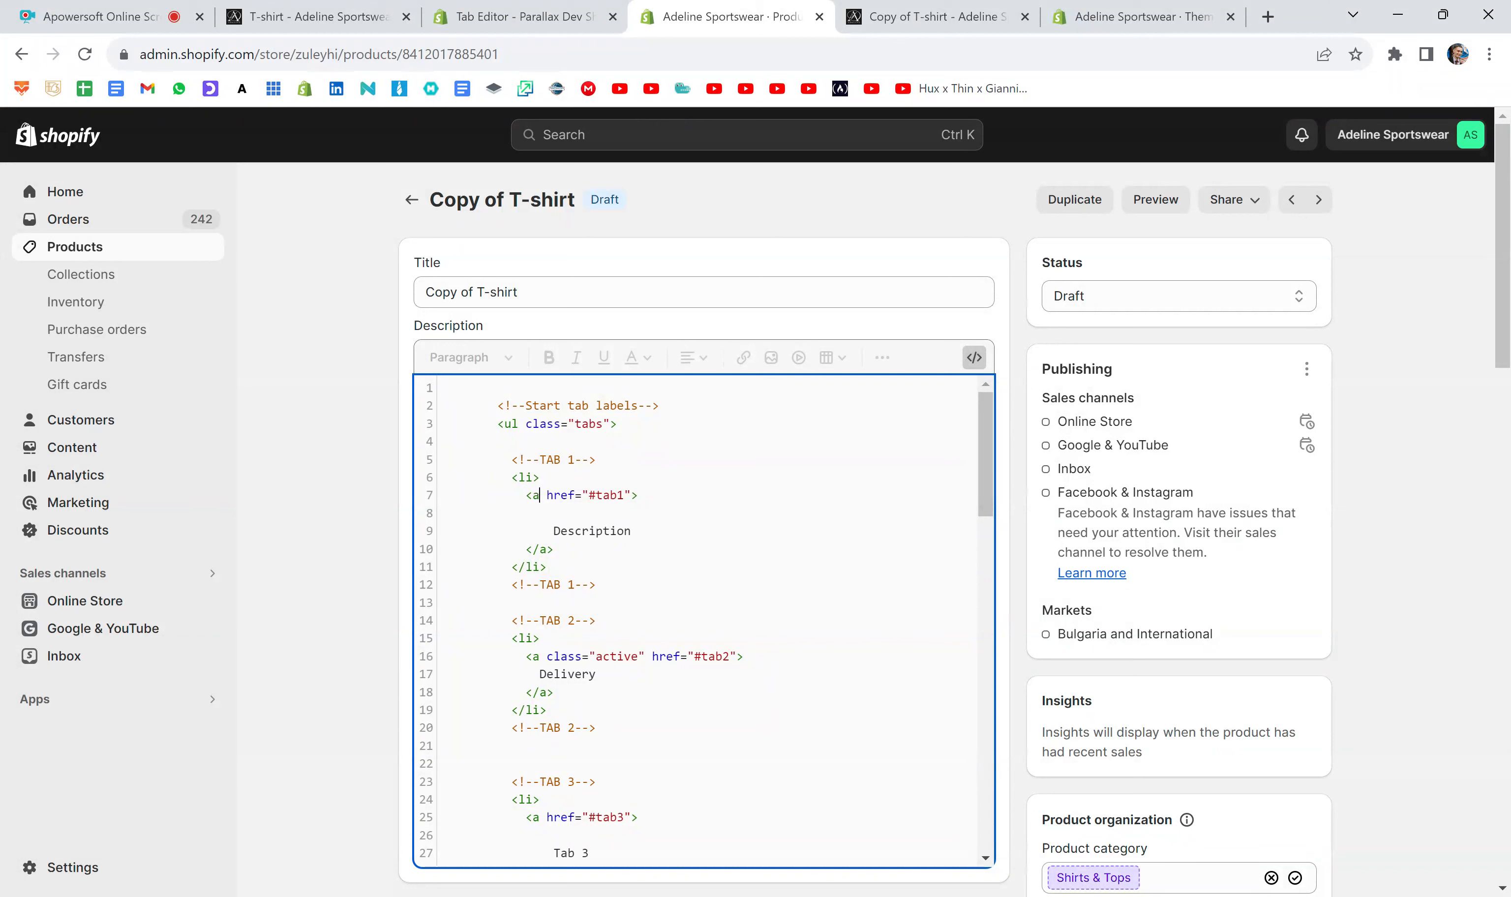
pyautogui.write('class')
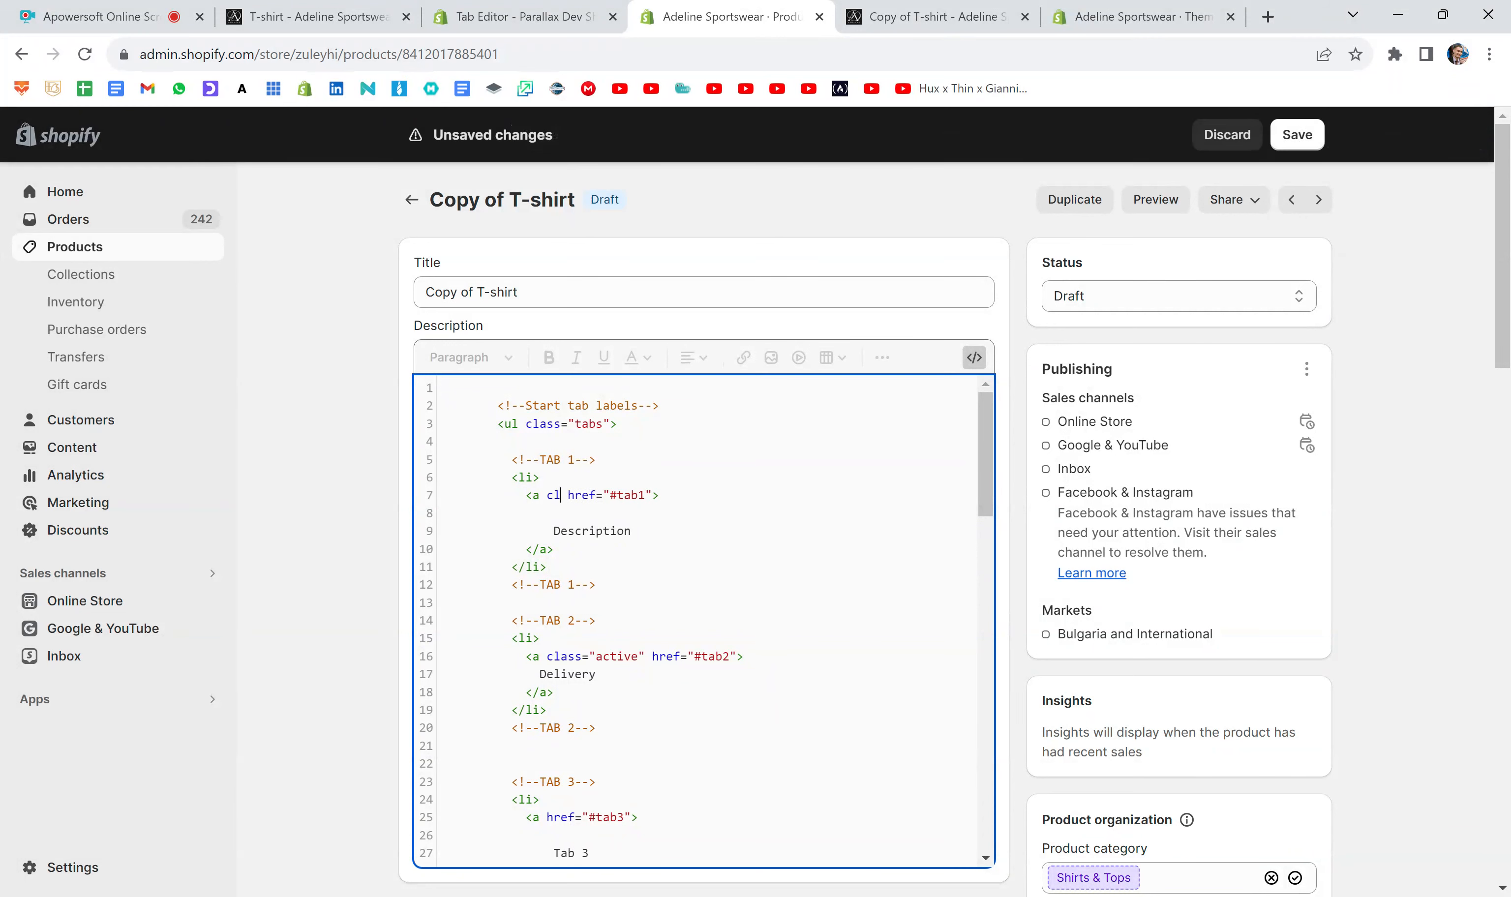
pyautogui.write('="active')
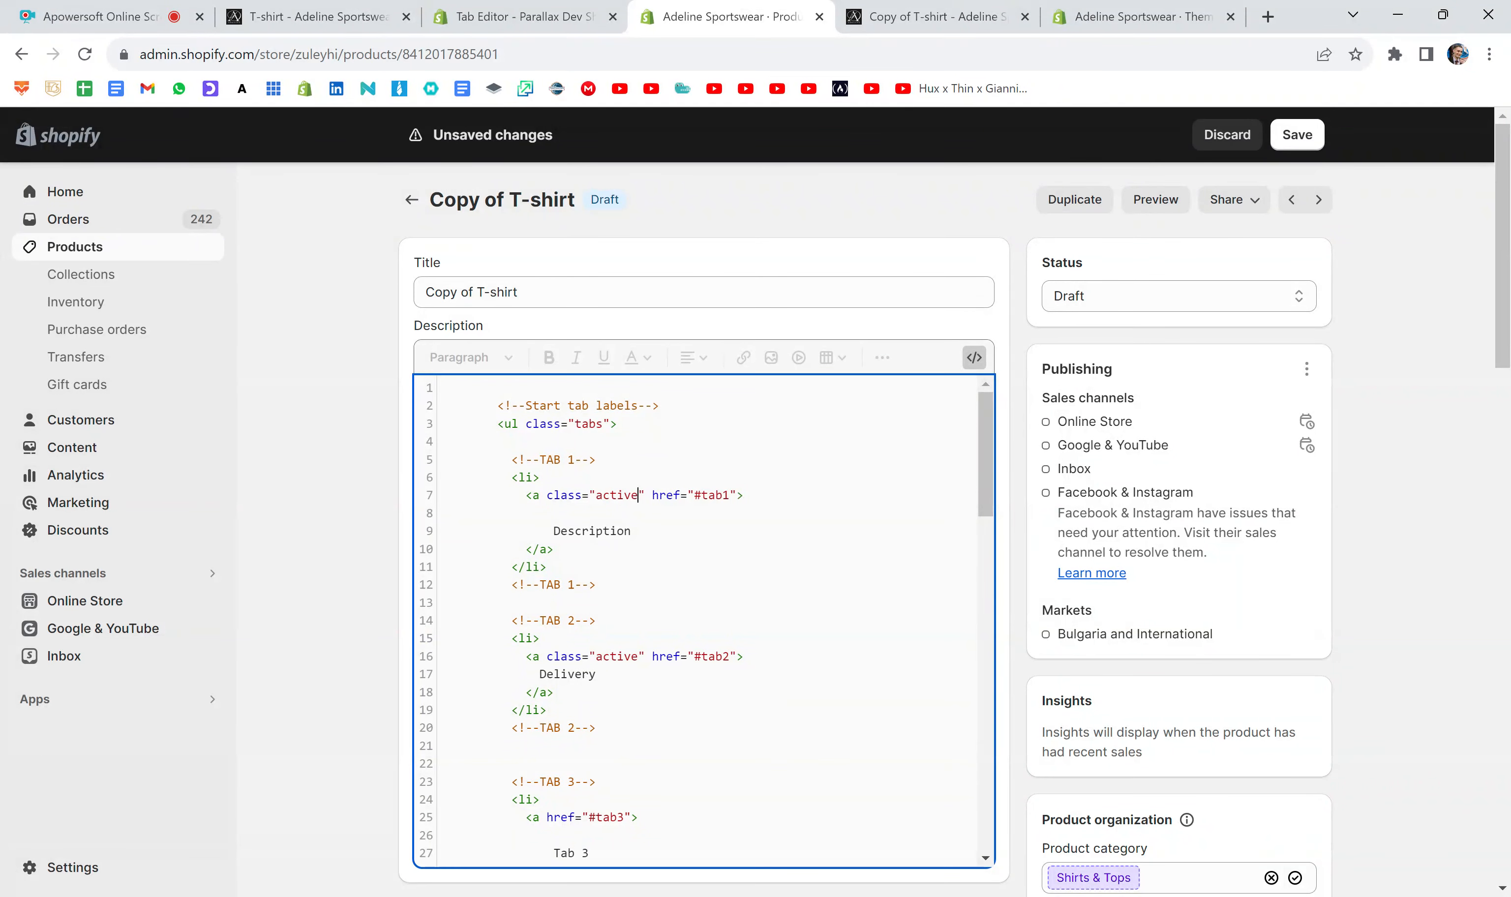
# - Remove class="active" from the TAB 2 label link for Delivery
pyautogui.click(644, 656)
pyautogui.press('BackSpace')
pyautogui.press('BackSpace')
pyautogui.press('BackSpace')
pyautogui.press('BackSpace')
pyautogui.press('BackSpace')
pyautogui.press('BackSpace')
pyautogui.press('BackSpace')
pyautogui.press('BackSpace')
pyautogui.press('BackSpace')
pyautogui.press('BackSpace')
pyautogui.press('BackSpace')
pyautogui.press('BackSpace')
pyautogui.press('BackSpace')
pyautogui.press('BackSpace')
pyautogui.press('BackSpace')
# - Add class="active" before id="tab1" in the TAB 1 content list item
pyautogui.scroll(-8, 634, 543)
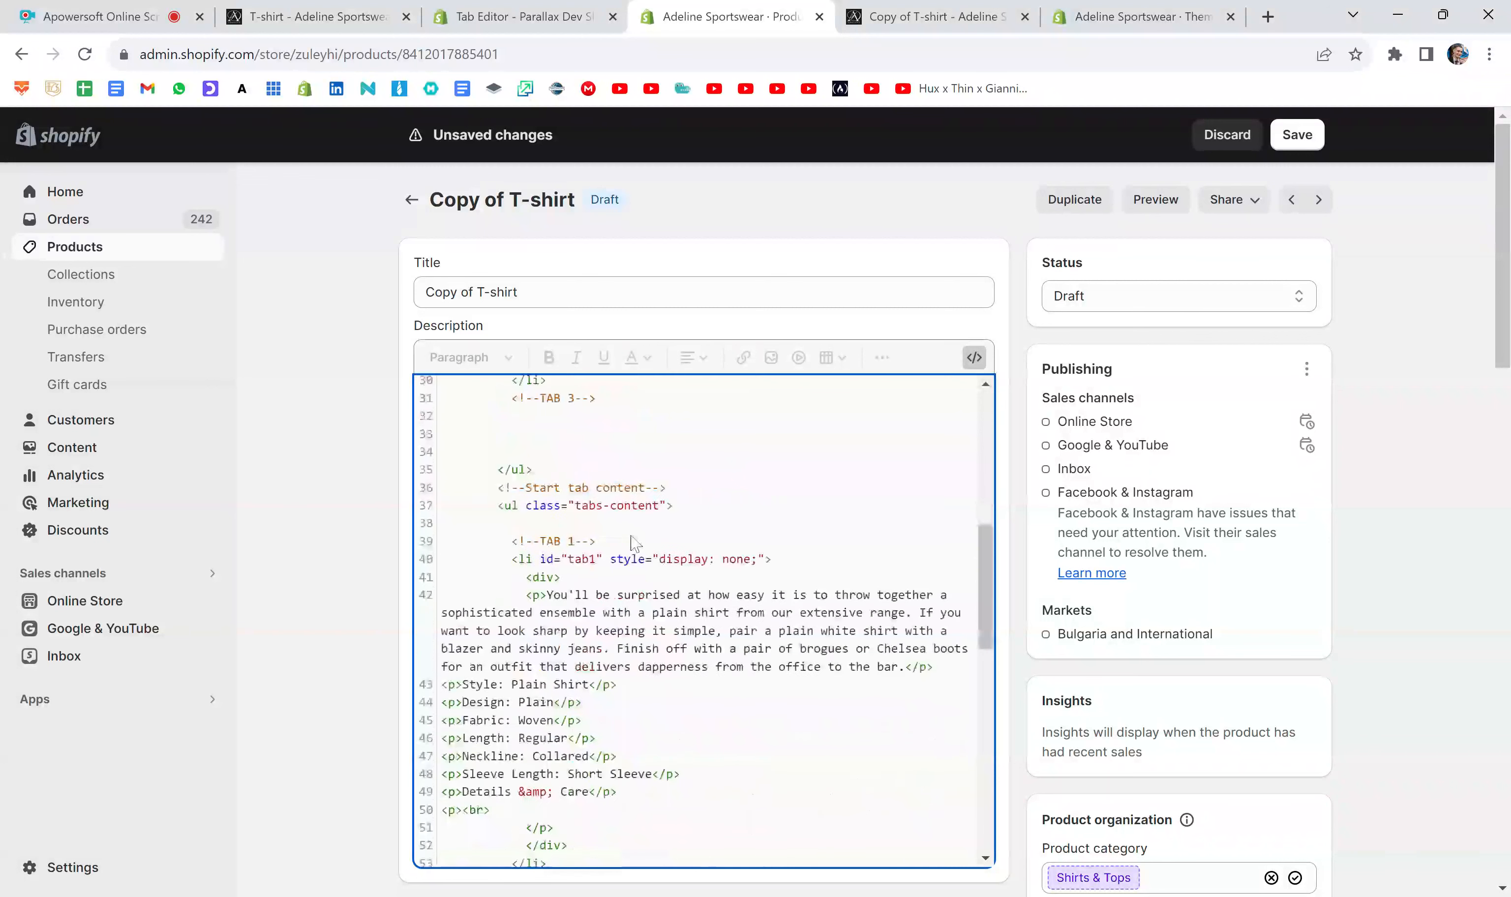
pyautogui.scroll(-1, 635, 543)
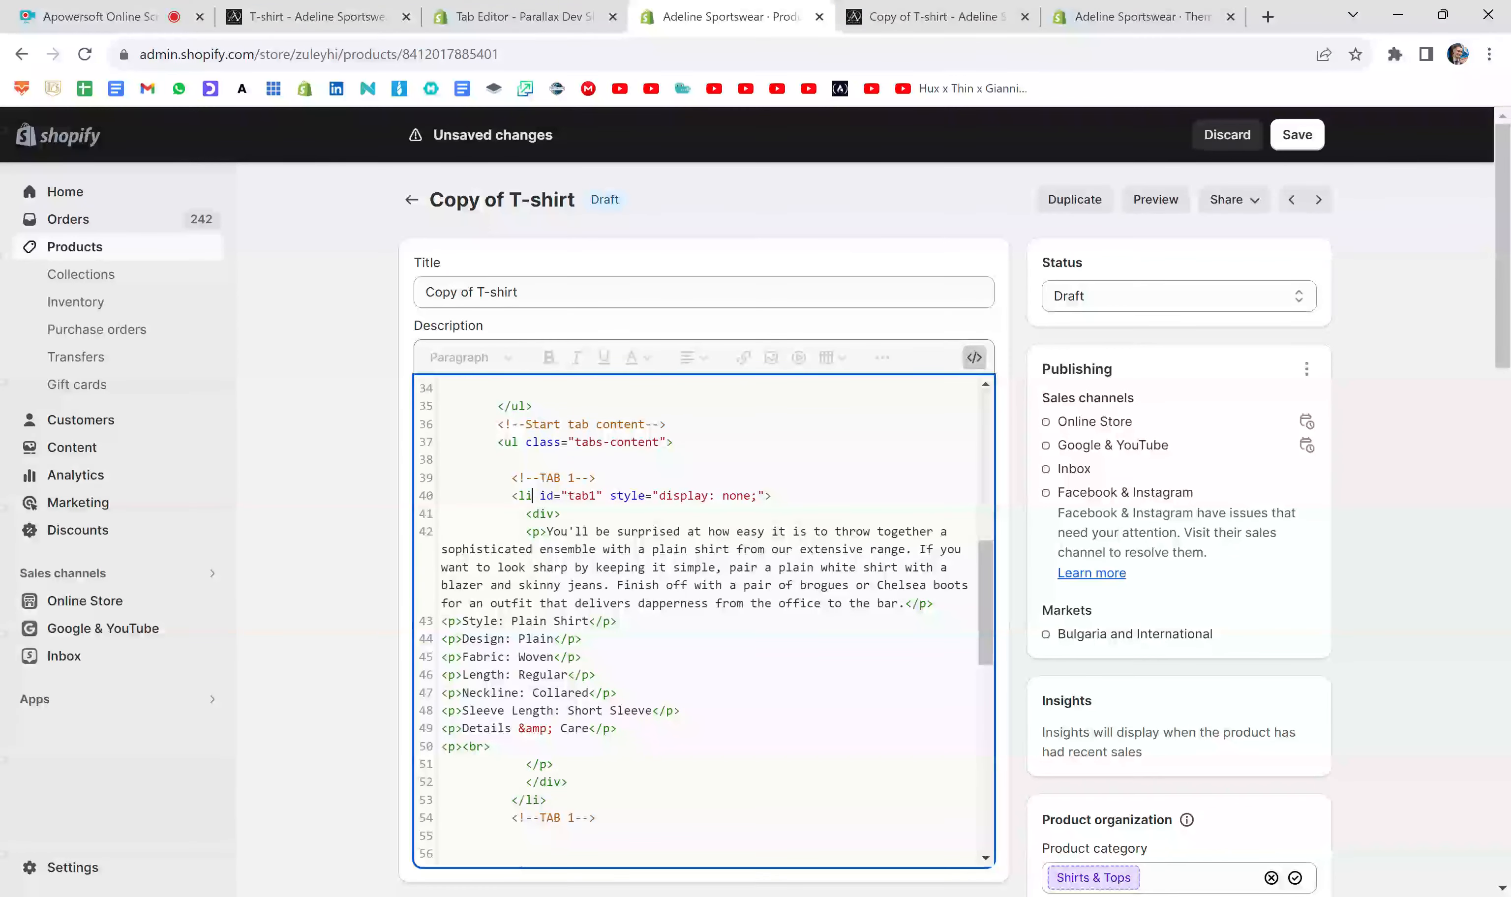
pyautogui.write('class="')
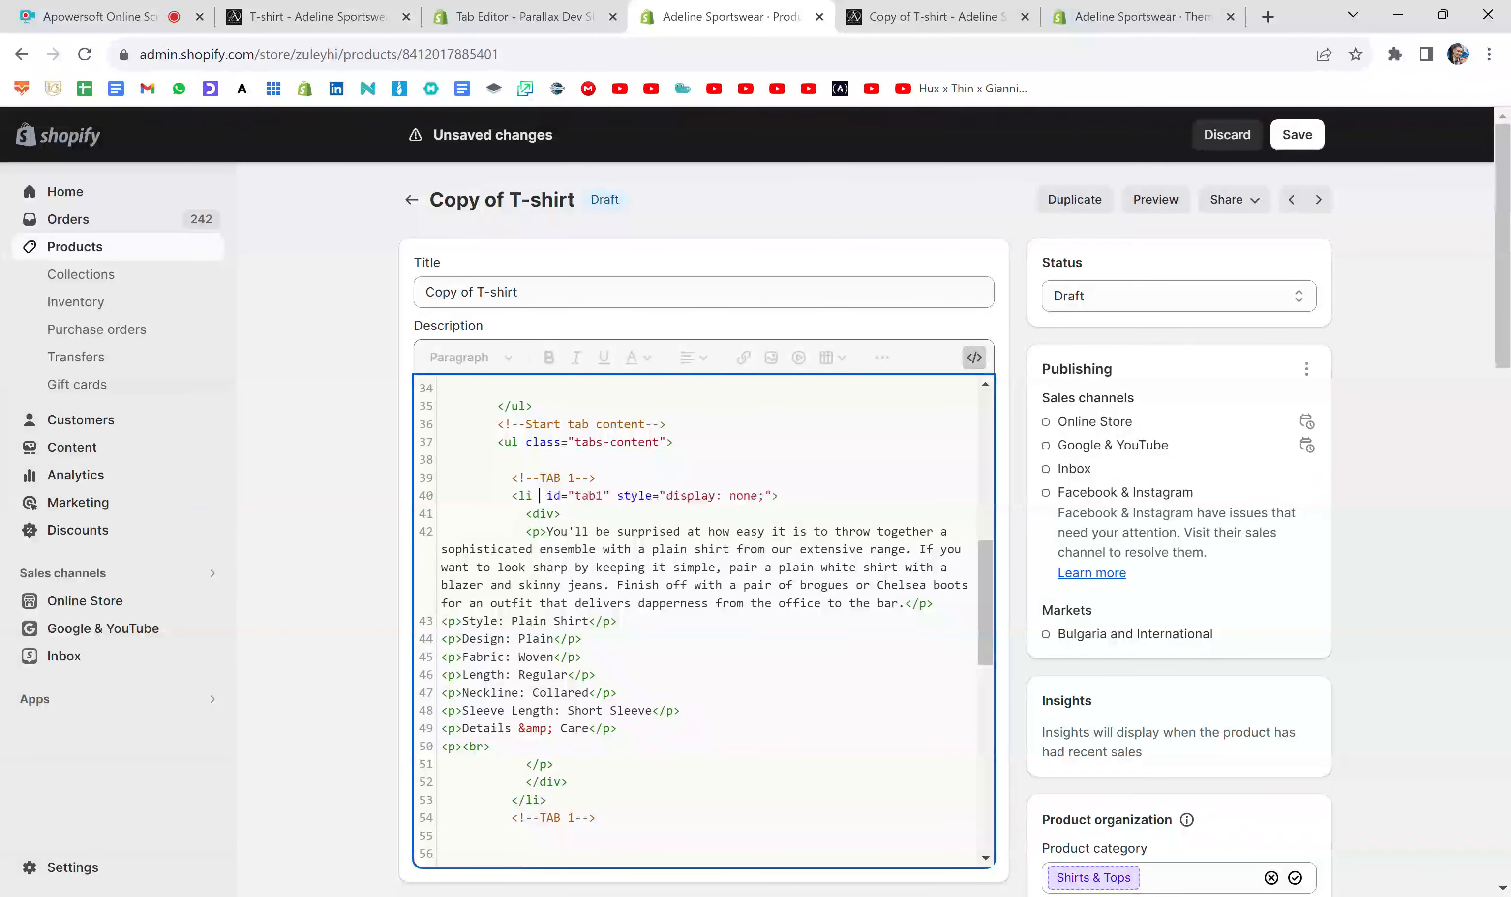
pyautogui.write('active')
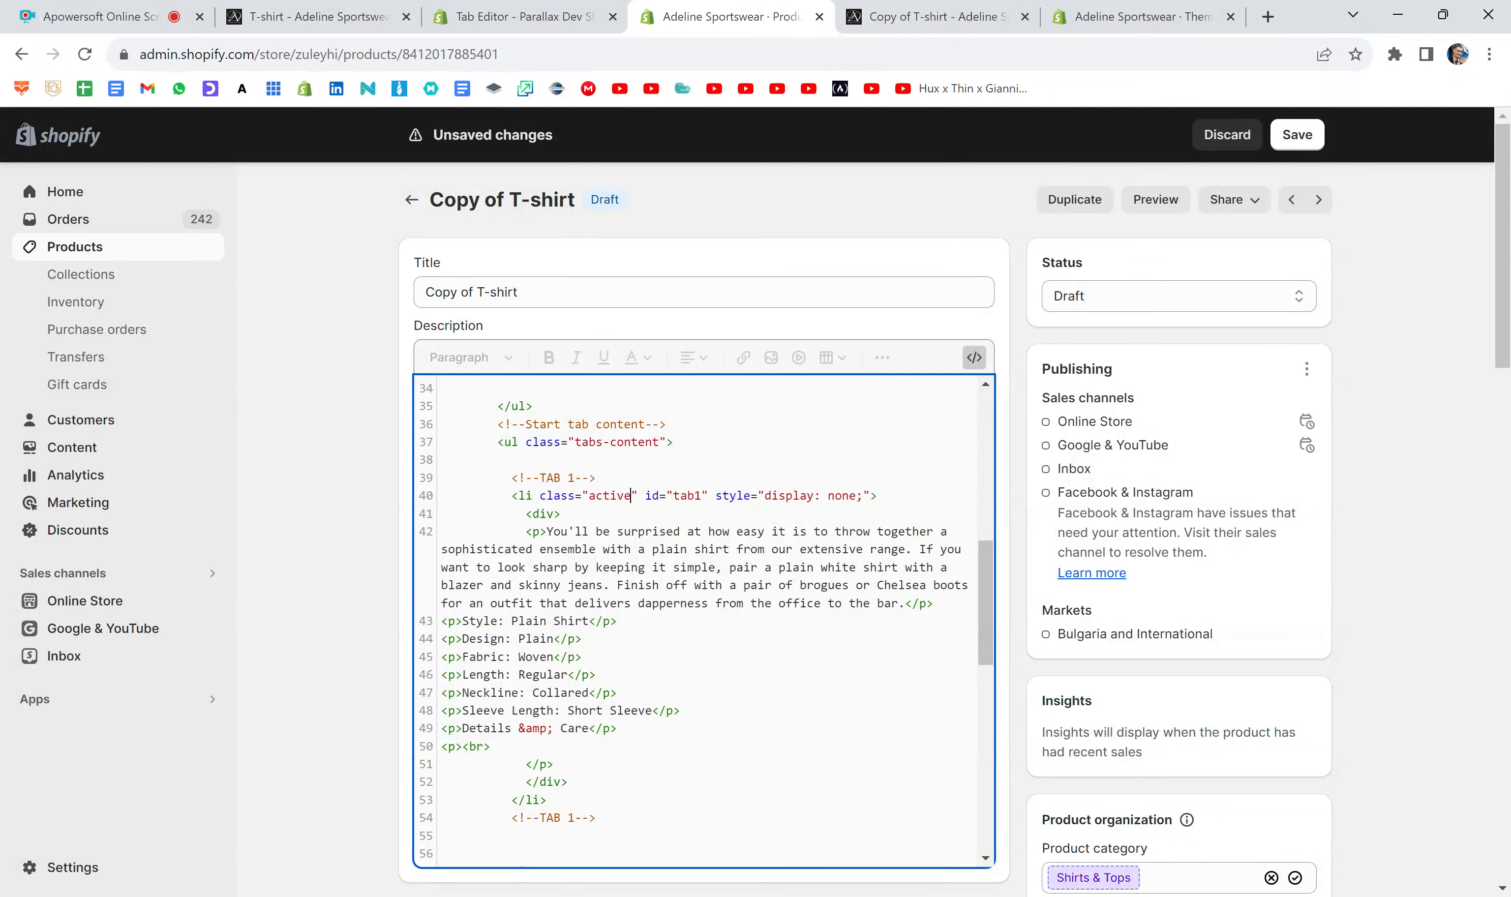
# - Set the display style of the TAB 1 content list item to block
pyautogui.click(856, 496)
pyautogui.press('BackSpace')
pyautogui.press('BackSpace')
pyautogui.press('BackSpace')
pyautogui.press('BackSpace')
pyautogui.write('block')
# - Remove class="active" from the TAB 2 content list item
pyautogui.scroll(-6, 704, 621)
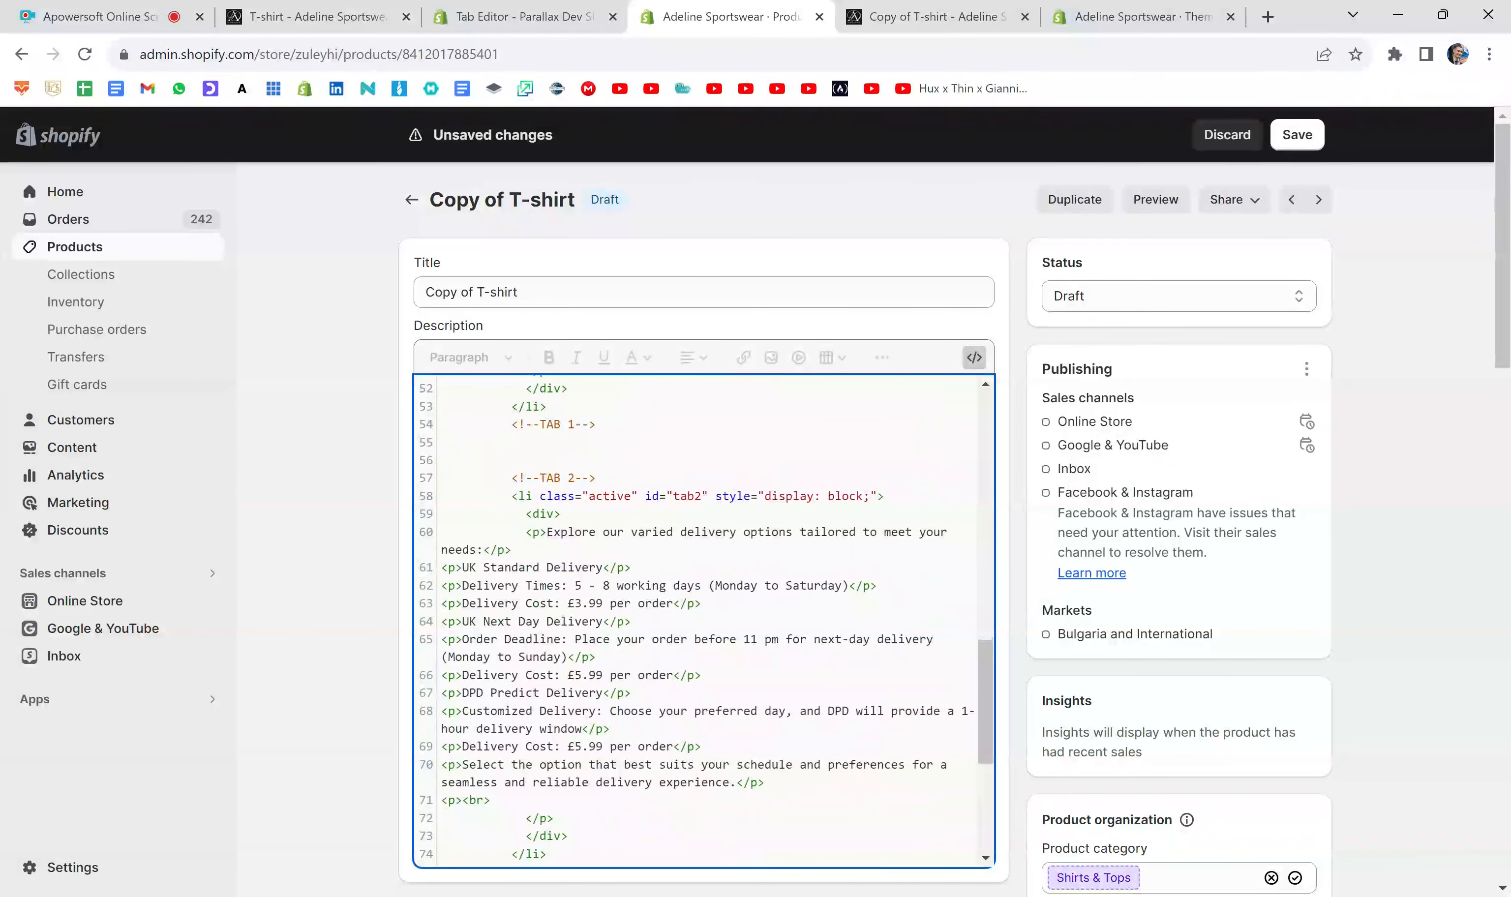
pyautogui.moveTo(638, 496); pyautogui.dragTo(540, 496)
pyautogui.press('BackSpace')
# - Set the display style of the TAB 2 content list item to none and save the product
pyautogui.press('BackSpace')
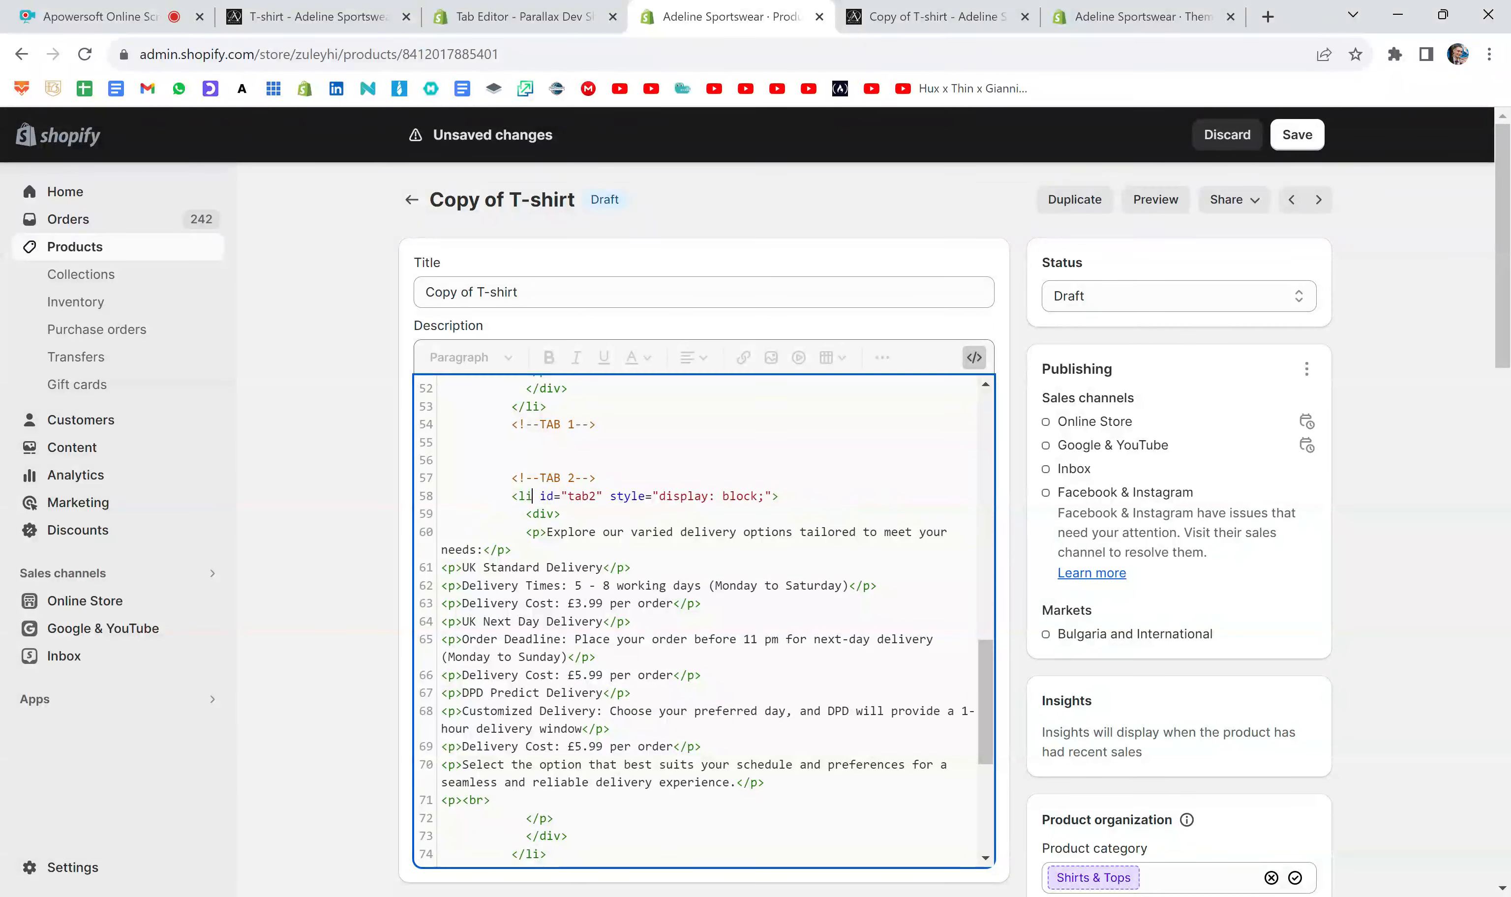
pyautogui.press('BackSpace')
pyautogui.press('BackSpace')
pyautogui.press('BackSpace')
pyautogui.press('BackSpace')
pyautogui.press('BackSpace')
pyautogui.write('none')
pyautogui.click(1298, 140)
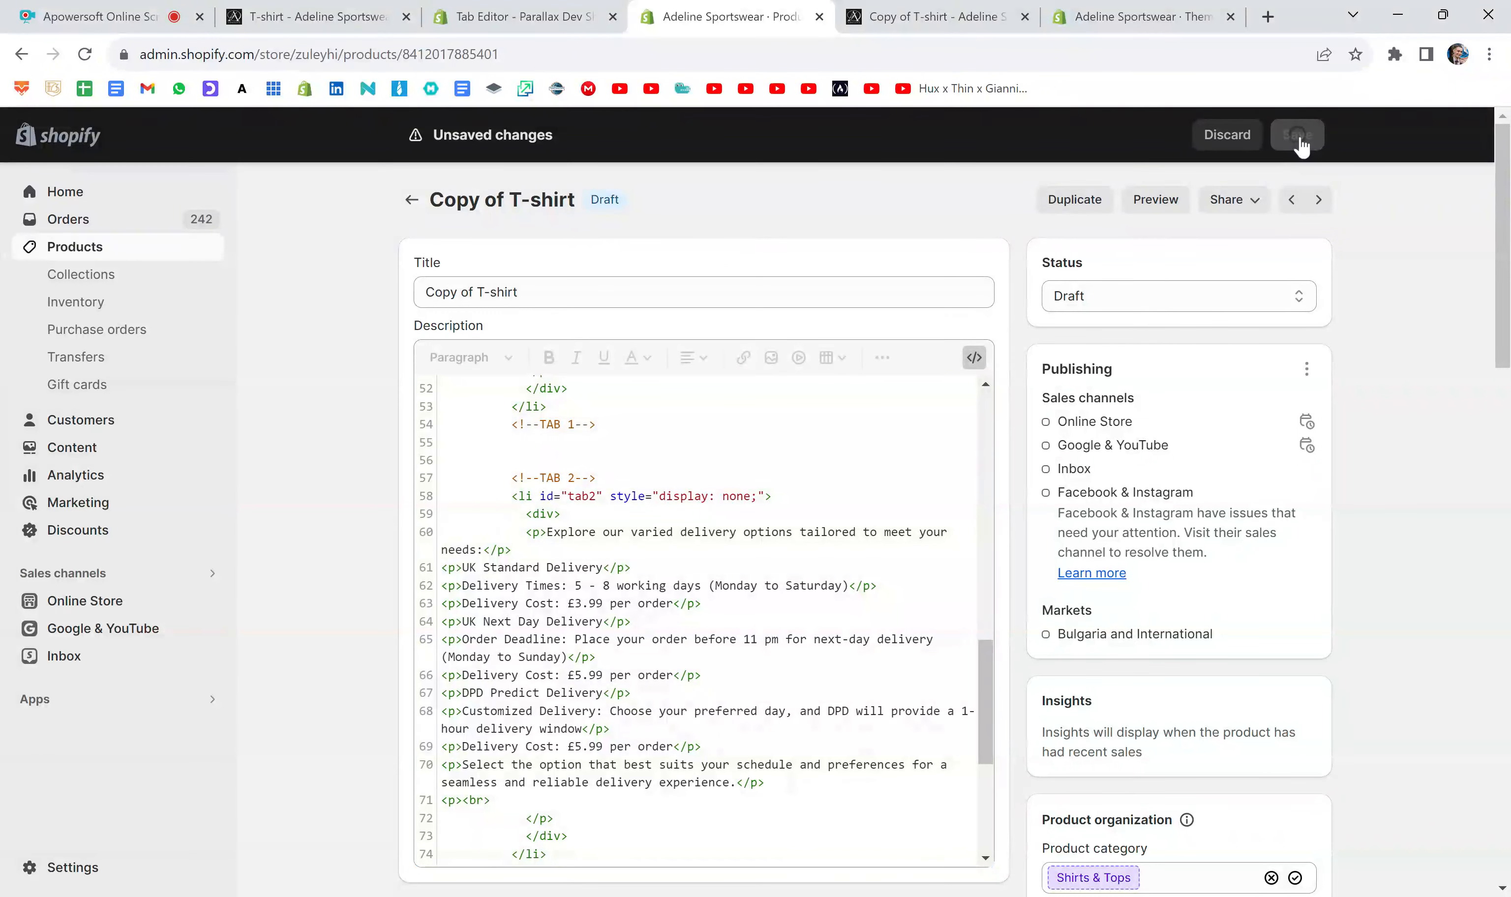
# - Close the outdated preview, open a new product preview and check which description tab is shown by default
pyautogui.click(1024, 18)
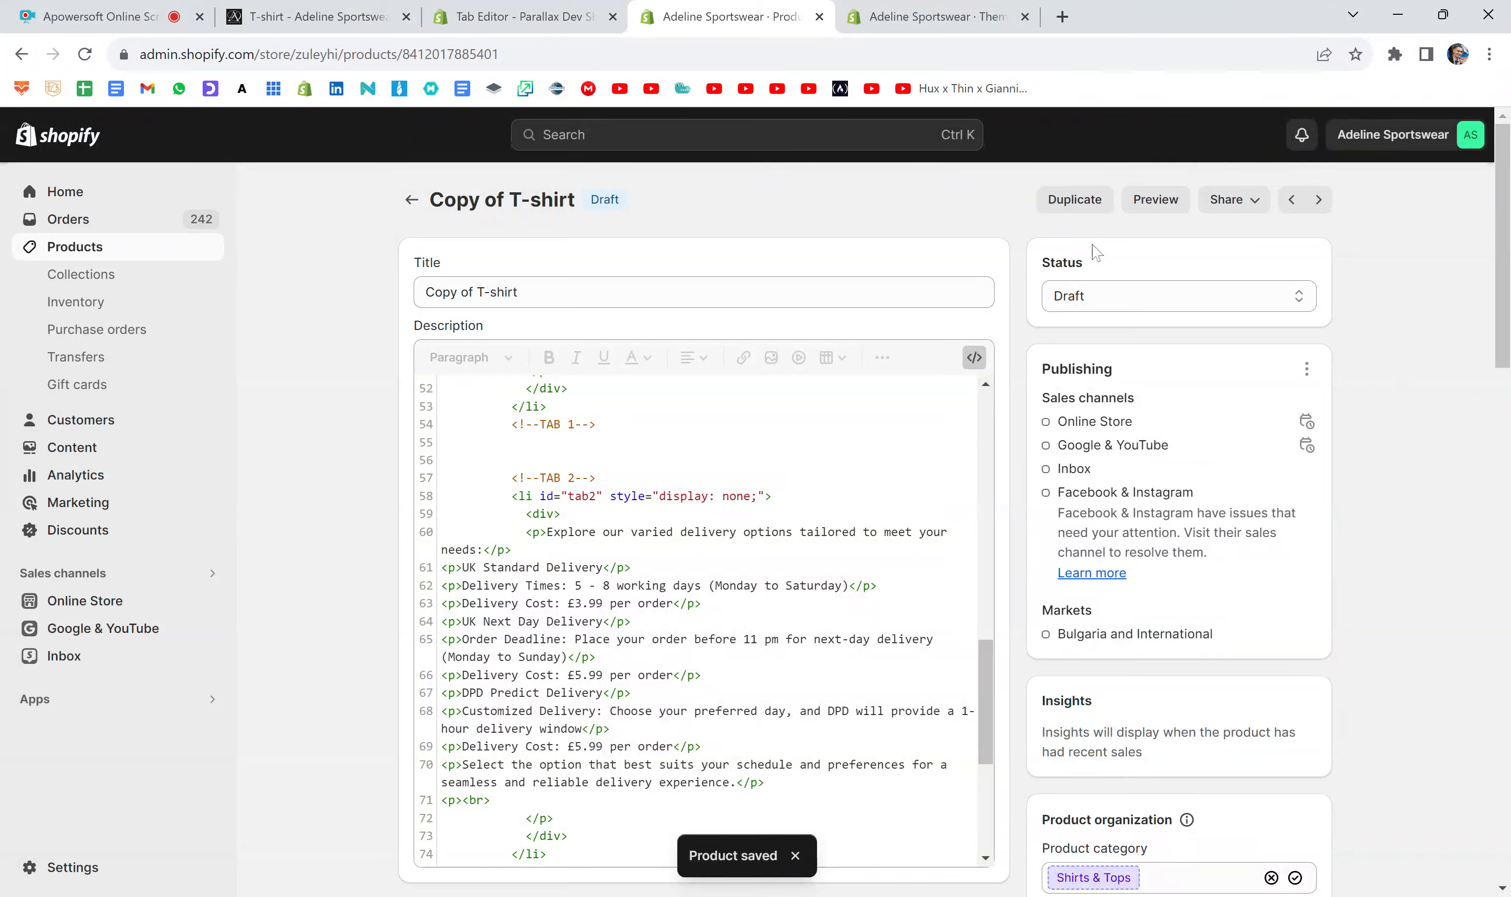
pyautogui.click(1155, 199)
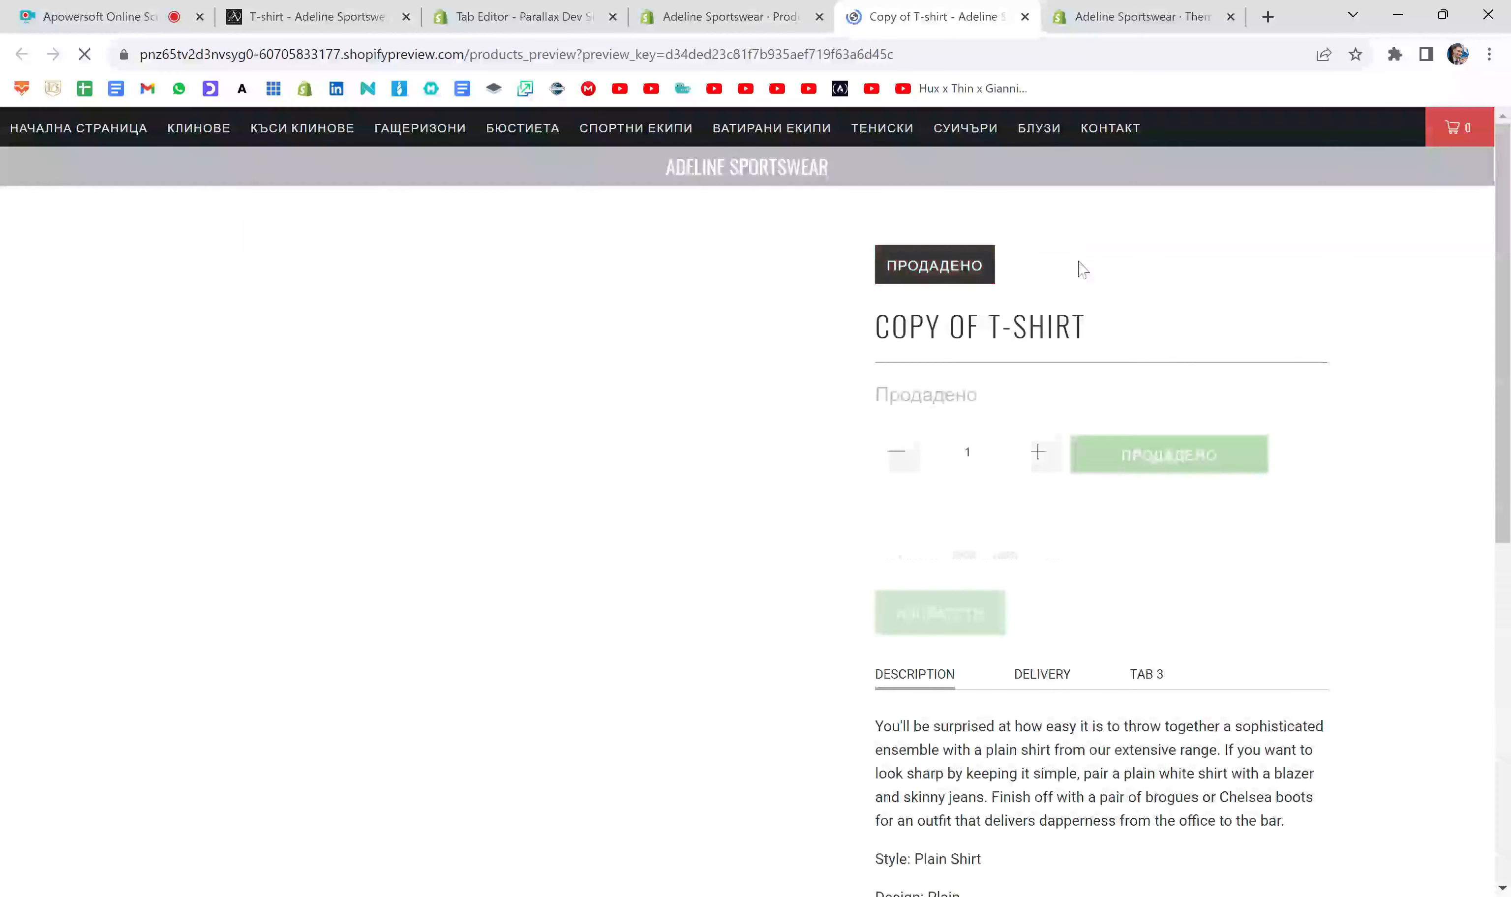
pyautogui.scroll(-5, 1130, 394)
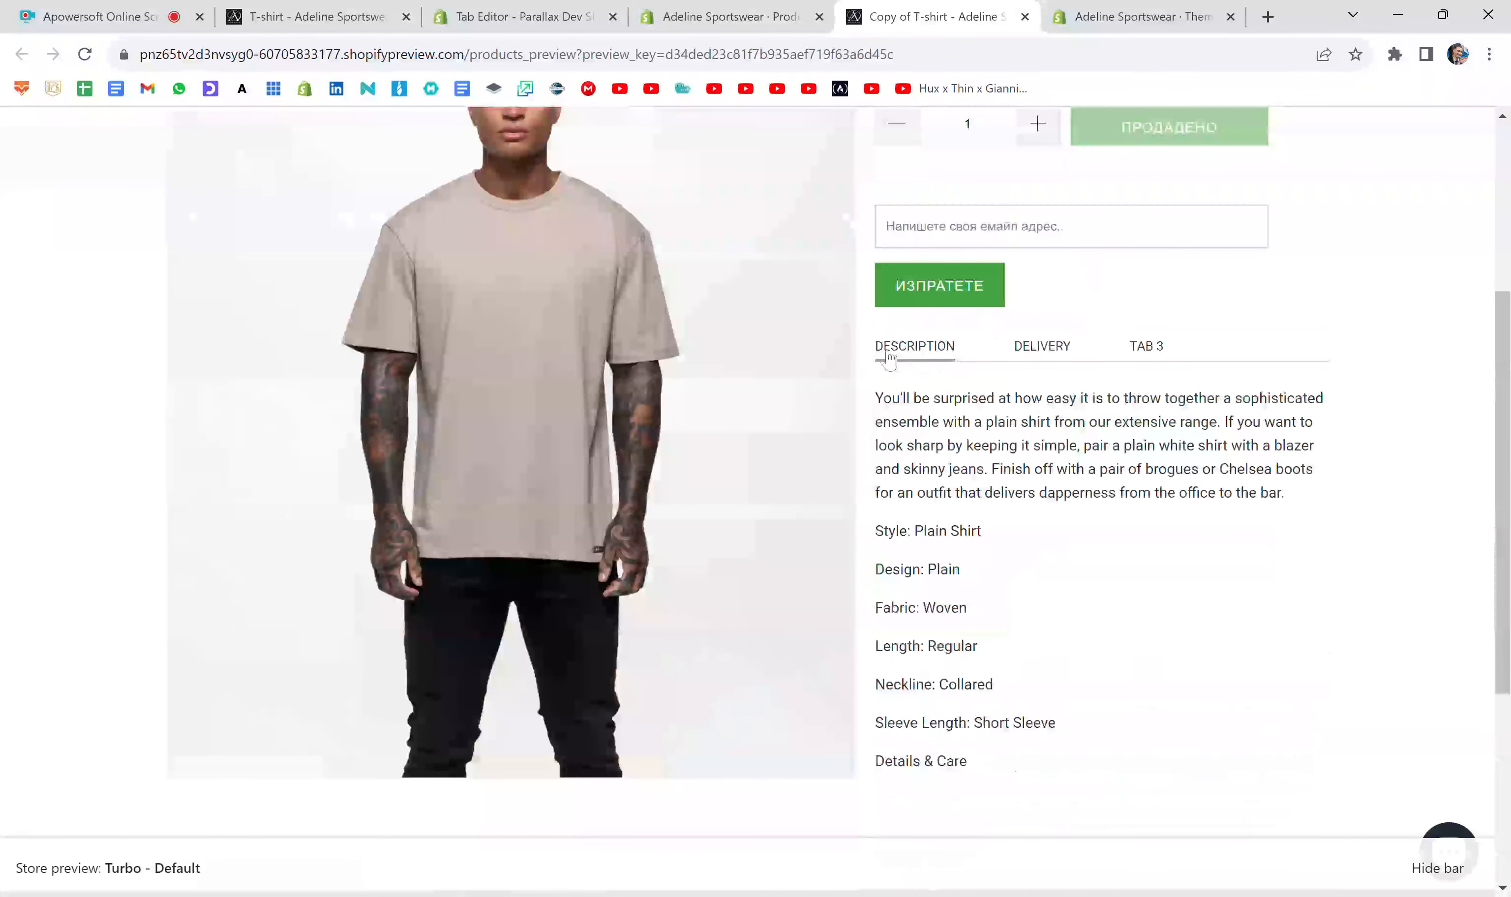
pyautogui.moveTo(757, 399); pyautogui.dragTo(1017, 673)
pyautogui.click(1059, 487)
# - Back in the product's description code, add a <!--TAB 4--> comment below the TAB 3 label block, reusing the TAB 3 comment
pyautogui.click(730, 17)
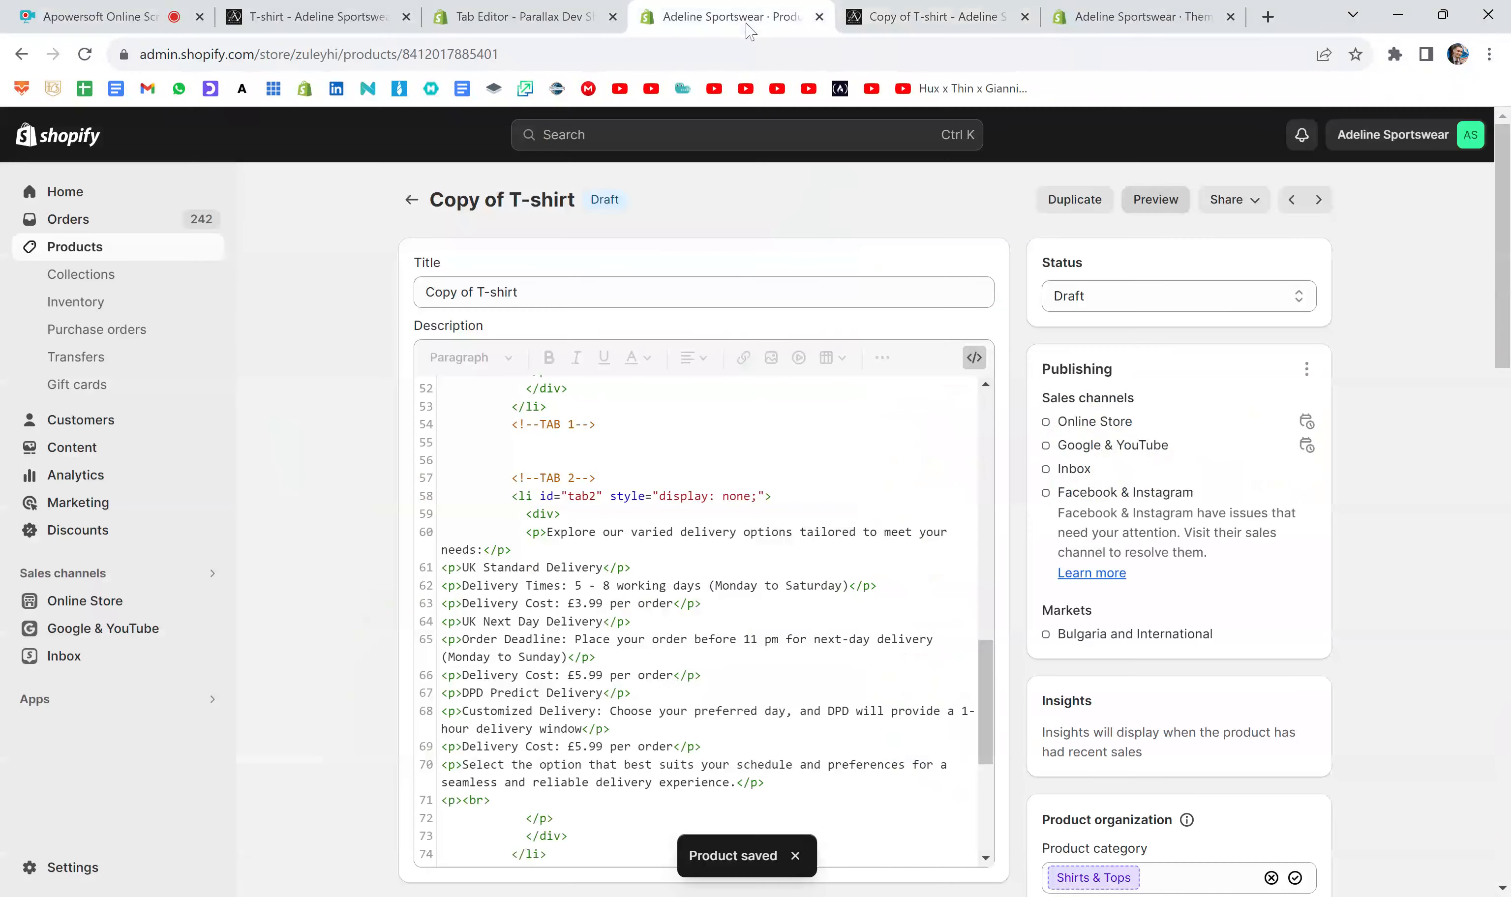
pyautogui.click(701, 602)
pyautogui.scroll(10, 705, 607)
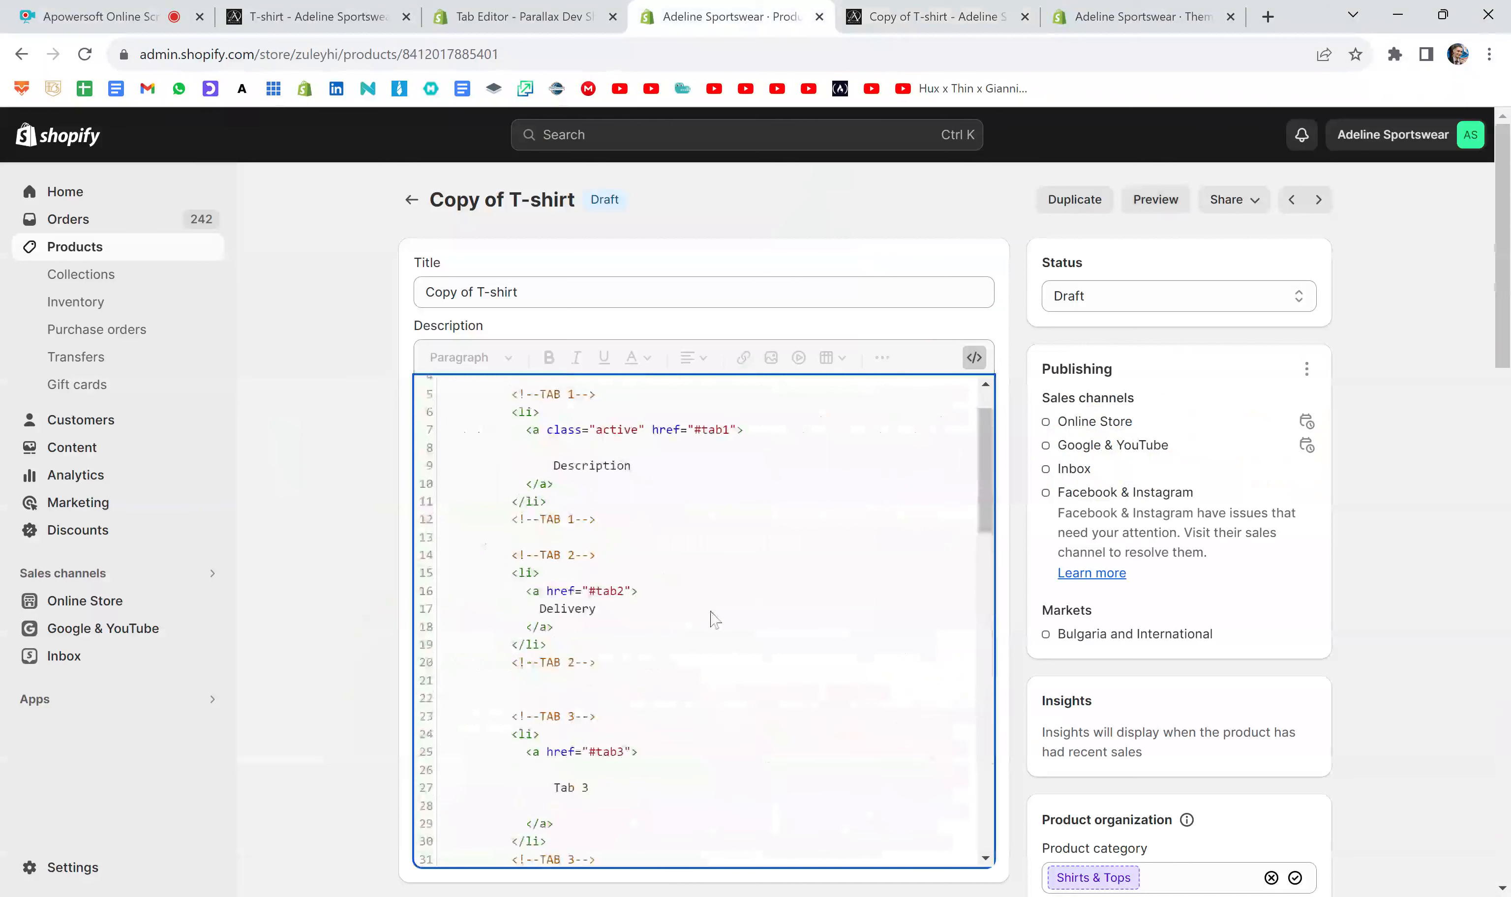
pyautogui.scroll(-3, 713, 619)
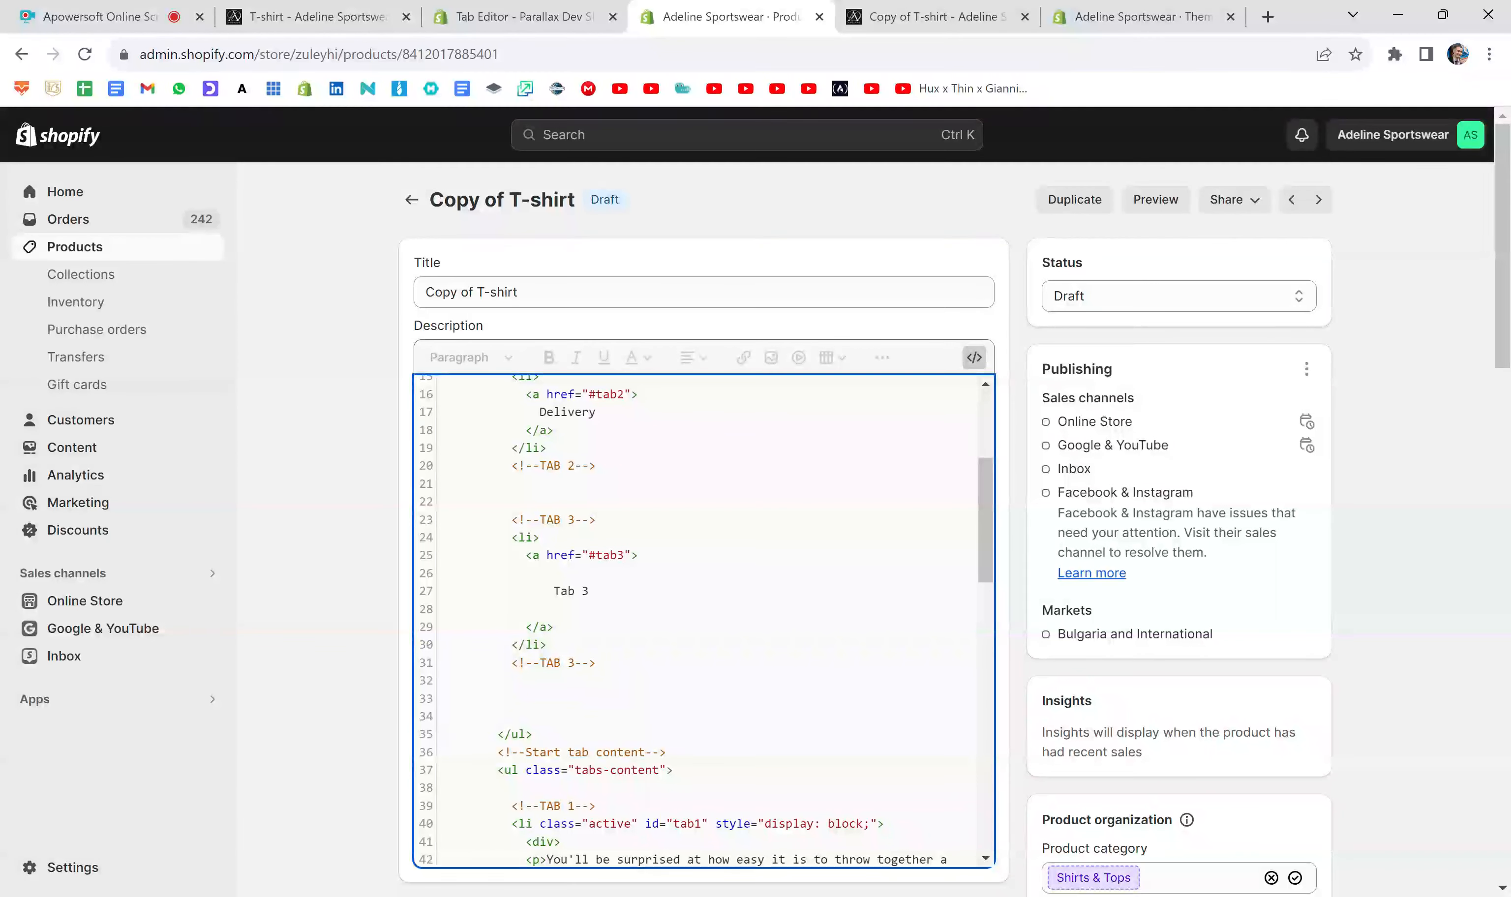
pyautogui.press('Return')
pyautogui.press('Return')
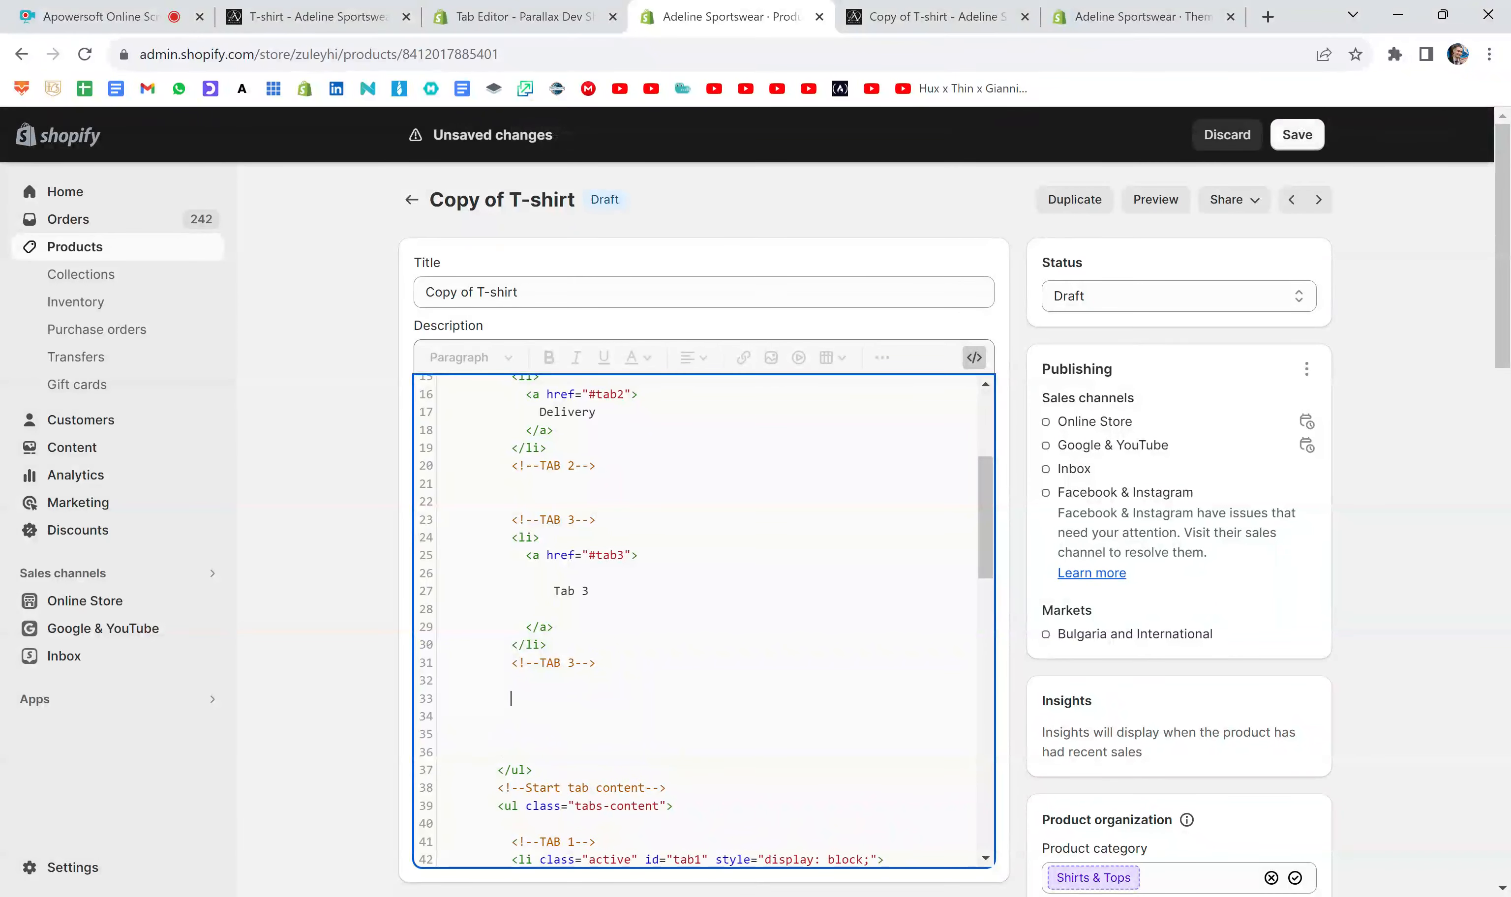
pyautogui.hotkey('shift', 'Left')
pyautogui.hotkey('shift', 'Left')
pyautogui.hotkey('shift', 'Left')
pyautogui.hotkey('shift', 'Left')
pyautogui.hotkey('shift', 'Left')
pyautogui.hotkey('shift', 'Left')
pyautogui.hotkey('shift', 'Left')
pyautogui.hotkey('shift', 'Left')
pyautogui.hotkey('shift', 'Left')
pyautogui.hotkey('shift', 'Left')
pyautogui.hotkey('shift', 'Left')
pyautogui.hotkey('shift', 'Left')
pyautogui.hotkey('ctrl', 'c')
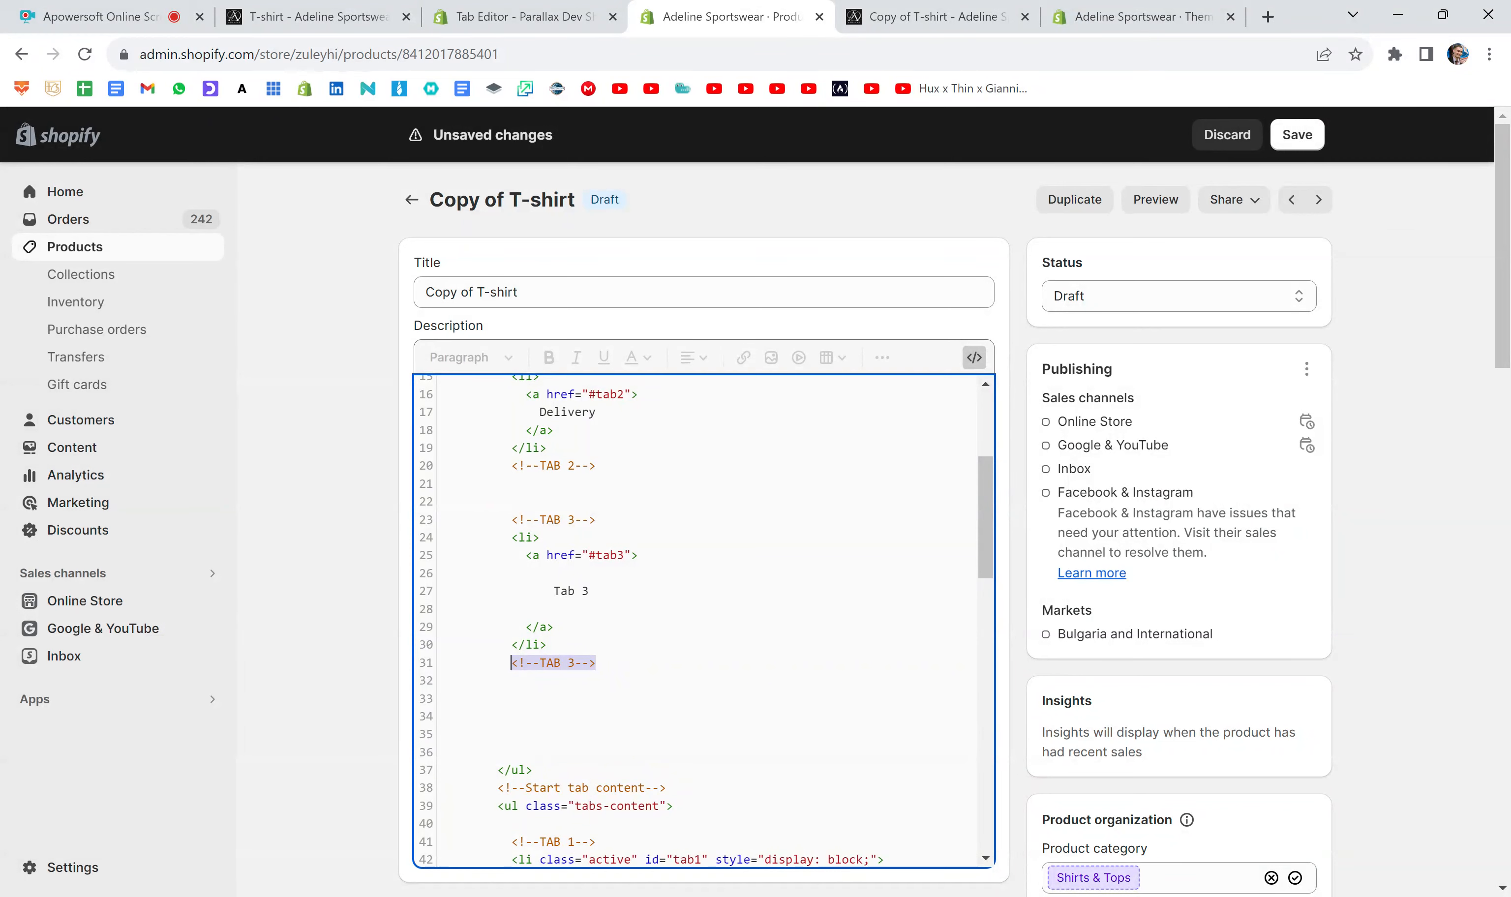
pyautogui.press('Right')
pyautogui.press('Return')
pyautogui.press('Return')
pyautogui.hotkey('ctrl', 'v')
pyautogui.press('BackSpace')
pyautogui.write('4')
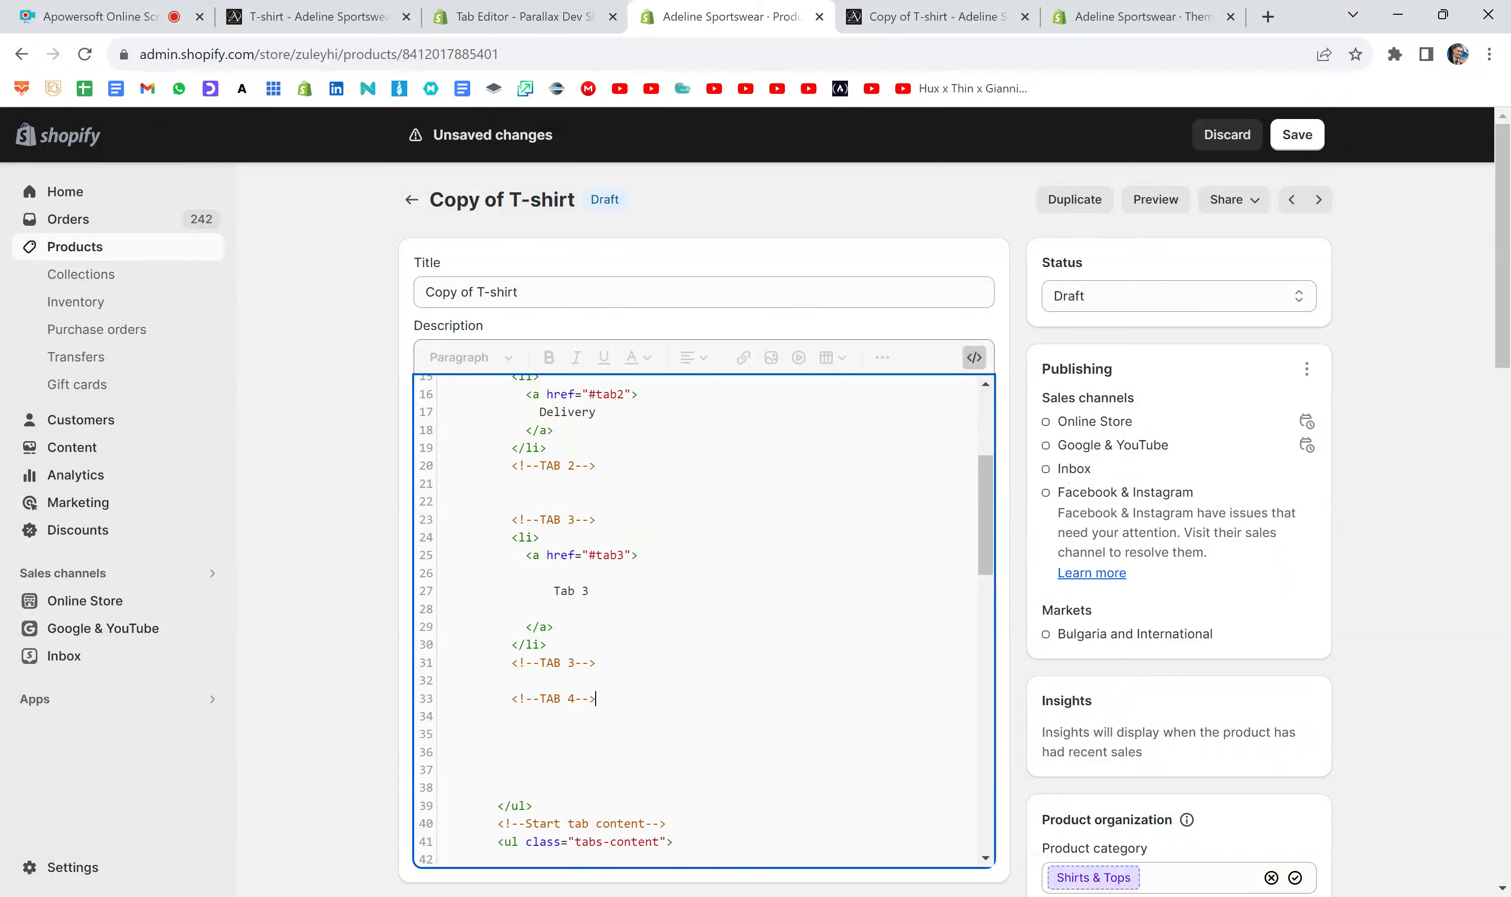
# - Add a closing <!--TAB 4--> comment two lines below the first TAB 4 comment
pyautogui.press('Return')
pyautogui.press('Return')
pyautogui.hotkey('ctrl', 'v')
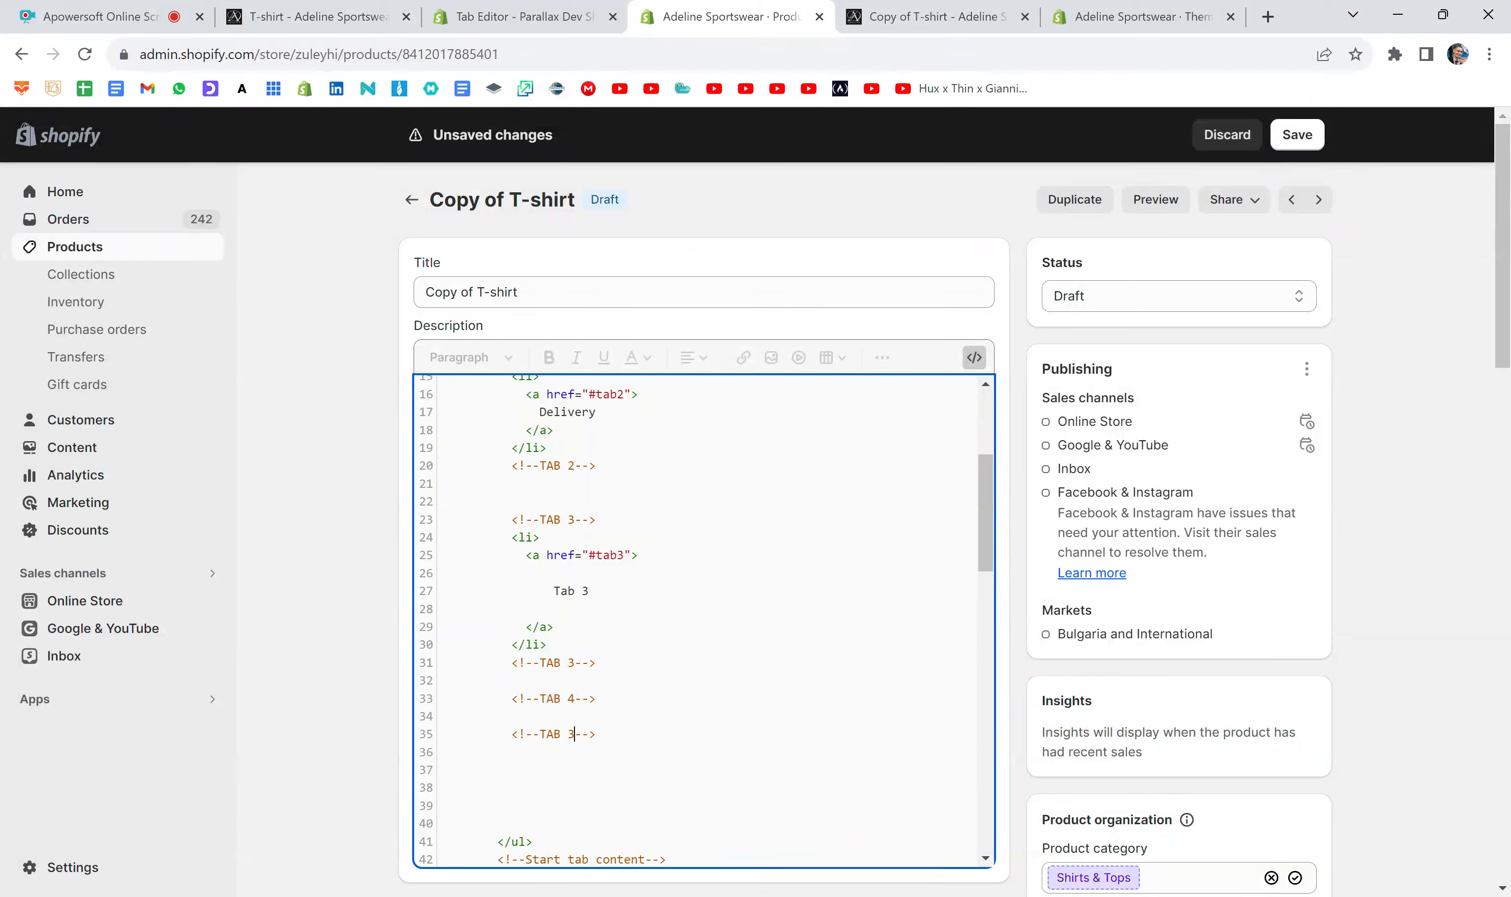
pyautogui.press('BackSpace')
pyautogui.write('4')
# - Copy the TAB 3 label list item and paste it between the two TAB 4 comments
pyautogui.hotkey('shift', 'Up')
pyautogui.hotkey('shift', 'Up')
pyautogui.hotkey('shift', 'Up')
pyautogui.hotkey('shift', 'Up')
pyautogui.hotkey('shift', 'Up')
pyautogui.hotkey('shift', 'Up')
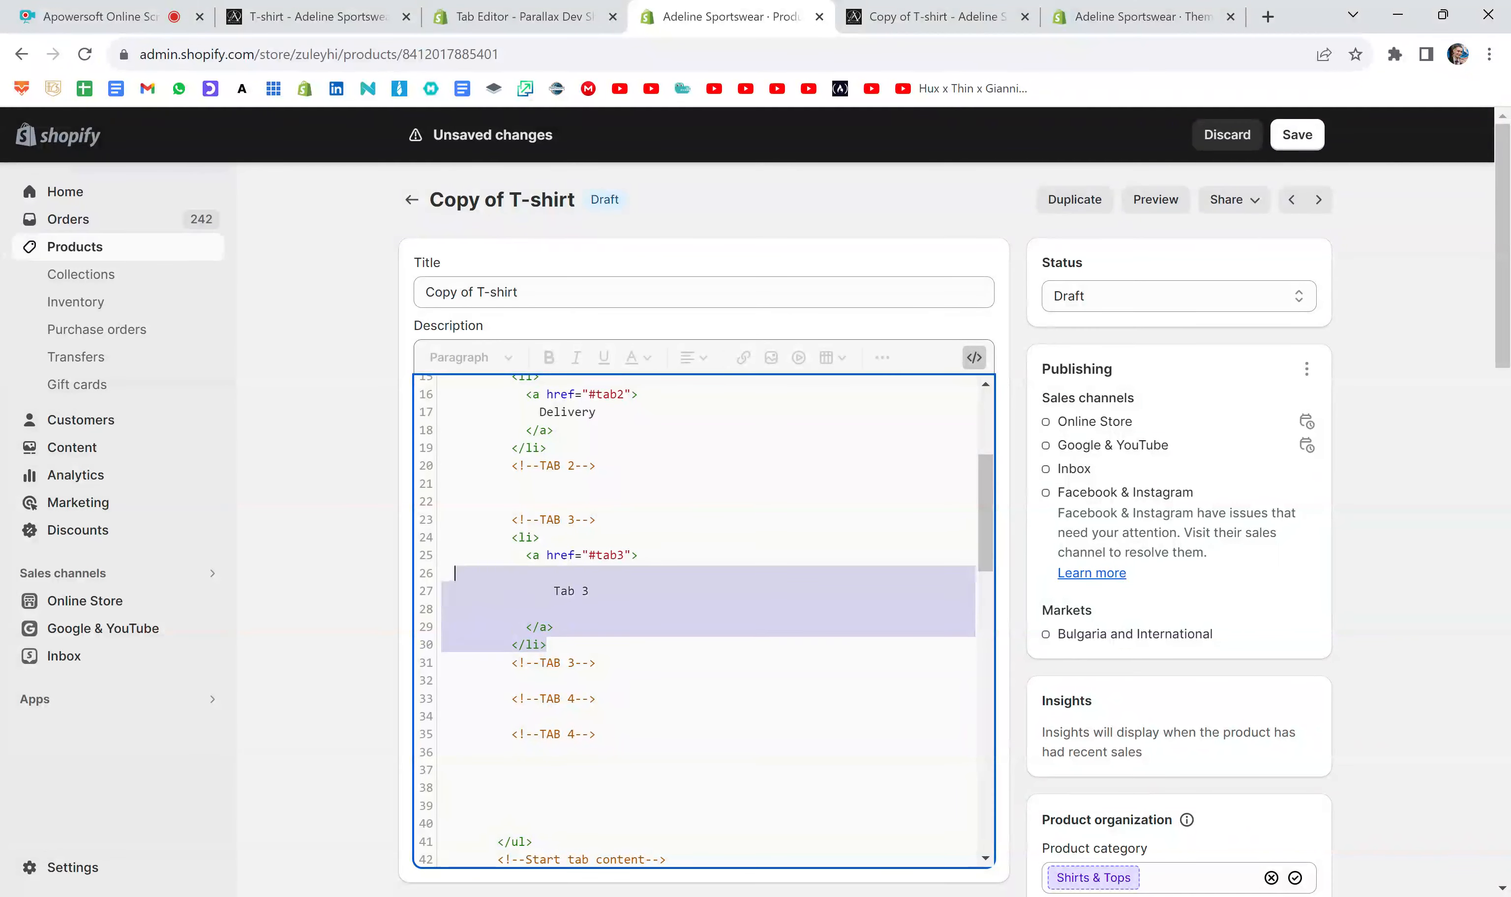
pyautogui.hotkey('shift', 'Home')
pyautogui.hotkey('ctrl', 'c')
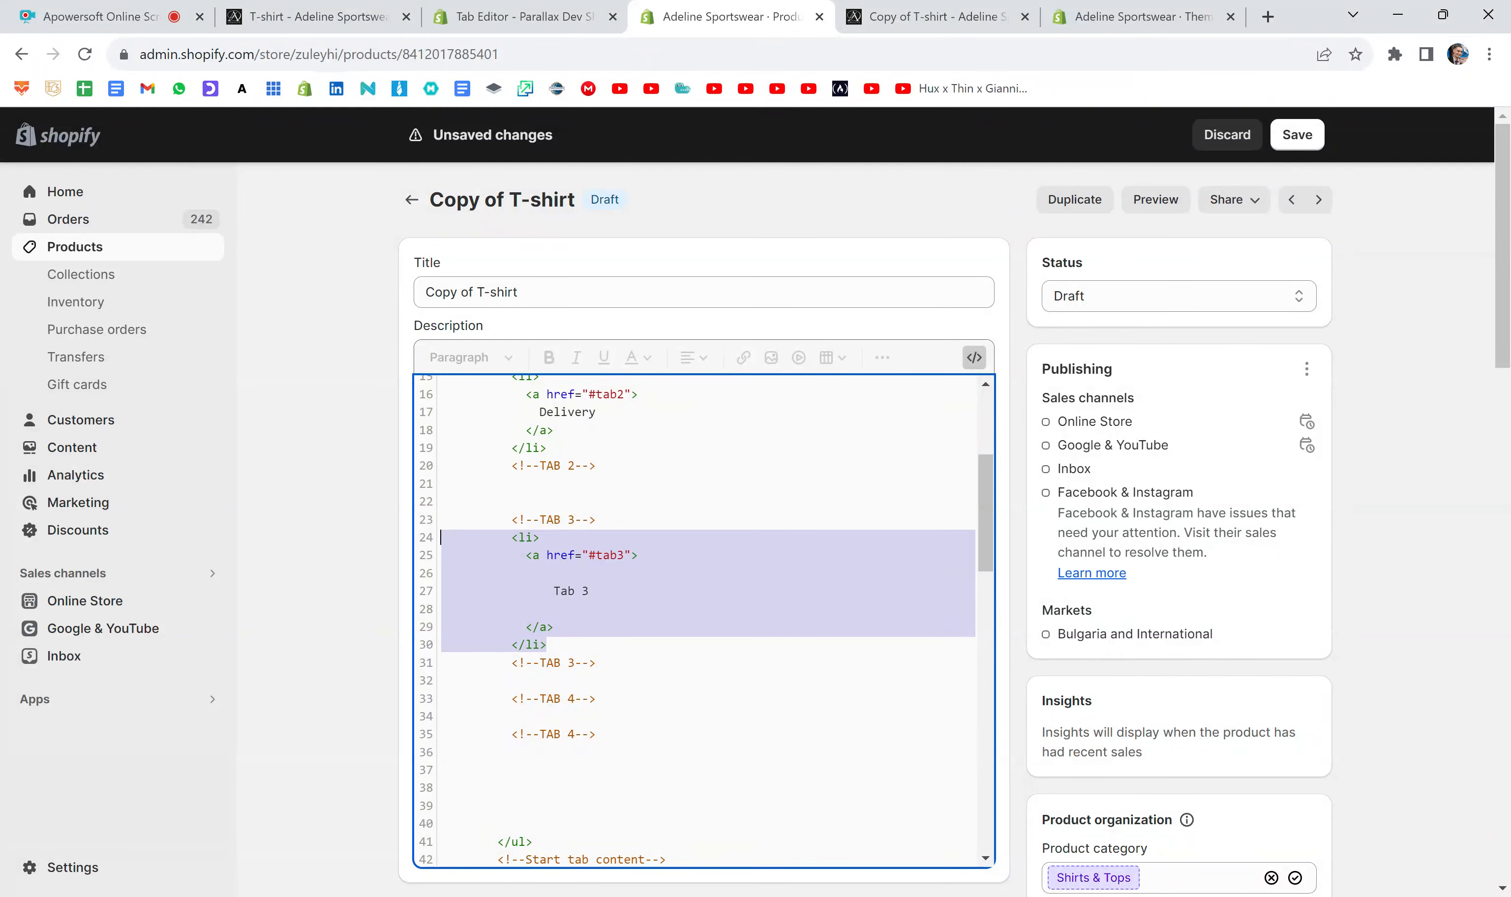
pyautogui.click(597, 698)
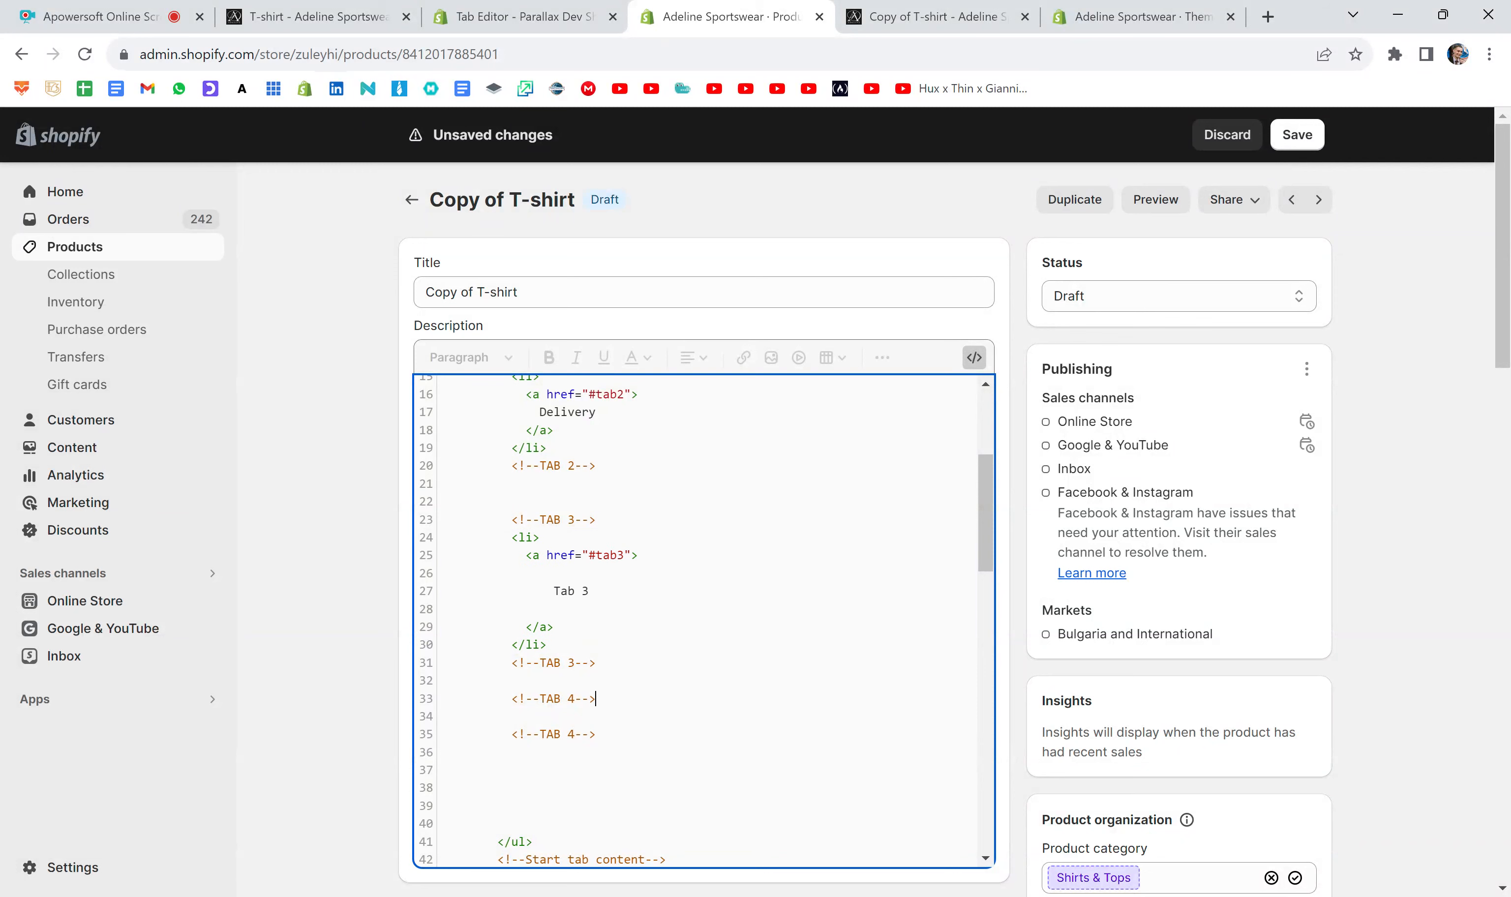
pyautogui.press('Return')
pyautogui.hotkey('ctrl', 'v')
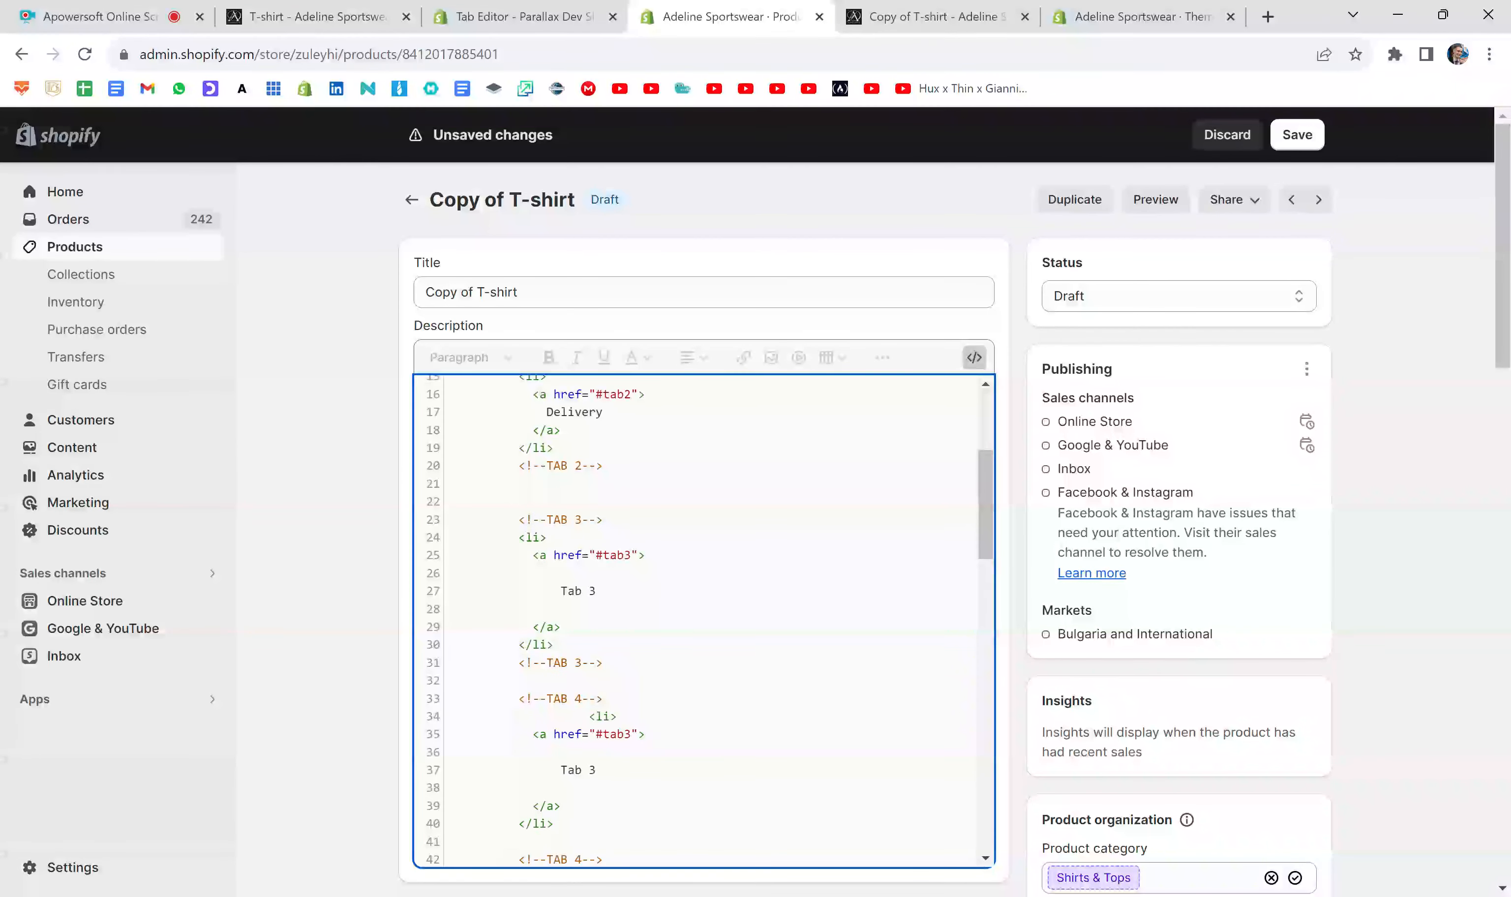
pyautogui.scroll(-3, 703, 621)
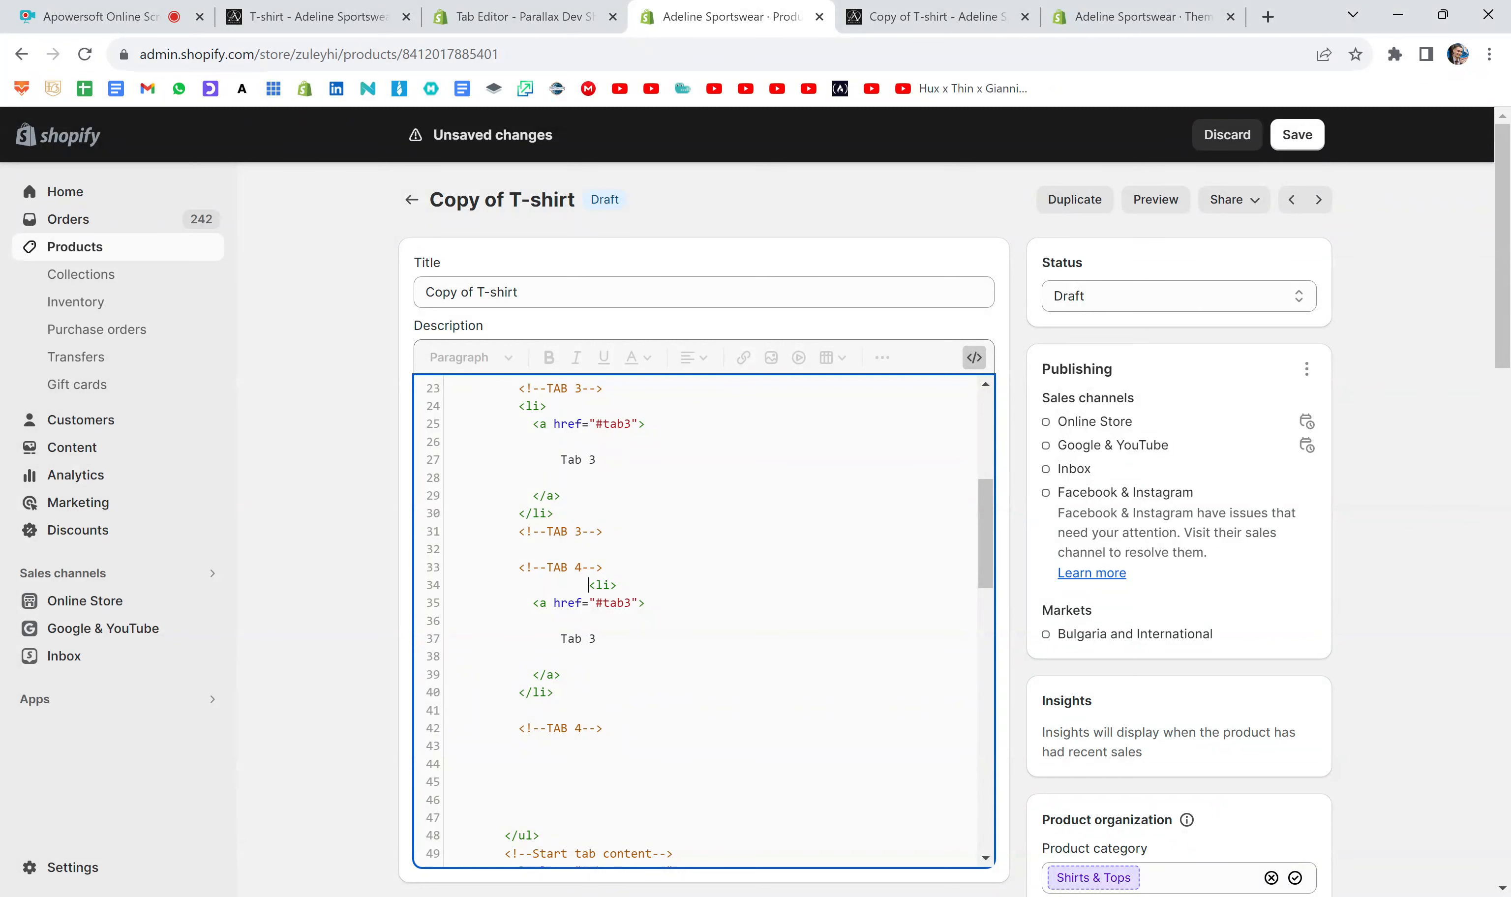
# - Remove the extra indentation and blank lines from the pasted list item between the two TAB 4 comments
pyautogui.press('BackSpace')
pyautogui.press('BackSpace')
pyautogui.press('BackSpace')
pyautogui.press('BackSpace')
pyautogui.press('BackSpace')
pyautogui.press('BackSpace')
pyautogui.press('BackSpace')
pyautogui.press('BackSpace')
pyautogui.press('BackSpace')
pyautogui.press('BackSpace')
pyautogui.press('BackSpace')
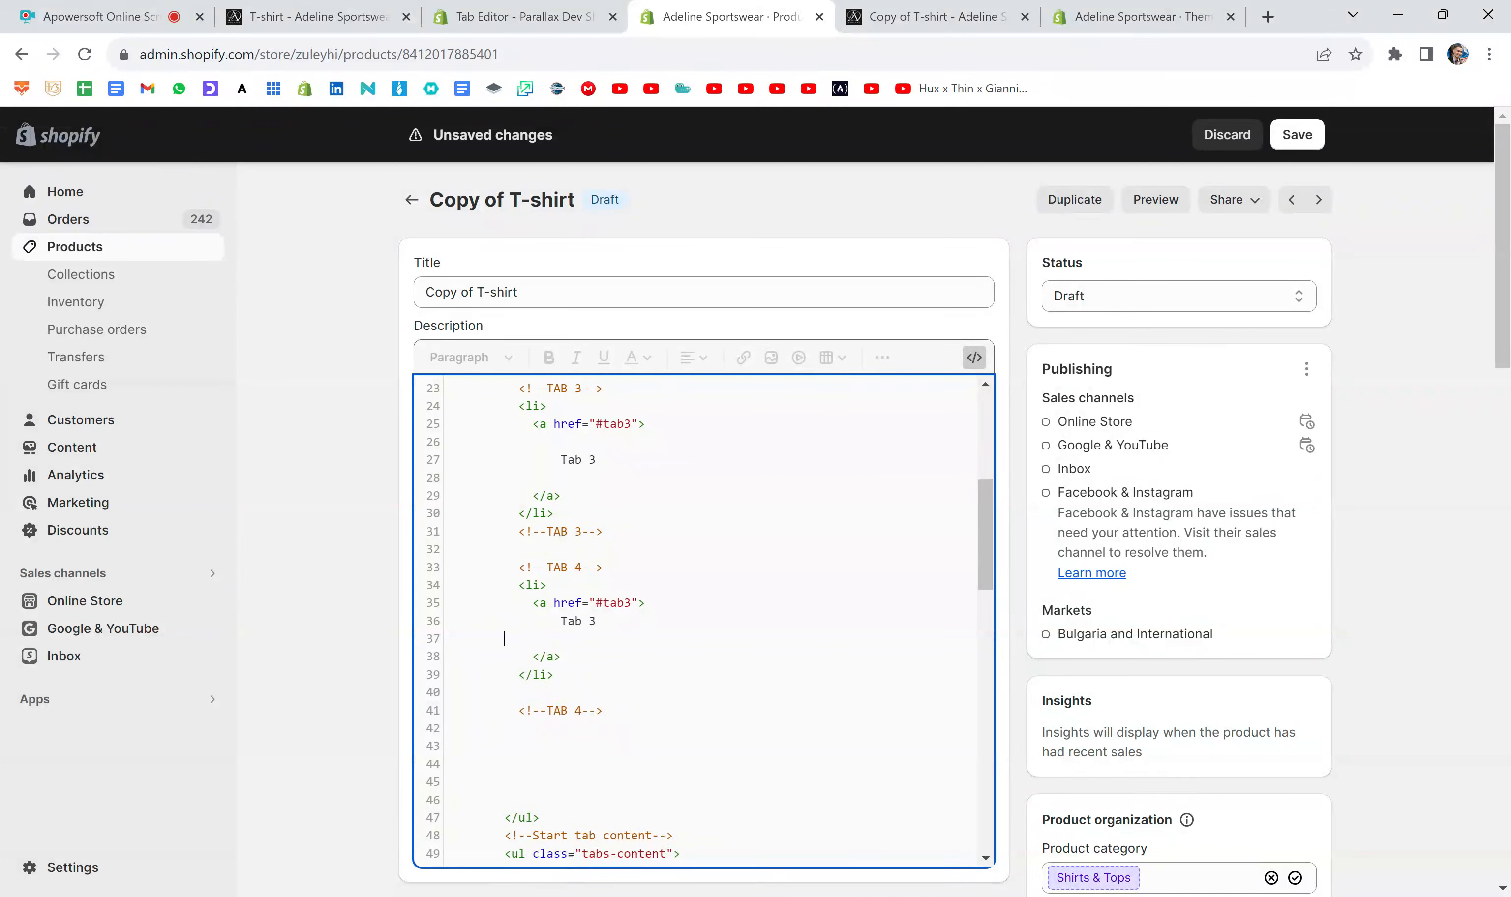
pyautogui.press('BackSpace')
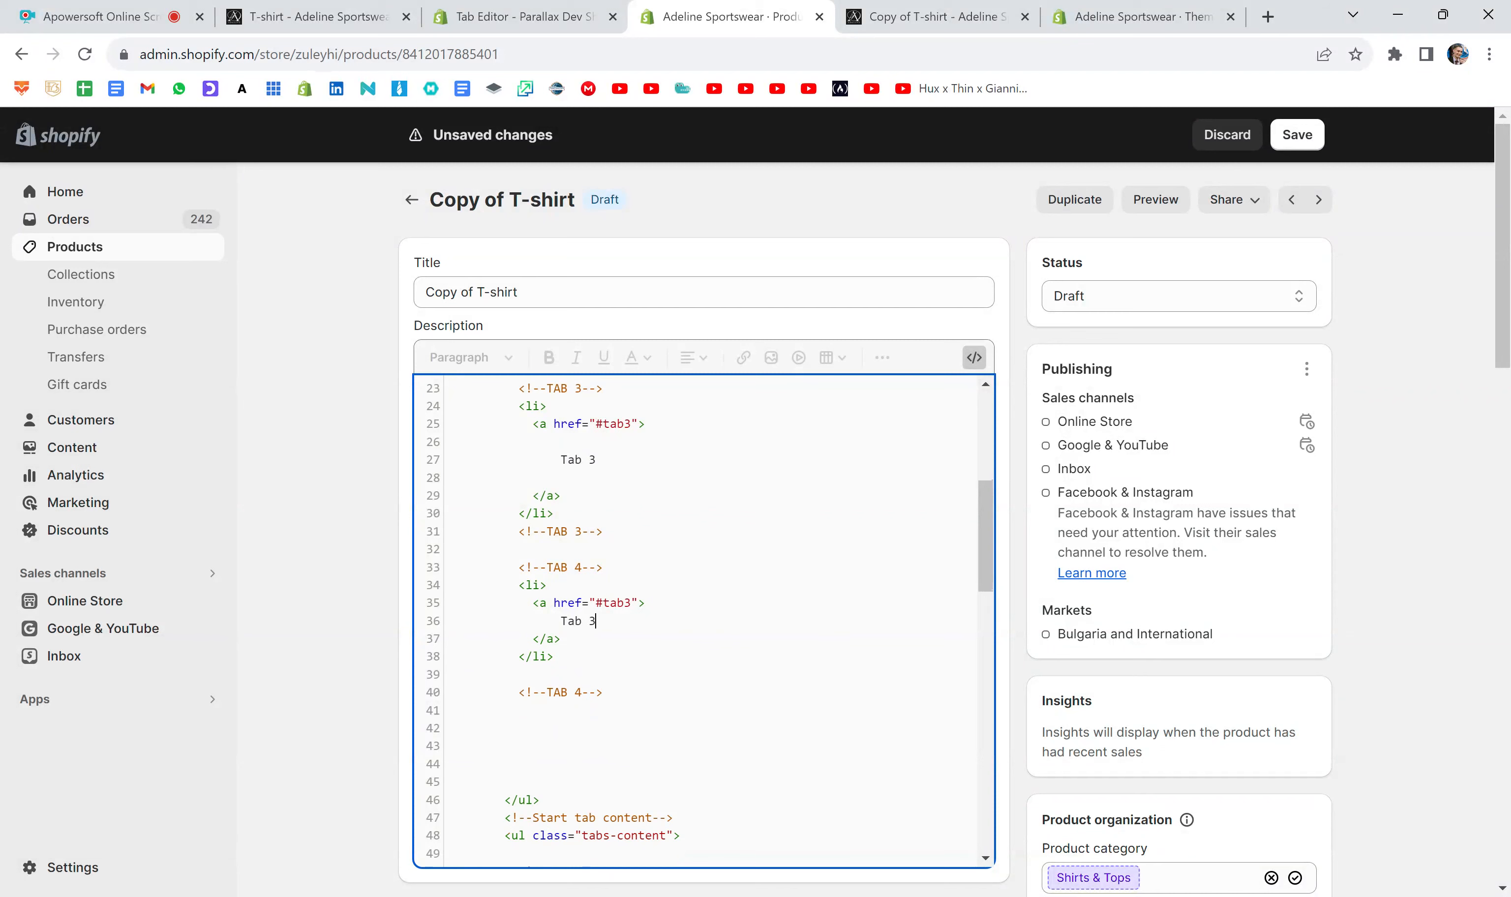
pyautogui.click(560, 621)
pyautogui.press('BackSpace')
pyautogui.press('BackSpace')
pyautogui.press('BackSpace')
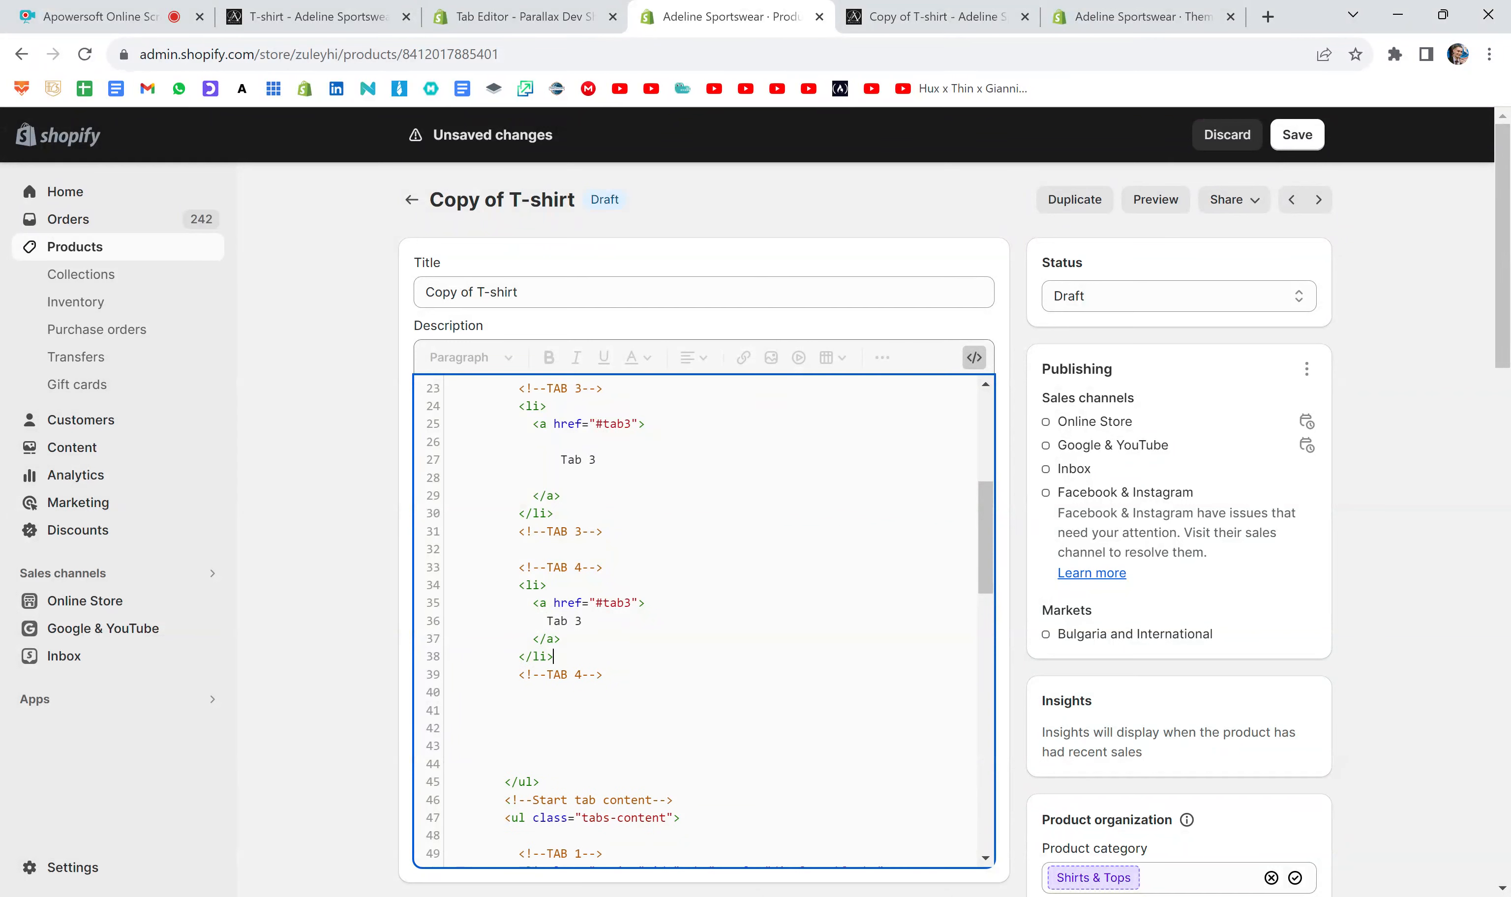
pyautogui.moveTo(512, 585); pyautogui.dragTo(449, 692)
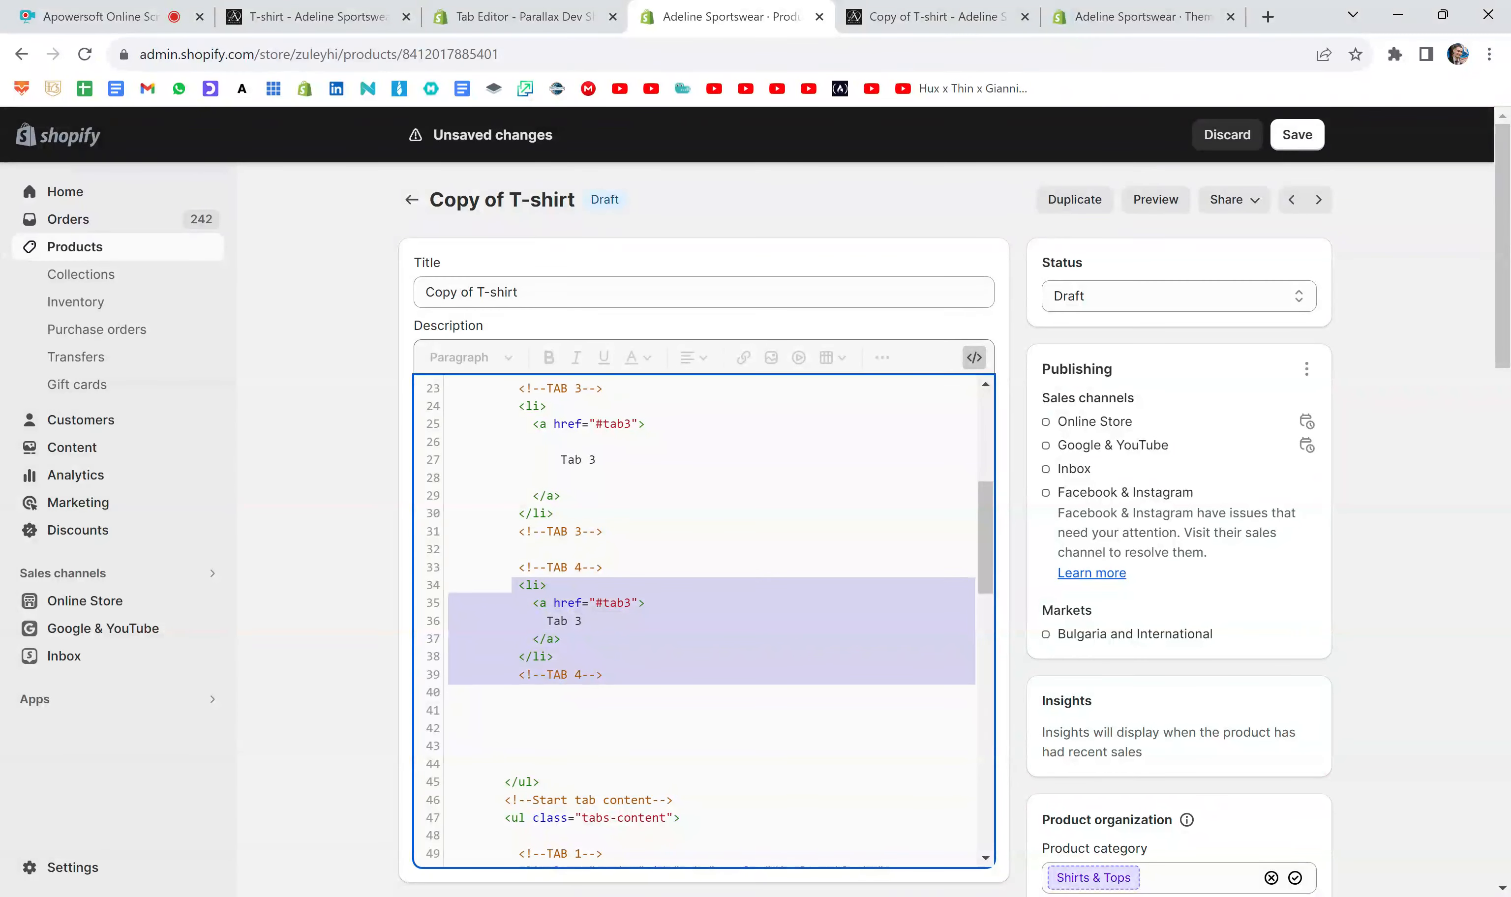
pyautogui.click(561, 638)
# - Change the pasted item's link to #tab4 and its label to Tab 4, and save the product
pyautogui.click(631, 602)
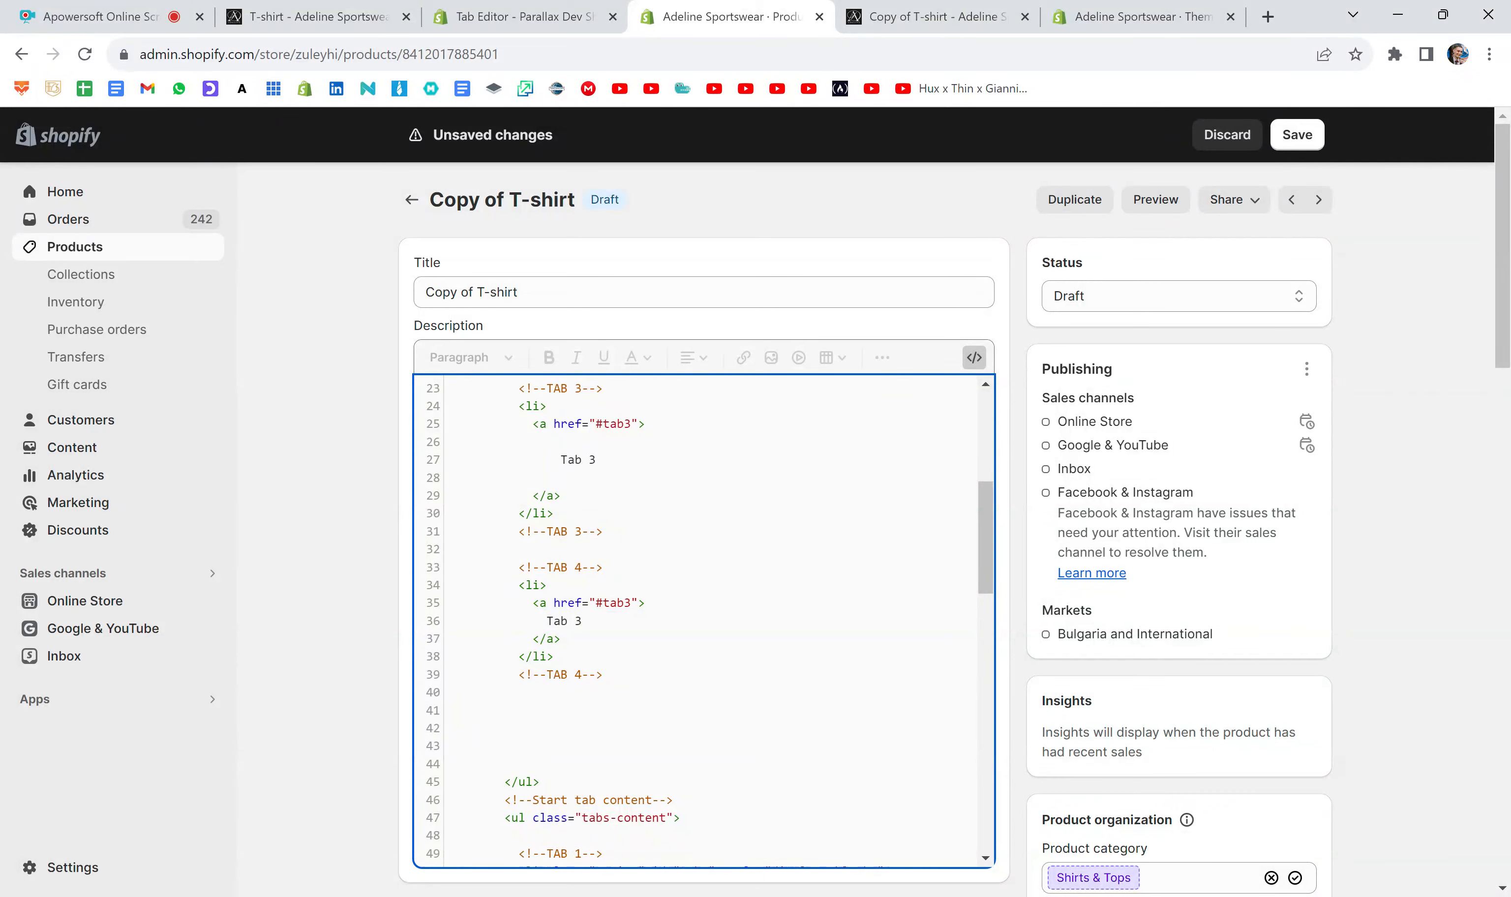
pyautogui.press('BackSpace')
pyautogui.write('4')
pyautogui.click(582, 621)
pyautogui.press('BackSpace')
pyautogui.write('4')
pyautogui.click(1294, 137)
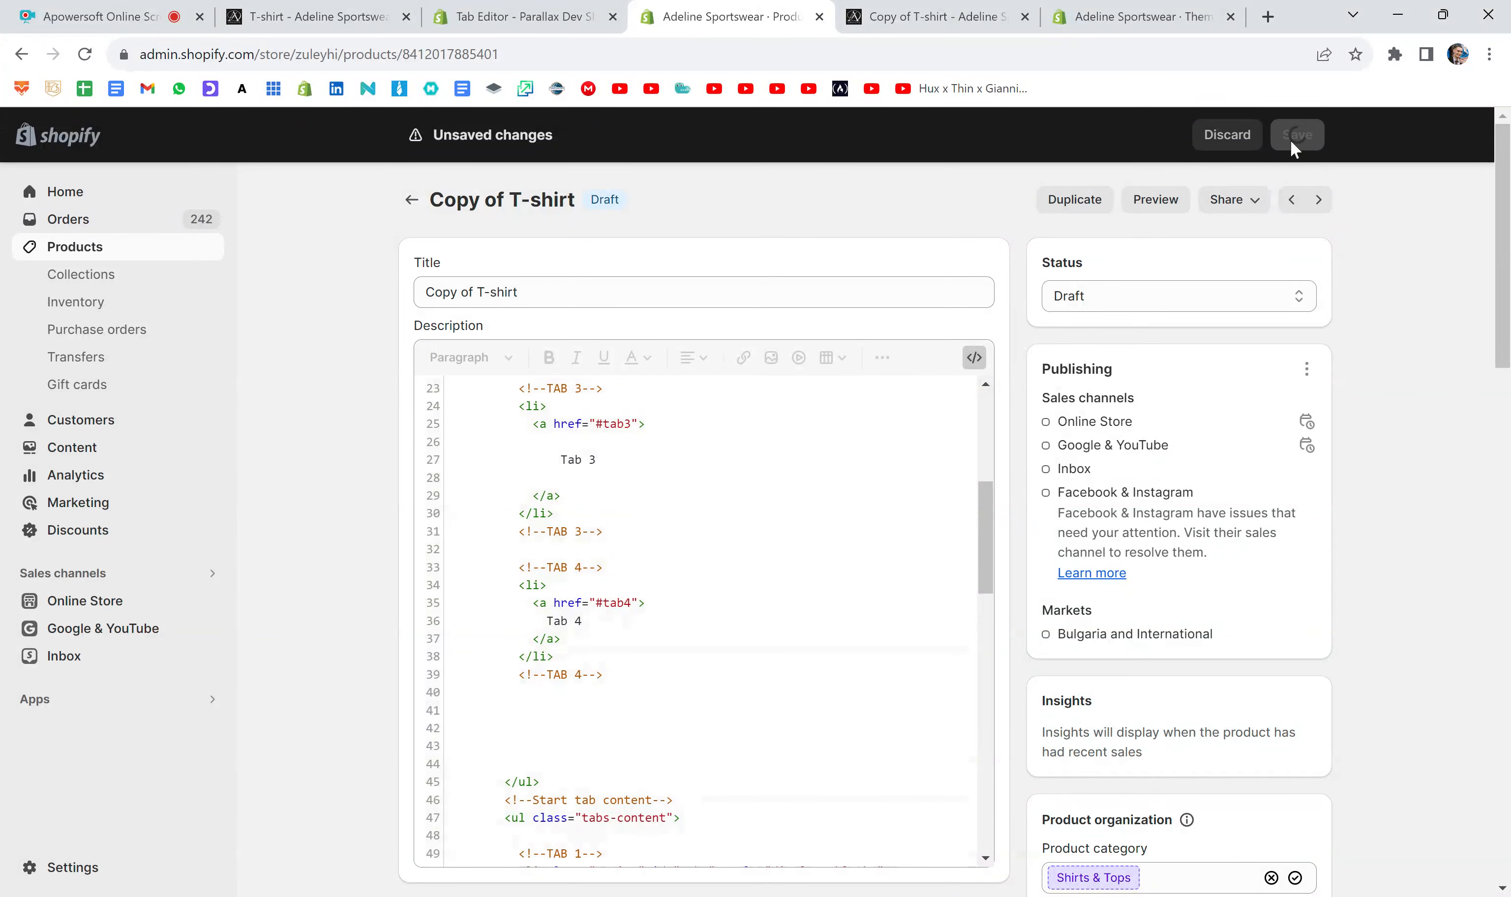
# - Replace the outdated preview with a new product preview and compare the contents of the Delivery, Tab 3 and Tab 4 tabs
pyautogui.click(1024, 17)
pyautogui.click(1154, 198)
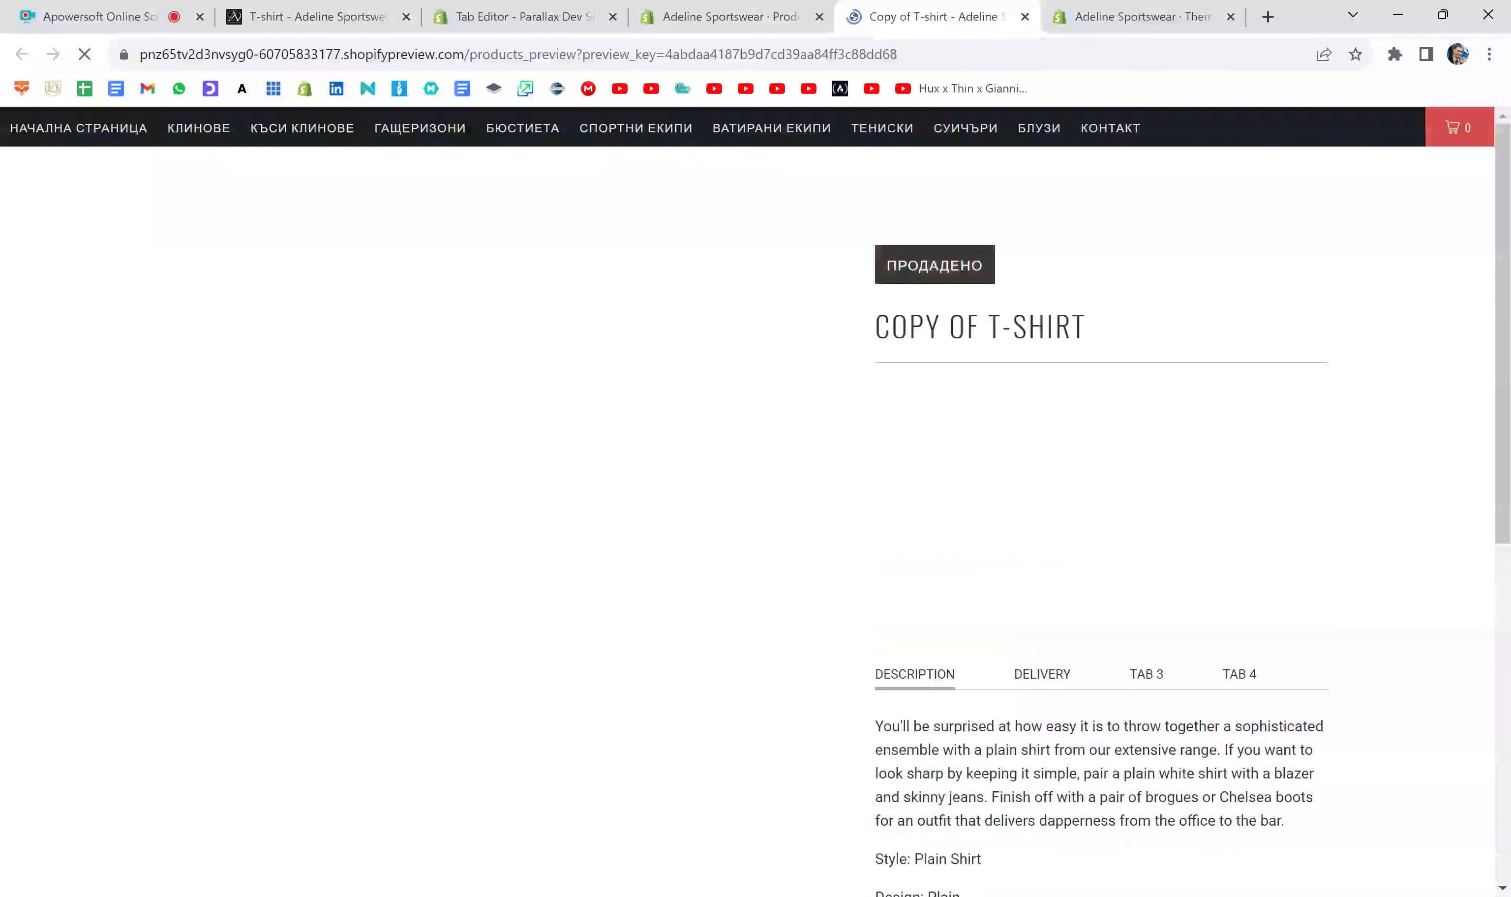
pyautogui.scroll(-3, 1391, 454)
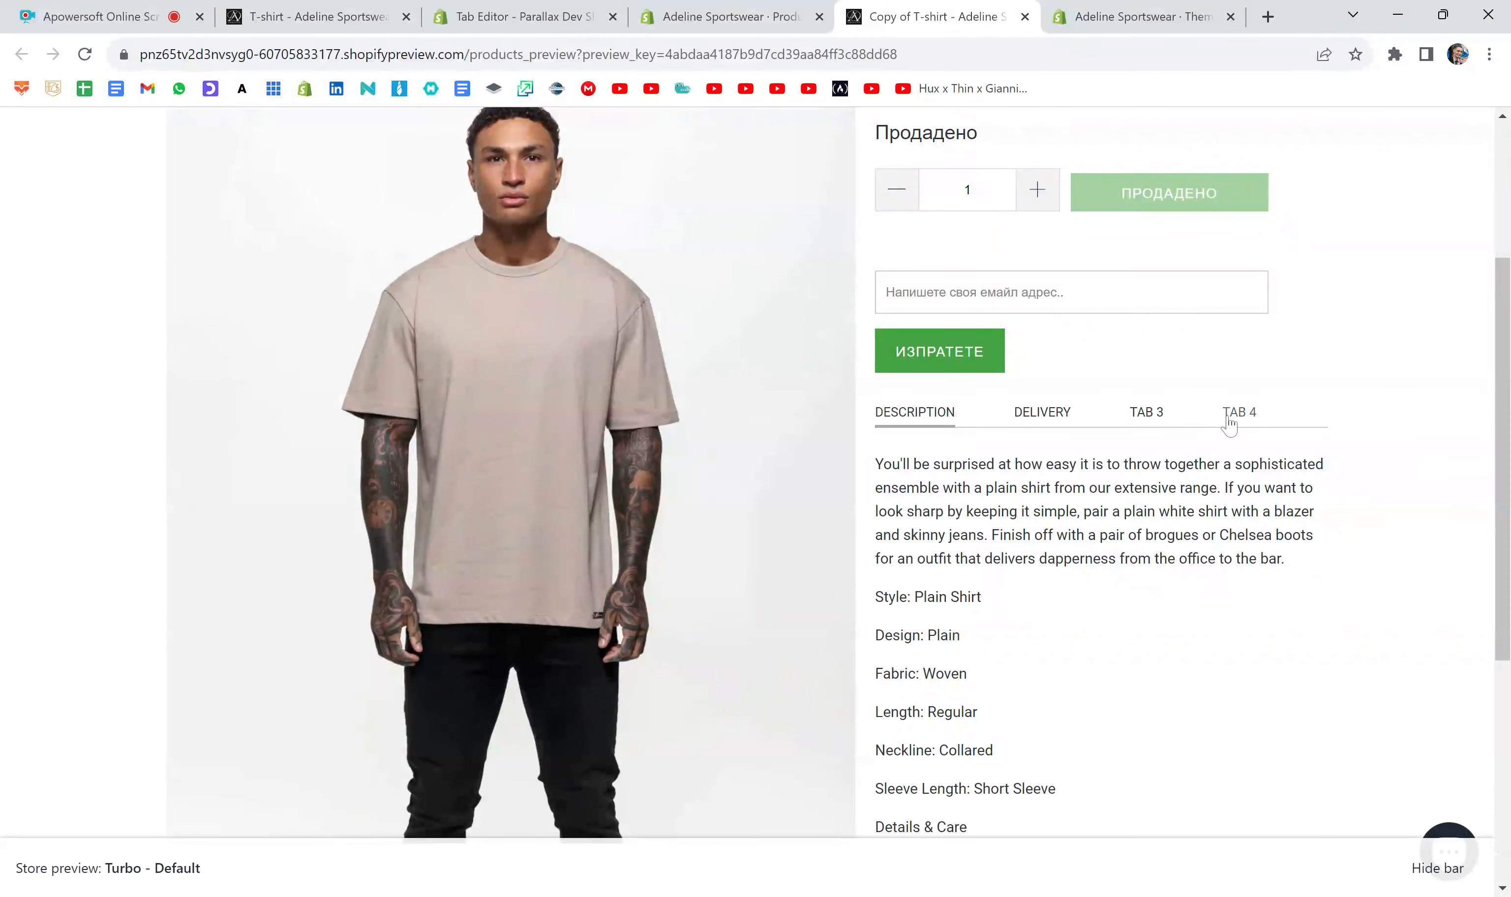
pyautogui.click(1146, 414)
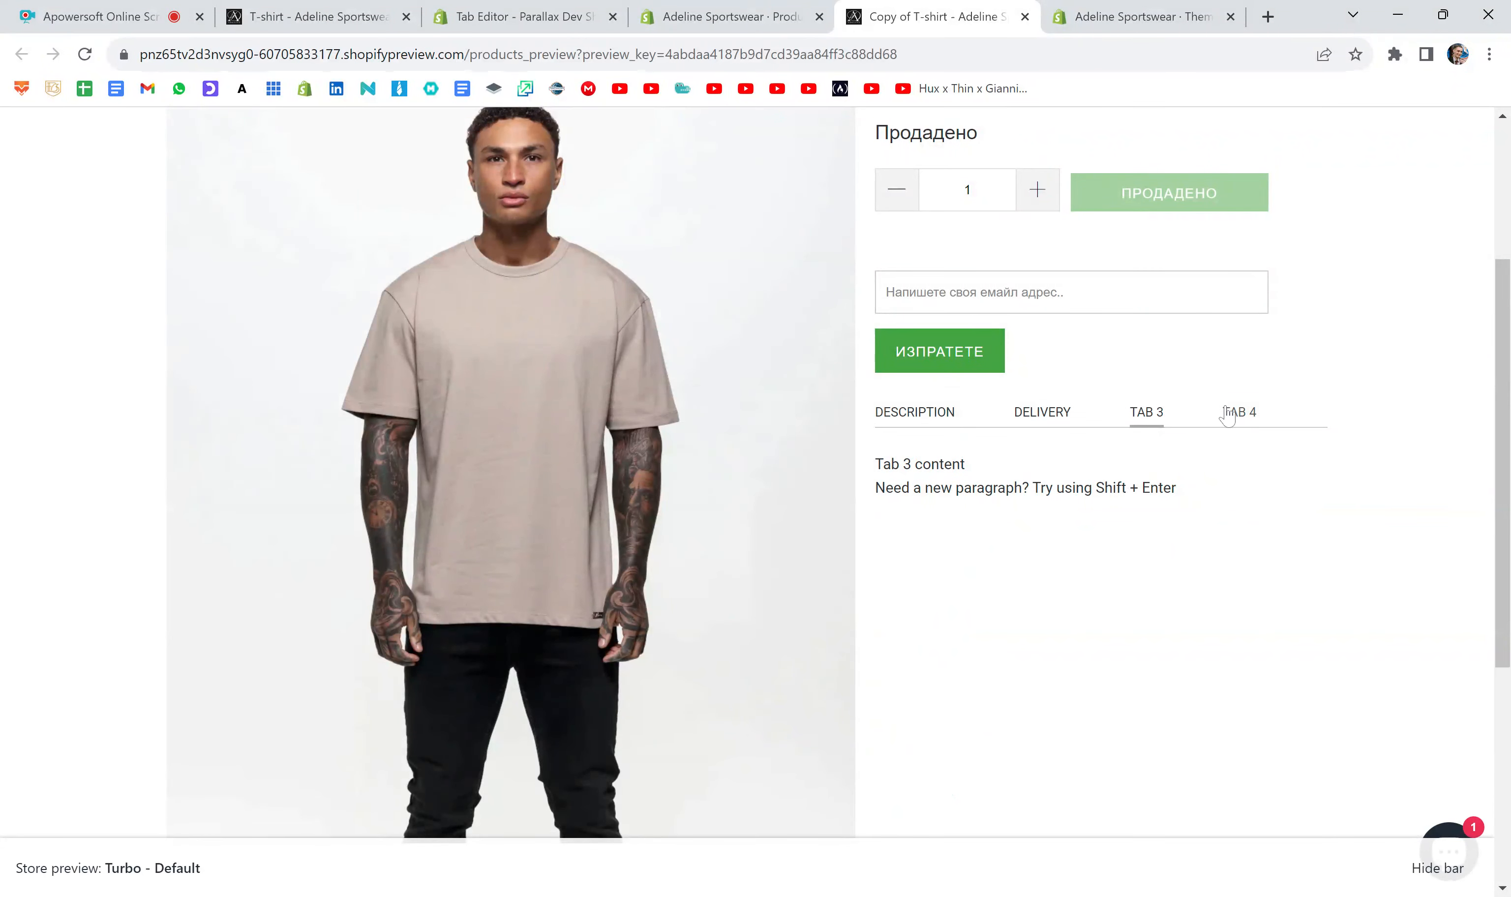
pyautogui.click(1245, 428)
pyautogui.click(1054, 423)
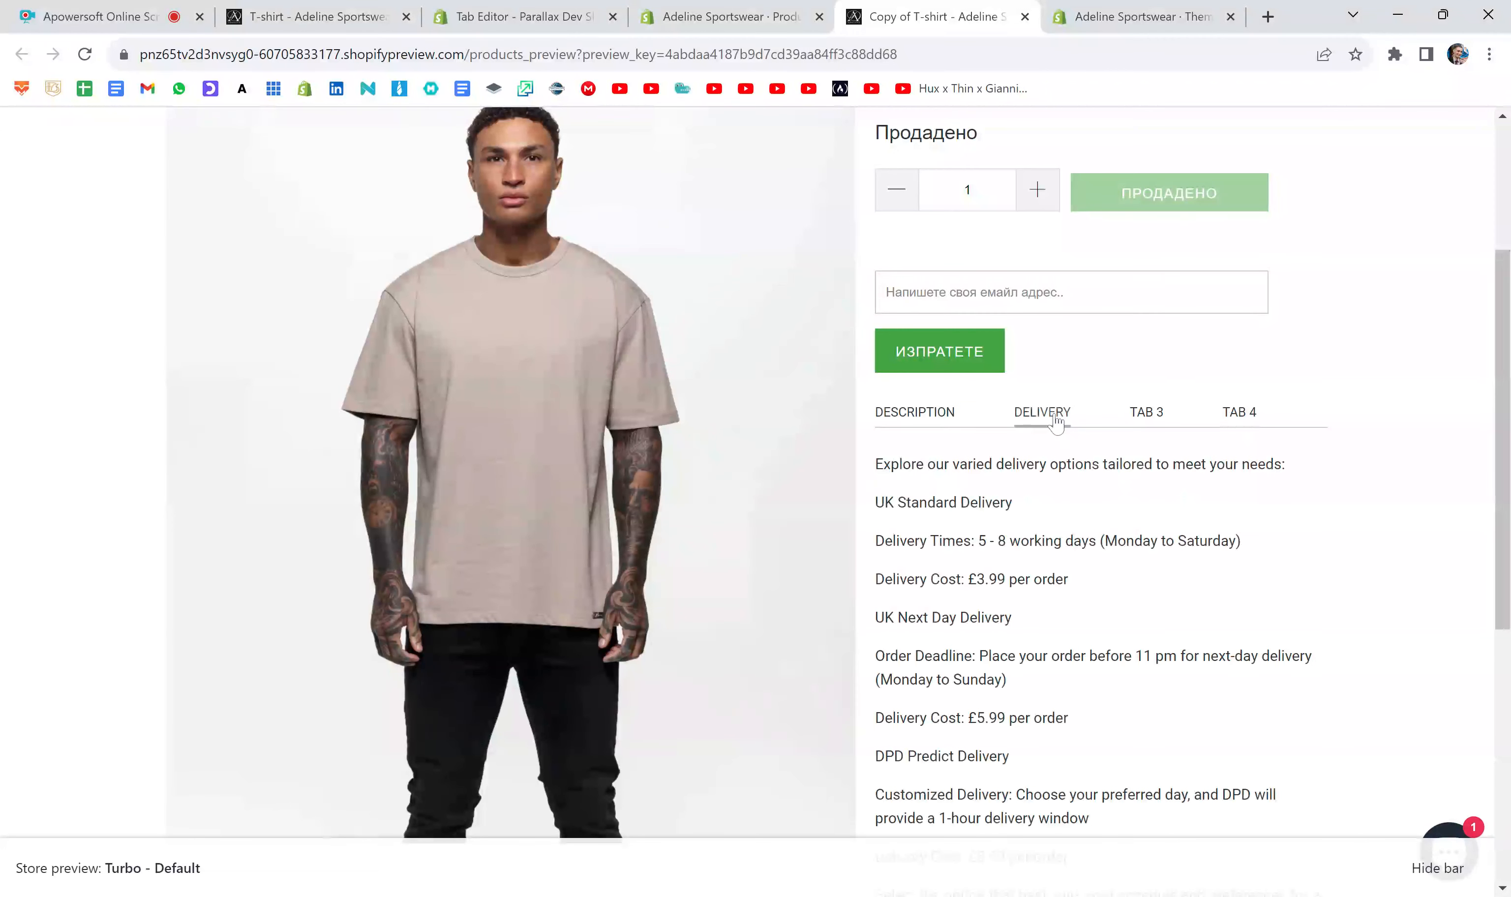
pyautogui.click(1159, 422)
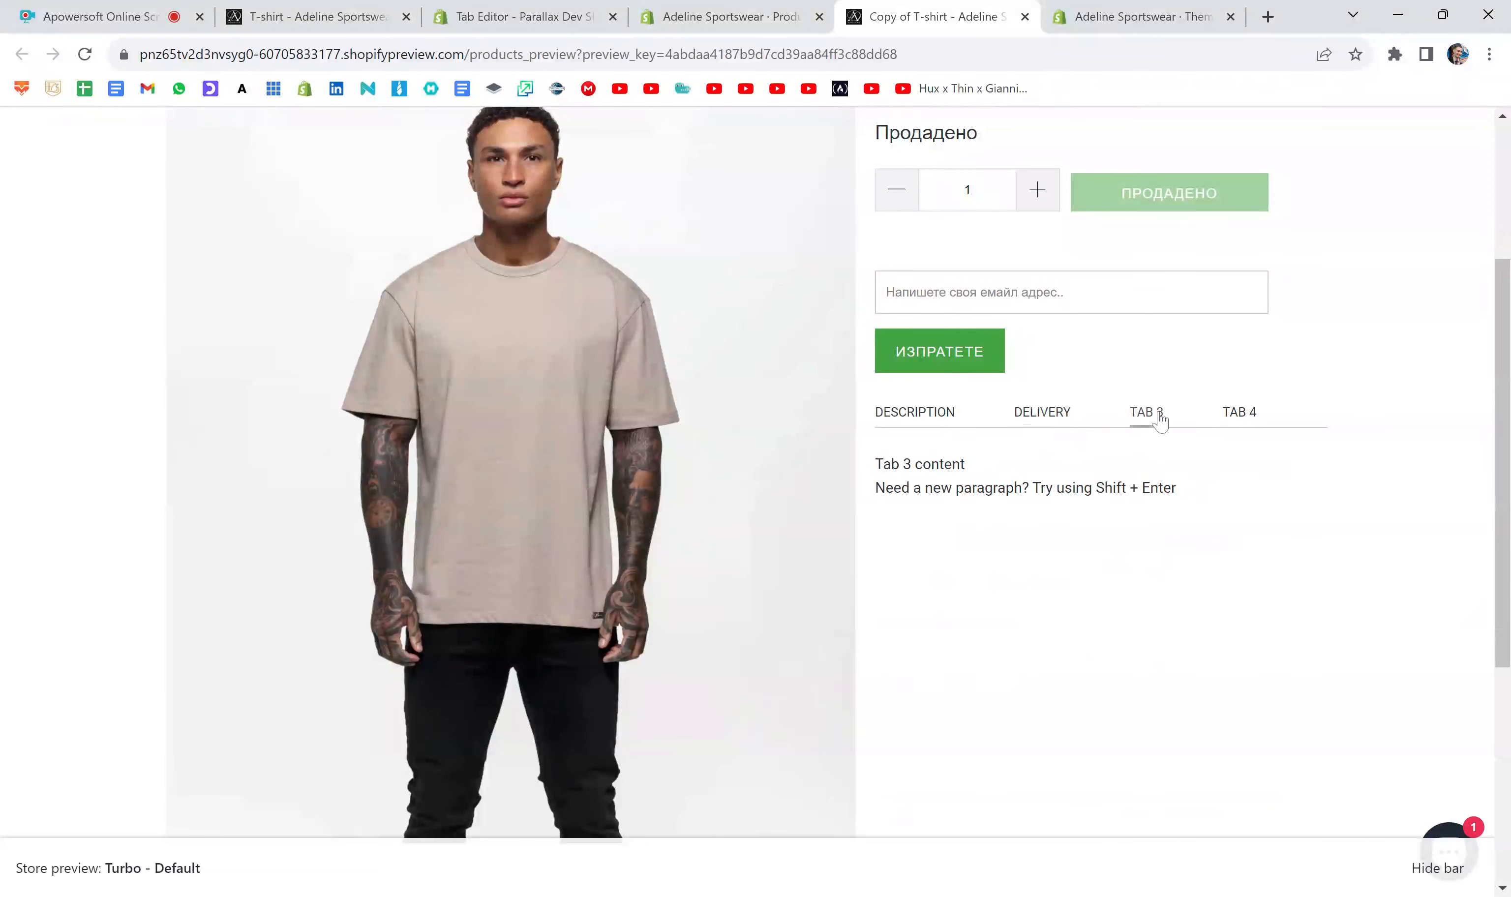
pyautogui.click(1231, 419)
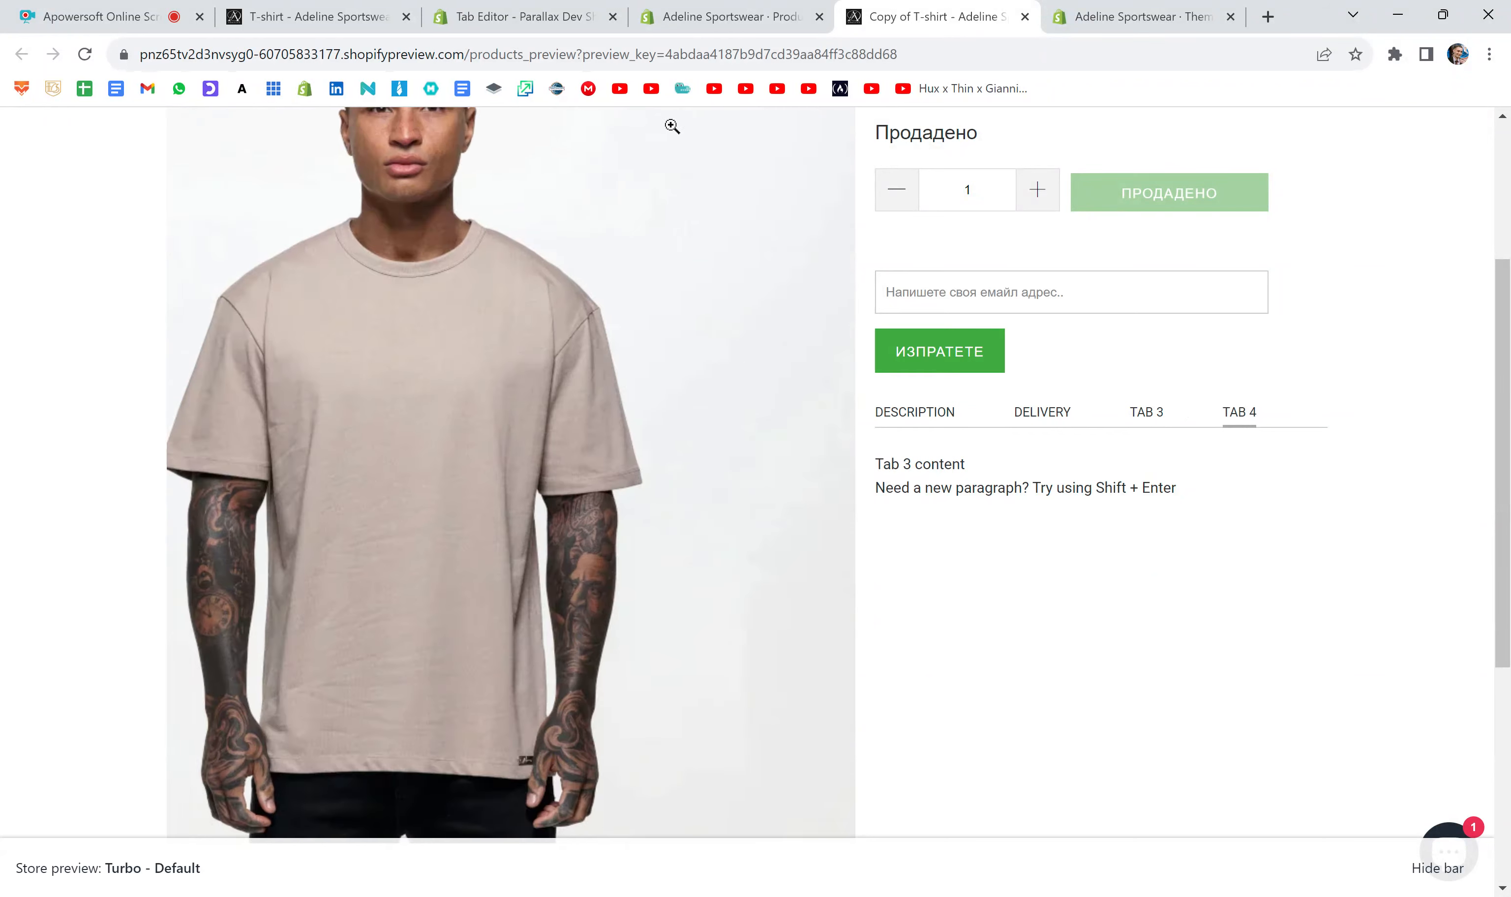
# - Back in the product's description code, copy the tab3 content list item and paste it two lines below the closing TAB 3 comment
pyautogui.click(678, 27)
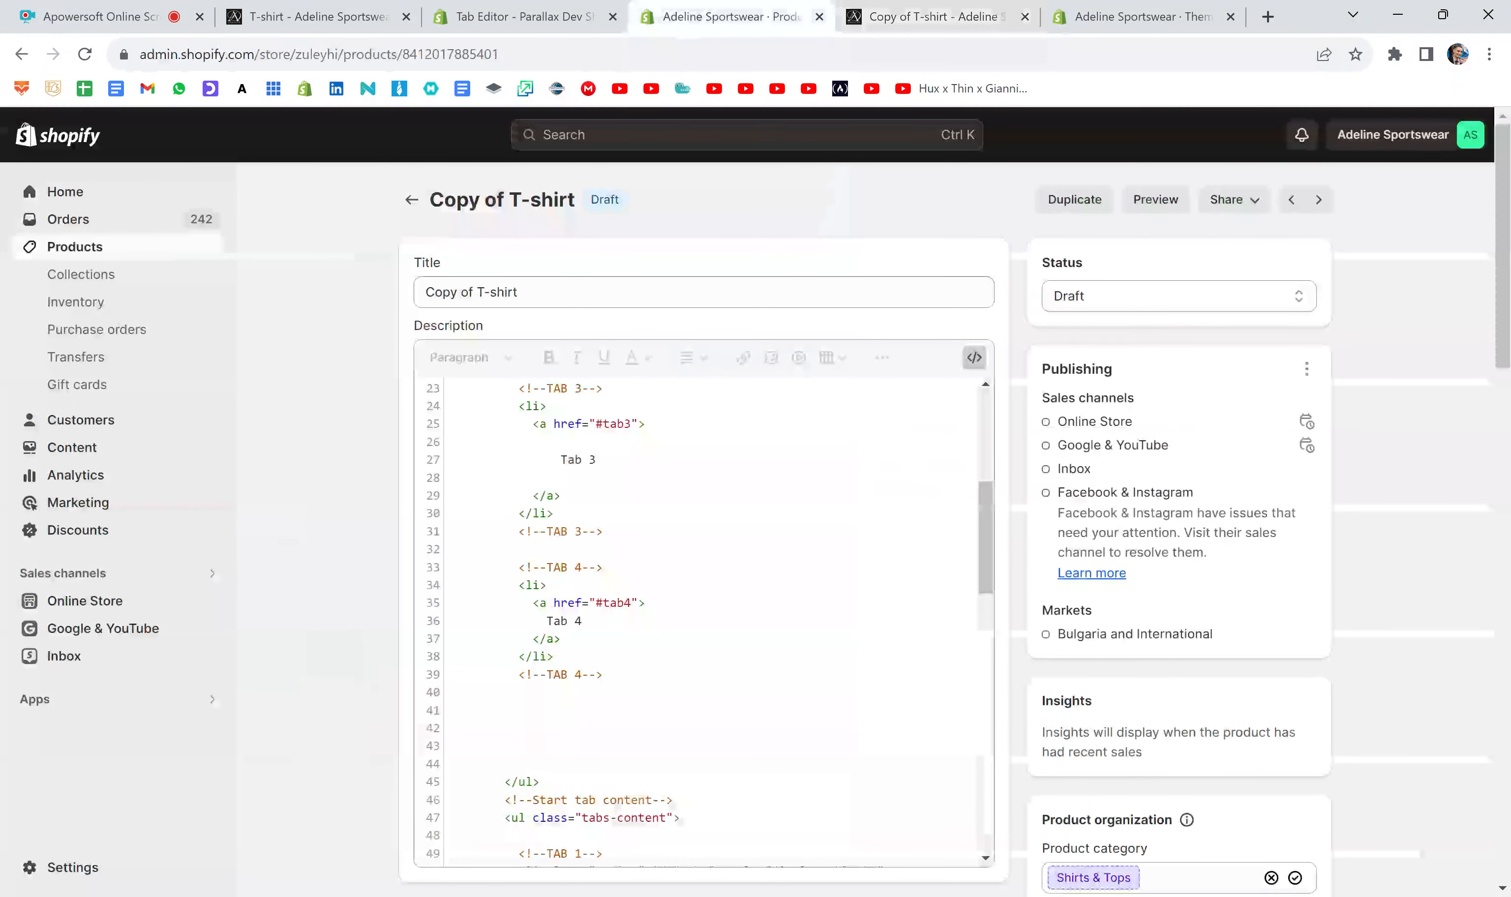
pyautogui.scroll(-8, 759, 532)
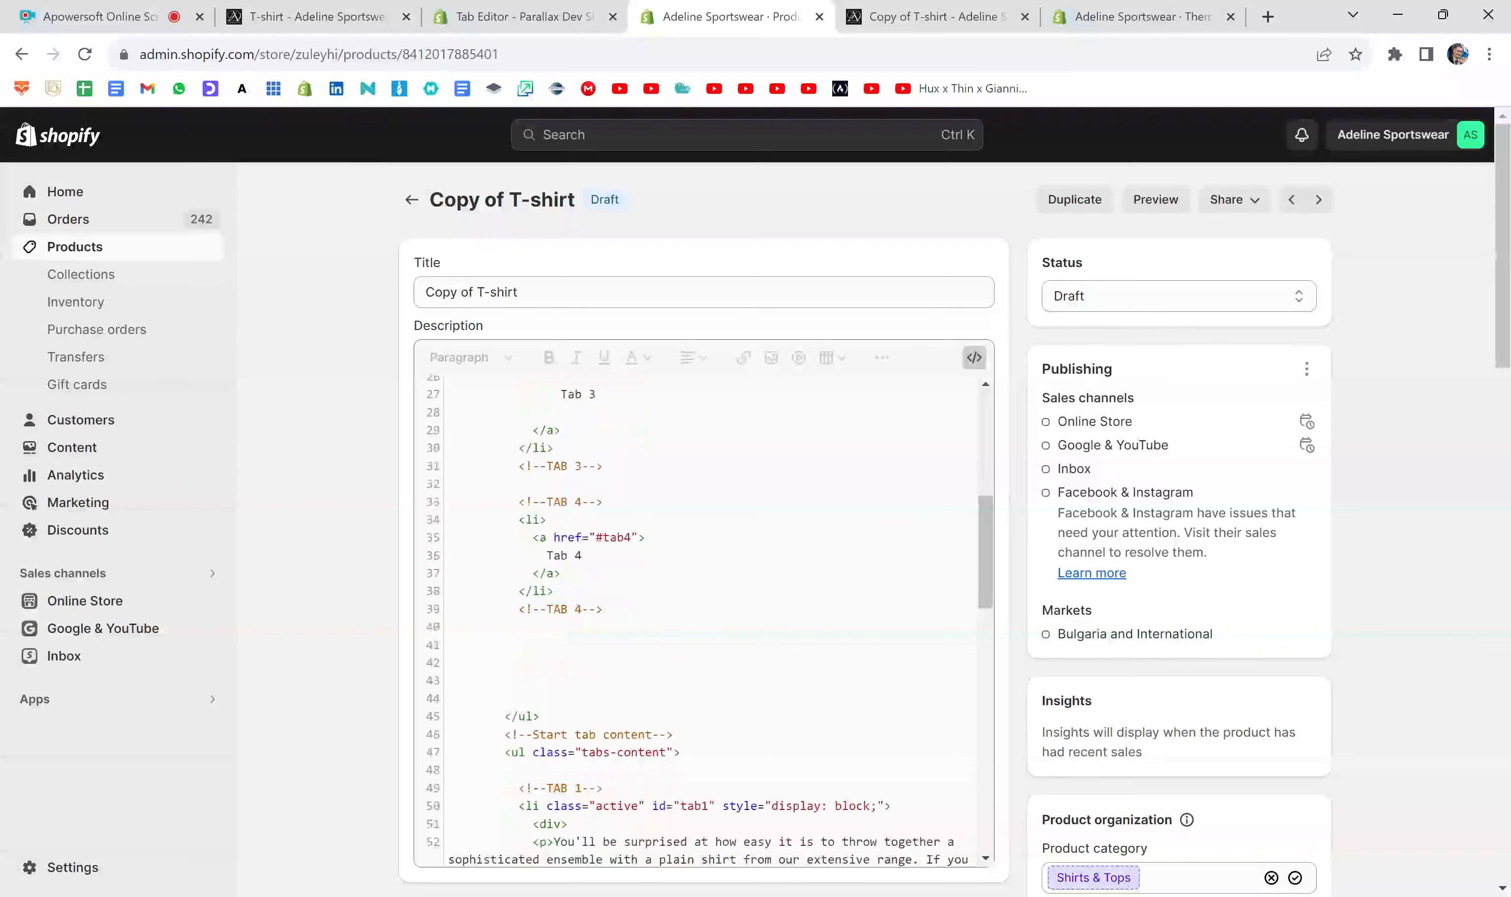
pyautogui.scroll(-10, 758, 531)
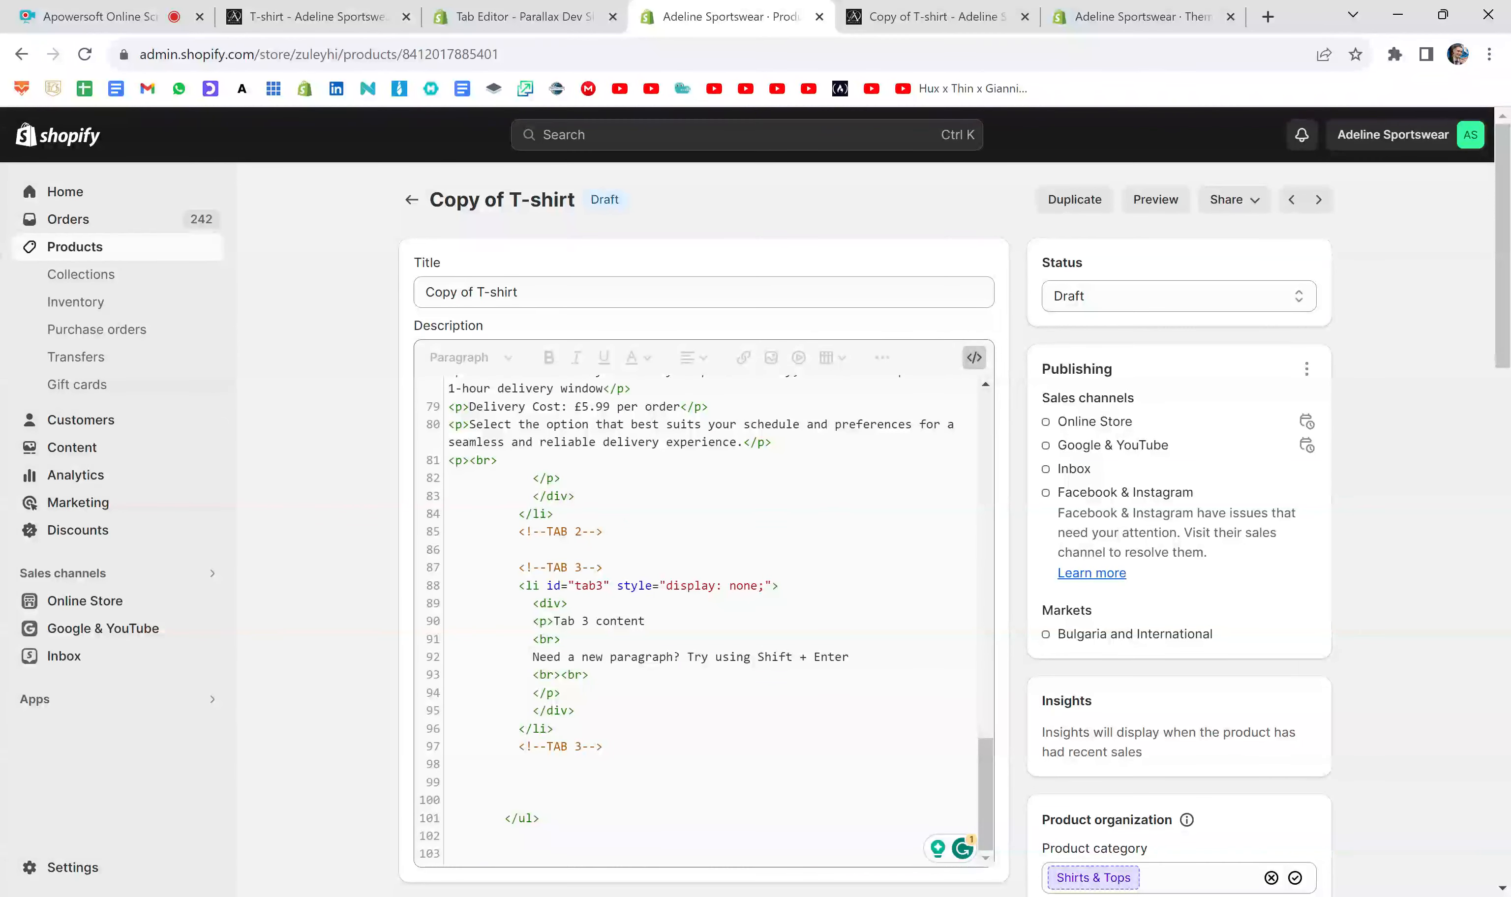
pyautogui.moveTo(554, 727); pyautogui.dragTo(448, 585)
pyautogui.hotkey('ctrl', 'c')
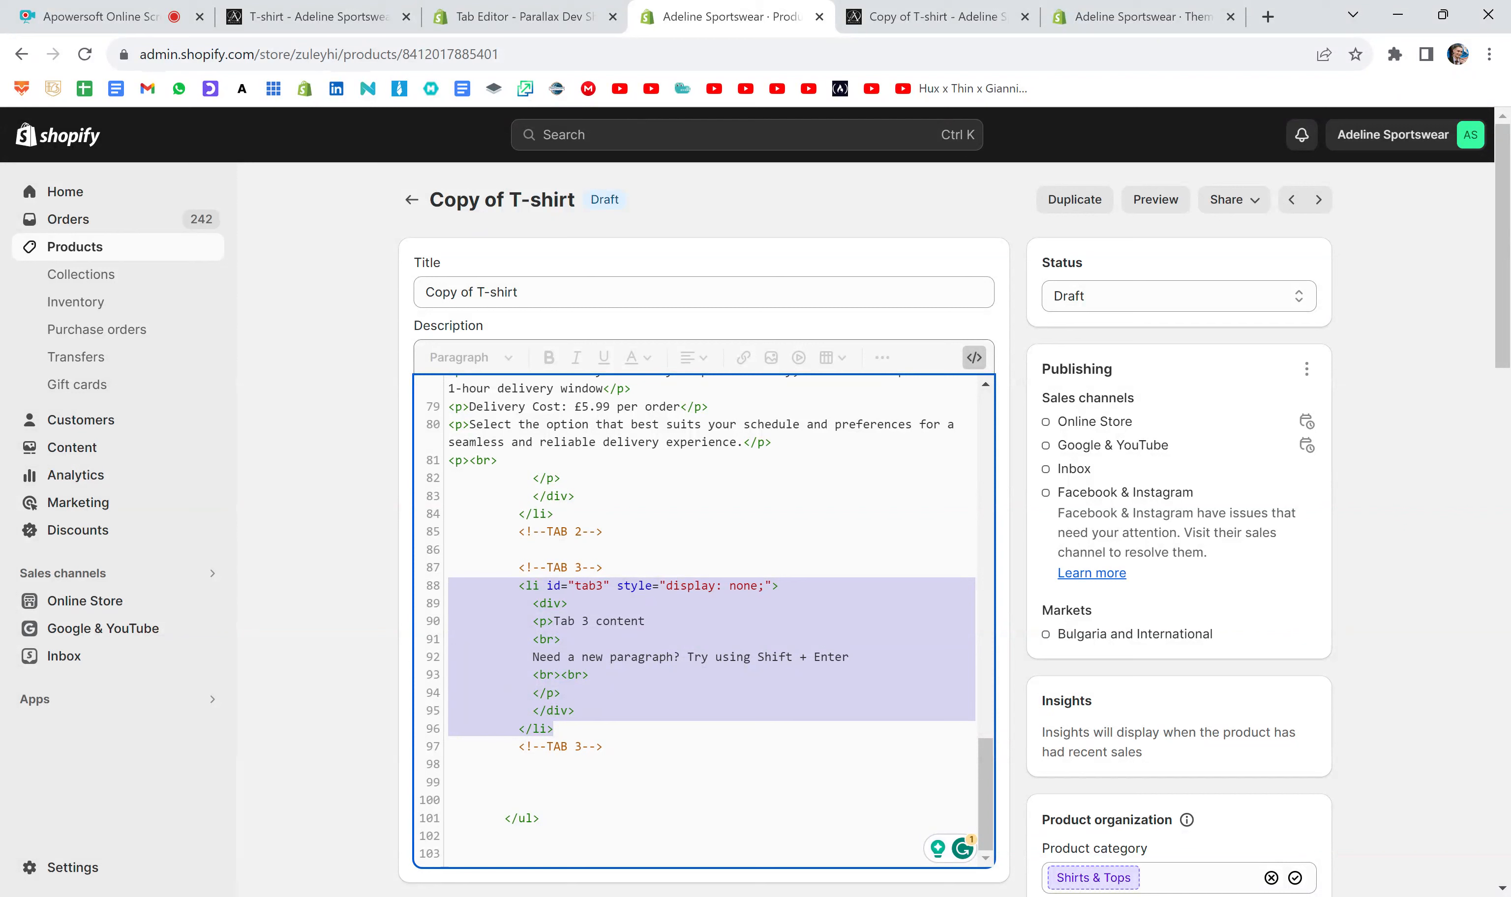
pyautogui.scroll(-2, 704, 619)
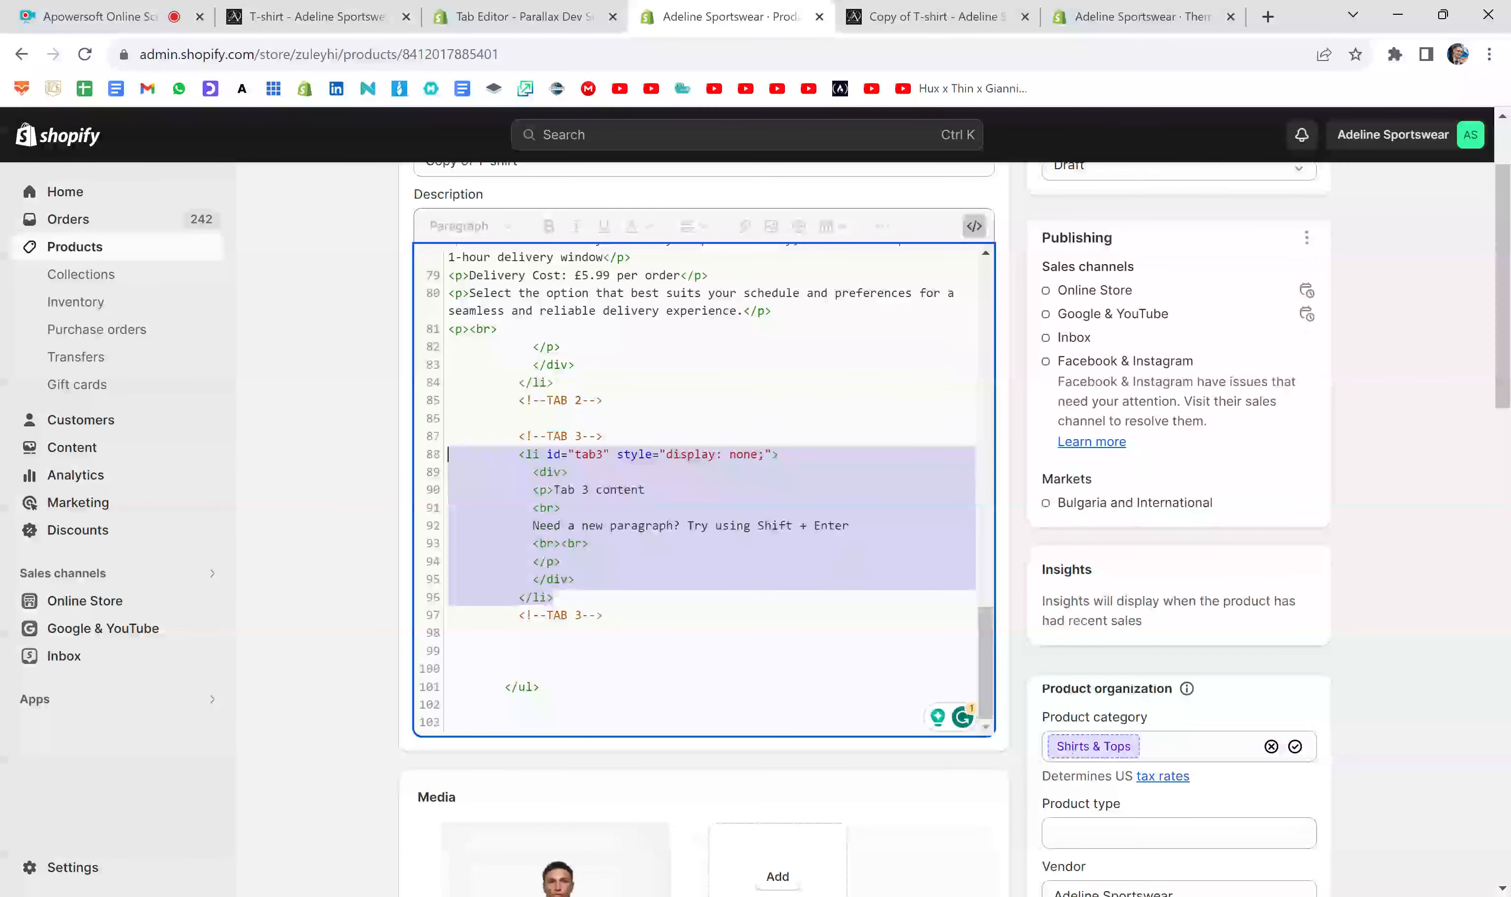
pyautogui.click(604, 615)
pyautogui.press('Return')
pyautogui.press('Return')
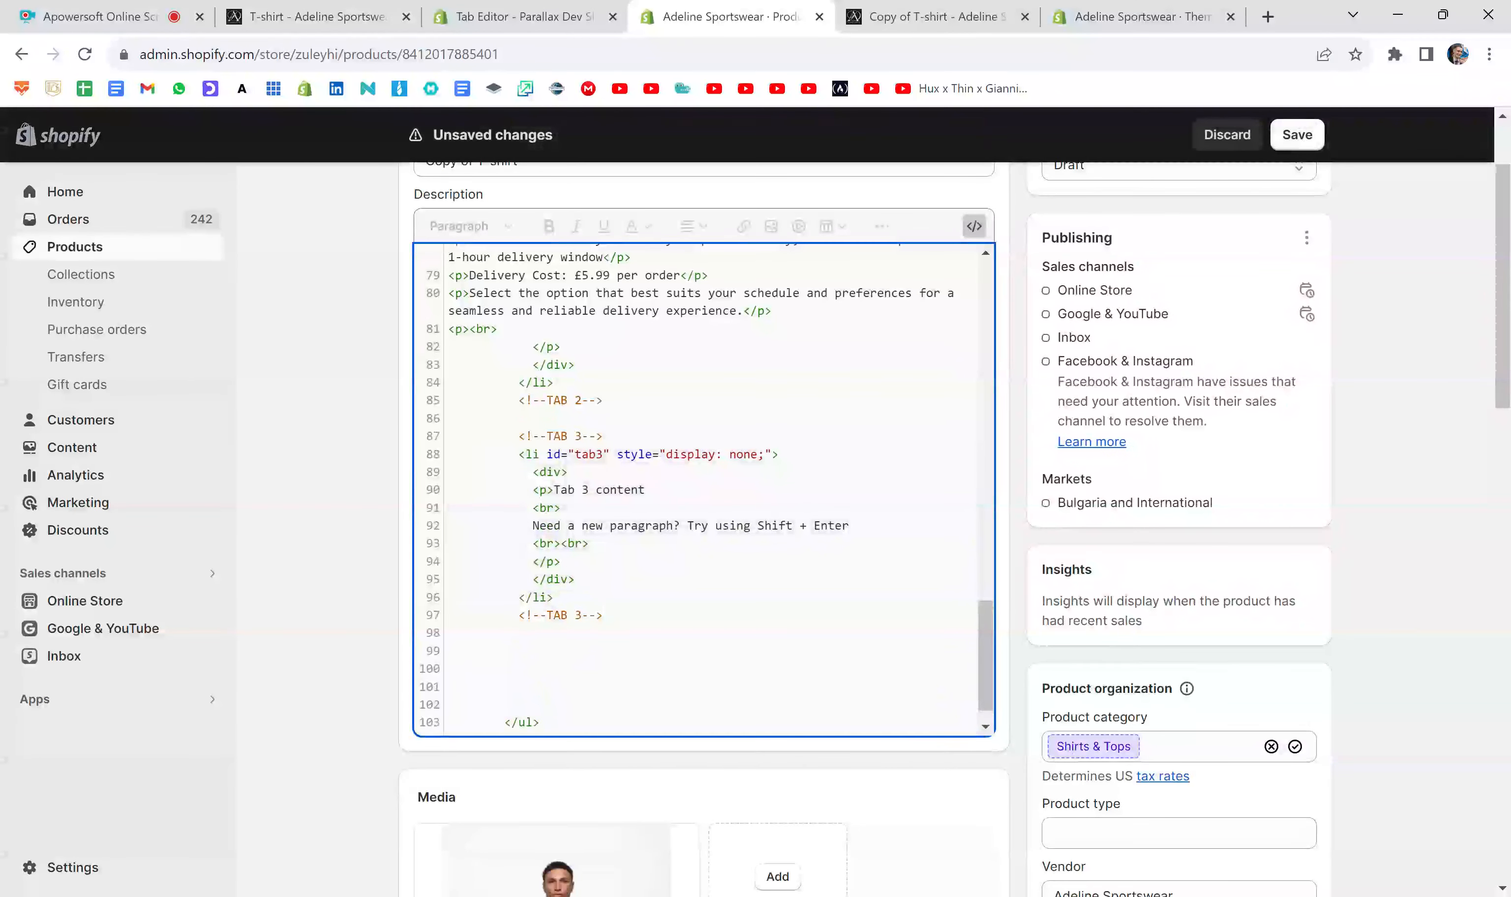
pyautogui.hotkey('ctrl', 'v')
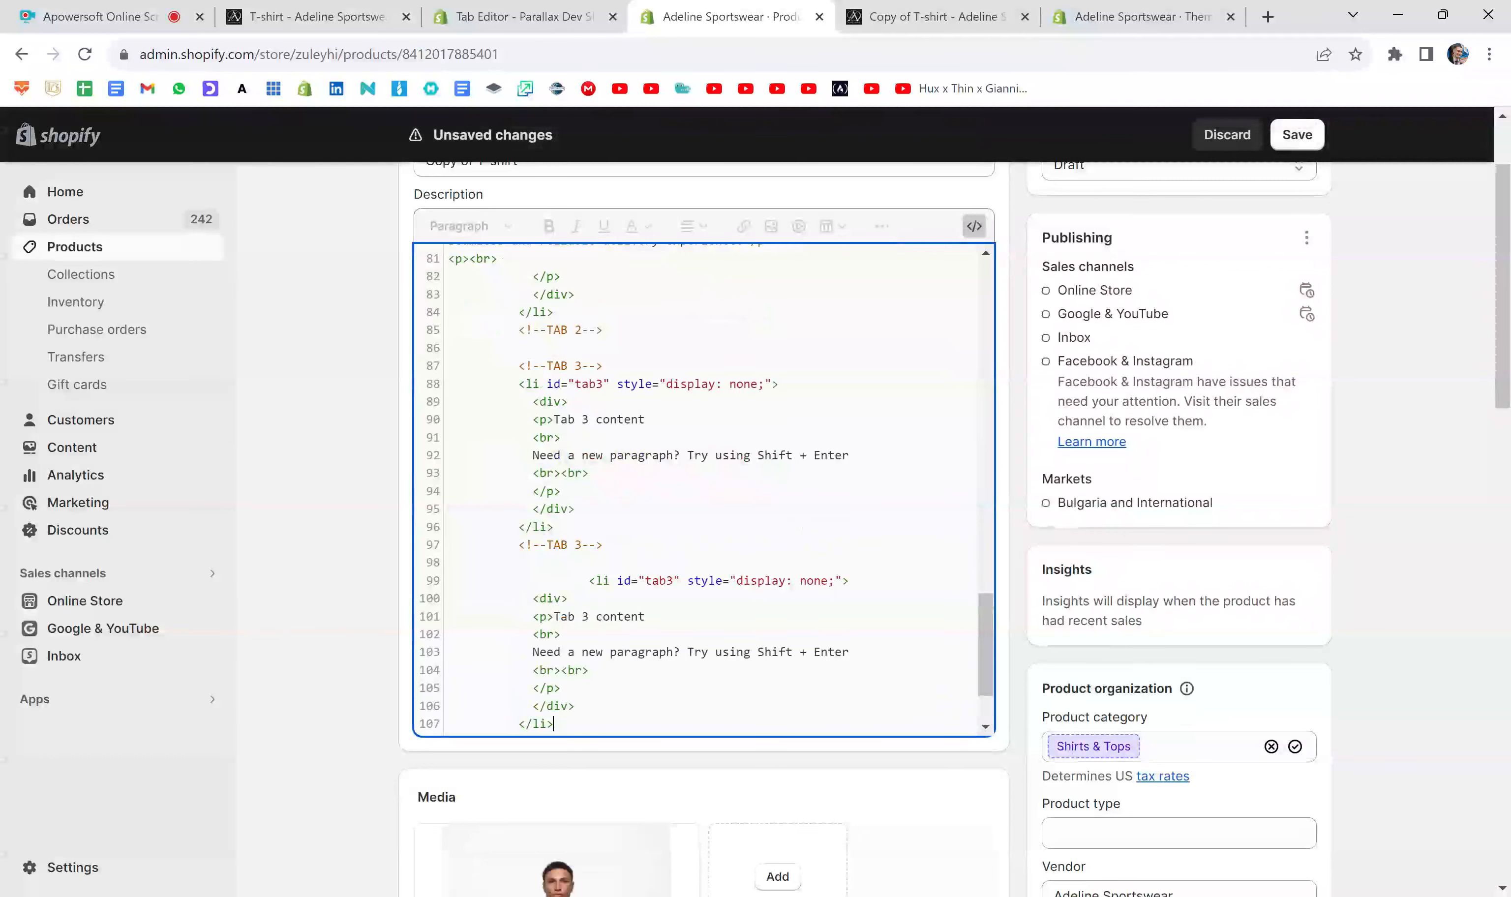
# - Add a <!--TAB 4--> comment above the pasted content block, reusing the closing TAB 3 comment
pyautogui.moveTo(603, 545); pyautogui.dragTo(519, 545)
pyautogui.hotkey('ctrl', 'c')
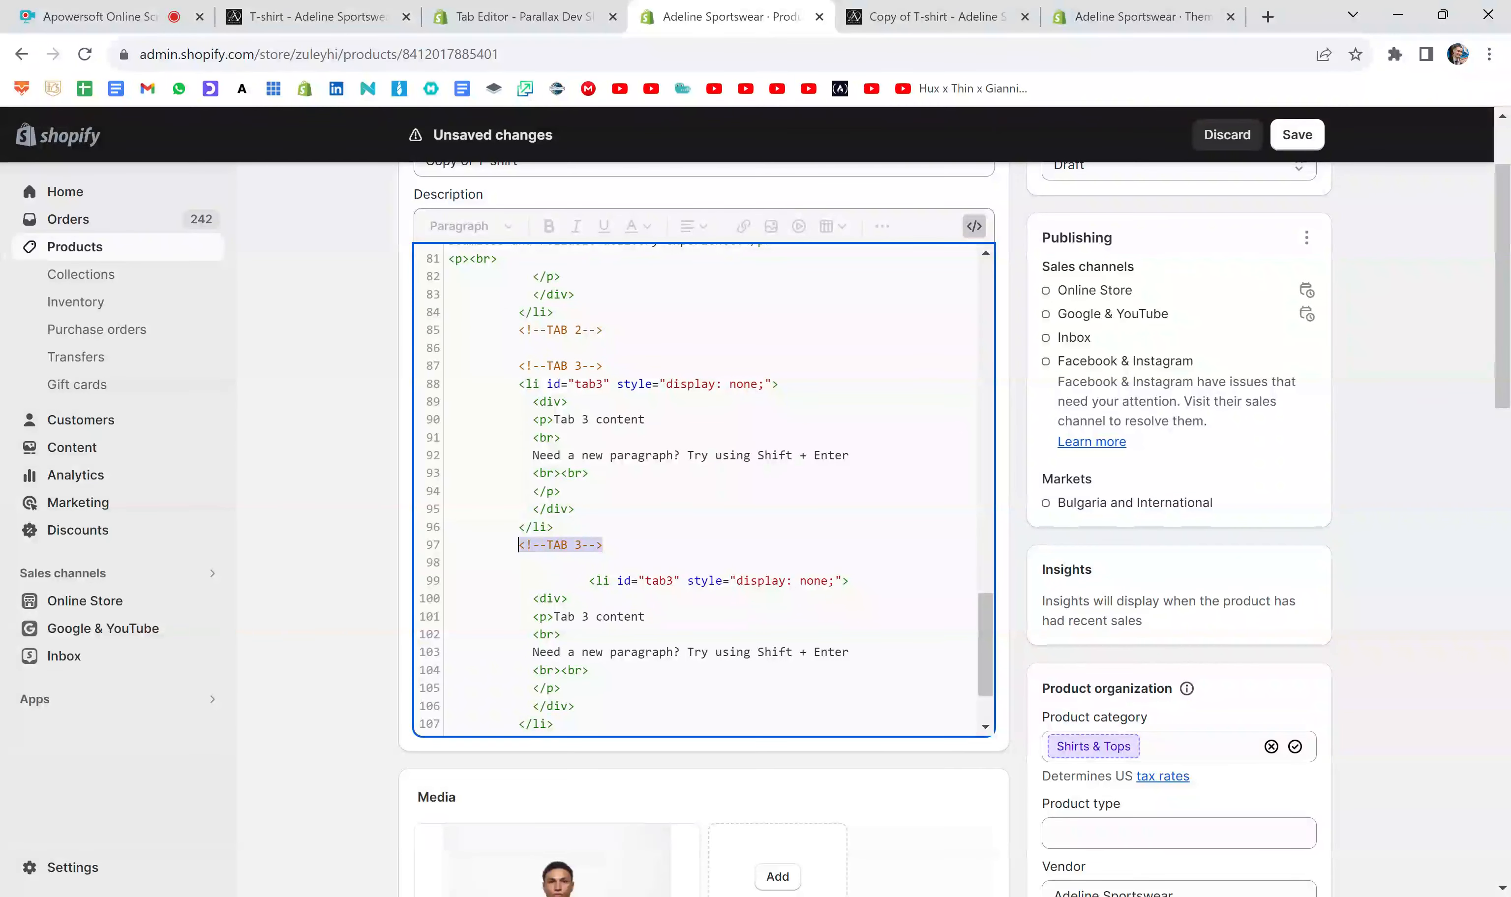
pyautogui.click(603, 545)
pyautogui.press('Return')
pyautogui.press('Return')
pyautogui.hotkey('ctrl', 'v')
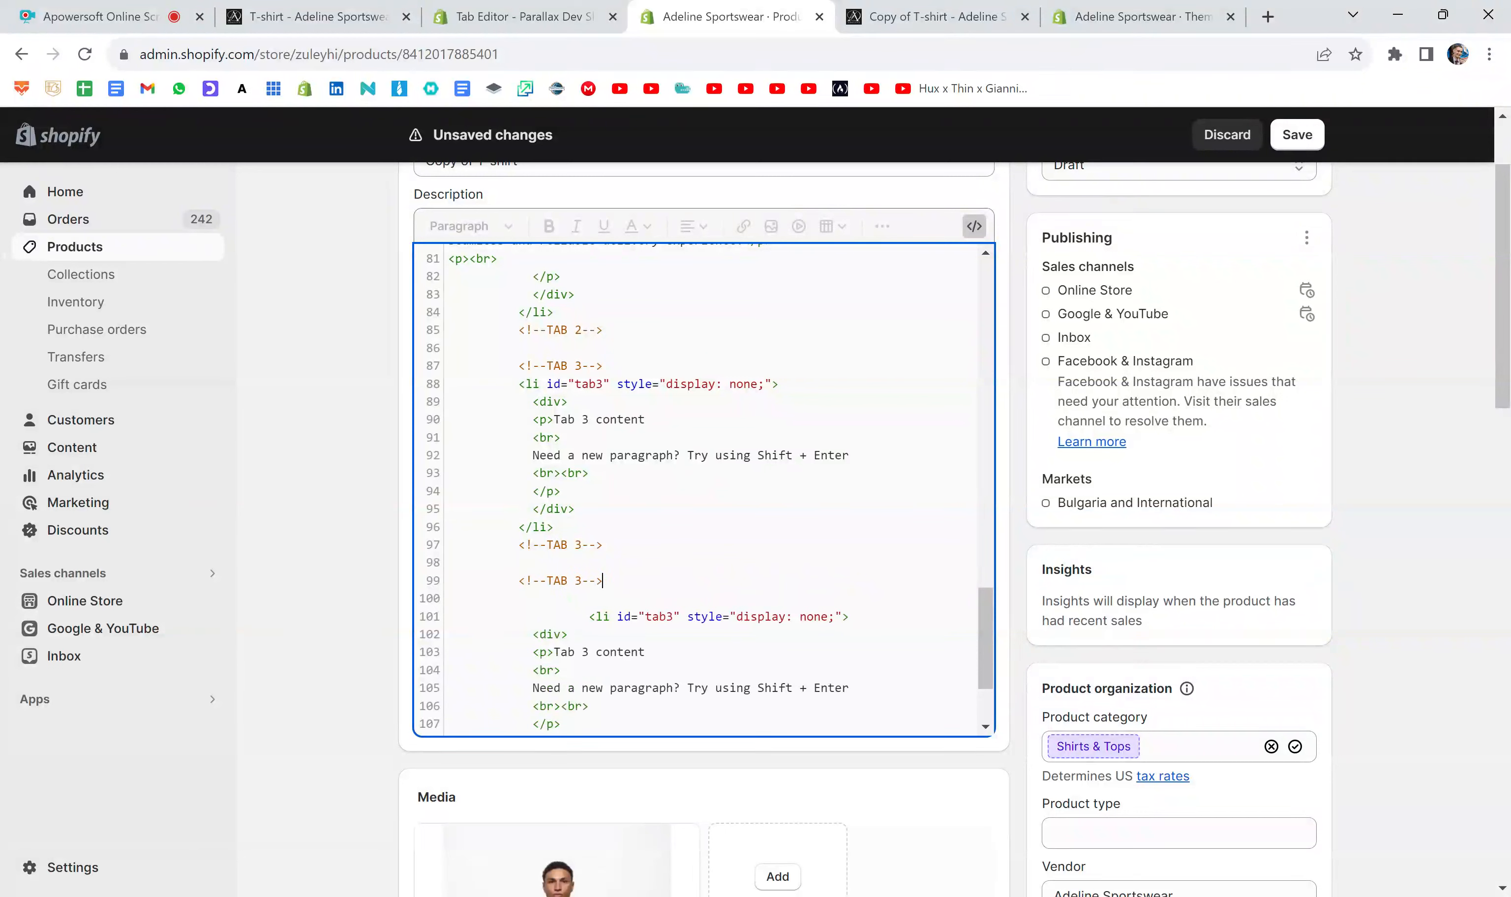
pyautogui.moveTo(582, 581); pyautogui.dragTo(575, 580)
pyautogui.write('4')
# - Add a closing <!--TAB 4--> comment two lines below the pasted content block
pyautogui.scroll(-3, 704, 490)
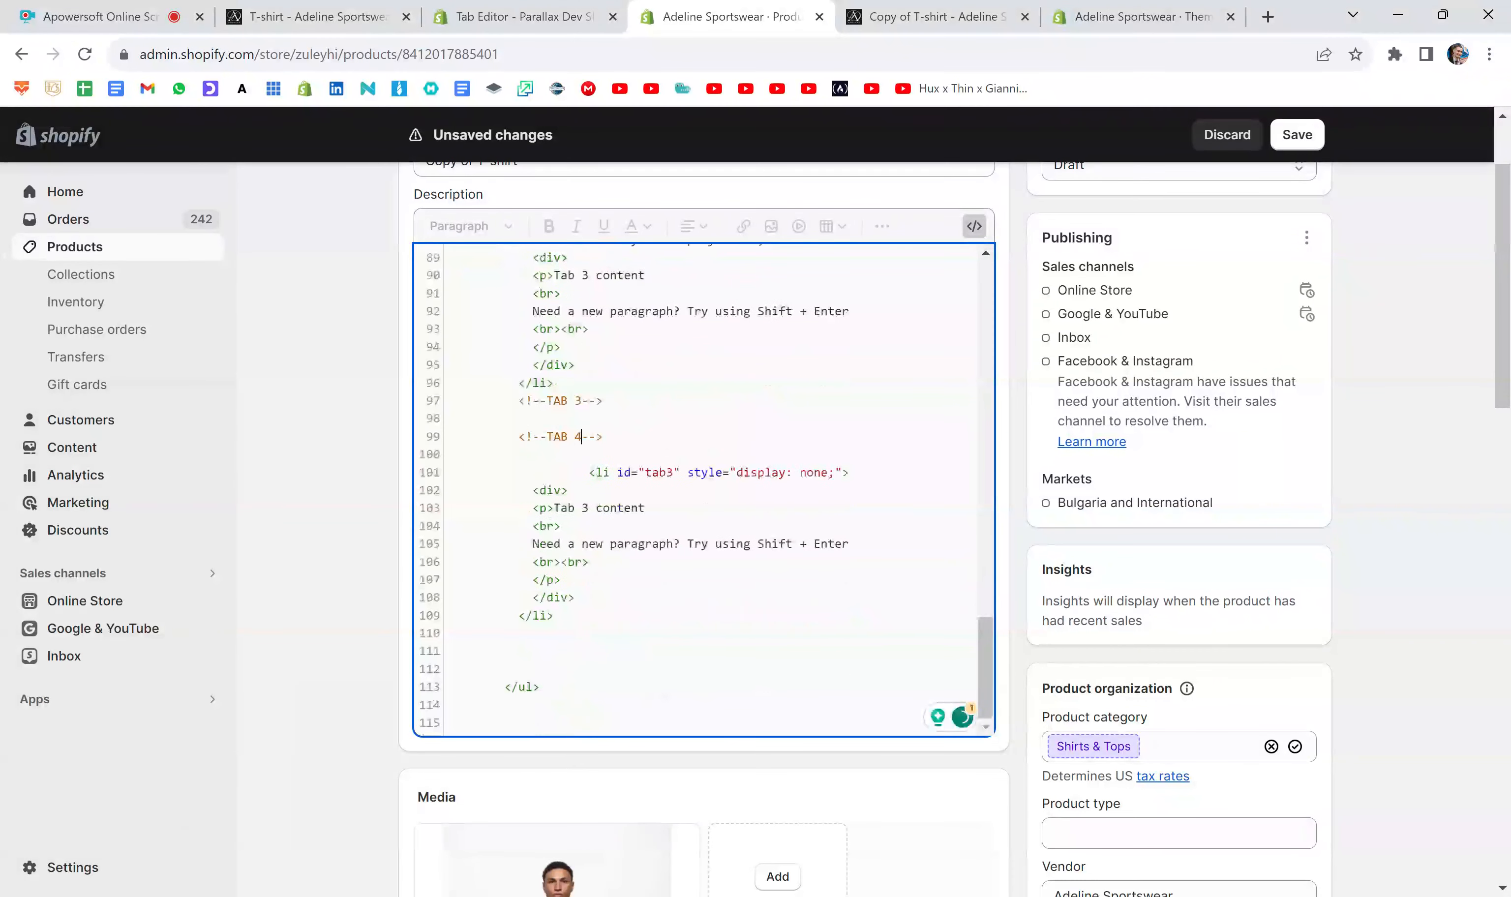
pyautogui.click(554, 616)
pyautogui.press('Return')
pyautogui.press('Return')
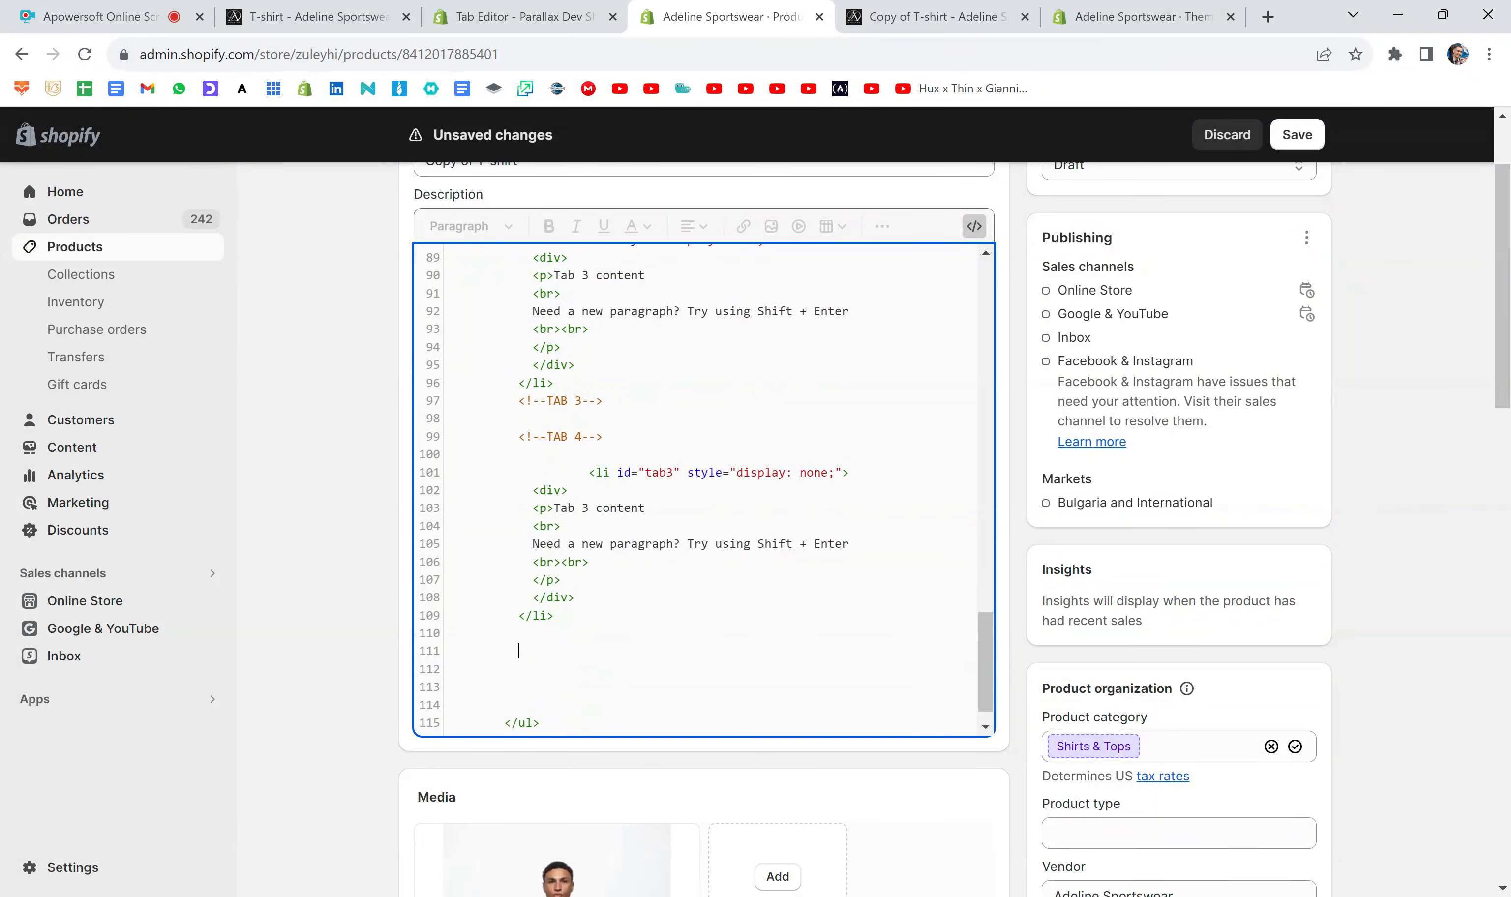
pyautogui.hotkey('ctrl', 'v')
pyautogui.press('Left')
pyautogui.press('Left')
pyautogui.press('Left')
pyautogui.press('BackSpace')
pyautogui.write('4')
# - Change the id of the pasted content list item to tab4 and save the product
pyautogui.click(672, 473)
pyautogui.press('BackSpace')
pyautogui.write('4')
pyautogui.click(589, 508)
pyautogui.click(1302, 142)
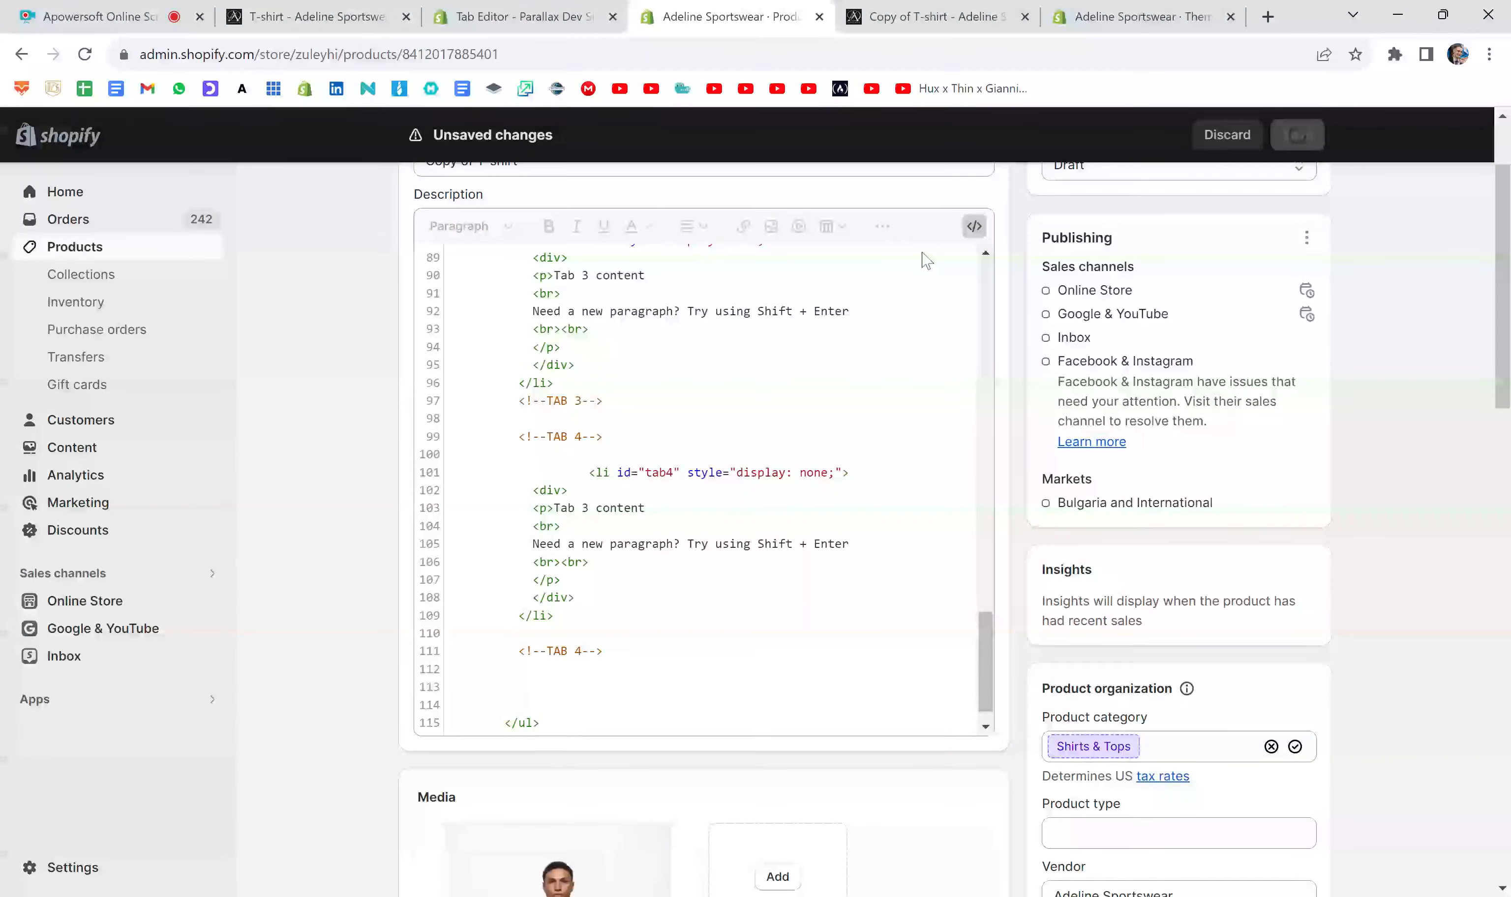
# - Replace the outdated preview with a new product preview and check the content shown under Tab 4
pyautogui.click(1026, 17)
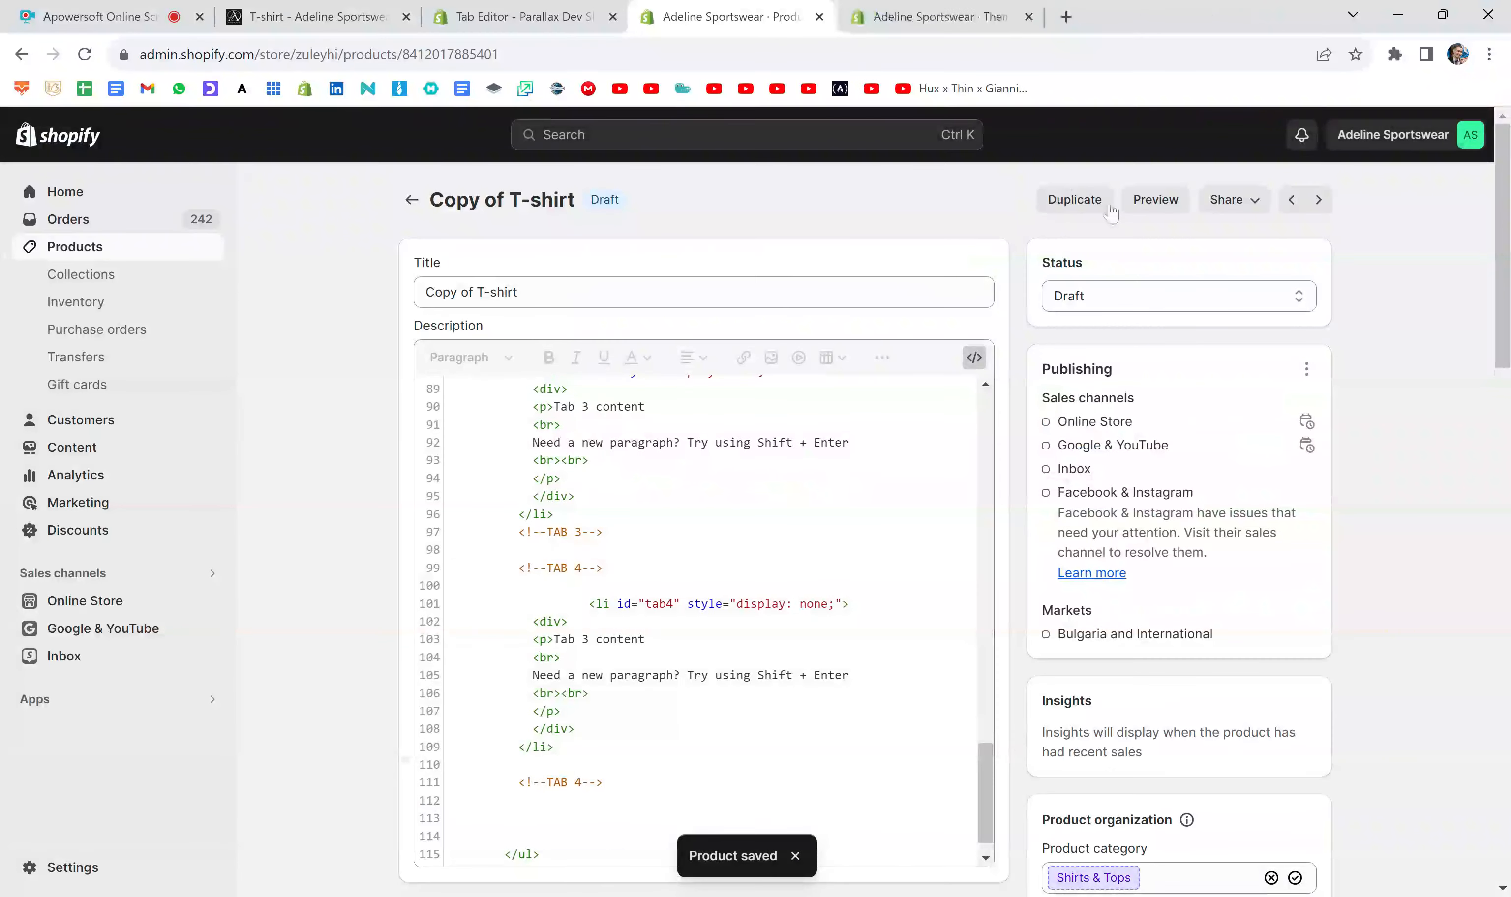
pyautogui.click(1140, 200)
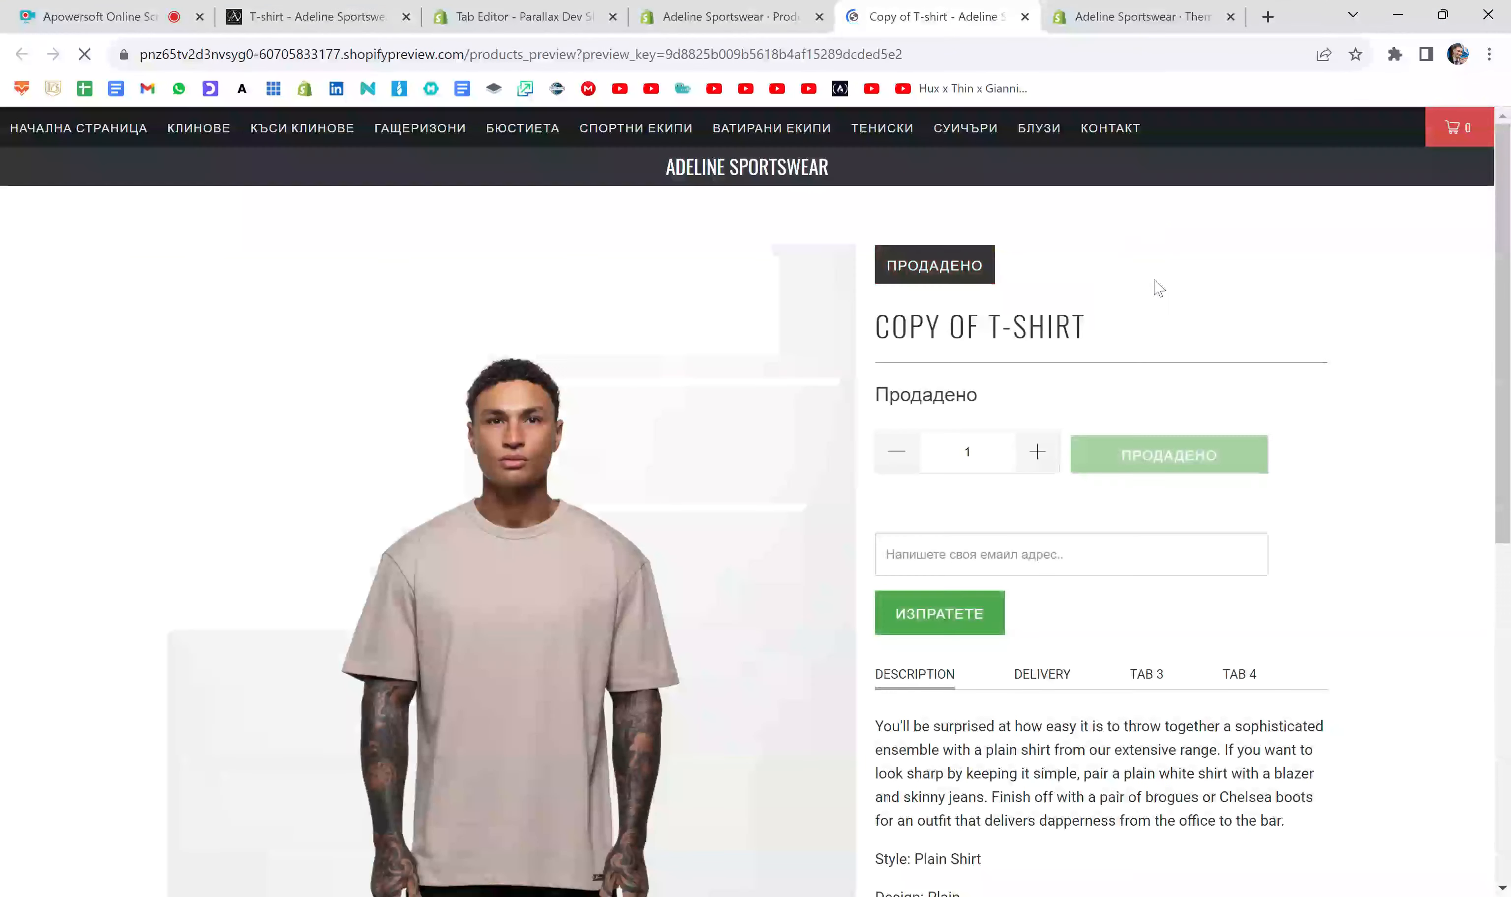
pyautogui.scroll(-5, 1157, 237)
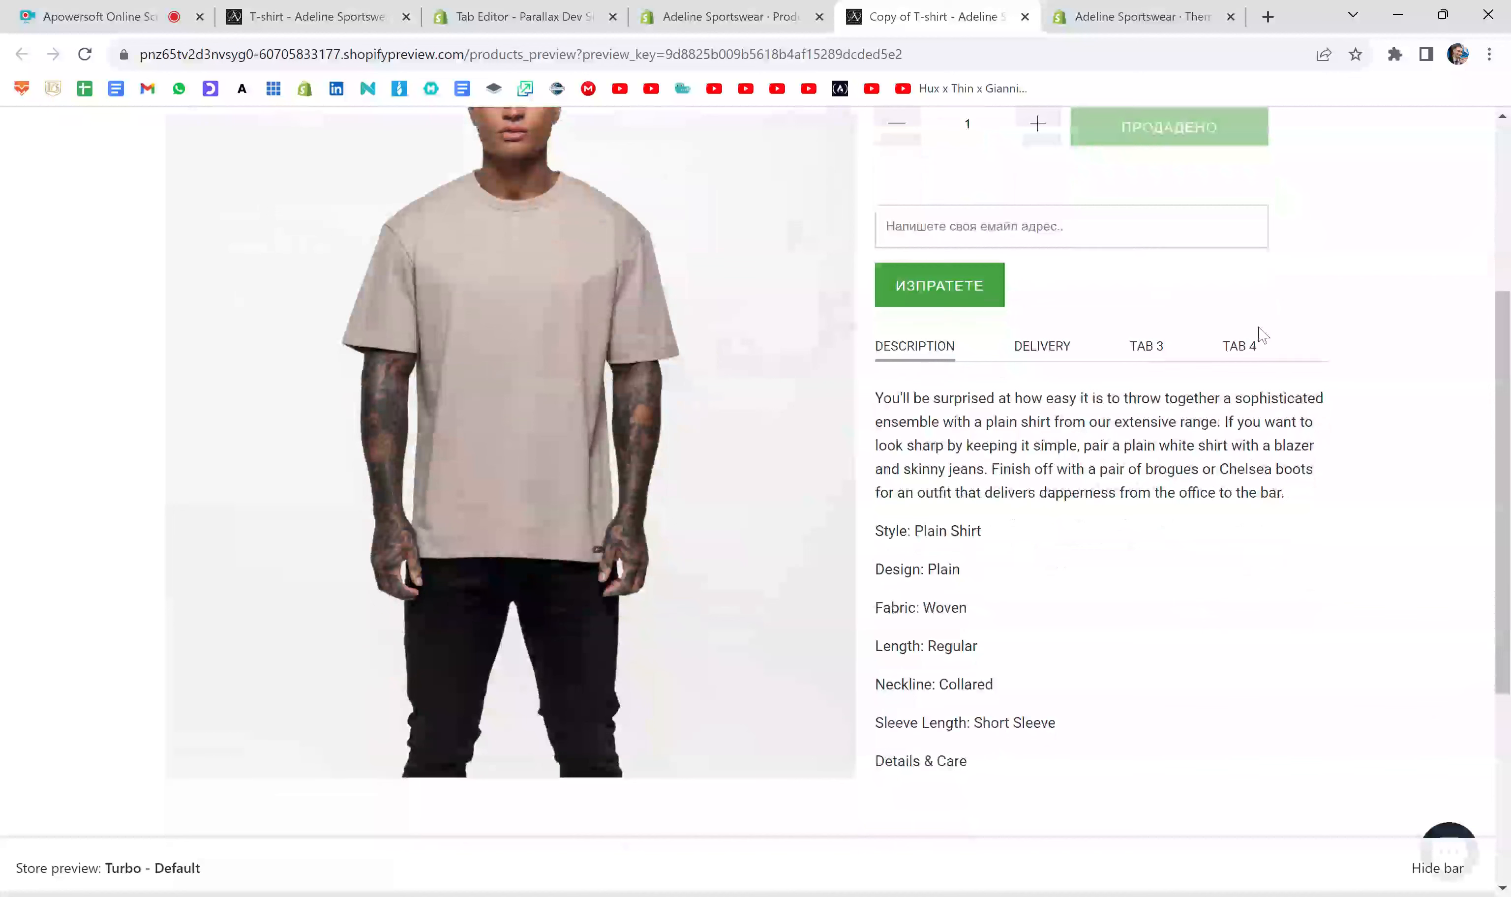
pyautogui.click(1248, 352)
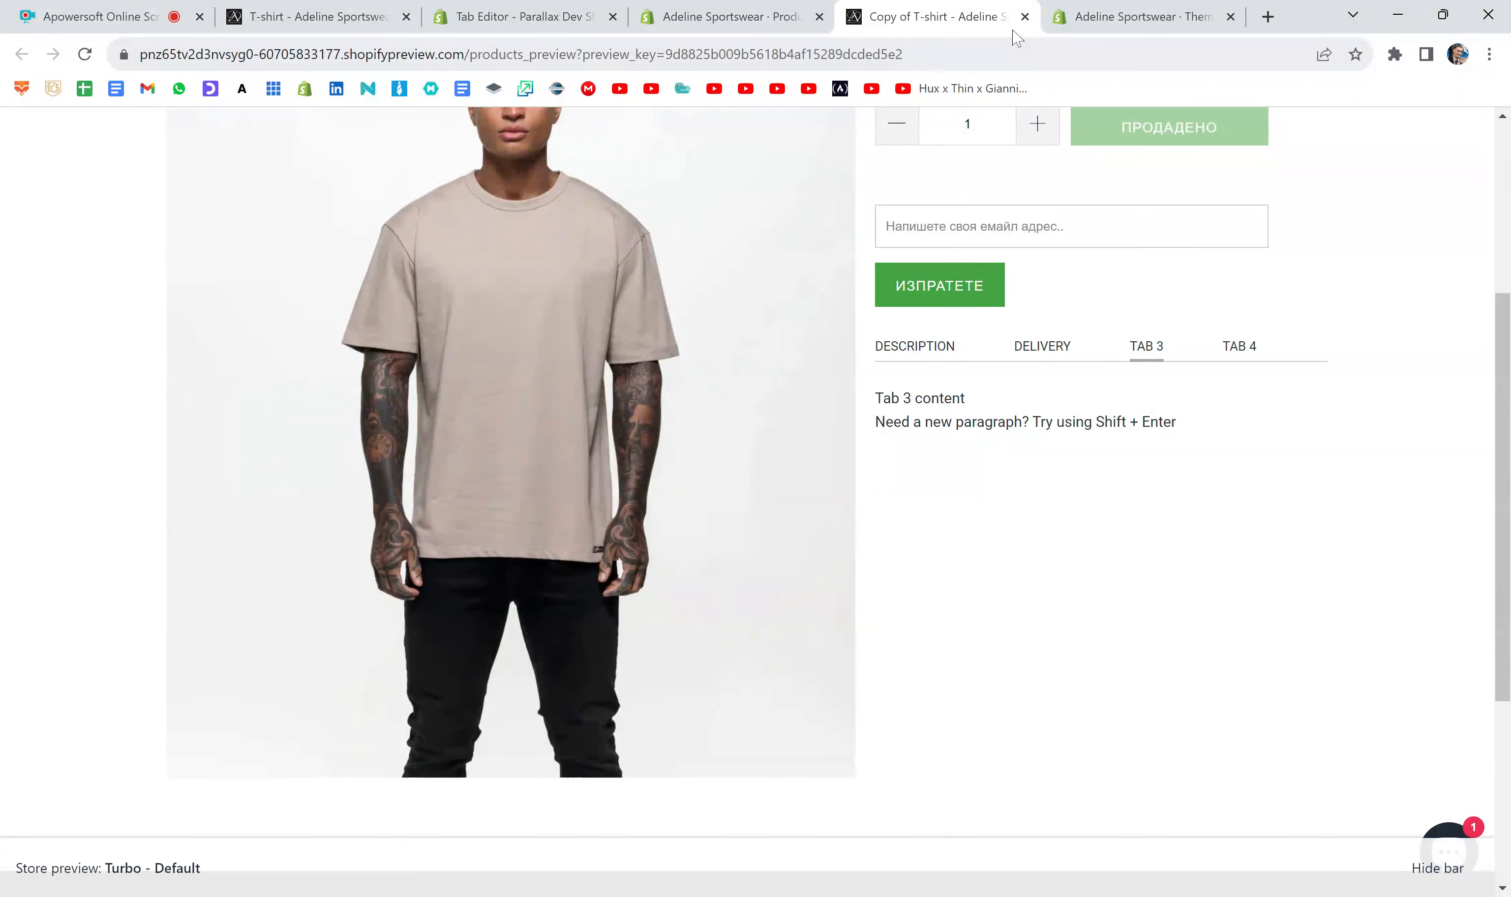
# - Close the preview, change the fourth tab's paragraph text to "Tab 4 content" and save the product
pyautogui.click(1024, 17)
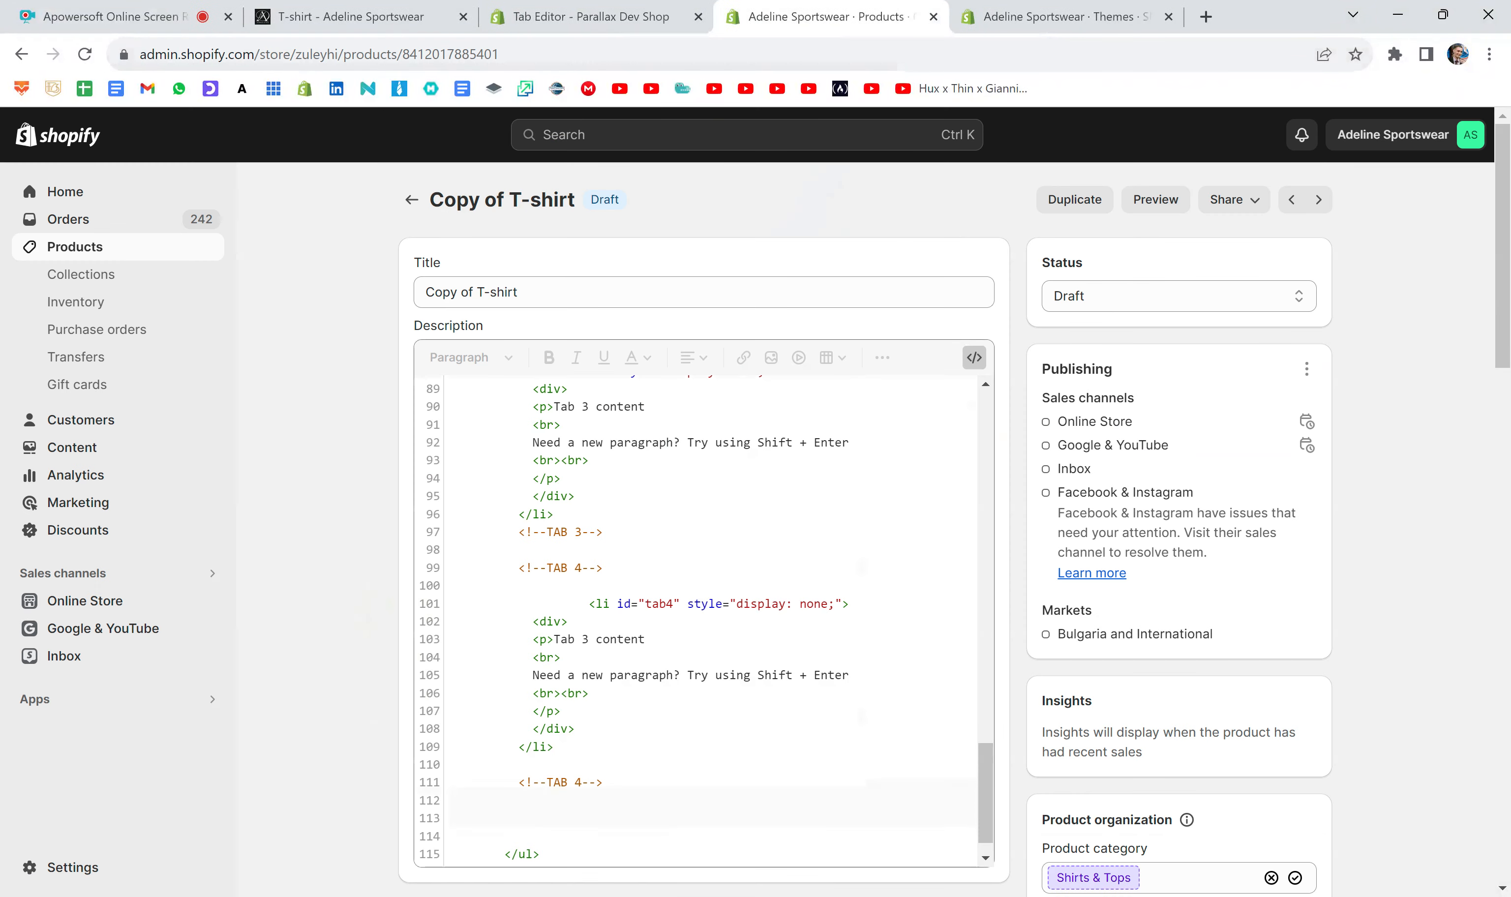
pyautogui.doubleClick(584, 639)
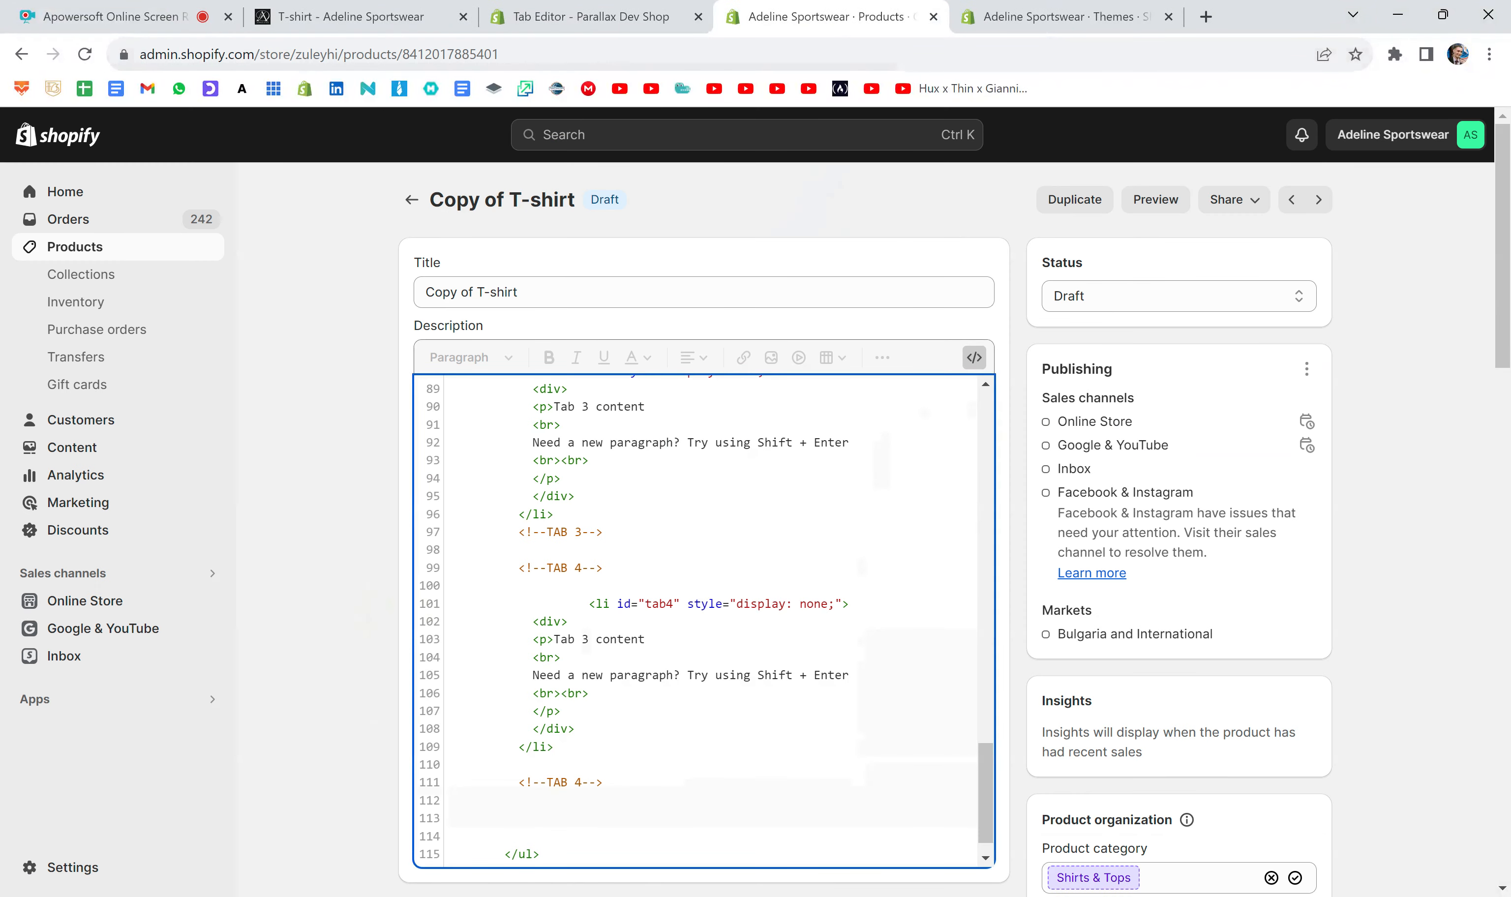
pyautogui.write('4')
pyautogui.click(1302, 136)
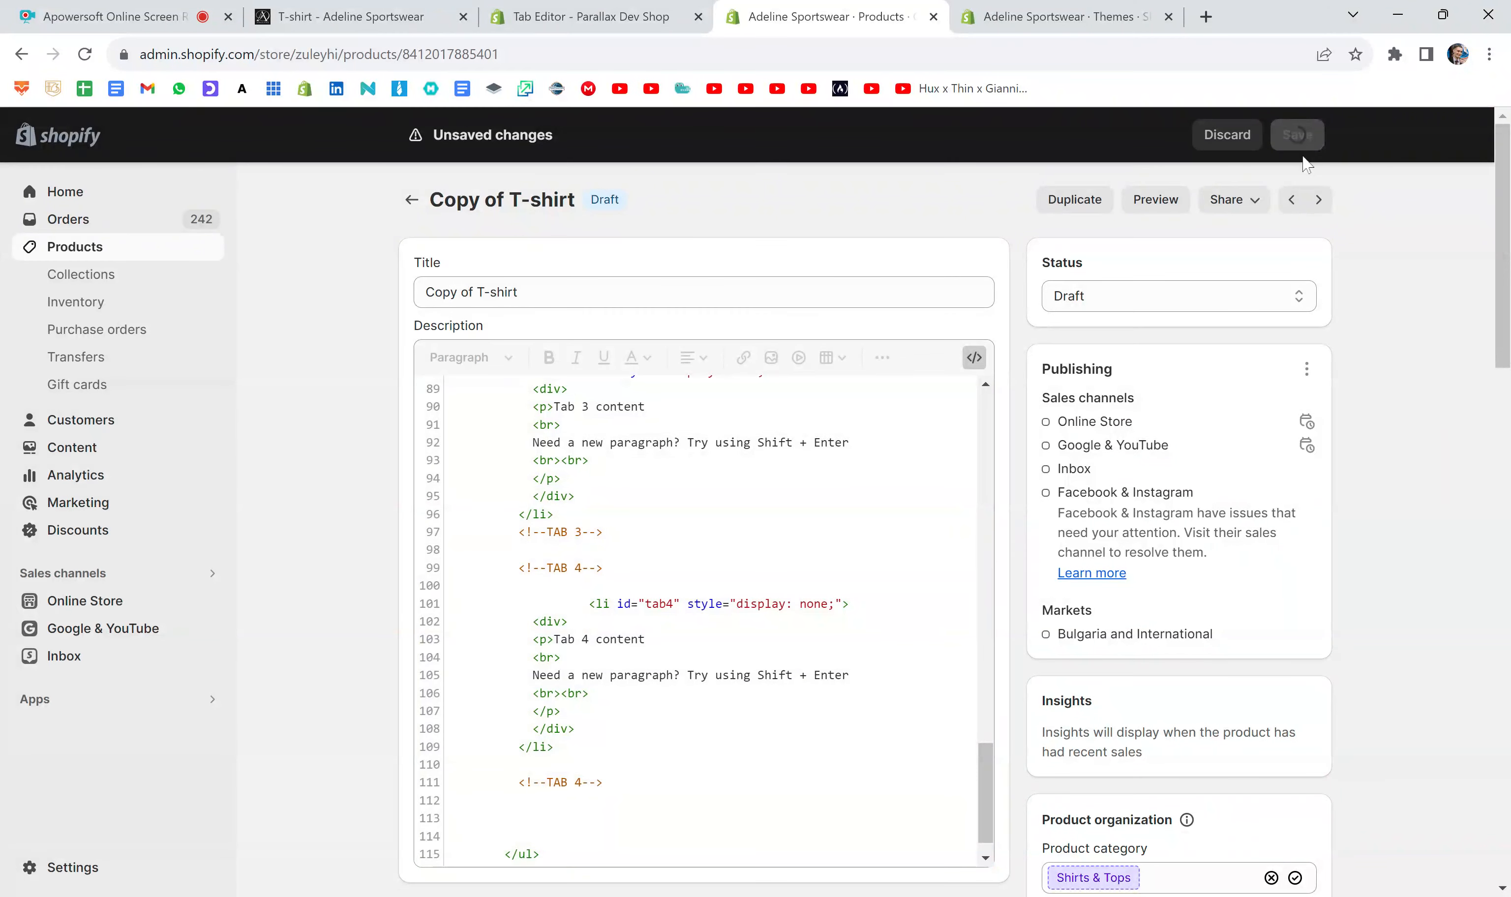
# - Open a new product preview and compare the contents of Tab 3 and Tab 4
pyautogui.click(1137, 203)
pyautogui.scroll(-5, 1163, 414)
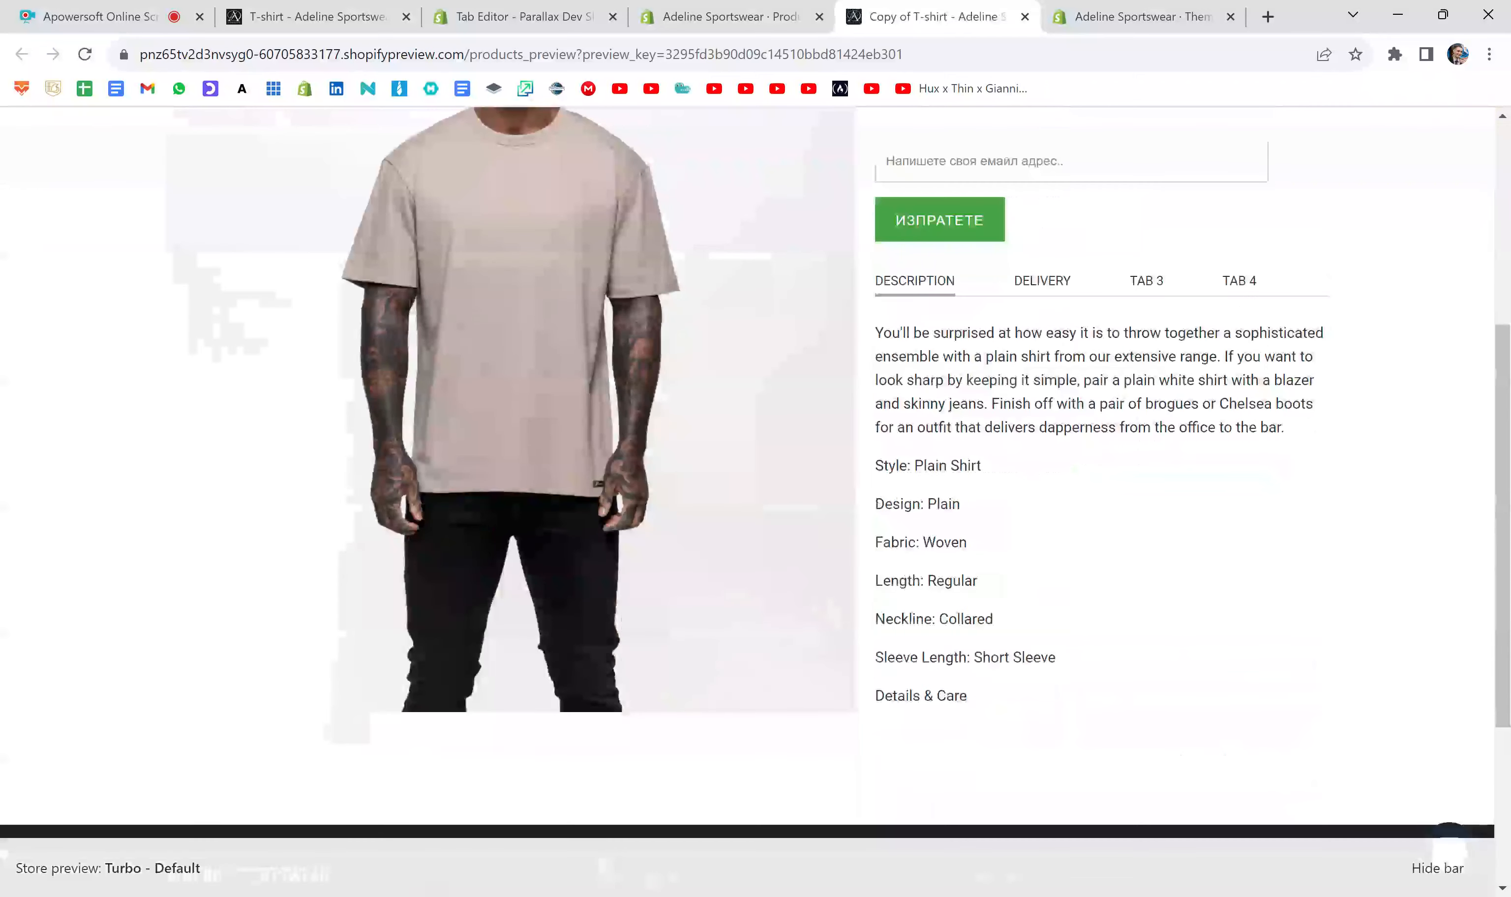
pyautogui.click(1146, 281)
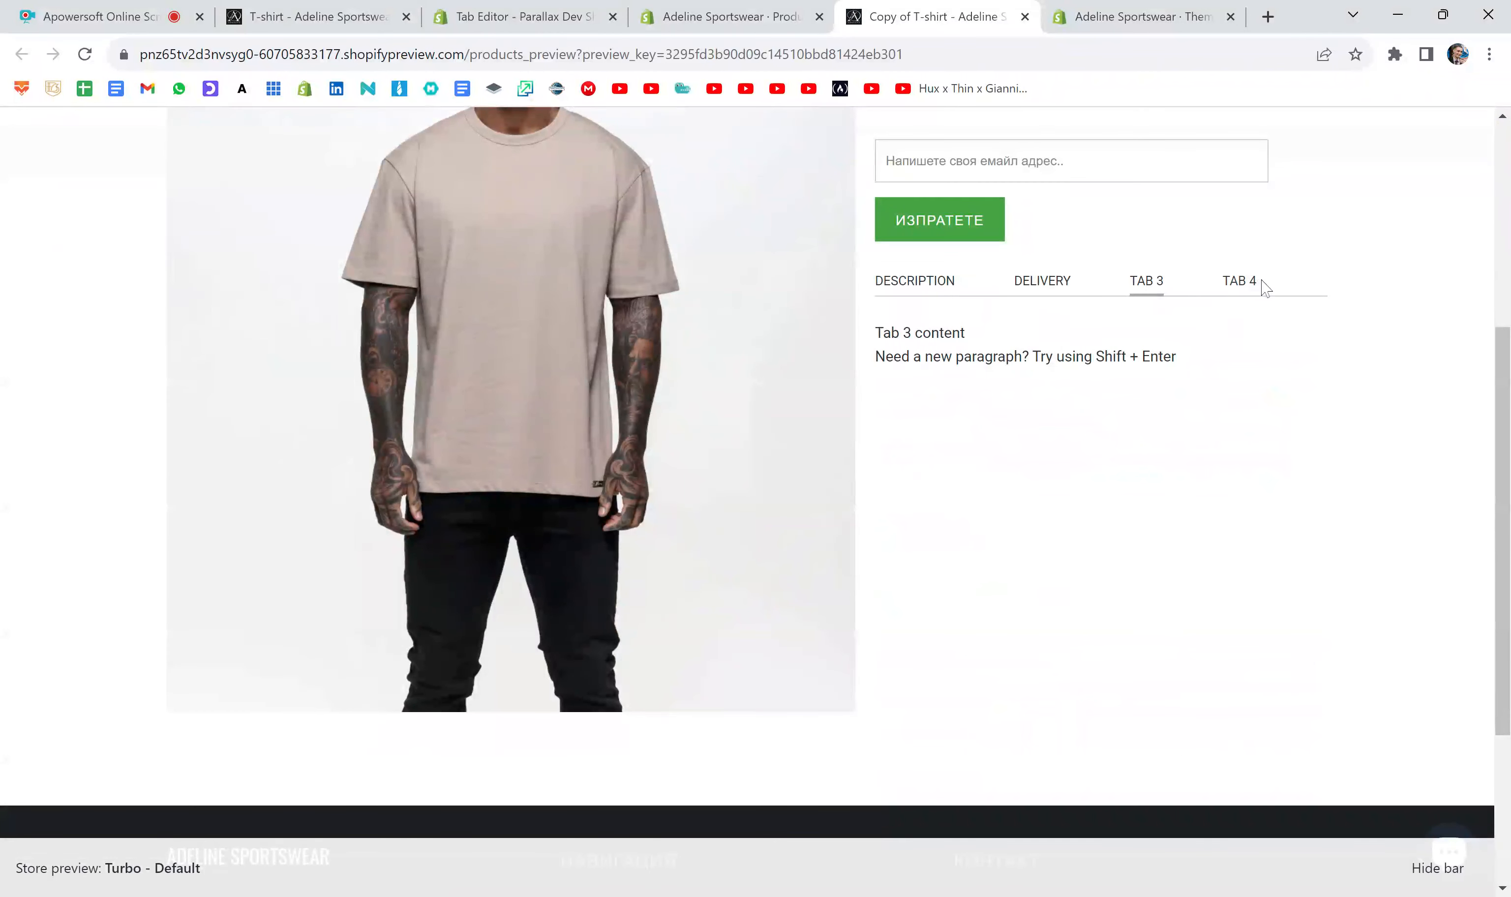
pyautogui.click(1235, 283)
pyautogui.click(1159, 281)
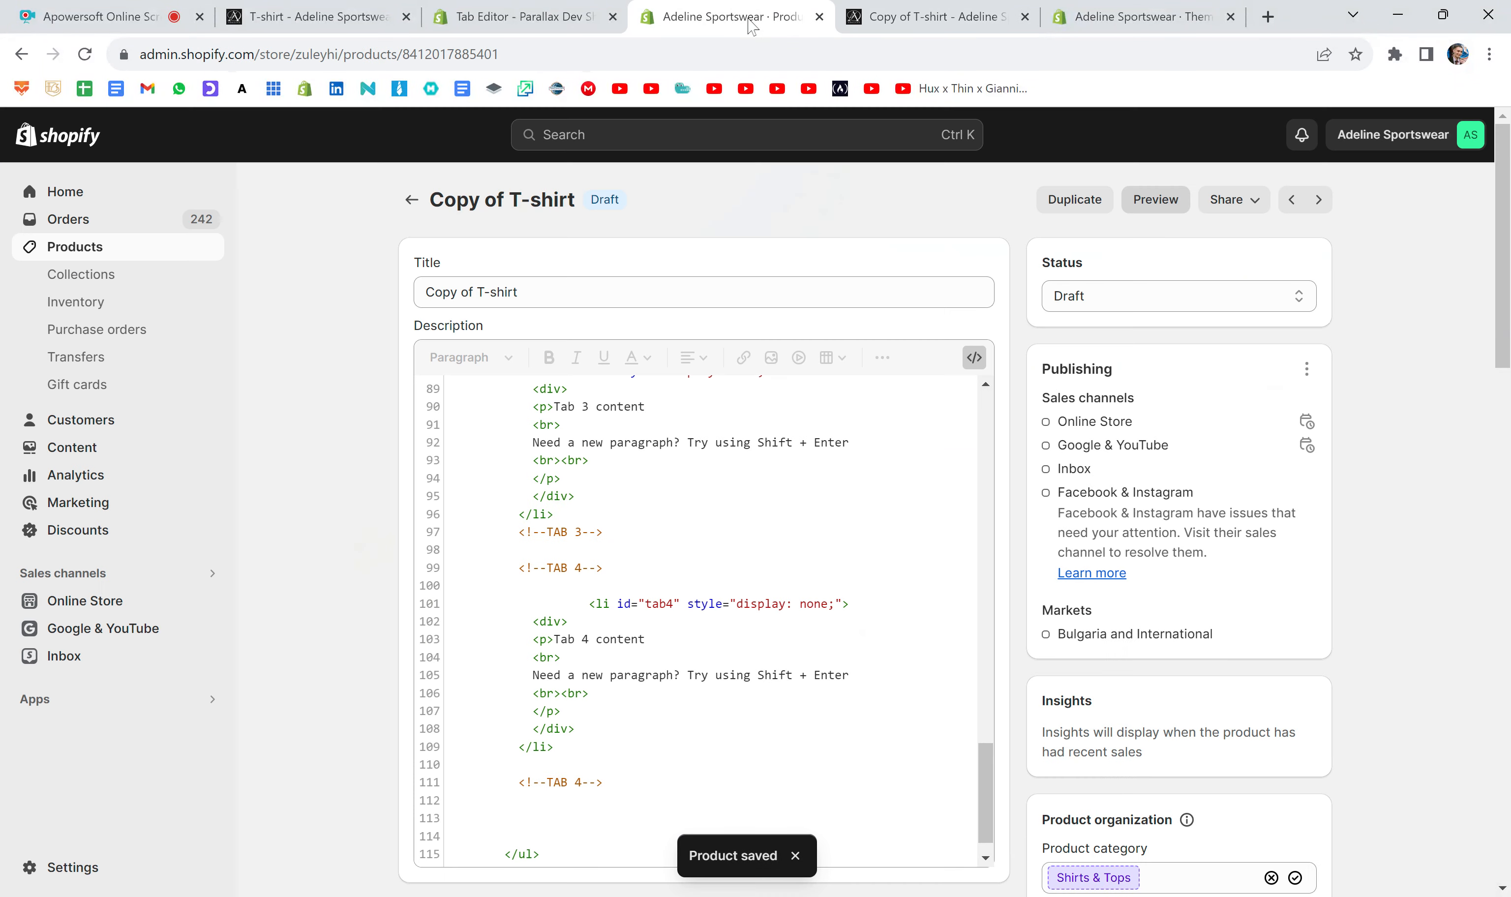
# - Return to the product editor and delete the whole TAB 4 label block, including its comments, from the tab list code
pyautogui.click(748, 18)
pyautogui.scroll(-1, 705, 623)
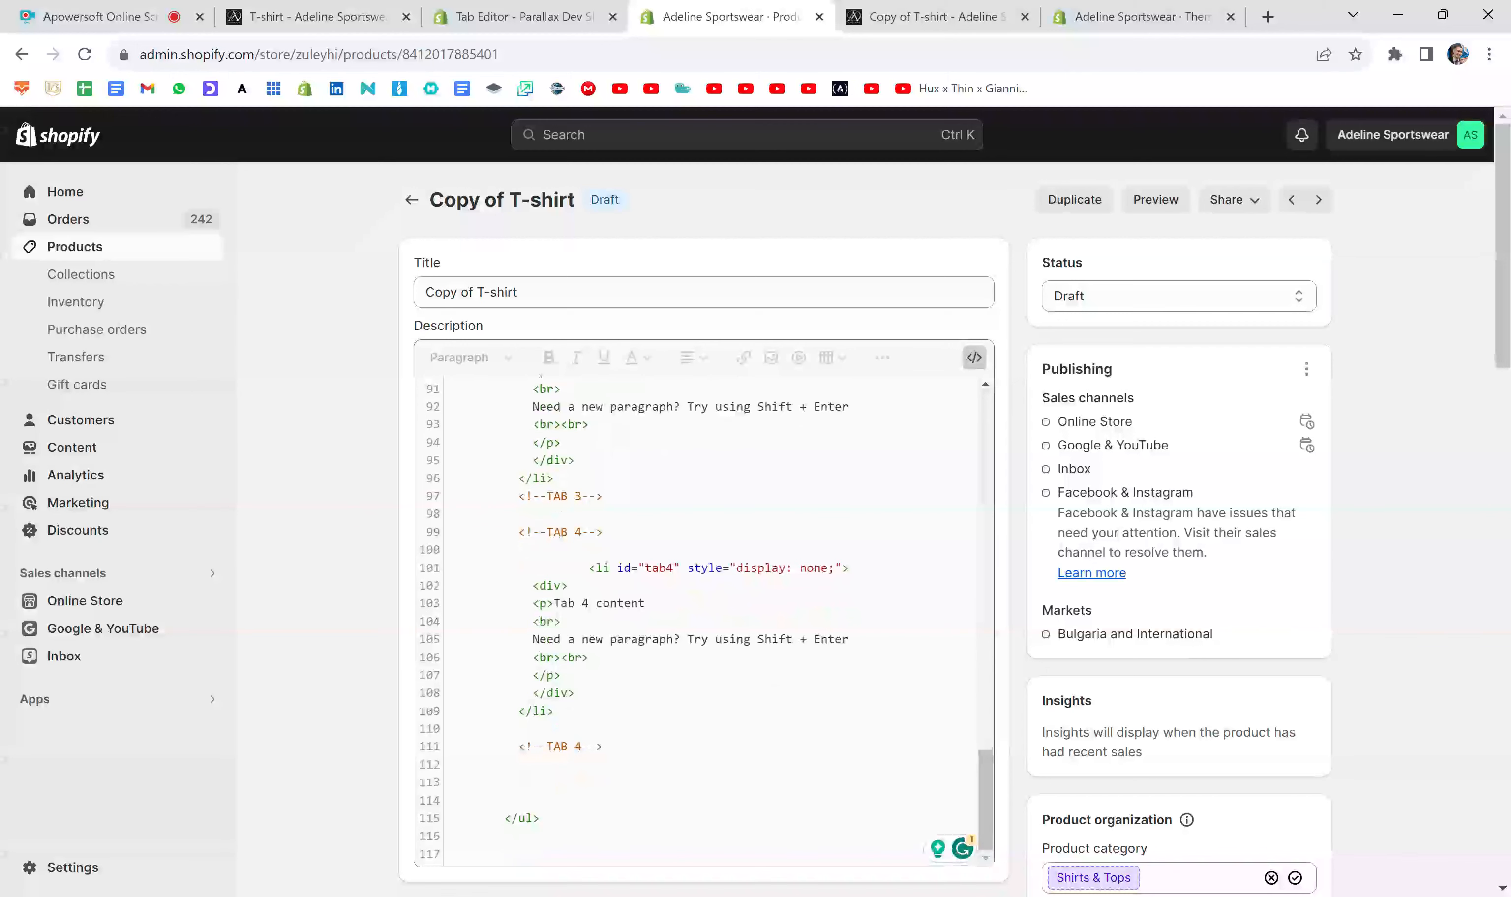
pyautogui.scroll(15, 677, 693)
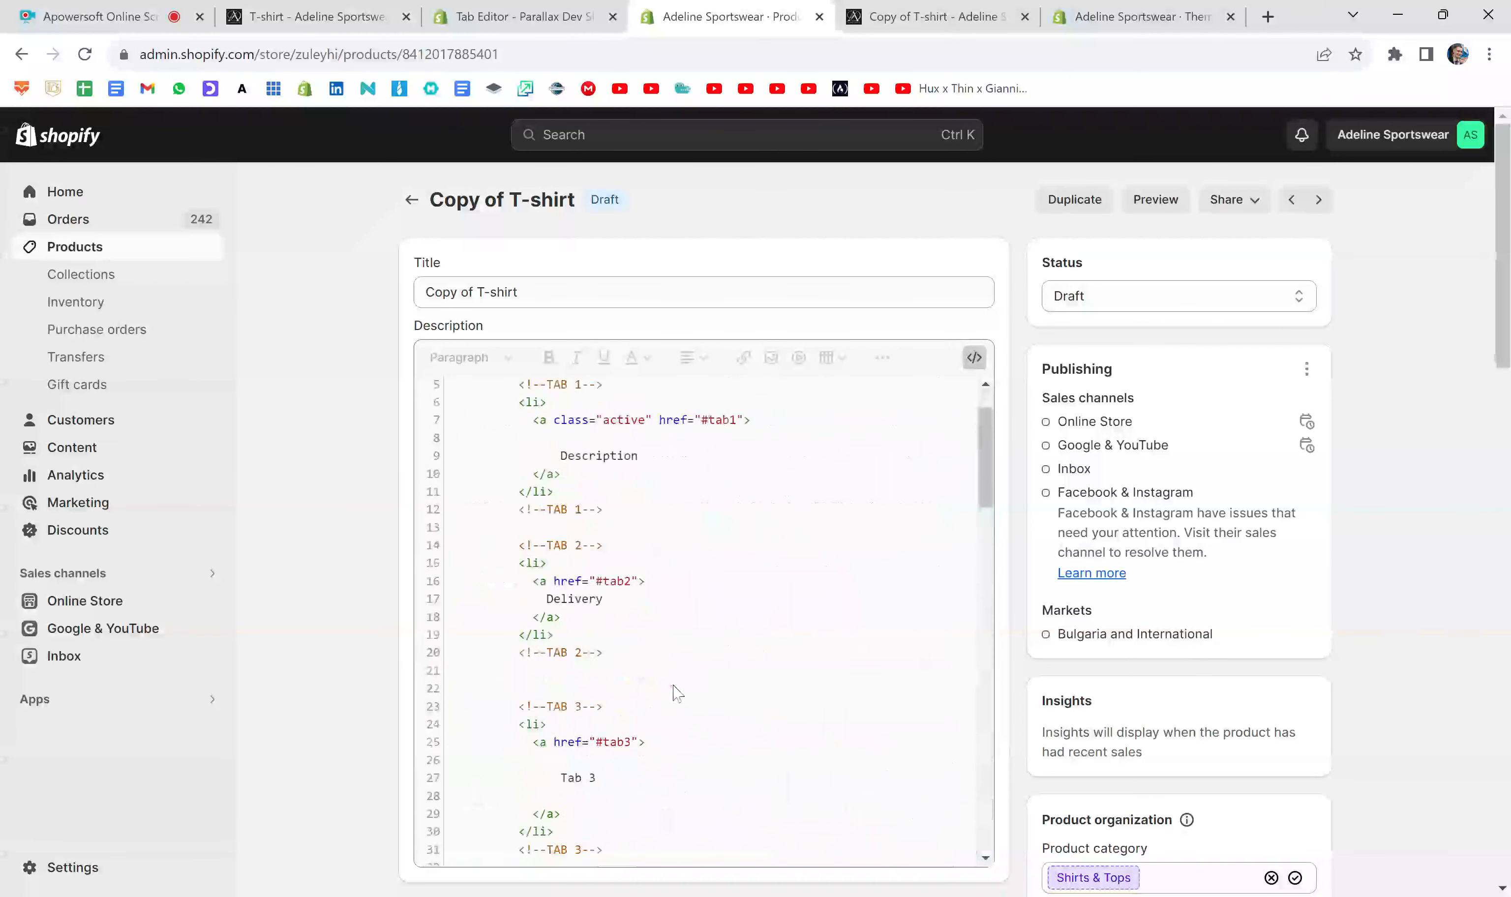
pyautogui.scroll(2, 677, 693)
pyautogui.scroll(-4, 676, 693)
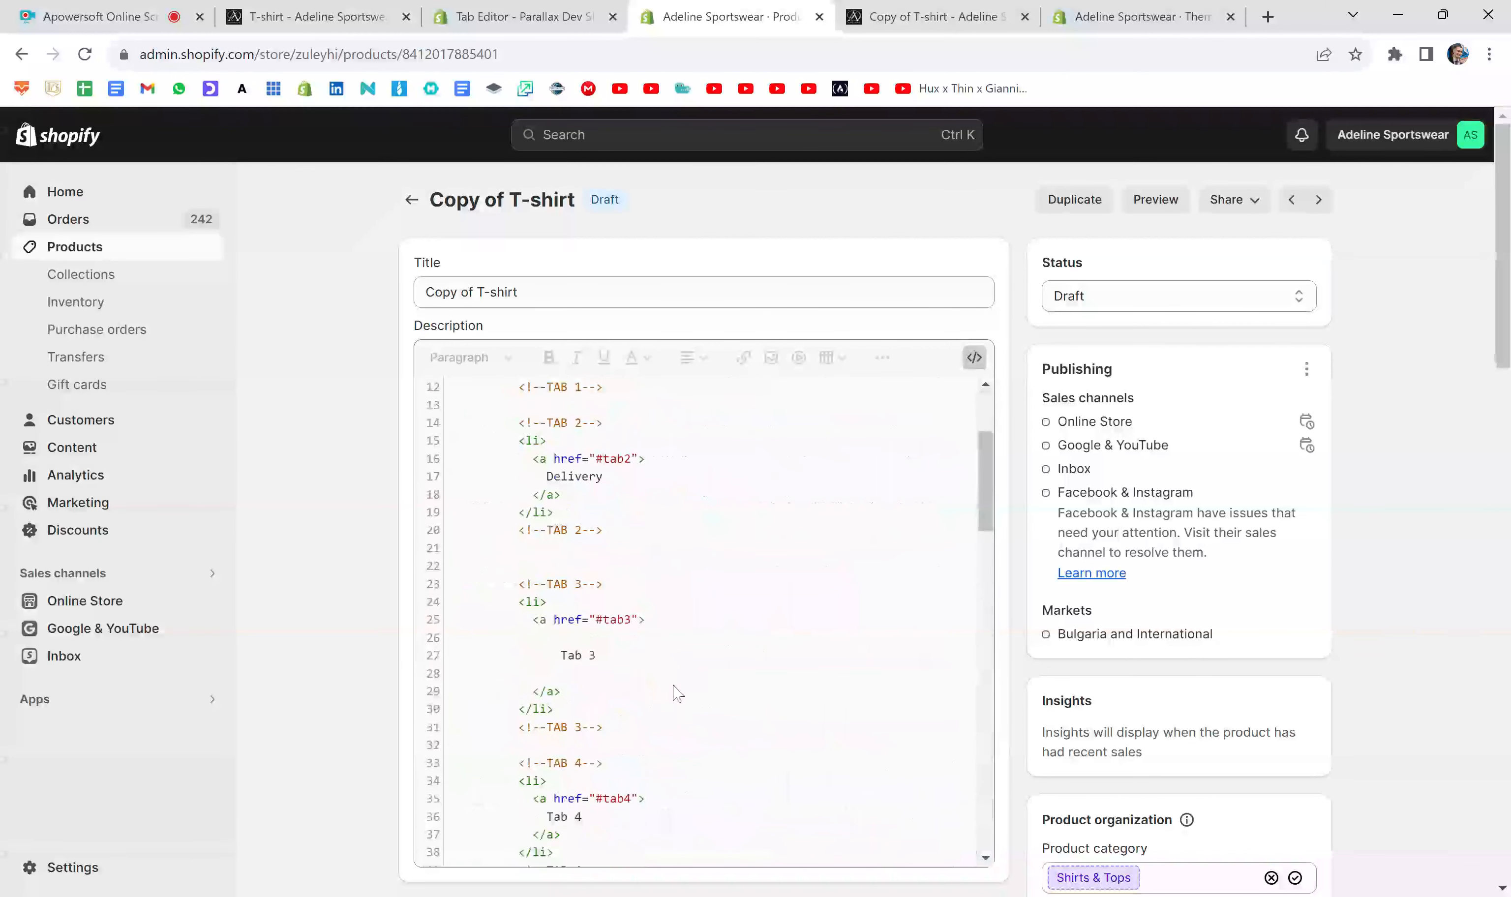
pyautogui.scroll(-2, 677, 693)
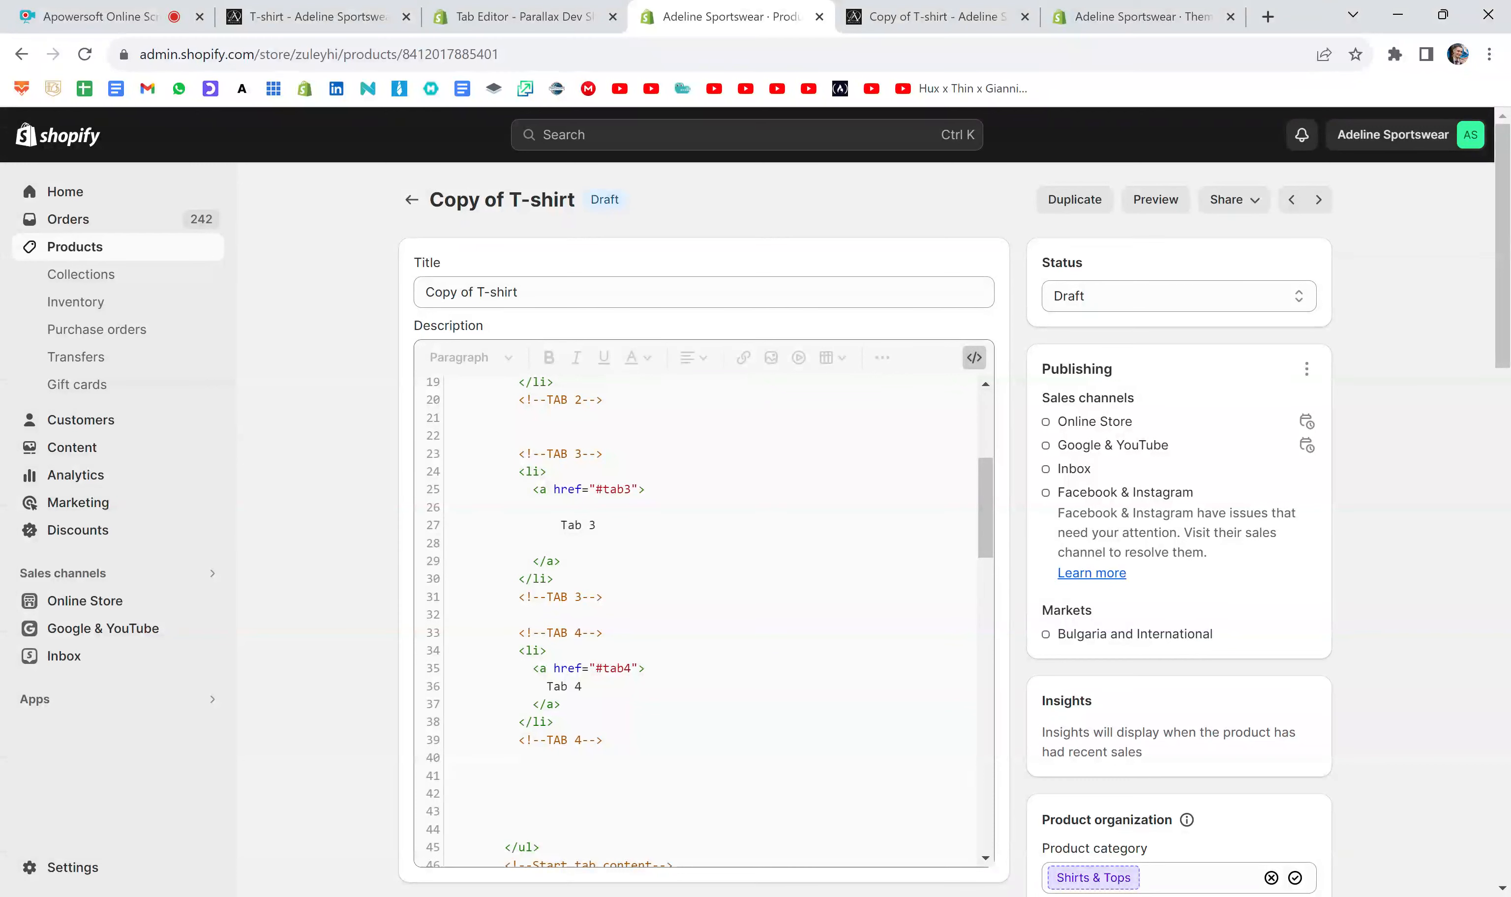
pyautogui.moveTo(604, 740); pyautogui.dragTo(432, 635)
pyautogui.press('BackSpace')
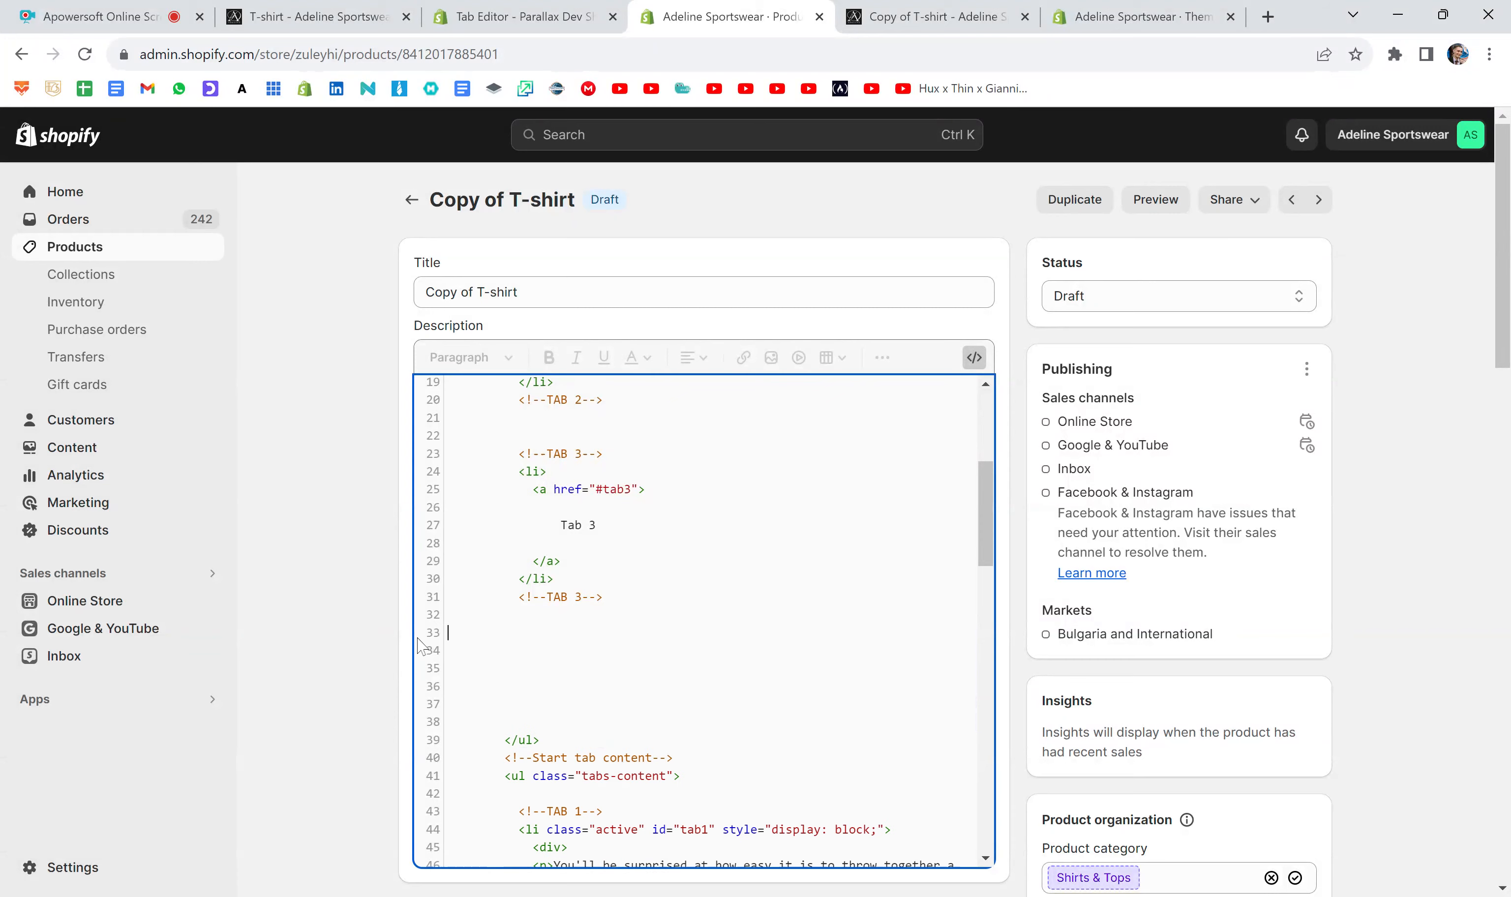
# - Delete the tab4 content list item at the end of the description code and save the product
pyautogui.moveTo(986, 515); pyautogui.dragTo(988, 864)
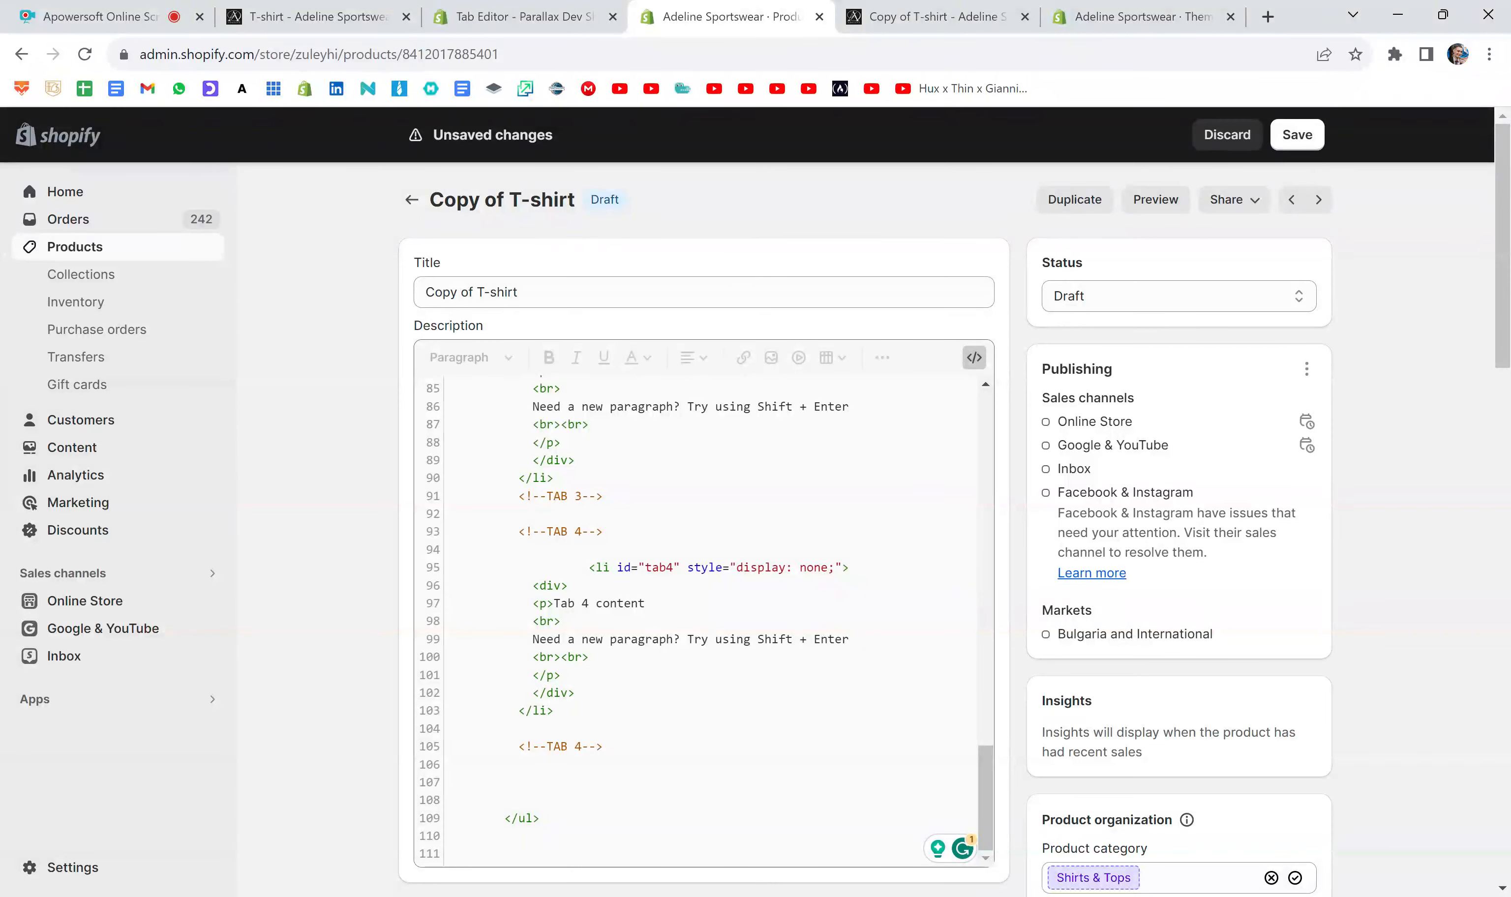
pyautogui.moveTo(554, 711); pyautogui.dragTo(448, 549)
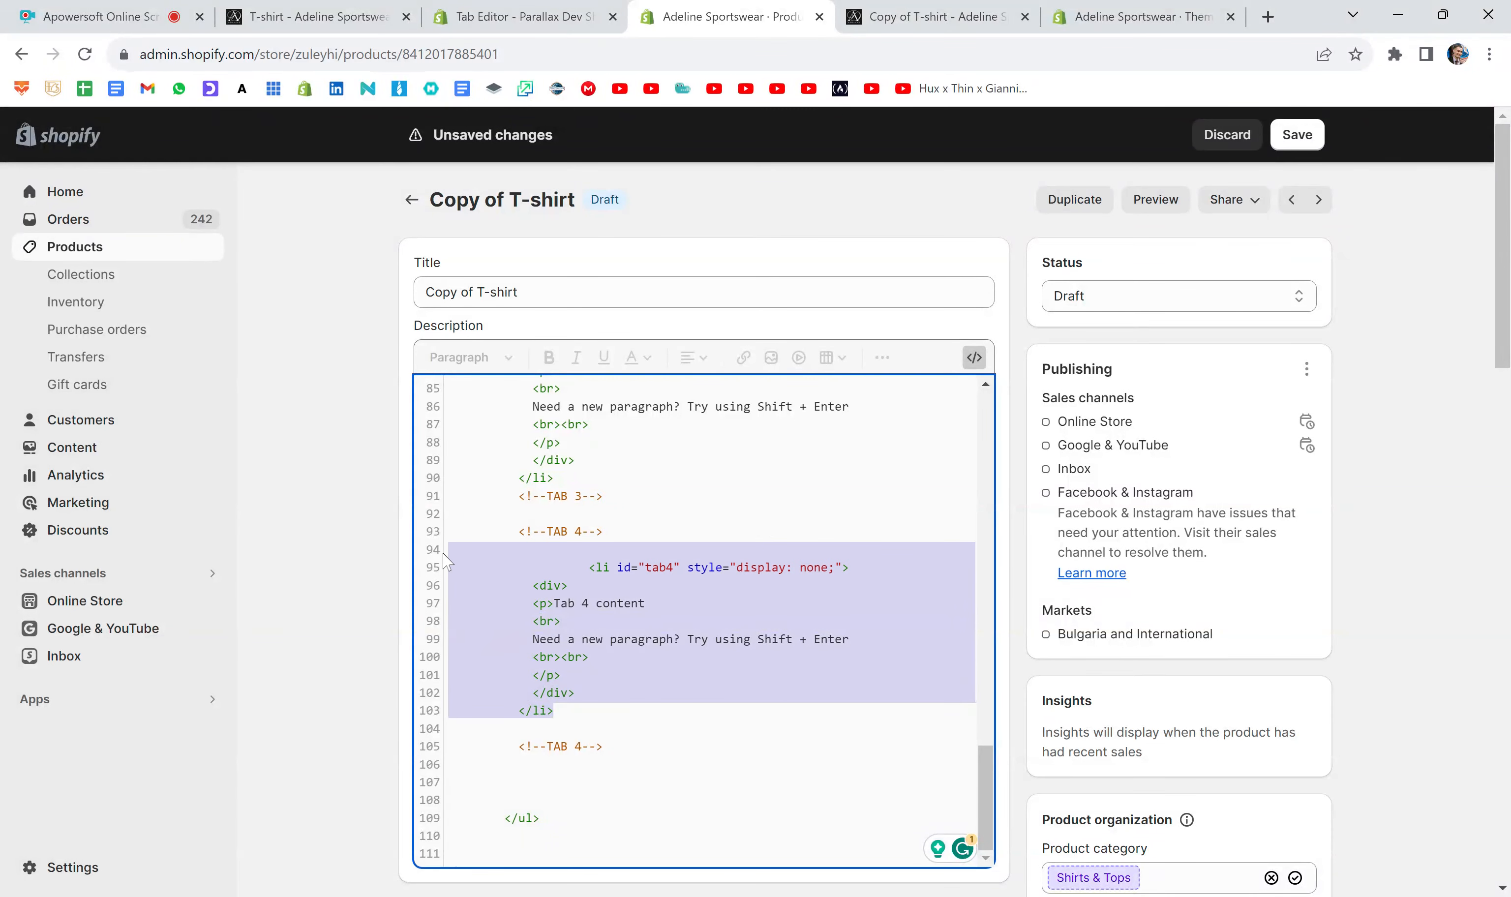
pyautogui.press('BackSpace')
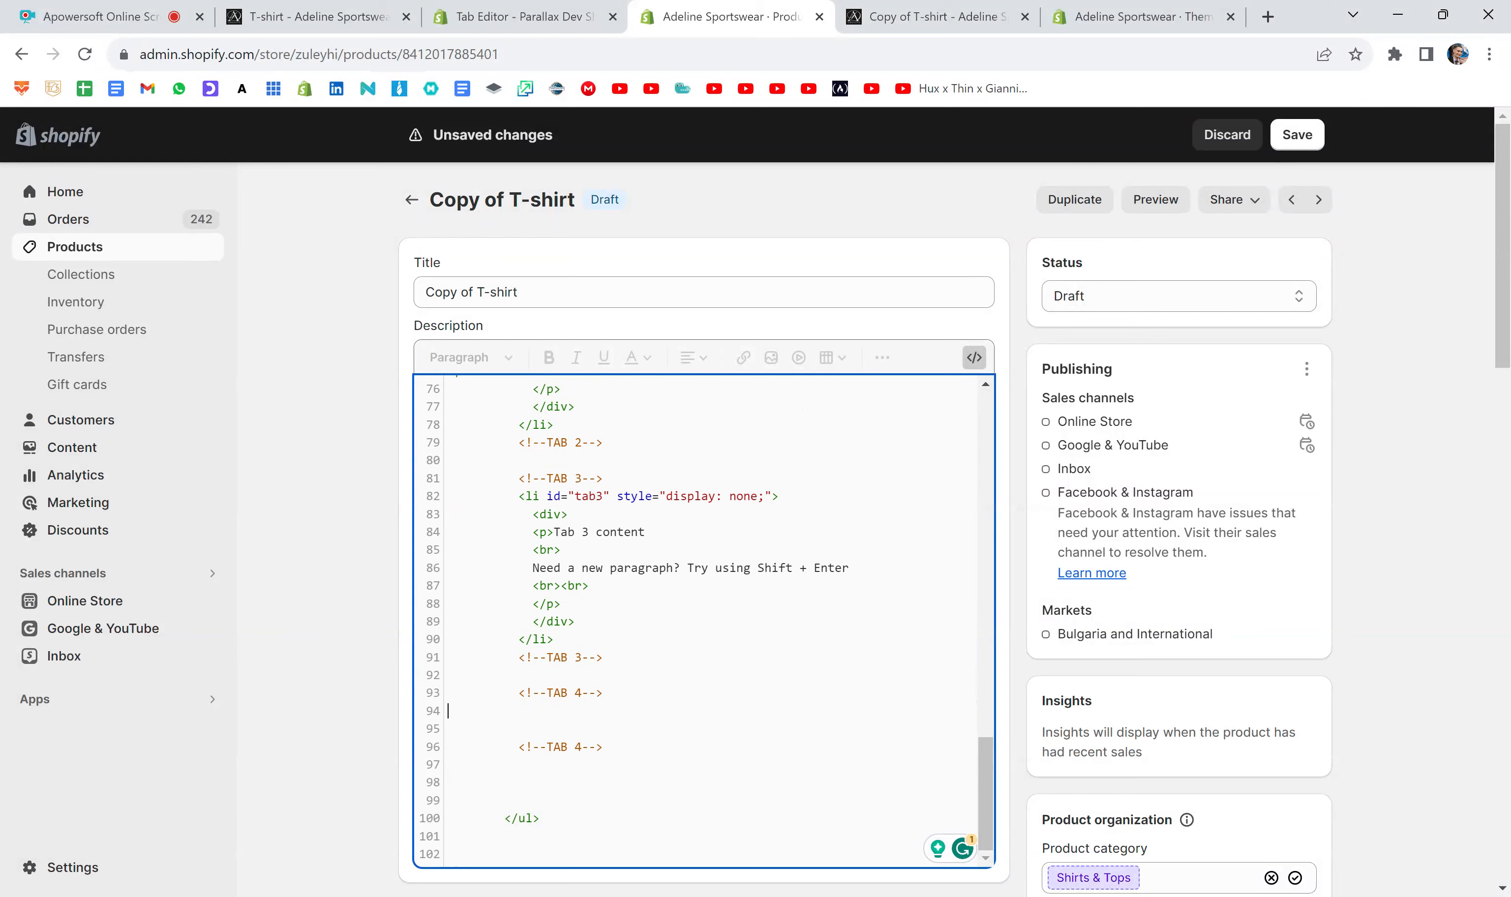
pyautogui.click(1299, 134)
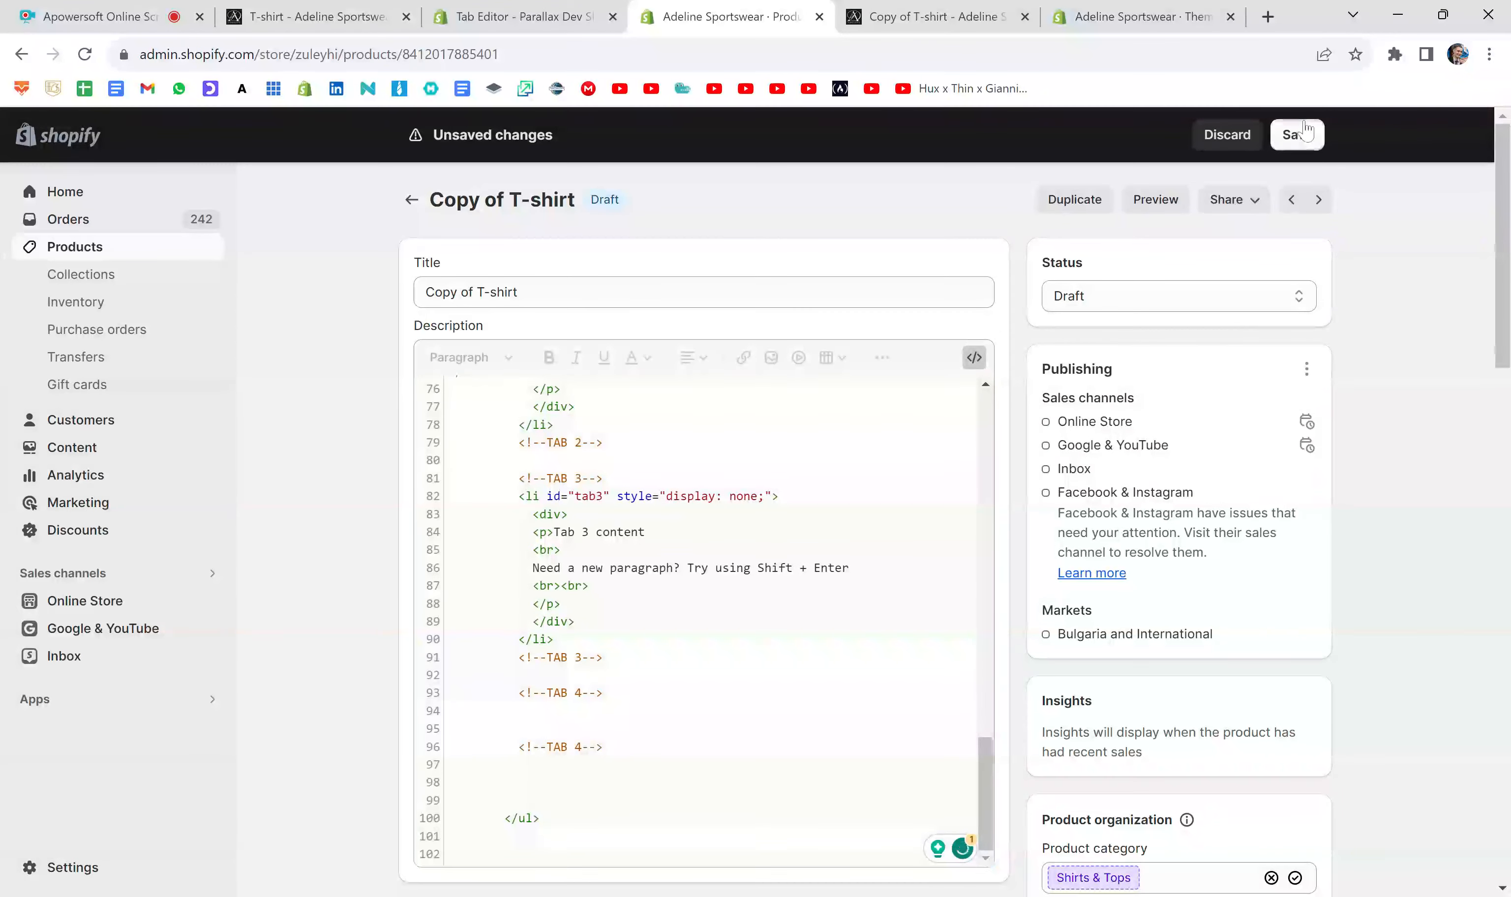
# - Replace the outdated preview with a new product preview and check the Description and Tab 3 contents
pyautogui.click(1025, 17)
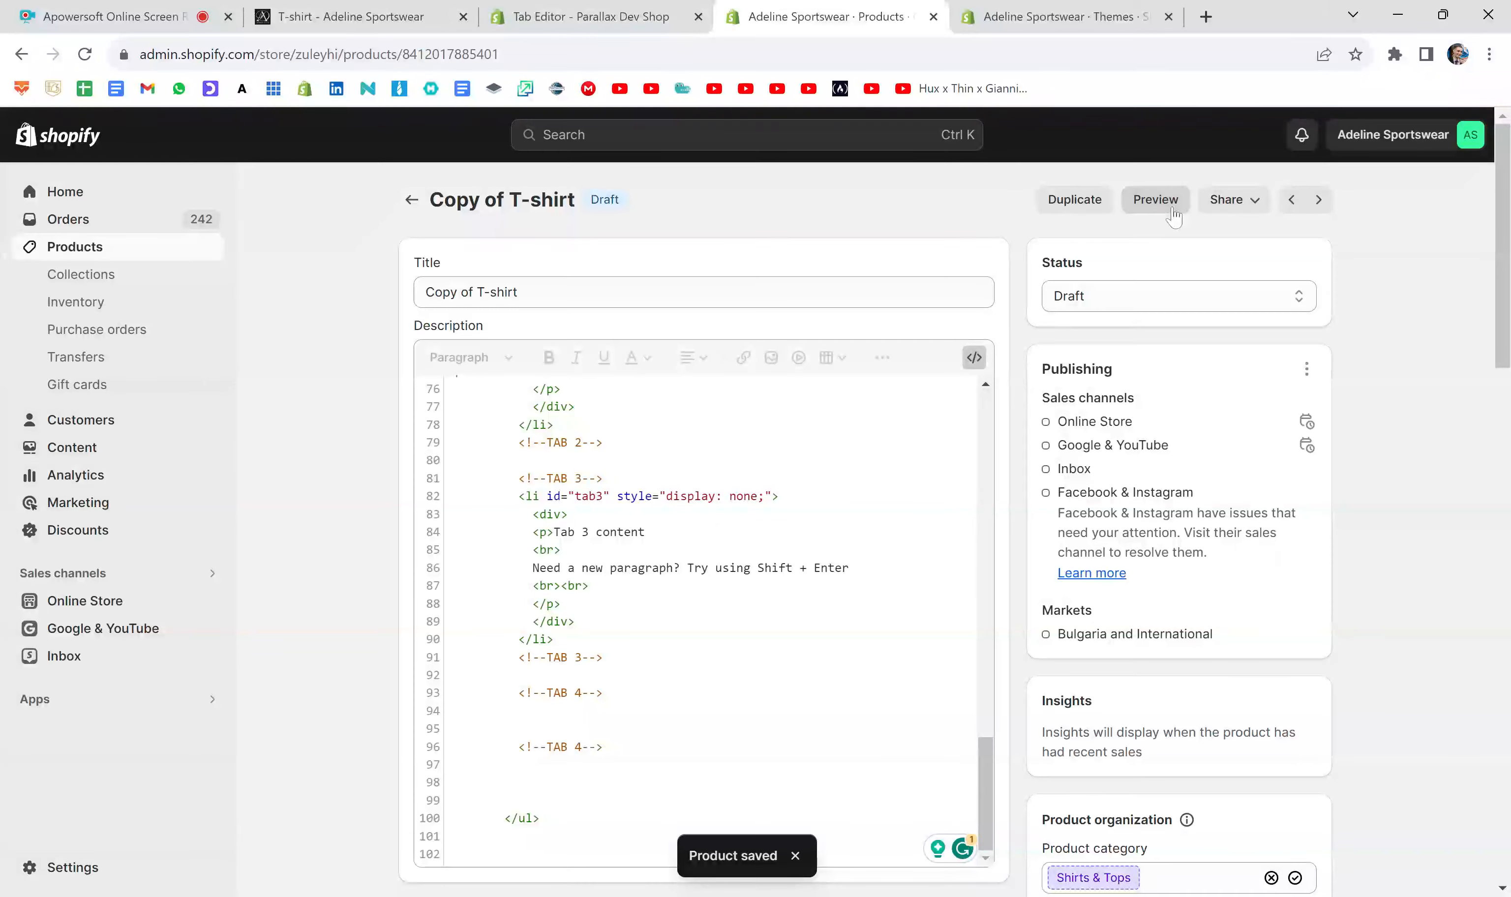
pyautogui.click(1165, 205)
pyautogui.scroll(-4, 1339, 429)
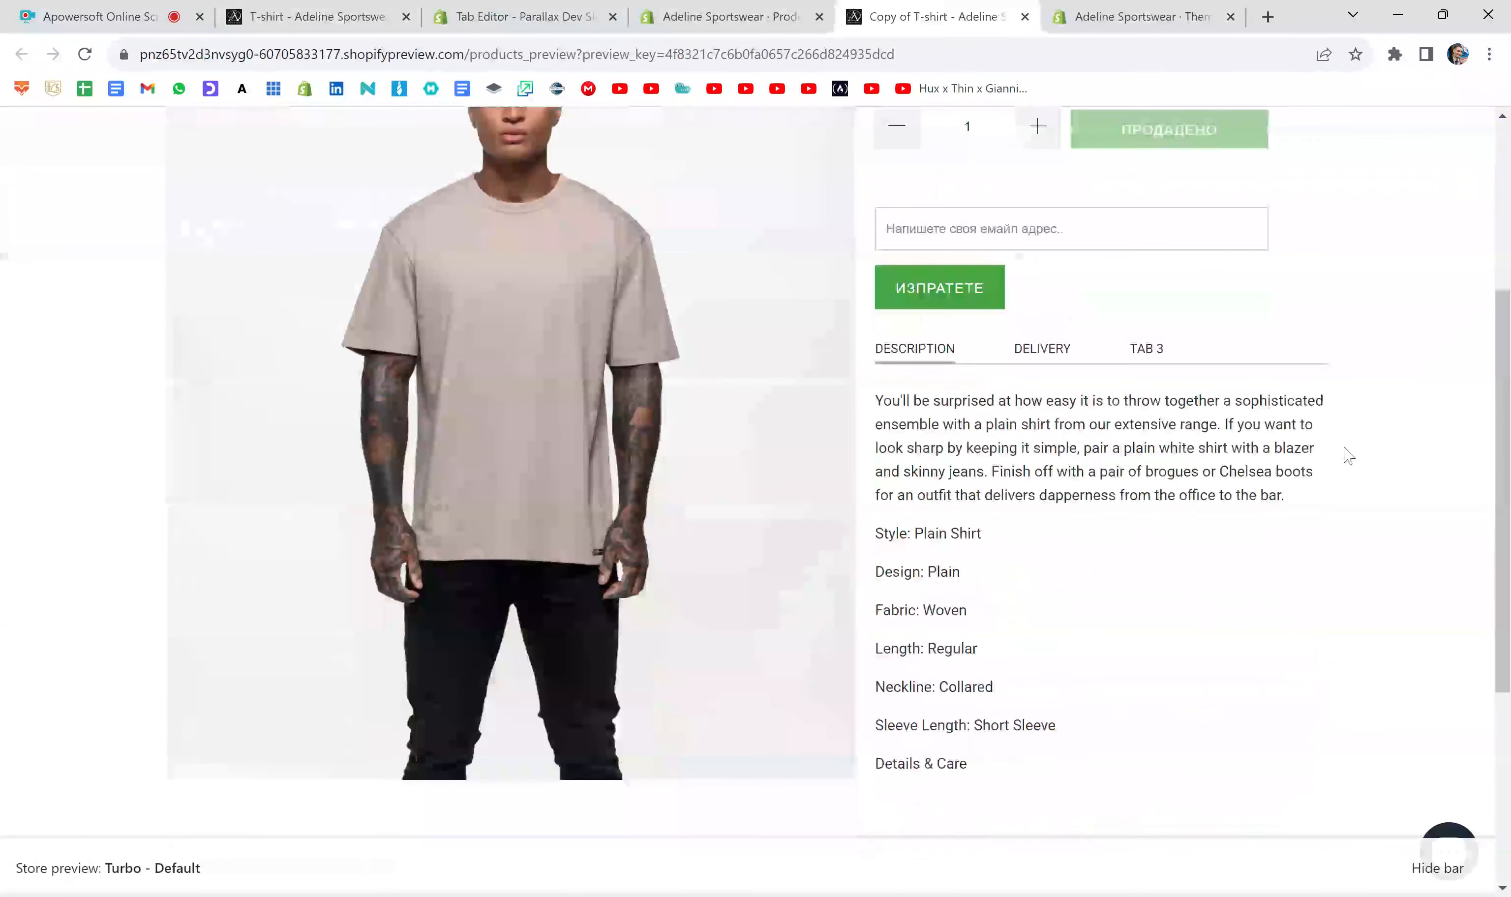
pyautogui.click(1161, 348)
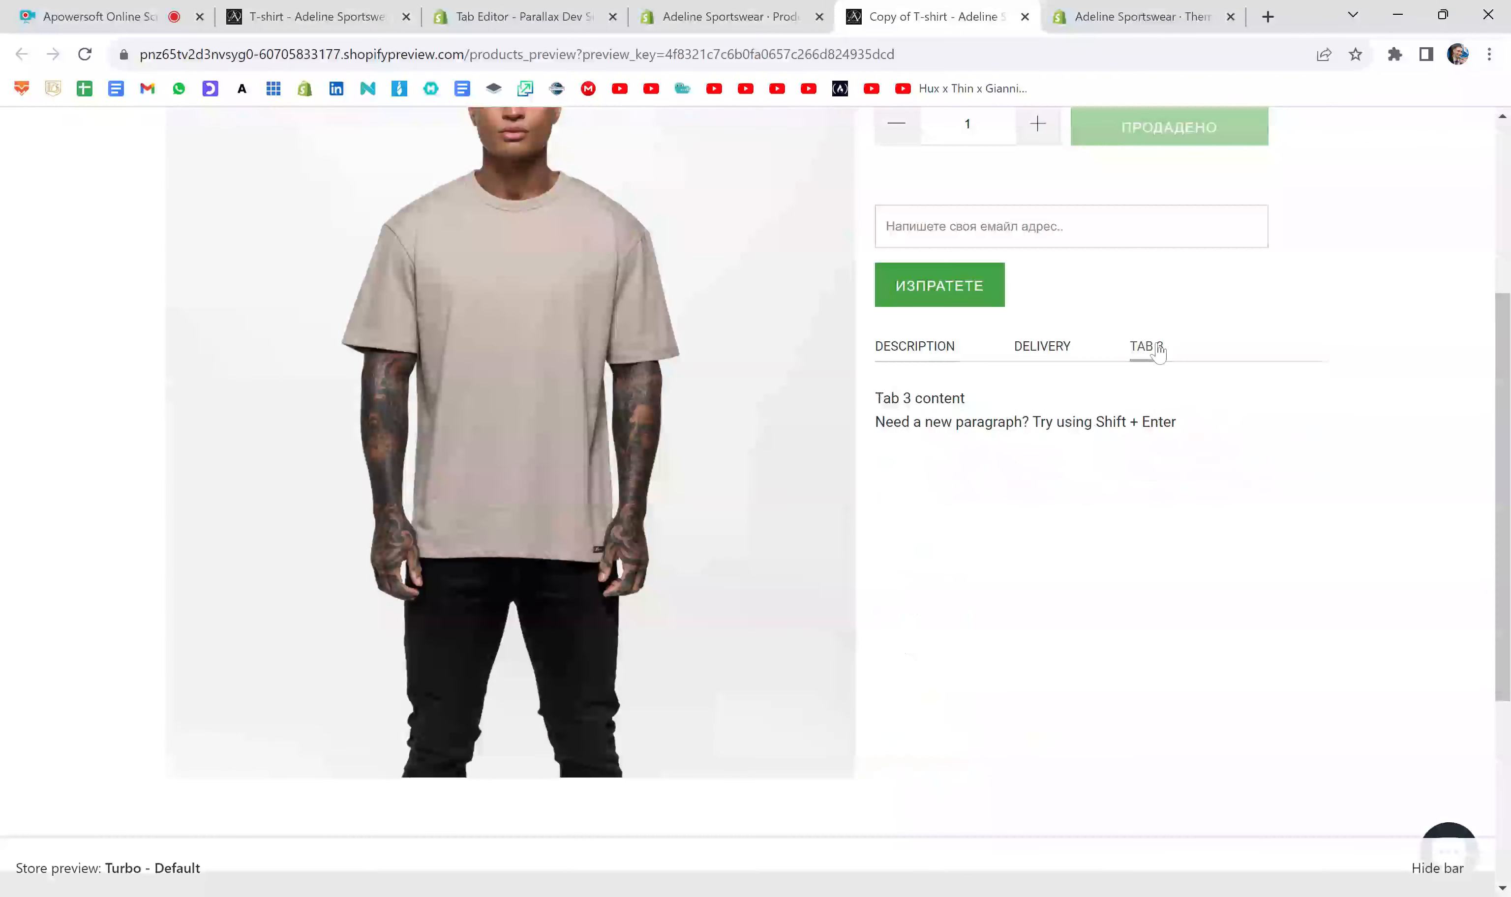
pyautogui.click(930, 360)
pyautogui.click(1146, 346)
# - Go back to the product editor and delete the two leftover TAB 4 comments near the end of the description code
pyautogui.click(730, 17)
pyautogui.click(562, 603)
pyautogui.scroll(-4, 703, 604)
pyautogui.scroll(2, 703, 604)
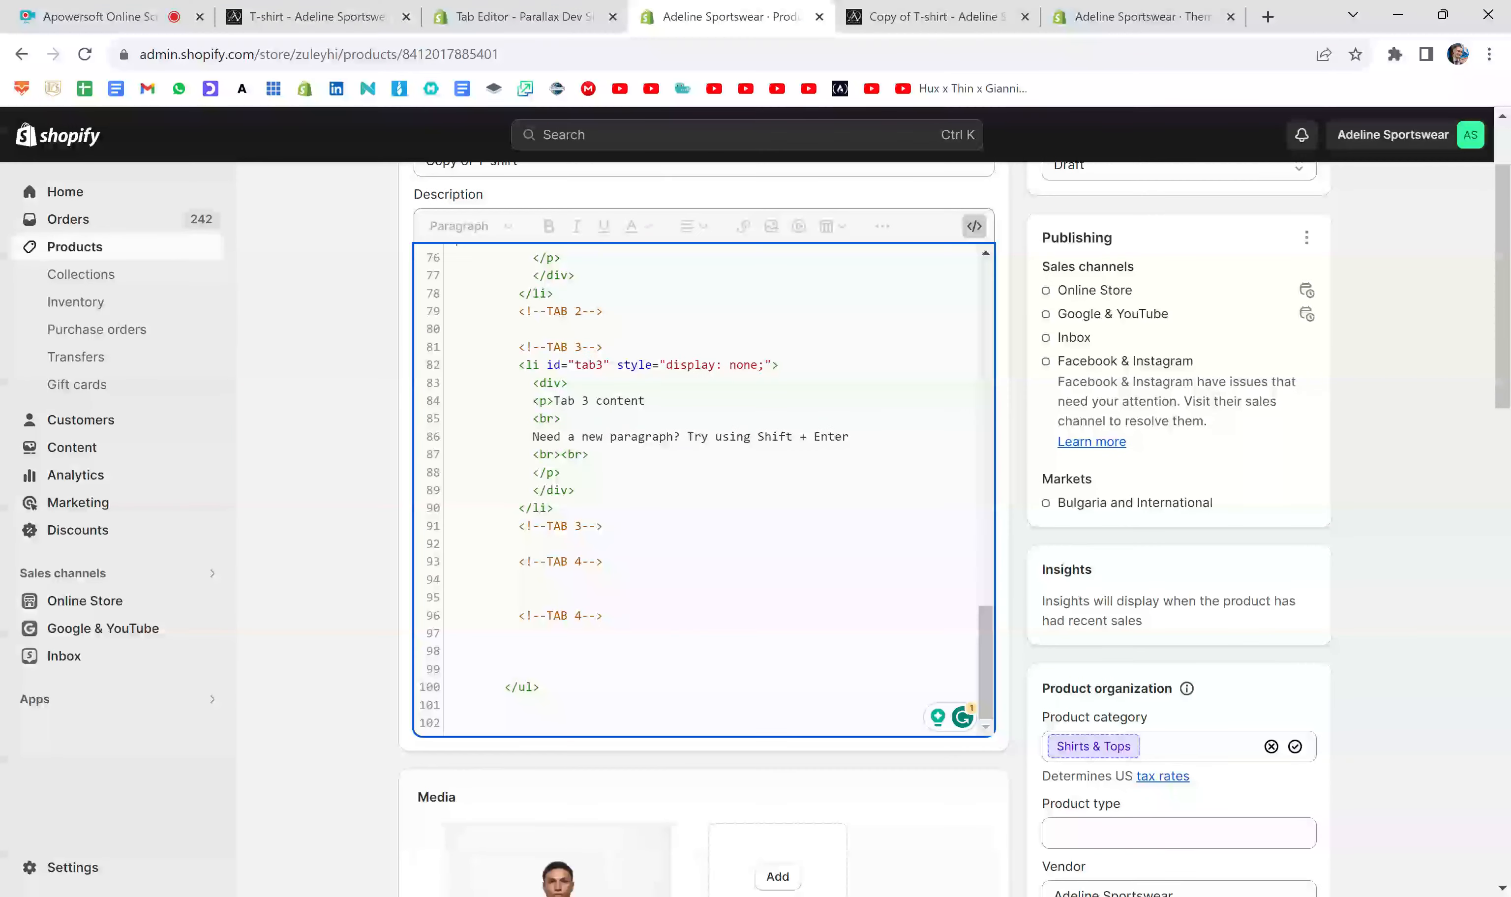
pyautogui.moveTo(1000, 651); pyautogui.dragTo(998, 630)
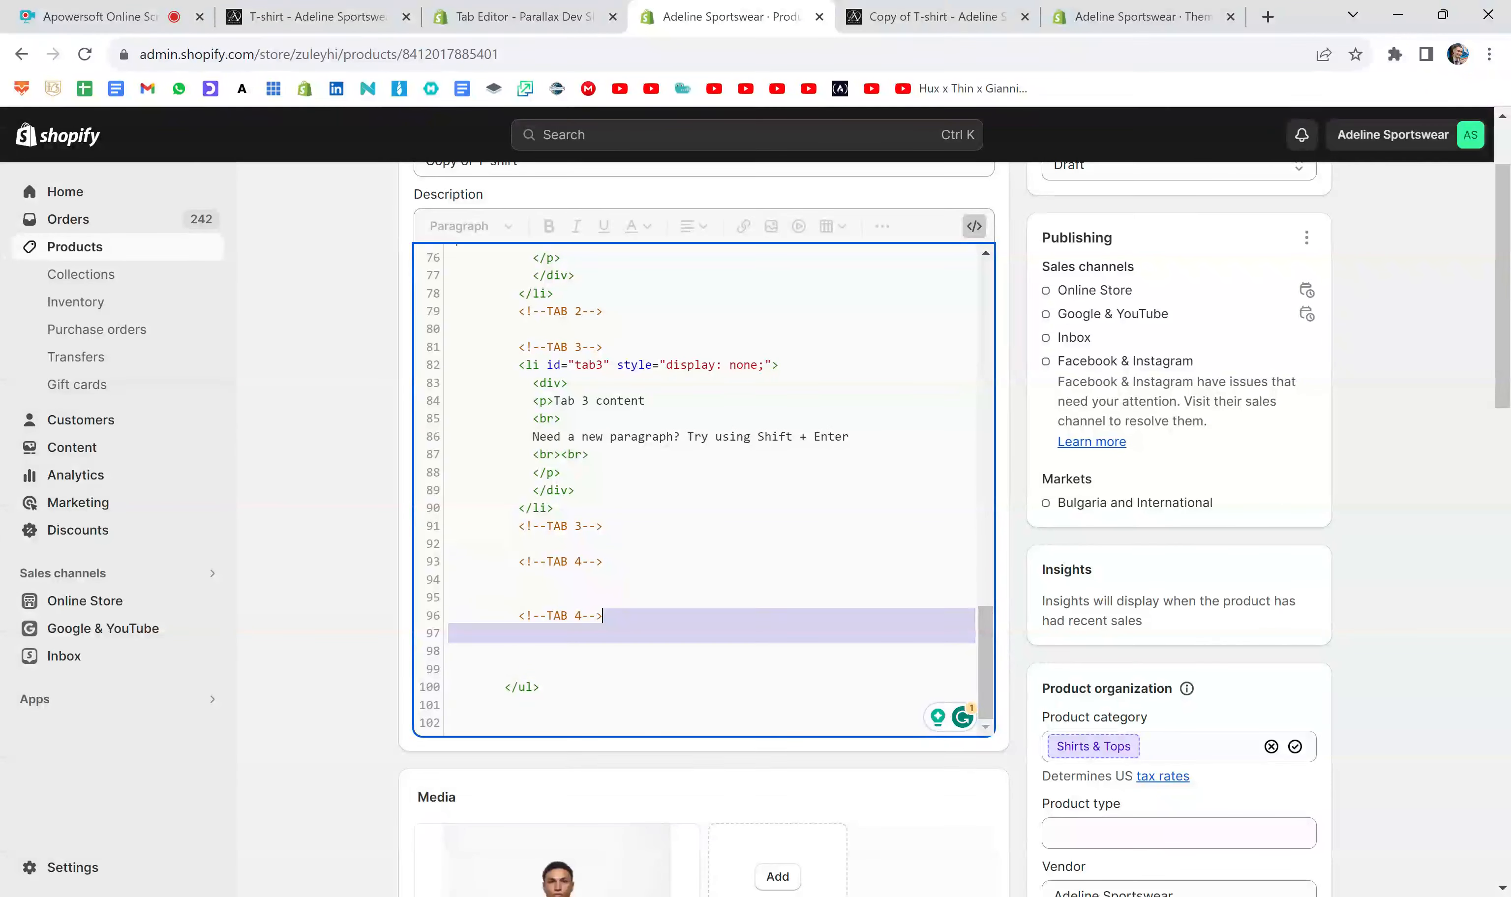
pyautogui.moveTo(603, 615); pyautogui.dragTo(455, 526)
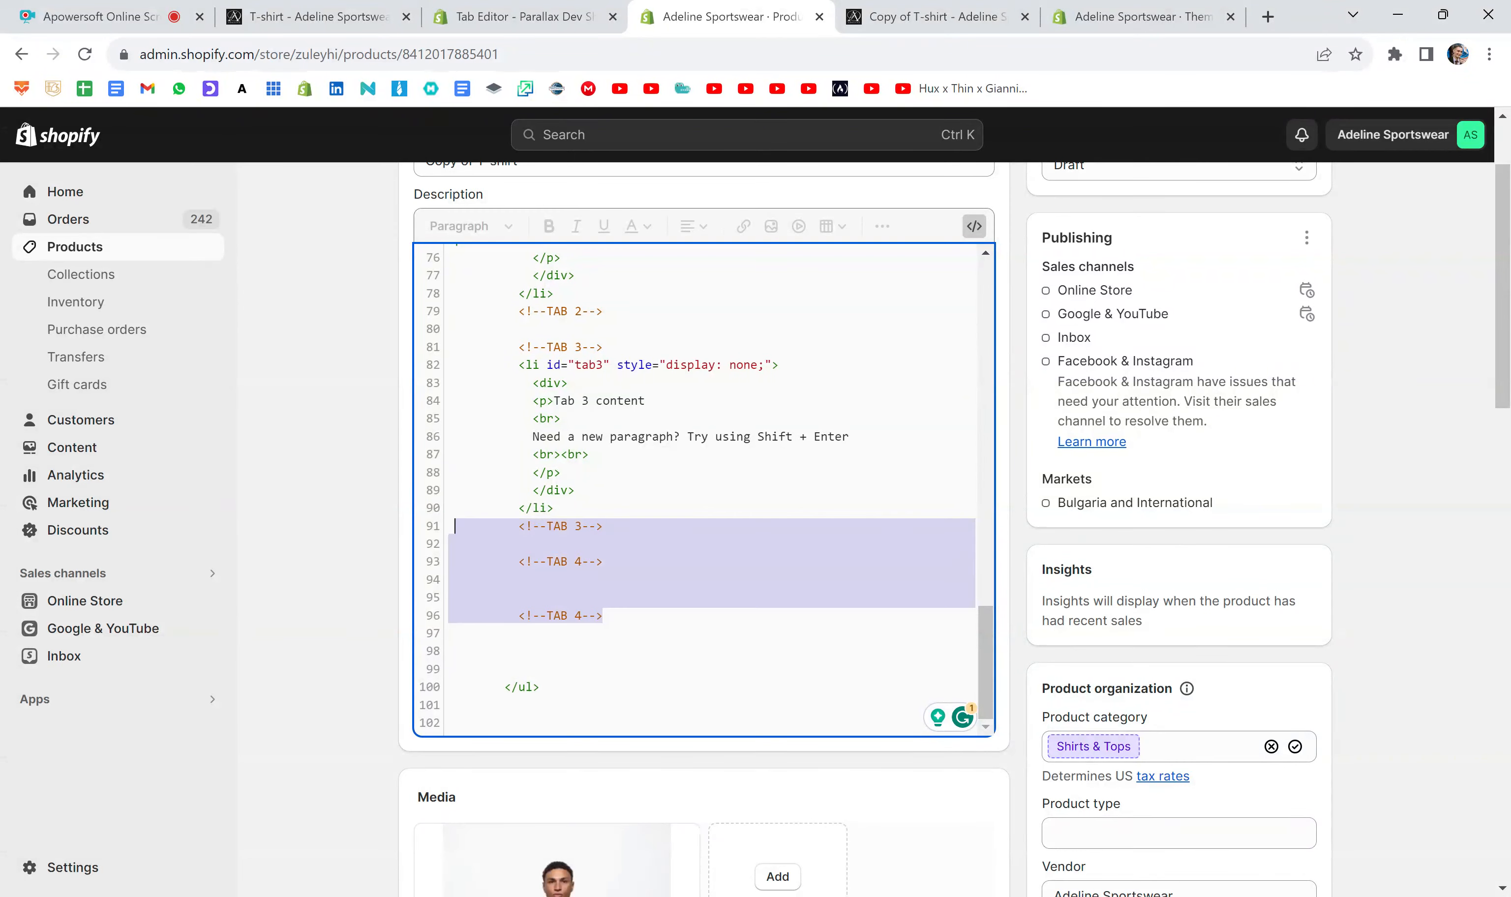
pyautogui.moveTo(603, 615); pyautogui.dragTo(448, 561)
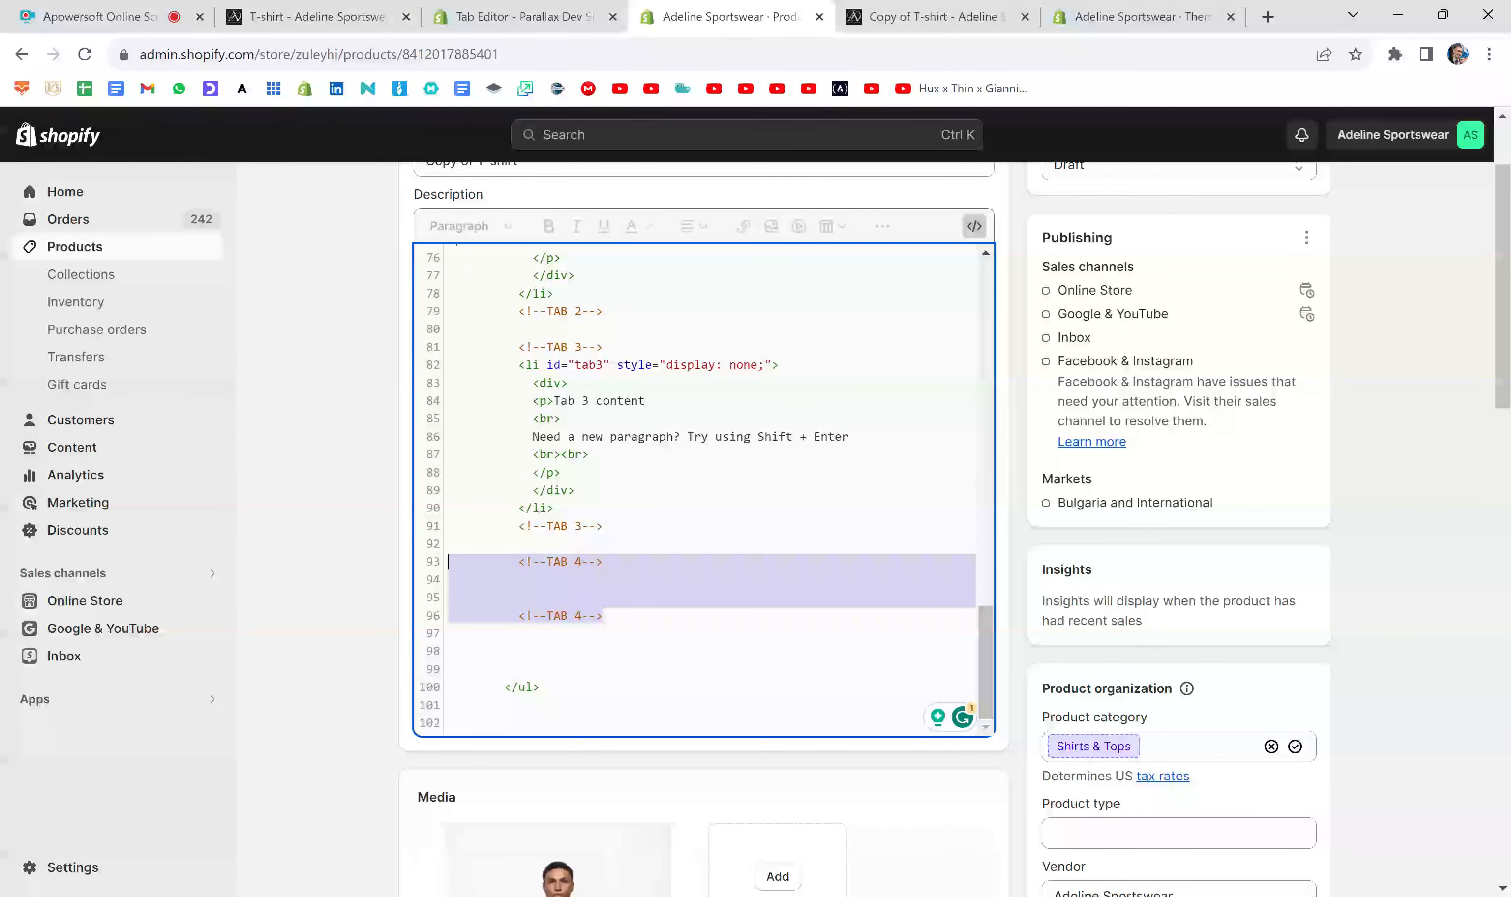
pyautogui.press('BackSpace')
pyautogui.scroll(-2, 705, 490)
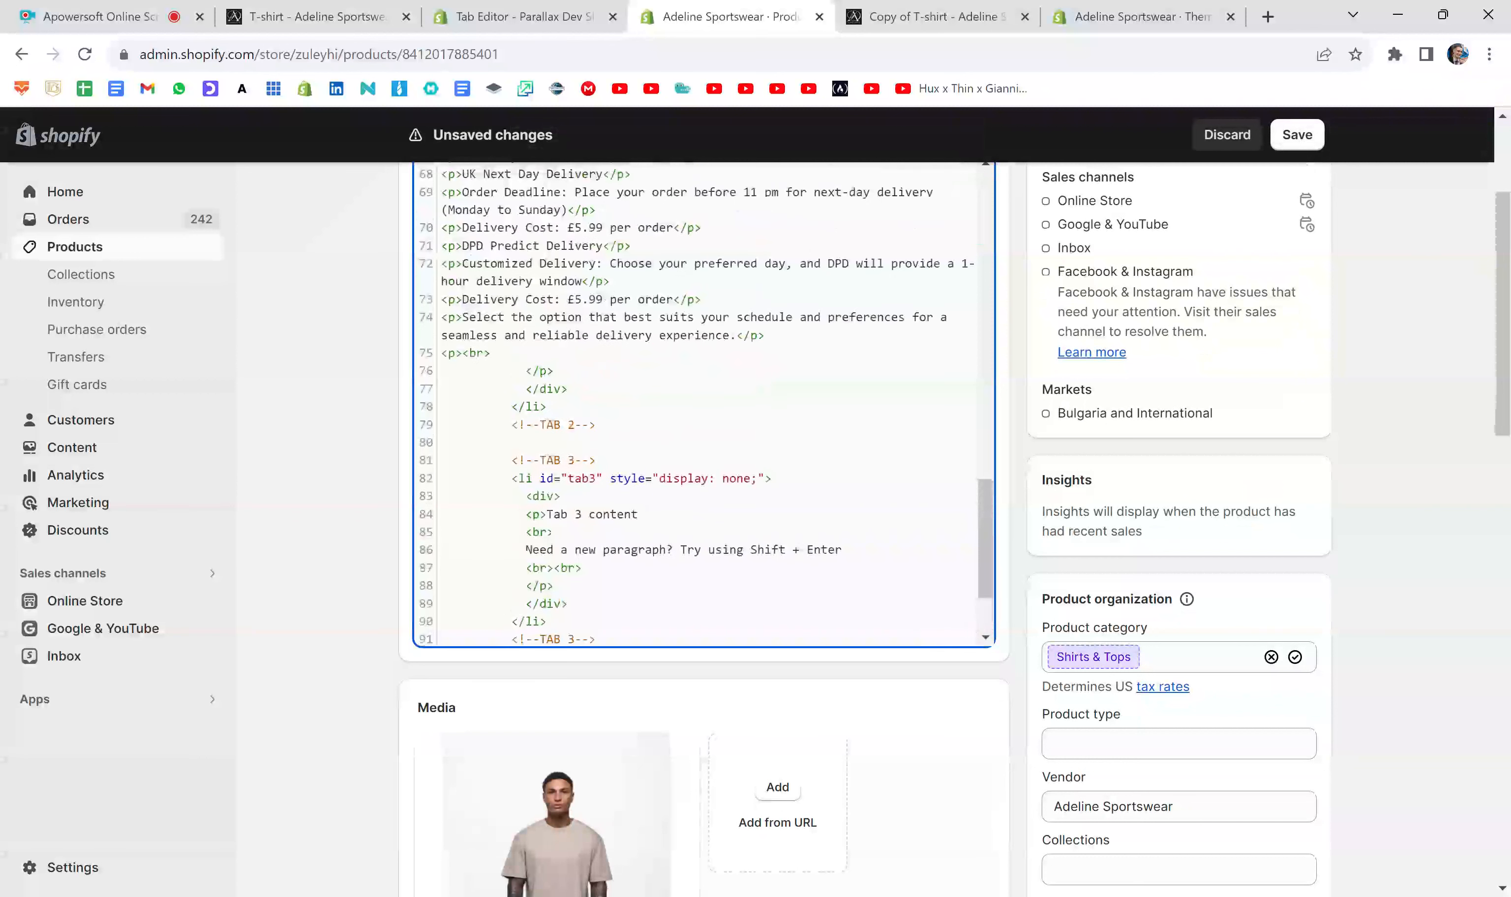
pyautogui.scroll(-1, 705, 404)
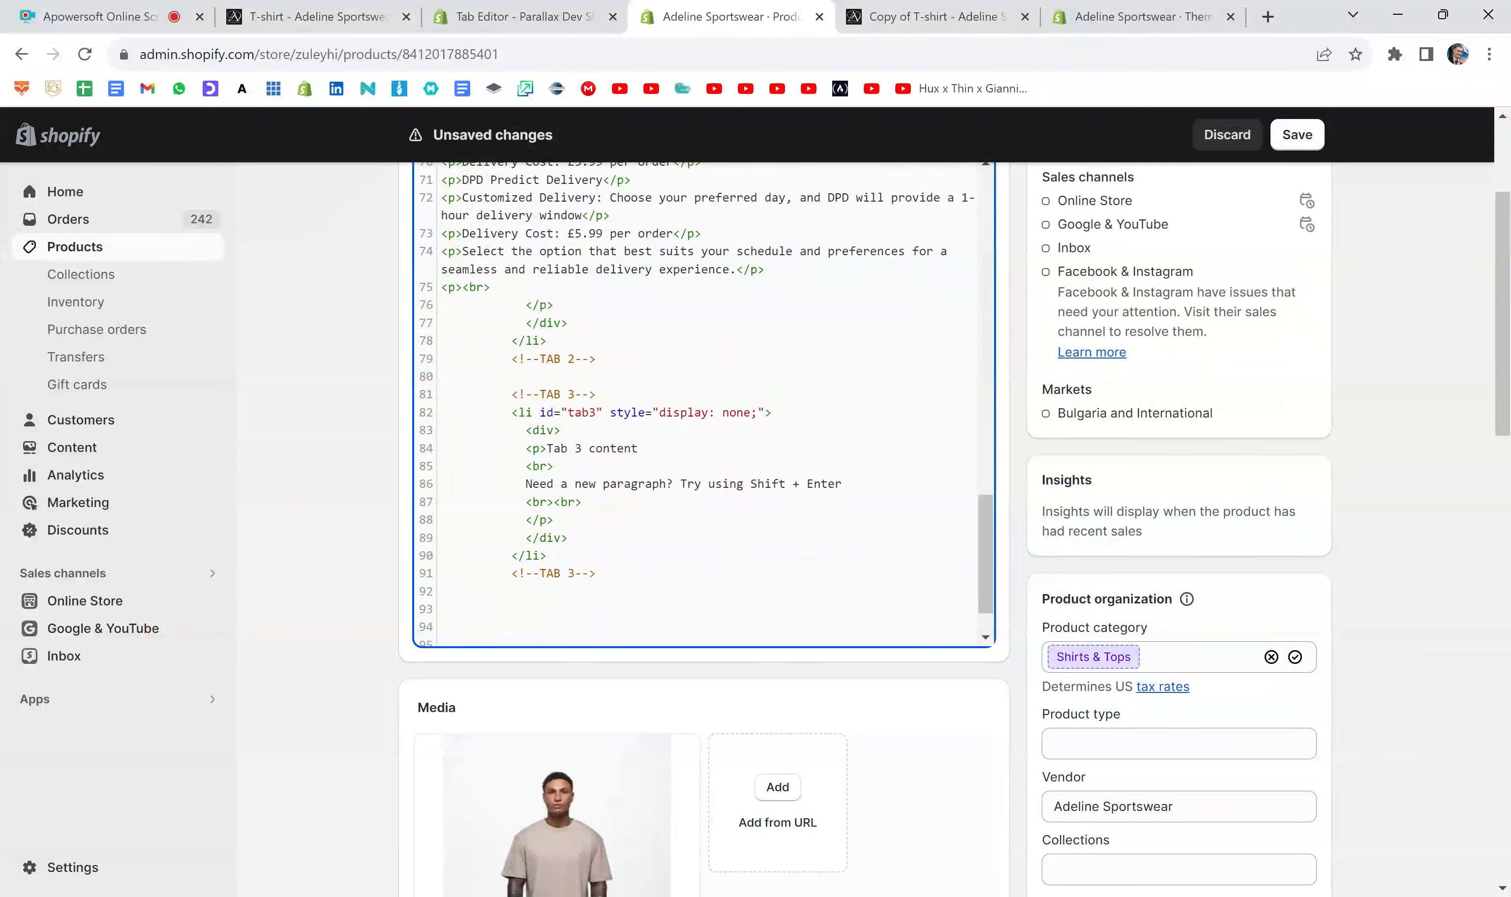
pyautogui.moveTo(512, 394); pyautogui.dragTo(596, 573)
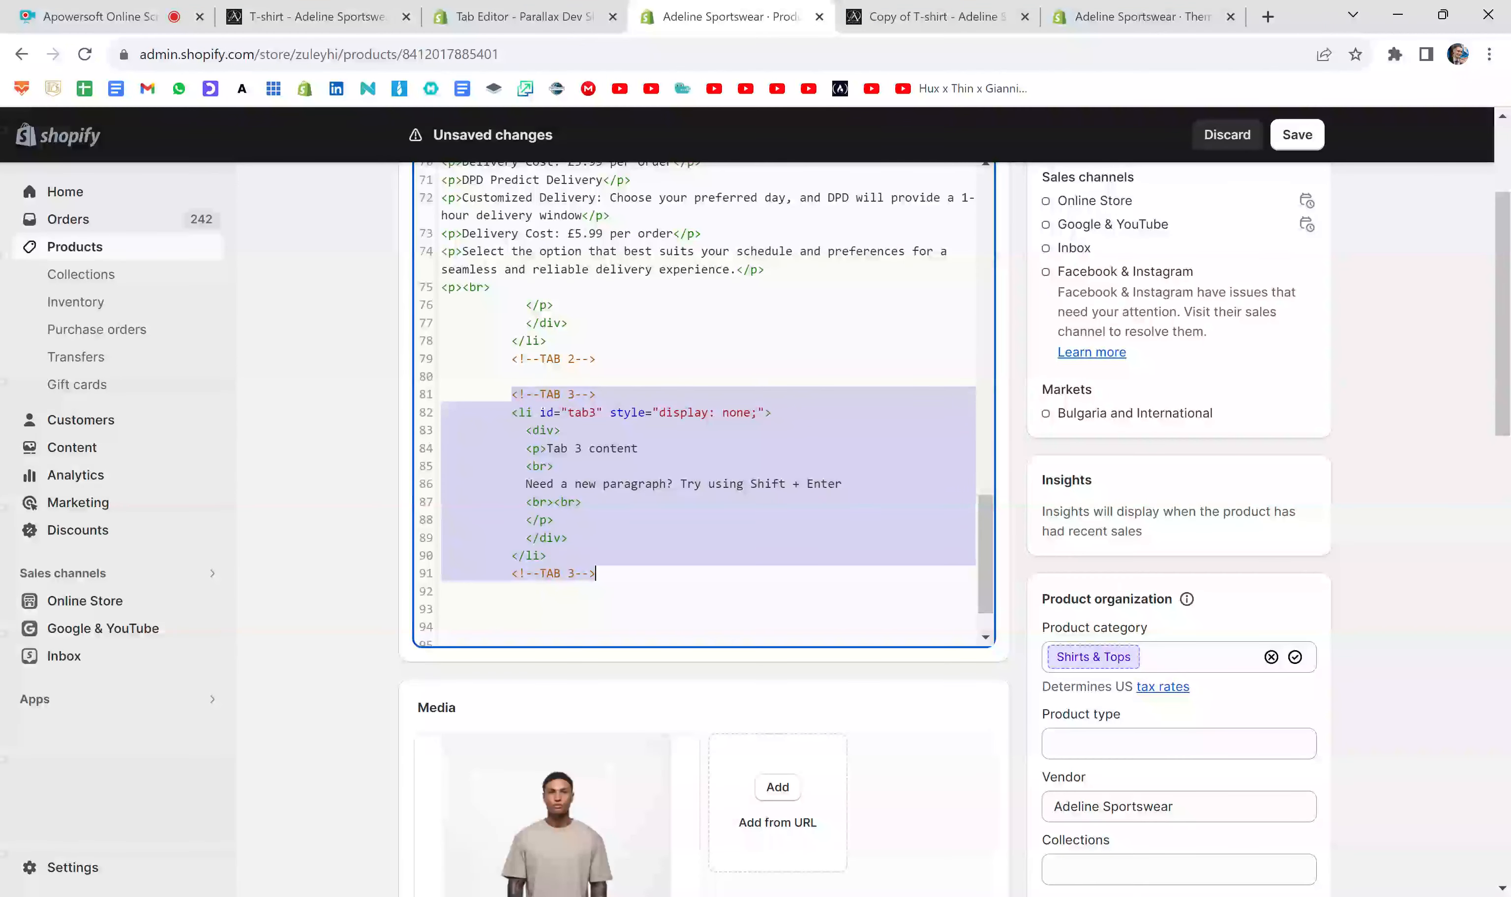
pyautogui.click(555, 520)
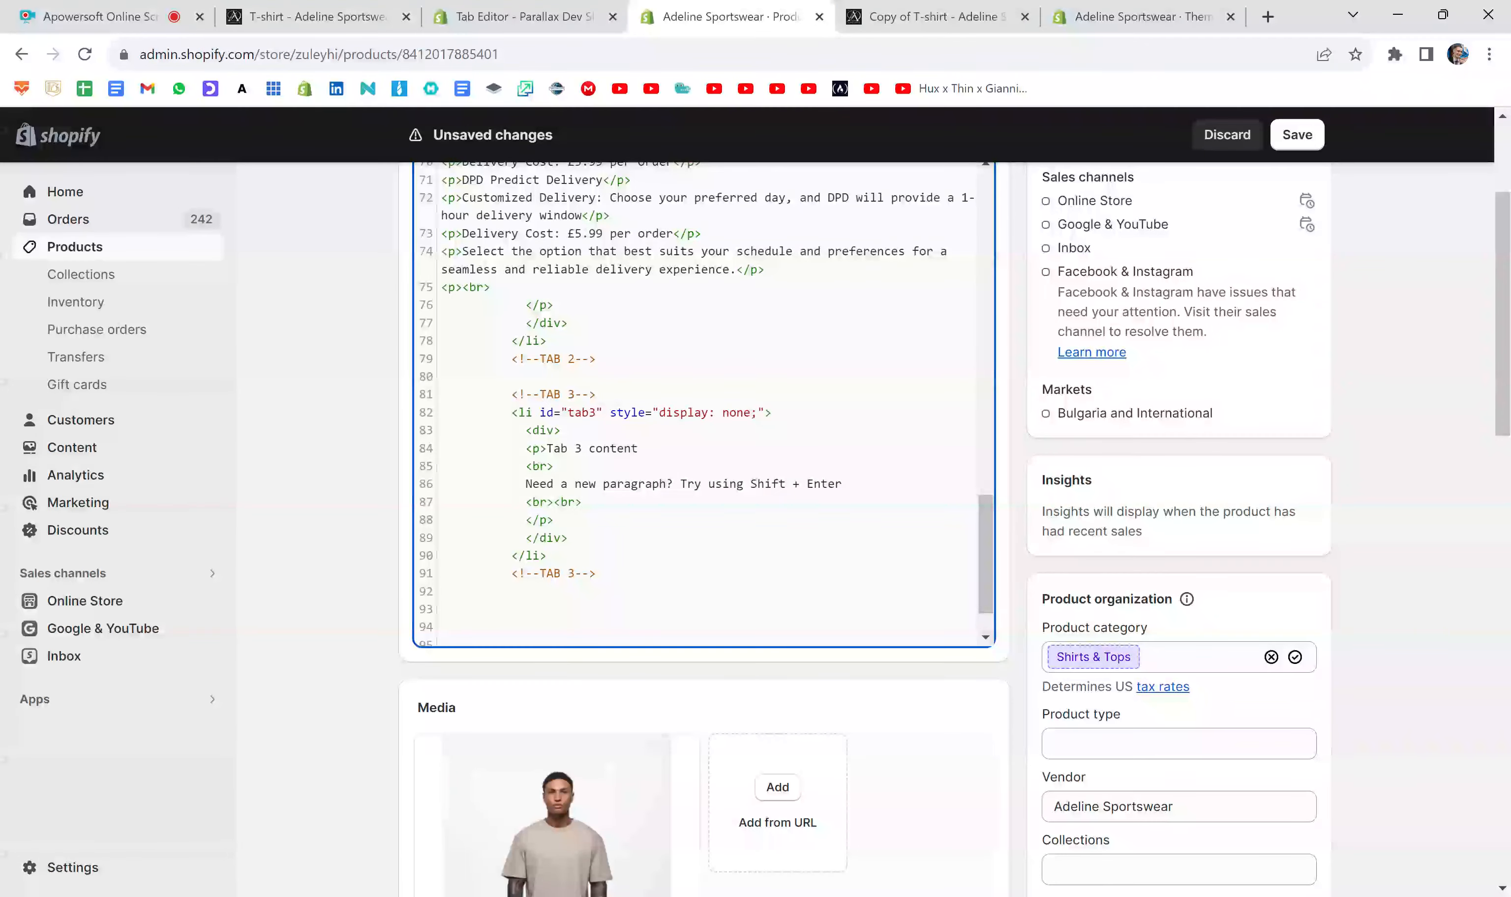
pyautogui.moveTo(525, 520); pyautogui.dragTo(448, 448)
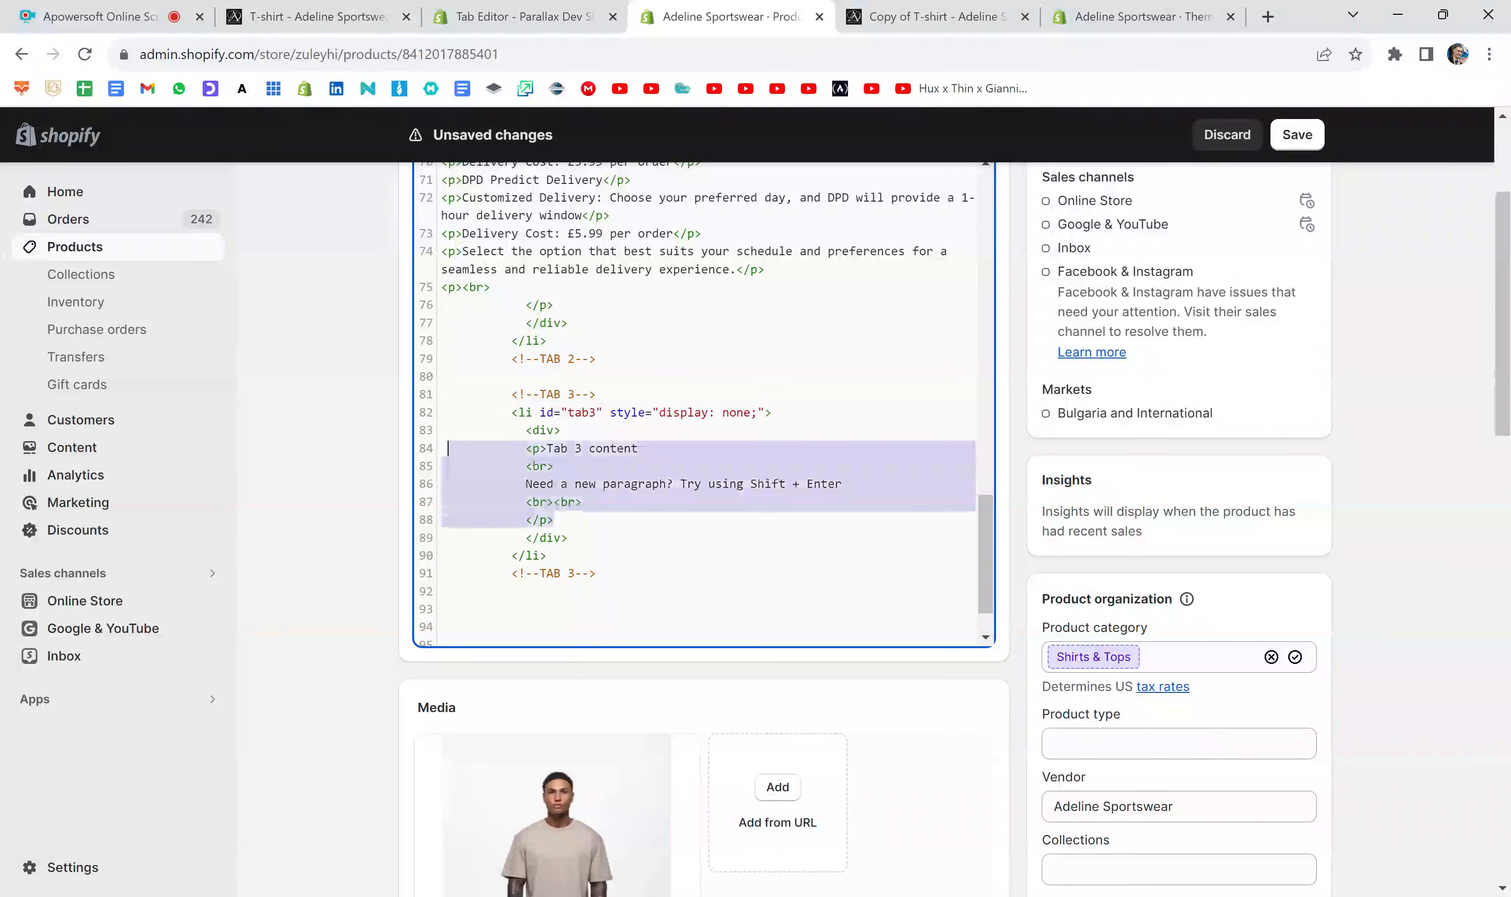
pyautogui.press('BackSpace')
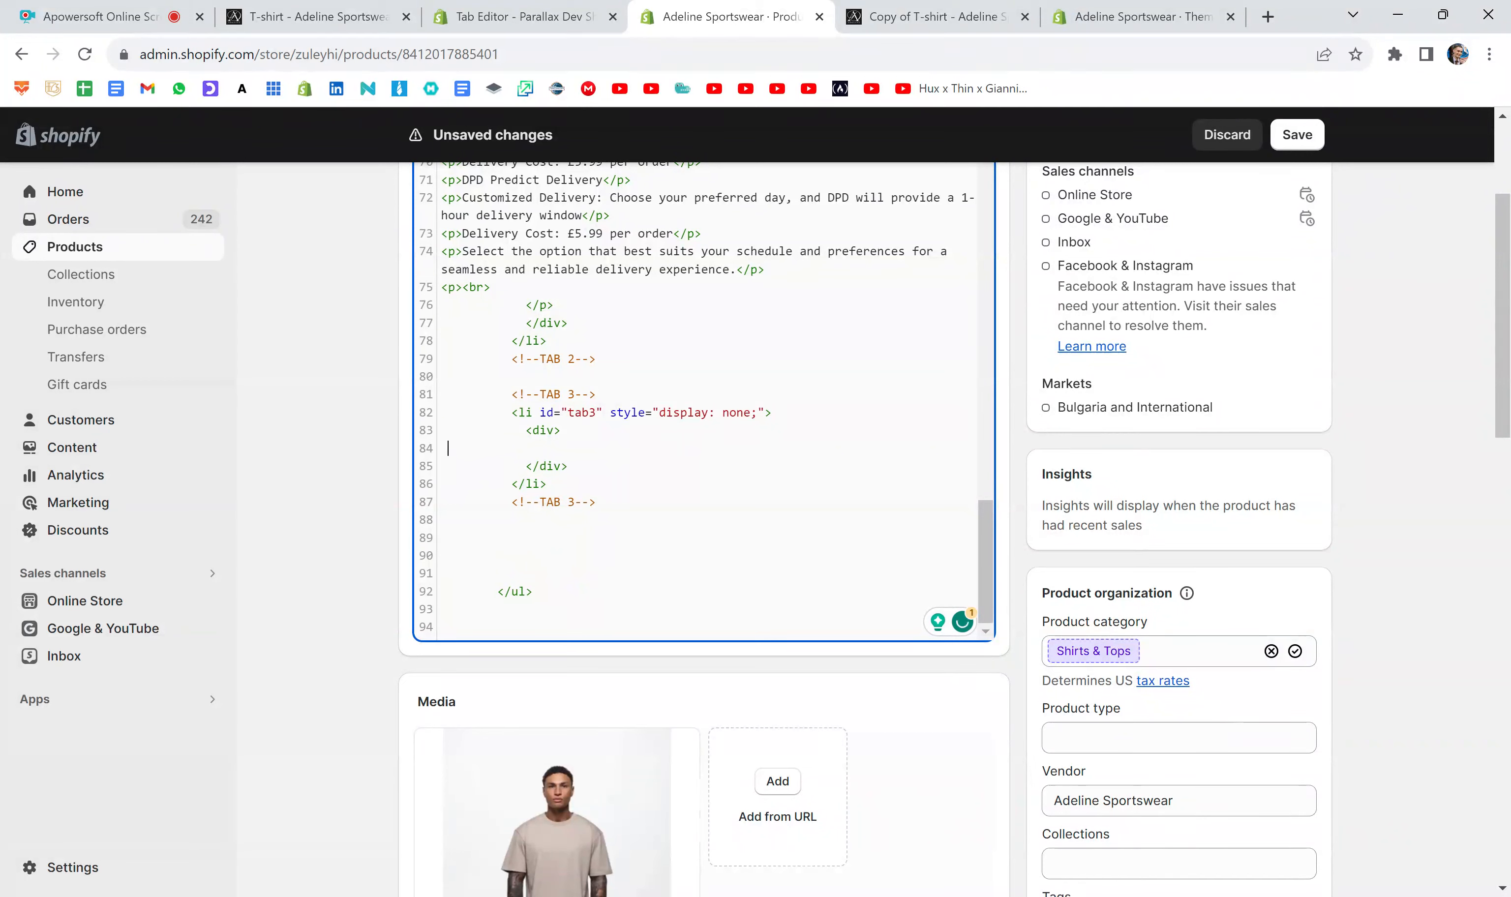
pyautogui.hotkey('ctrl', 'z')
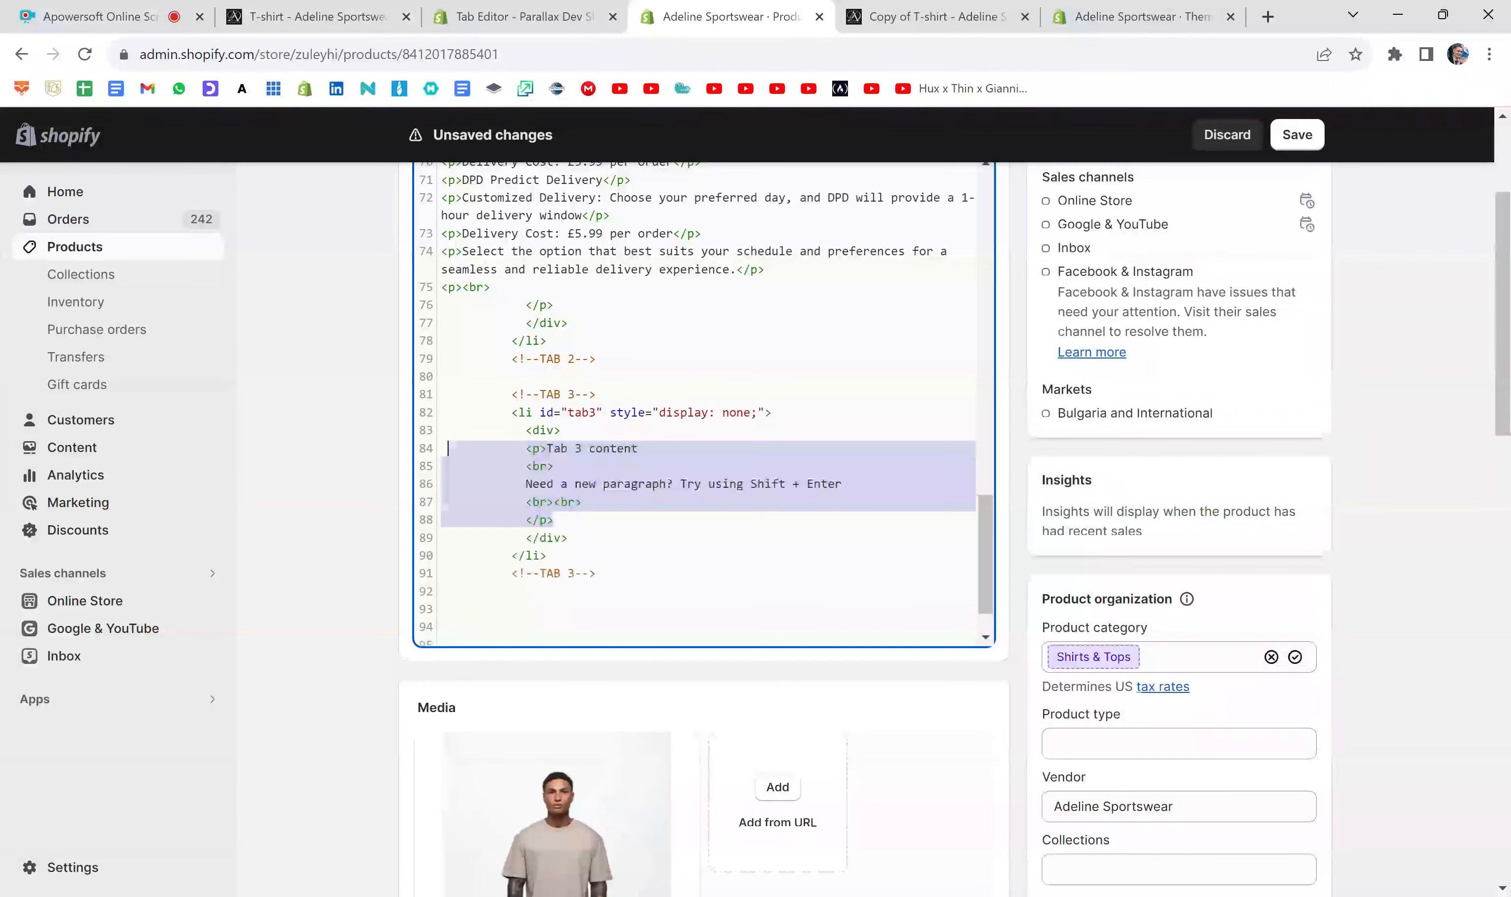
pyautogui.click(553, 520)
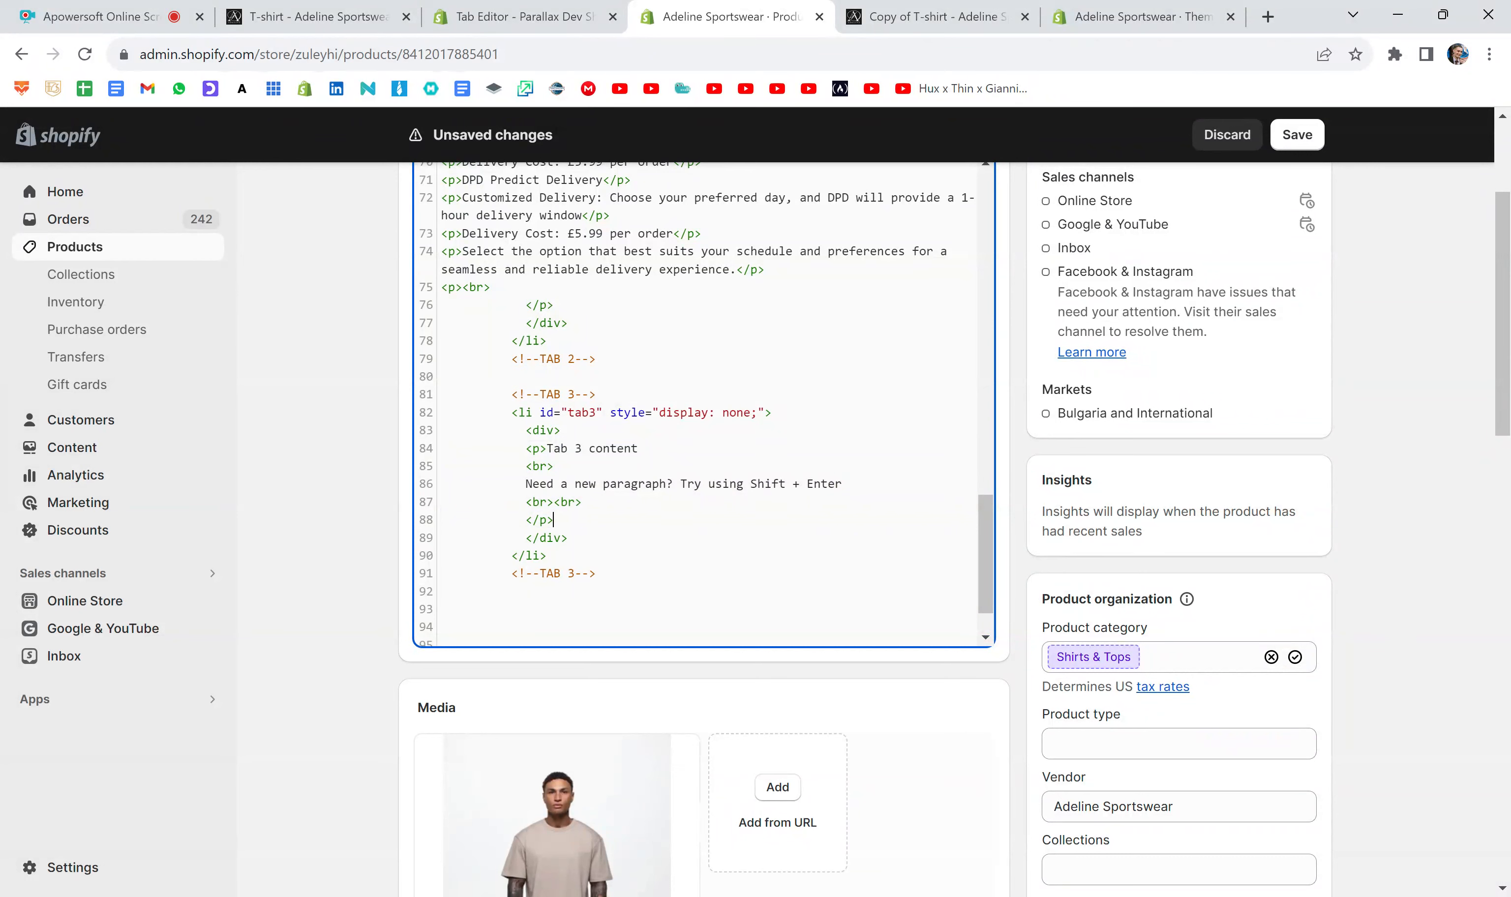
pyautogui.moveTo(560, 430); pyautogui.dragTo(525, 430)
pyautogui.click(561, 430)
pyautogui.moveTo(568, 537); pyautogui.dragTo(526, 537)
pyautogui.click(553, 537)
# - Delete the placeholder paragraph inside the div of the tab3 content item
pyautogui.moveTo(553, 520); pyautogui.dragTo(441, 448)
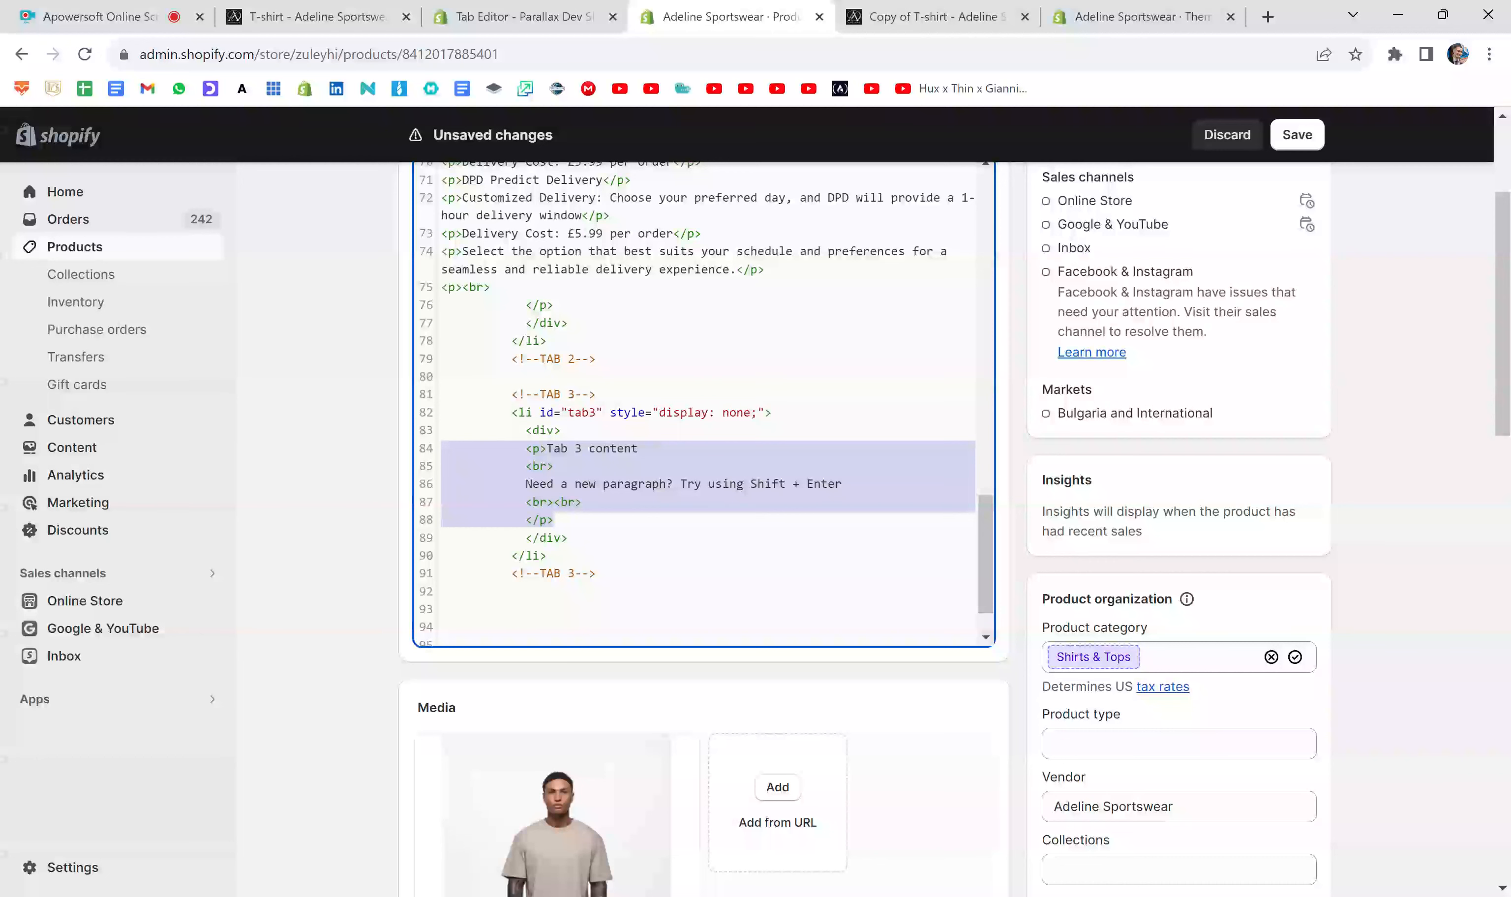
pyautogui.press('BackSpace')
pyautogui.press('BackSpace')
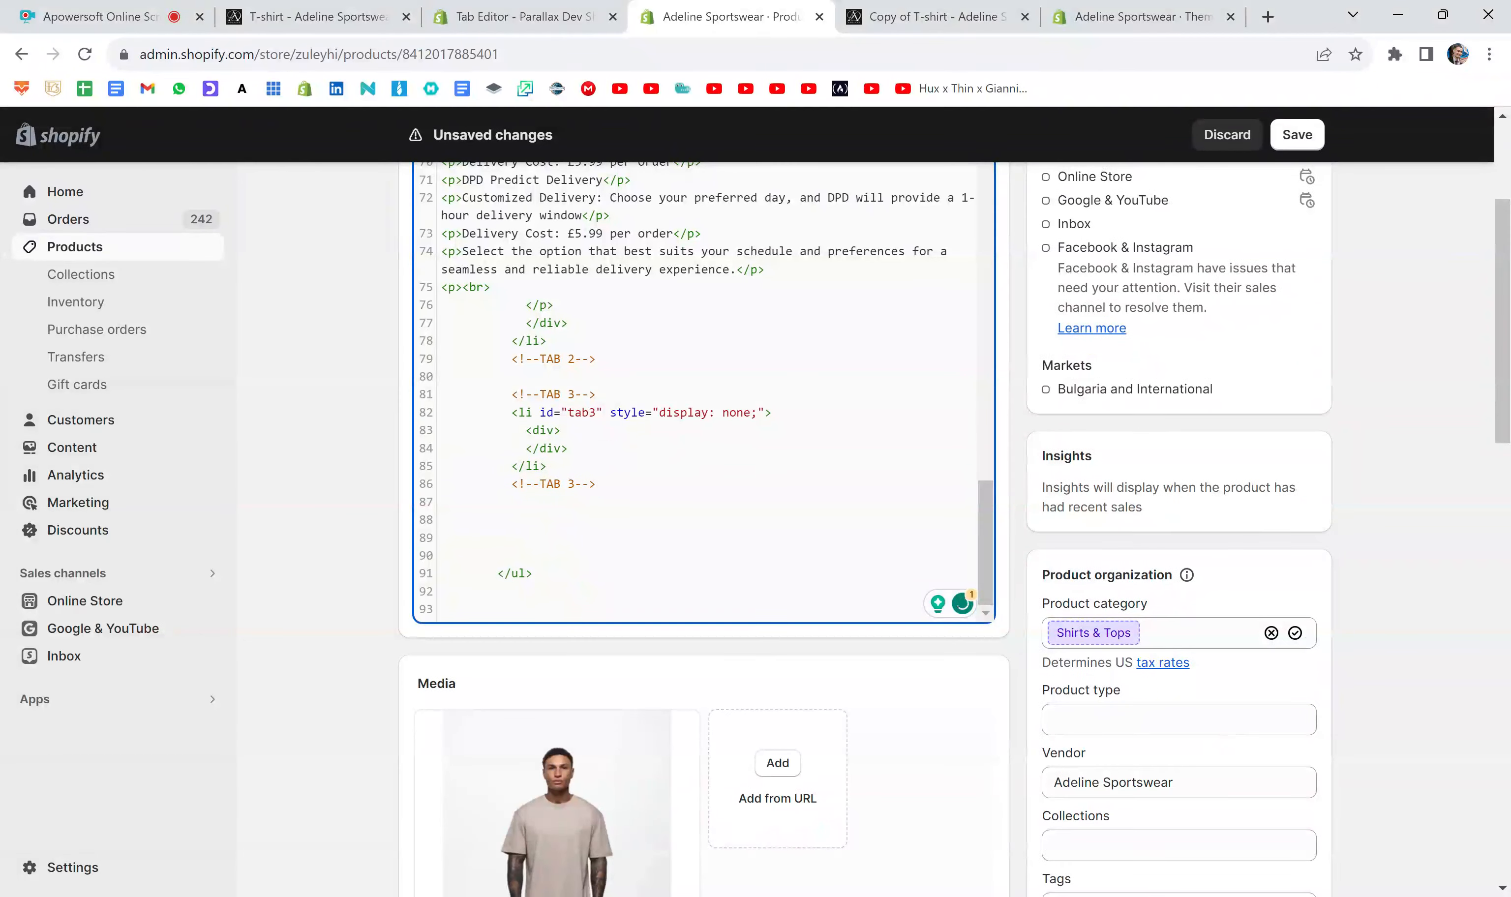
# - Add the line <p>Hello World</p> inside the tab3 content div and save the product
pyautogui.press('Return')
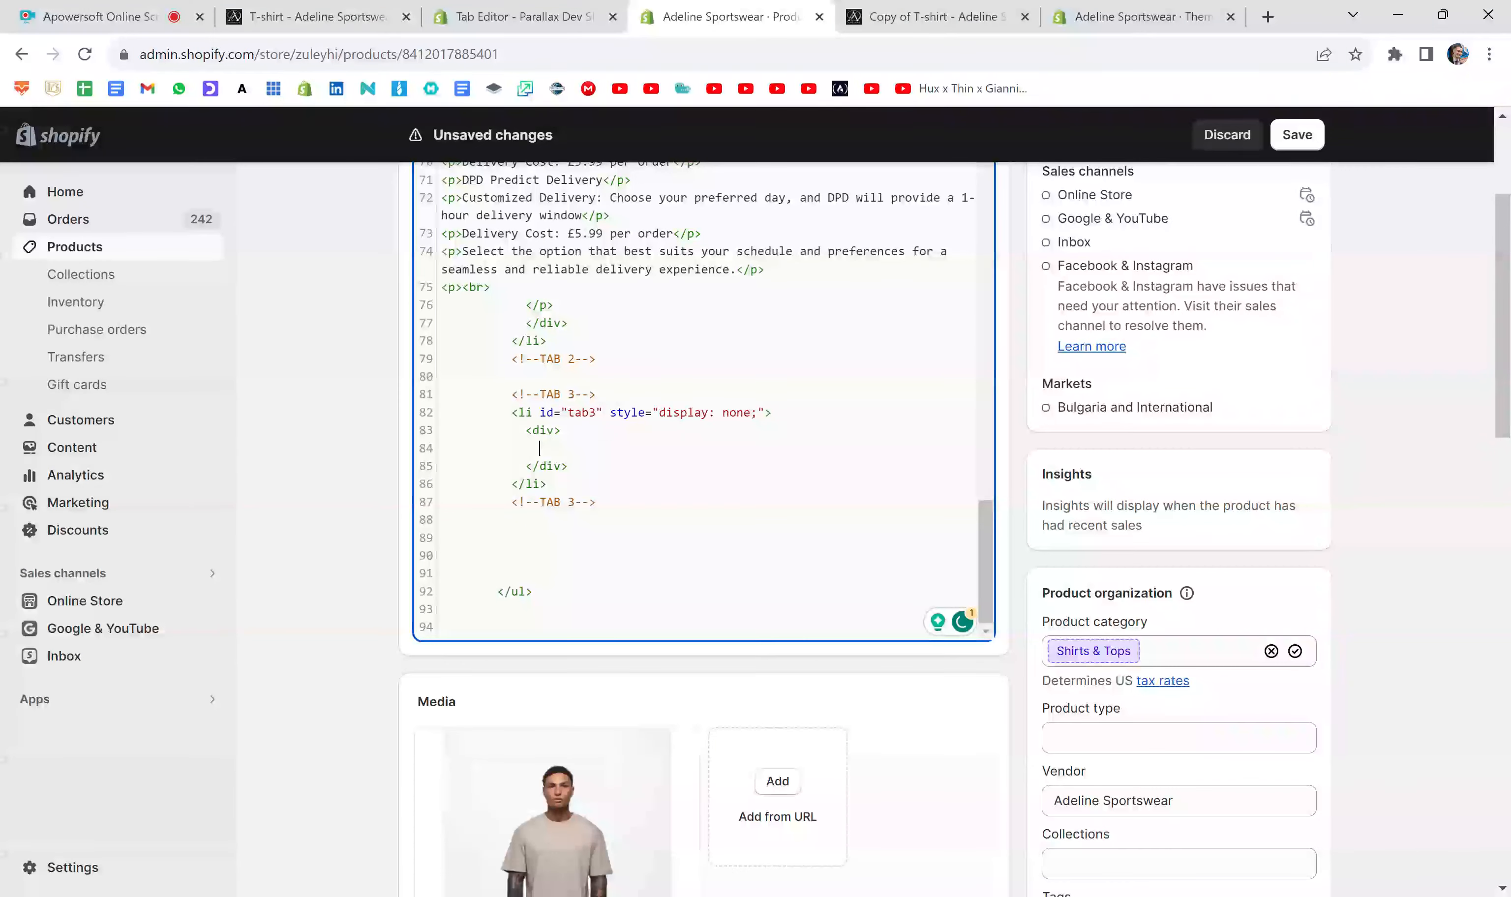
pyautogui.write('<p></p>')
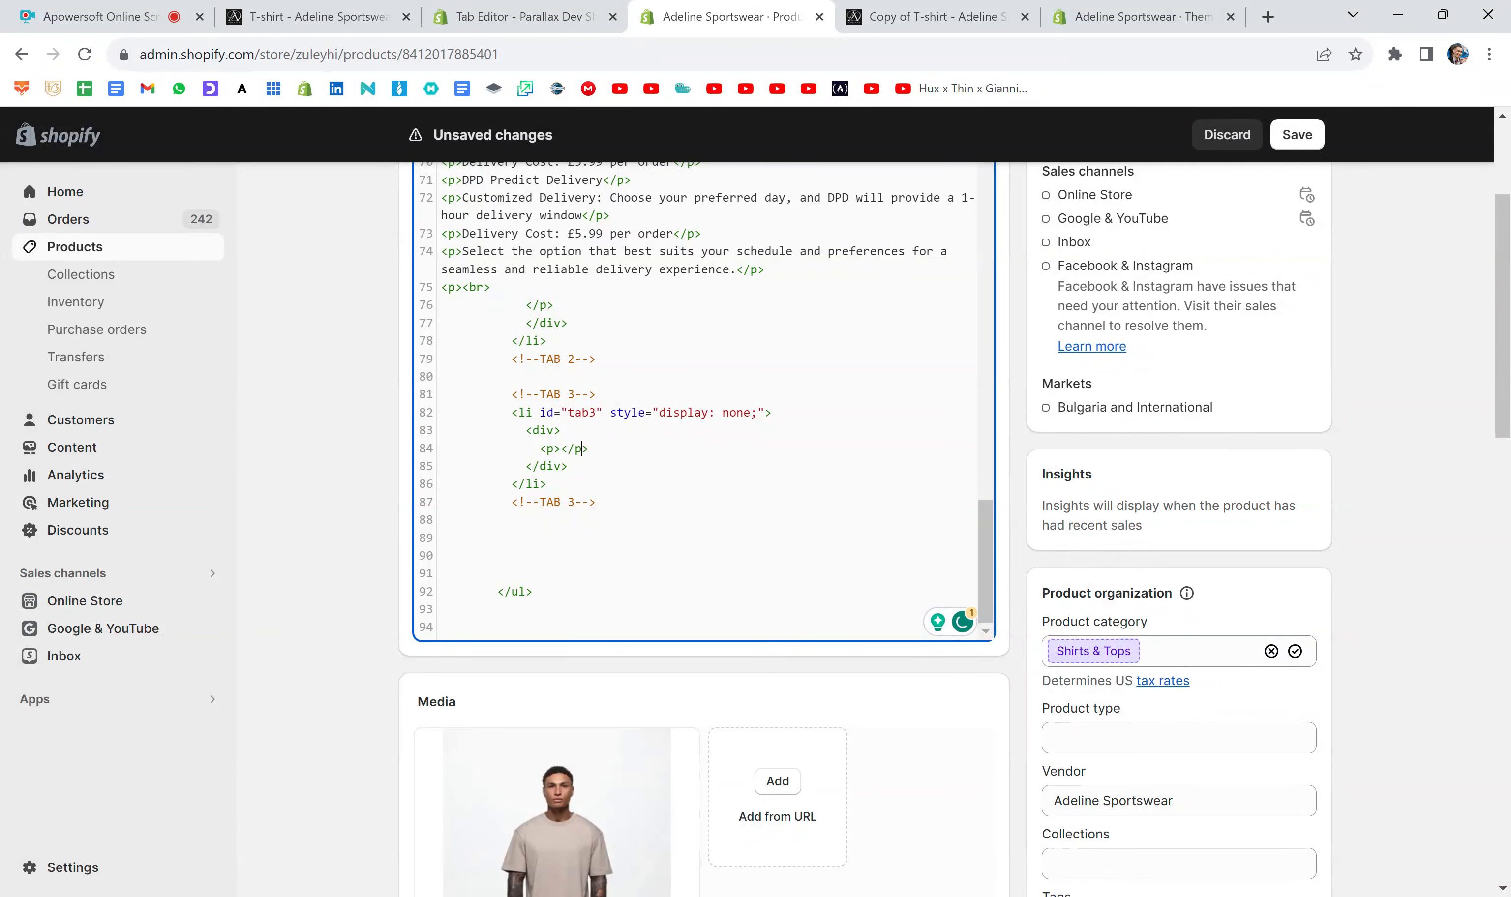
pyautogui.press('Return')
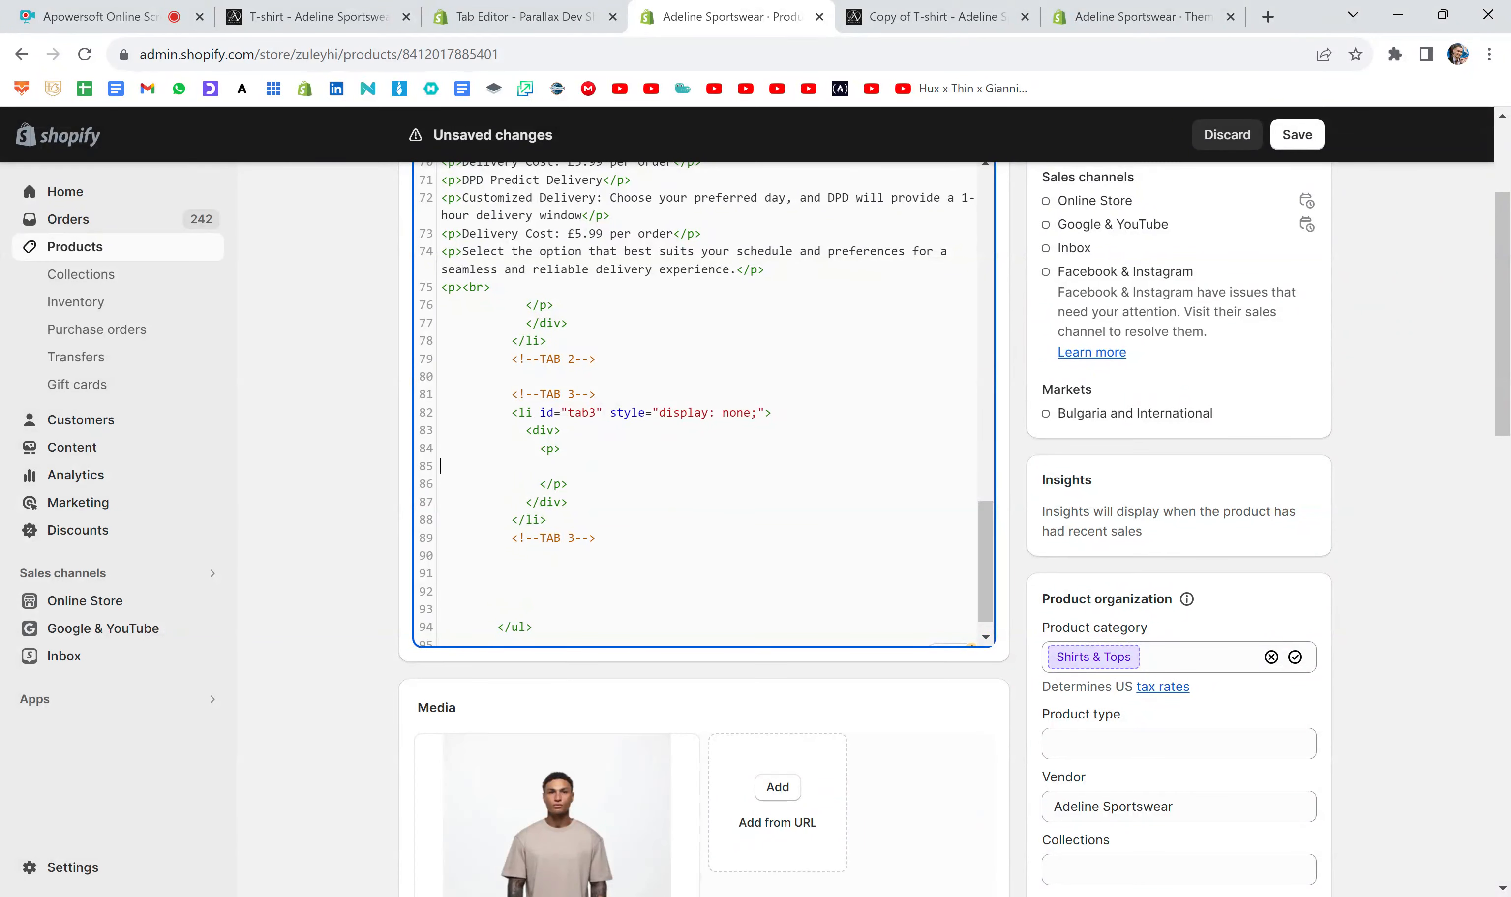
pyautogui.press('BackSpace')
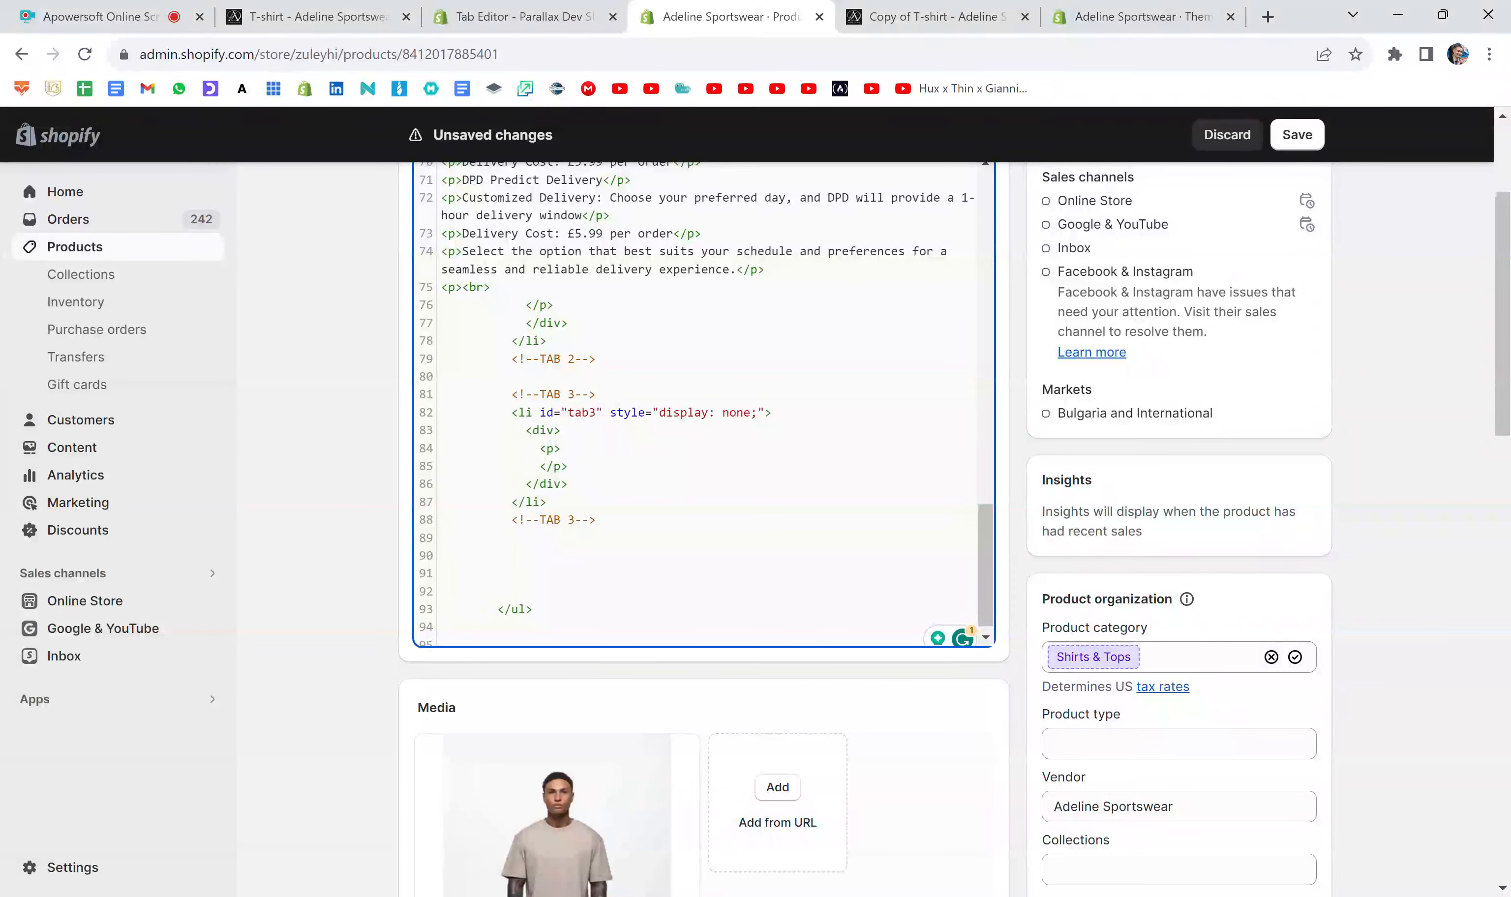
pyautogui.press('BackSpace')
pyautogui.press('BackSpace')
pyautogui.press('BackSpace')
pyautogui.press('BackSpace')
pyautogui.press('BackSpace')
pyautogui.press('BackSpace')
pyautogui.press('BackSpace')
pyautogui.press('BackSpace')
pyautogui.press('BackSpace')
pyautogui.write('Hello World</p>')
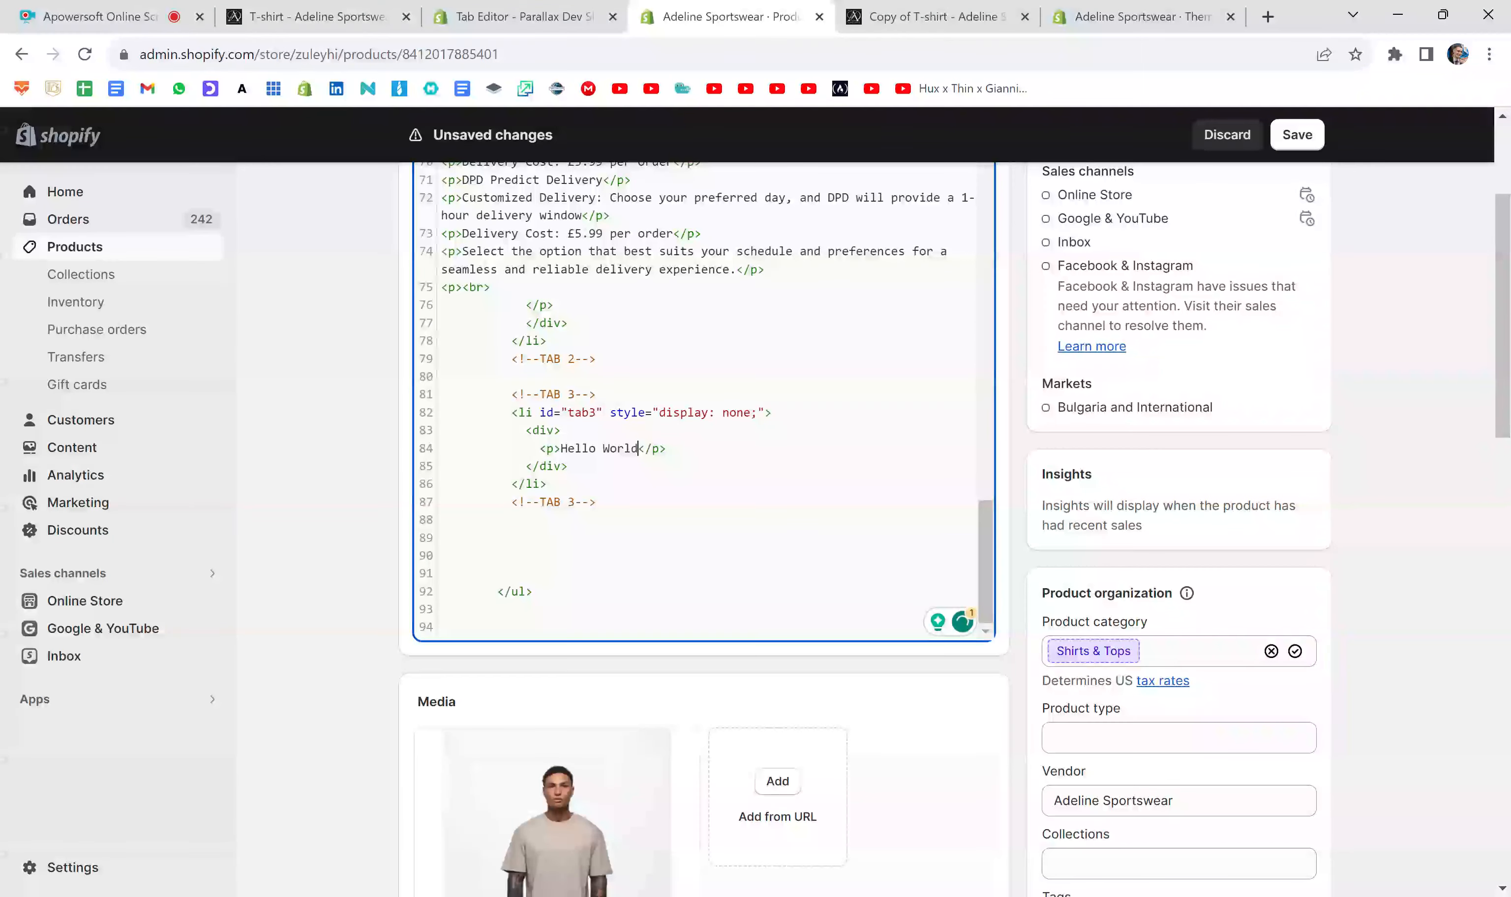
pyautogui.click(1295, 135)
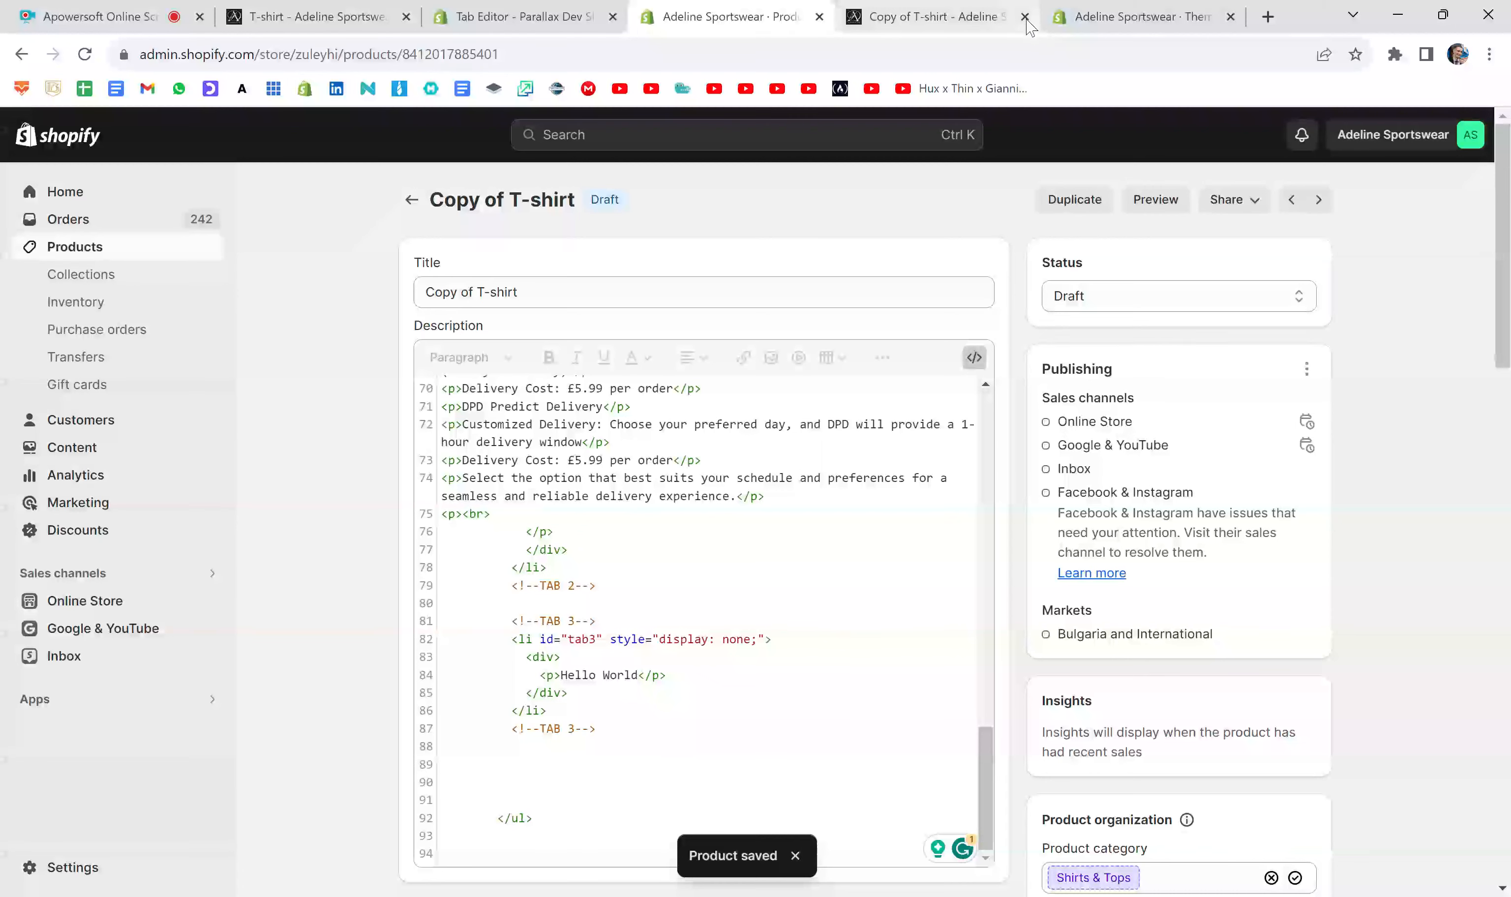
# - Replace the outdated preview with a new product preview and check the content shown under Tab 3
pyautogui.click(984, 17)
pyautogui.click(1155, 199)
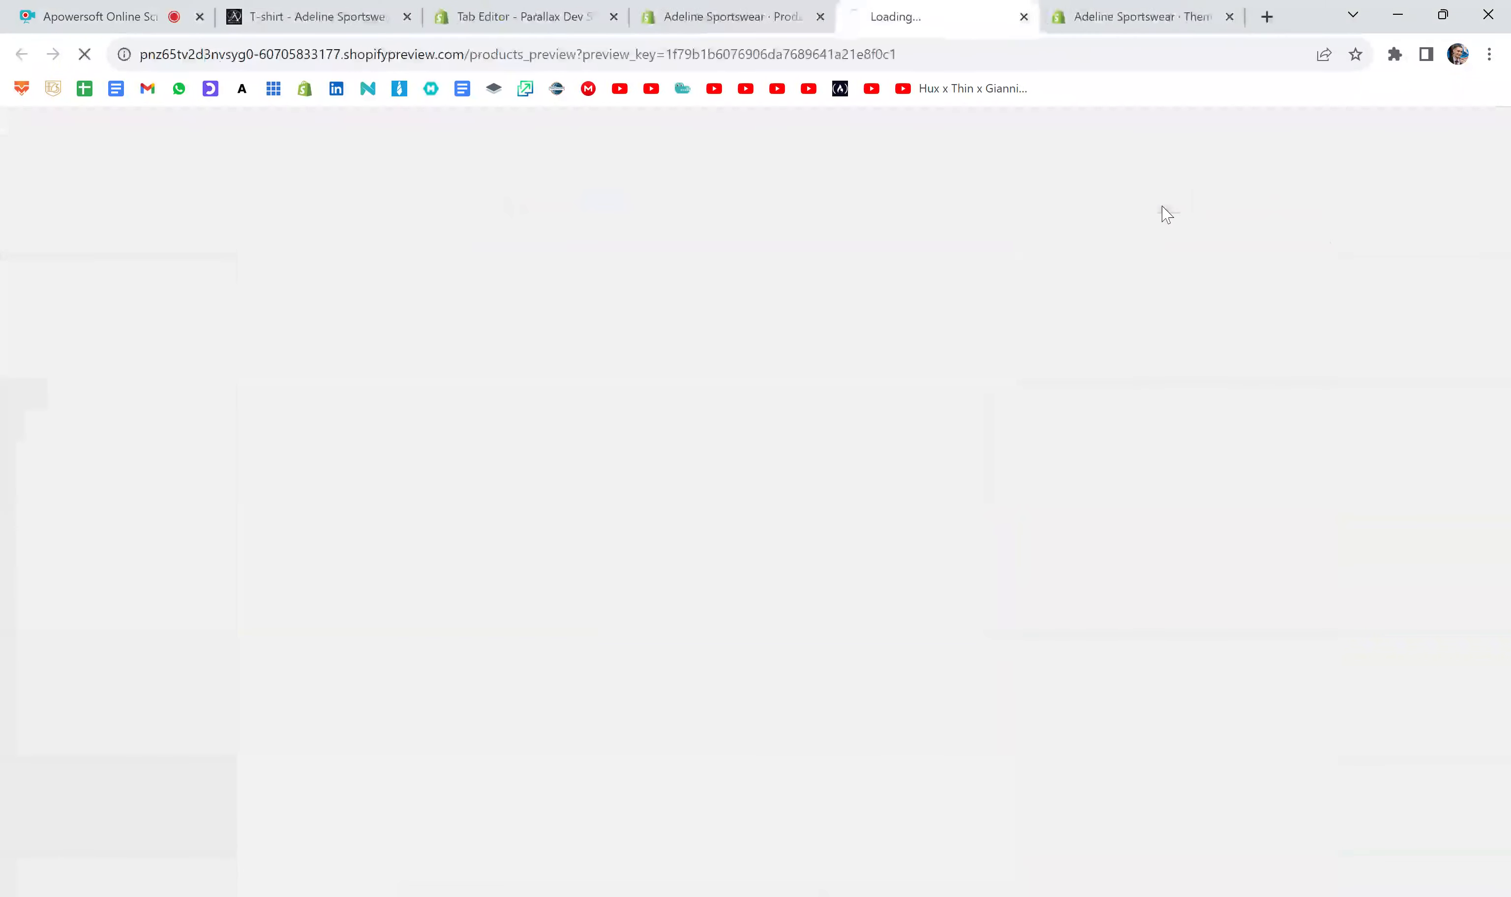
pyautogui.scroll(-5, 1163, 386)
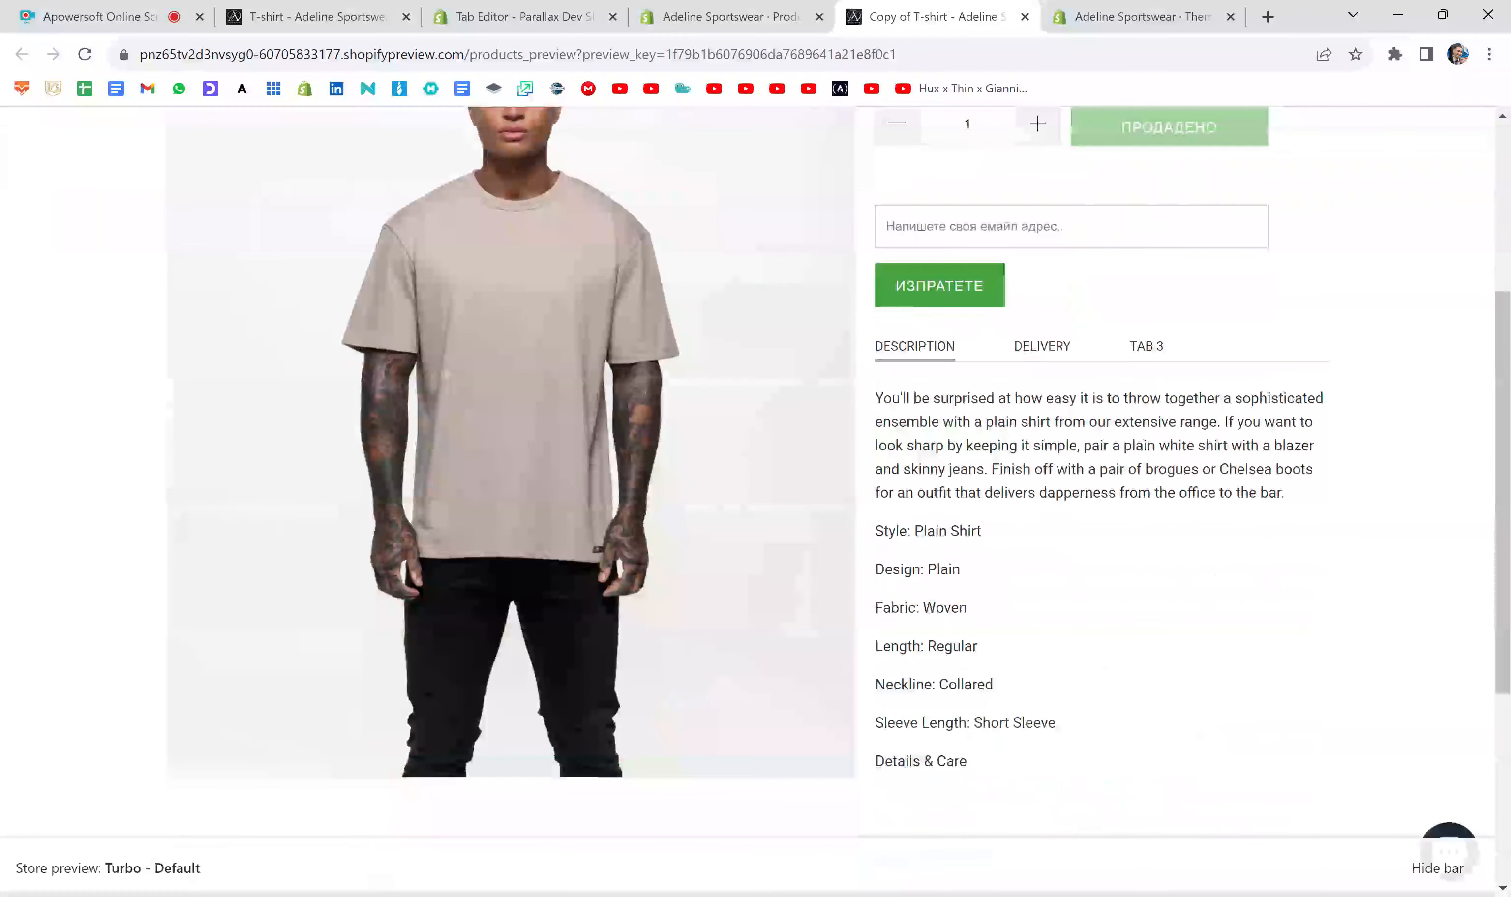
pyautogui.click(1164, 348)
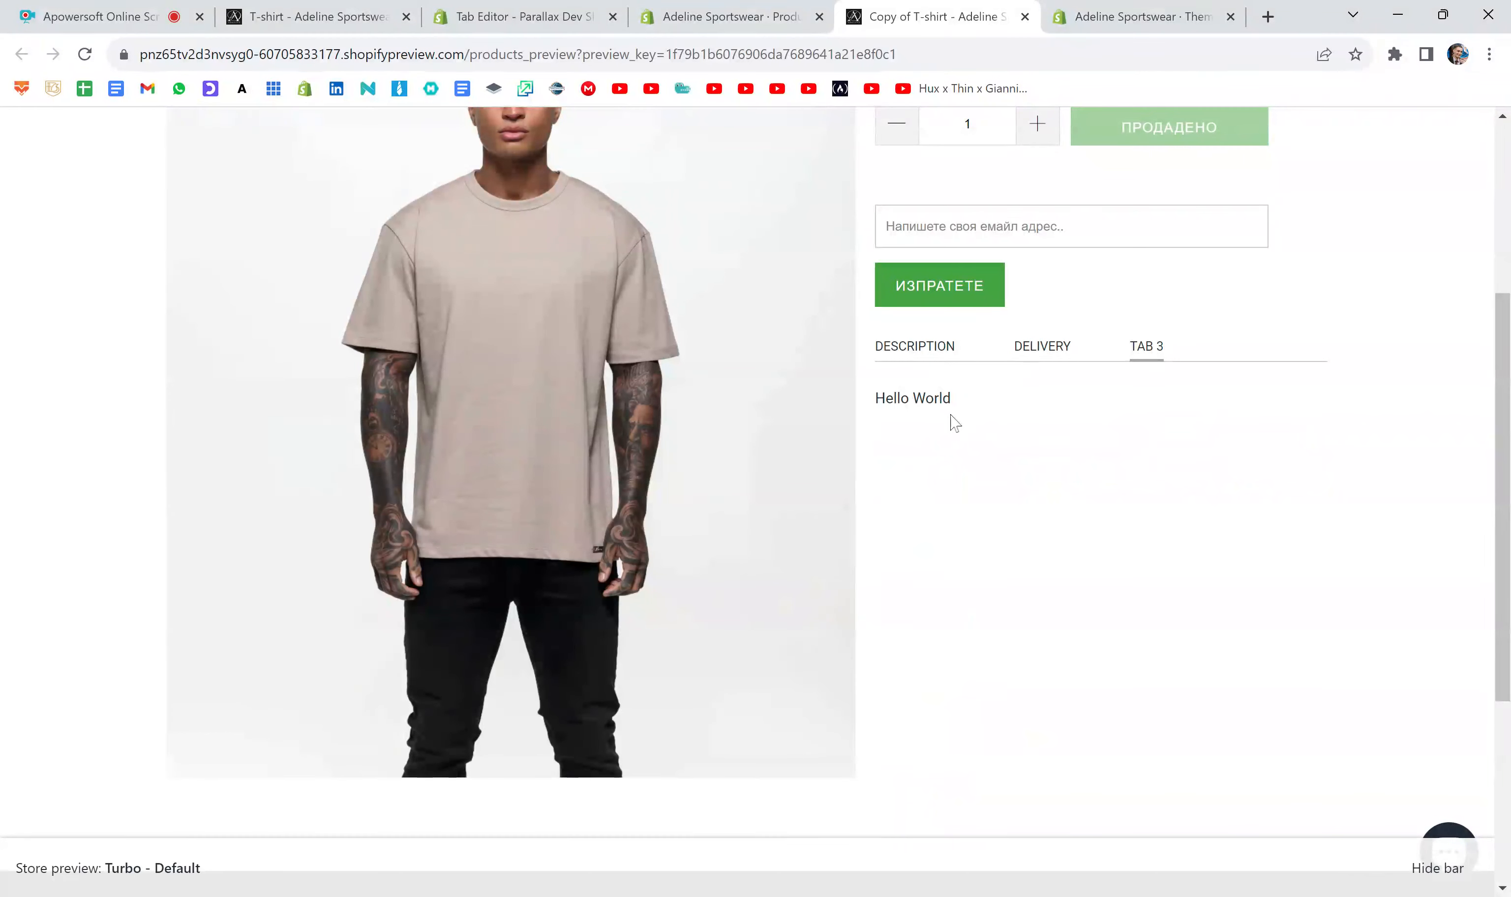
# - Return to the product editor, add the line <p>Hello</p> below Hello World in the tab3 content div, and save the product
pyautogui.moveTo(964, 404); pyautogui.dragTo(876, 404)
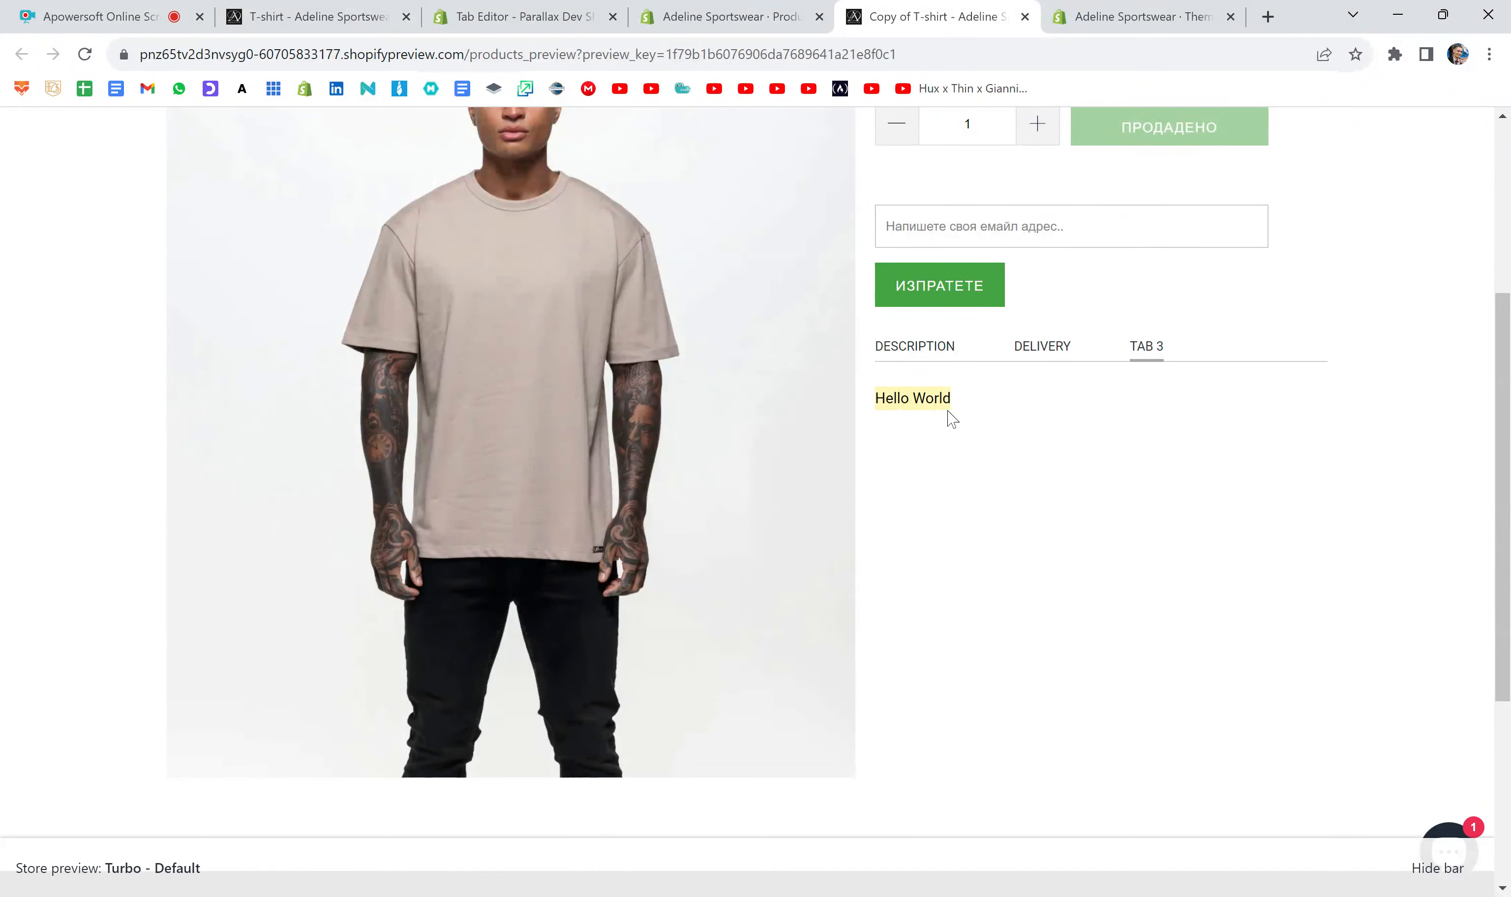
pyautogui.click(975, 412)
pyautogui.click(730, 16)
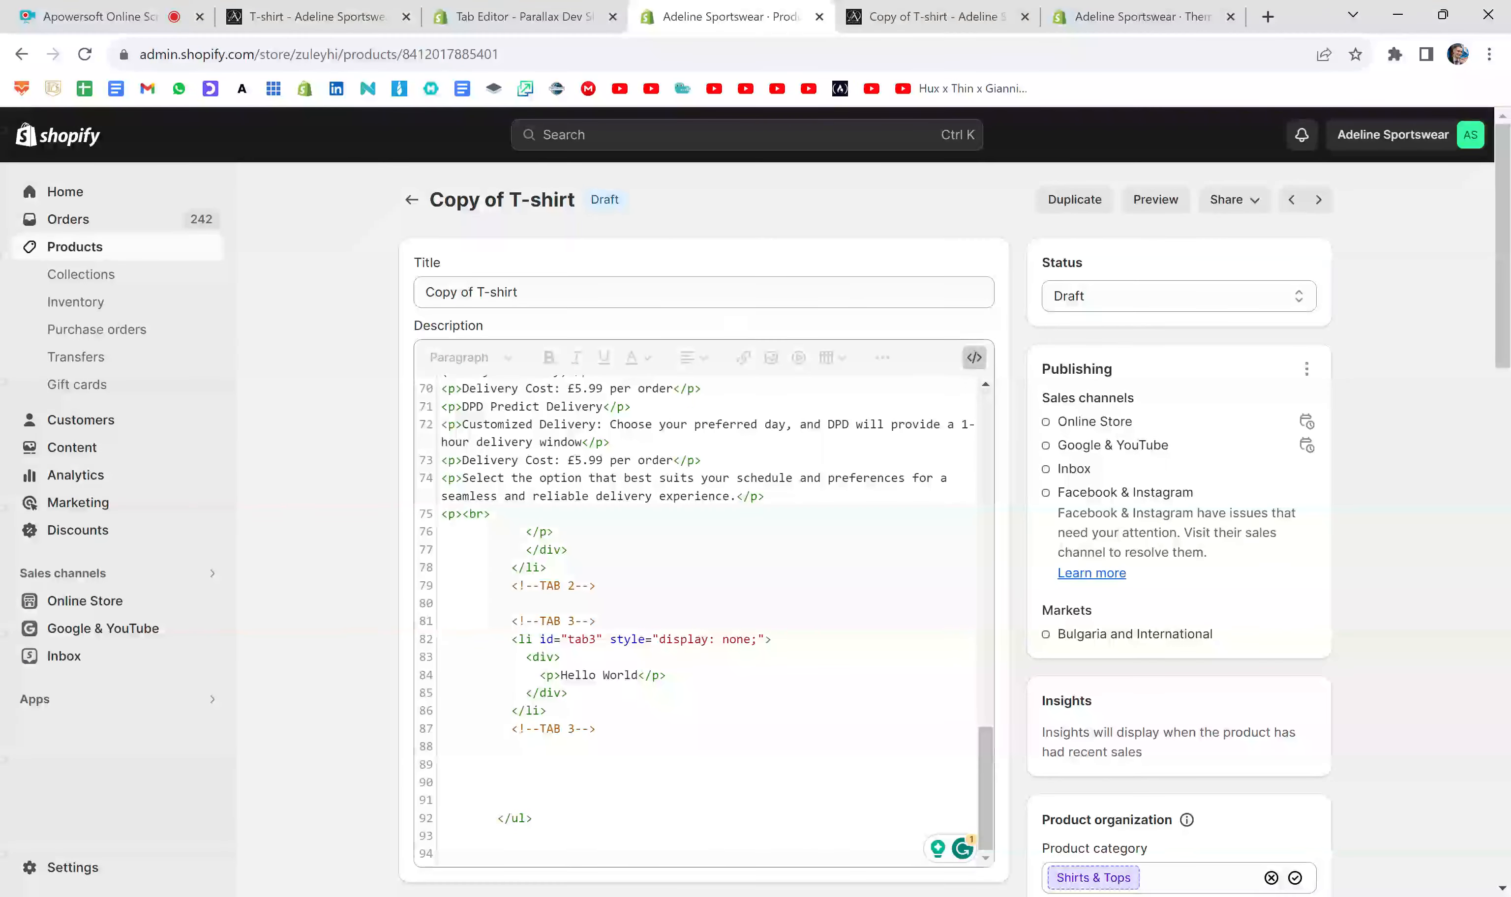
pyautogui.click(666, 676)
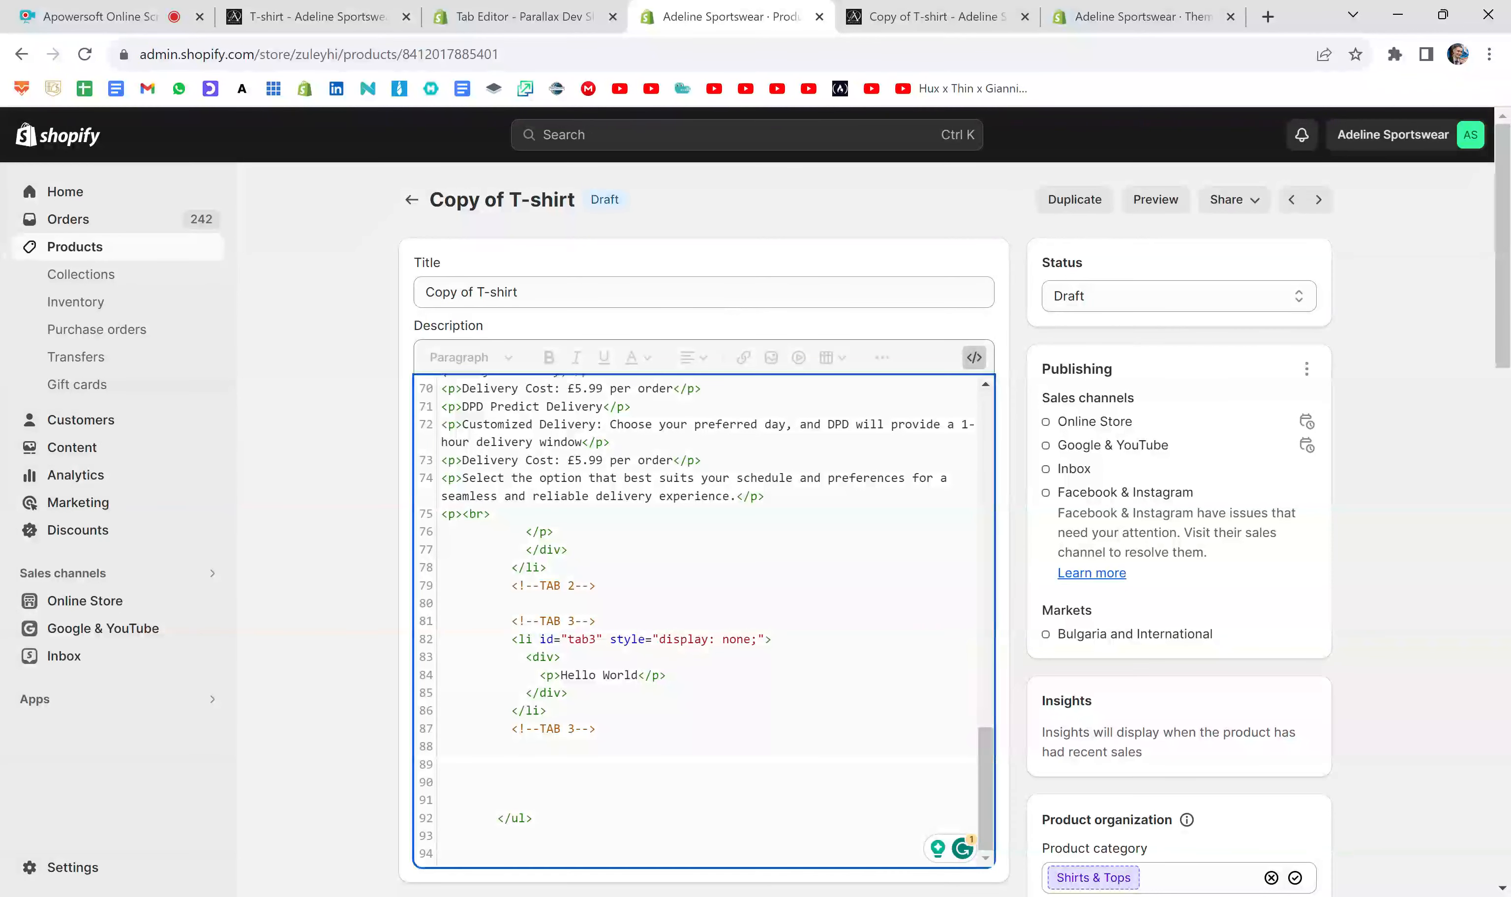
pyautogui.press('Return')
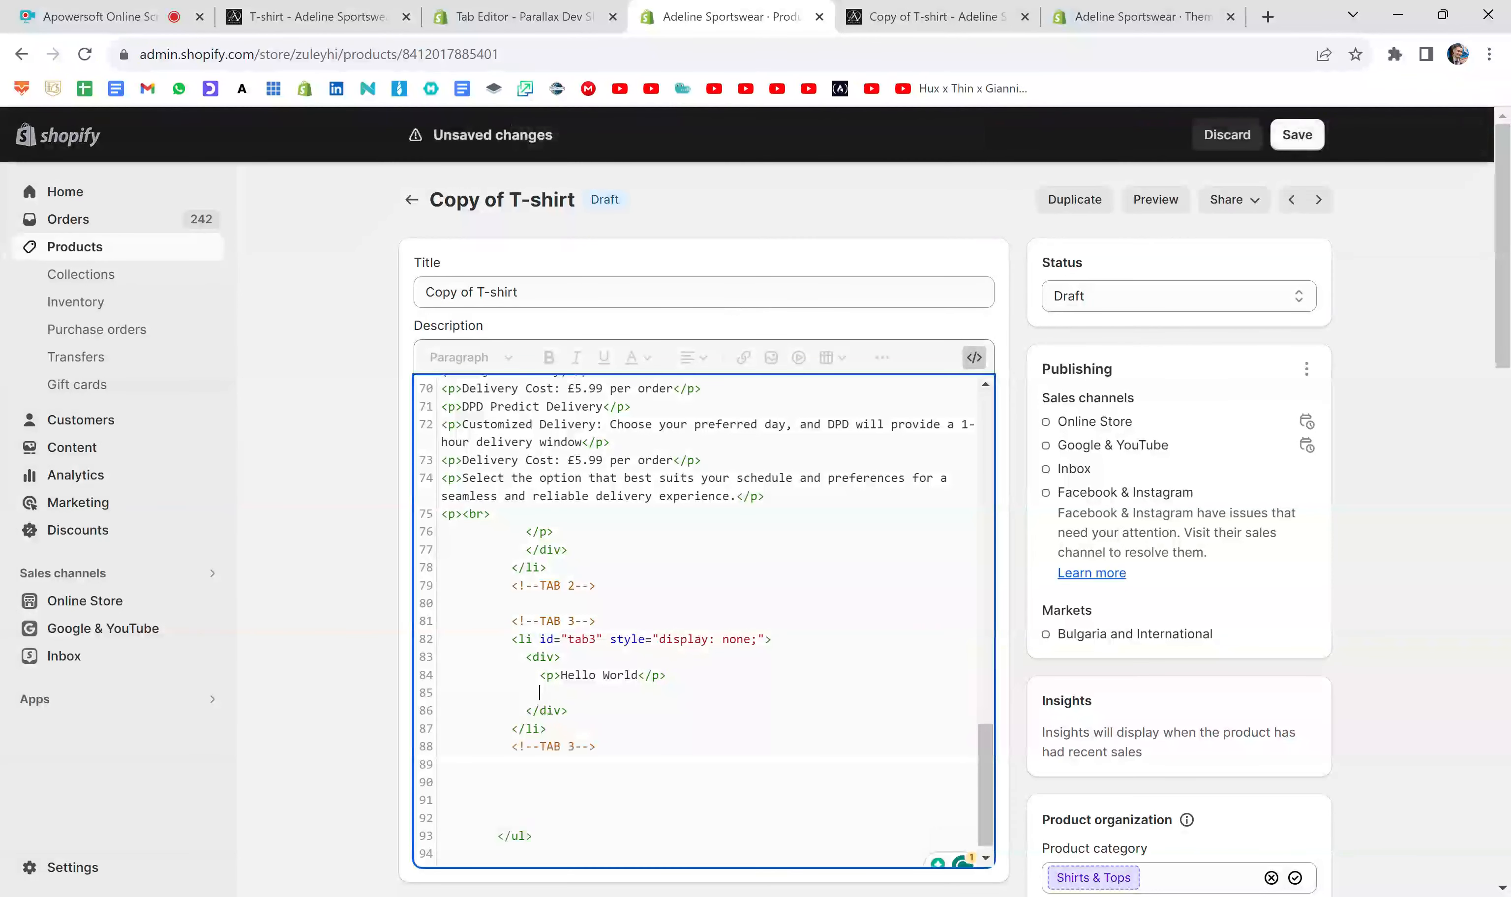
pyautogui.write('<p></')
pyautogui.write('p>')
pyautogui.write('Hello</p>')
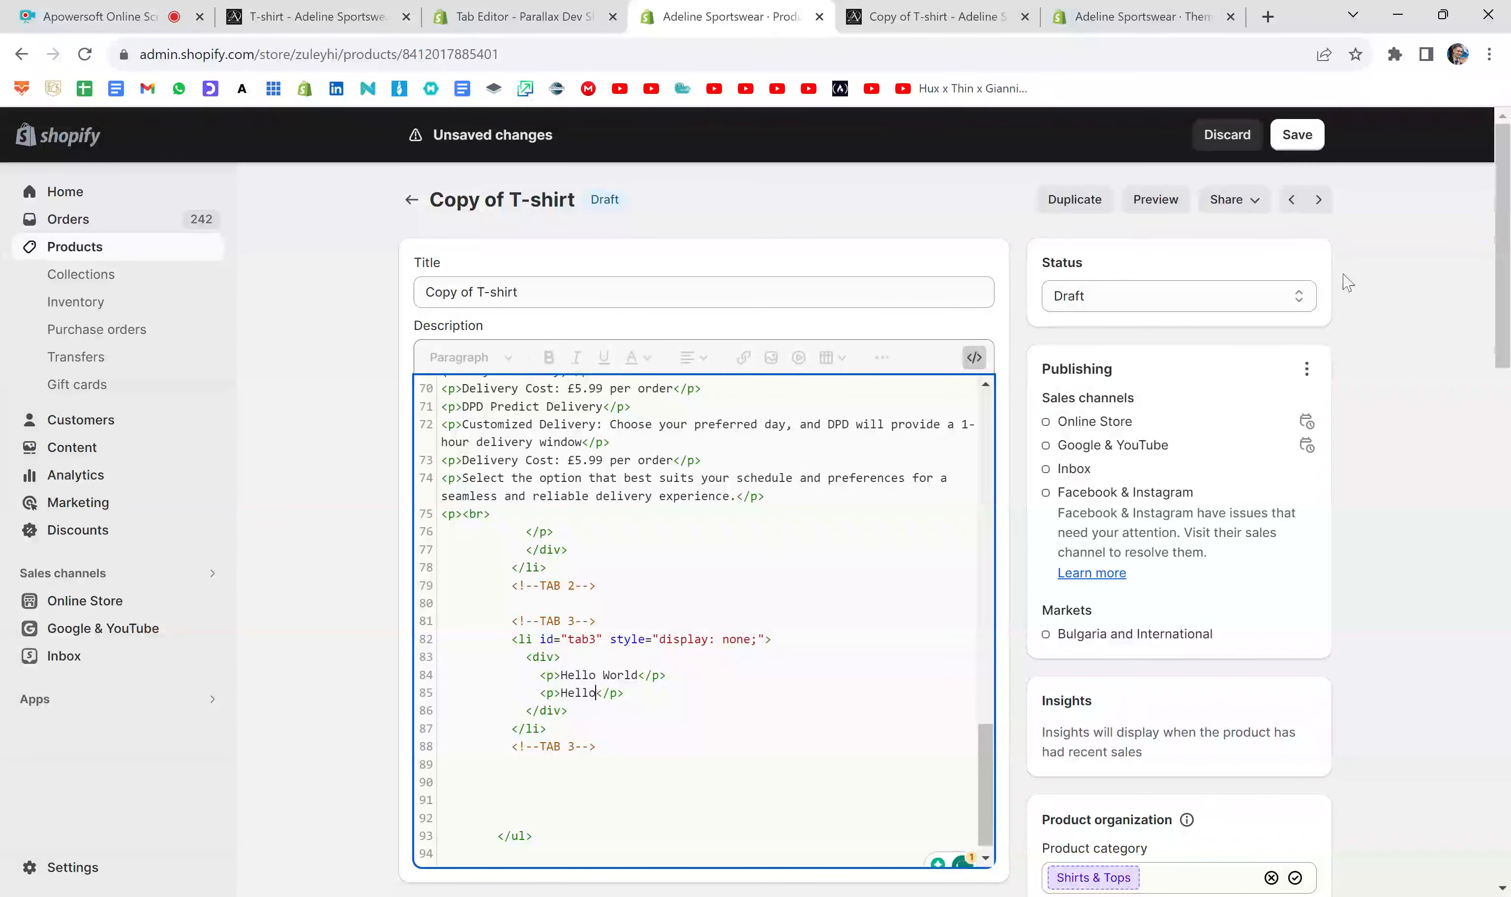
pyautogui.click(1319, 127)
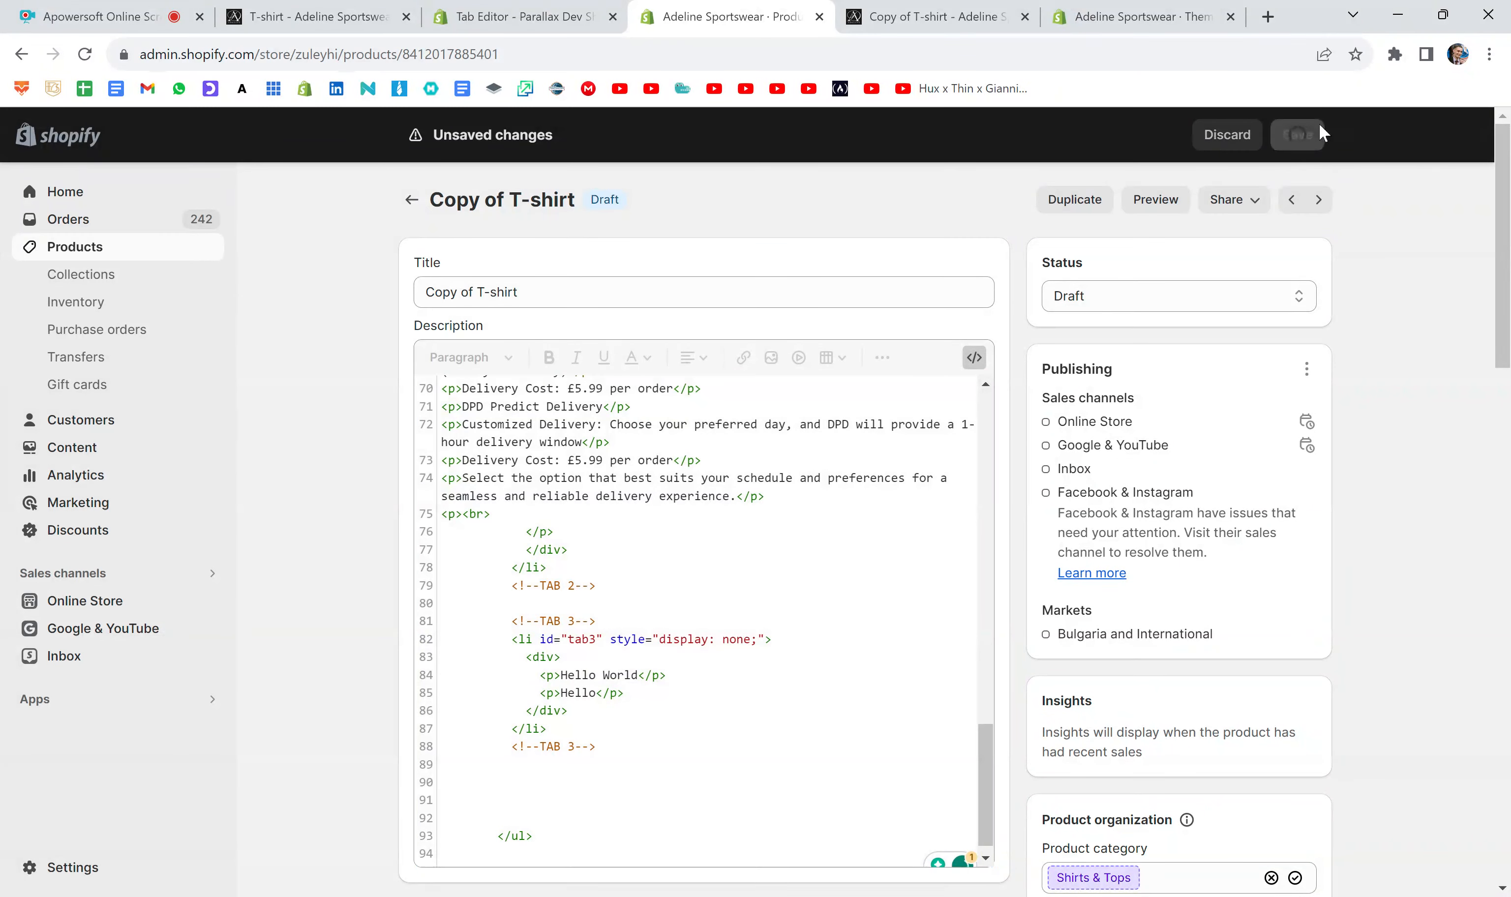
# - Replace the outdated preview with a fresh product preview and check the two lines of text under Tab 3
pyautogui.click(1024, 16)
pyautogui.click(1181, 209)
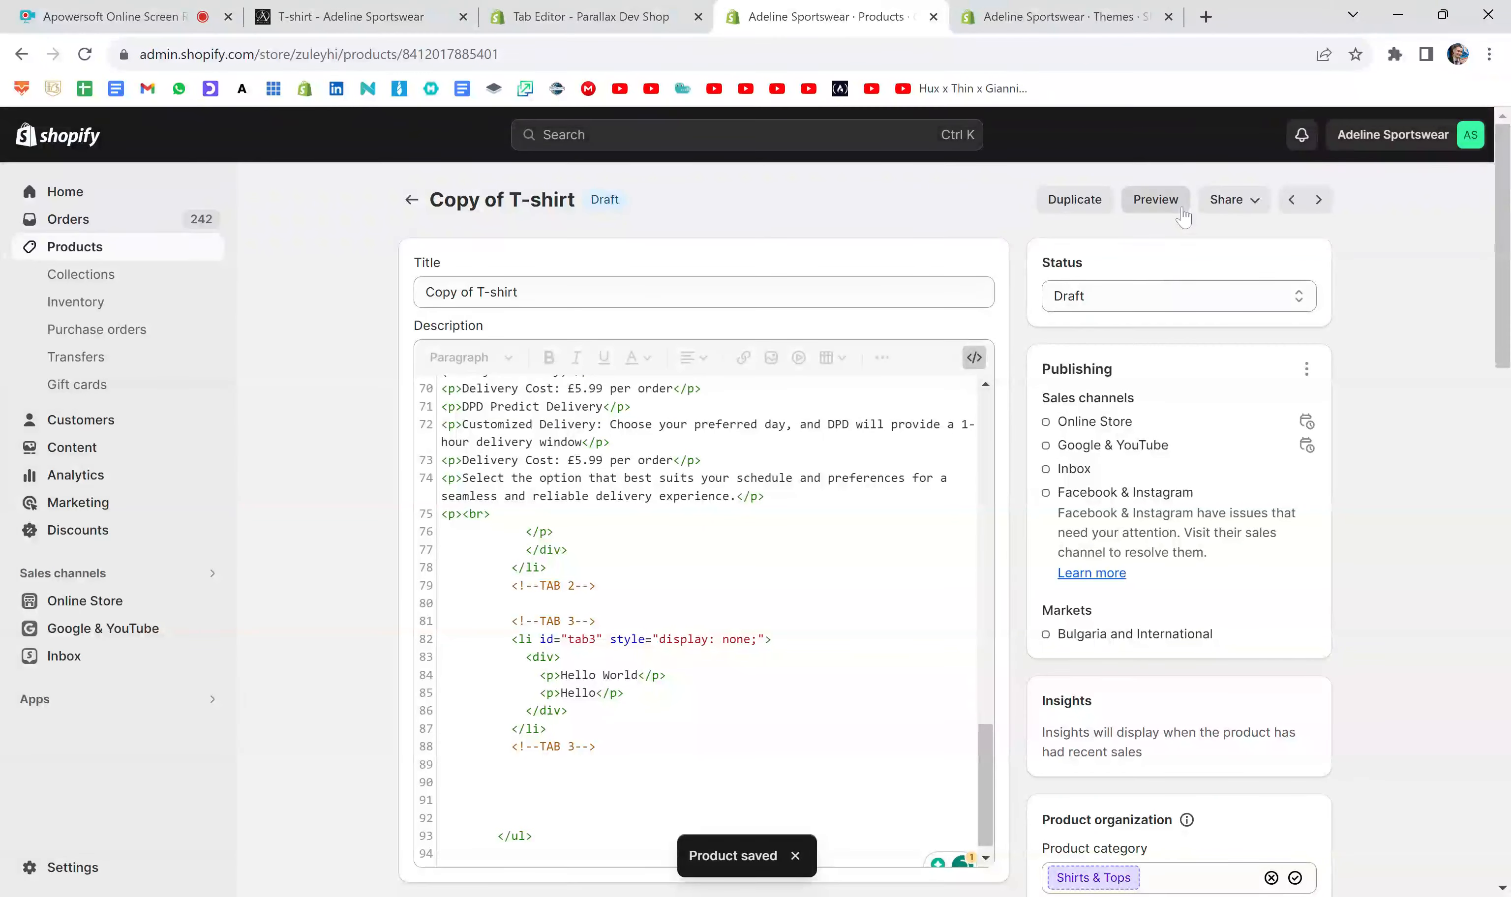
pyautogui.scroll(-4, 1160, 416)
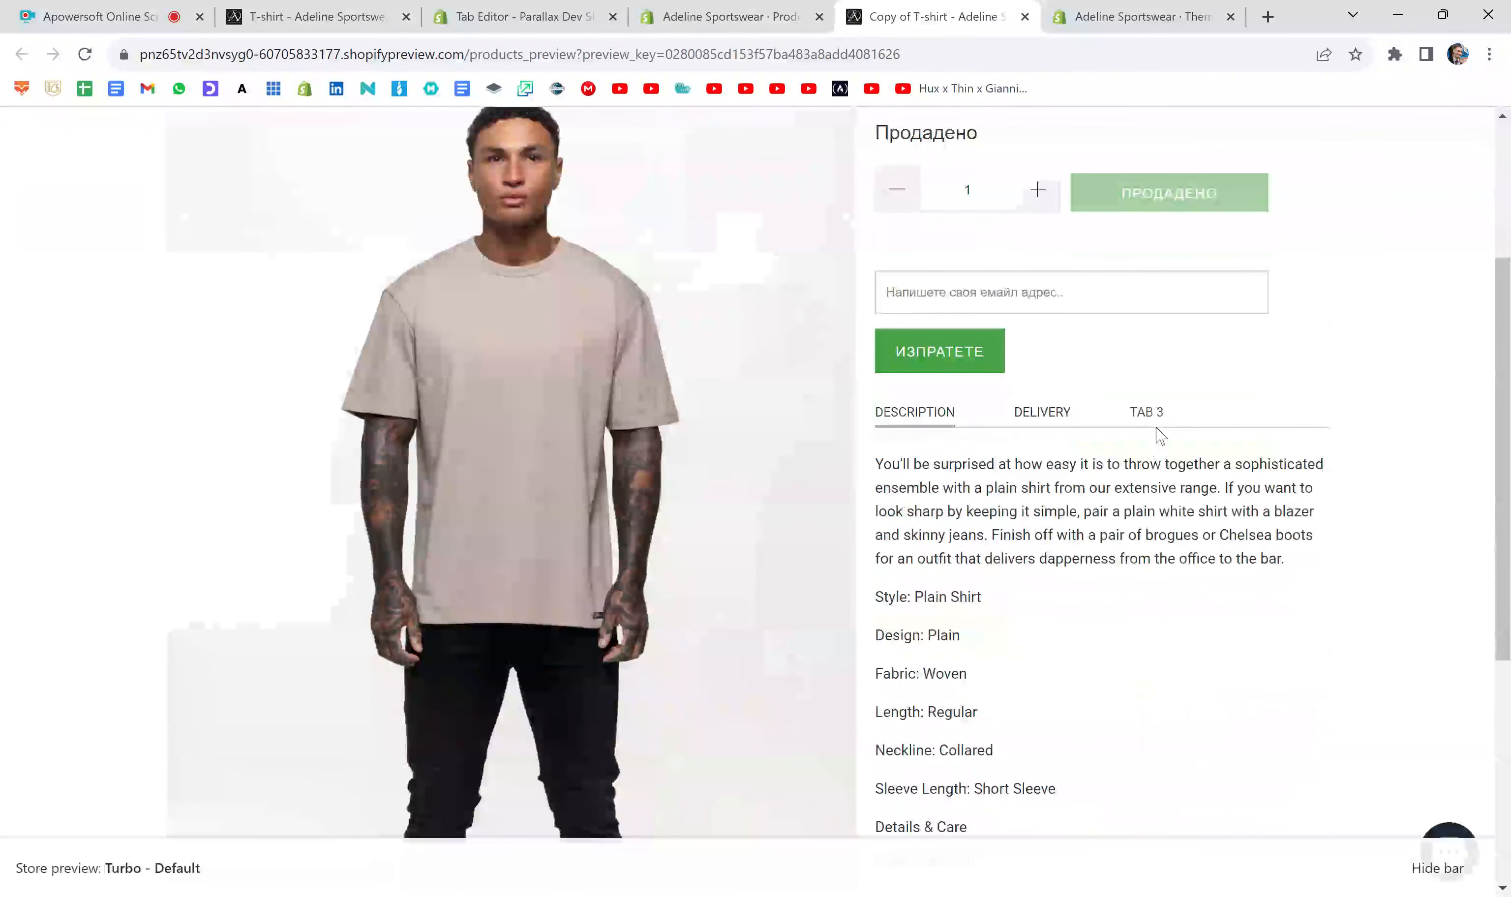
pyautogui.click(1155, 423)
pyautogui.scroll(-1, 1141, 429)
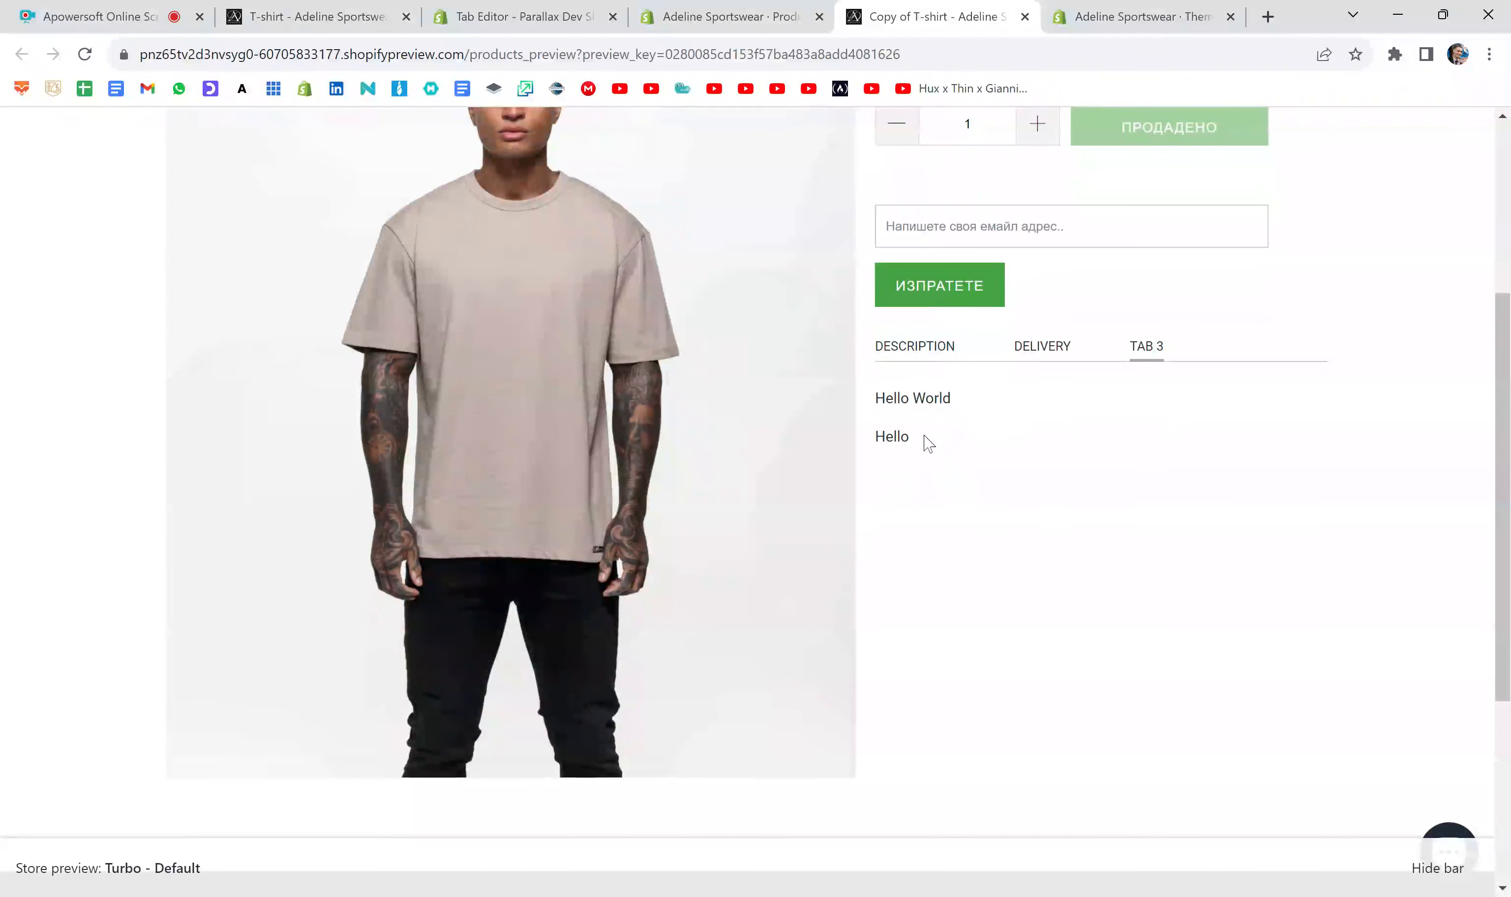
pyautogui.moveTo(914, 437); pyautogui.dragTo(885, 436)
pyautogui.hotkey('ctrl', 'a')
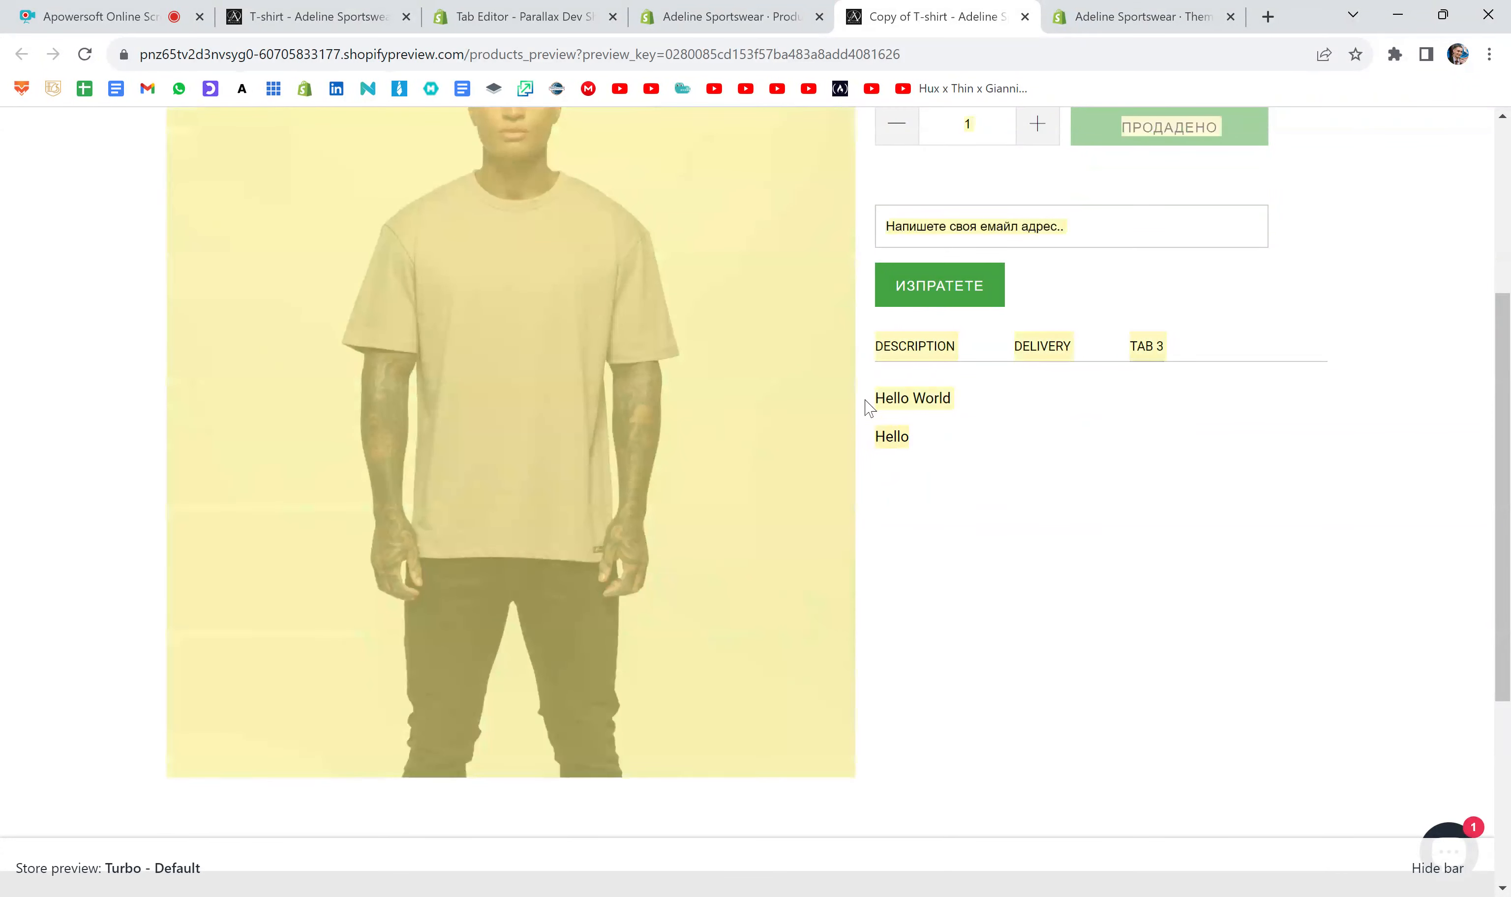
pyautogui.click(927, 450)
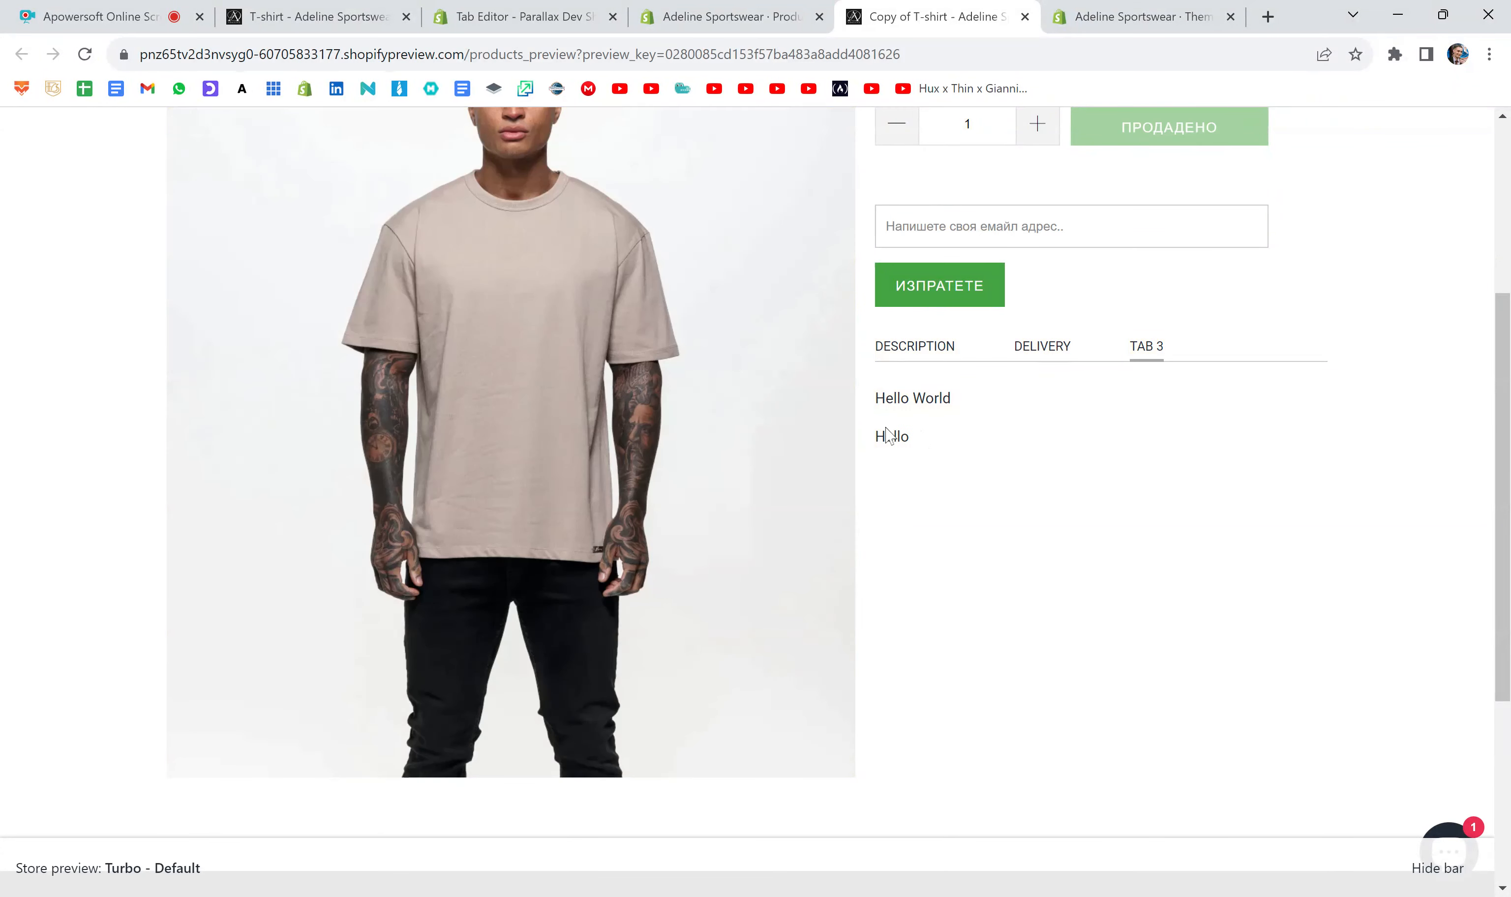
# - Back in the product editor, add four copies of the <p>Hello</p> line below the existing one in the tab3 div and save
pyautogui.click(791, 13)
pyautogui.scroll(-1, 704, 619)
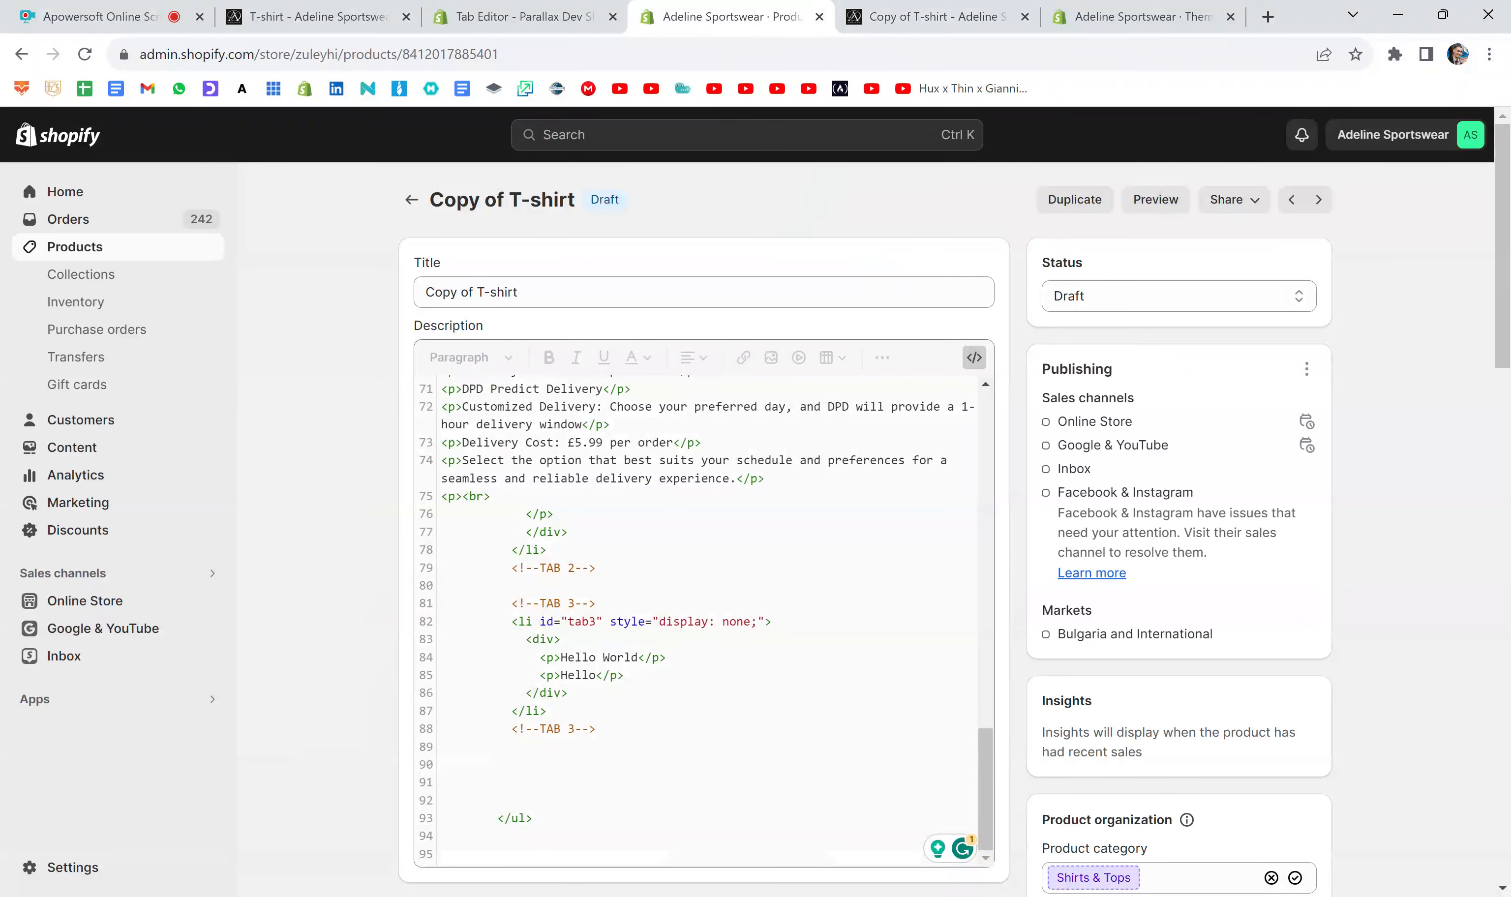
pyautogui.moveTo(625, 674); pyautogui.dragTo(540, 675)
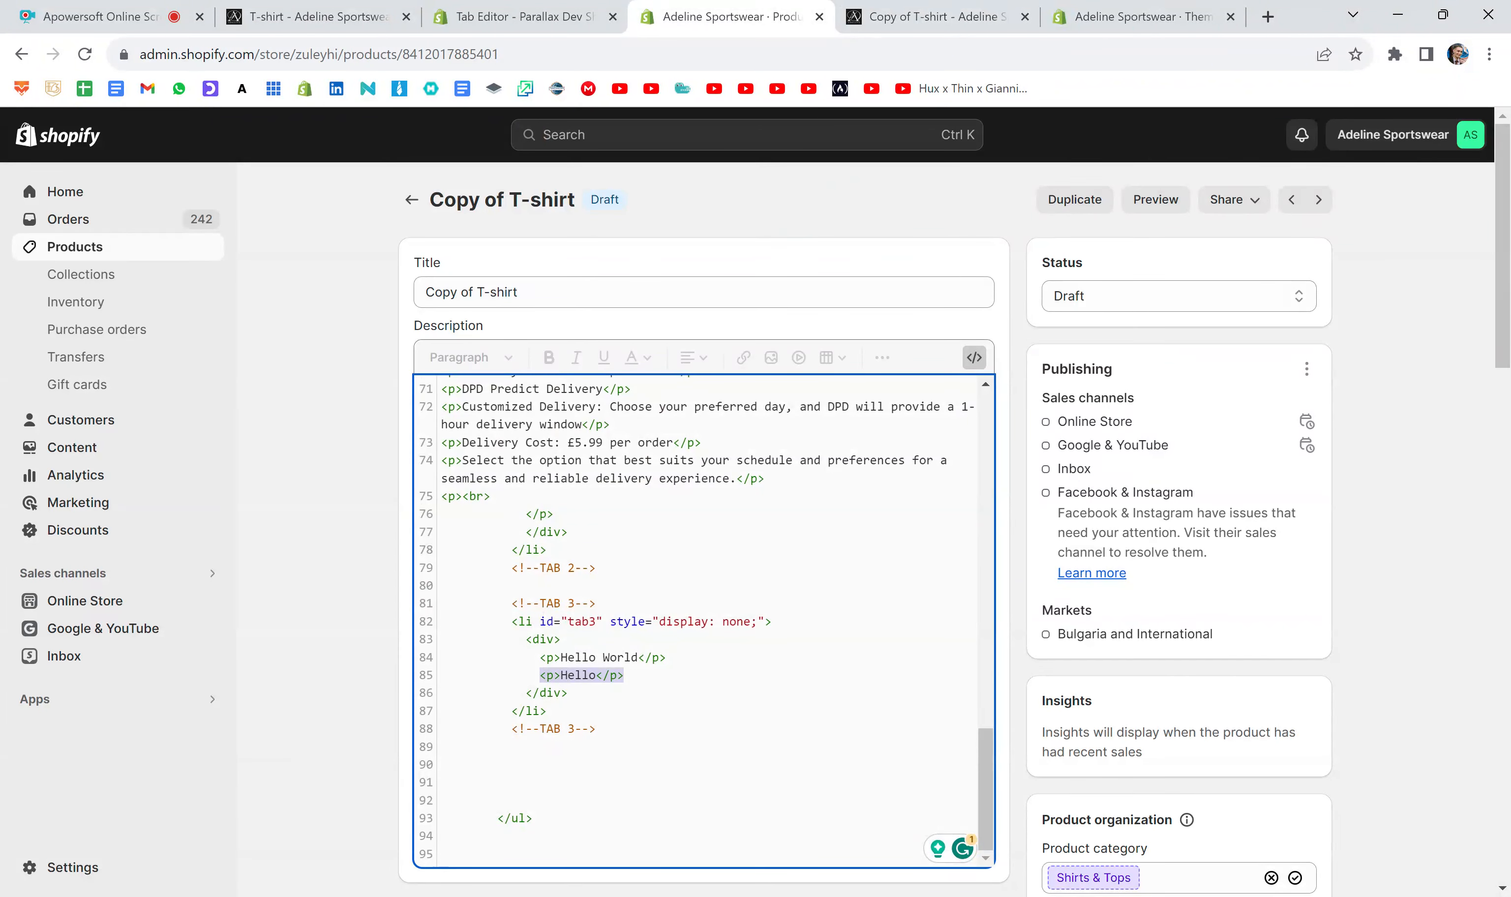
pyautogui.hotkey('ctrl', 'c')
pyautogui.press('End')
pyautogui.press('Return')
pyautogui.hotkey('ctrl', 'v')
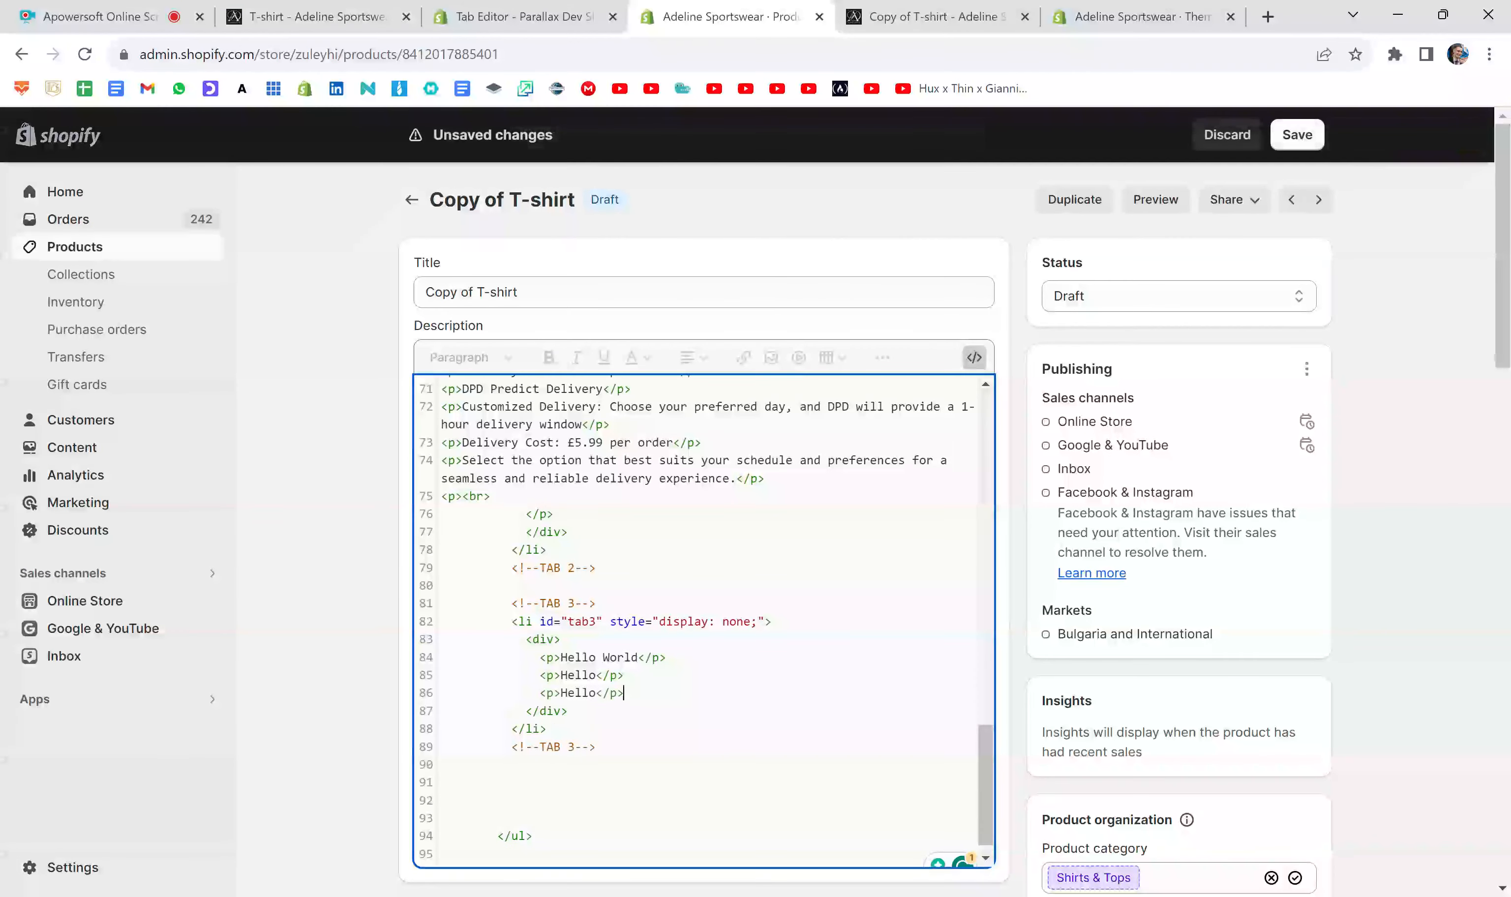
pyautogui.press('Return')
pyautogui.hotkey('ctrl', 'v')
pyautogui.press('Return')
pyautogui.hotkey('ctrl', 'v')
pyautogui.press('Return')
pyautogui.hotkey('ctrl', 'v')
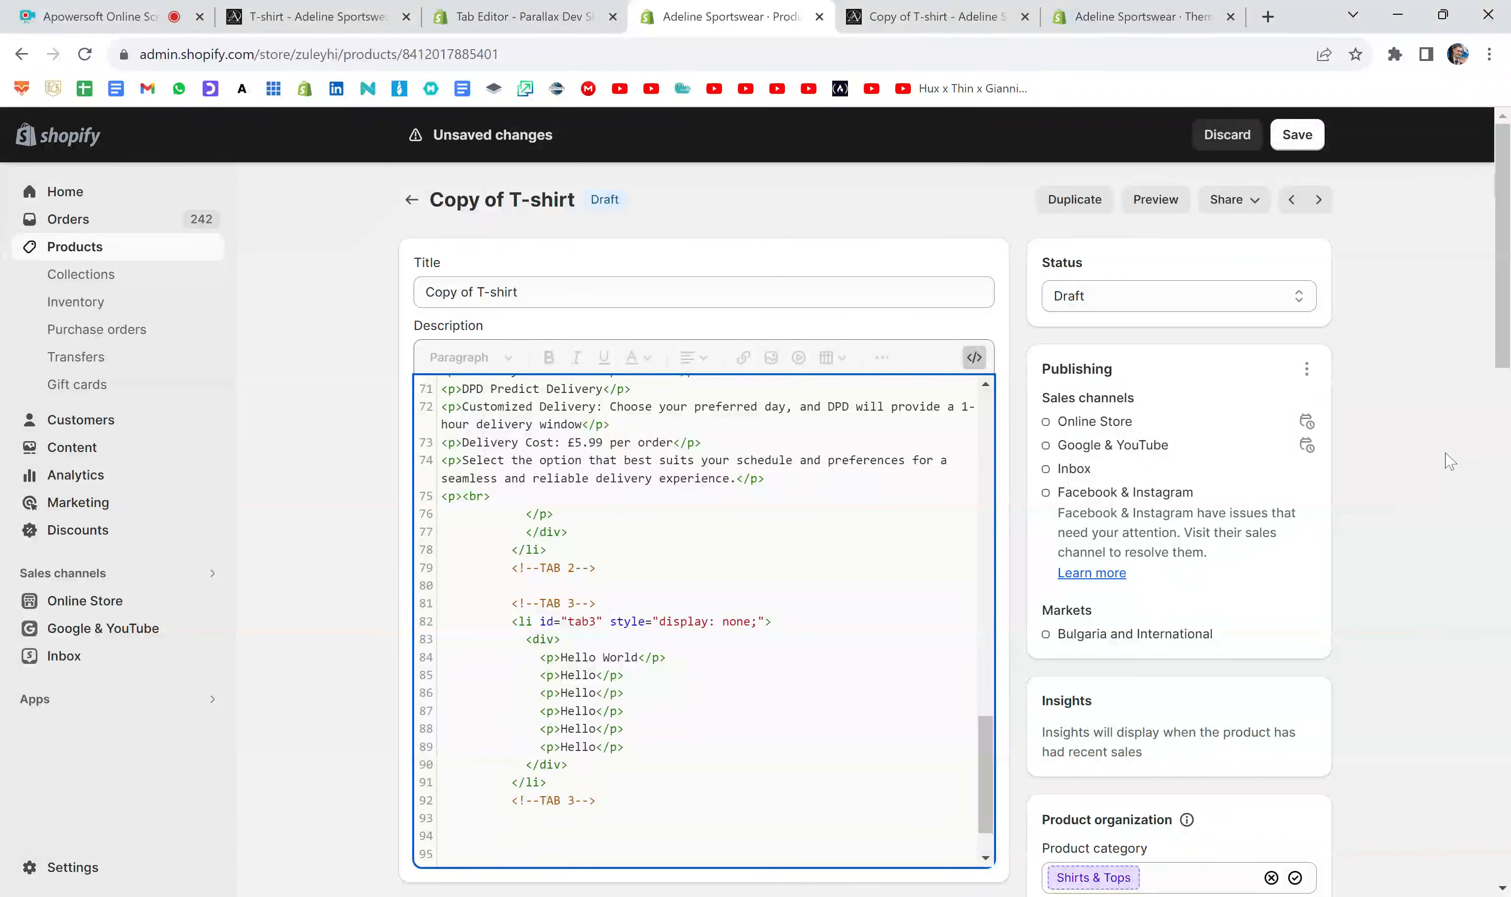
pyautogui.click(1297, 135)
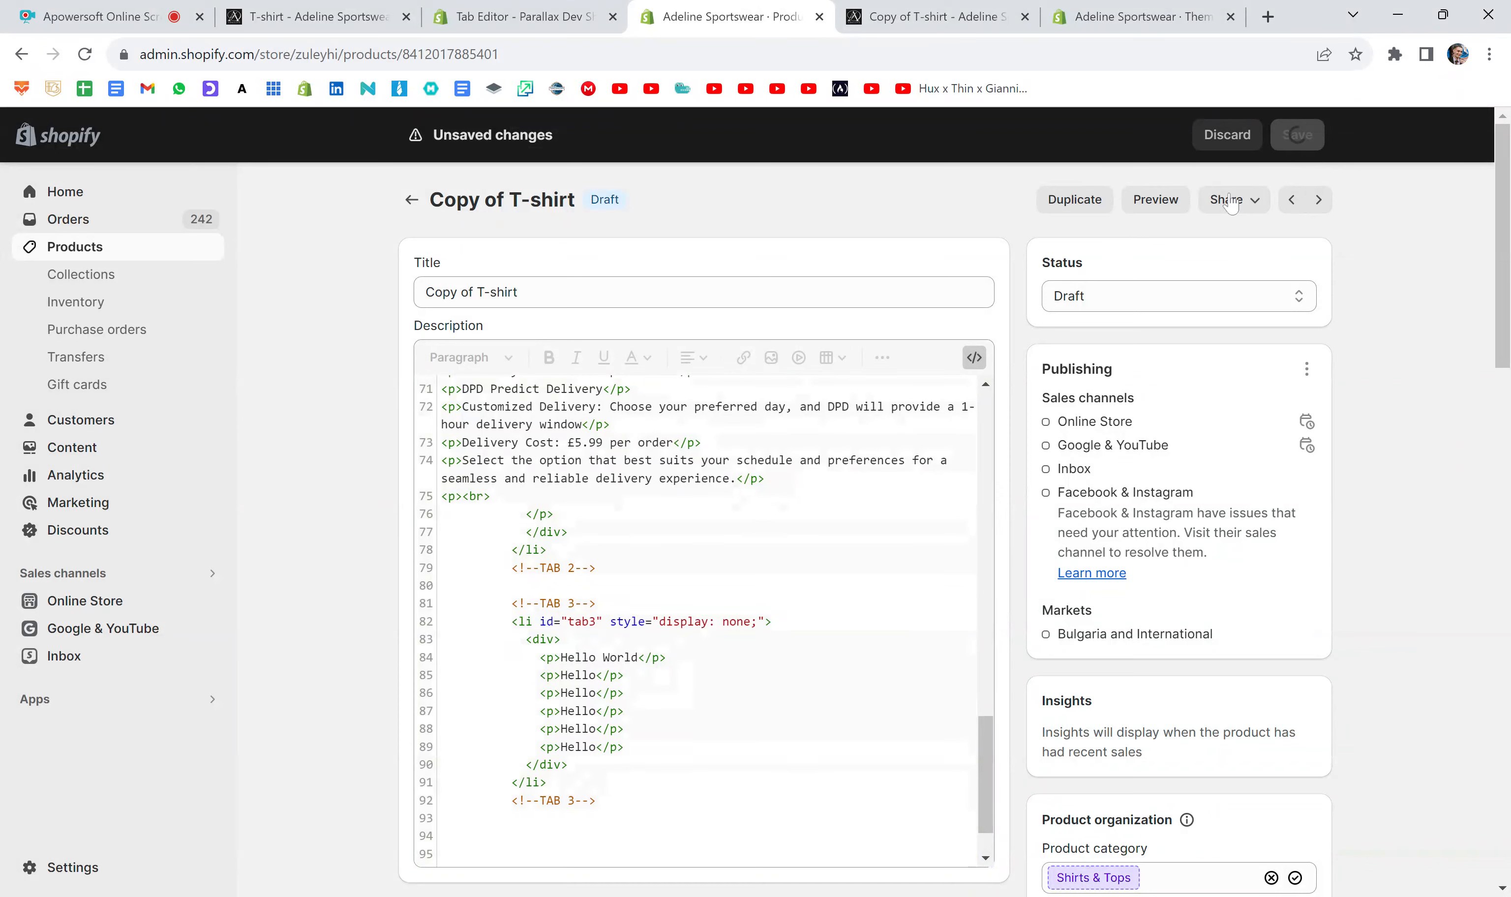
# - Open a new product preview, close the outdated one, and check the repeated Hello lines under Tab 3
pyautogui.click(1162, 202)
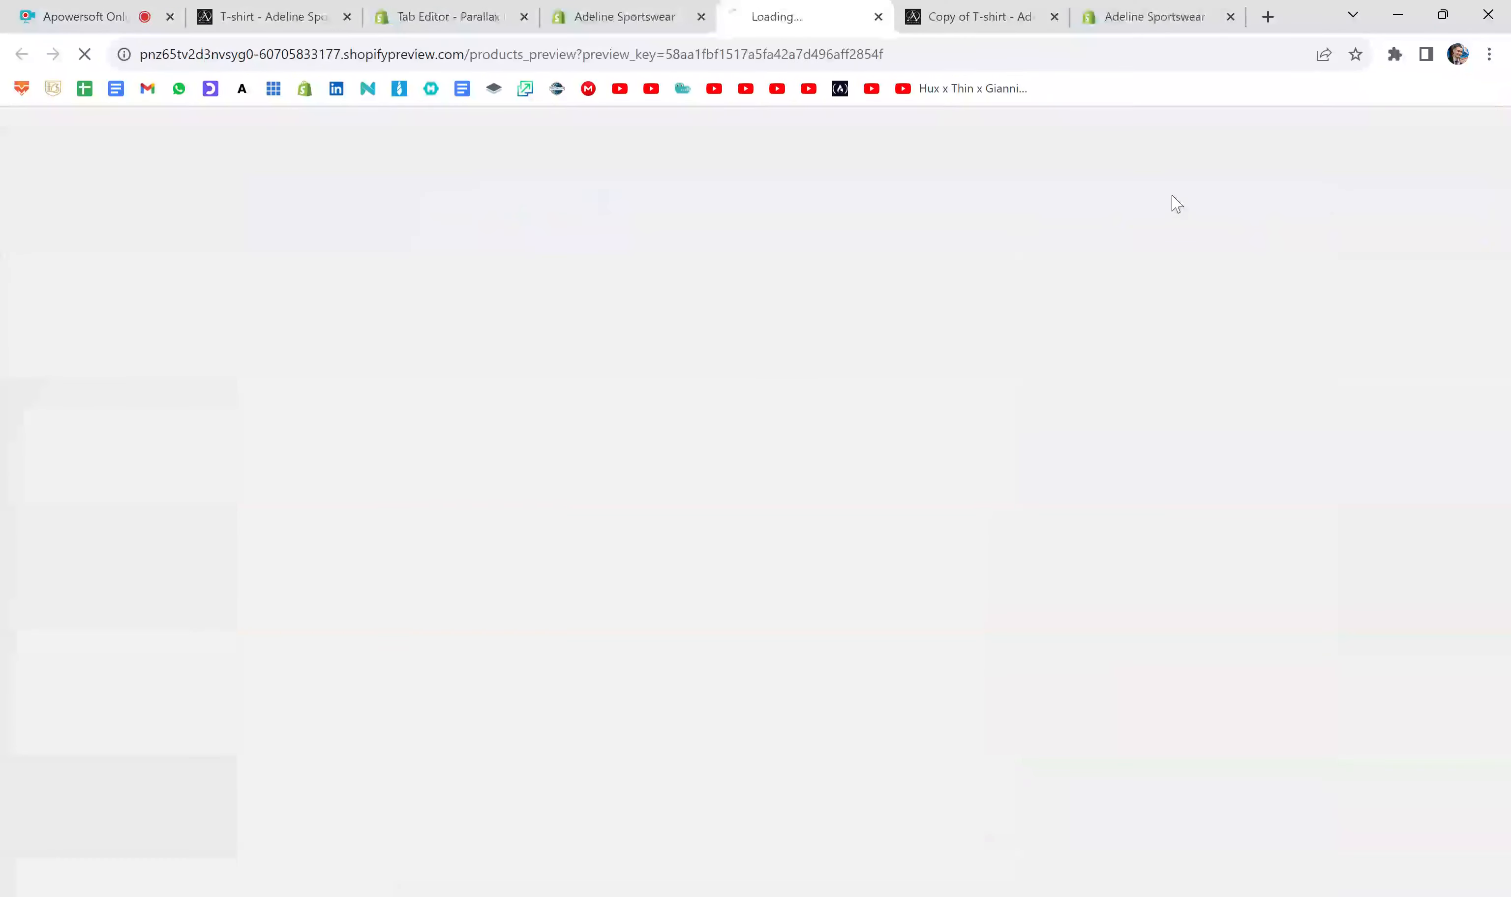
pyautogui.click(1054, 16)
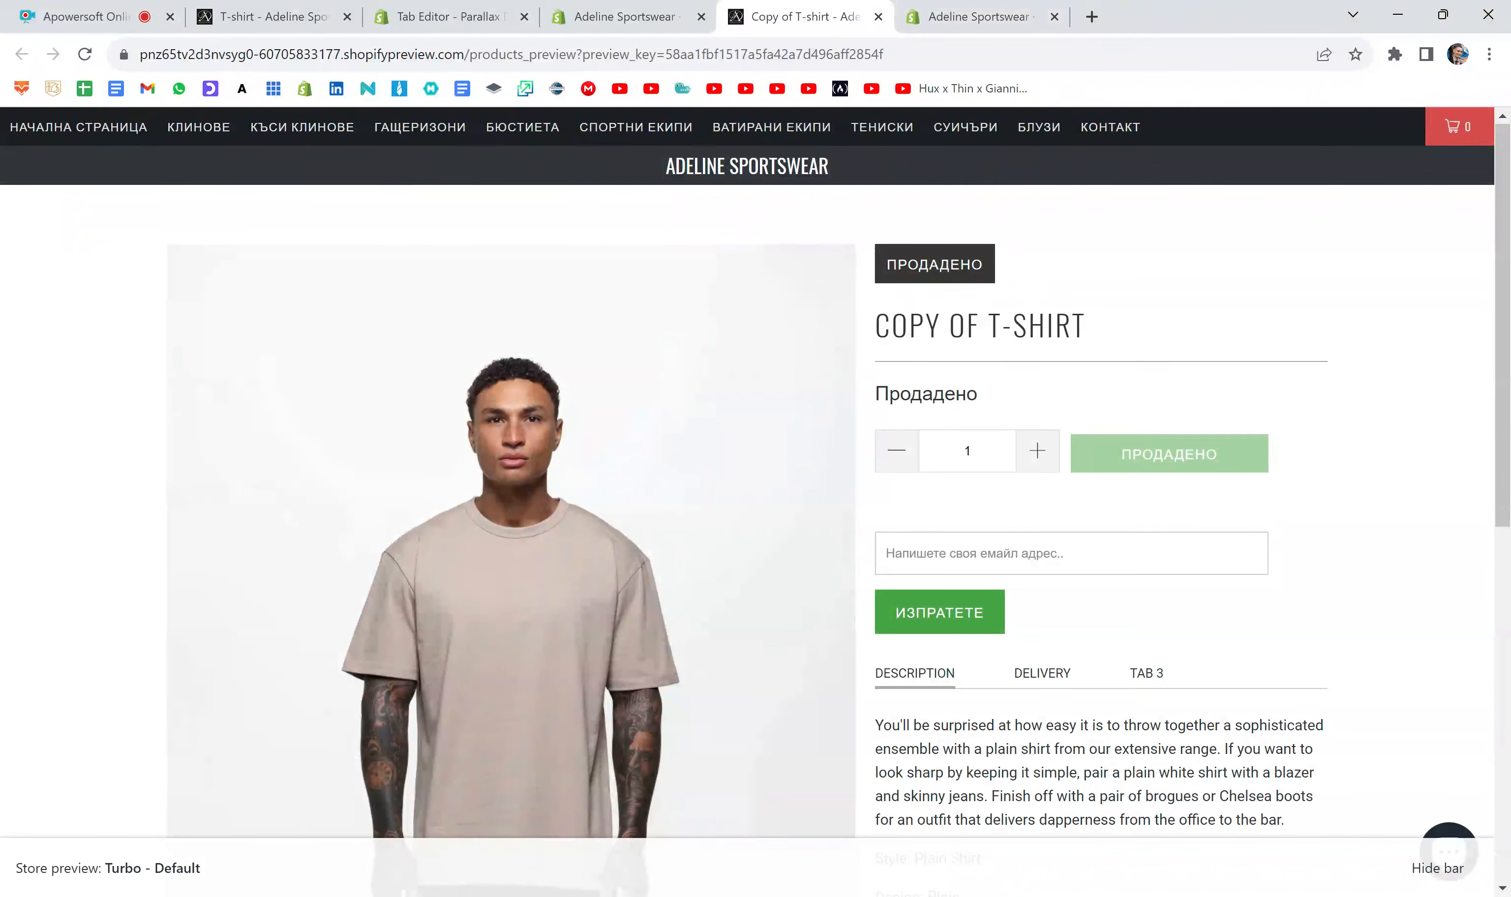
pyautogui.scroll(-5, 1148, 349)
pyautogui.click(1148, 348)
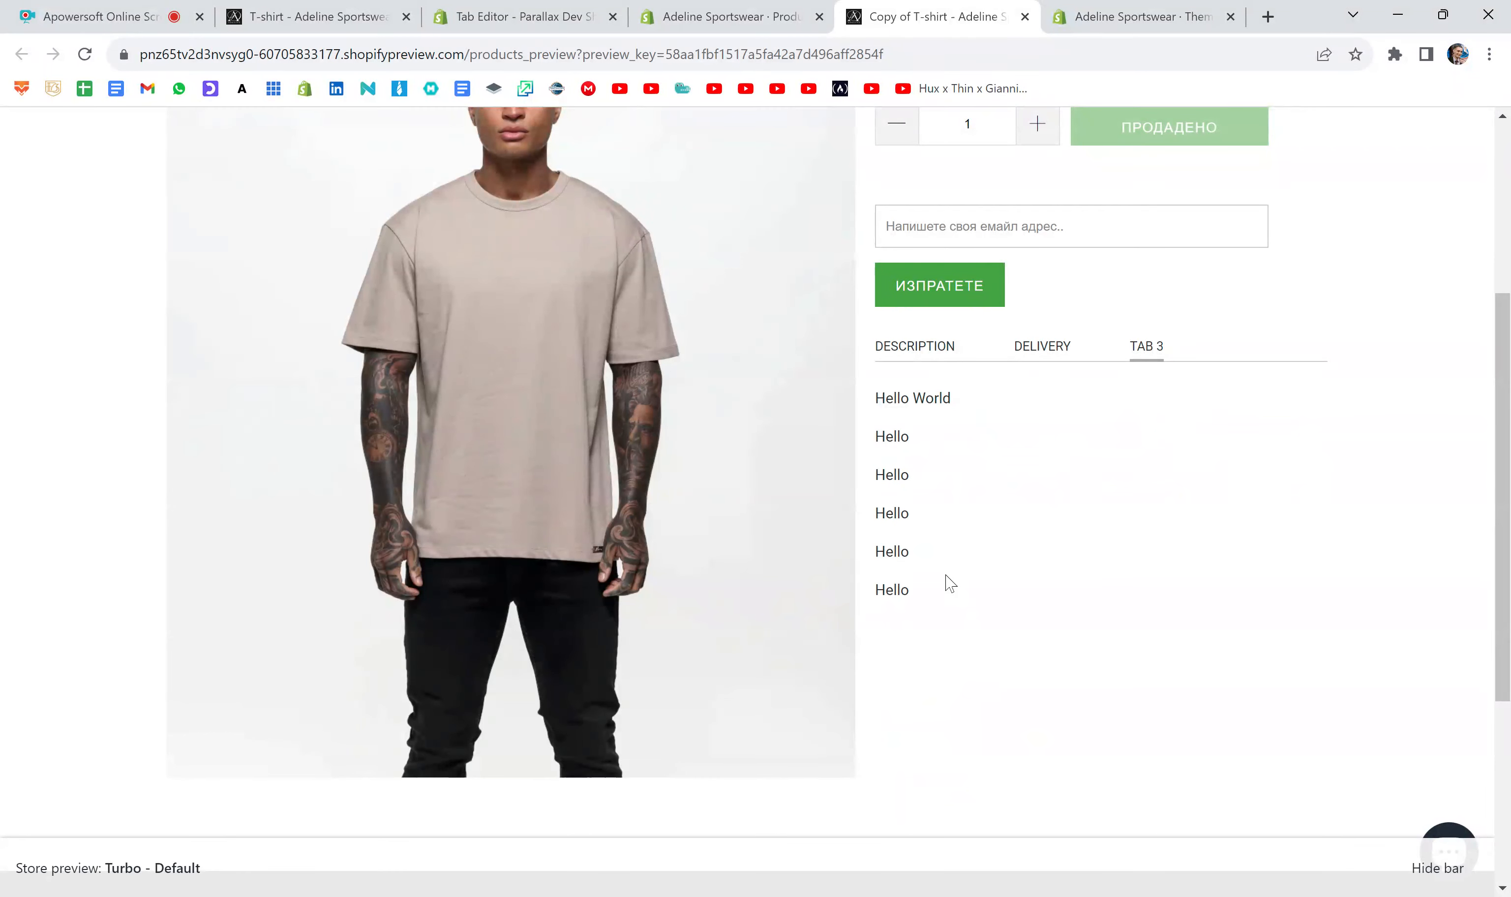
pyautogui.moveTo(949, 582); pyautogui.dragTo(874, 396)
pyautogui.click(979, 458)
# - In the product editor, add a paragraph after the last Hello line containing the copied "You'll be surprised at how easy it is" text, and save
pyautogui.click(707, 7)
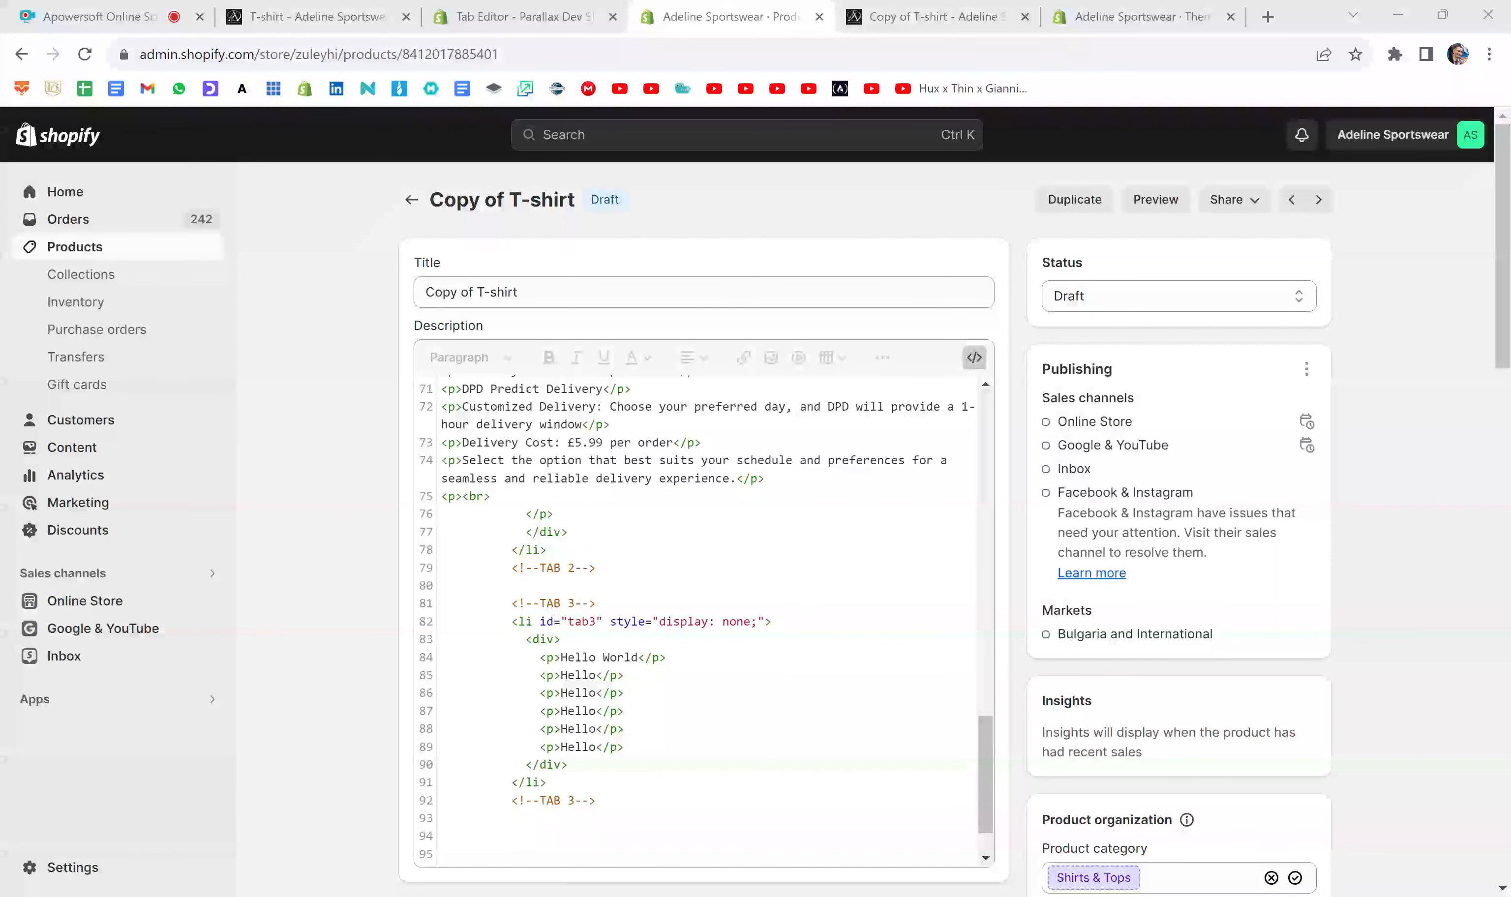
pyautogui.click(624, 675)
pyautogui.click(625, 747)
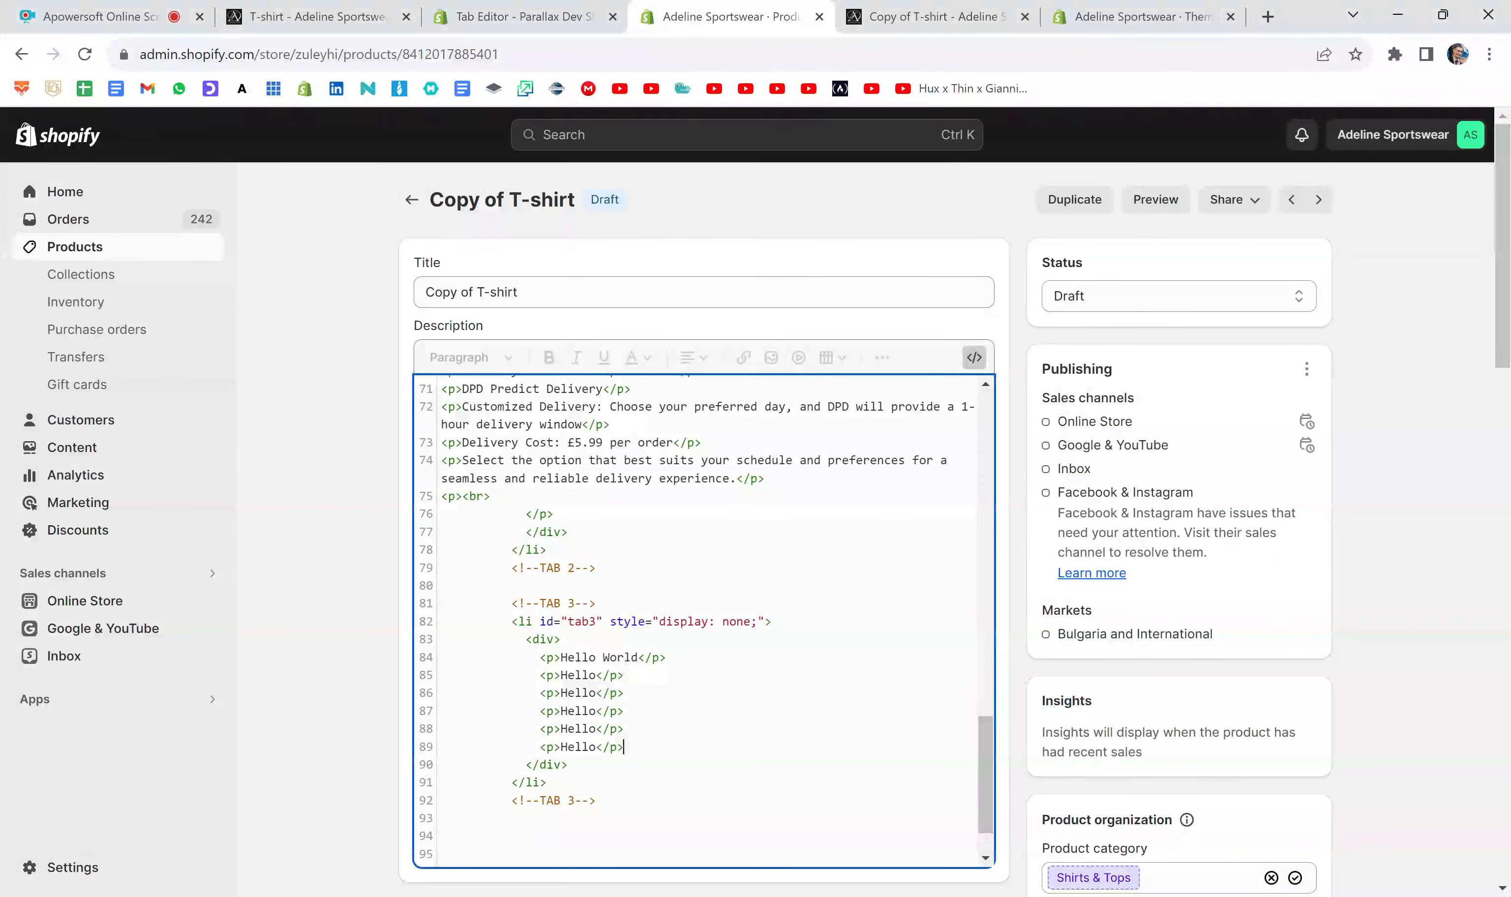
pyautogui.press('Return')
pyautogui.write('<p>')
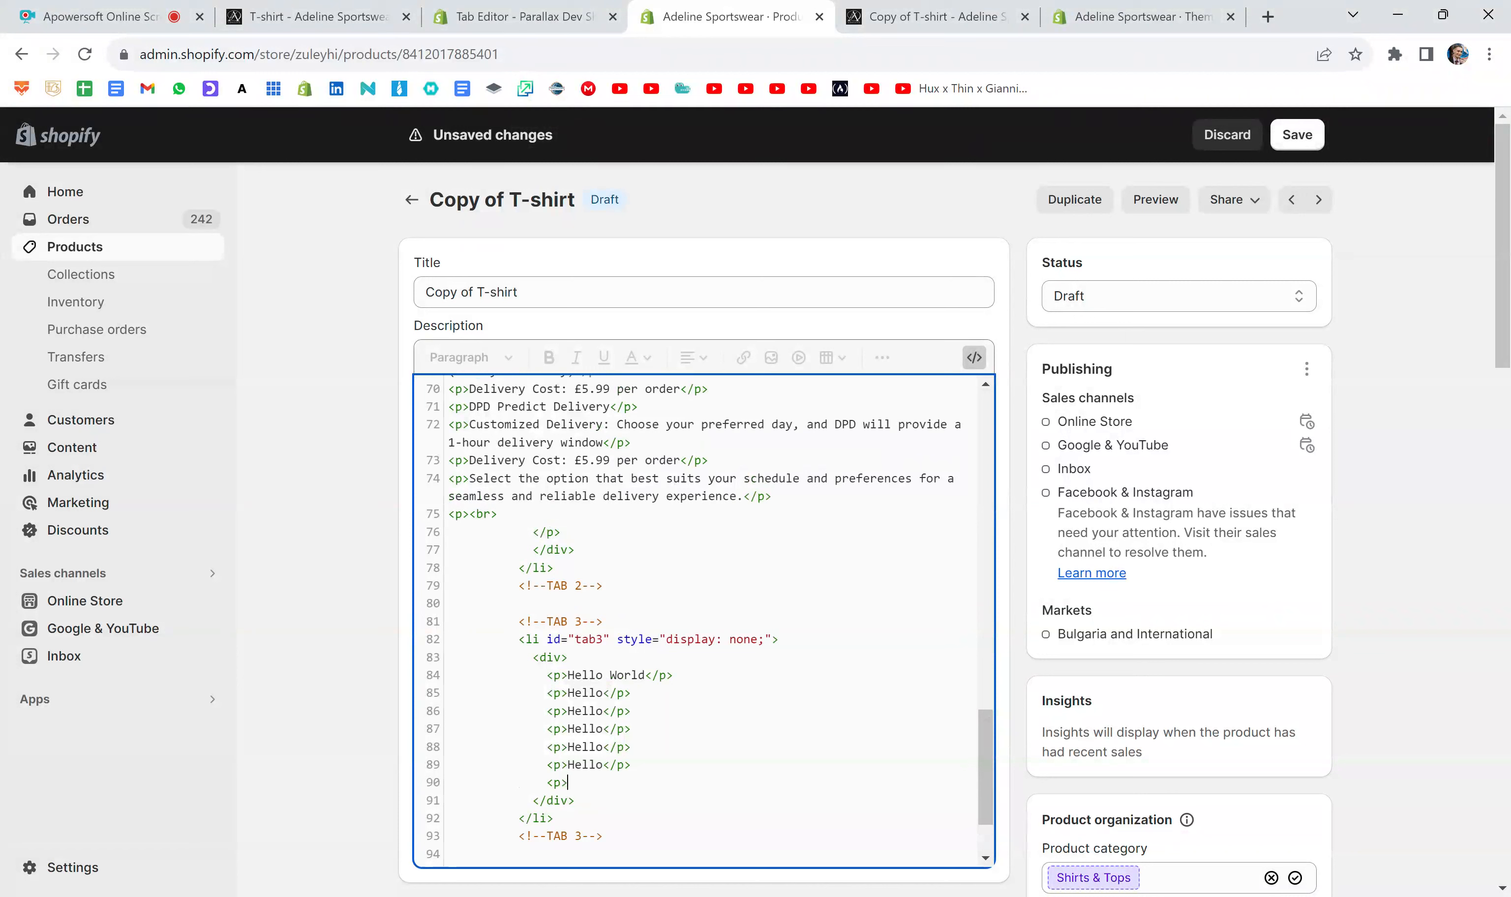
pyautogui.write('</p>')
pyautogui.hotkey('ctrl', 'v')
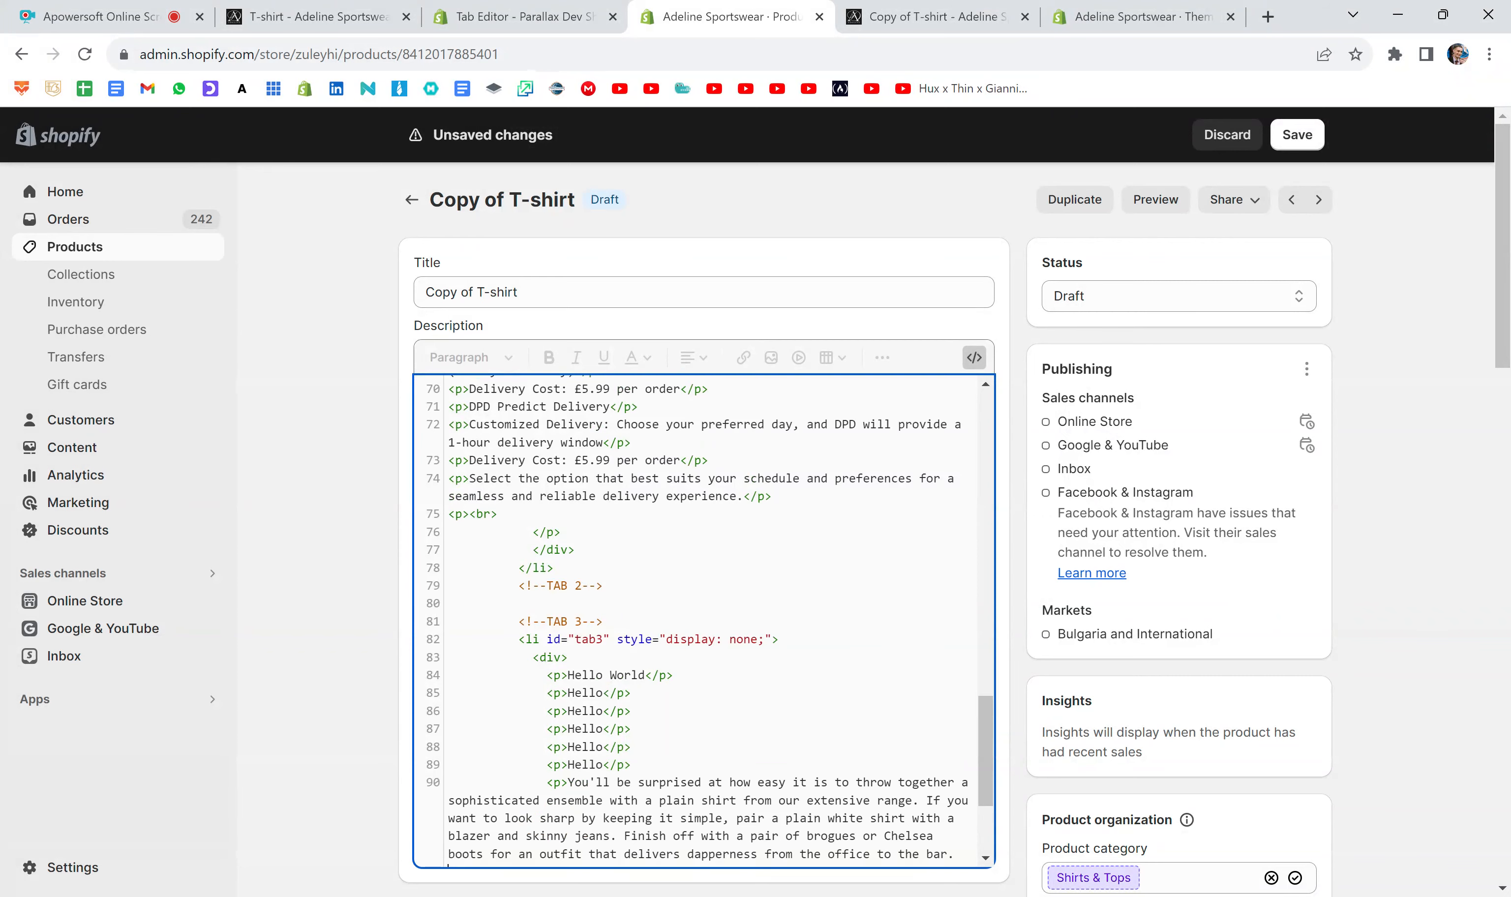
pyautogui.scroll(-3, 704, 620)
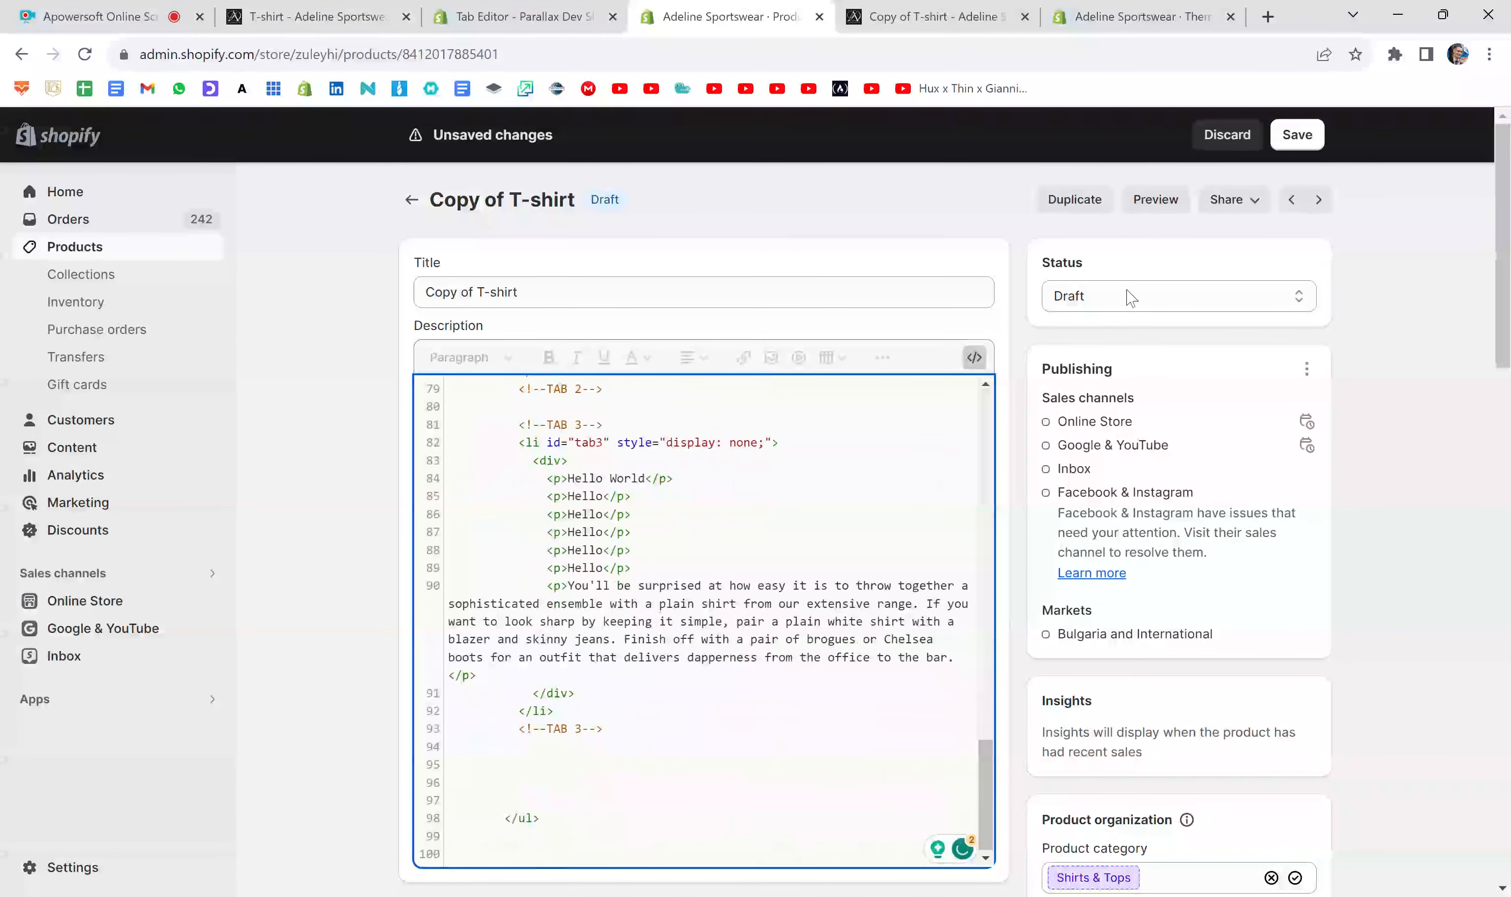
pyautogui.click(1307, 133)
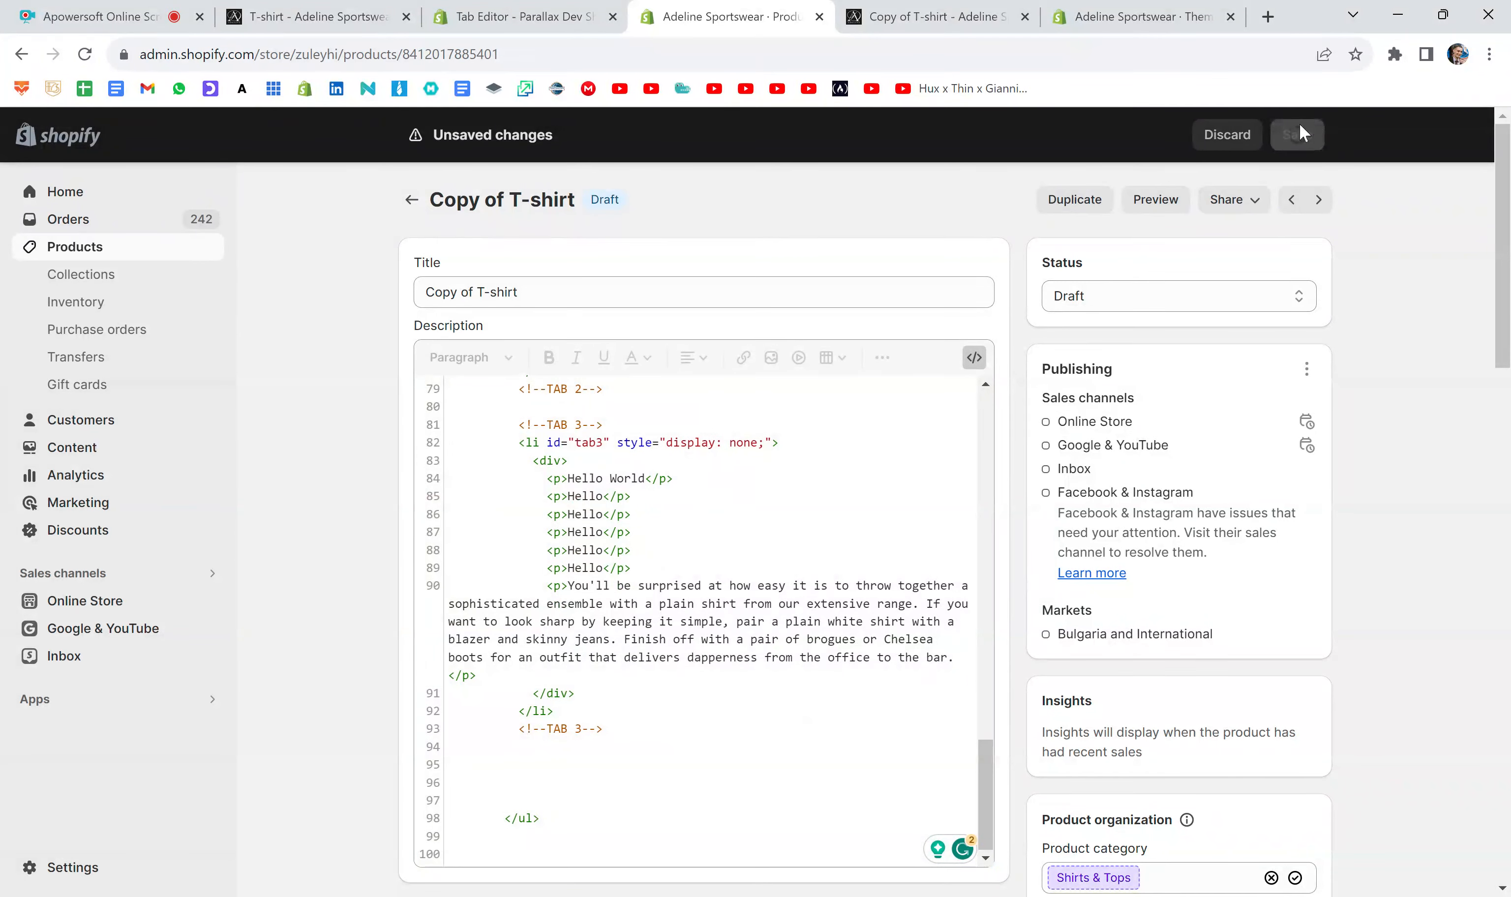
# - Replace the outdated preview with a new one and check the long paragraph and Hello lines under Tab 3
pyautogui.click(1025, 17)
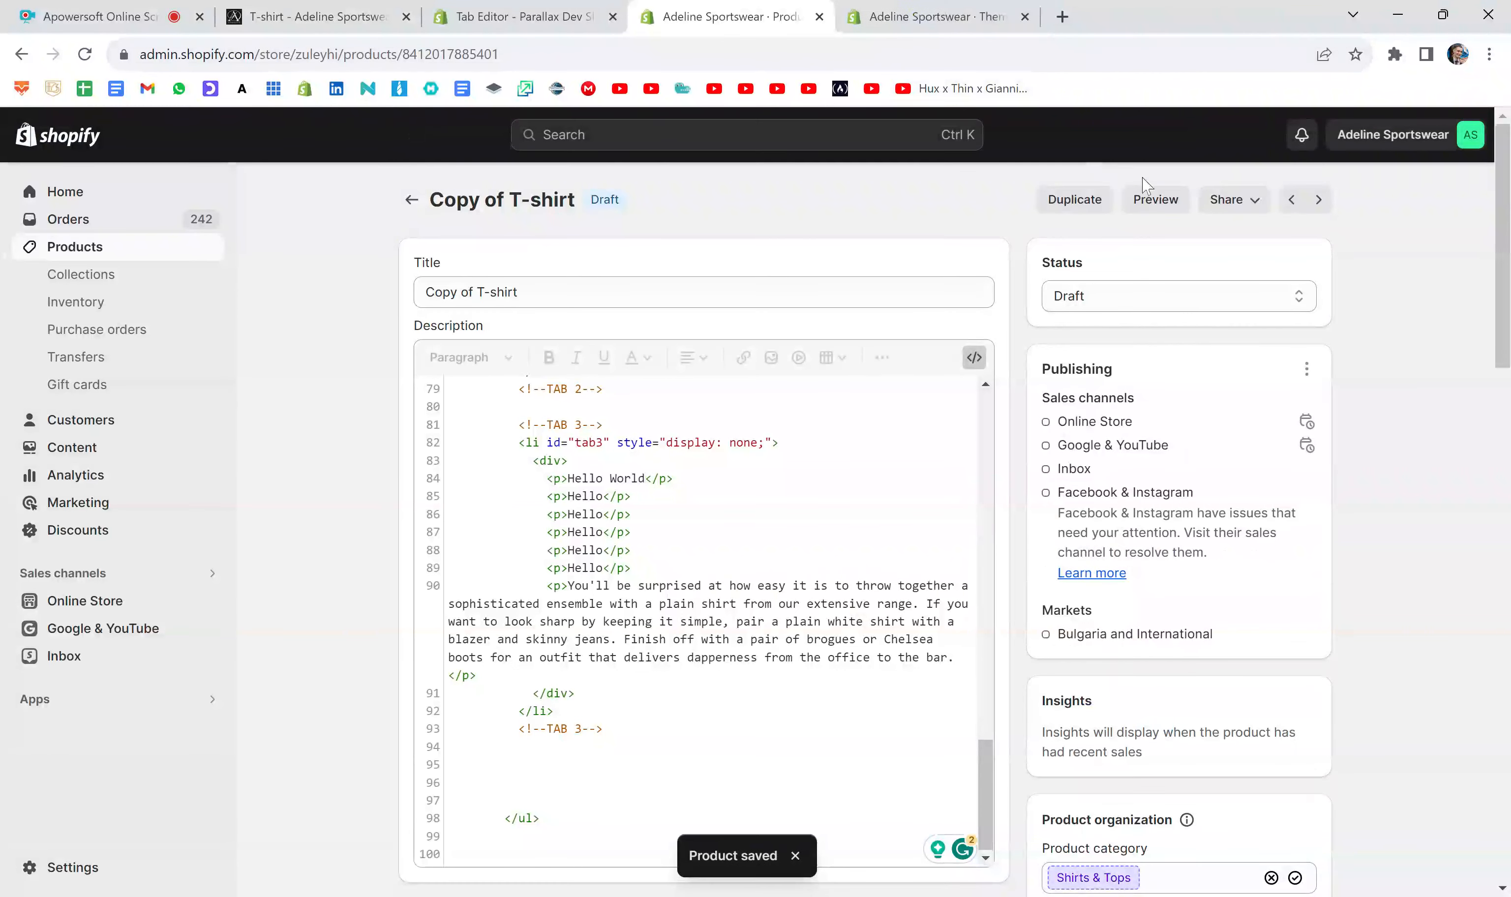
pyautogui.click(1156, 195)
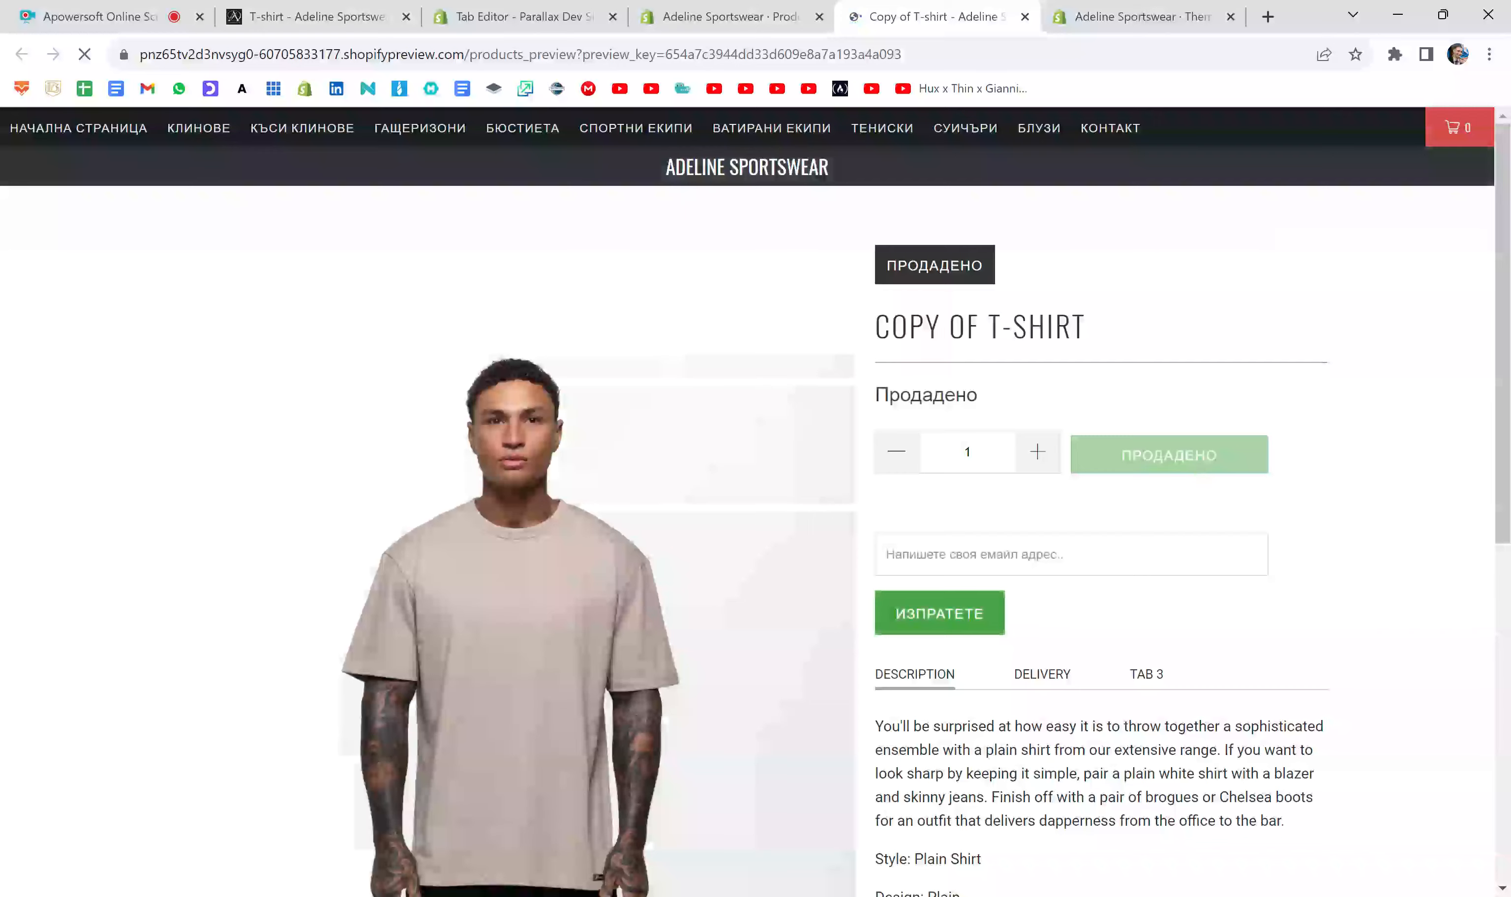
pyautogui.scroll(-5, 1199, 472)
pyautogui.click(1149, 347)
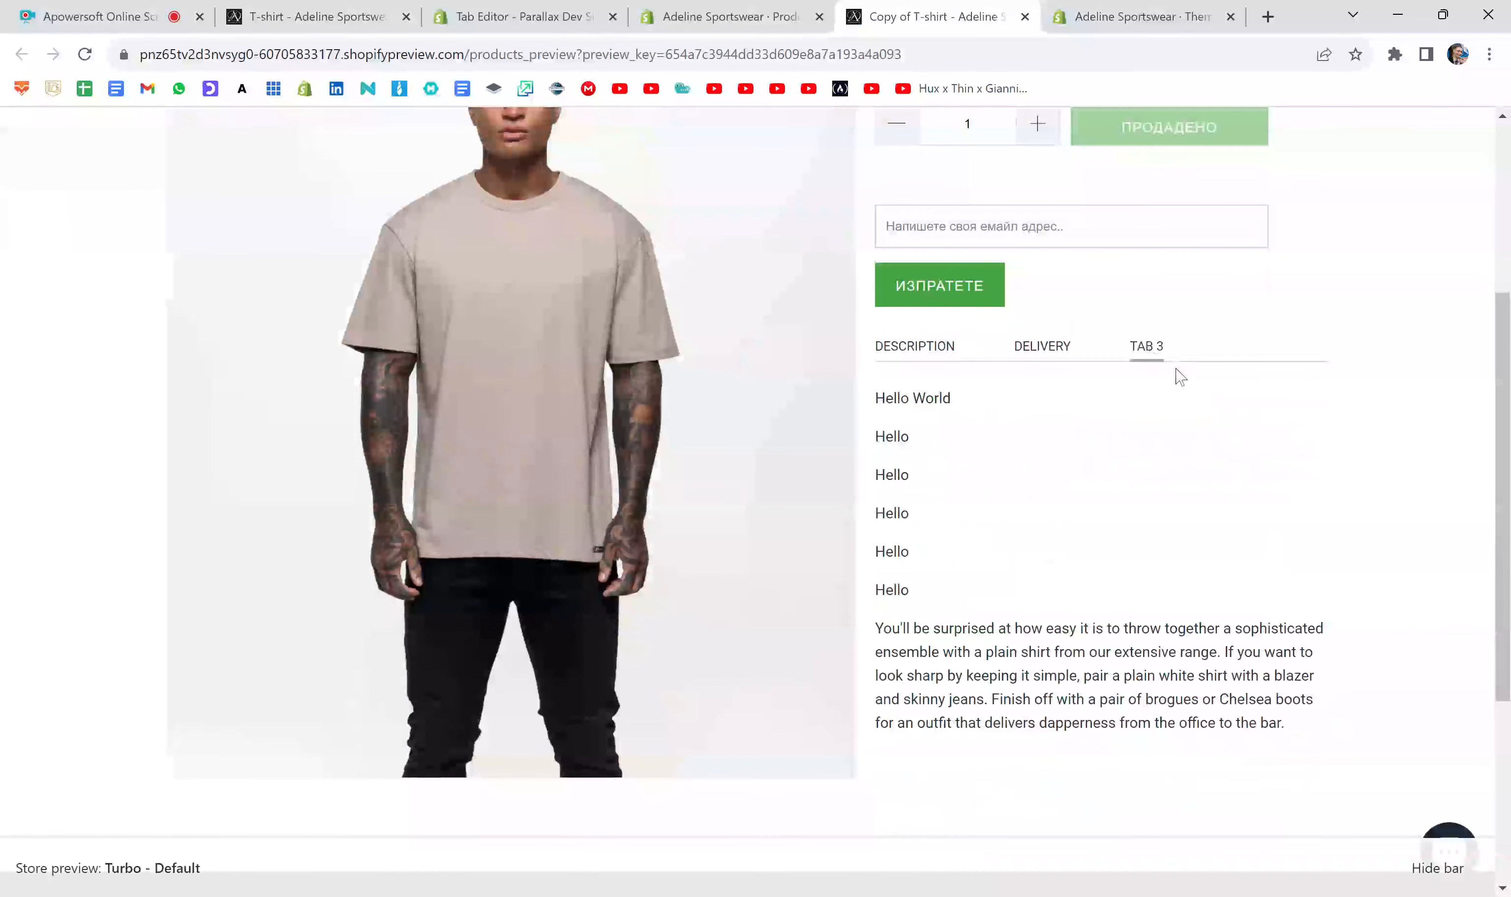
pyautogui.scroll(-2, 1166, 386)
pyautogui.moveTo(875, 505); pyautogui.dragTo(1312, 598)
pyautogui.click(1311, 596)
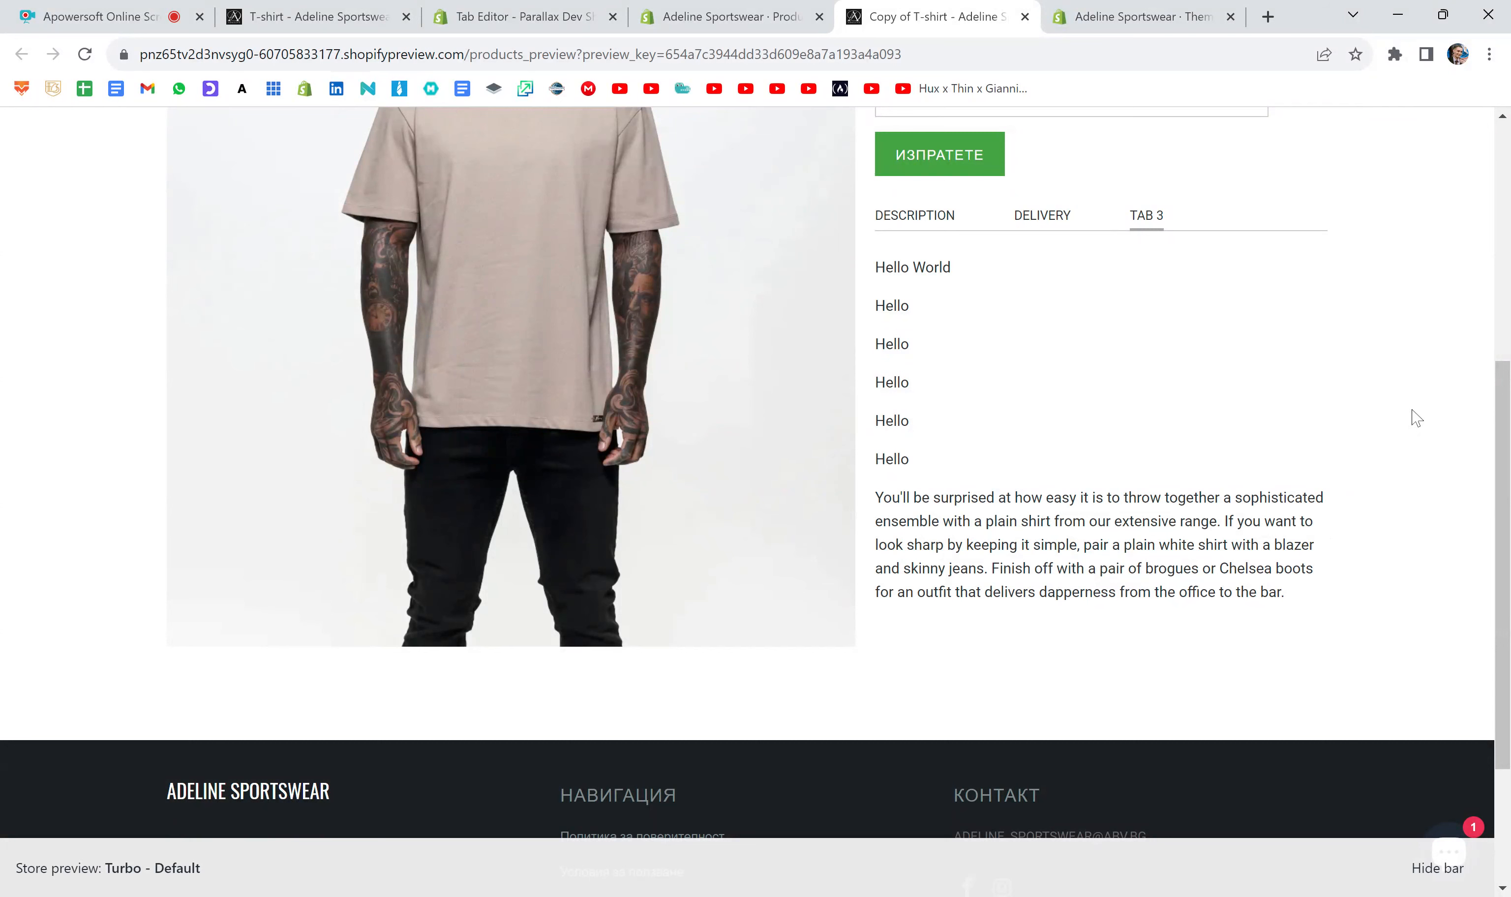
pyautogui.scroll(1, 1001, 336)
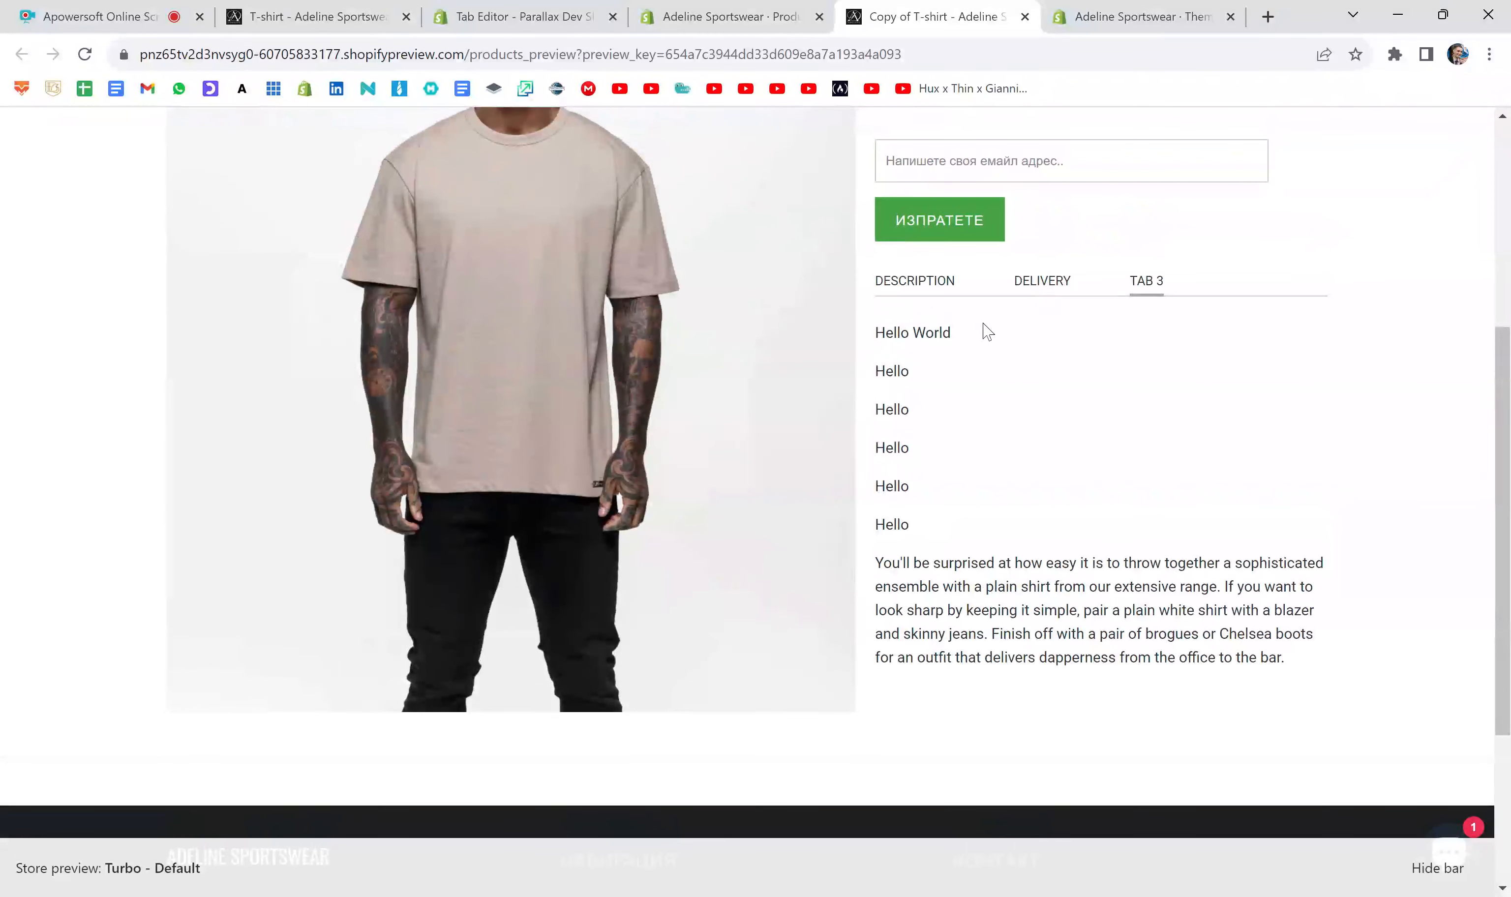
pyautogui.moveTo(975, 336); pyautogui.dragTo(872, 334)
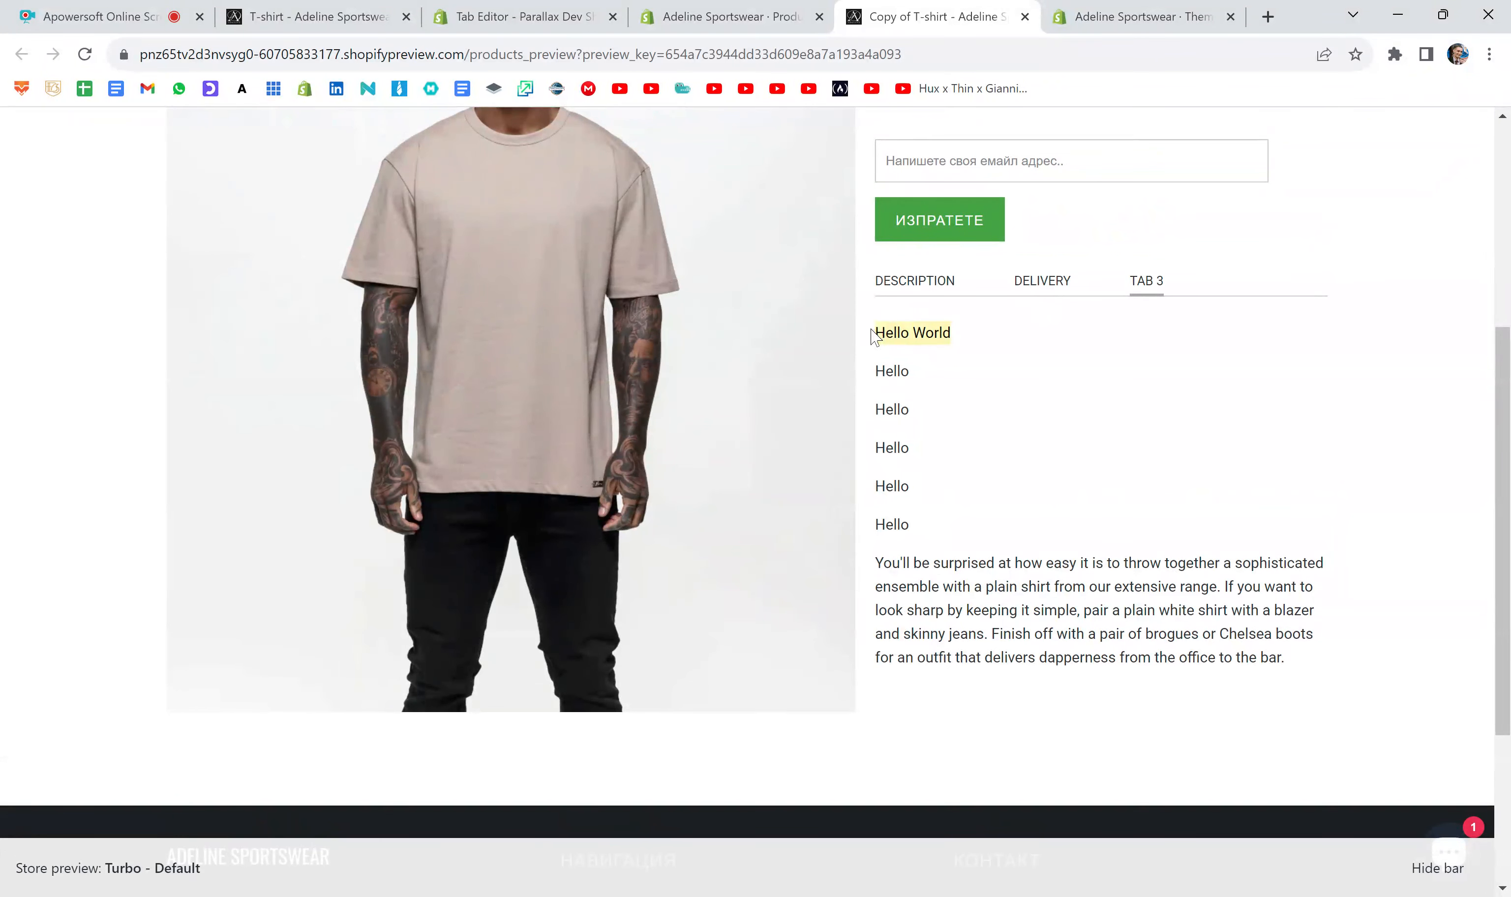
pyautogui.click(987, 337)
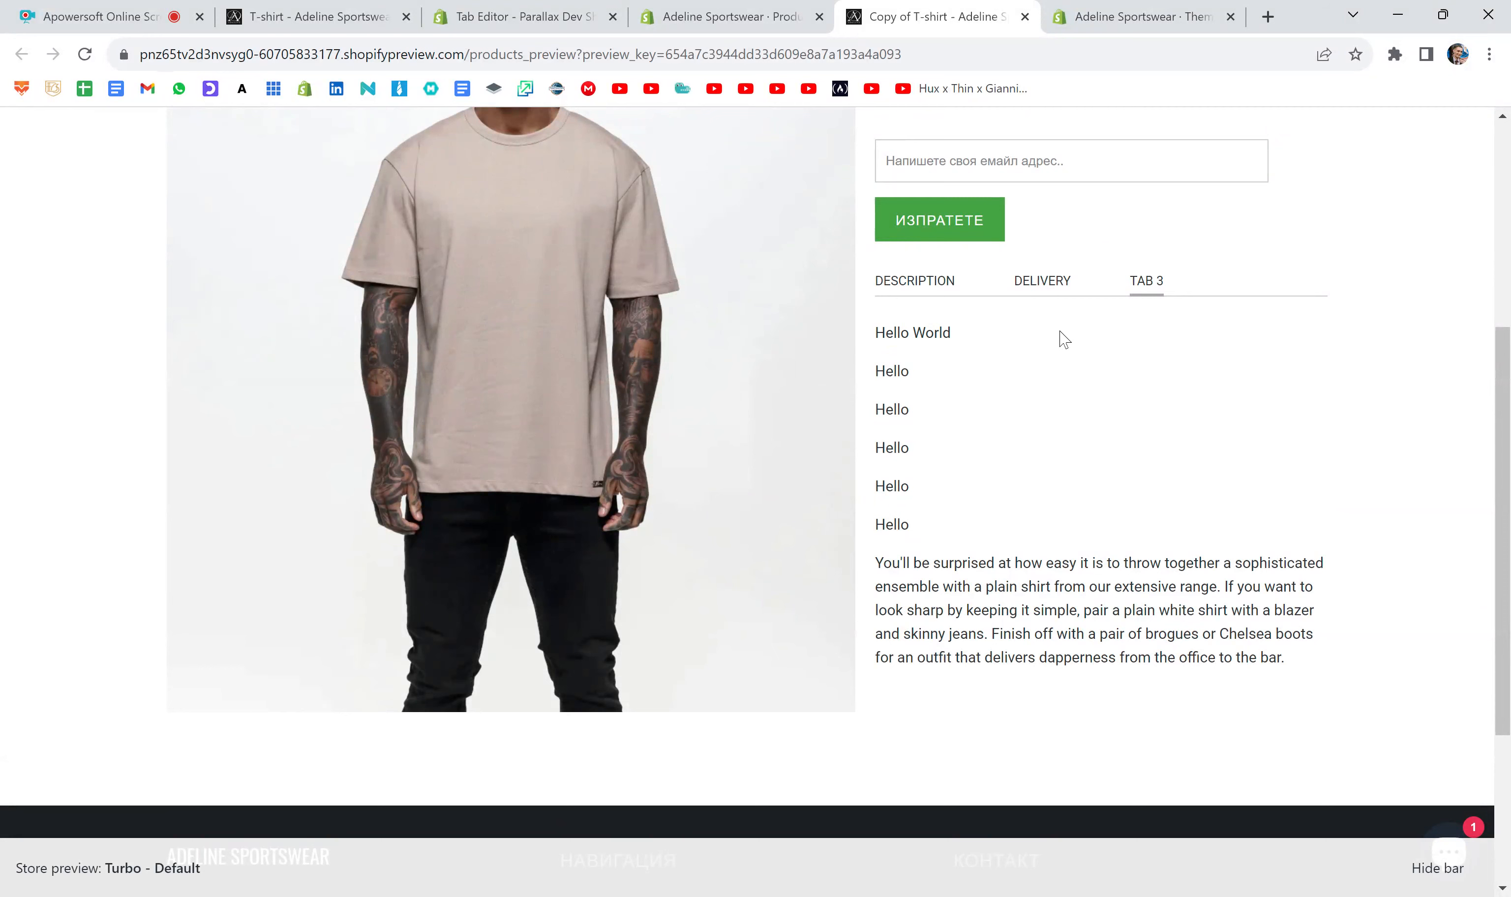
# - Go back to the product editor and review the code block between the two TAB 3 comments
pyautogui.click(717, 22)
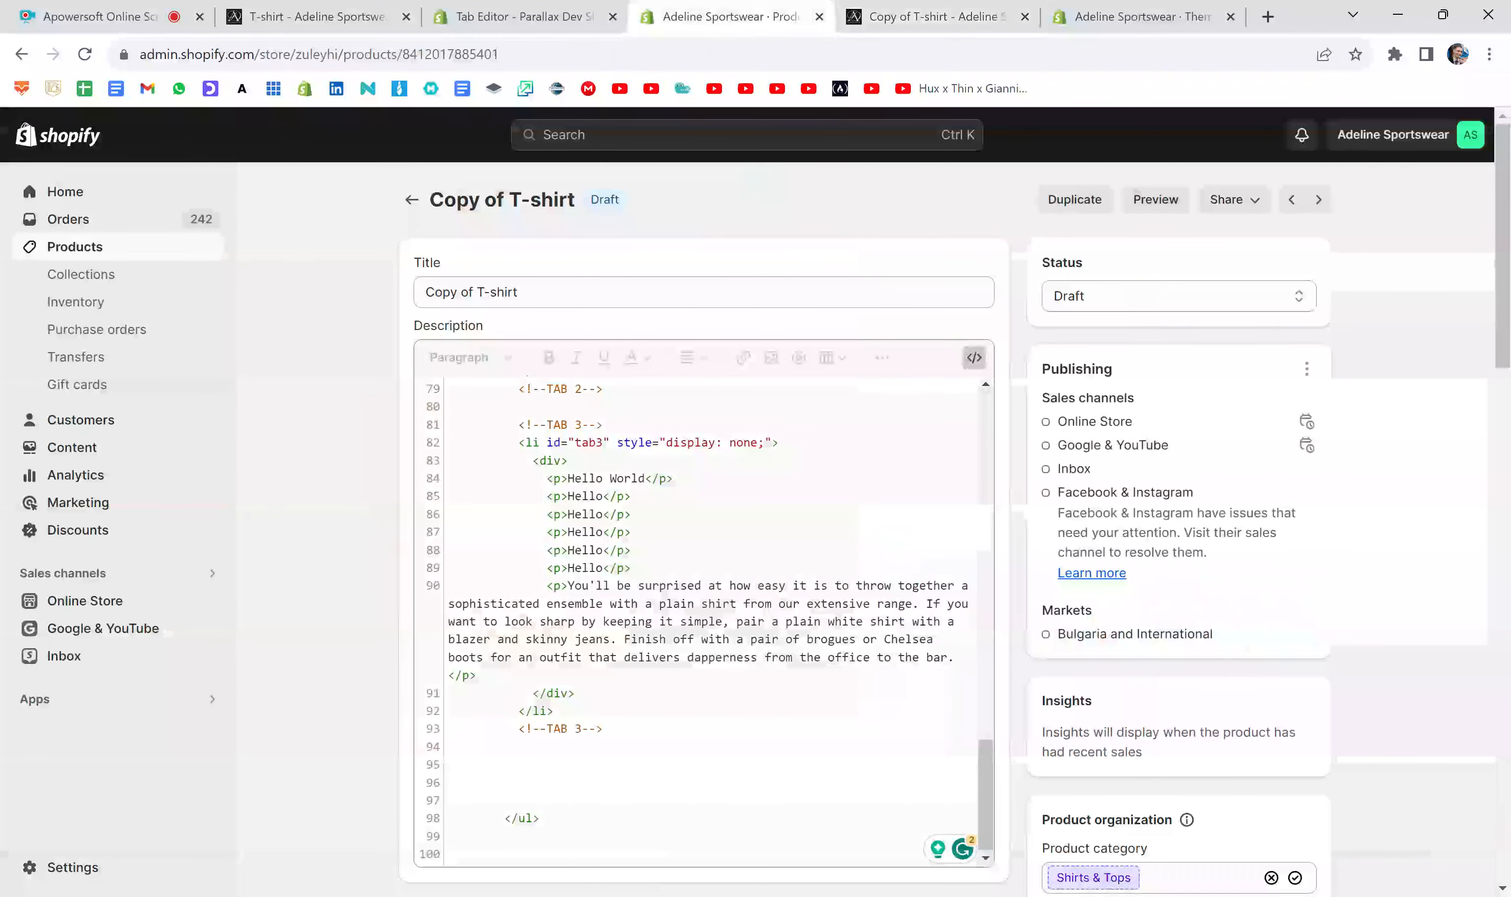
pyautogui.scroll(1, 705, 613)
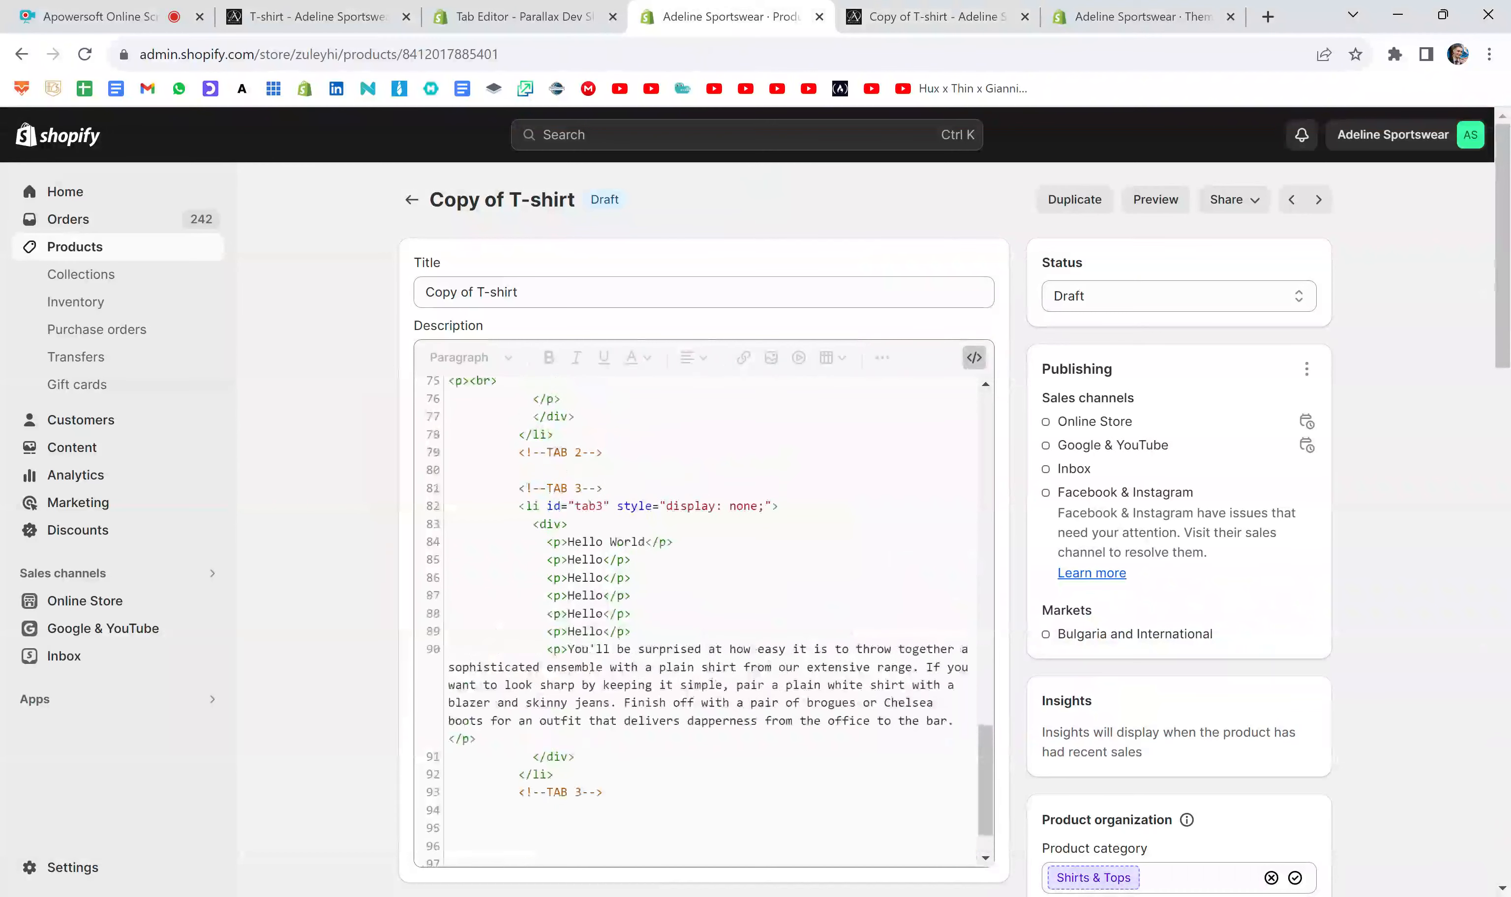
pyautogui.moveTo(512, 491); pyautogui.dragTo(603, 794)
pyautogui.click(631, 561)
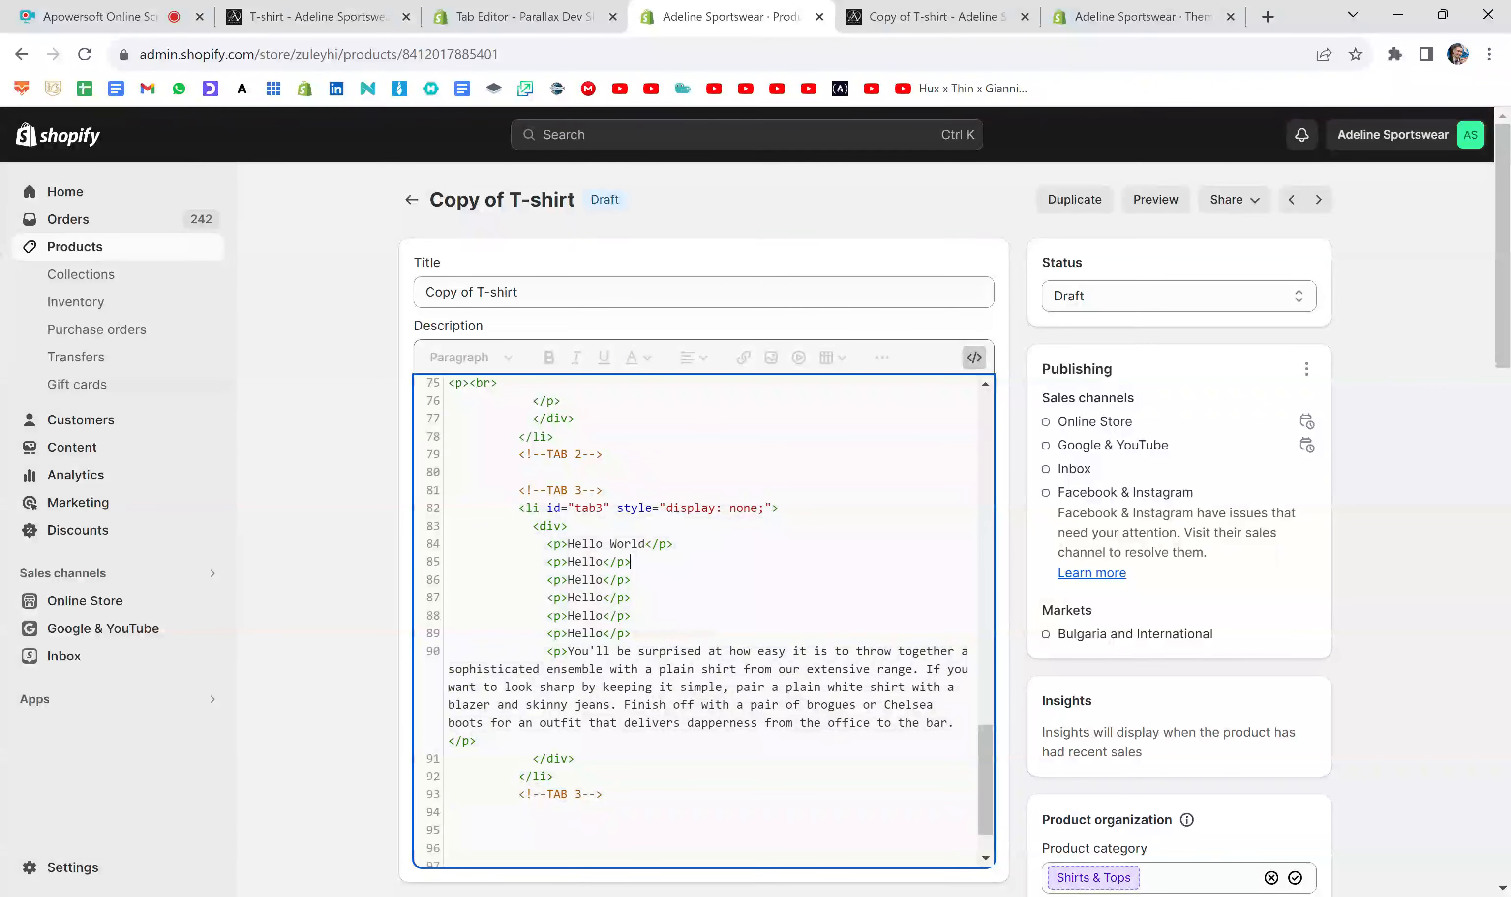
# - Add an empty style attribute to the opening tag of the Hello World paragraph in the TAB 3 code
pyautogui.click(561, 544)
pyautogui.write('sty')
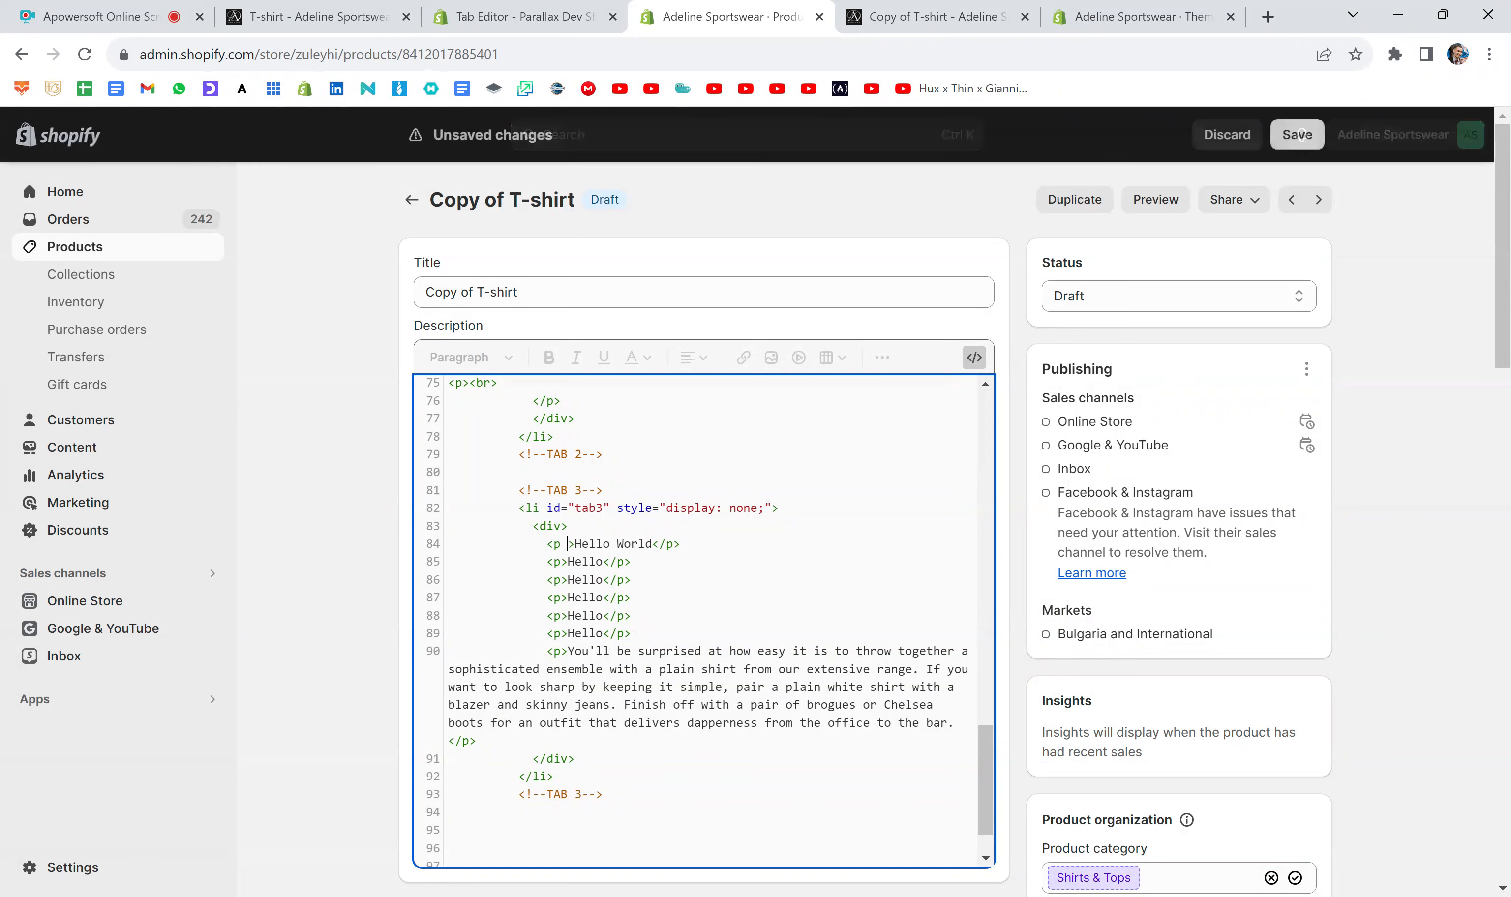
pyautogui.write('le')
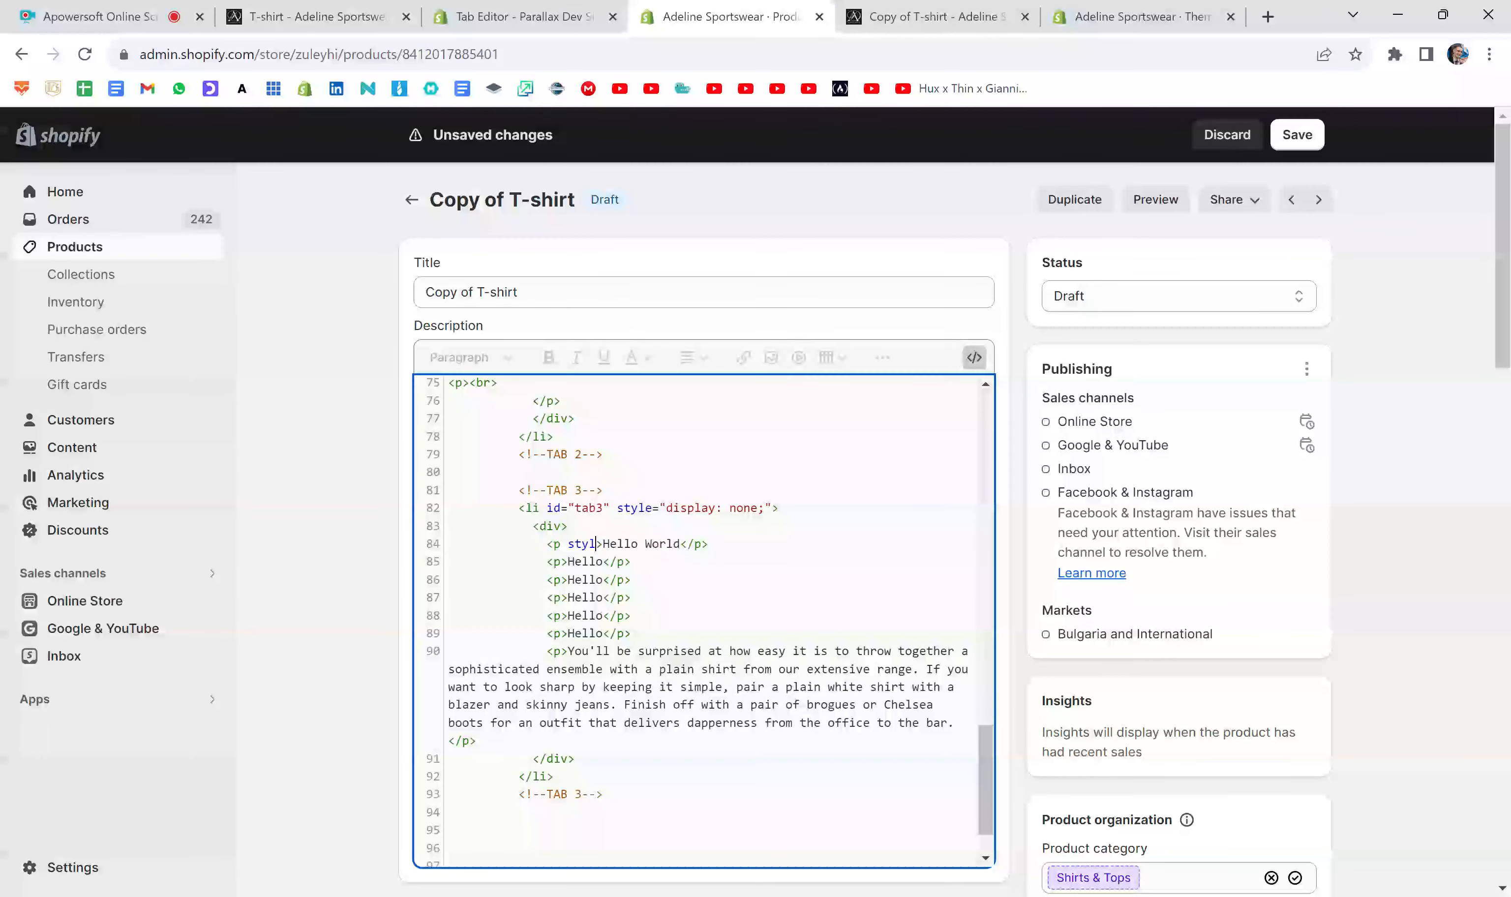
pyautogui.write('="')
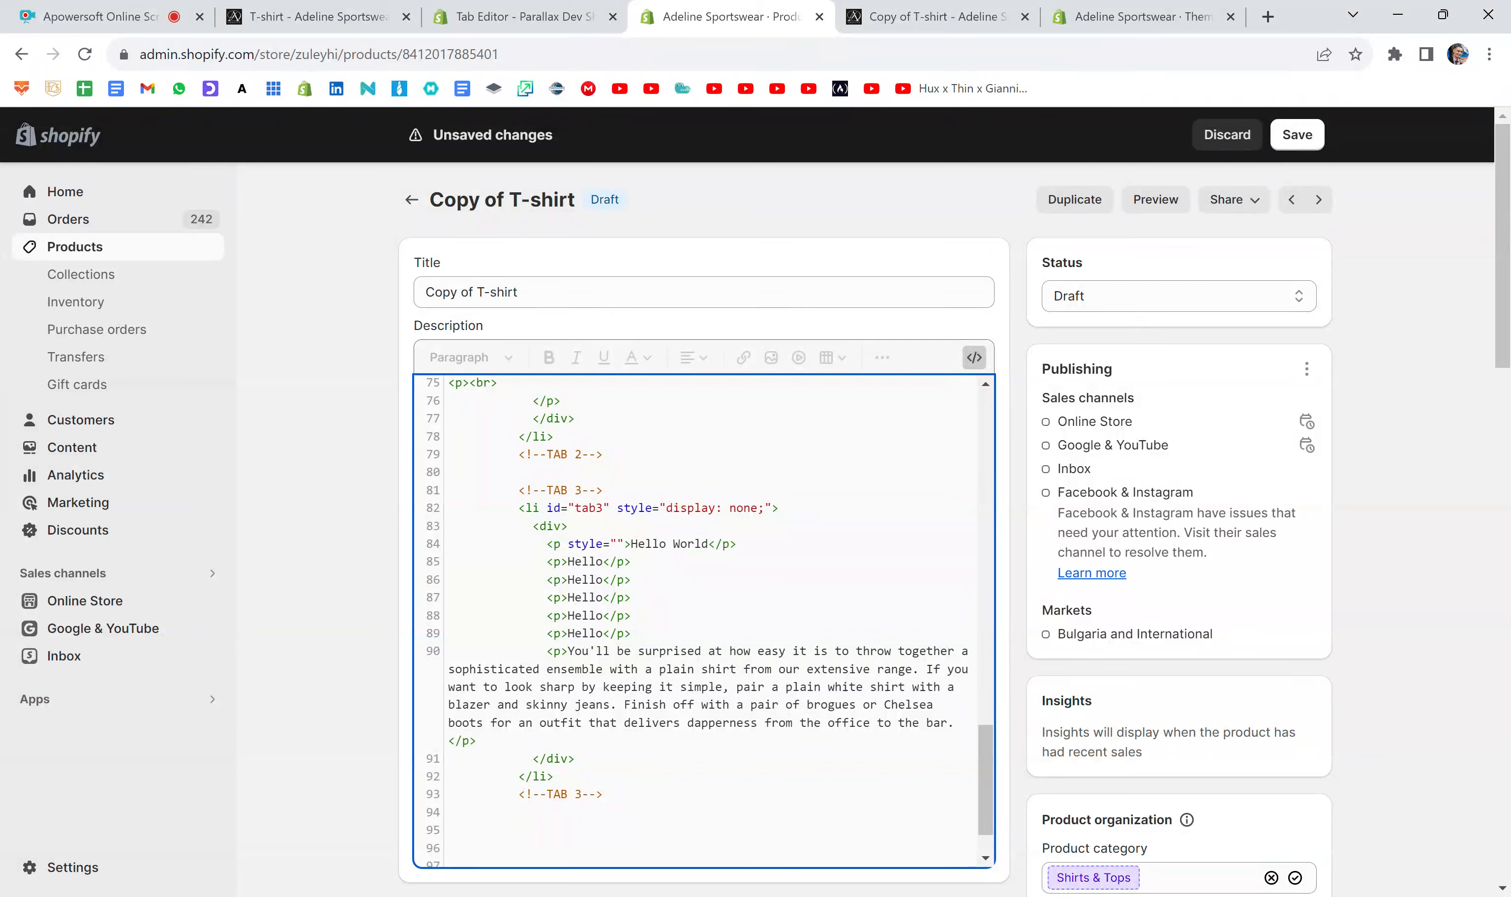
# - Enter font-weight: bold; in the Hello World paragraph's style attribute and save the product
pyautogui.write('font:')
pyautogui.press('BackSpace')
pyautogui.write('-style')
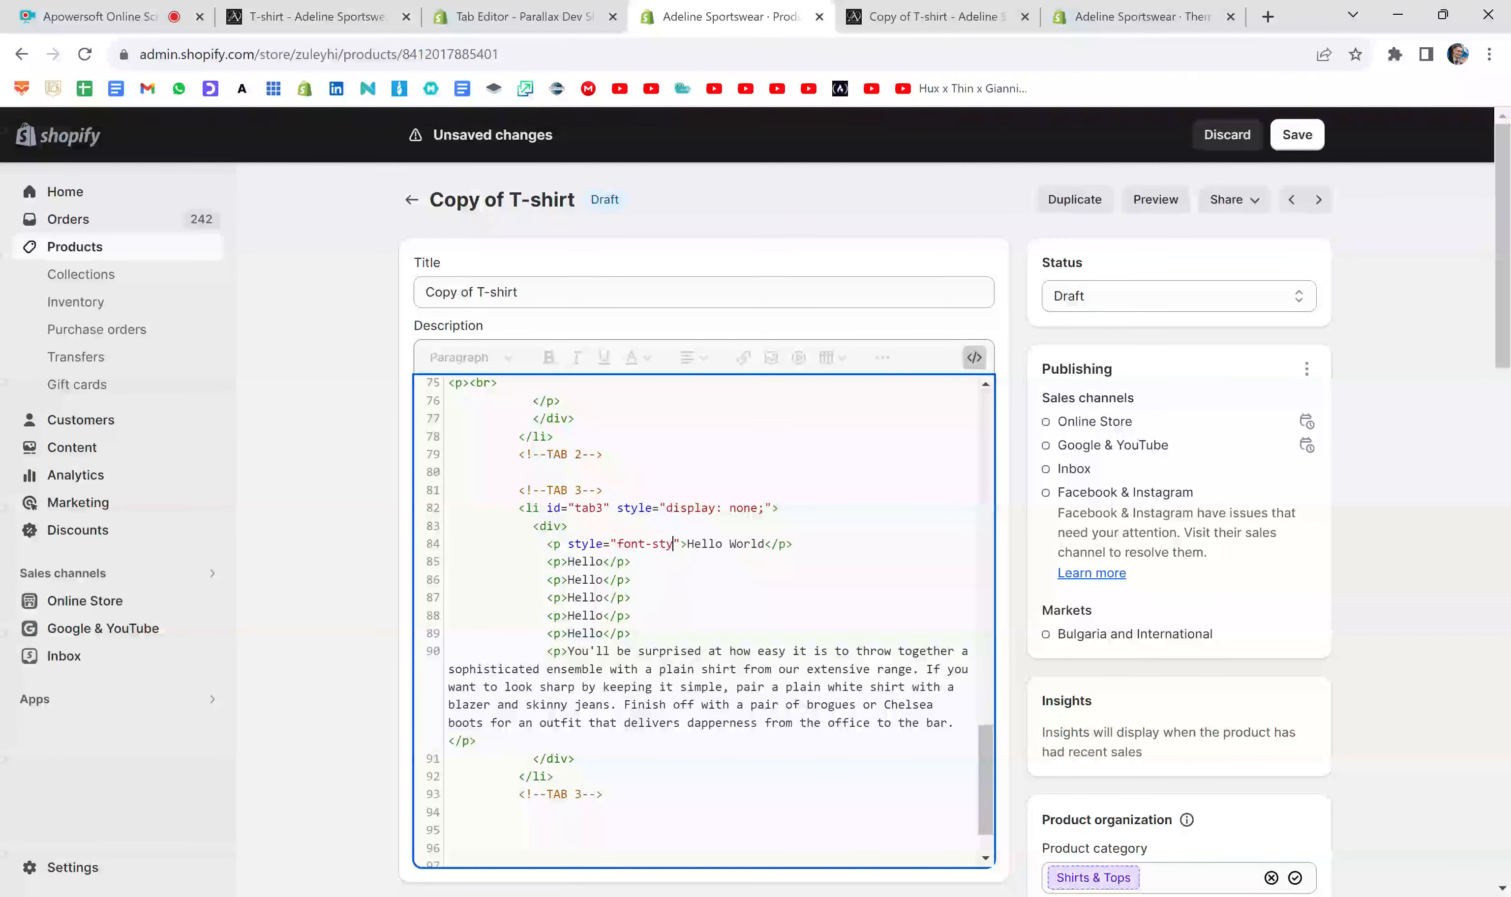
pyautogui.press('BackSpace')
pyautogui.press('BackSpace')
pyautogui.press('BackSpace')
pyautogui.press('BackSpace')
pyautogui.press('BackSpace')
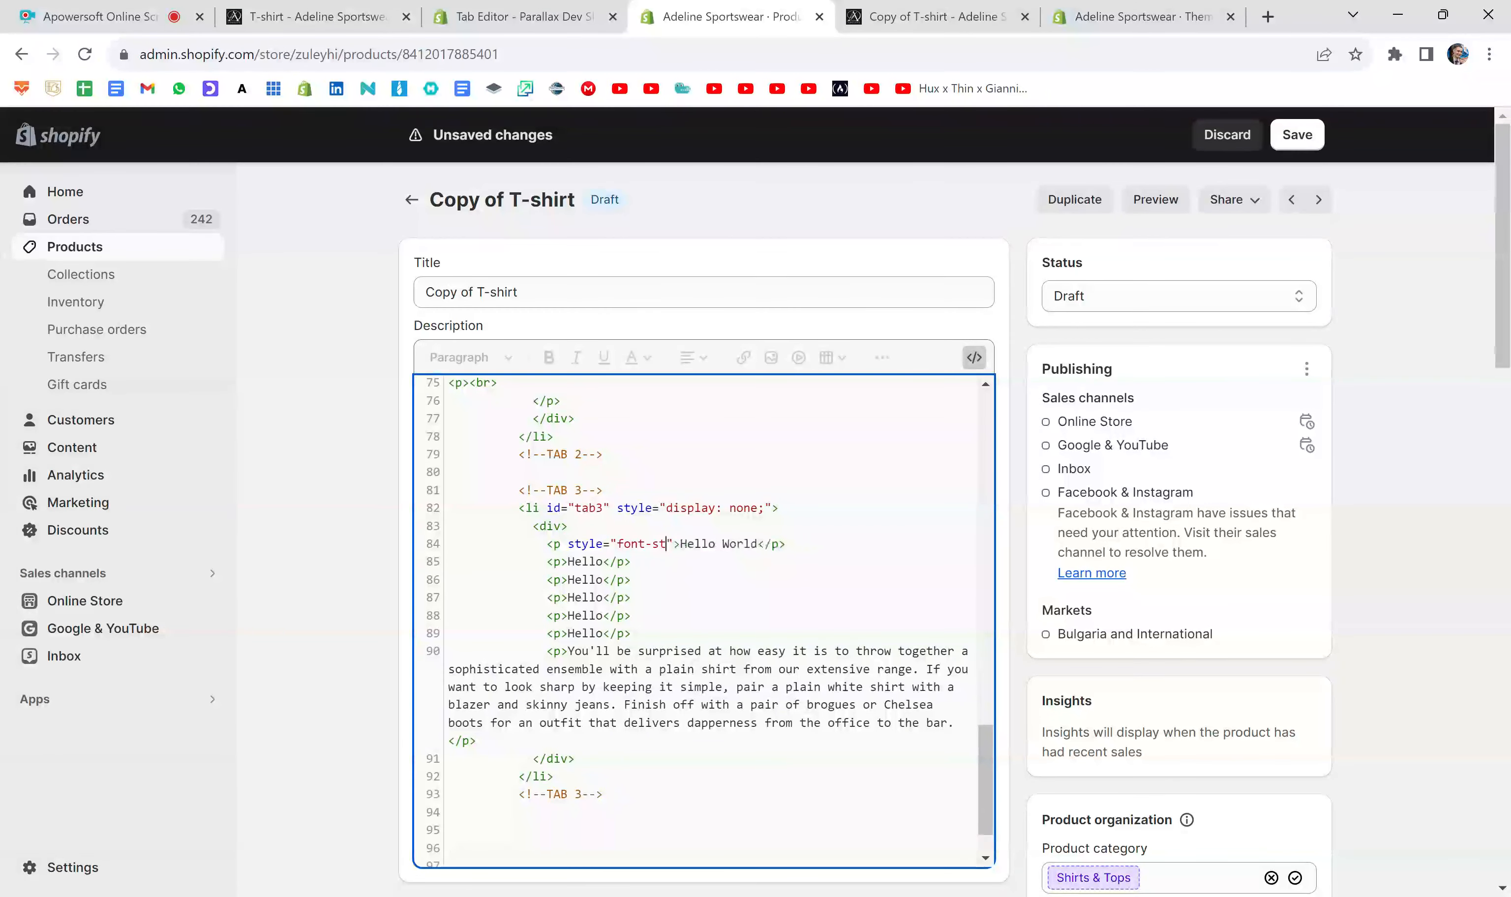
pyautogui.write('weight: bold;')
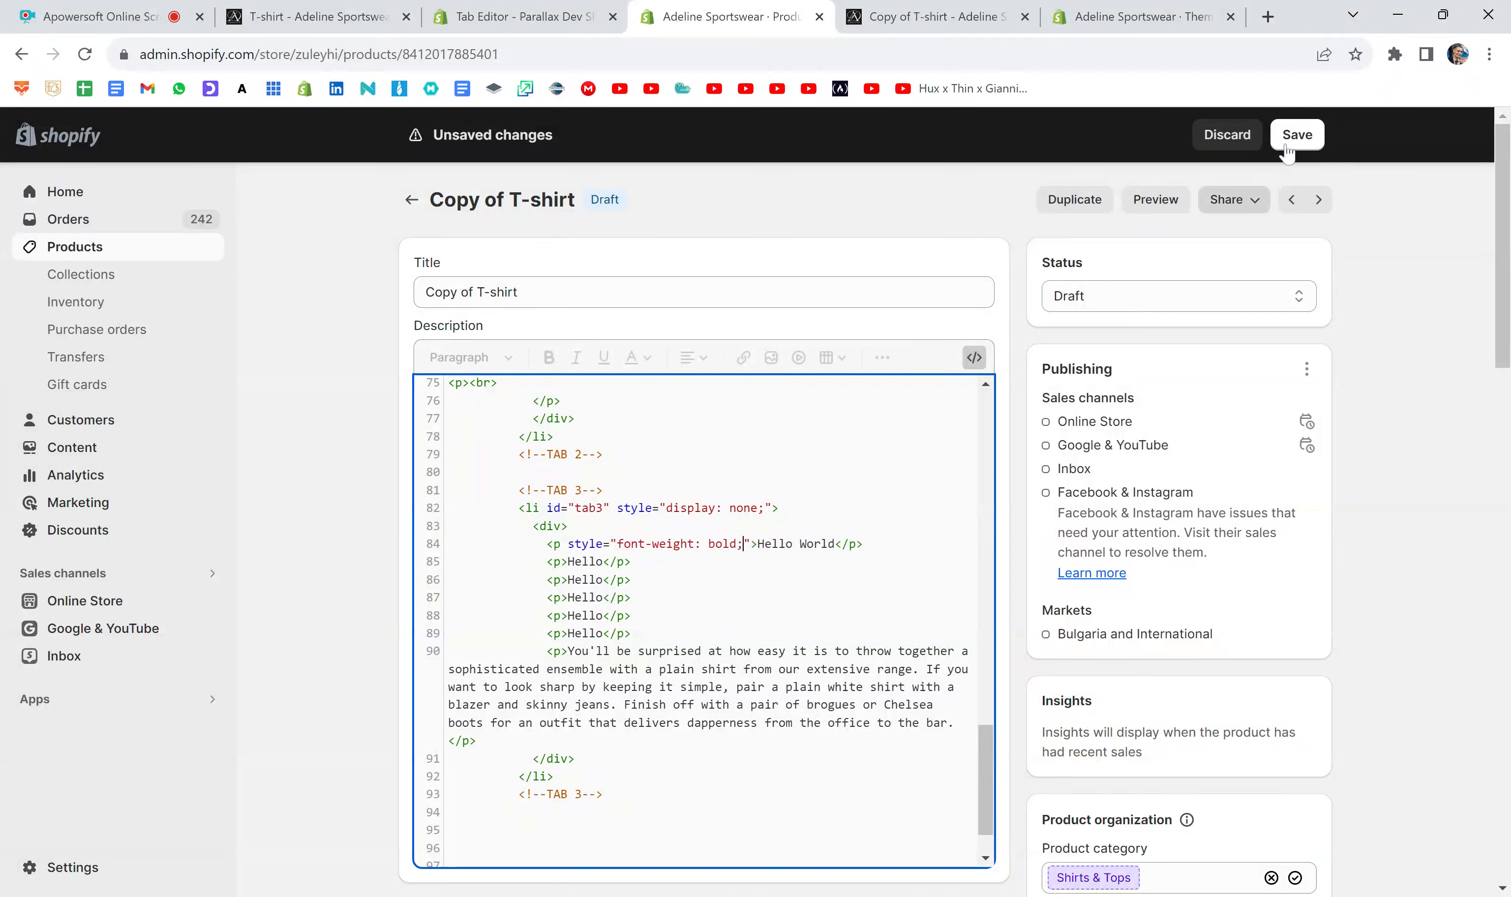
pyautogui.click(1316, 139)
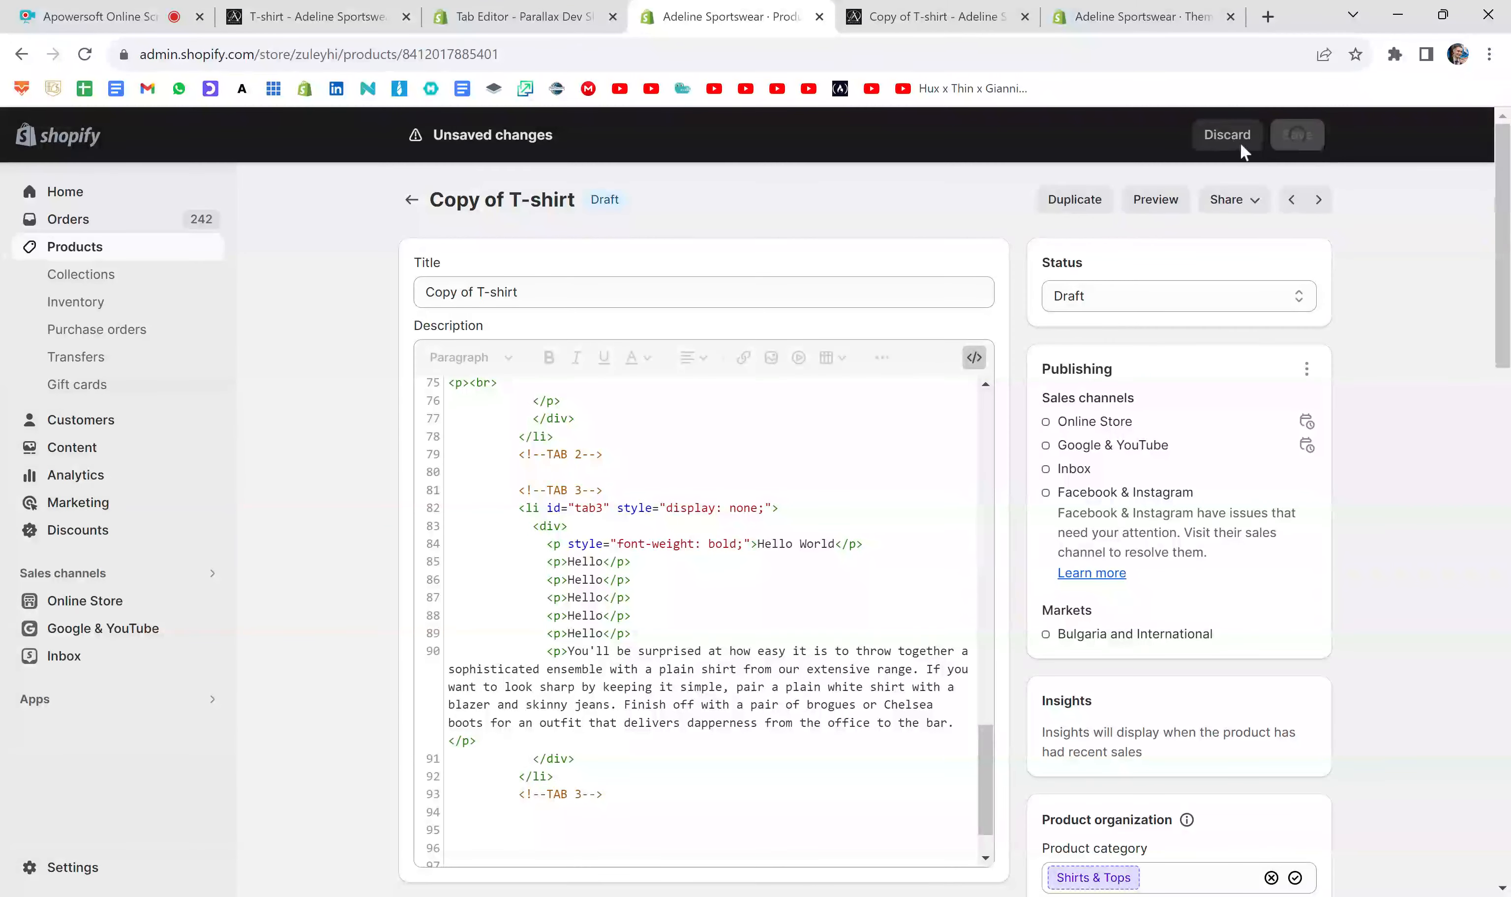
# - Replace the outdated product preview with a new one and check the weight of the Hello World line under Tab 3
pyautogui.click(1026, 17)
pyautogui.click(1156, 201)
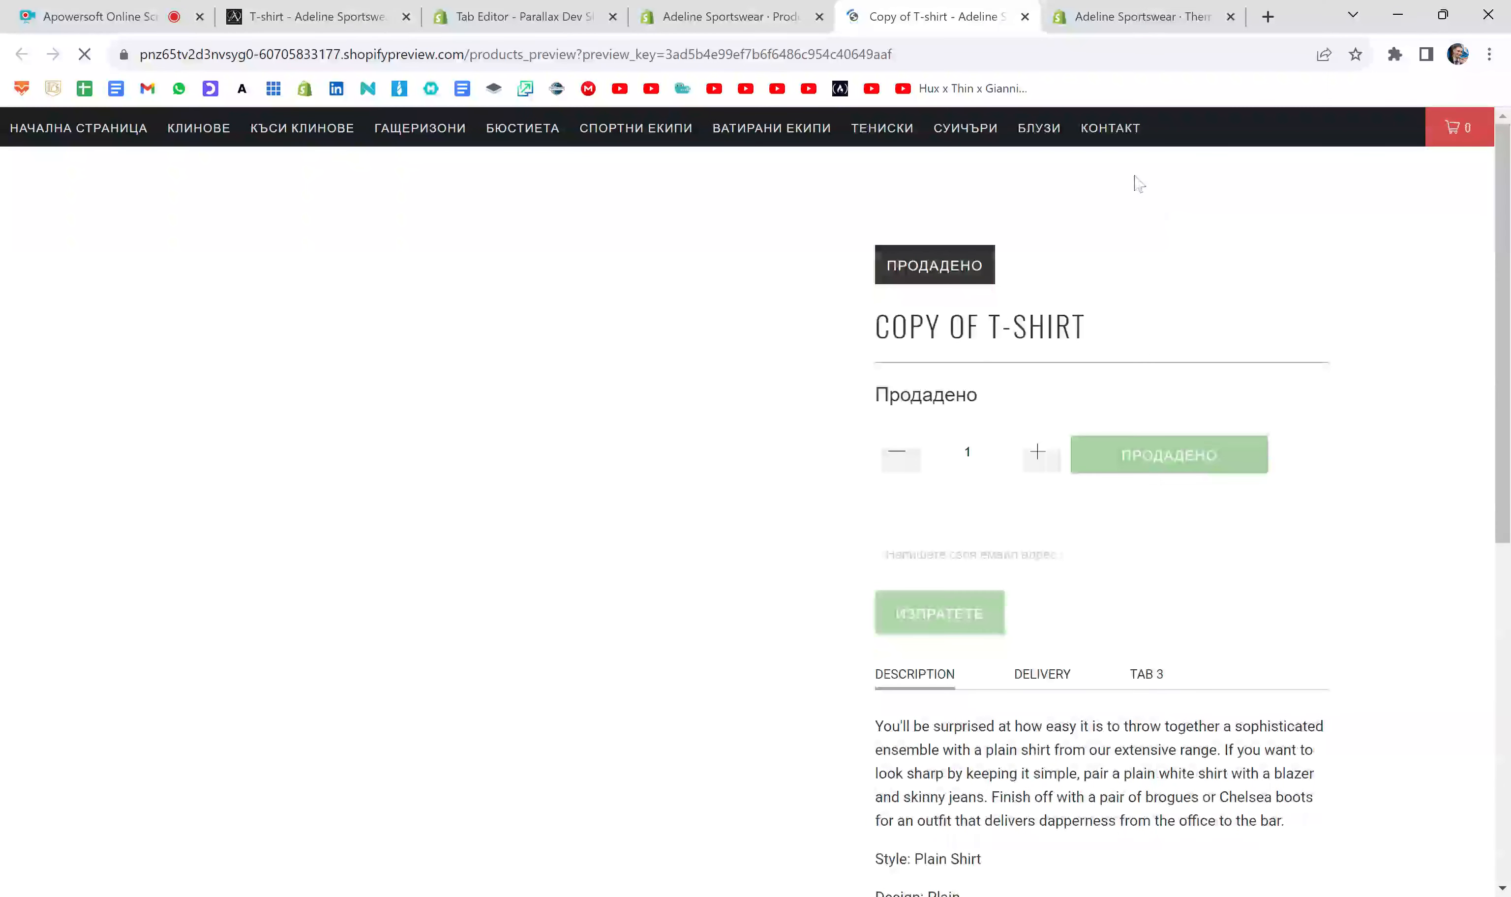
pyautogui.scroll(-3, 1291, 405)
pyautogui.scroll(-2, 1294, 405)
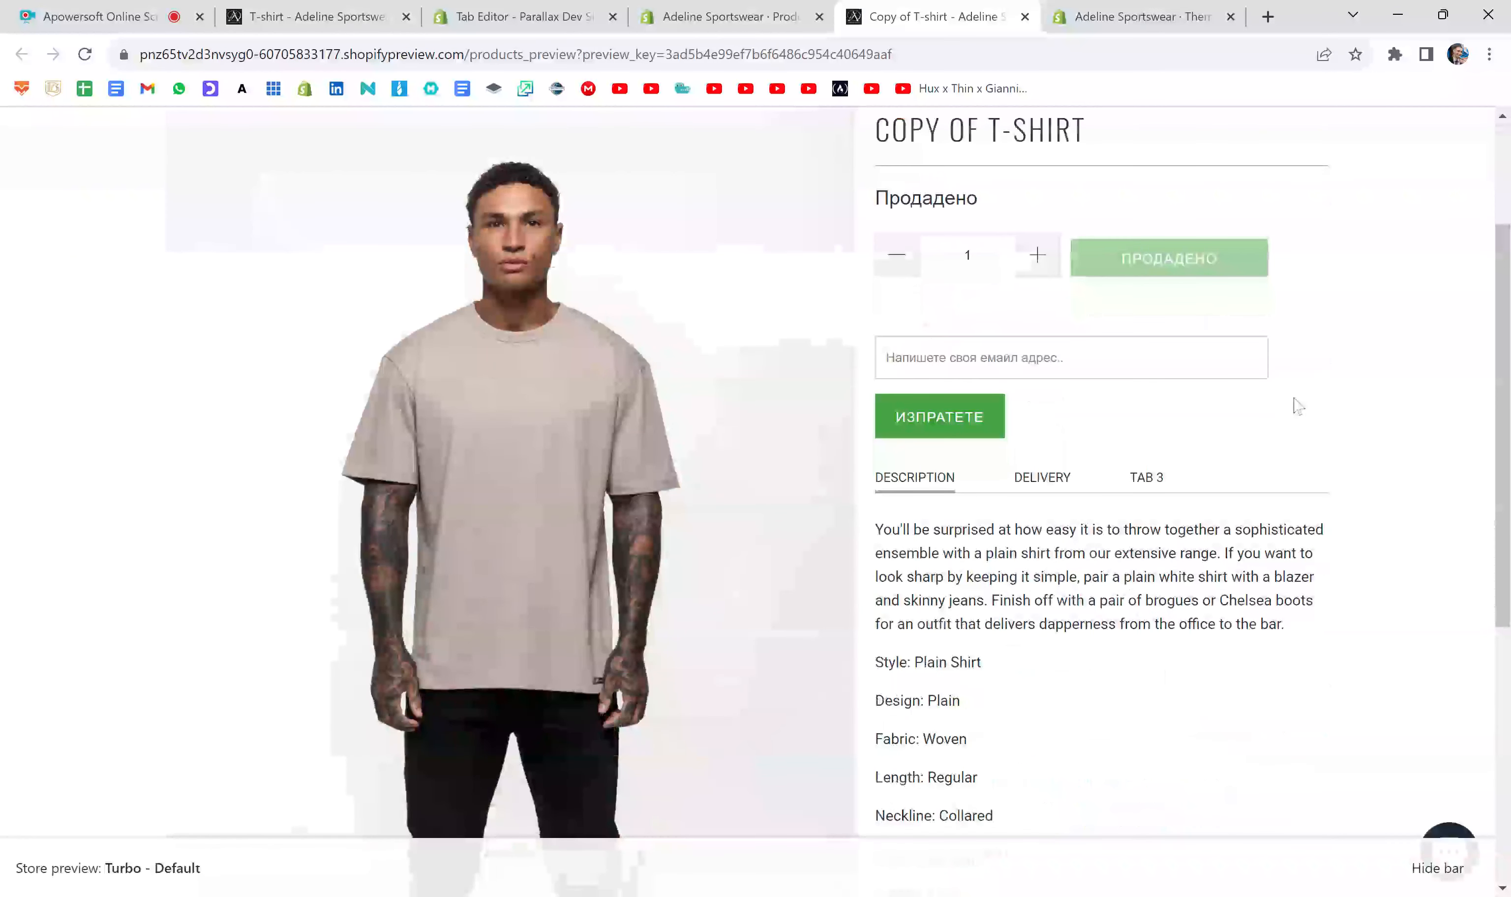
pyautogui.click(1156, 412)
pyautogui.scroll(-1, 1104, 414)
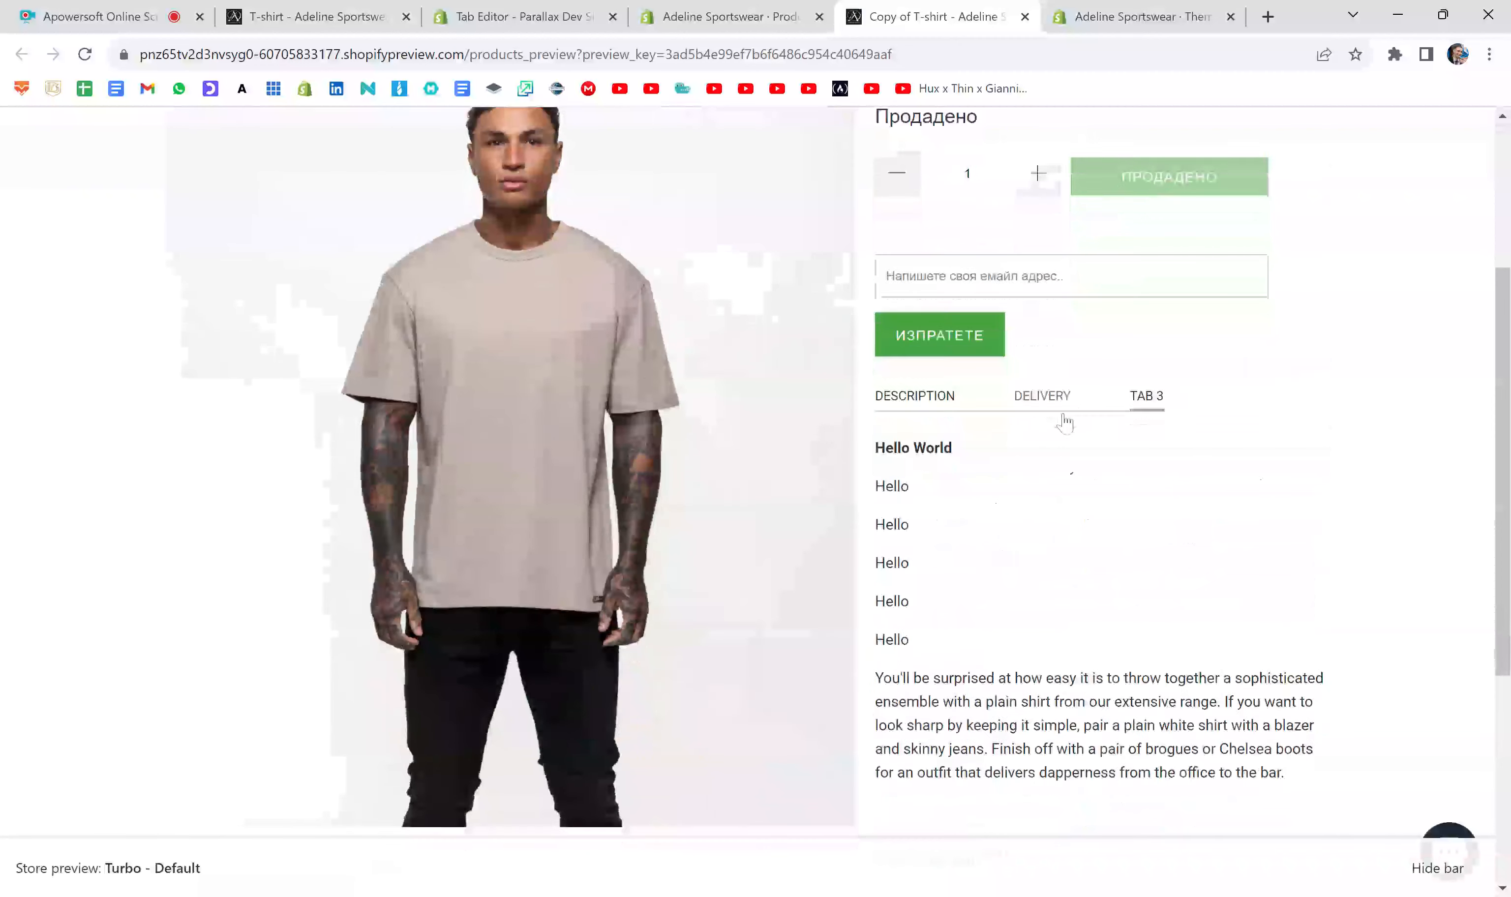
pyautogui.moveTo(946, 399); pyautogui.dragTo(865, 399)
pyautogui.click(994, 395)
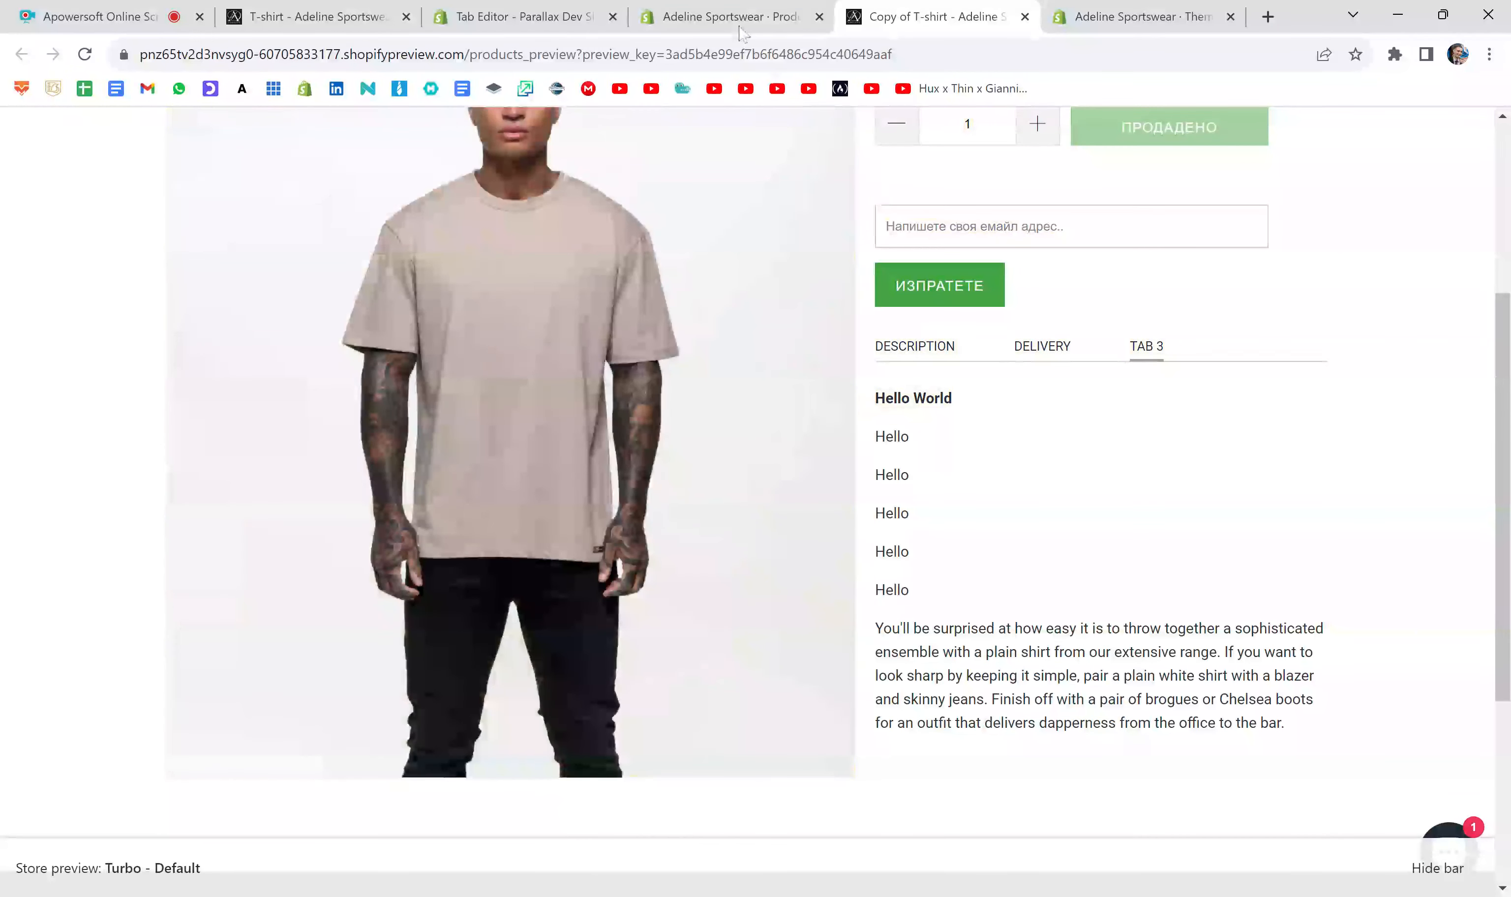
# - Back in the product editor, add font-size: 25px; to the Hello World paragraph's style and save
pyautogui.click(723, 17)
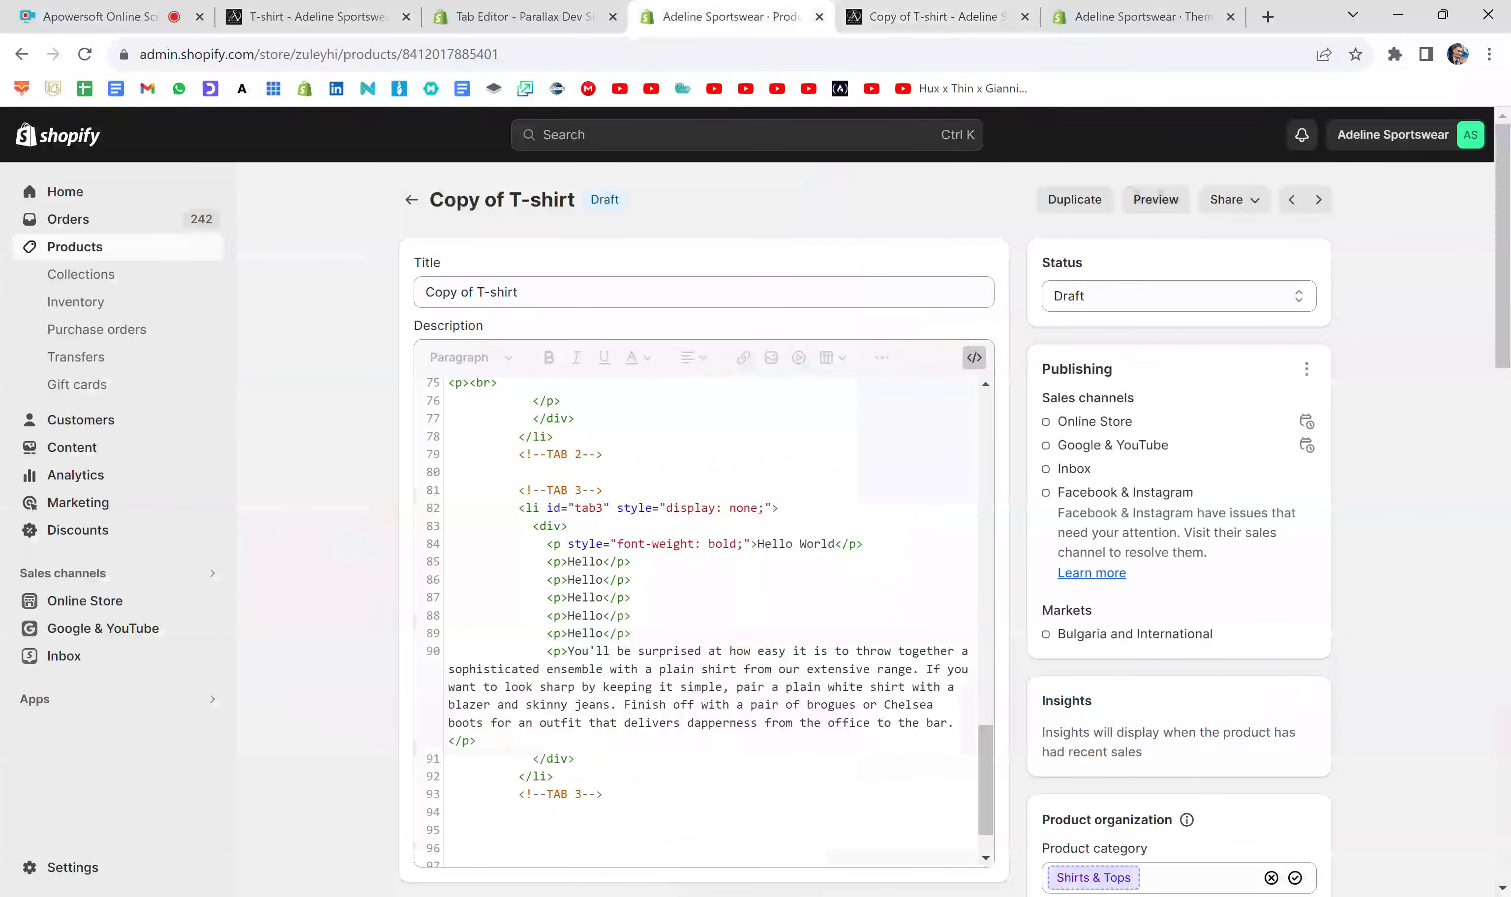
pyautogui.click(743, 543)
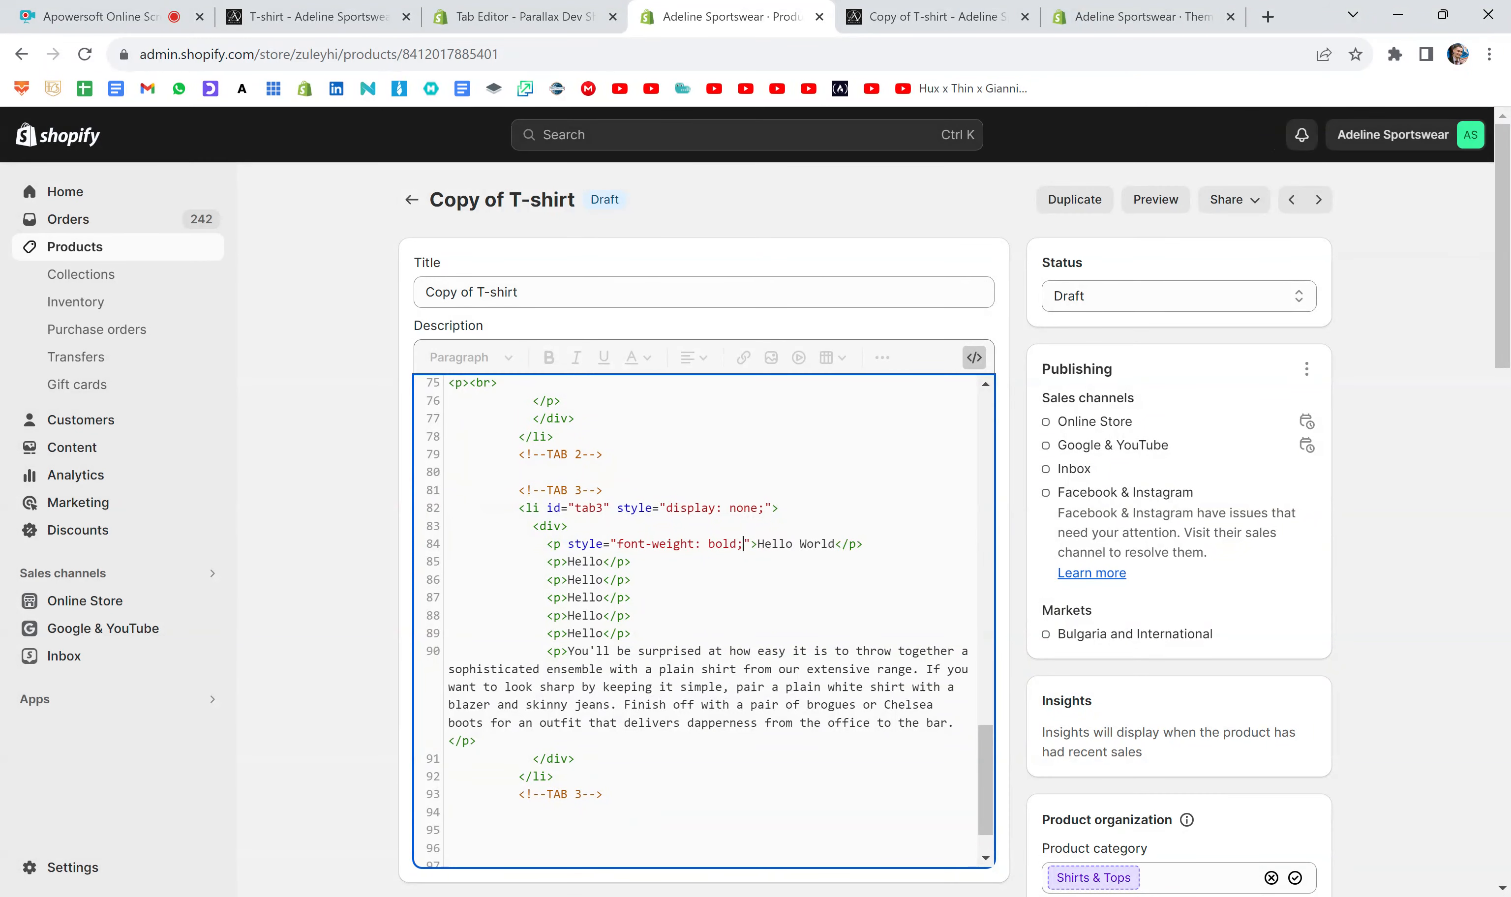
pyautogui.write('fo')
pyautogui.write('nt-size')
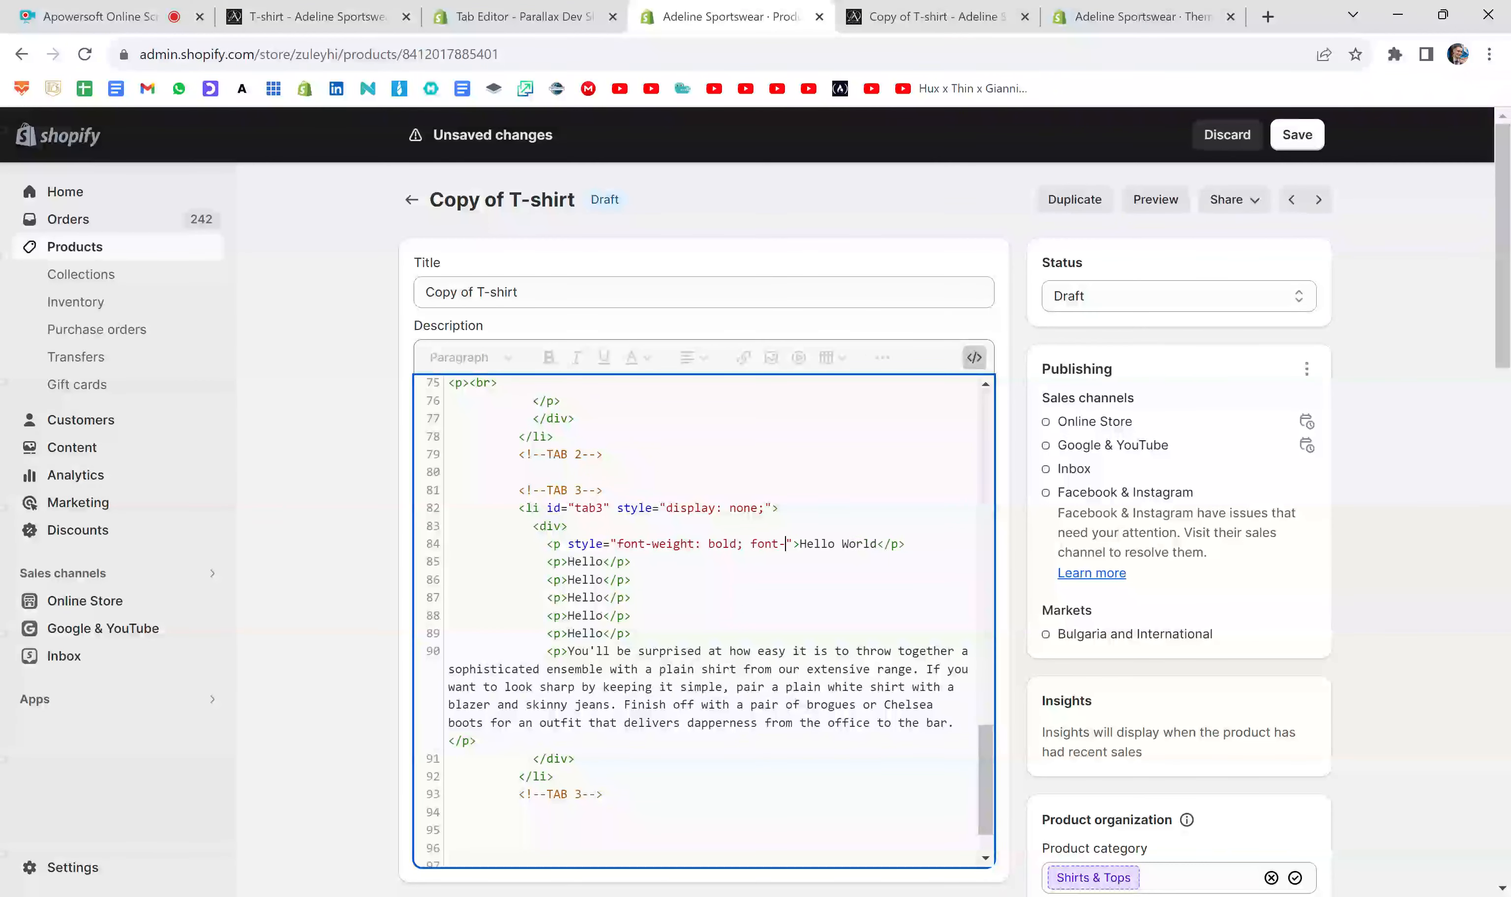
pyautogui.write(':')
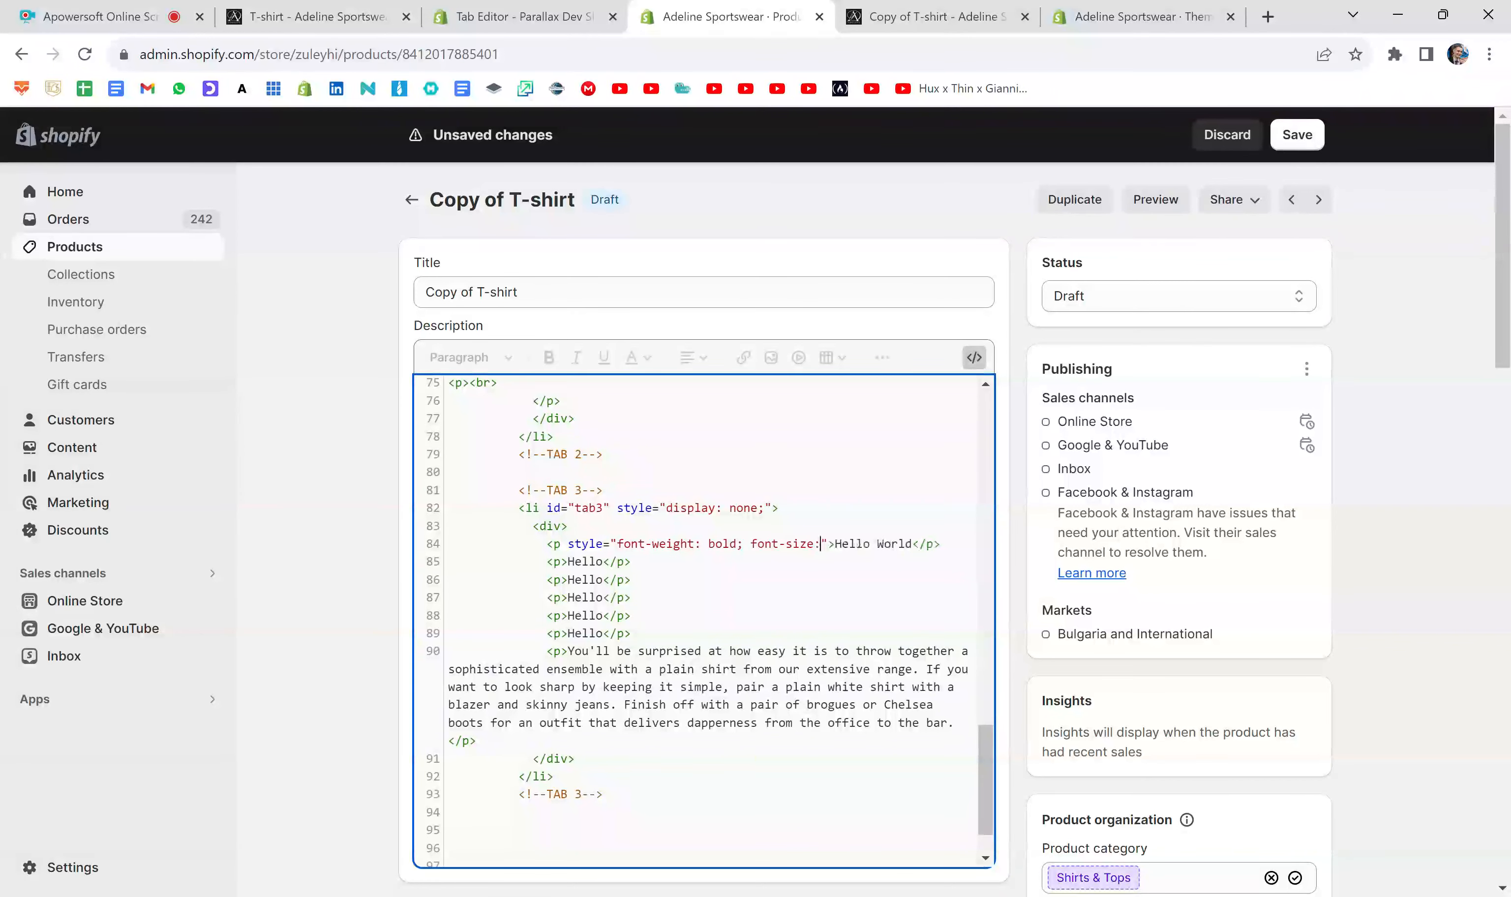
pyautogui.write(' 25px;')
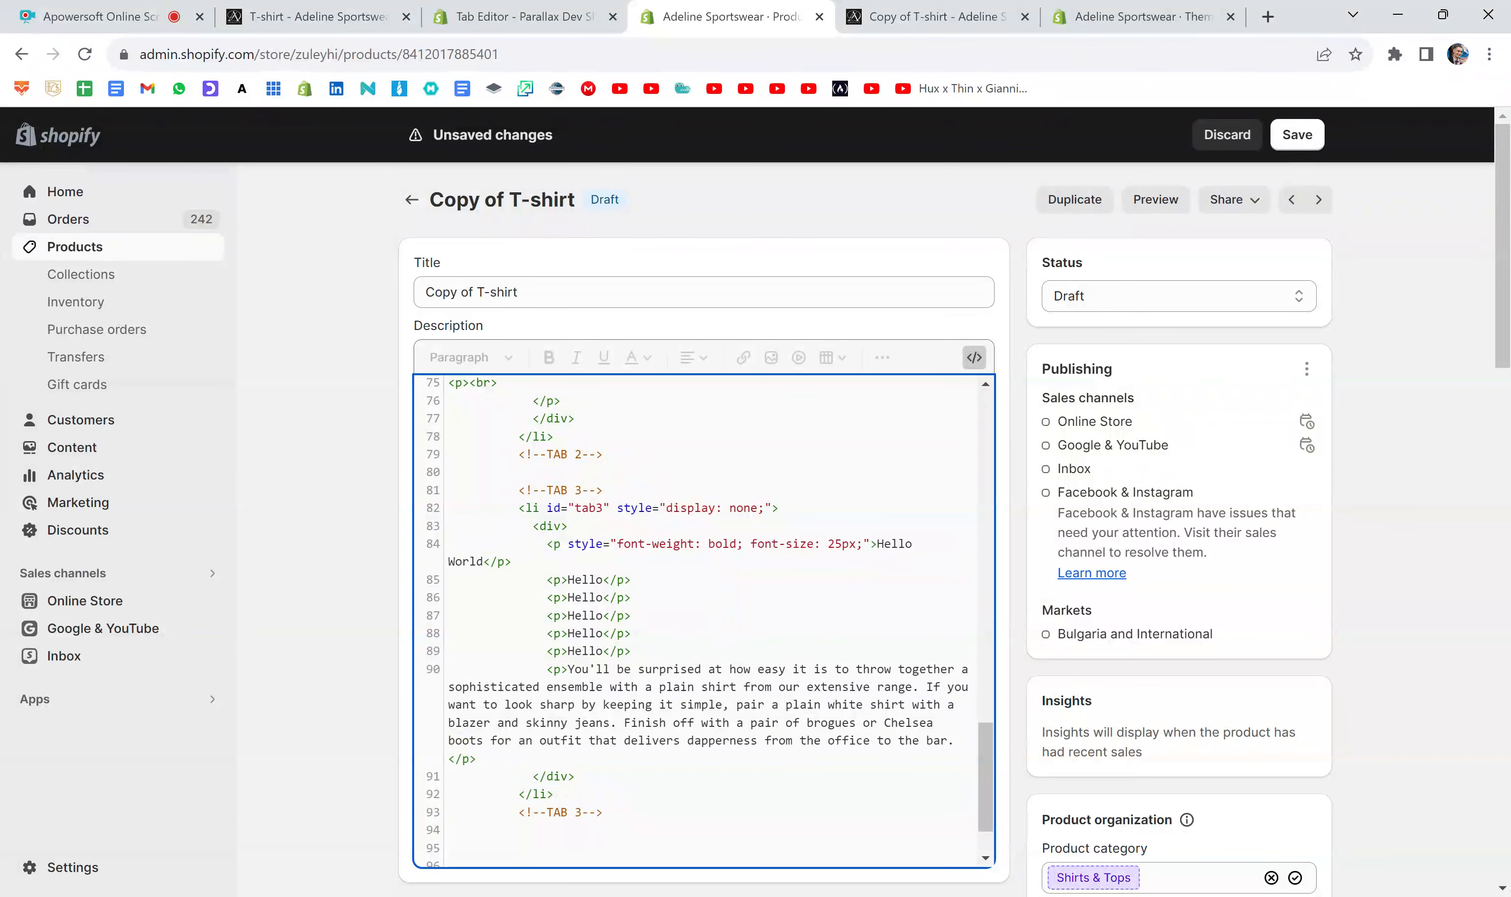
pyautogui.click(1299, 136)
pyautogui.click(1299, 136)
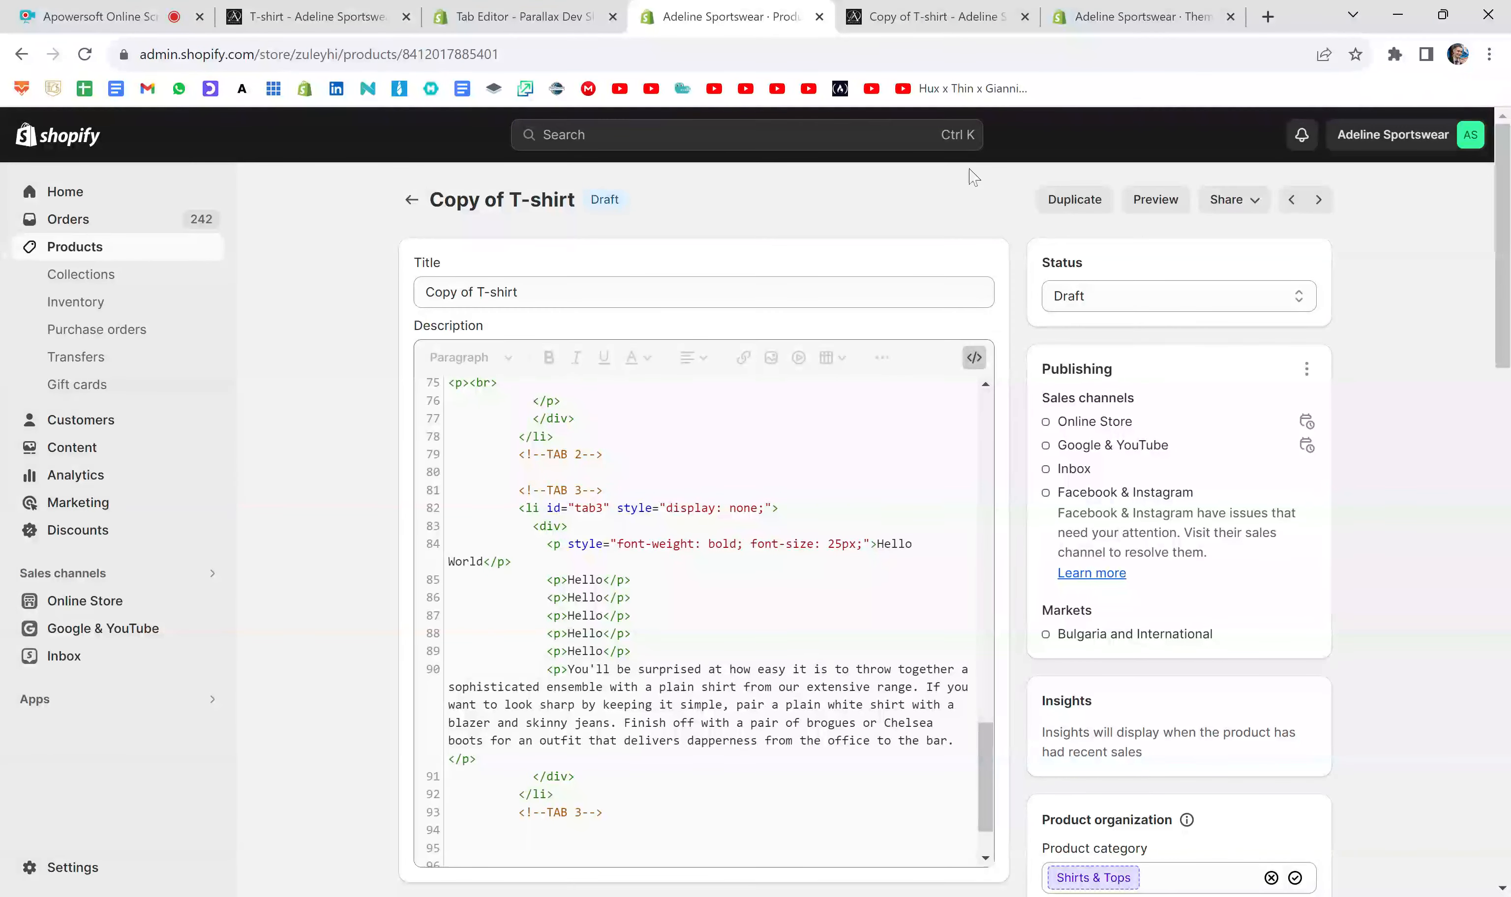
# - Close the old preview, open a fresh one and check the size of the Hello World line under Tab 3
pyautogui.click(972, 7)
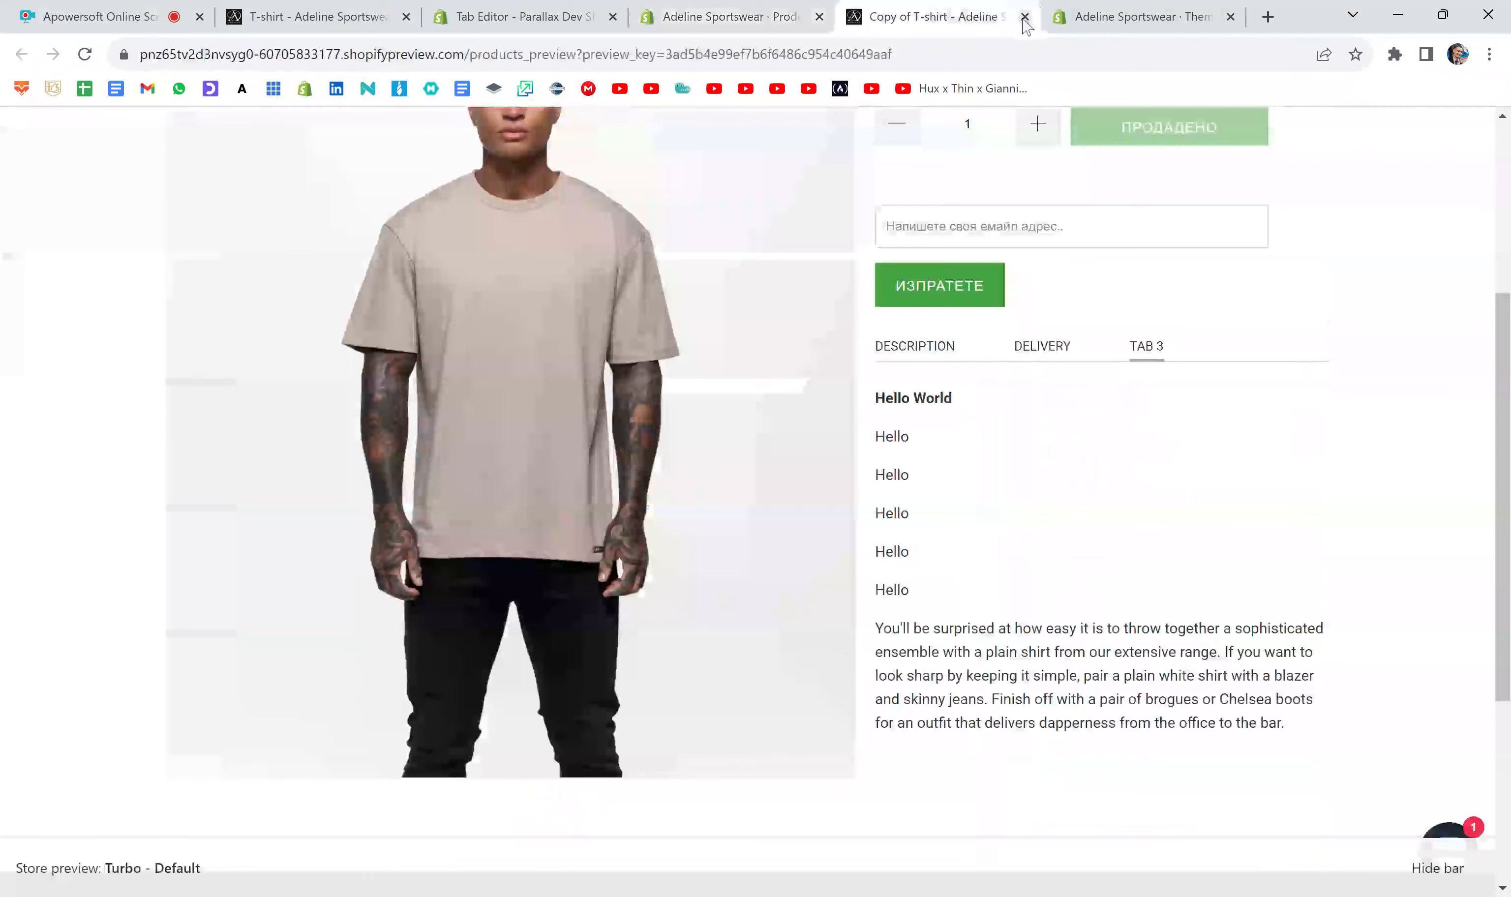
pyautogui.click(1024, 17)
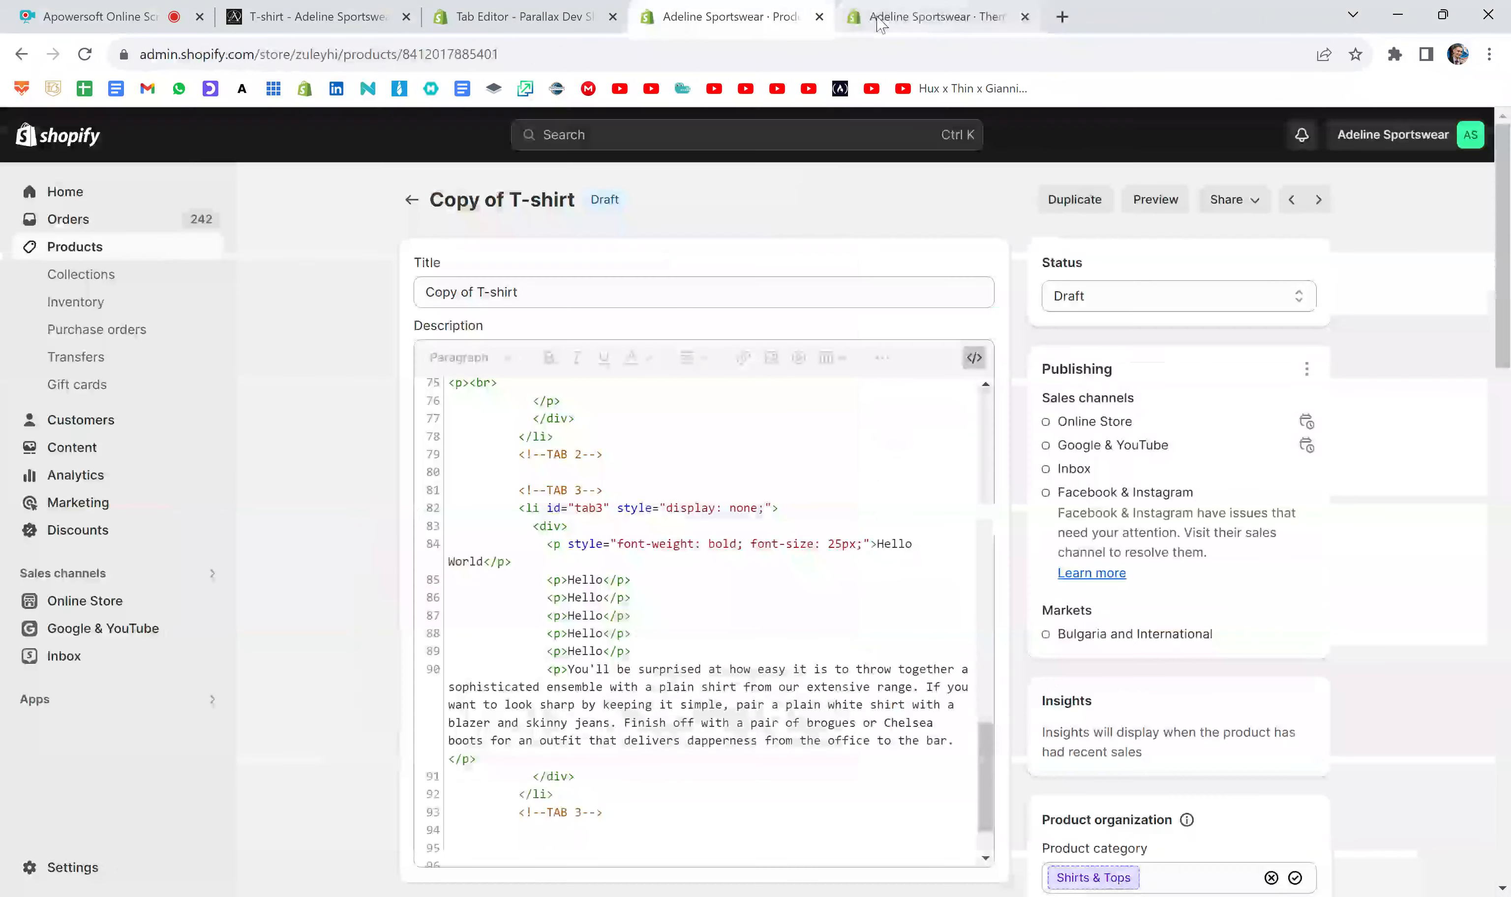
pyautogui.click(1153, 204)
pyautogui.scroll(-2, 1050, 496)
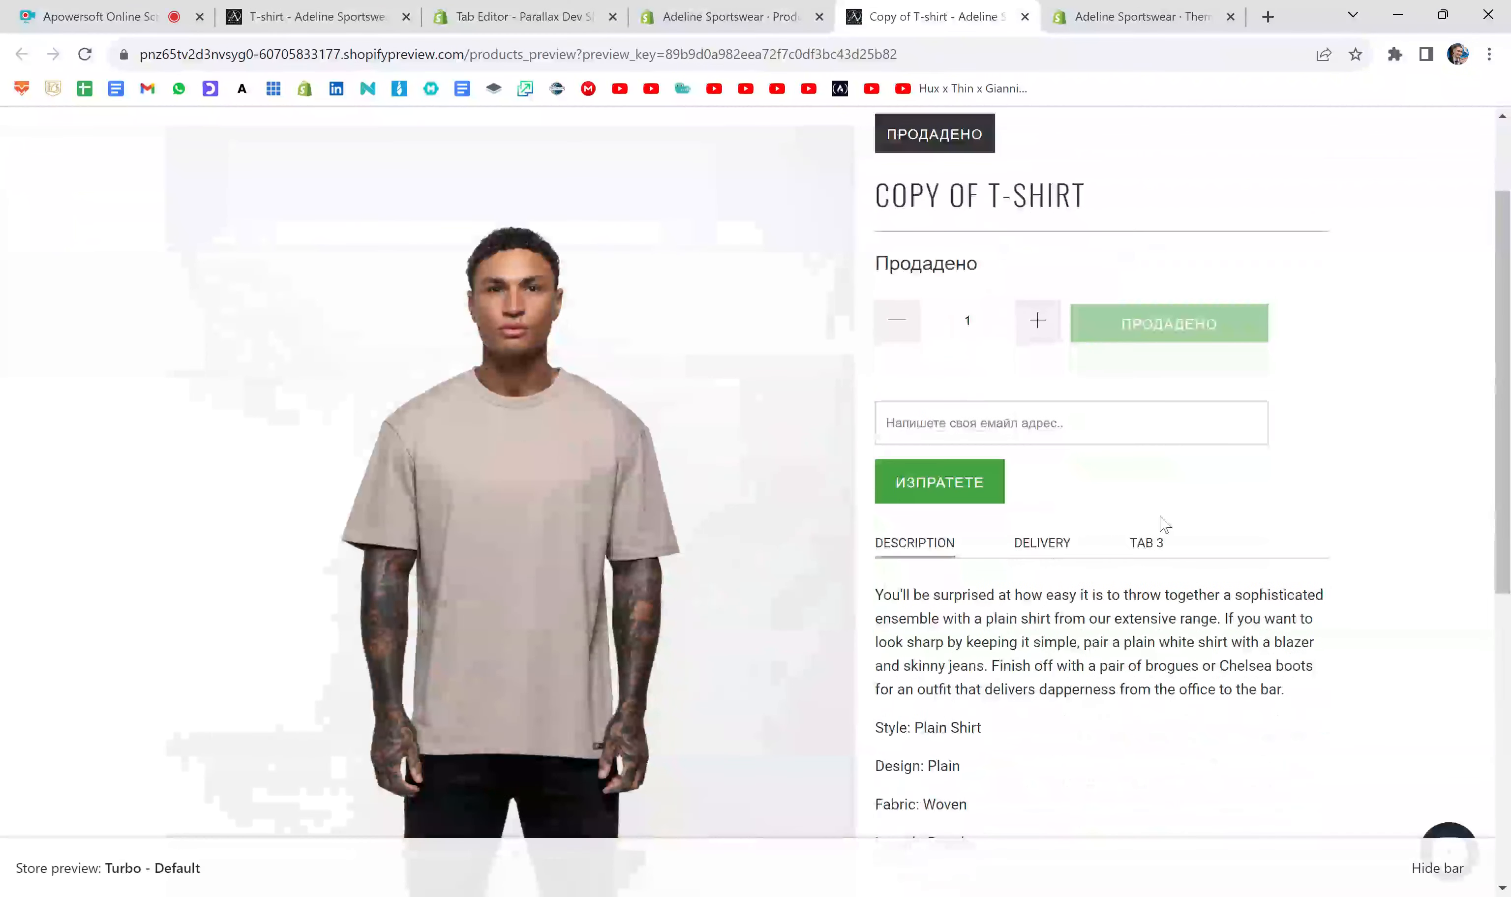
pyautogui.click(1158, 543)
pyautogui.scroll(-4, 1162, 543)
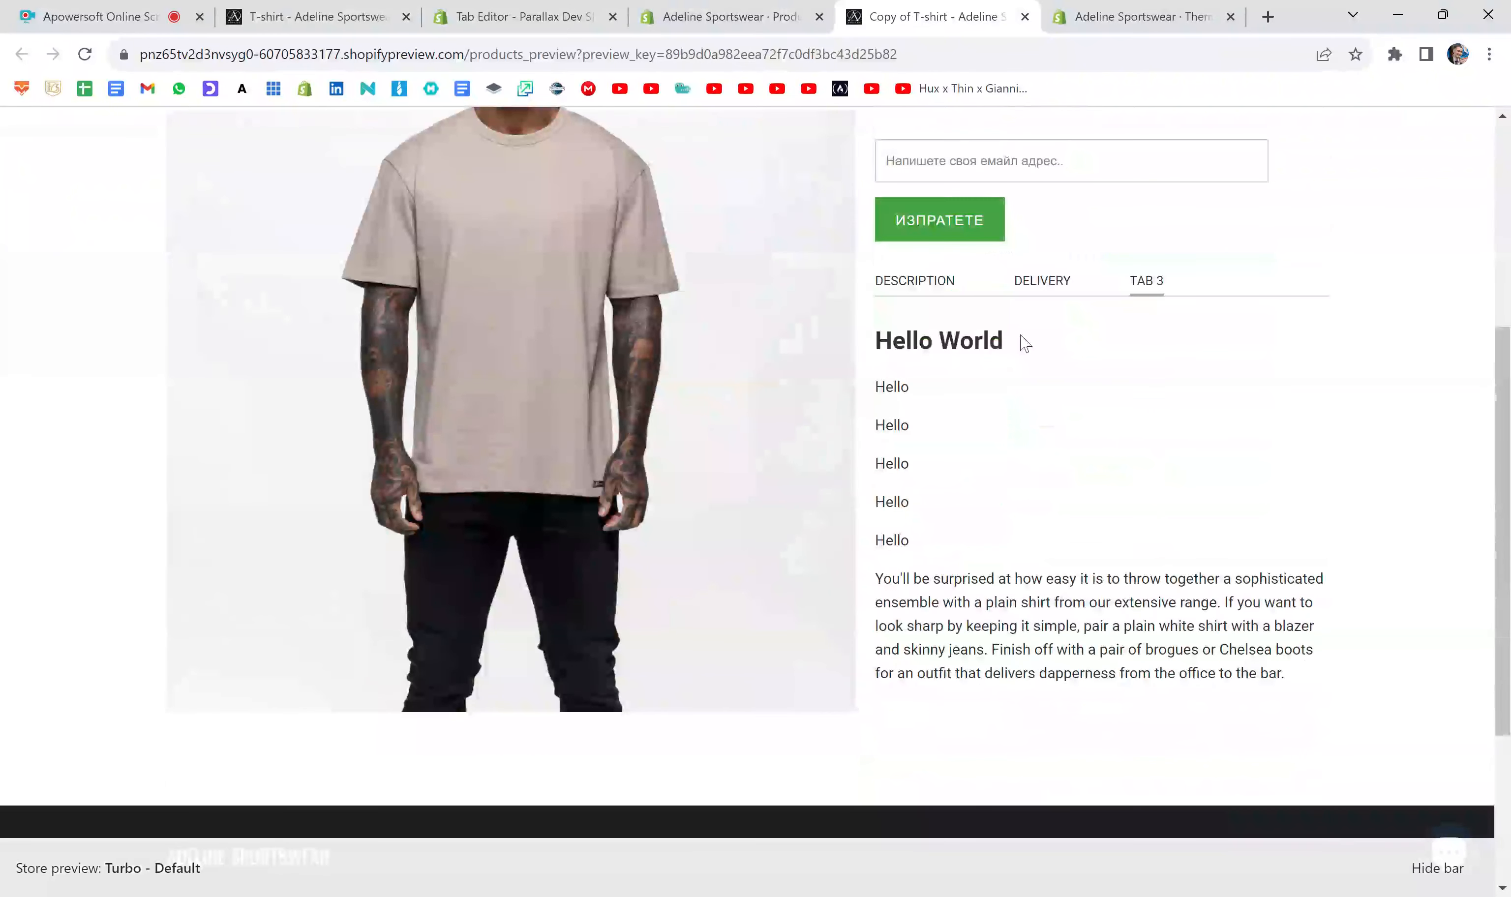
pyautogui.moveTo(1016, 340); pyautogui.dragTo(879, 341)
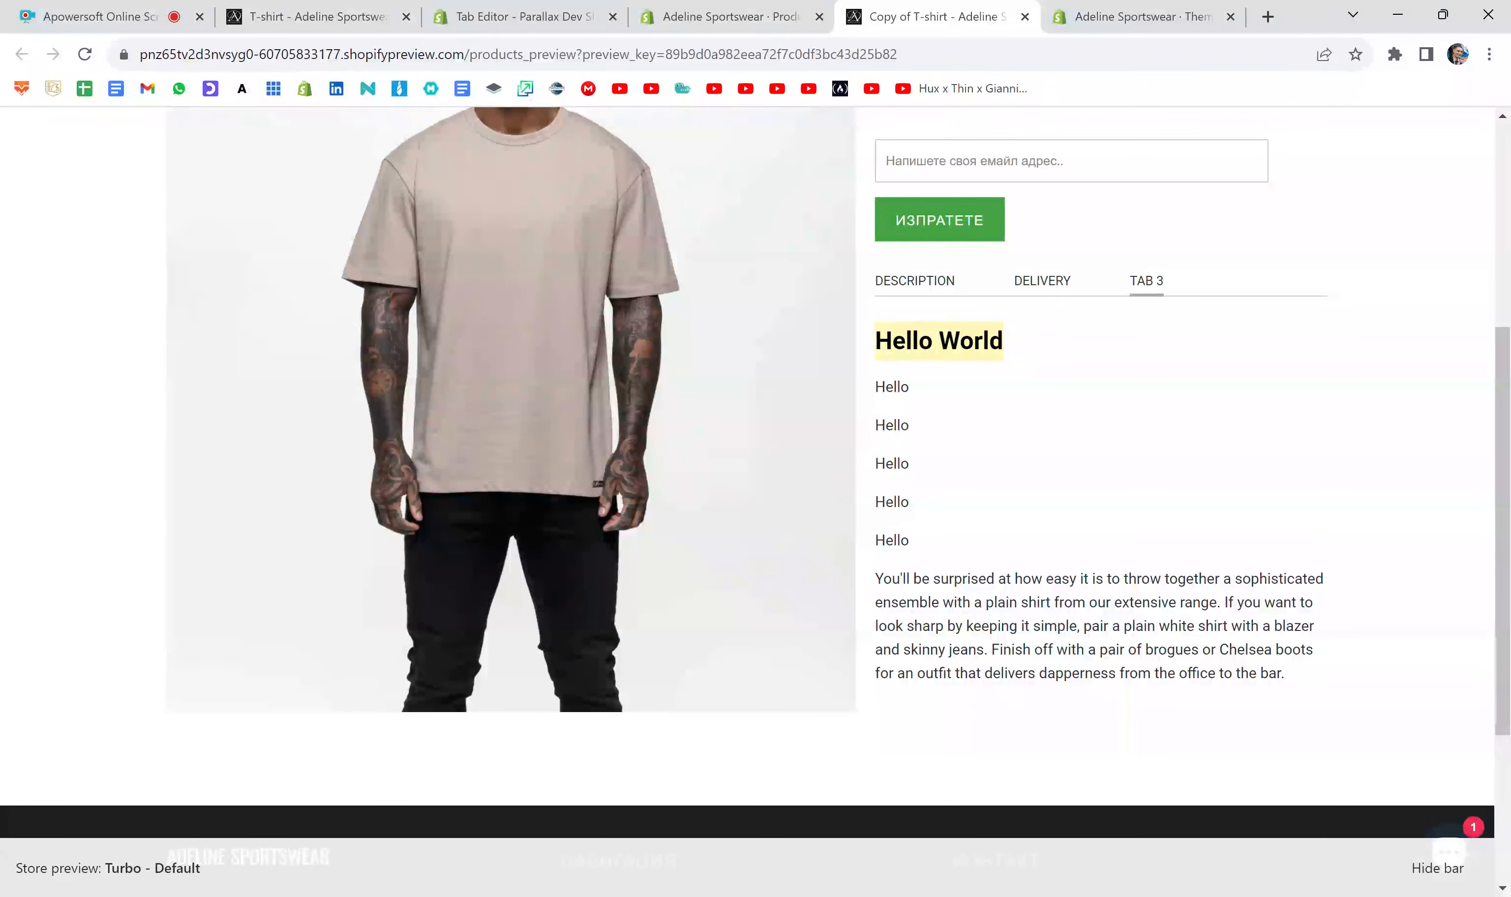
pyautogui.click(879, 341)
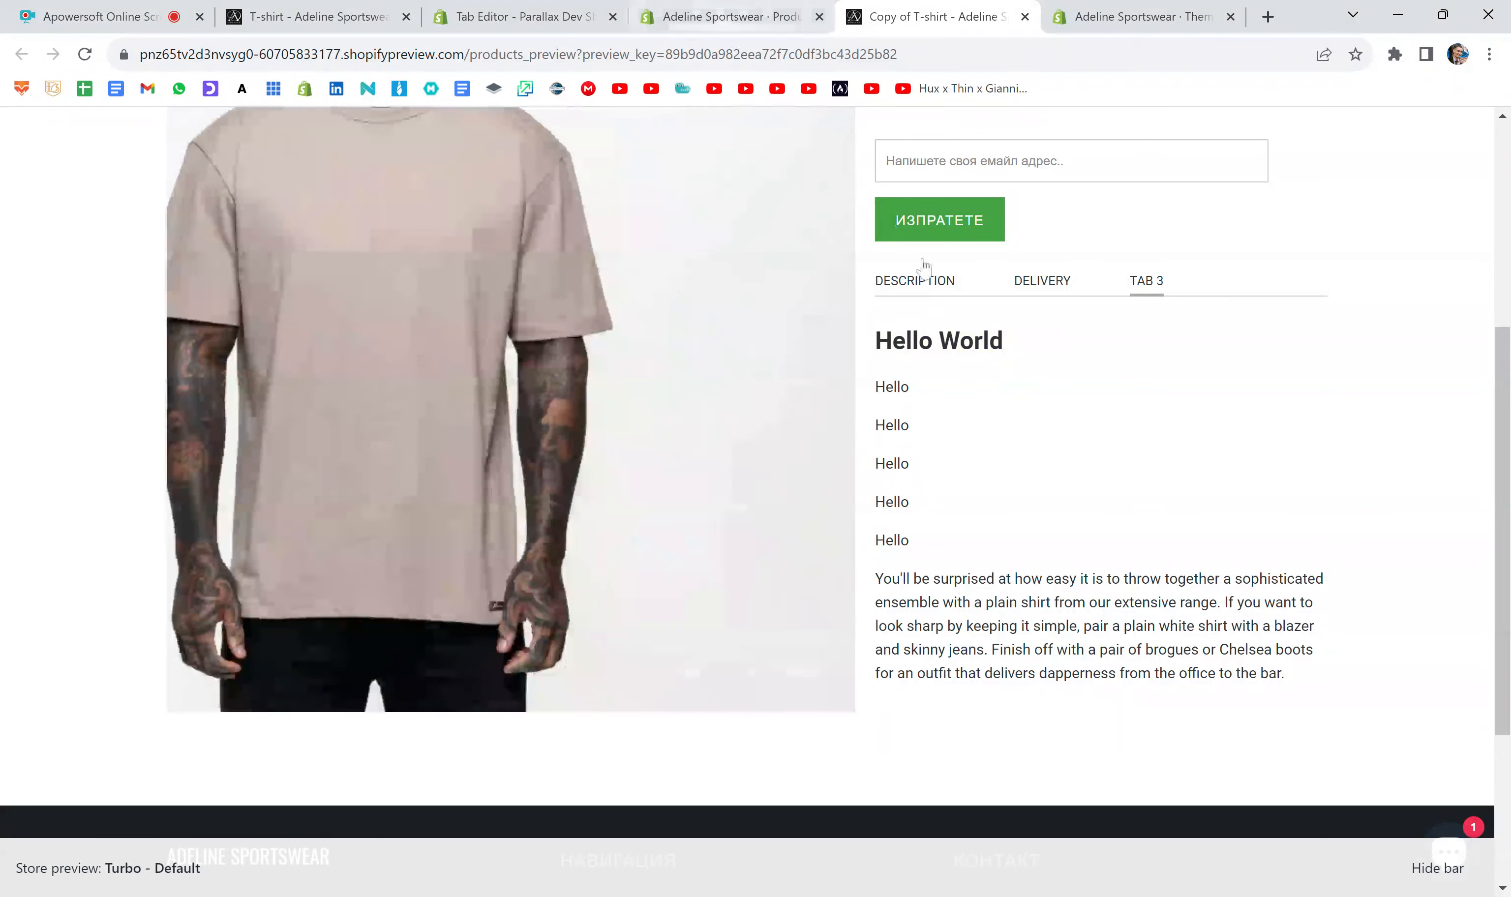
# - Return to the product editor, add text-align: center; to the Hello World paragraph's style, and save the product
pyautogui.click(730, 17)
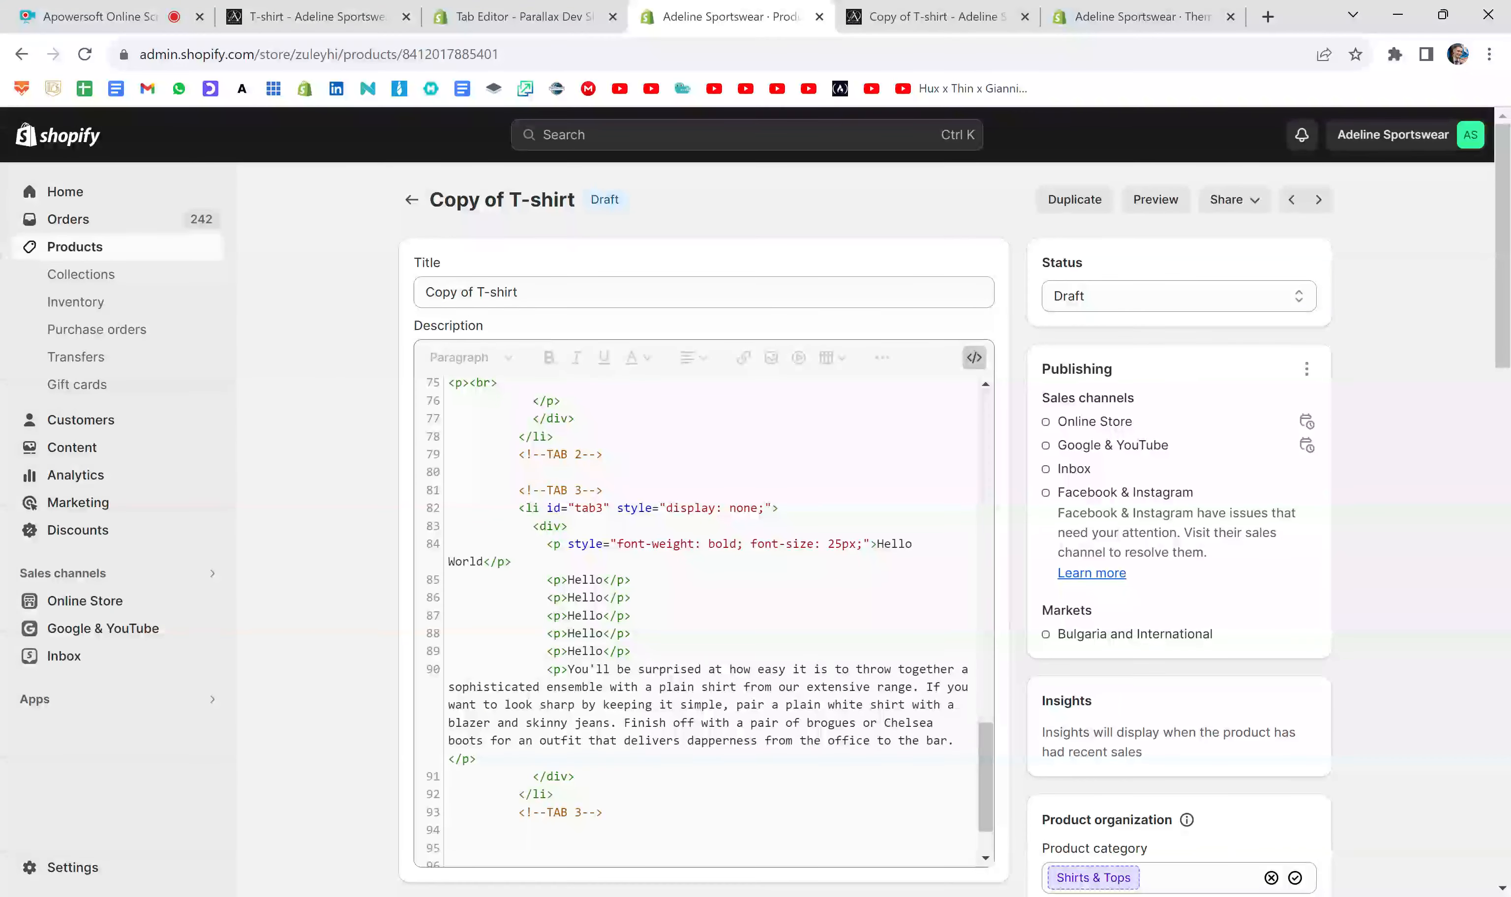
pyautogui.click(855, 544)
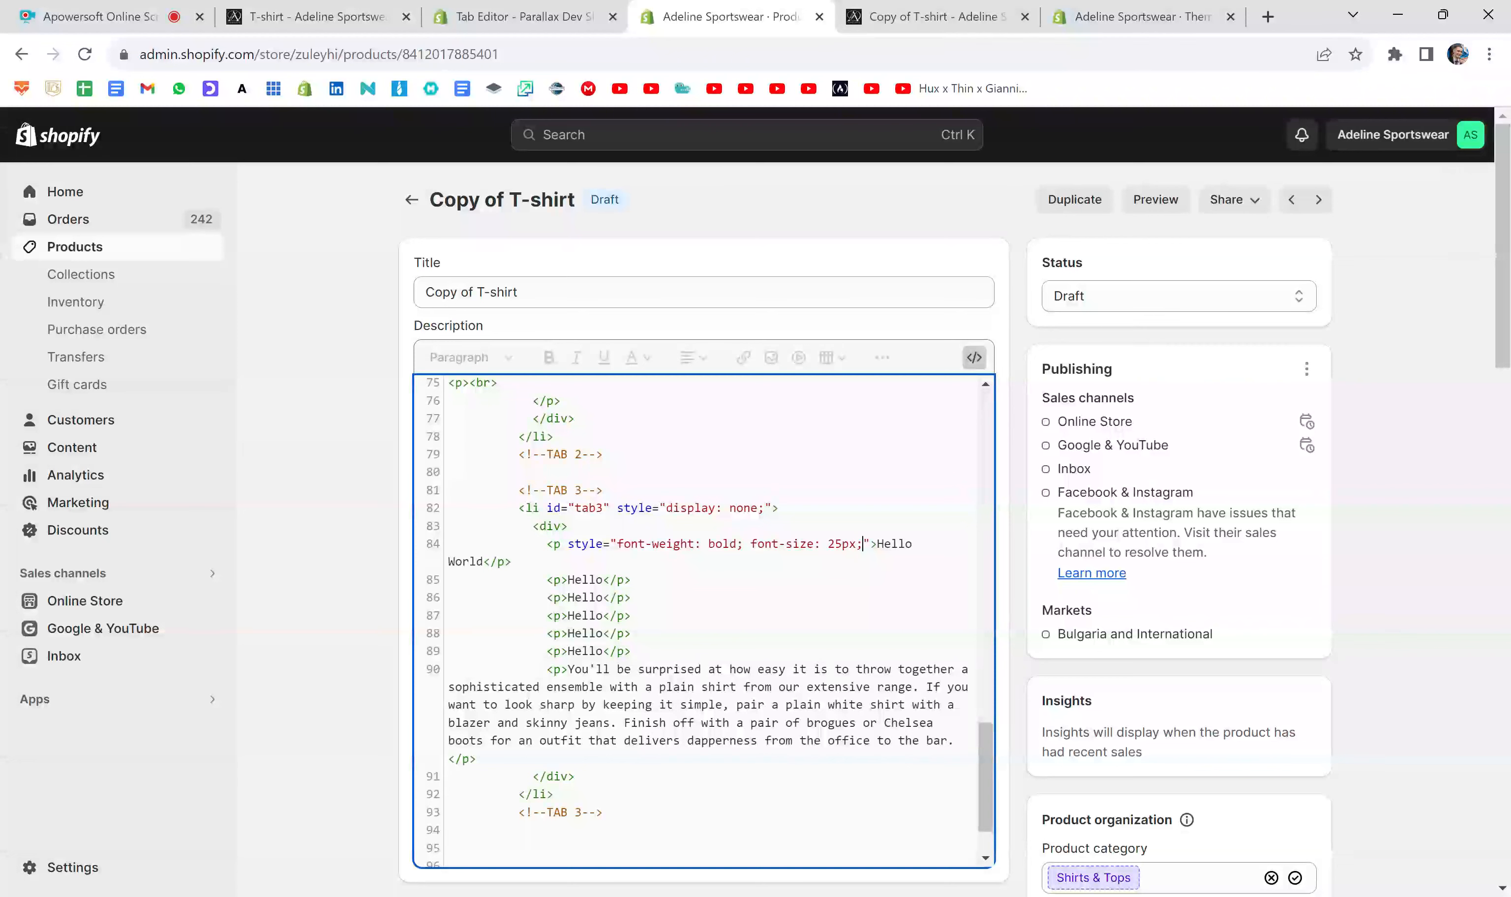
pyautogui.write('text')
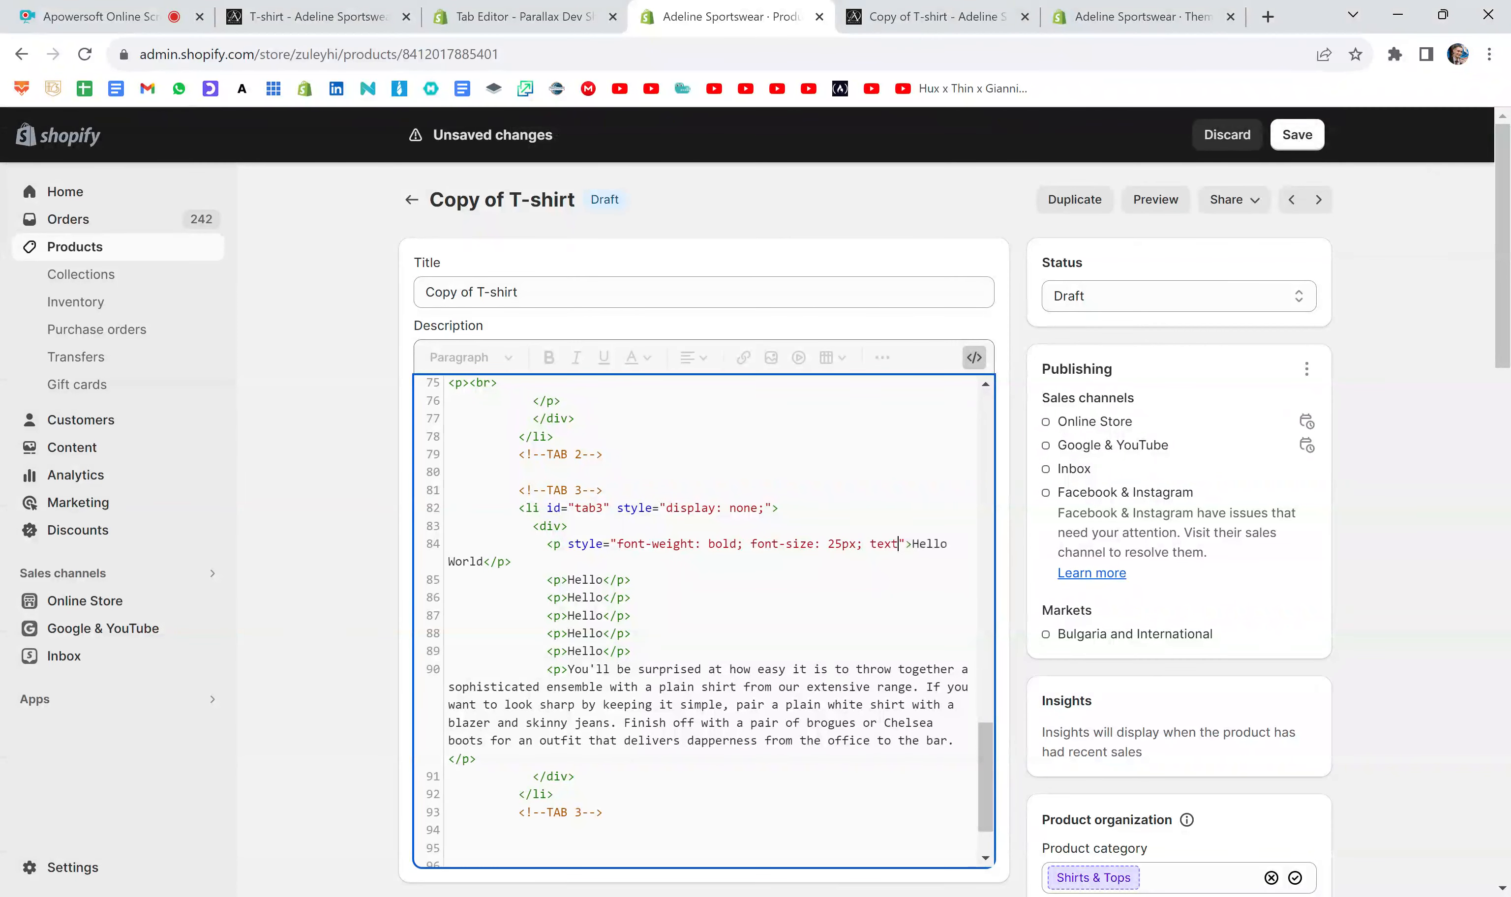
pyautogui.write('-align: center')
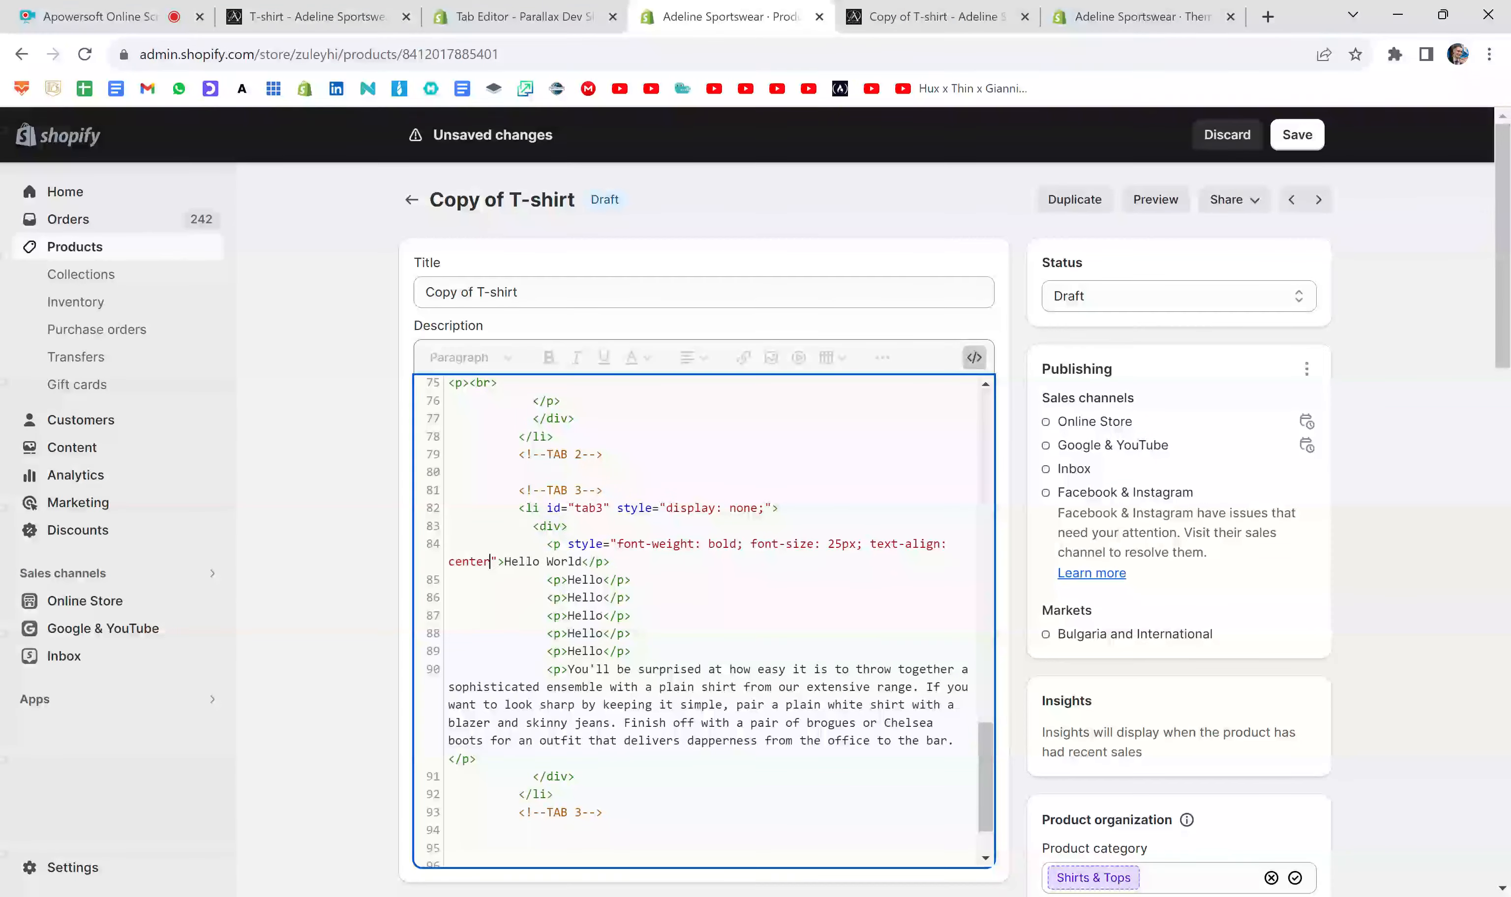
pyautogui.write(';')
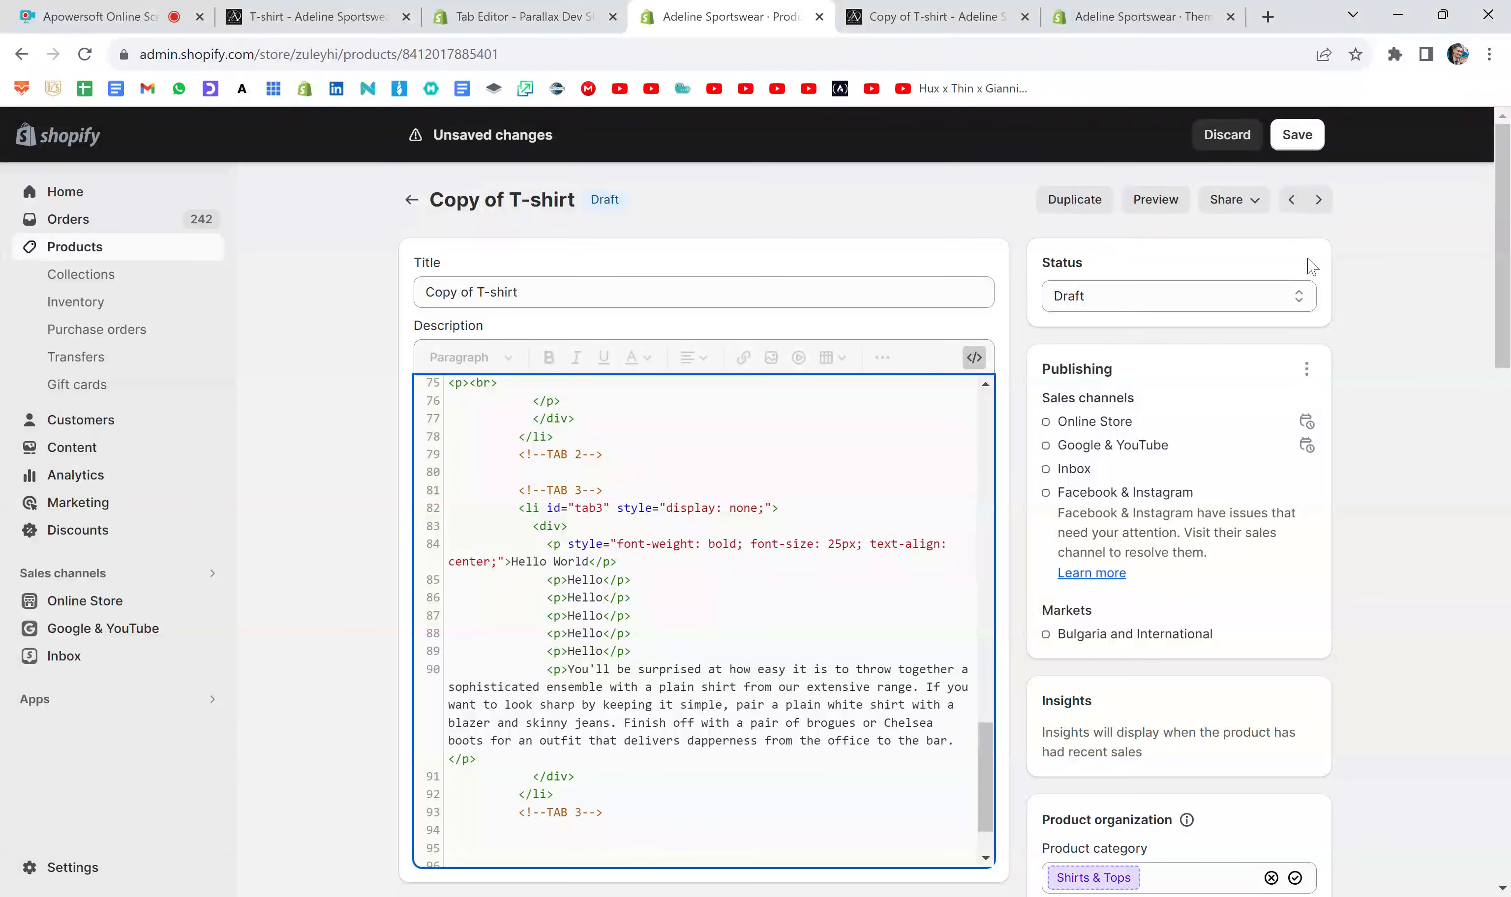
pyautogui.click(1290, 154)
pyautogui.click(1299, 136)
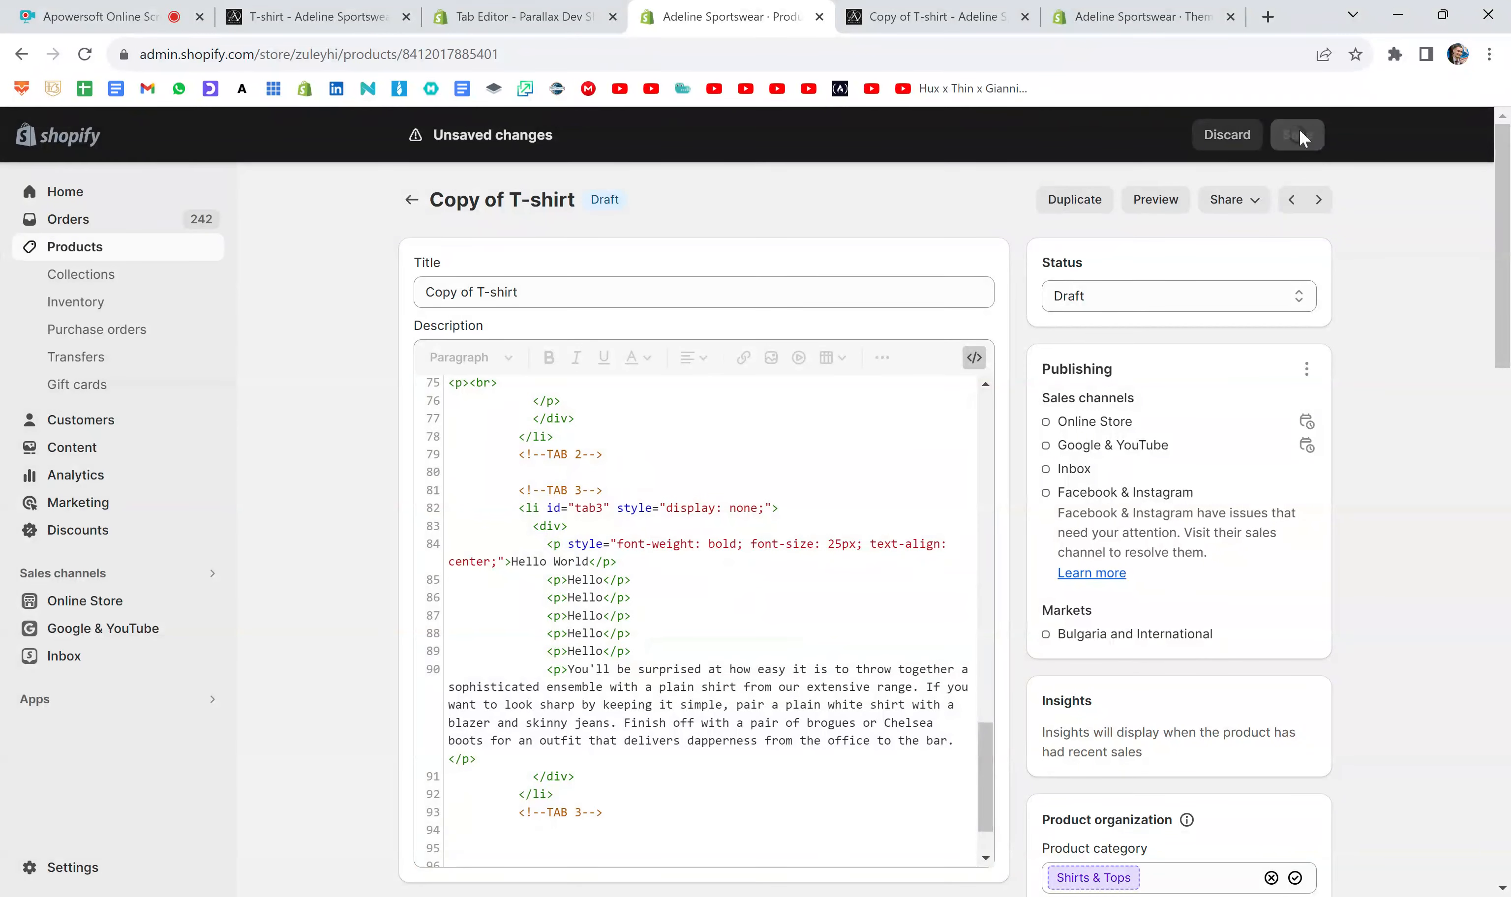
# - Reopen the product preview in place of the old one and check the alignment of Hello World under Tab 3
pyautogui.click(976, 9)
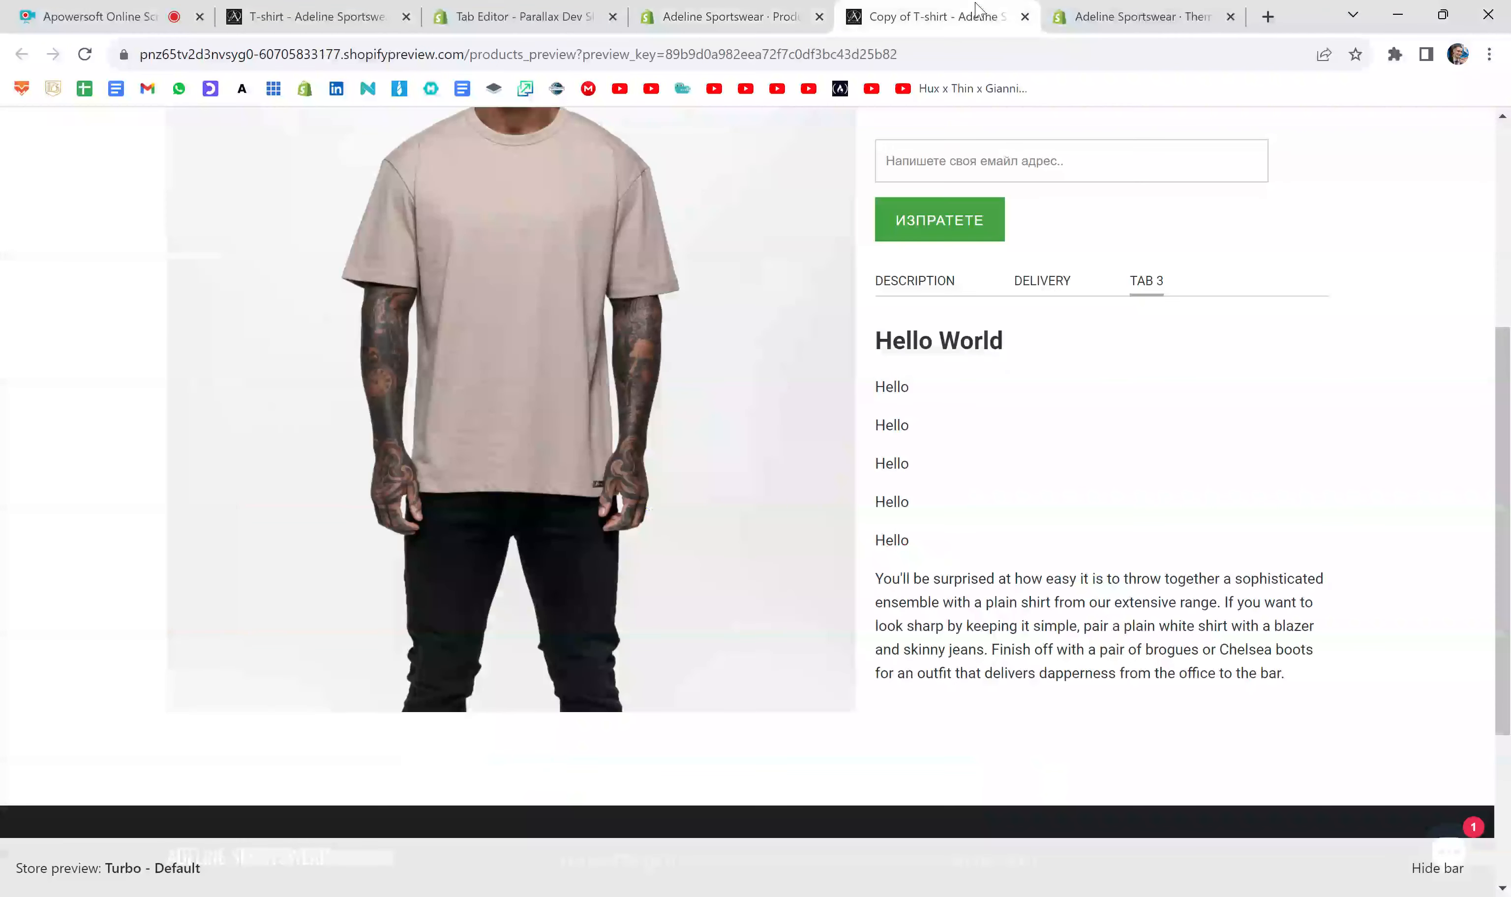
pyautogui.click(1024, 17)
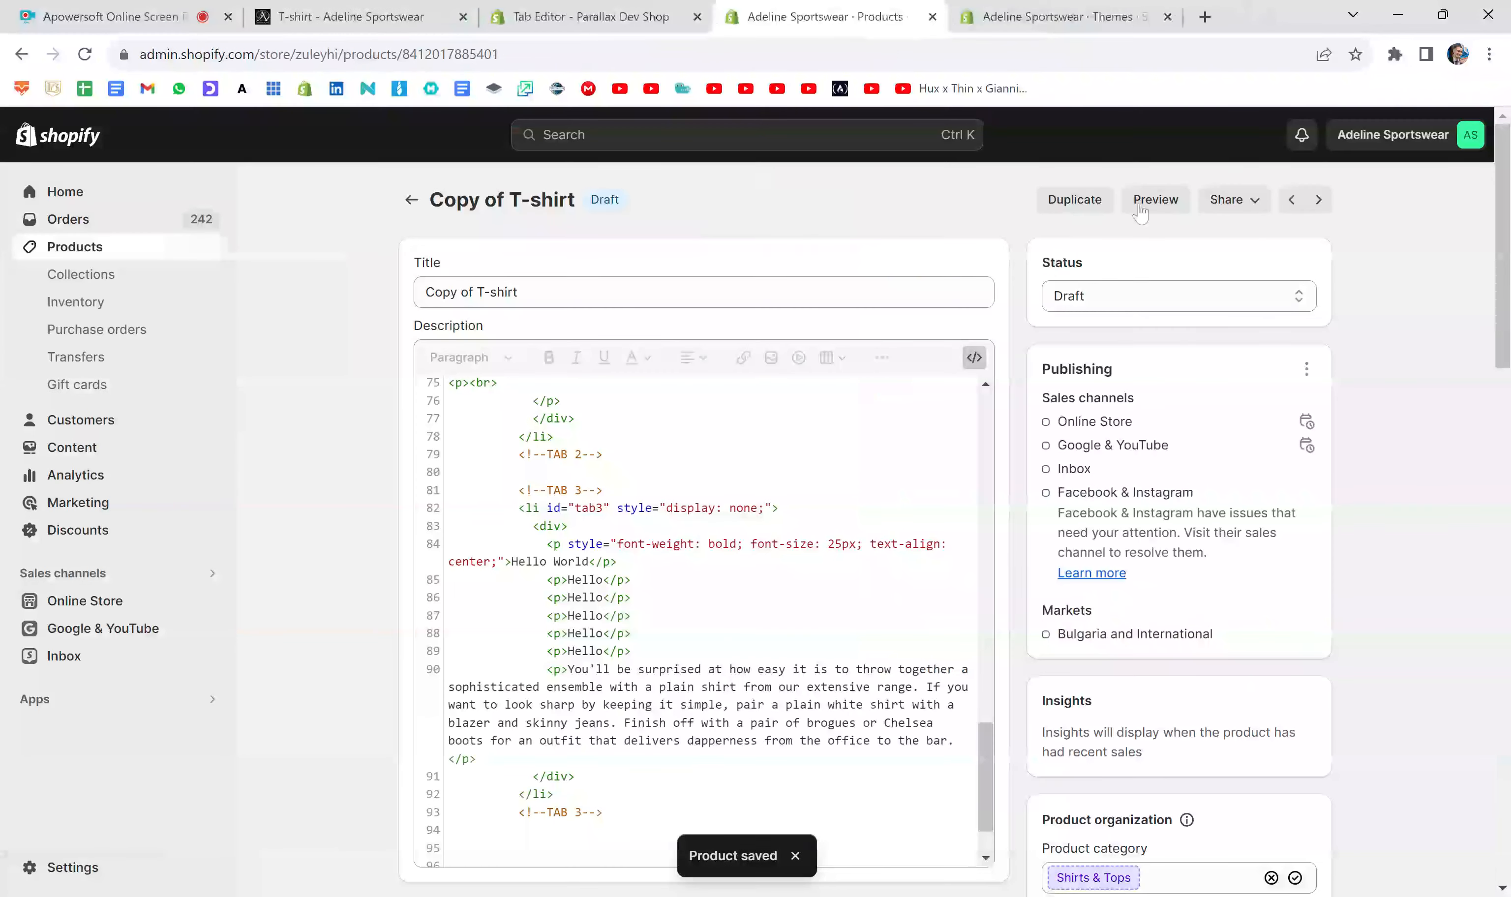
pyautogui.click(1142, 203)
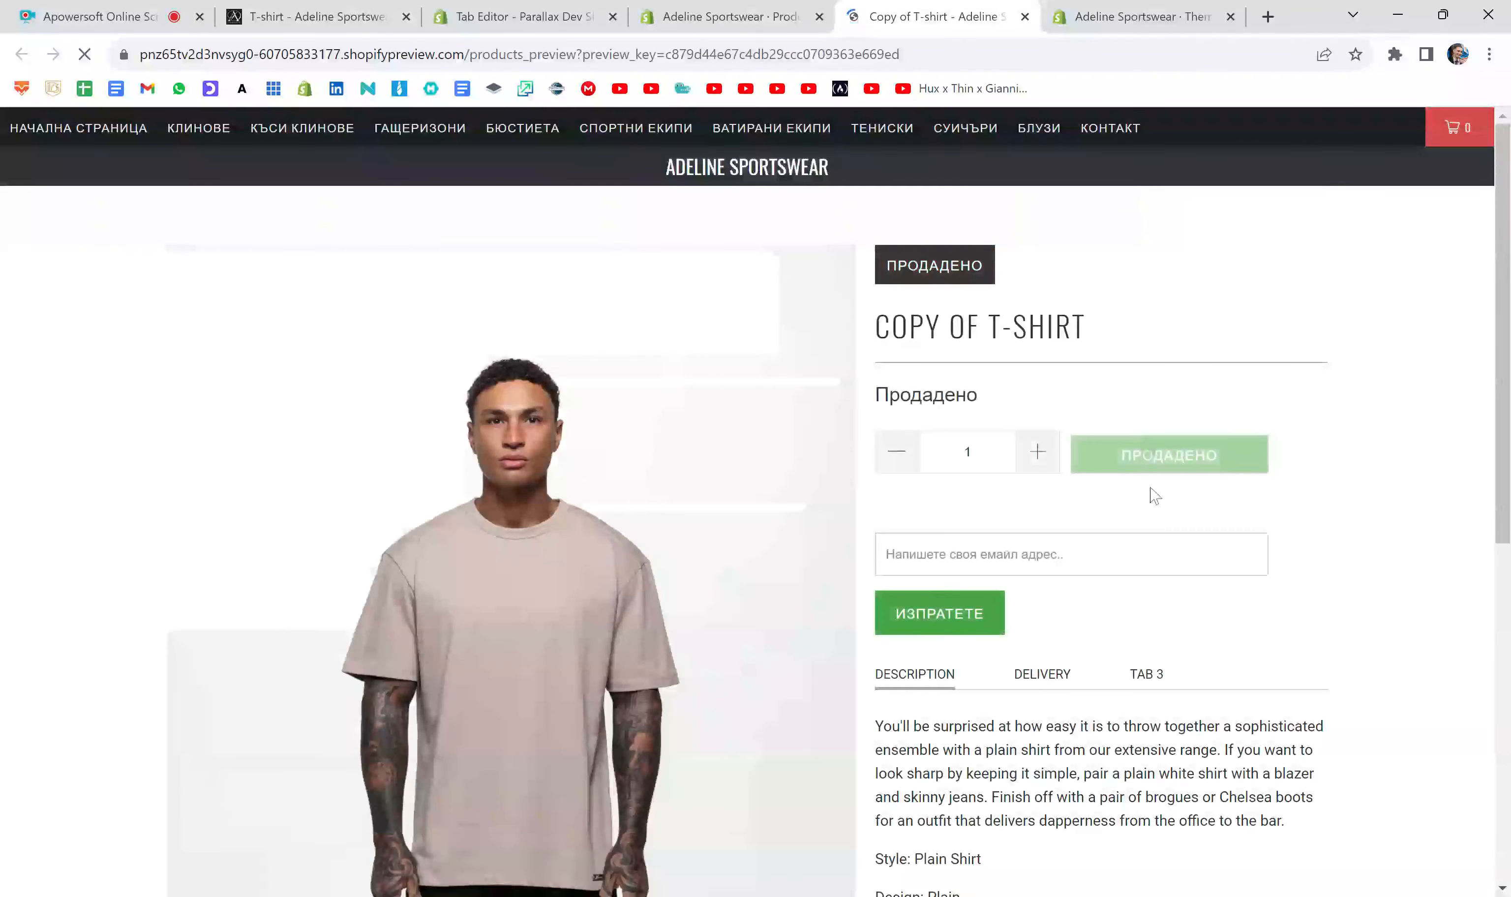
pyautogui.scroll(-5, 1150, 496)
pyautogui.click(1158, 347)
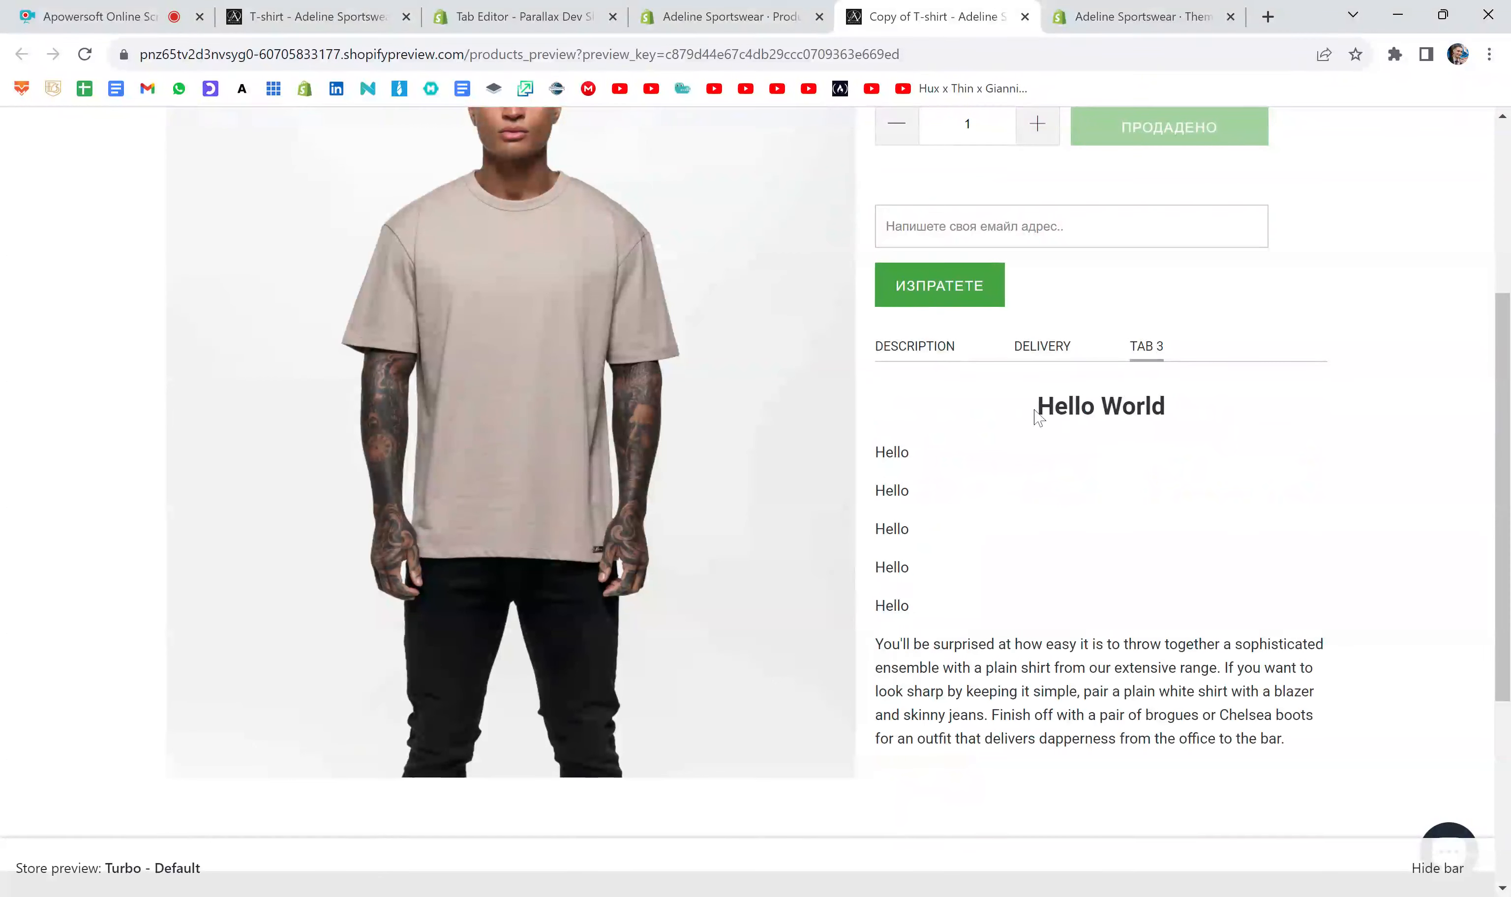
pyautogui.moveTo(1033, 409); pyautogui.dragTo(1190, 408)
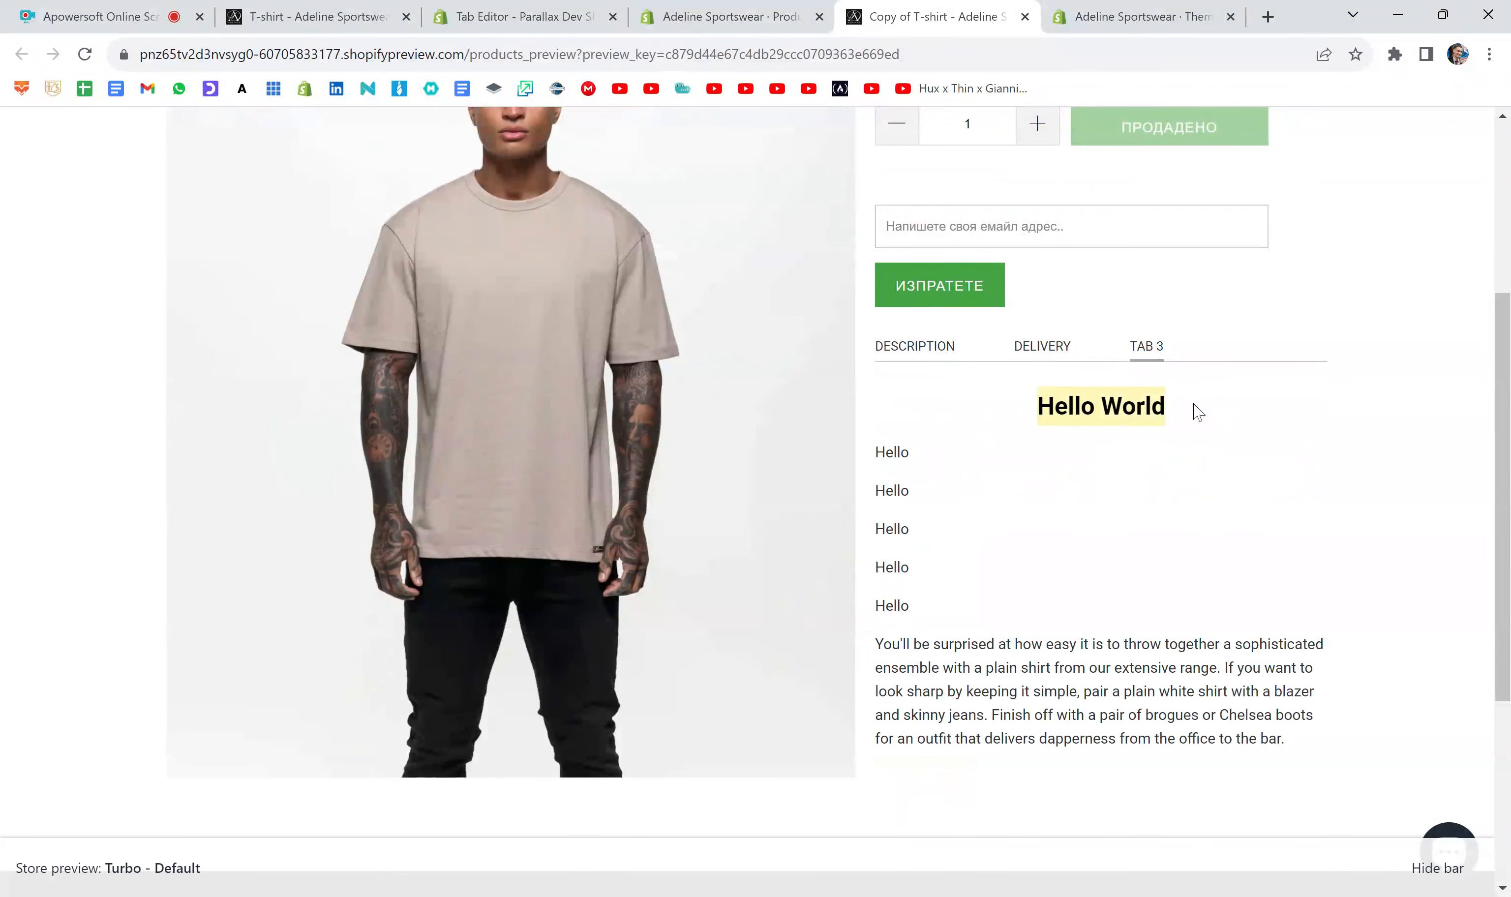
pyautogui.click(1080, 459)
pyautogui.scroll(-1, 1081, 459)
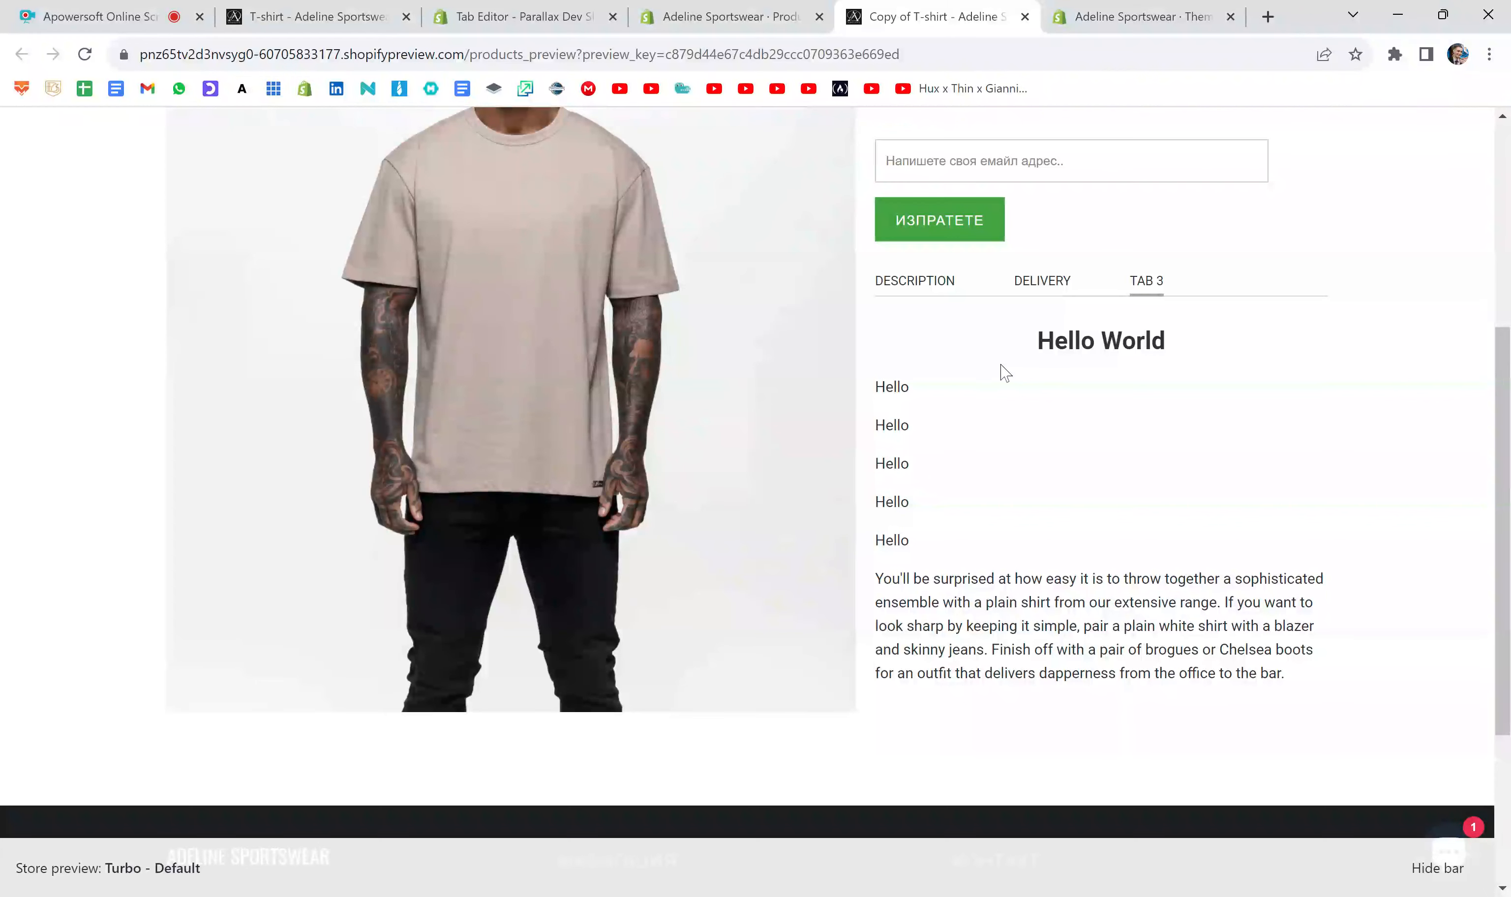
# - Return to the product editor, insert an empty line after the first Hello paragraph in the Tab 3 code, and save the product
pyautogui.moveTo(873, 391); pyautogui.dragTo(936, 432)
pyautogui.click(917, 431)
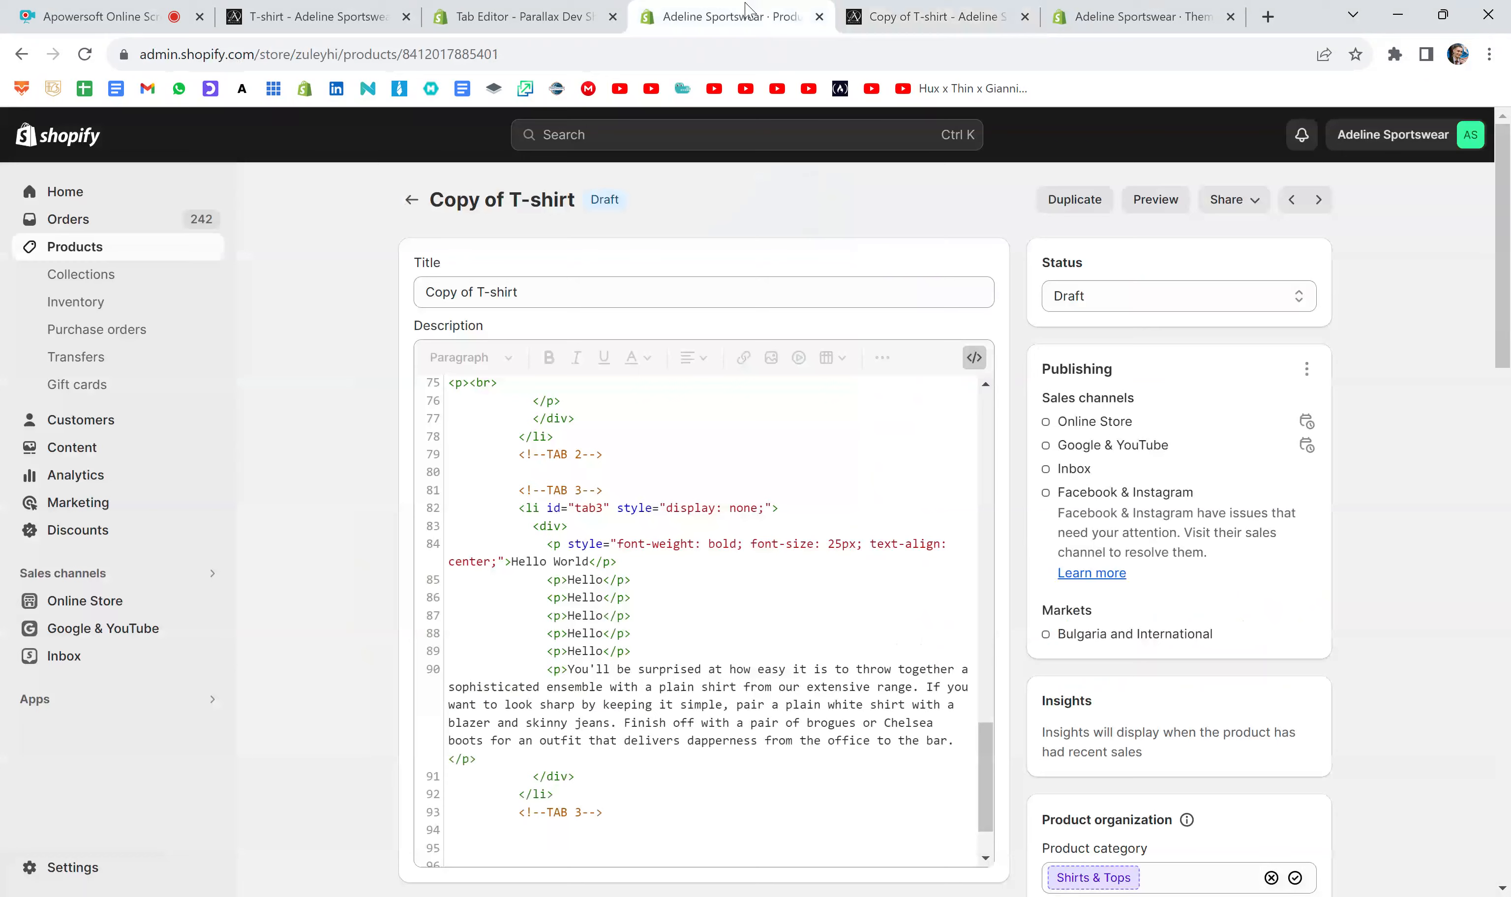
pyautogui.click(730, 17)
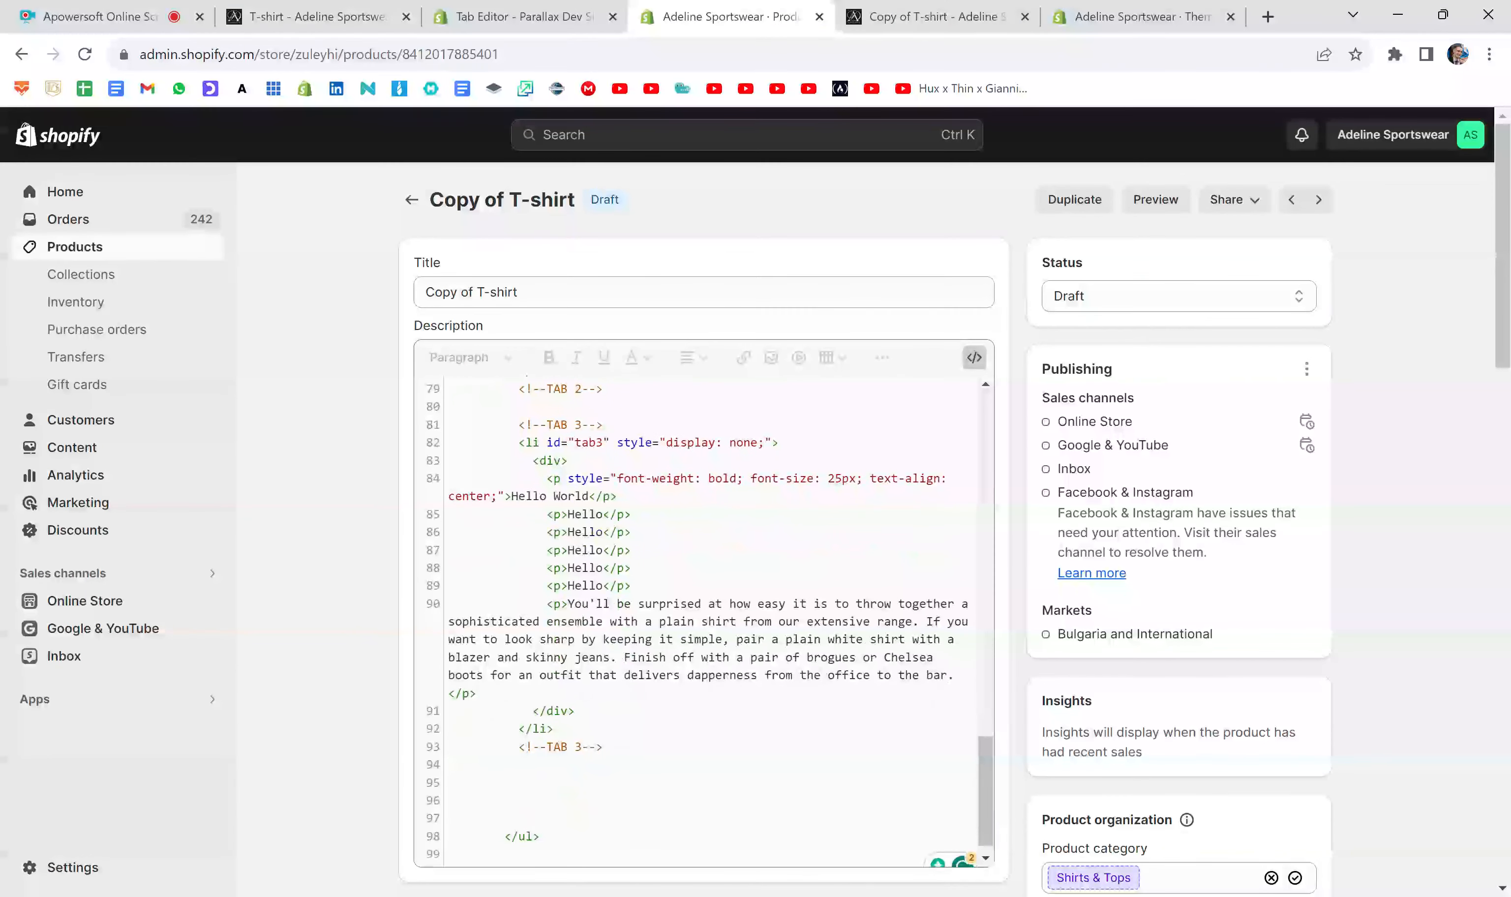
pyautogui.moveTo(540, 514); pyautogui.dragTo(631, 514)
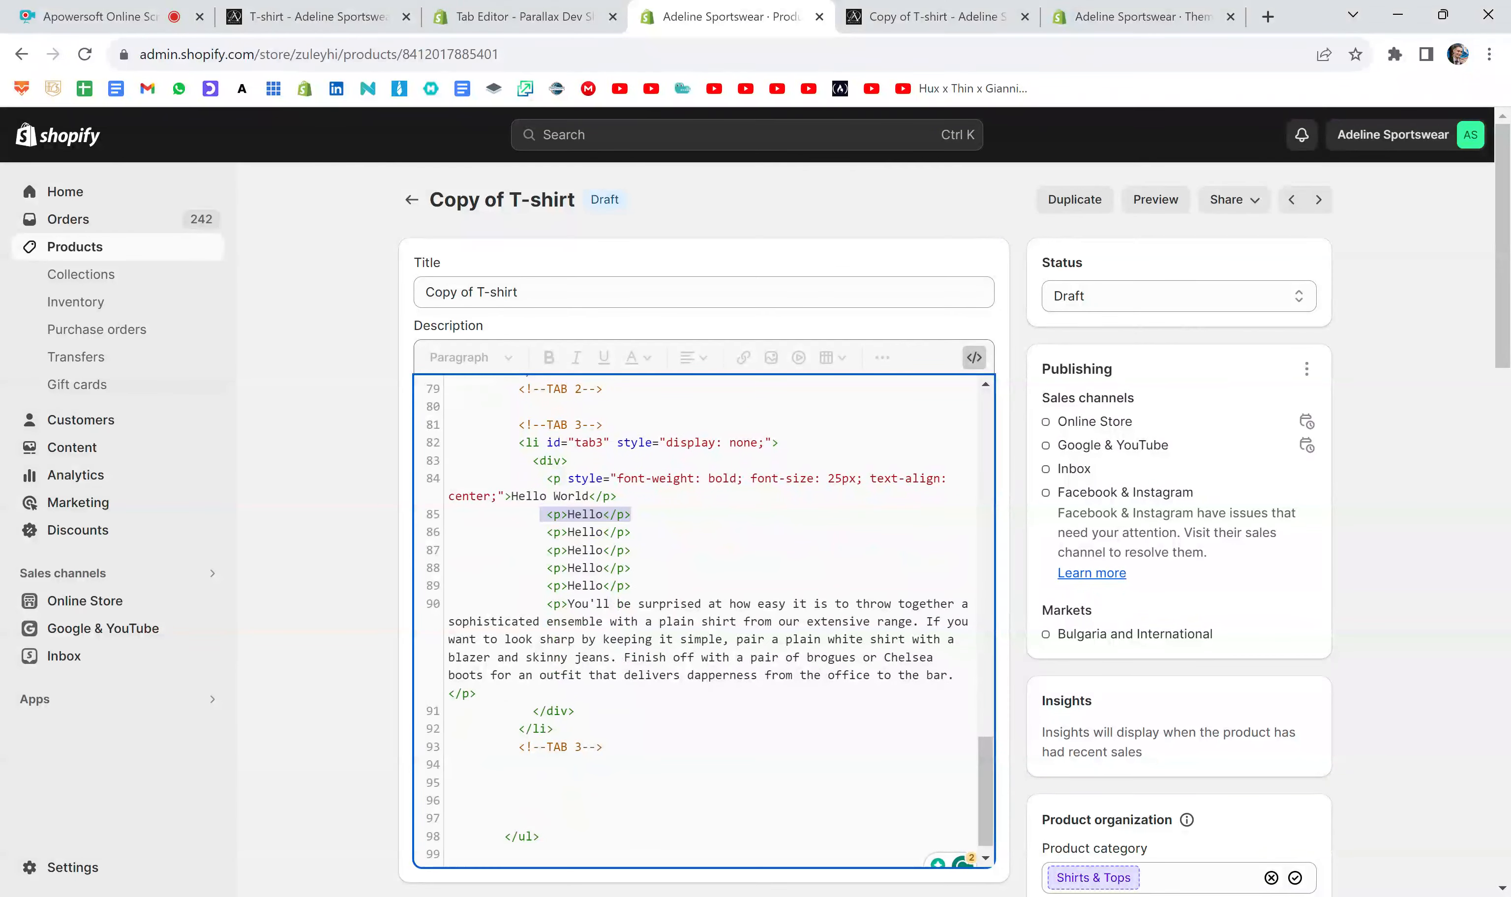
pyautogui.moveTo(546, 549); pyautogui.dragTo(631, 531)
pyautogui.click(539, 532)
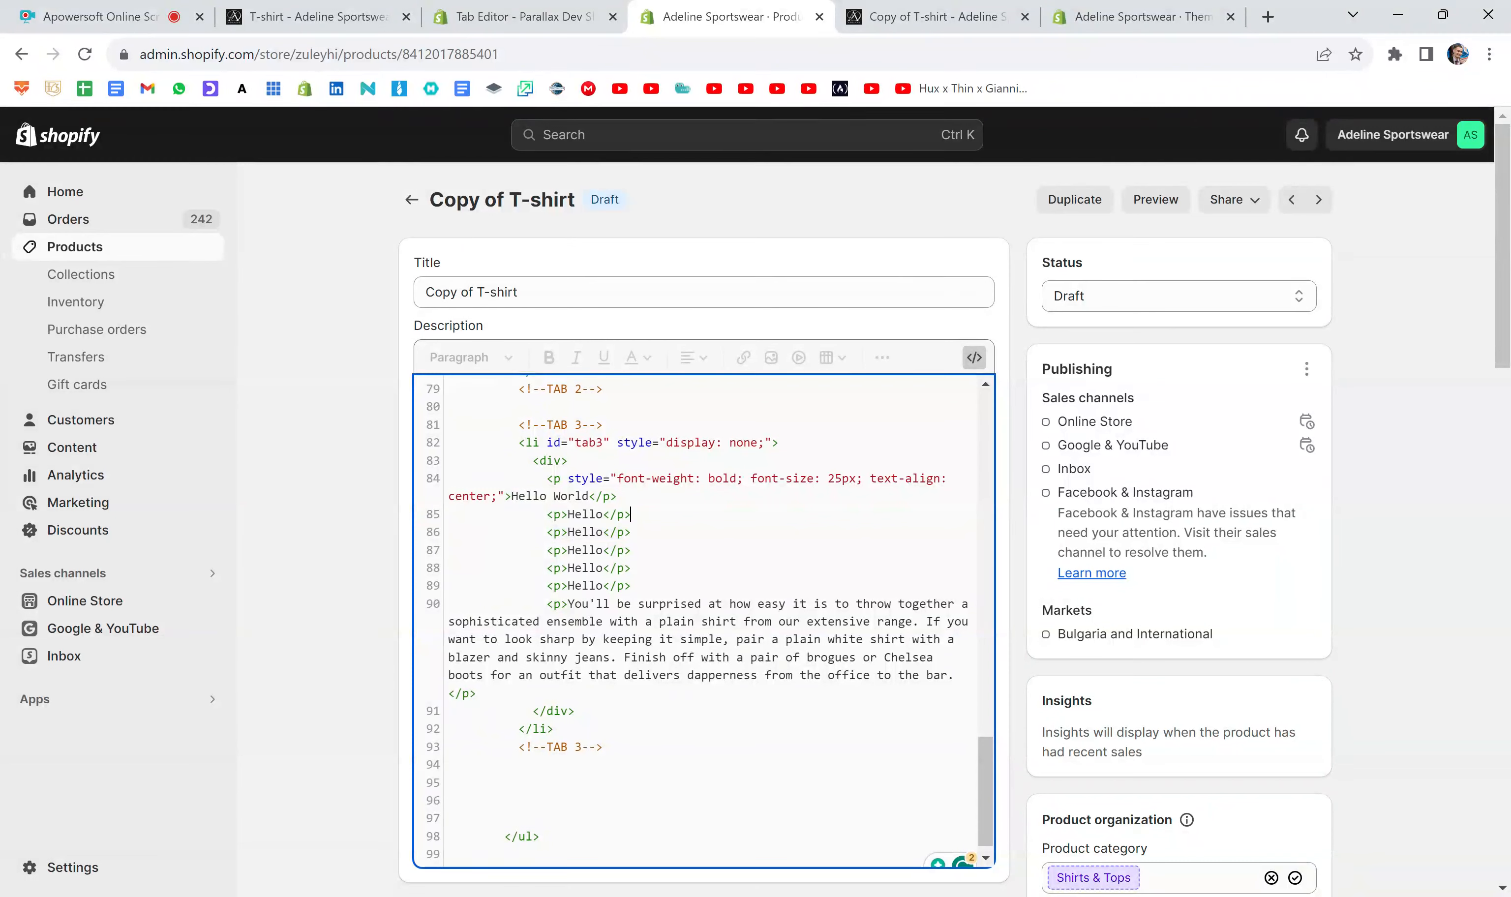
pyautogui.press('Return')
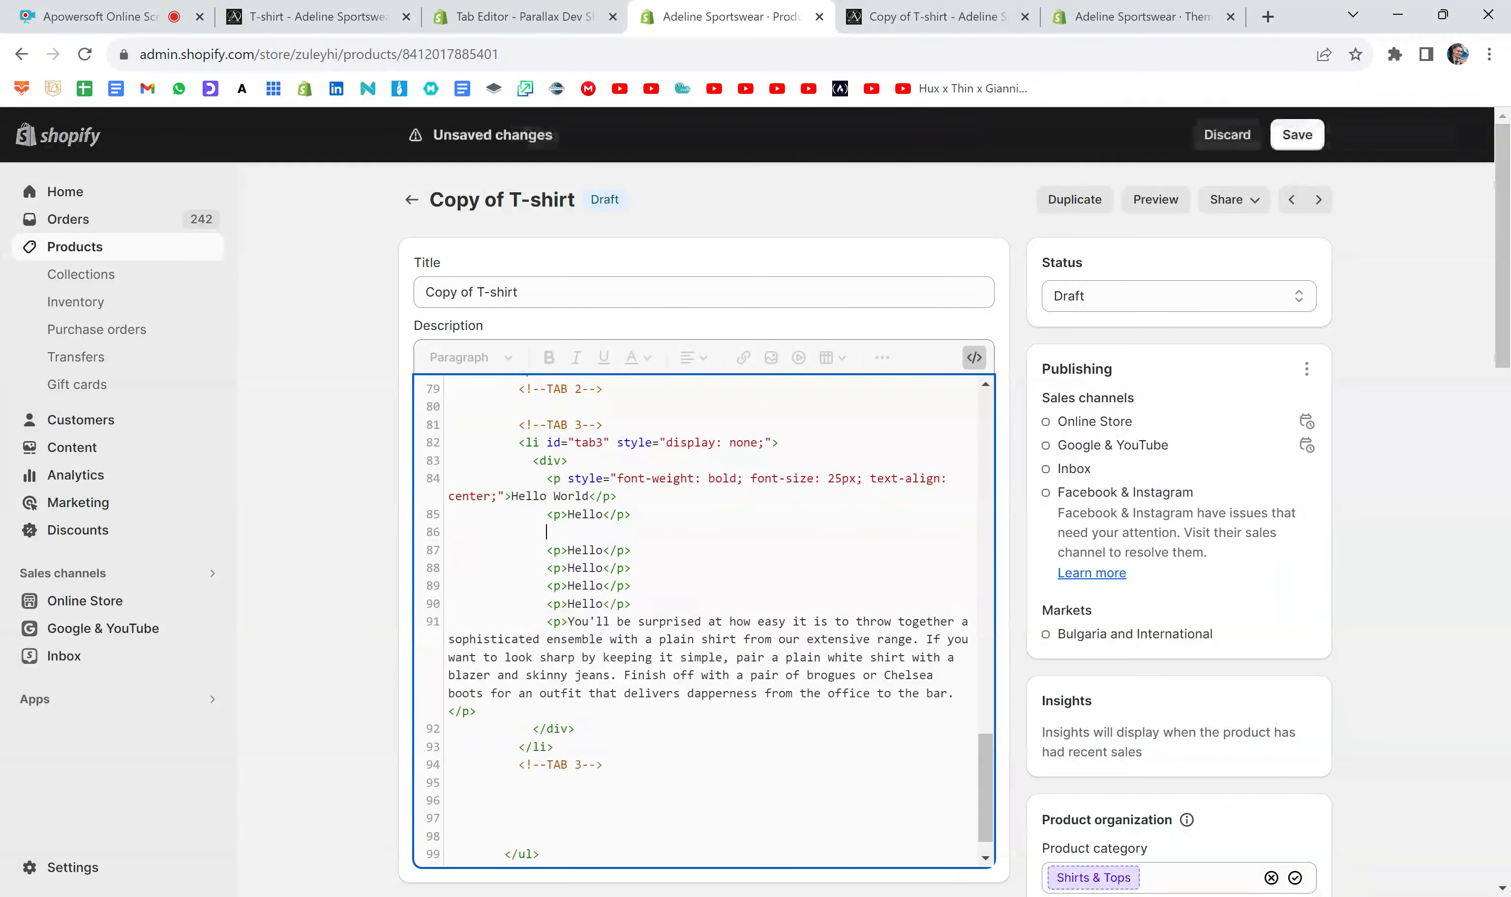
pyautogui.click(1285, 144)
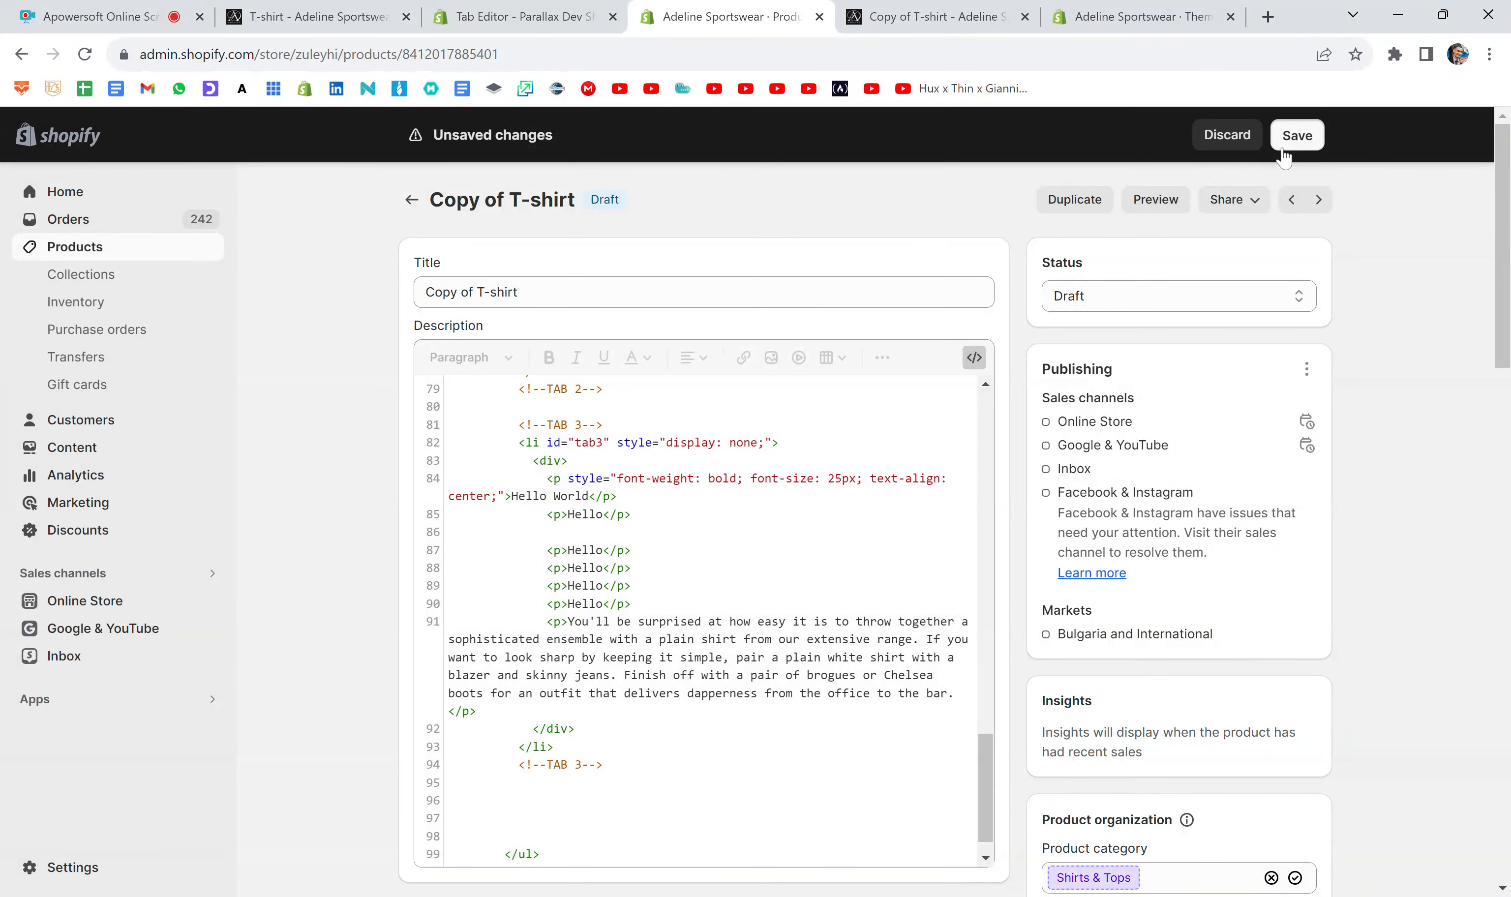
# - Replace the old preview with a fresh one and check the spacing between the first two Hello lines under Tab 3
pyautogui.click(1024, 17)
pyautogui.click(1156, 206)
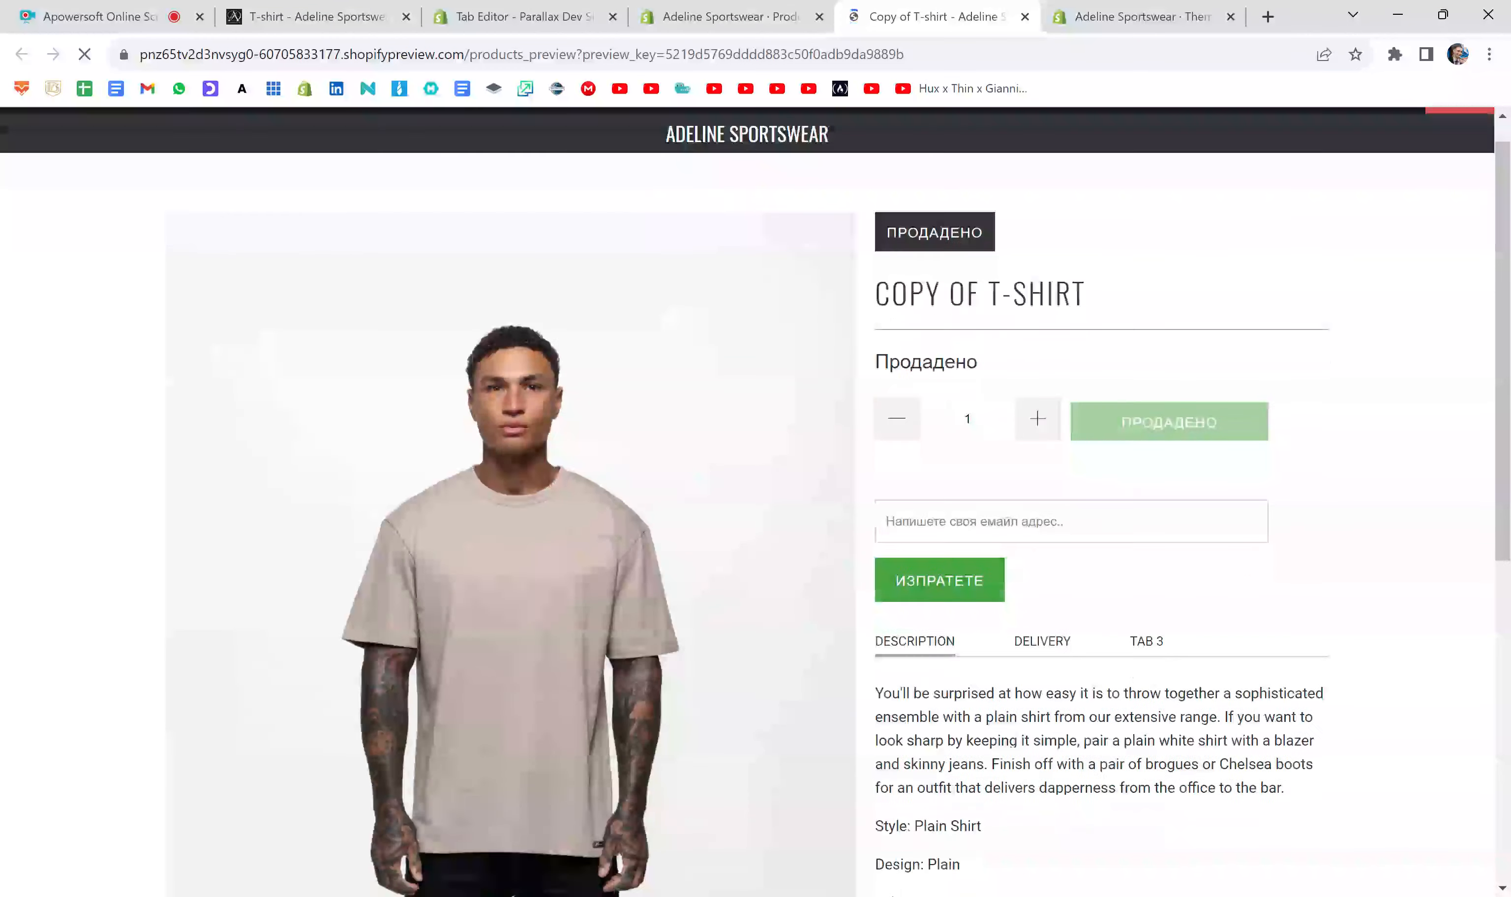
pyautogui.scroll(-3, 1193, 448)
pyautogui.click(1146, 412)
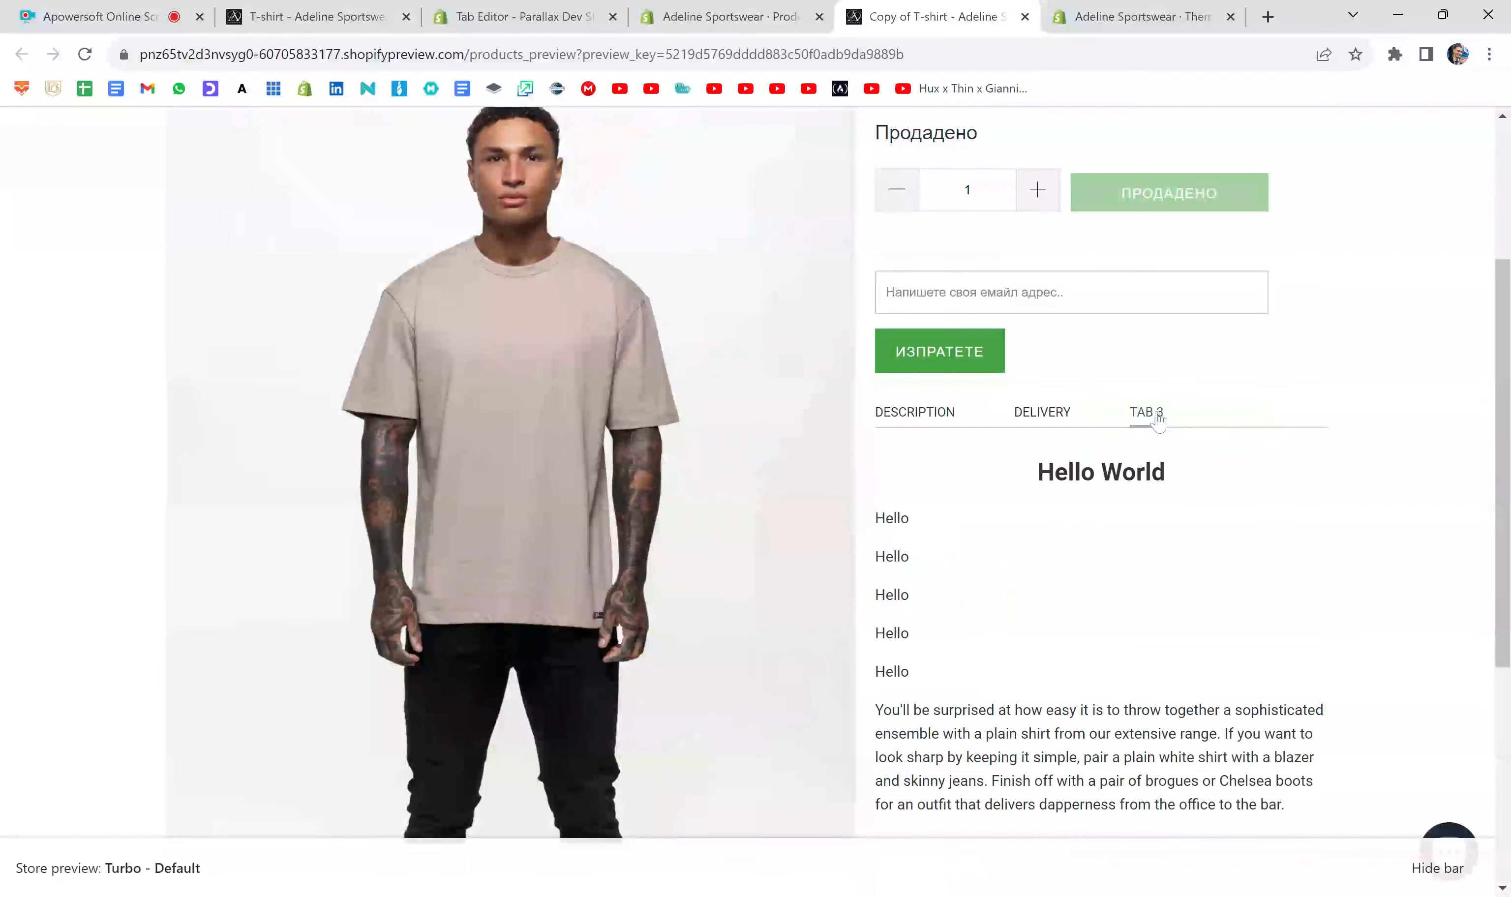
pyautogui.scroll(-2, 999, 515)
pyautogui.moveTo(912, 429)
pyautogui.mouseDown()
pyautogui.moveTo(856, 378)
pyautogui.moveTo(921, 427)
pyautogui.mouseUp()
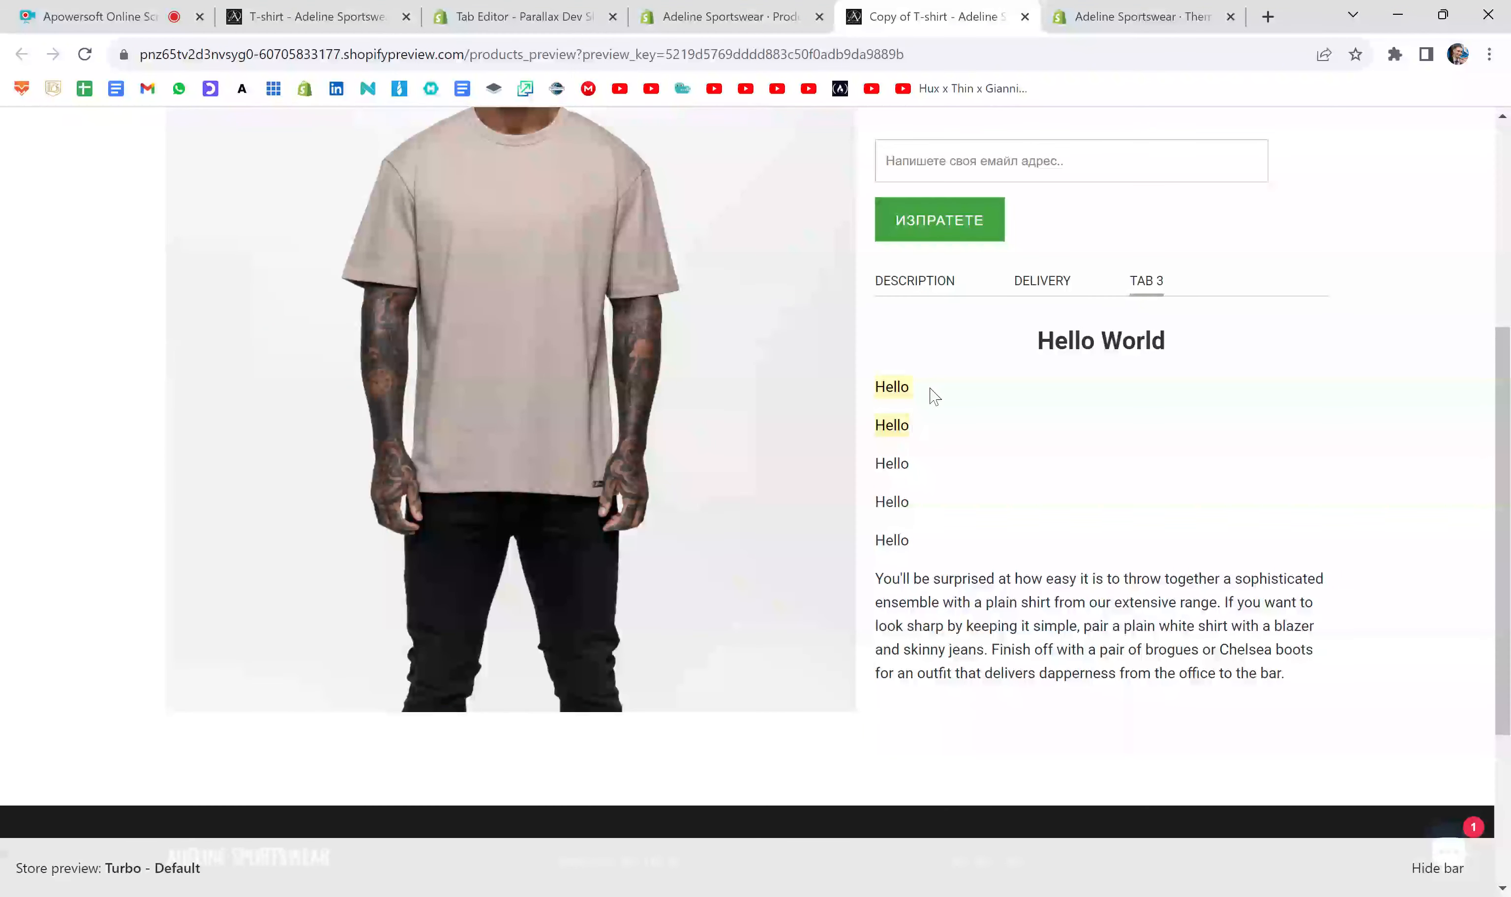
pyautogui.click(937, 396)
# - Back in the product editor, put a <br> tag on the empty line after the first Hello paragraph and save
pyautogui.click(727, 17)
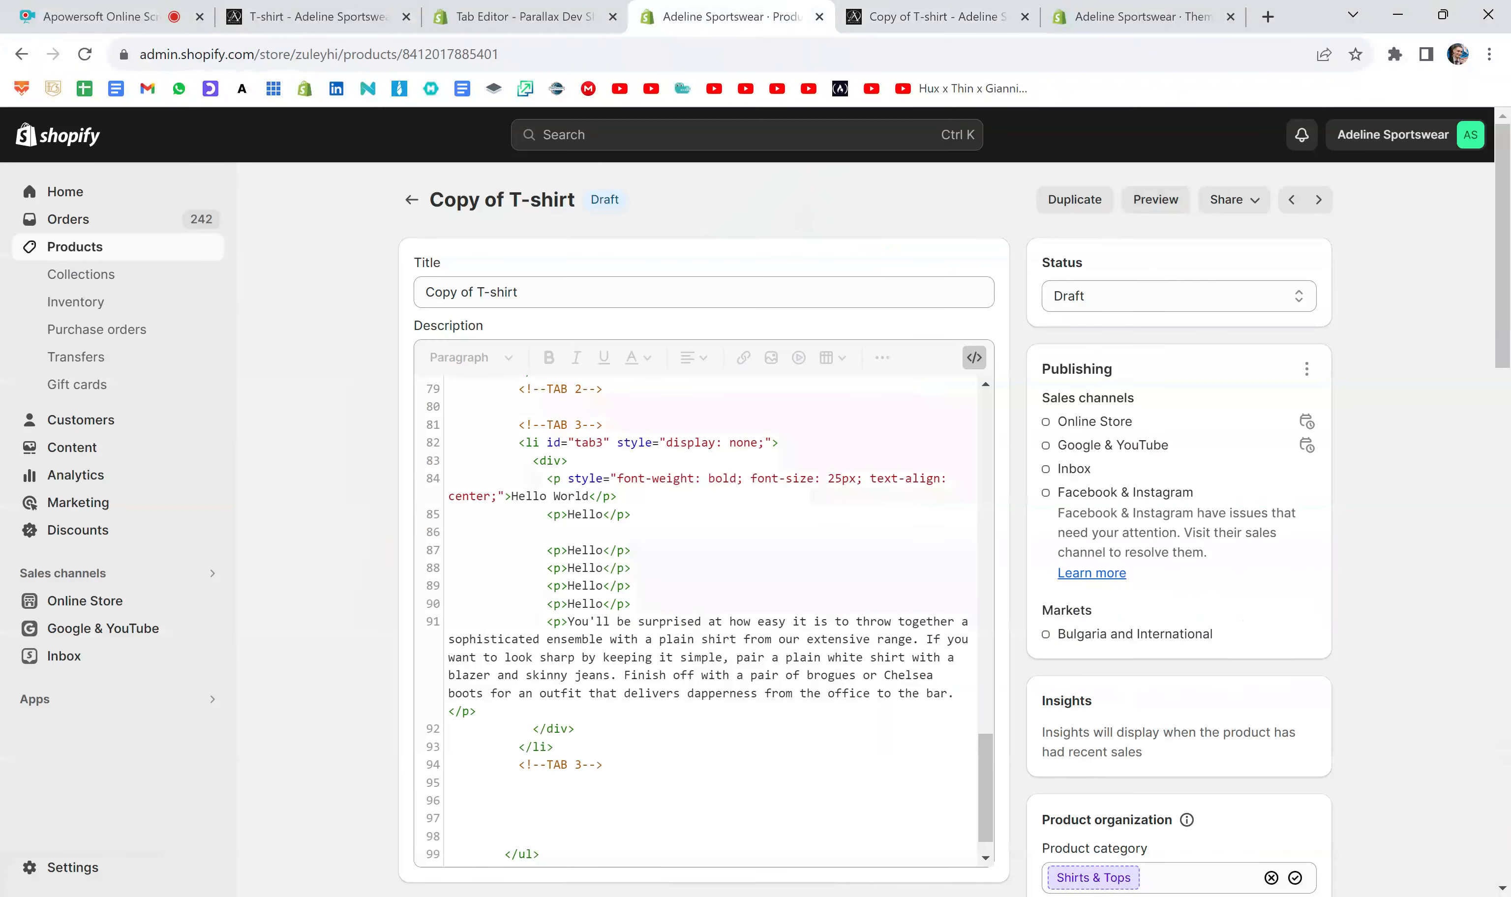
pyautogui.click(548, 532)
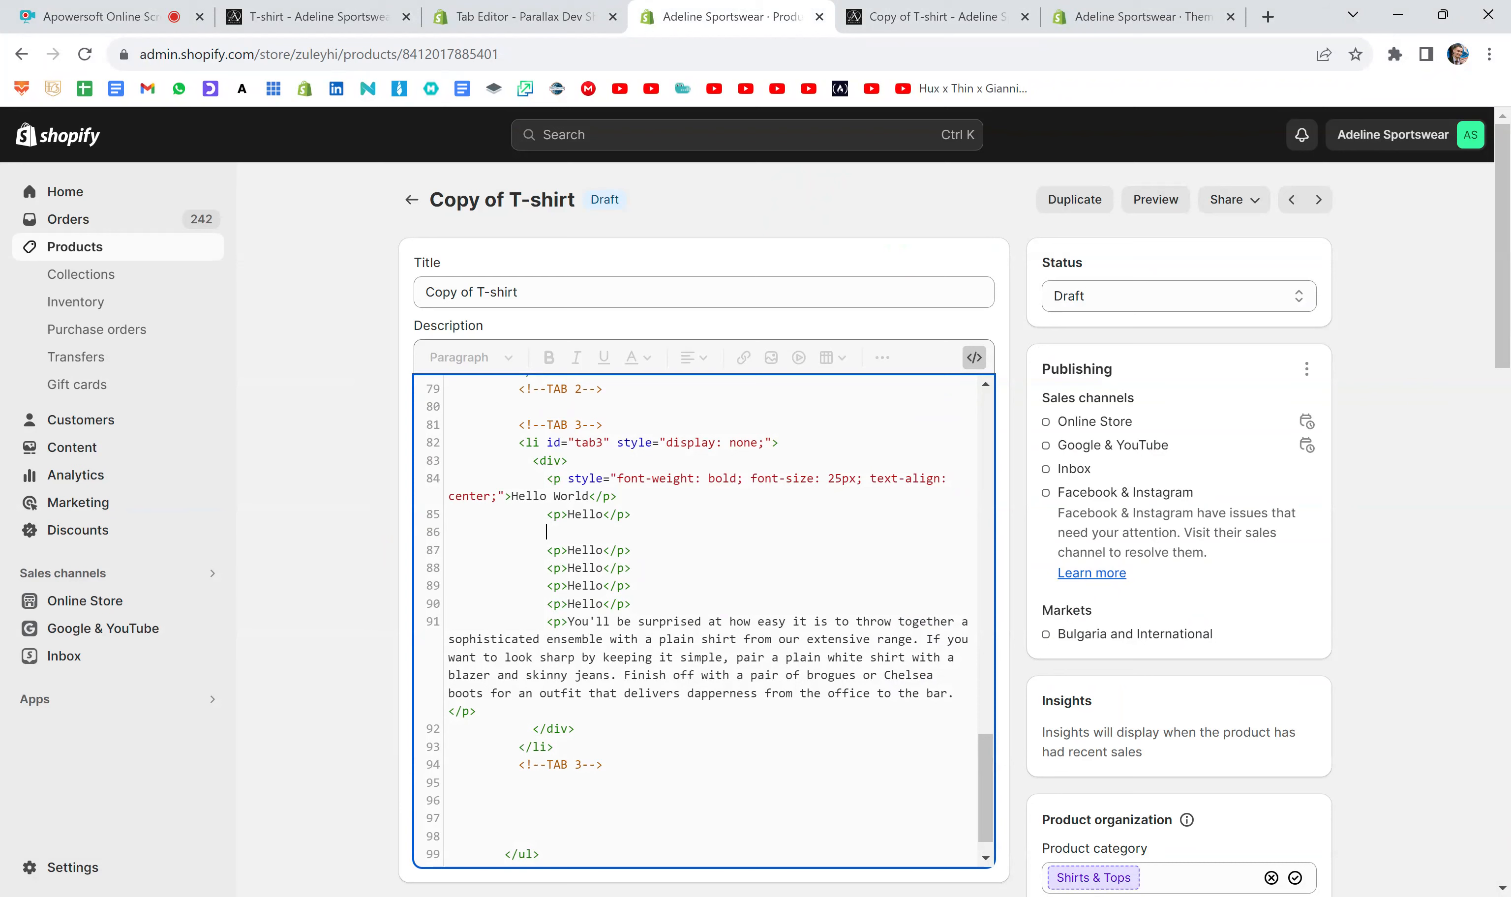
pyautogui.press('BackSpace')
pyautogui.press('BackSpace')
pyautogui.press('BackSpace')
pyautogui.press('BackSpace')
pyautogui.press('BackSpace')
pyautogui.press('BackSpace')
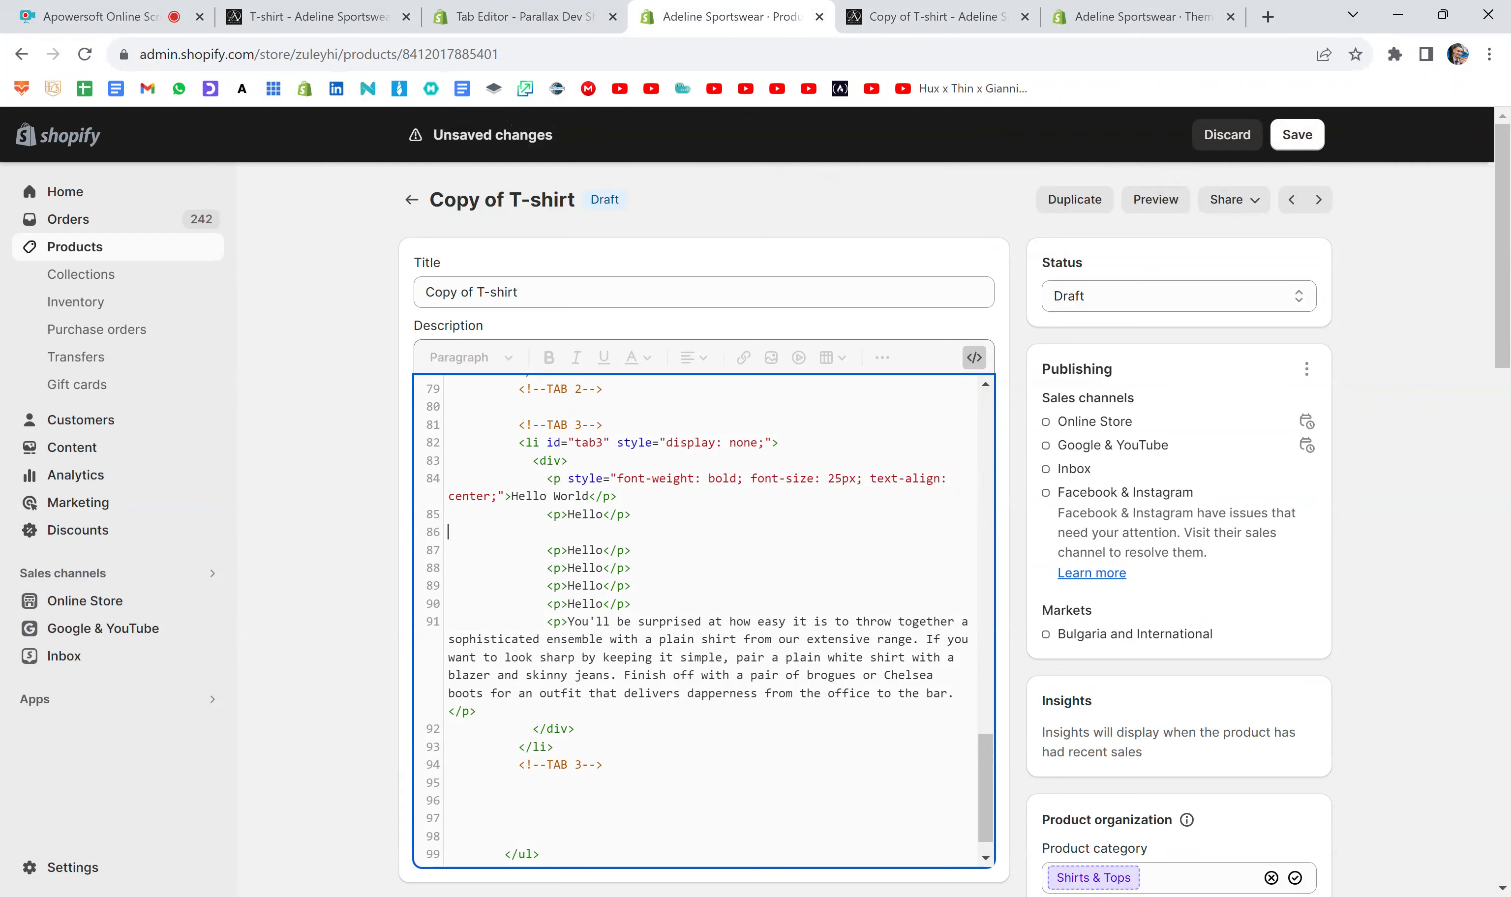
pyautogui.press('BackSpace')
pyautogui.press('Return')
pyautogui.write('<br>')
pyautogui.click(1297, 135)
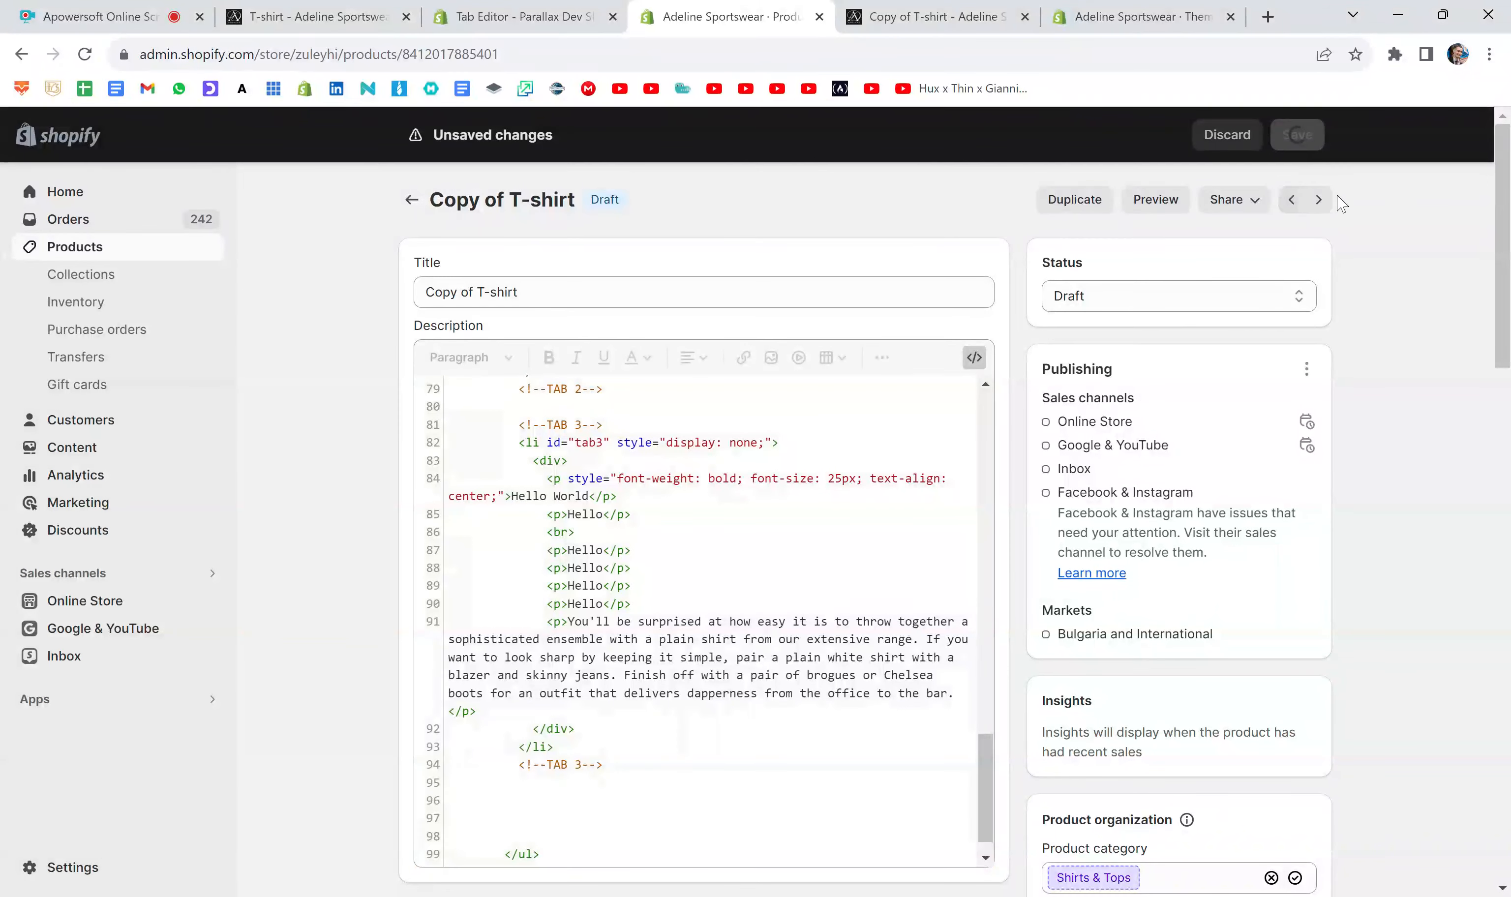
# - Reopen the product preview and check the gap the <br> tag makes between the first two Hello lines under Tab 3
pyautogui.click(1025, 17)
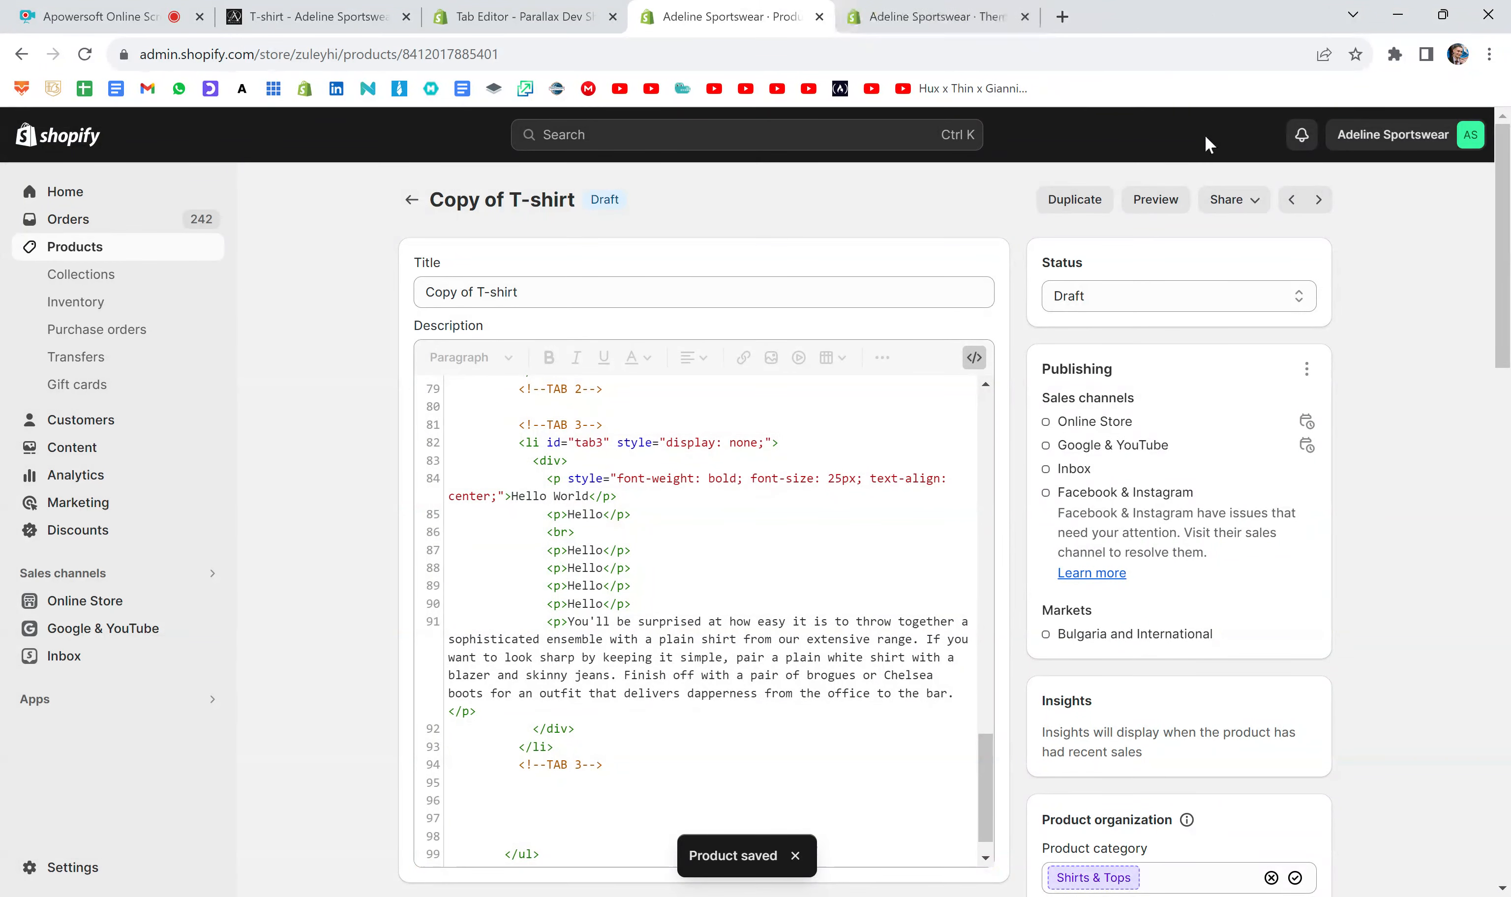
pyautogui.click(1165, 202)
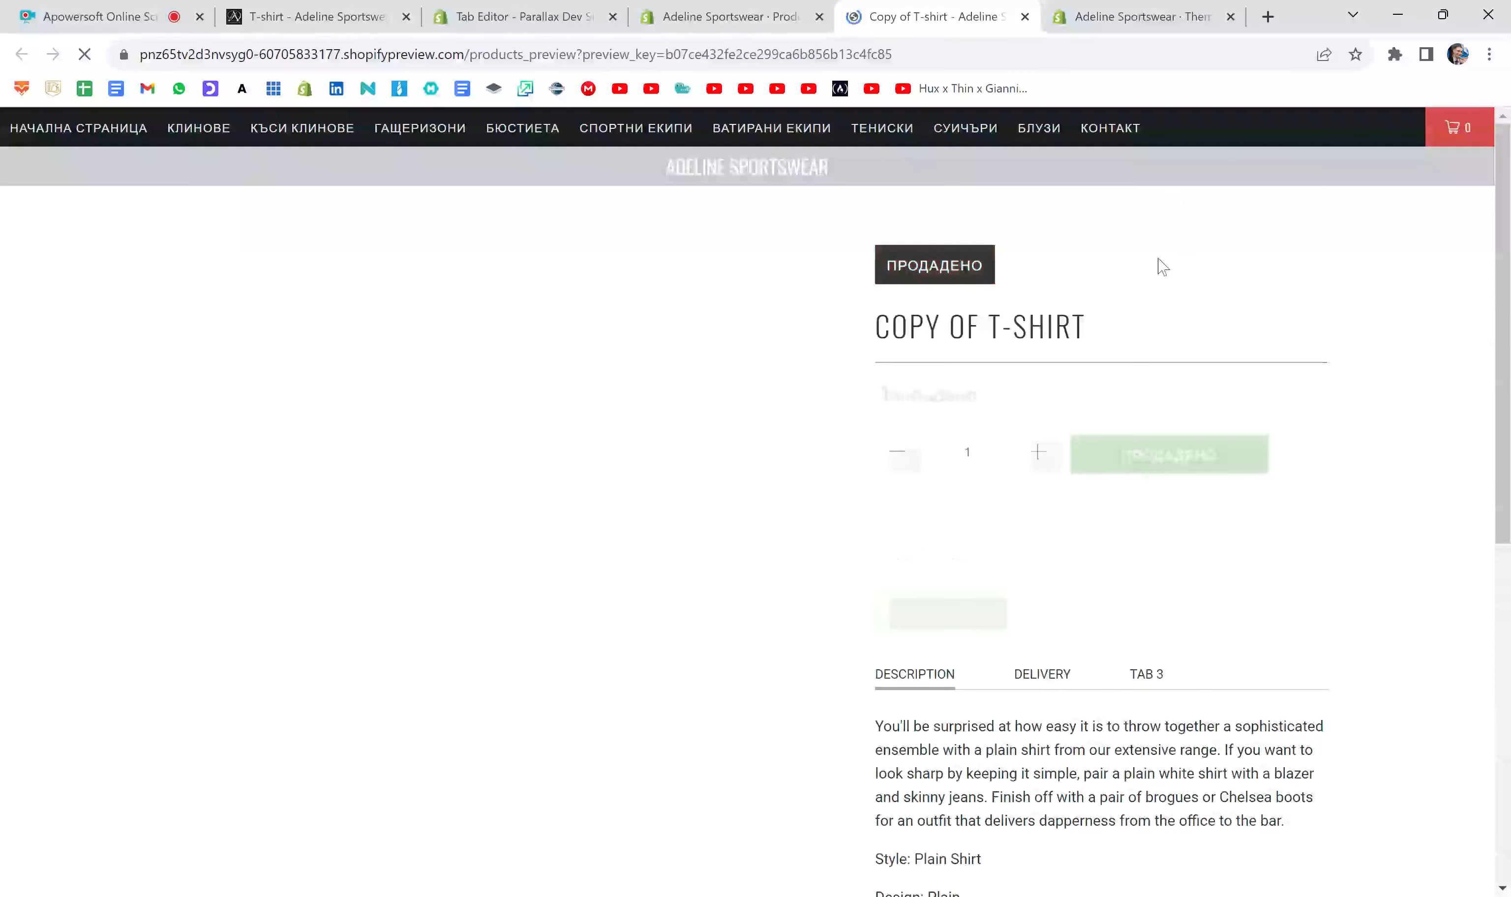
pyautogui.scroll(-5, 1153, 368)
pyautogui.click(1146, 346)
pyautogui.scroll(-1, 1147, 352)
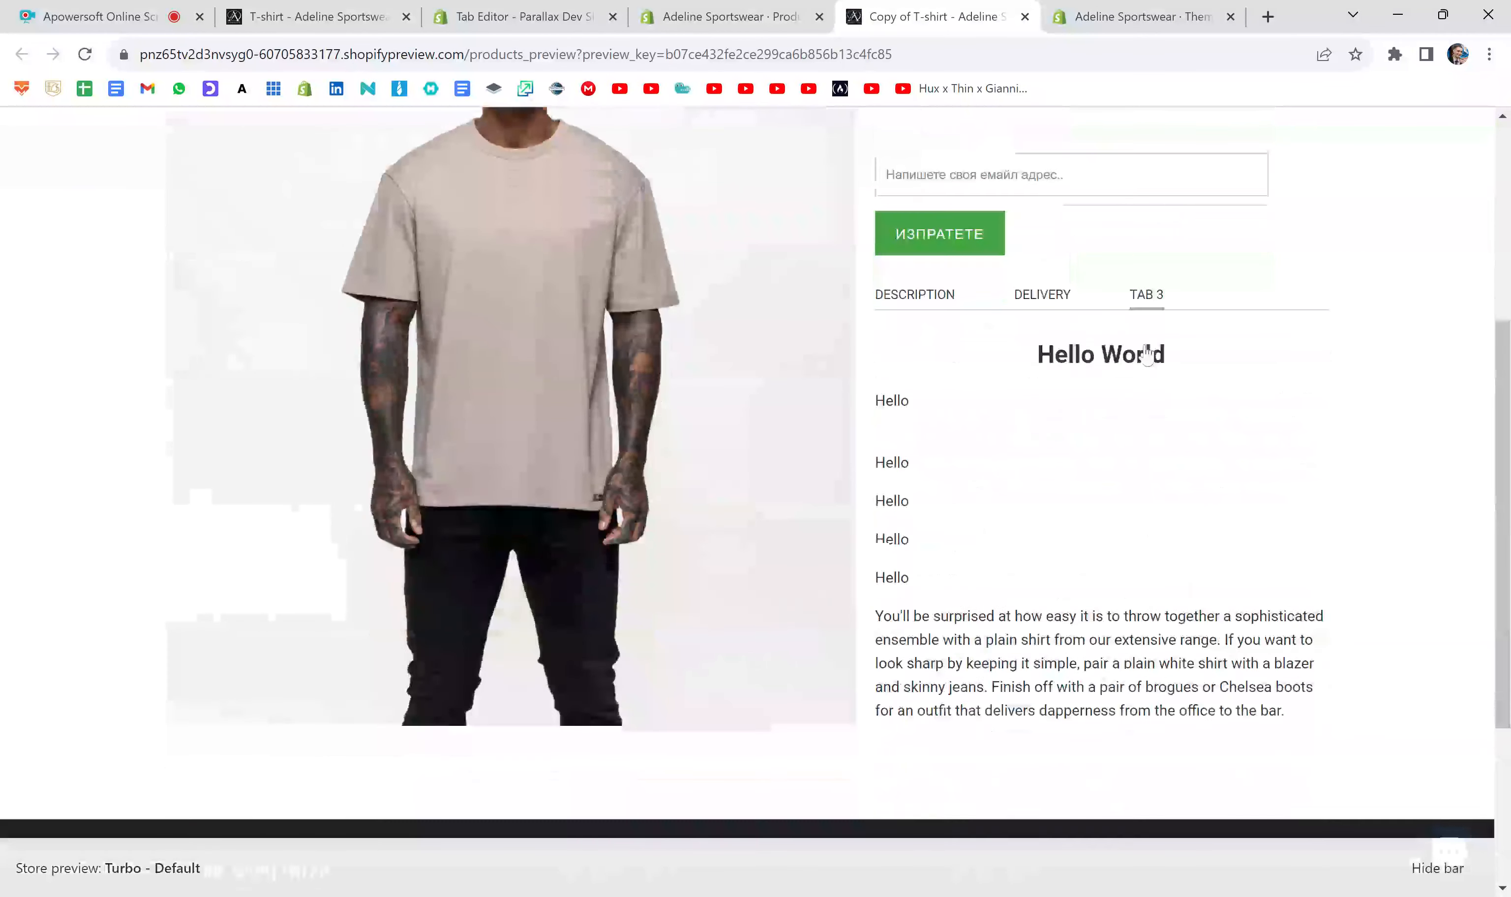
pyautogui.scroll(-1, 1146, 354)
pyautogui.moveTo(873, 327); pyautogui.dragTo(927, 411)
pyautogui.click(893, 374)
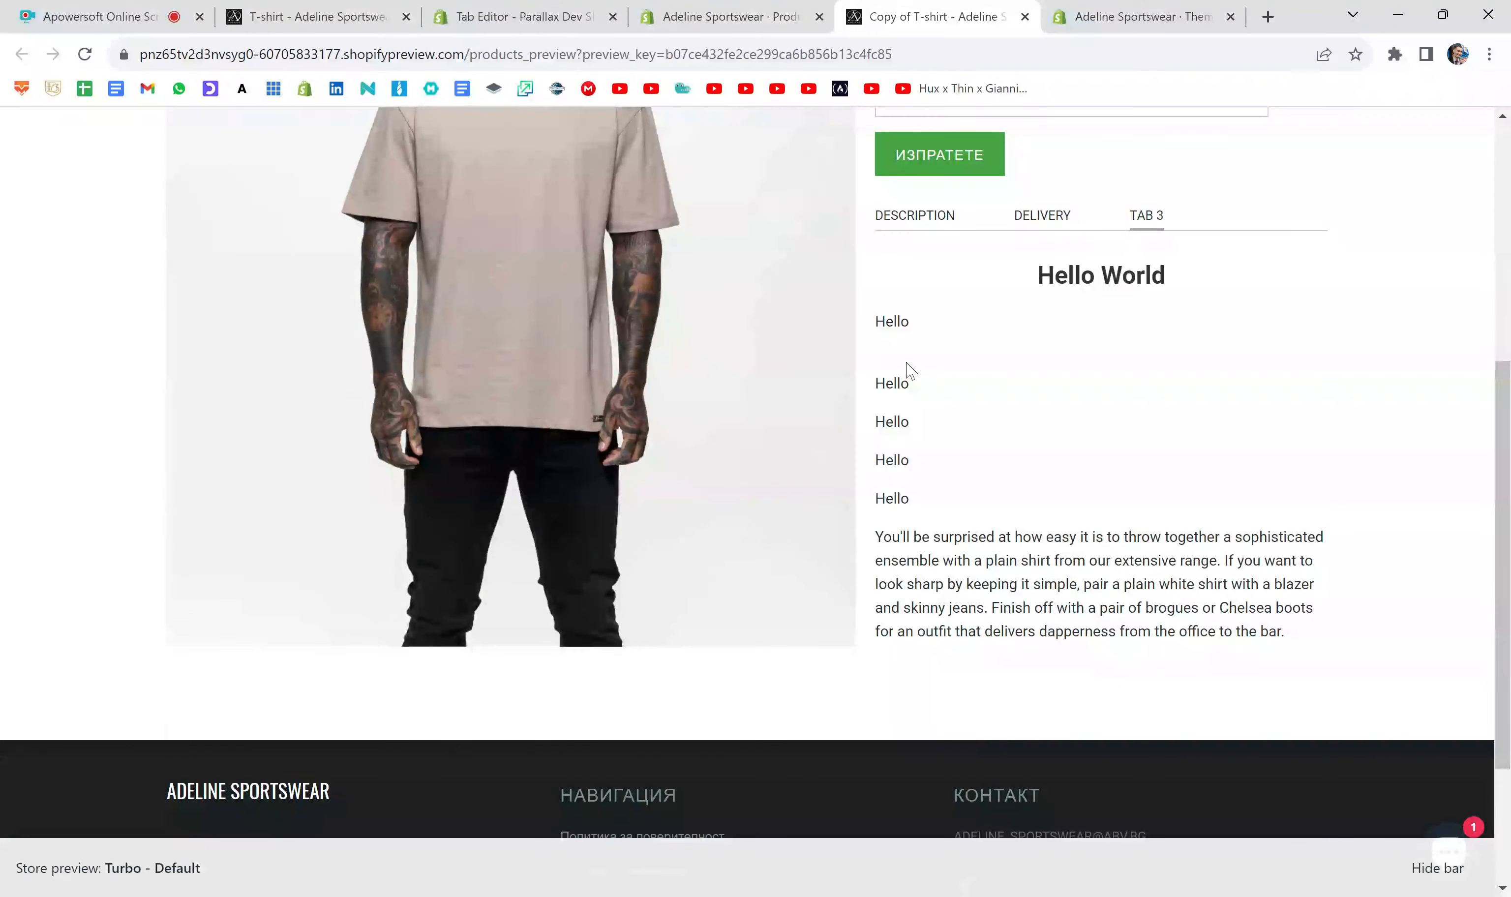
pyautogui.moveTo(877, 321); pyautogui.dragTo(920, 387)
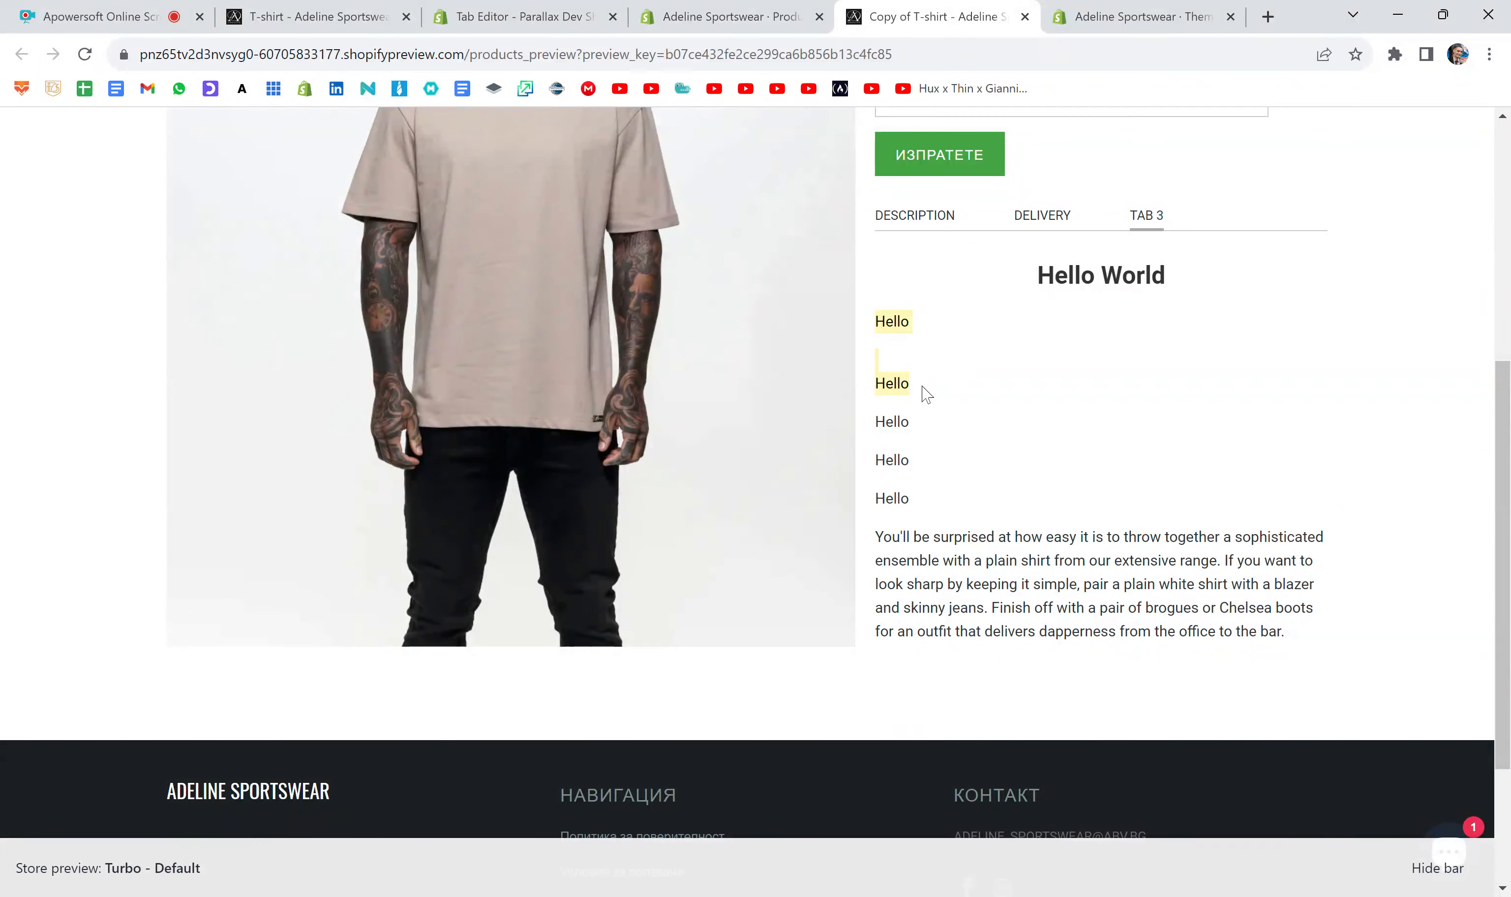
pyautogui.click(948, 366)
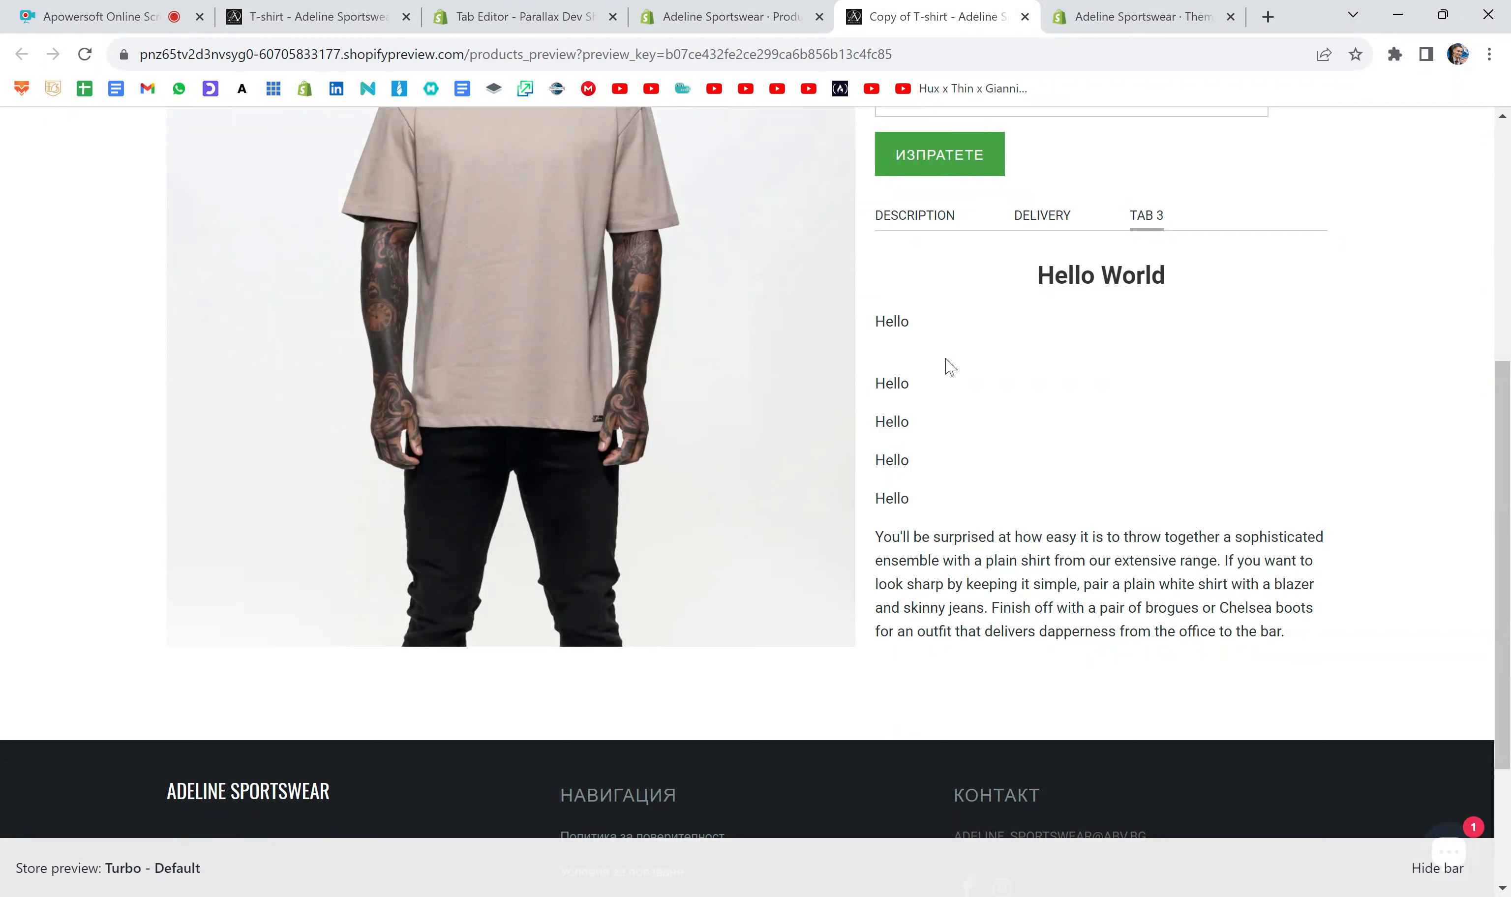
# - Return to the product editor, add a second <br> tag below the first one in Tab 3, and save the product
pyautogui.click(831, 9)
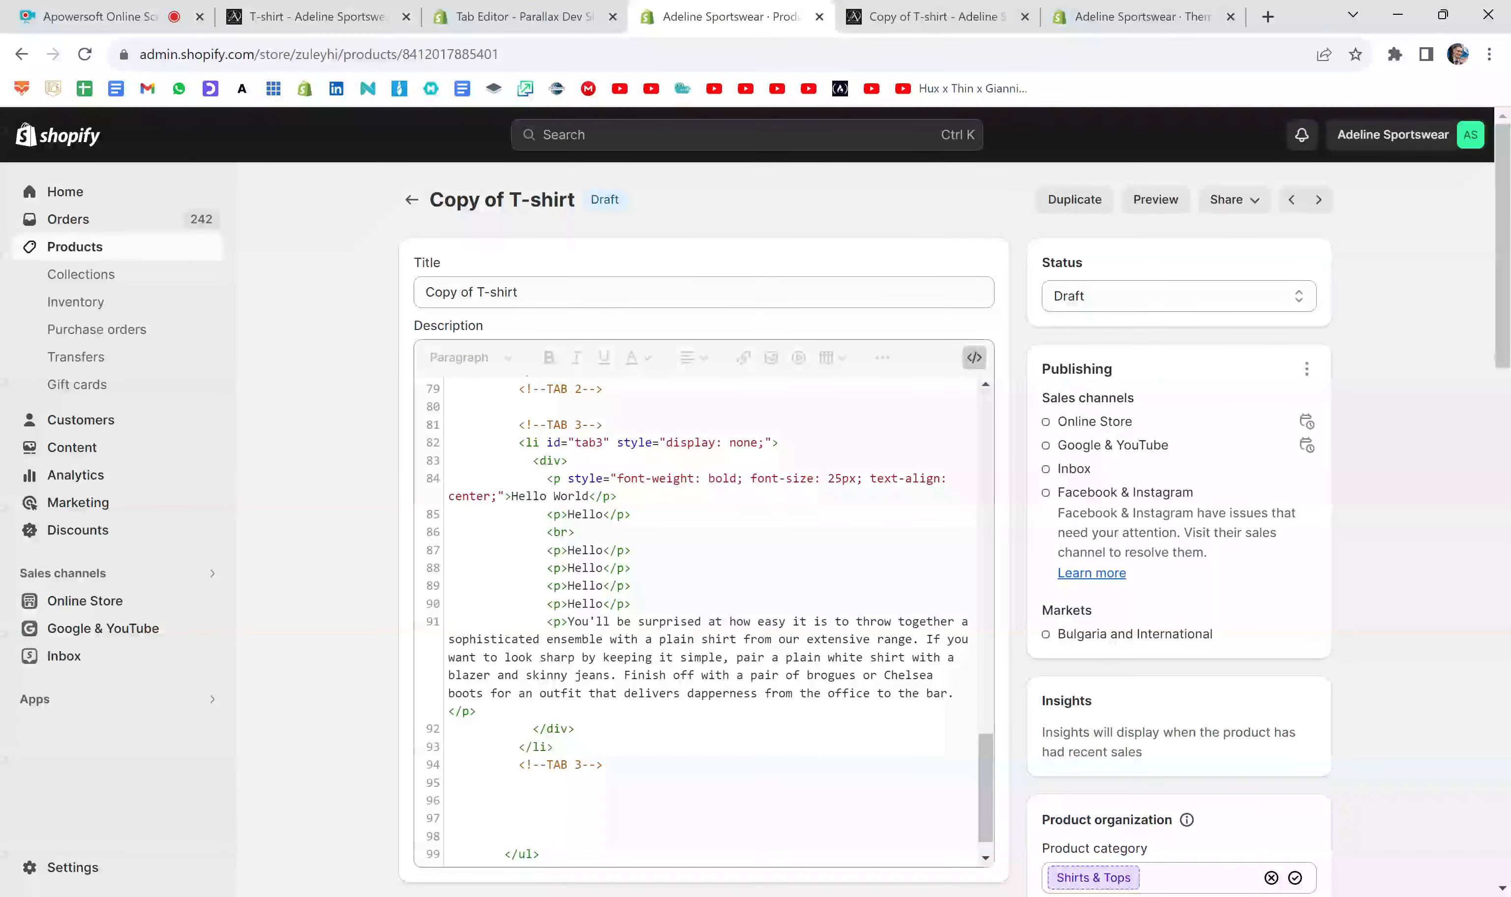
pyautogui.click(575, 532)
pyautogui.press('Return')
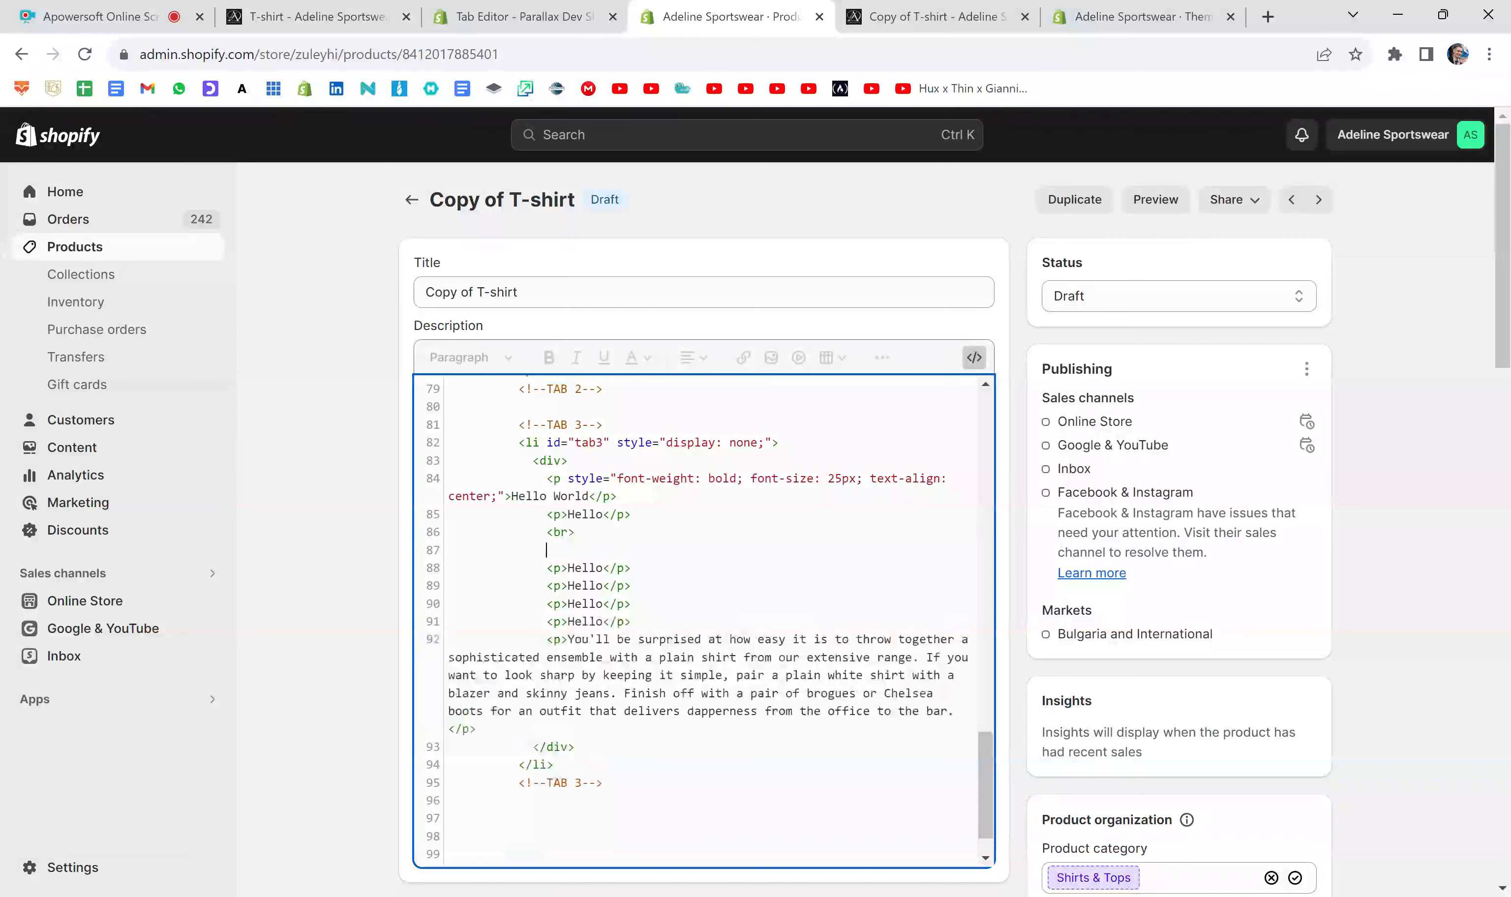
pyautogui.write('<br>')
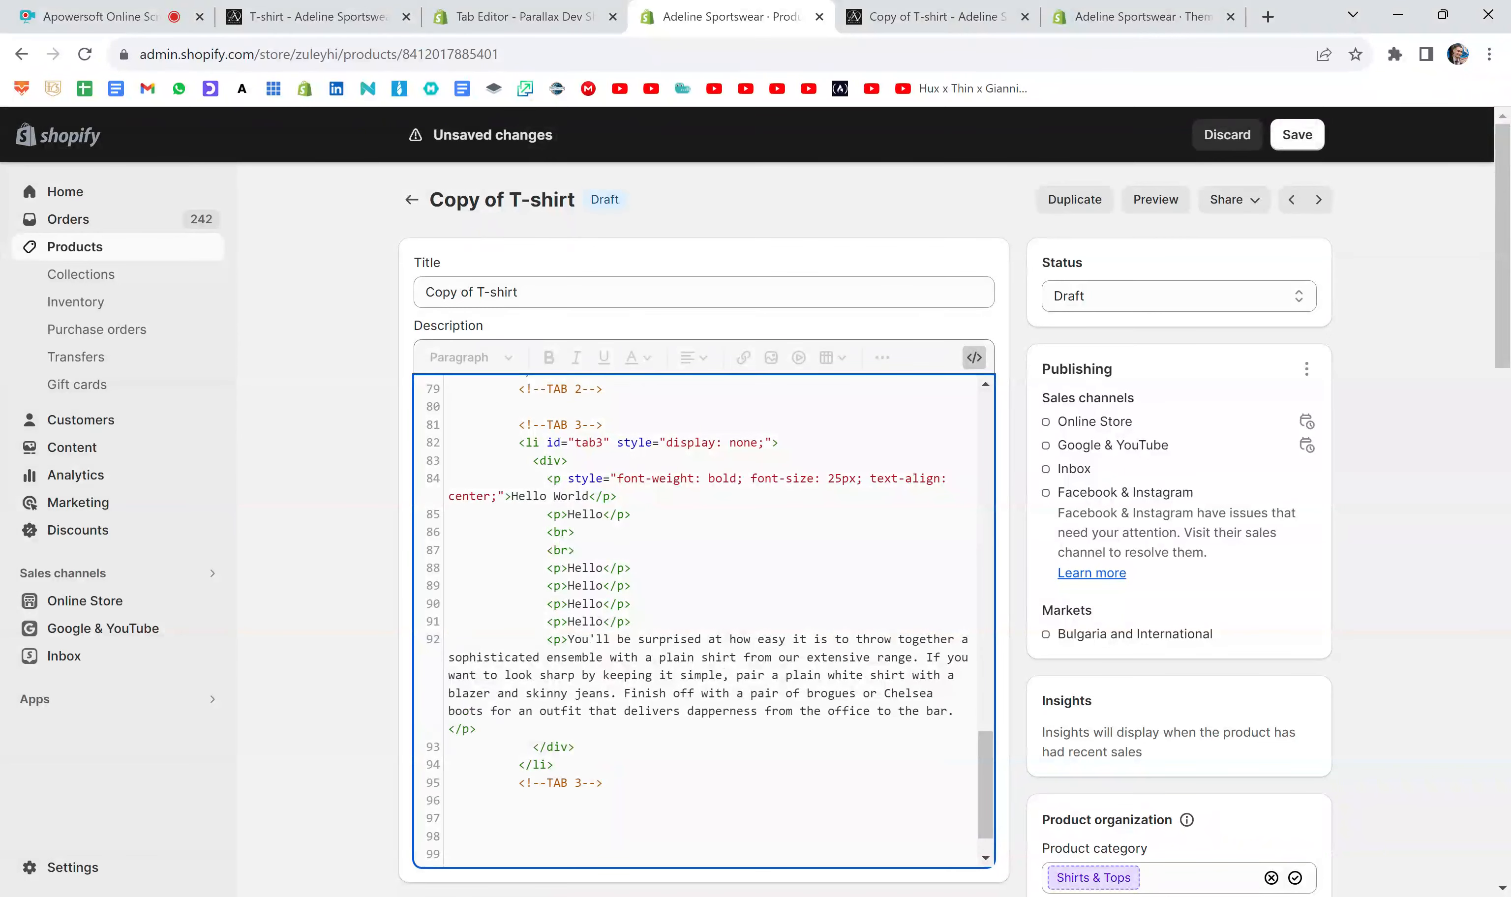
pyautogui.click(1299, 136)
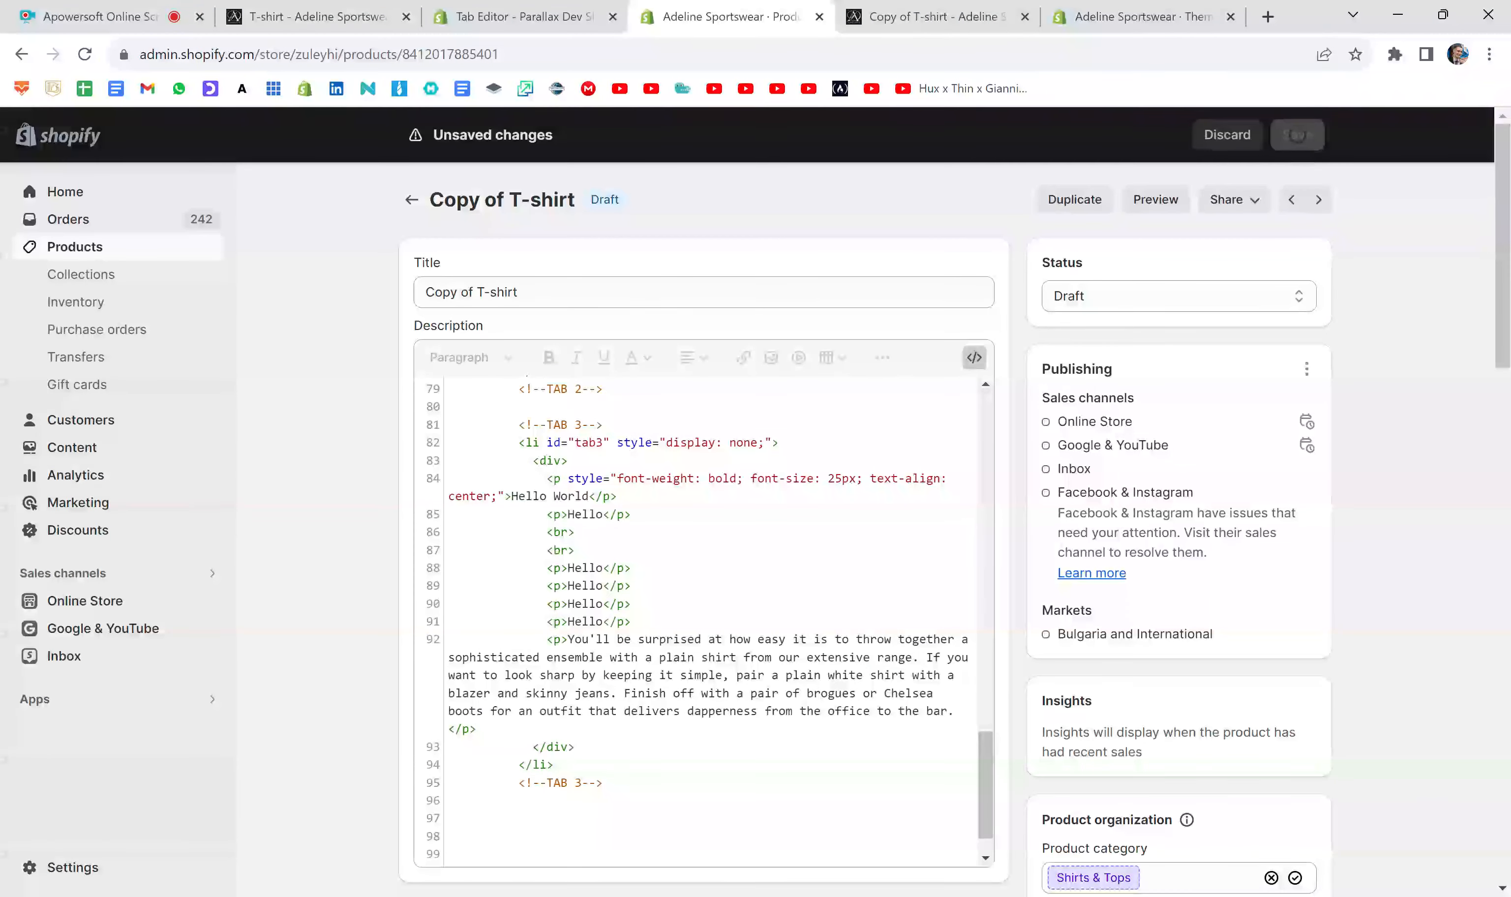
# - Close the outdated preview, open a new one and check the gap made by the two <br> tags under Tab 3
pyautogui.click(1024, 17)
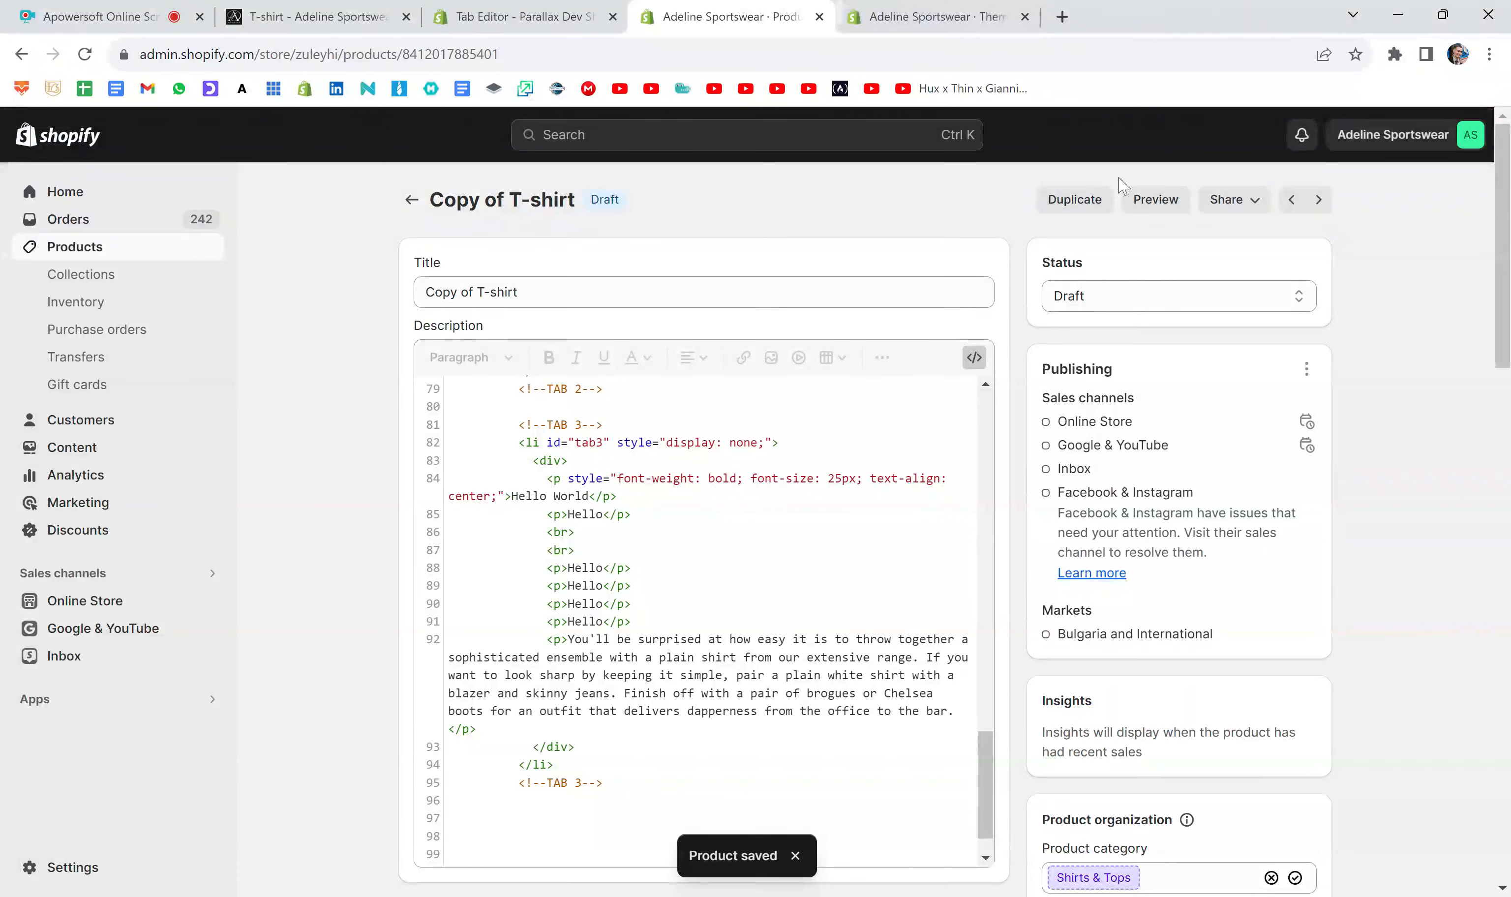
pyautogui.click(1155, 200)
pyautogui.scroll(-4, 1128, 347)
pyautogui.click(1143, 346)
pyautogui.moveTo(876, 452); pyautogui.dragTo(934, 555)
pyautogui.click(937, 467)
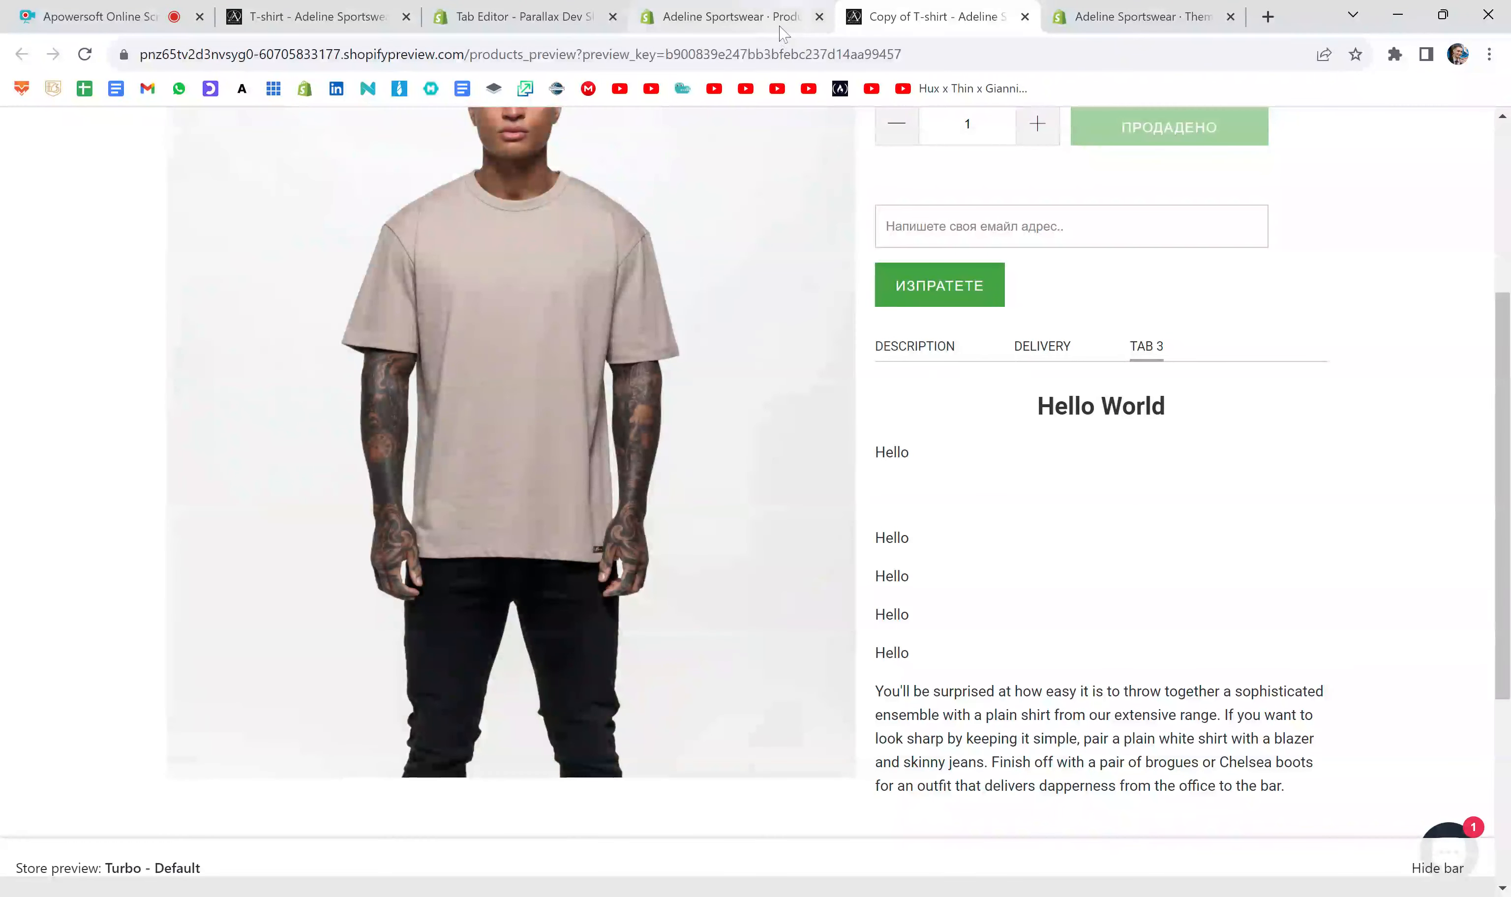
# - Compare the Tab 3 code in the product editor with its preview, examining the long closing paragraph
pyautogui.click(781, 27)
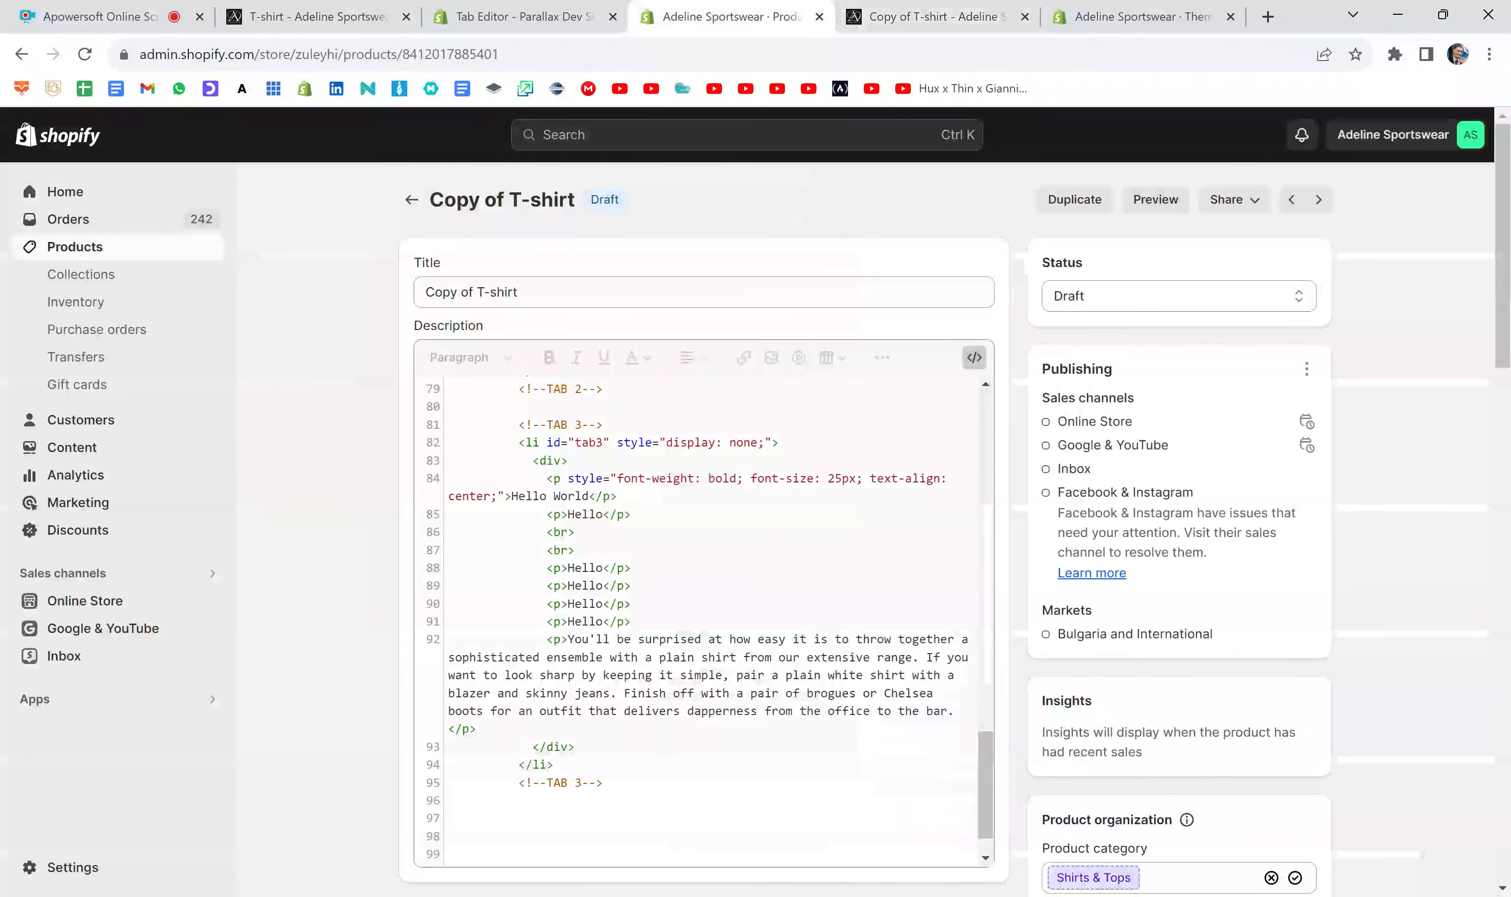
pyautogui.scroll(-1, 706, 623)
pyautogui.click(938, 16)
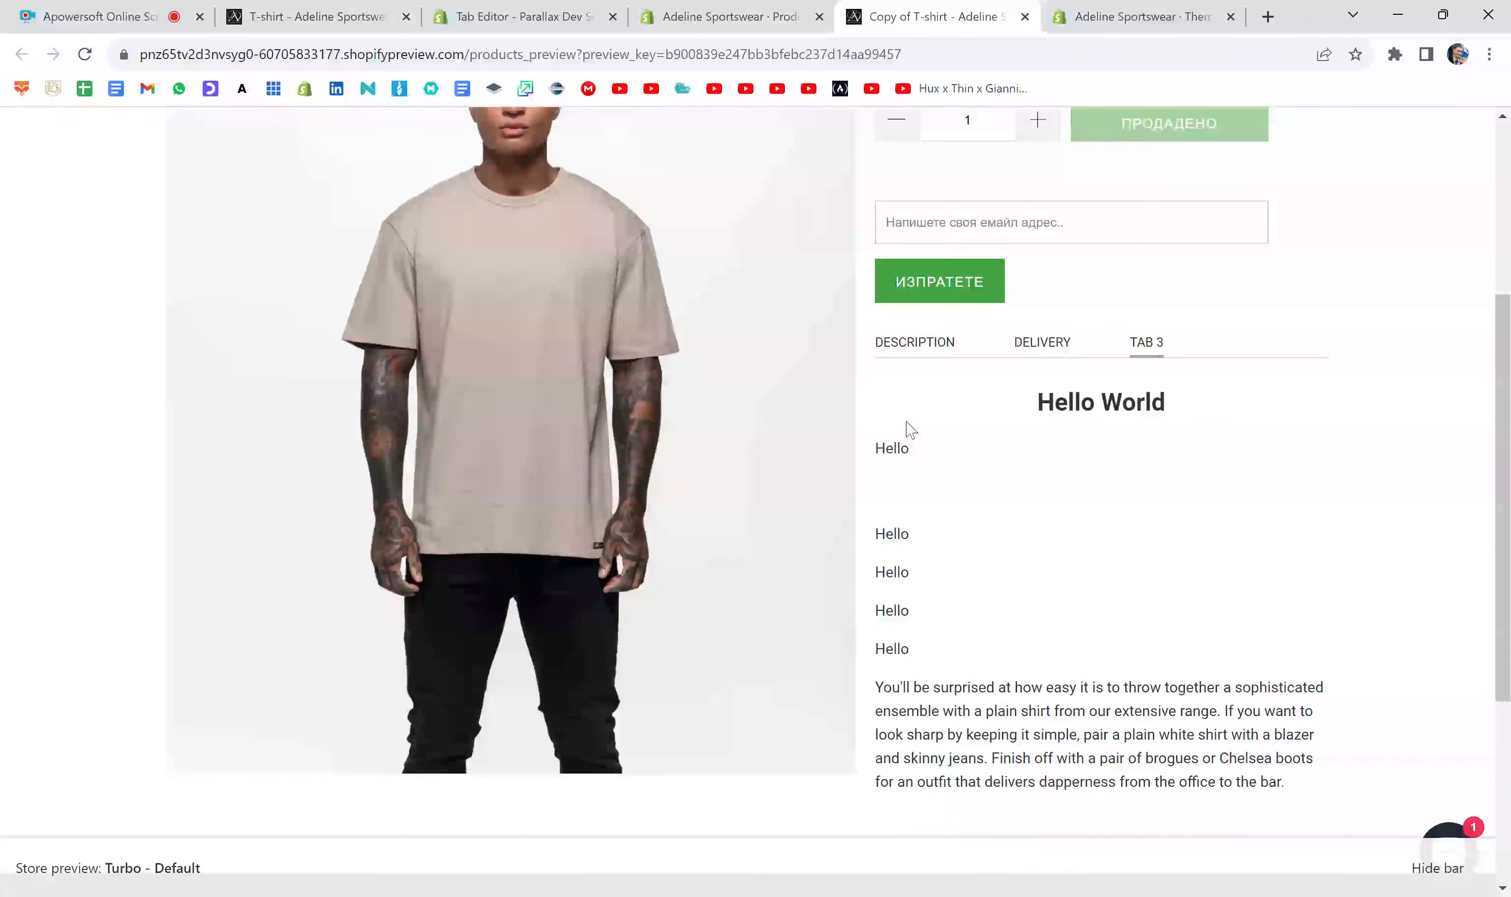
pyautogui.scroll(-3, 906, 428)
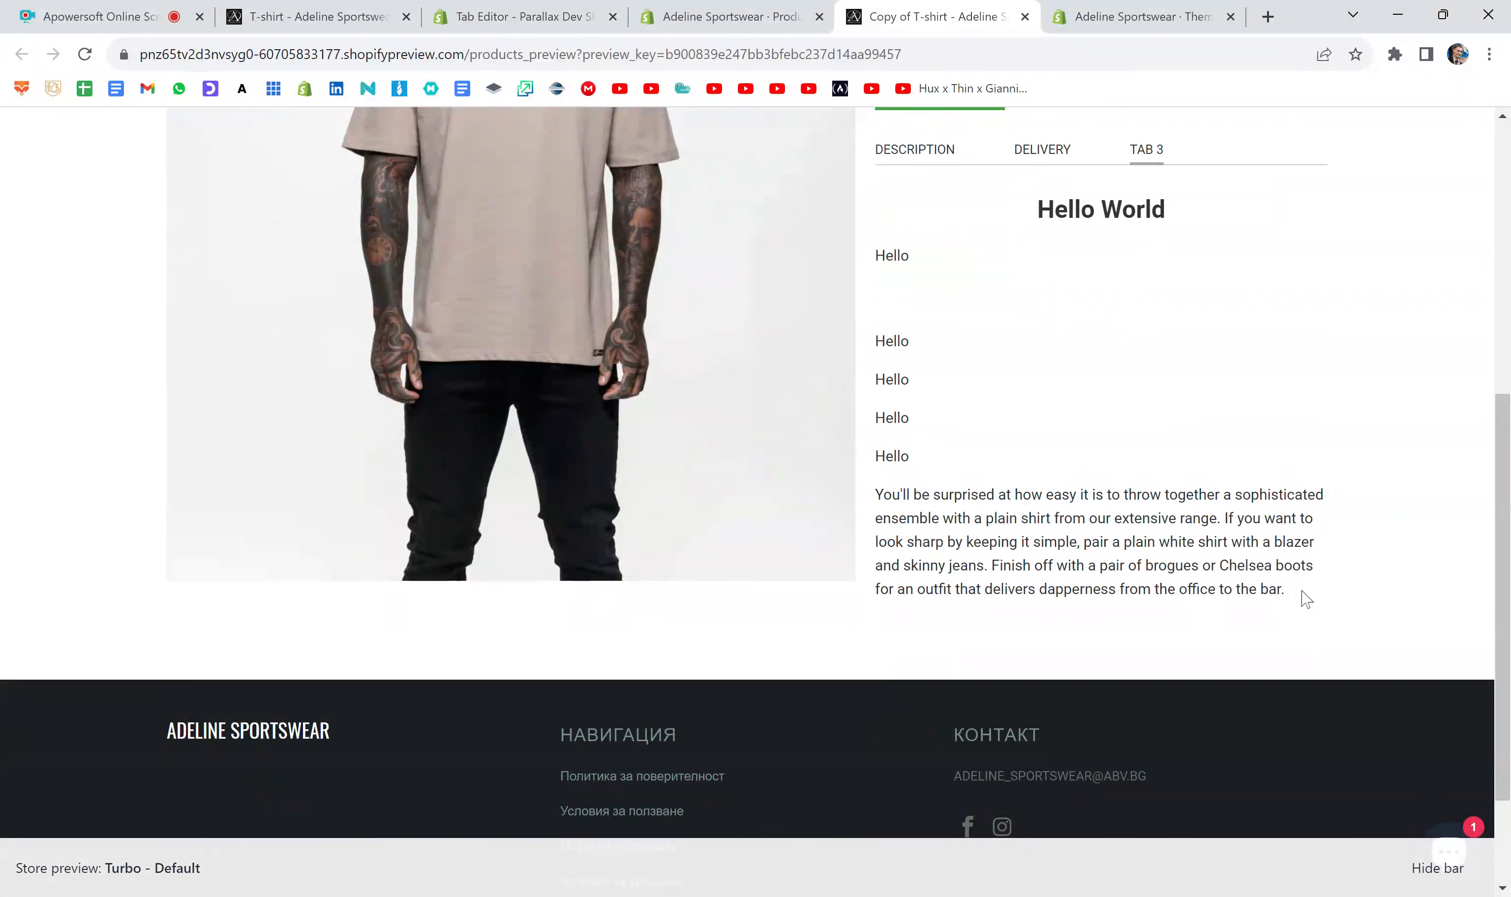
pyautogui.moveTo(1302, 598); pyautogui.dragTo(876, 507)
pyautogui.click(956, 488)
pyautogui.scroll(2, 954, 488)
pyautogui.click(798, 8)
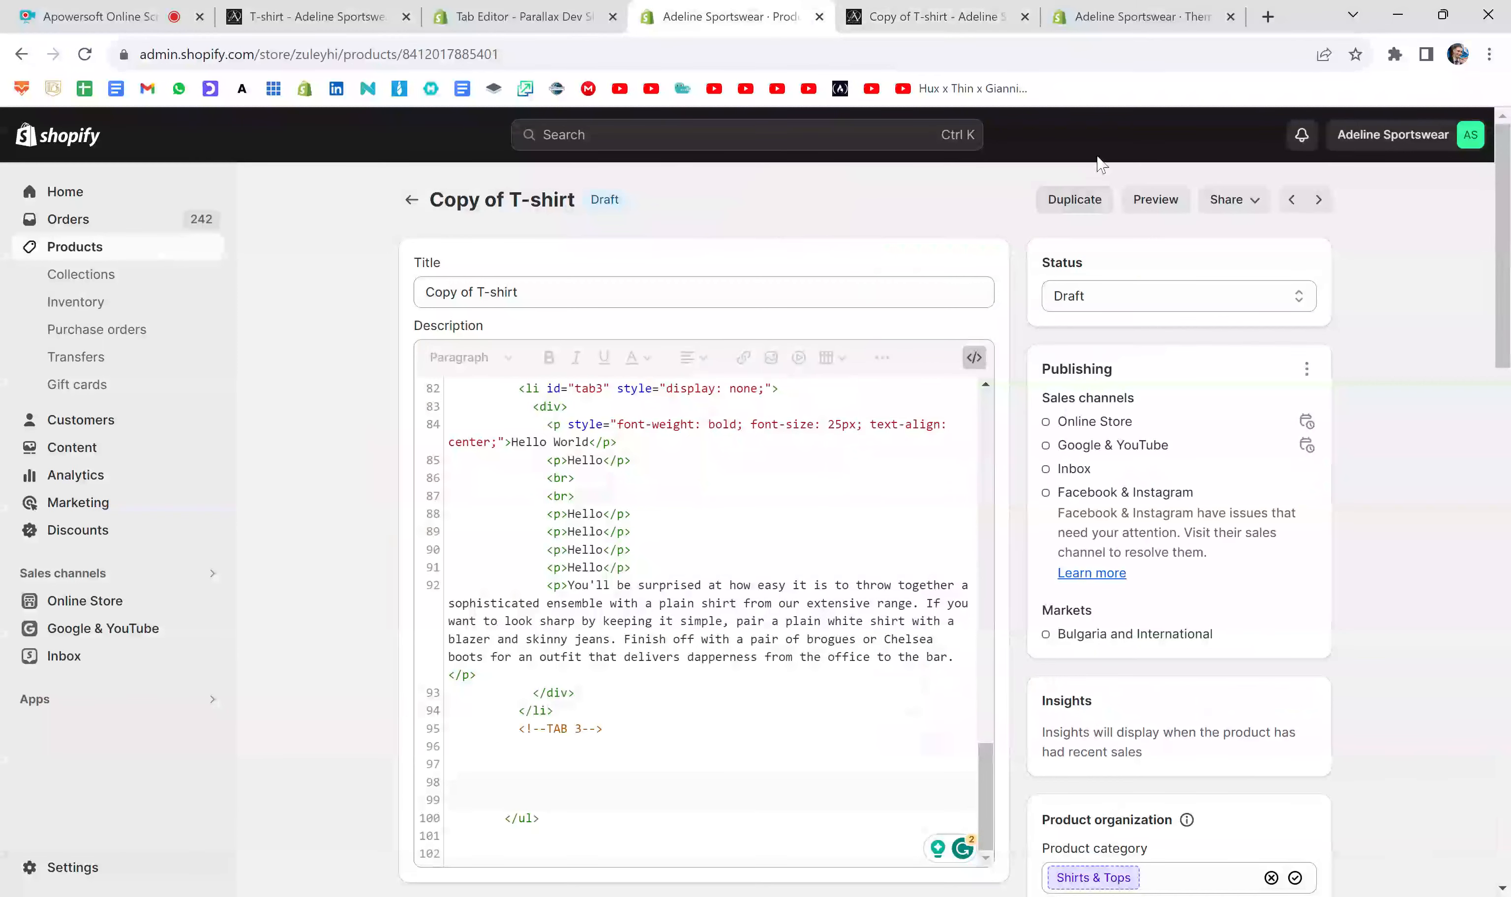
# - In a new browser tab, search Google Images for "tshirt image" and open the red VistaPrint short-sleeve T-shirt result
pyautogui.click(1267, 17)
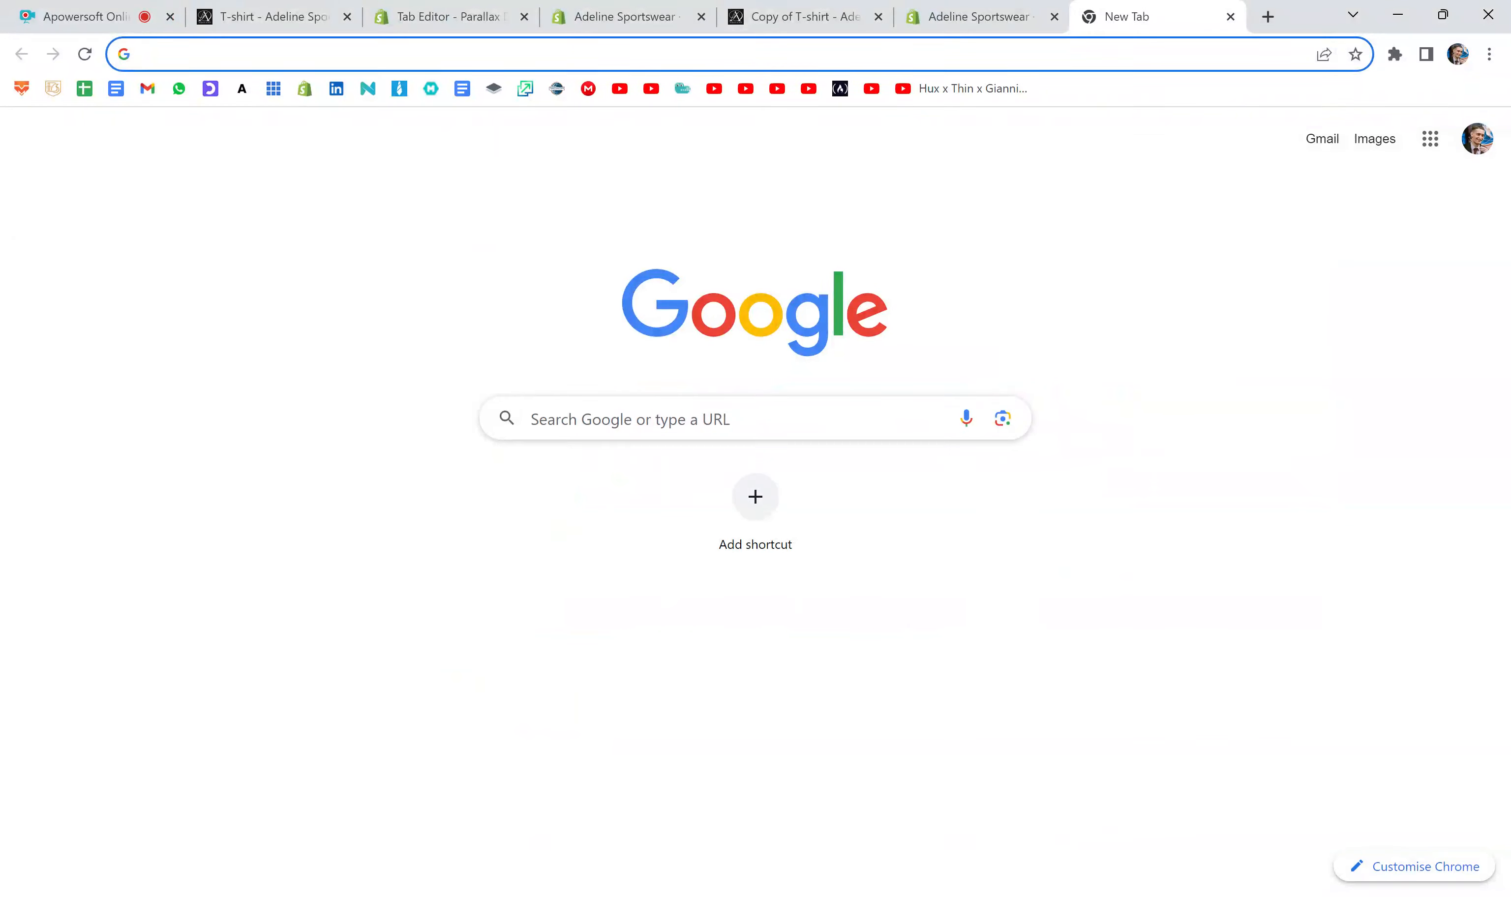
pyautogui.click(755, 419)
pyautogui.write('tshirt image')
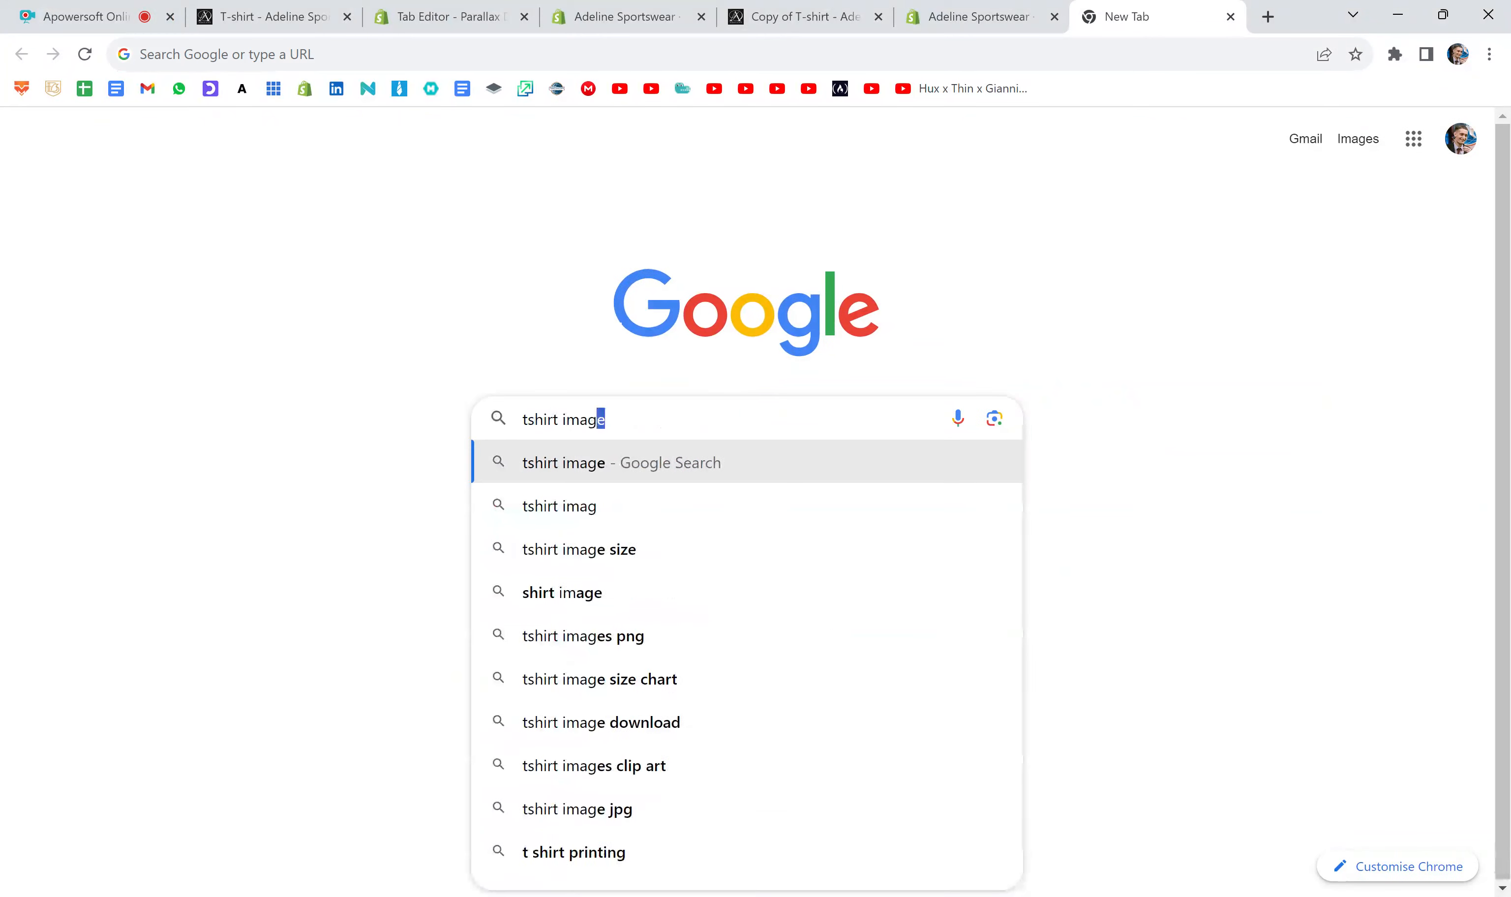
pyautogui.press('Return')
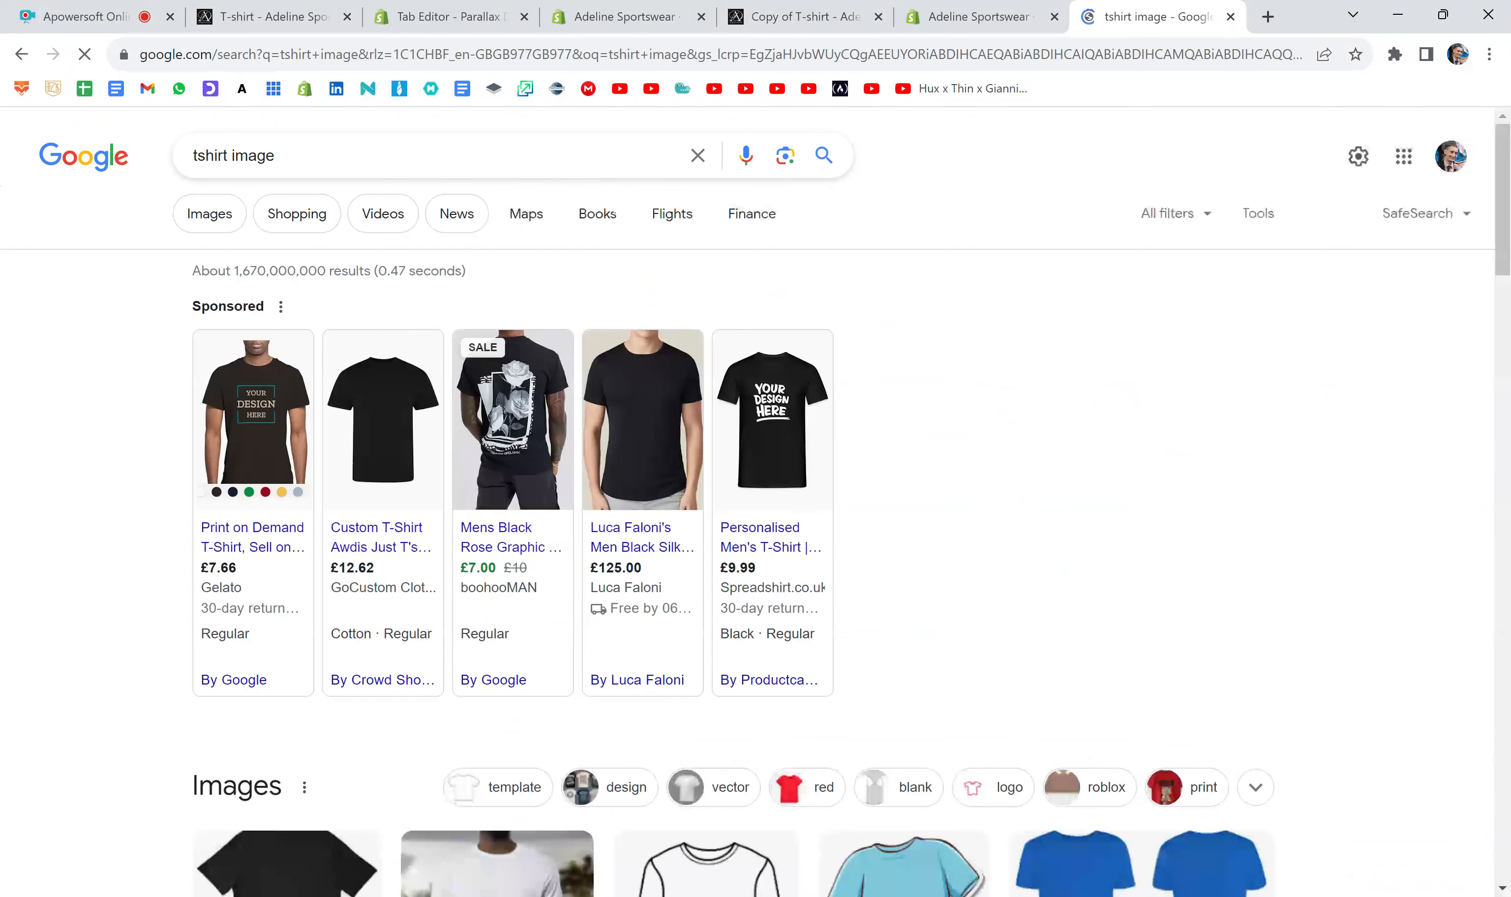
pyautogui.click(208, 225)
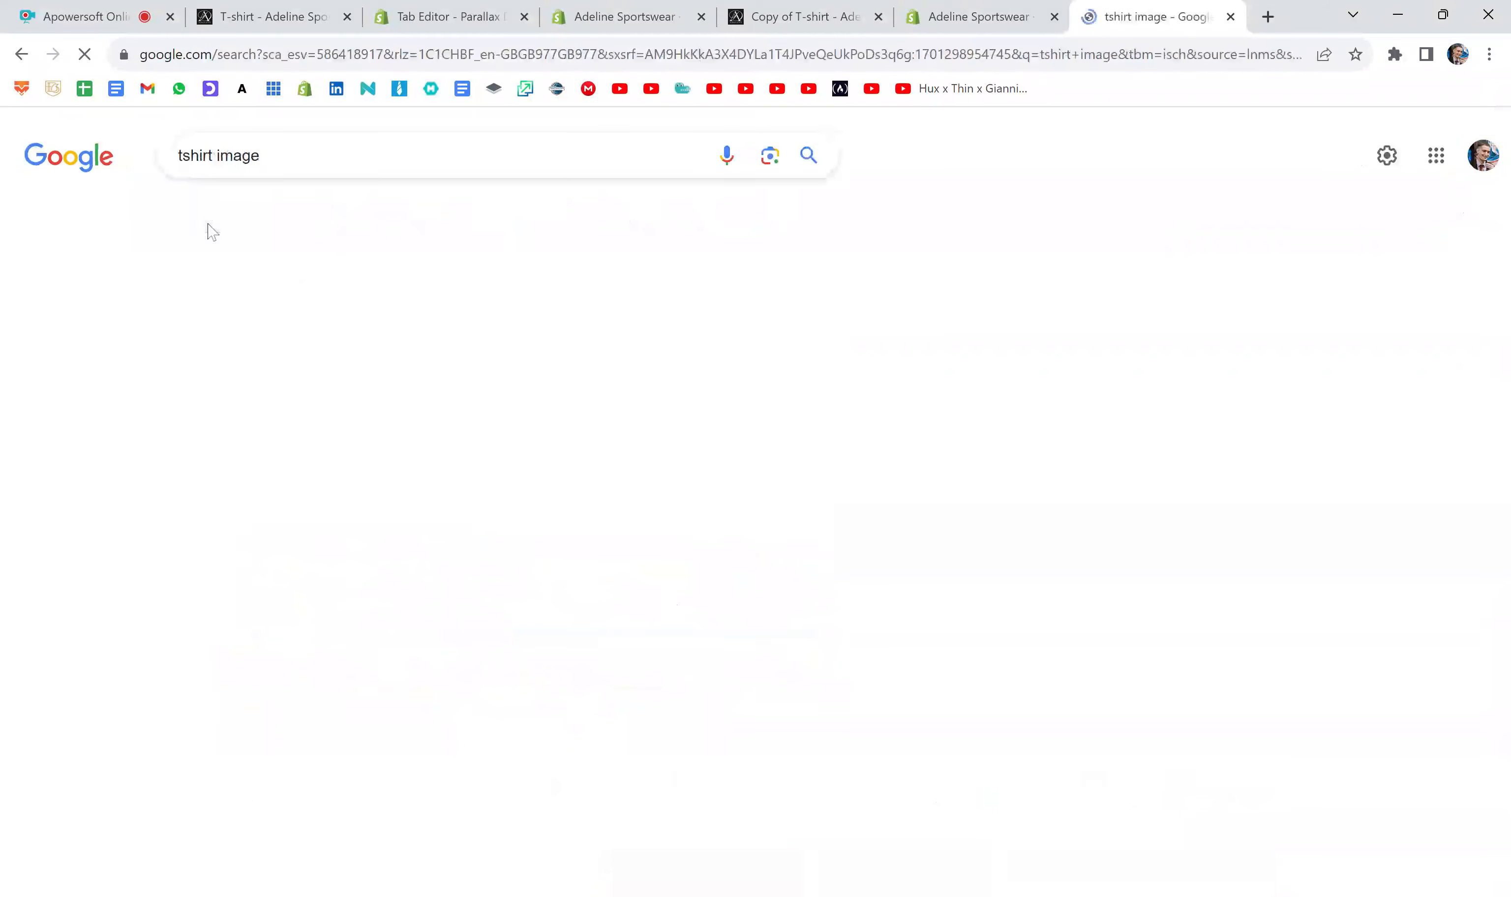
pyautogui.scroll(-4, 454, 272)
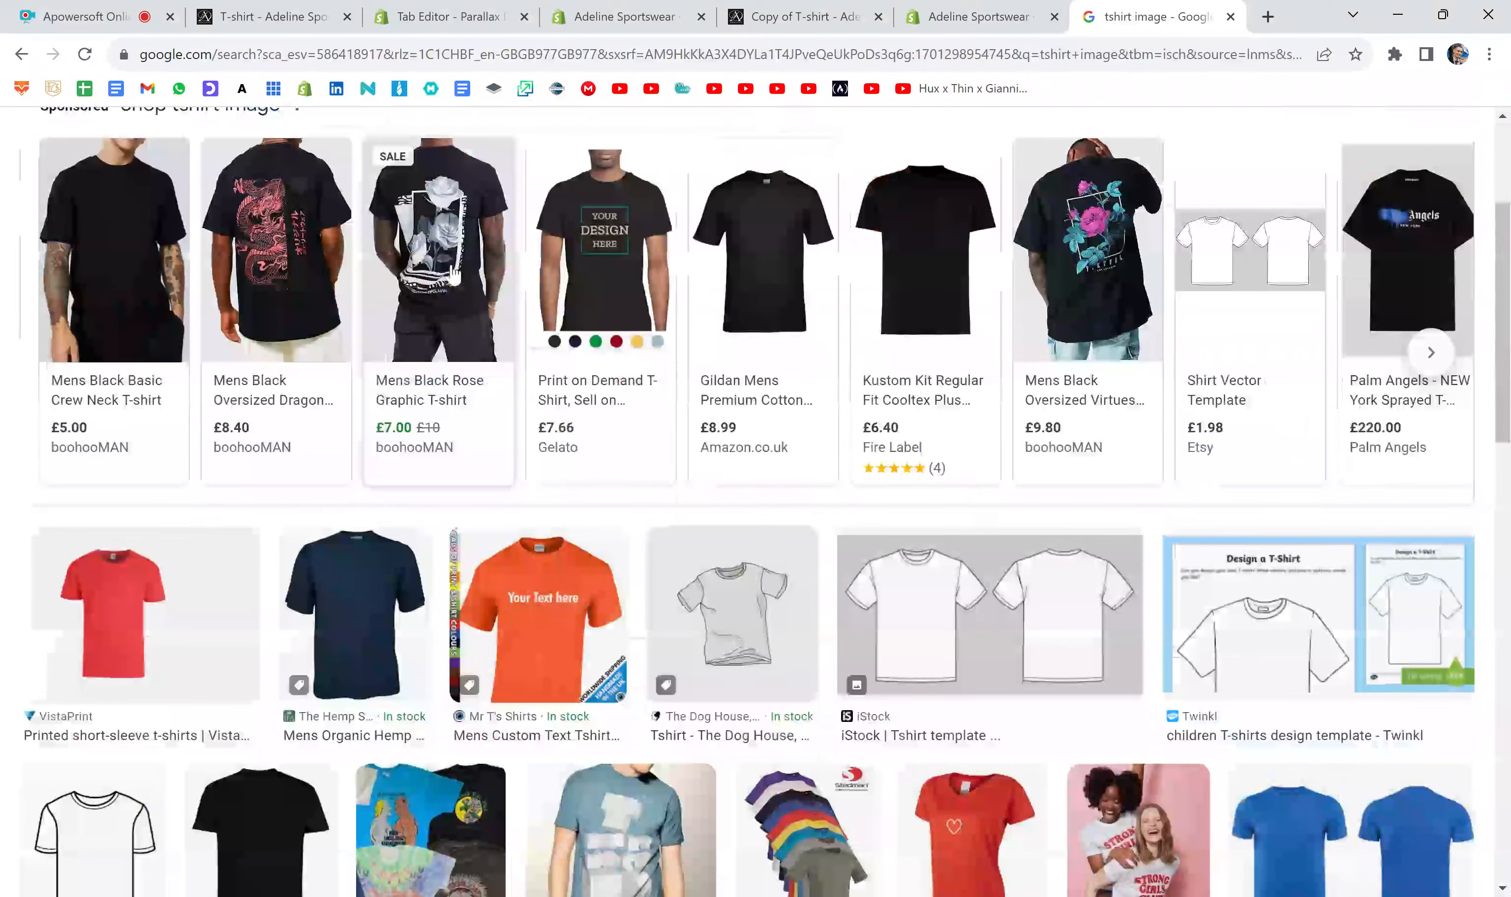
pyautogui.scroll(-3, 453, 276)
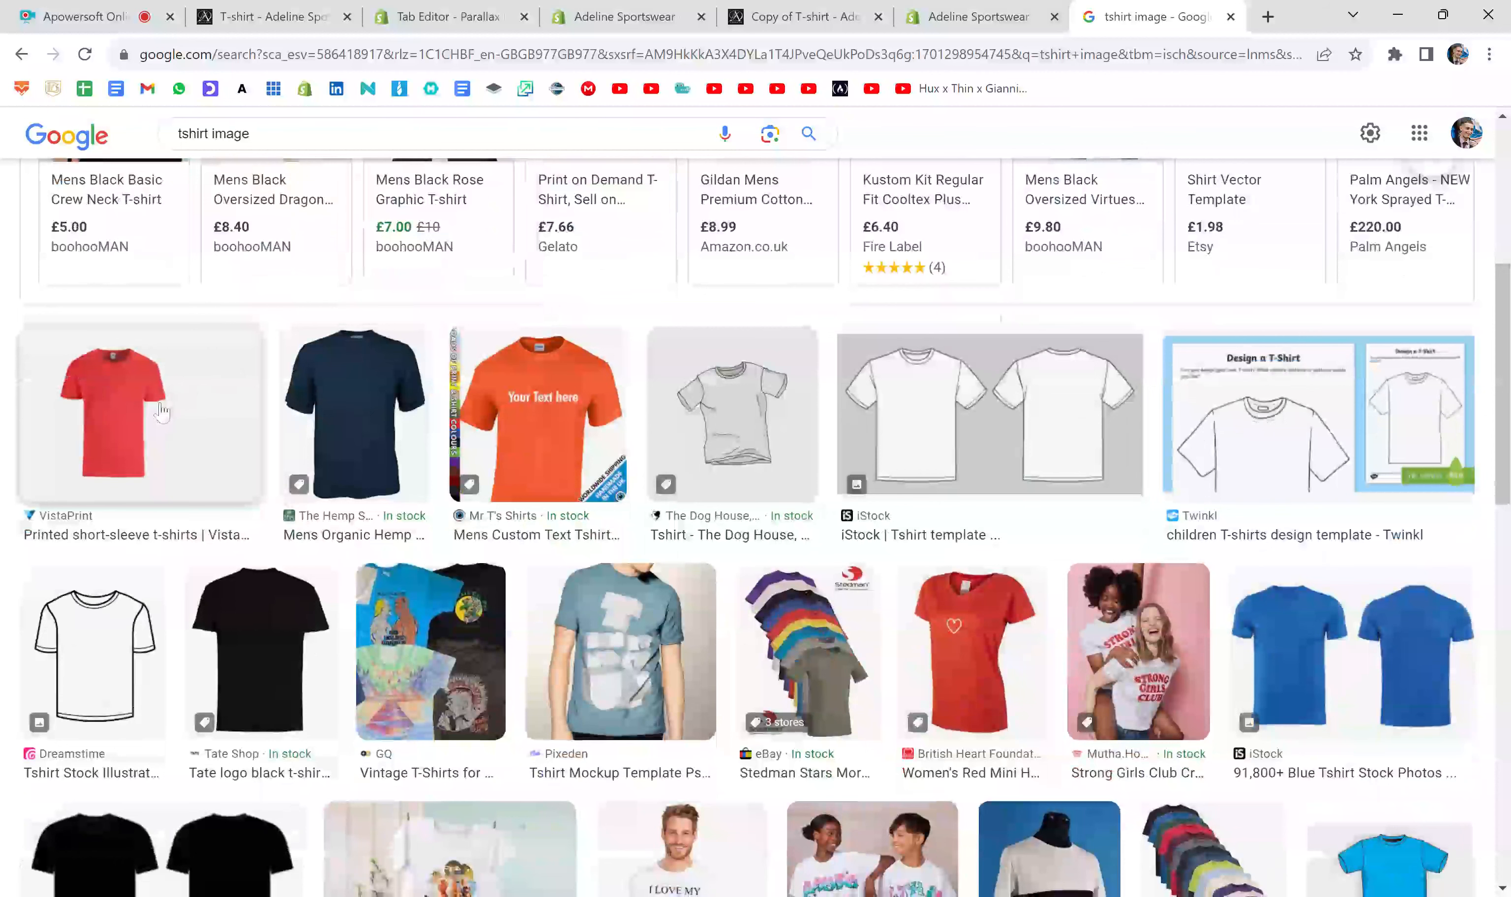
pyautogui.click(161, 410)
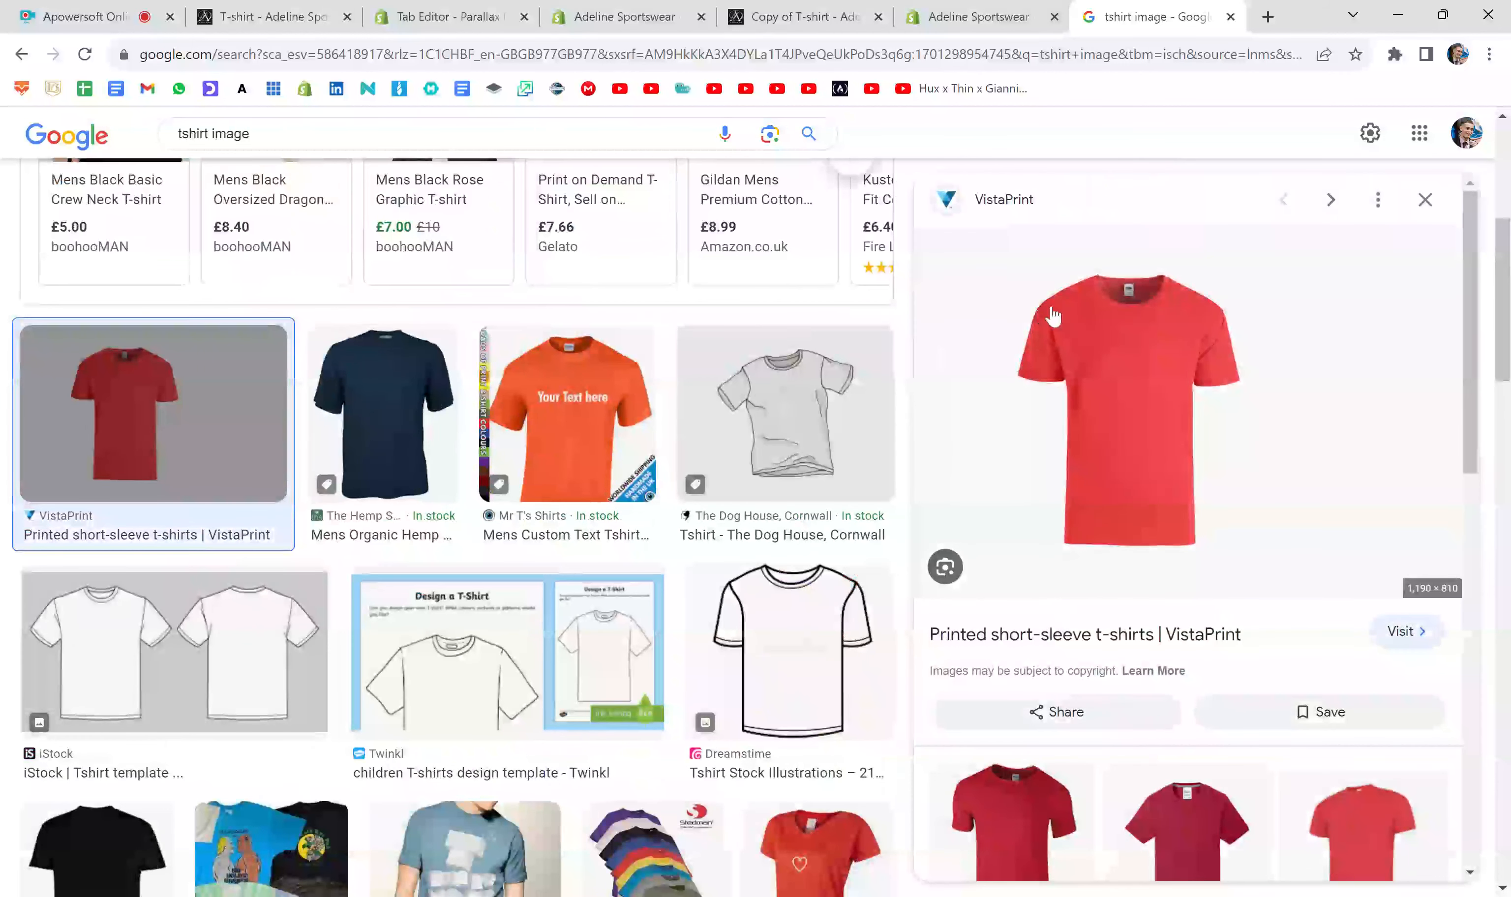
# - Save the red VistaPrint T-shirt image to the computer and close its image preview
pyautogui.click(1052, 307)
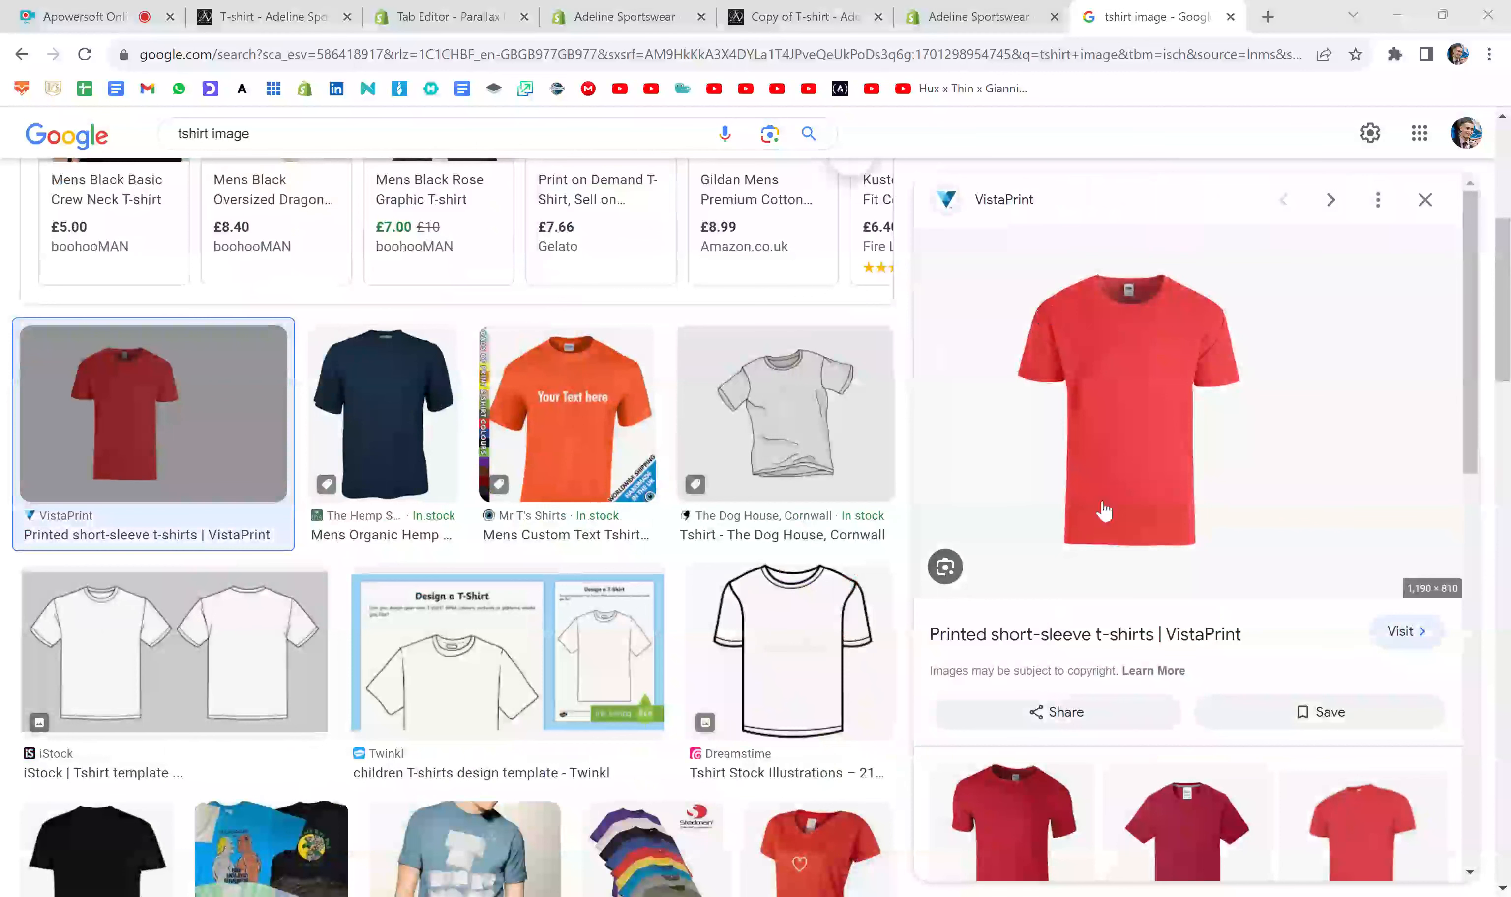
pyautogui.click(658, 703)
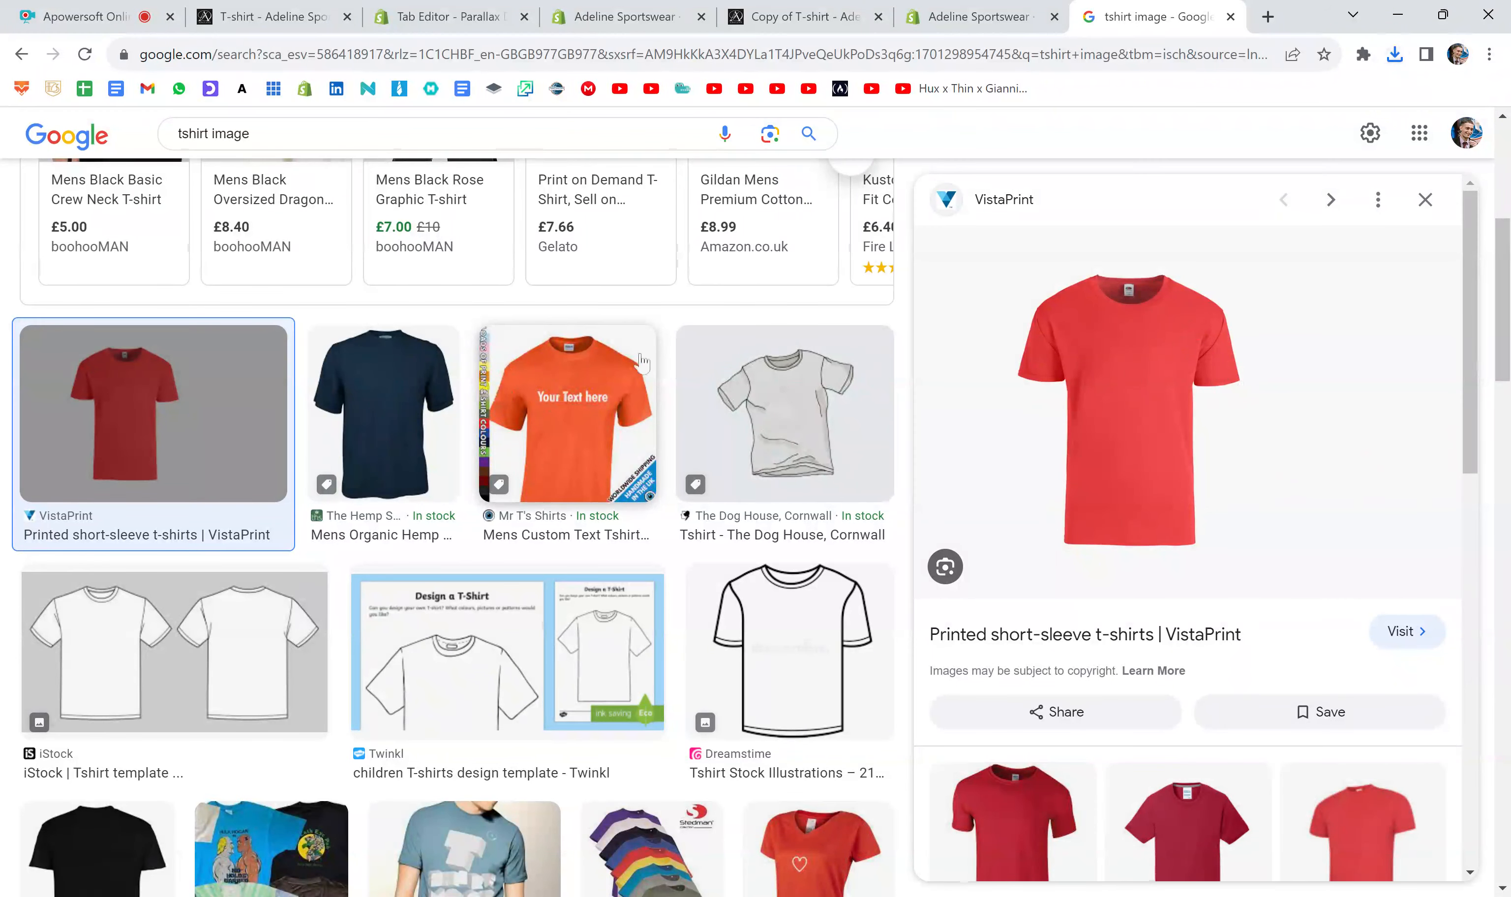
pyautogui.press('Escape')
# - Browse the T-shirt image results, open the plain white BIZAY T-shirt and save its image to the computer
pyautogui.scroll(-2, 524, 520)
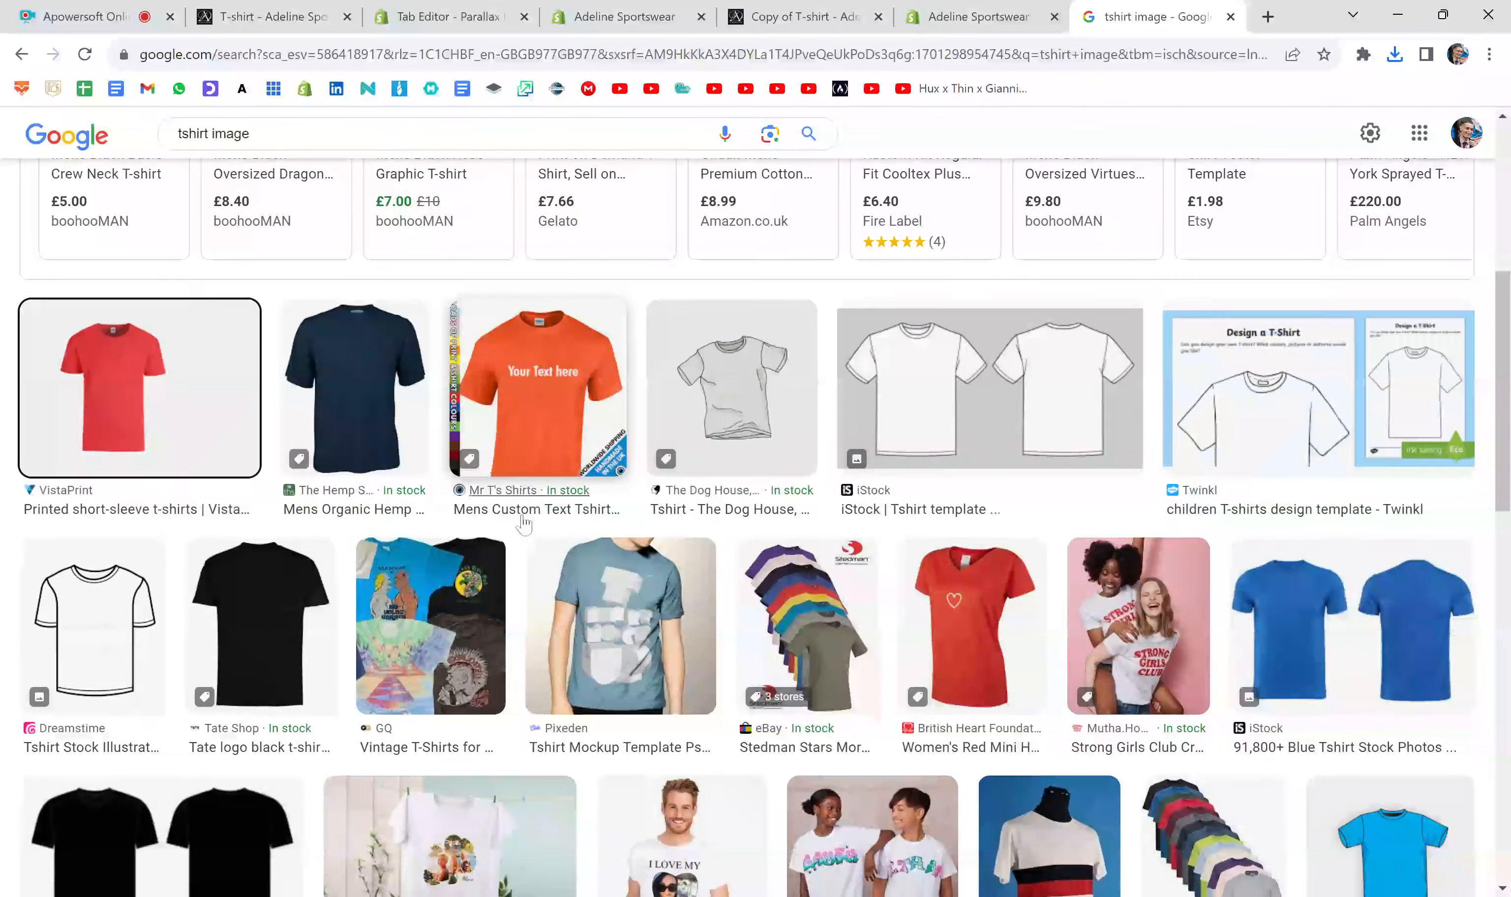
pyautogui.scroll(2, 524, 524)
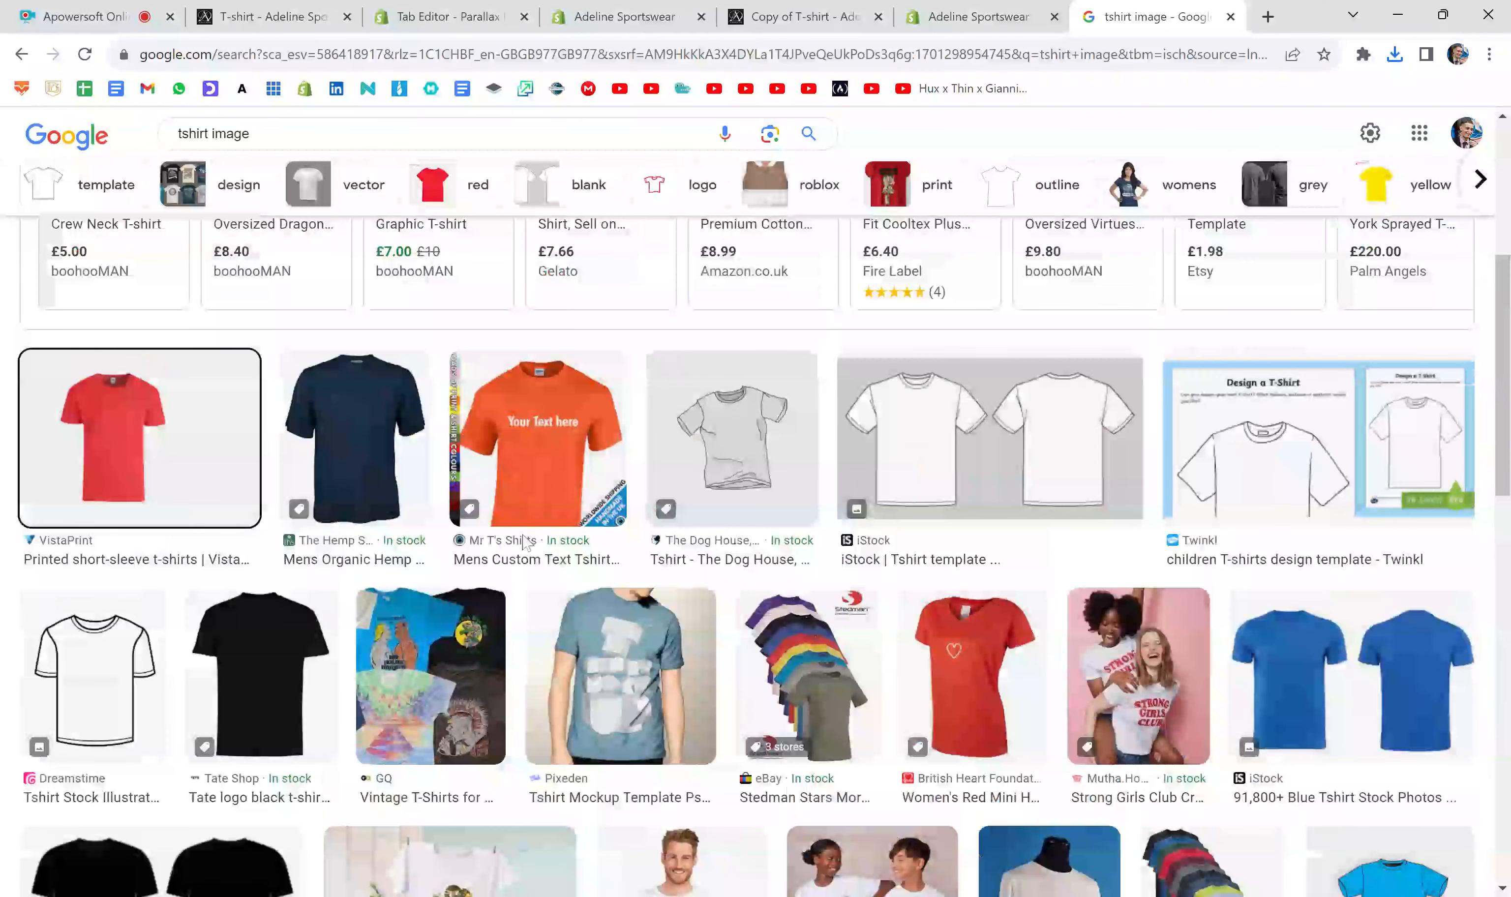
pyautogui.scroll(6, 524, 541)
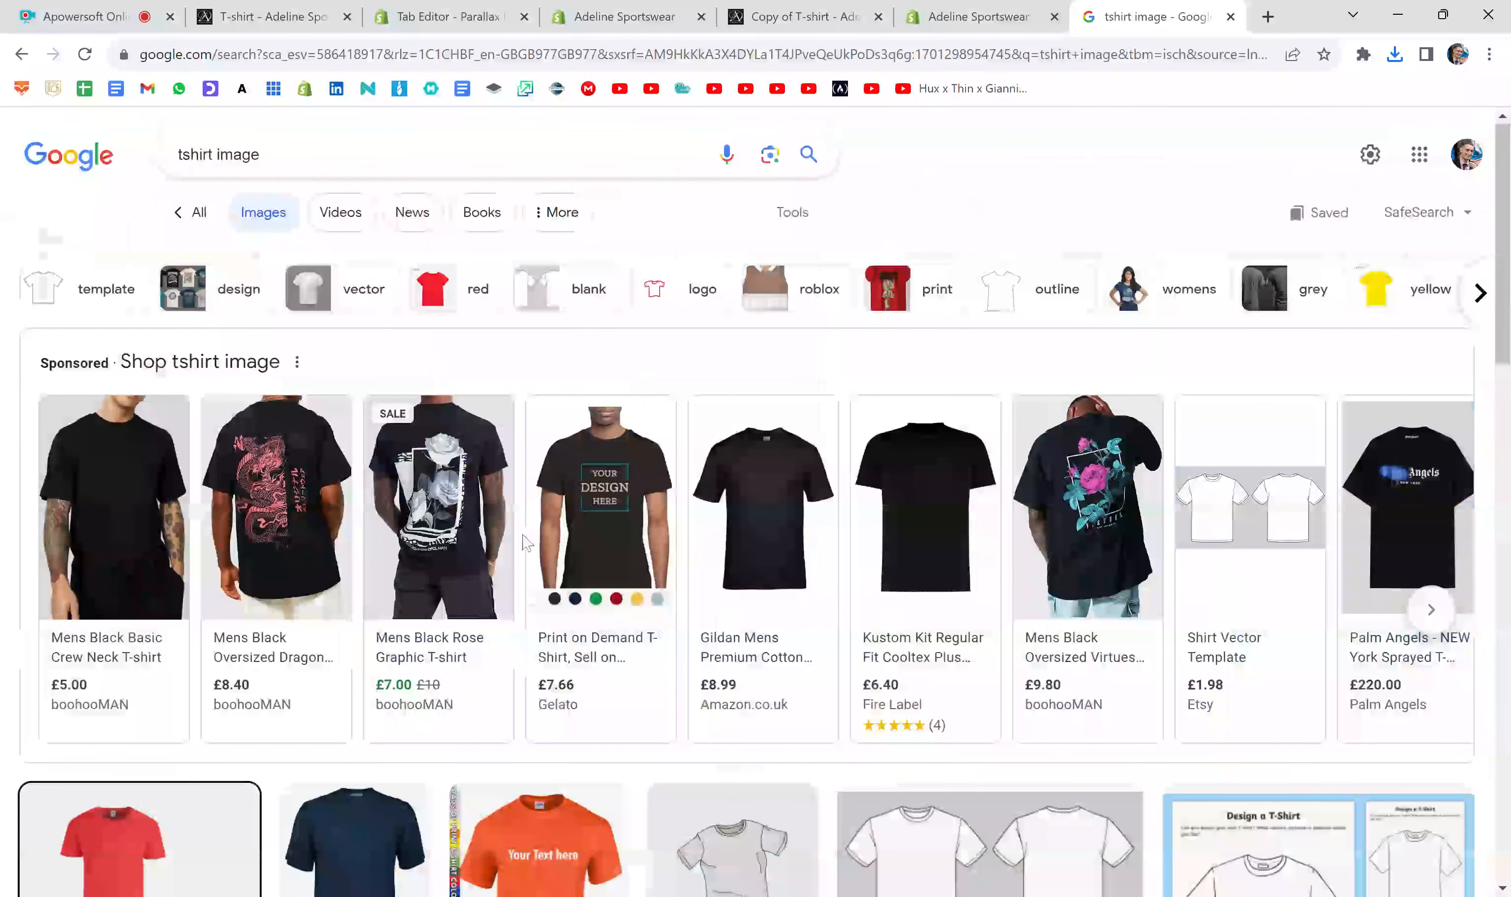
pyautogui.scroll(-6, 525, 543)
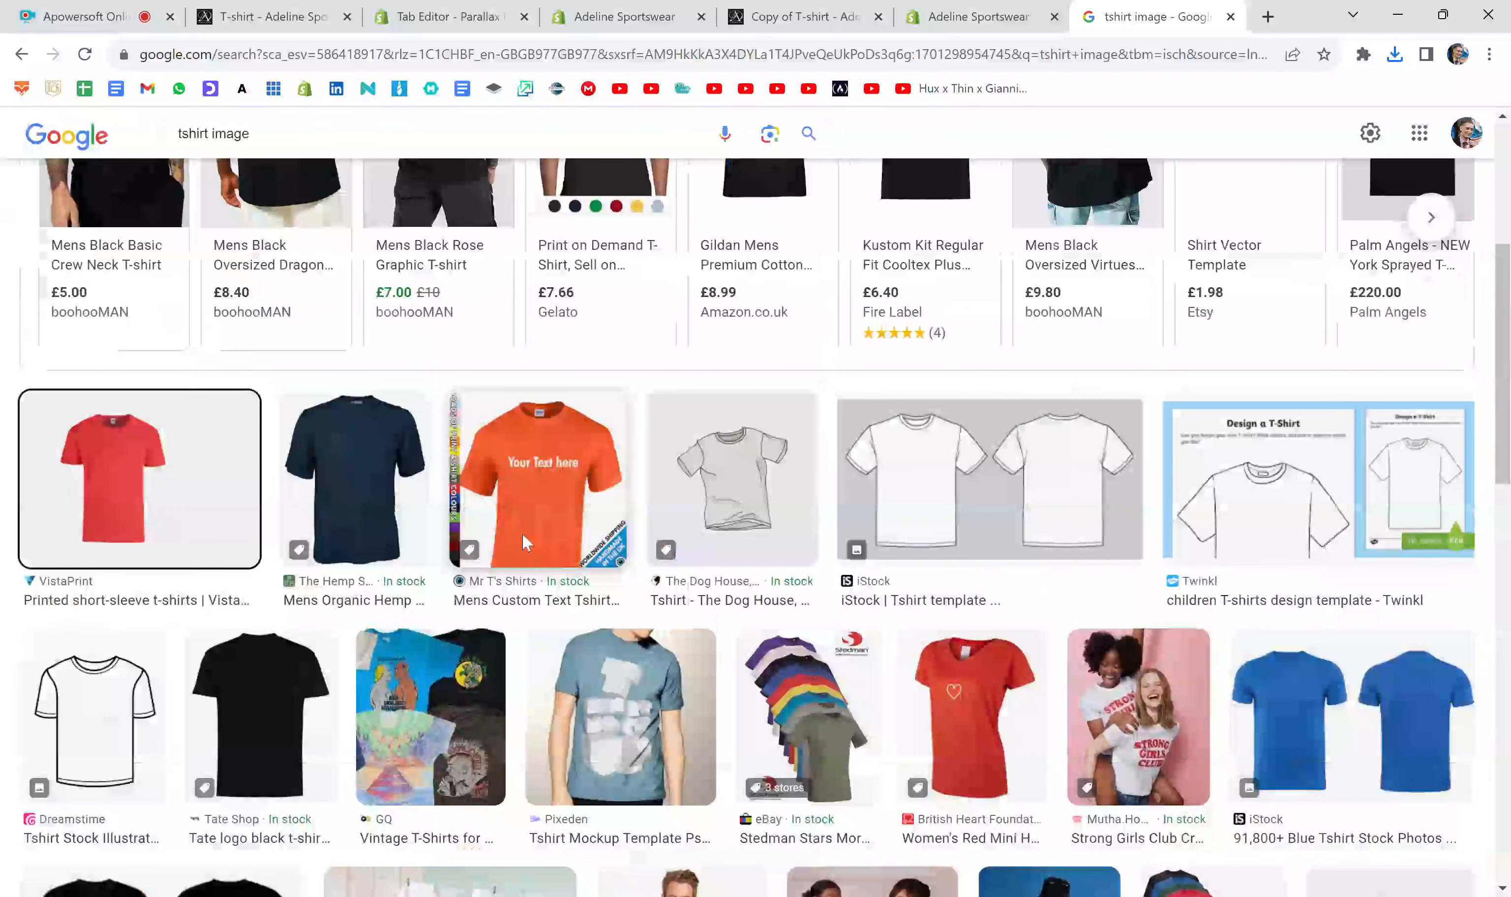
pyautogui.scroll(-5, 522, 531)
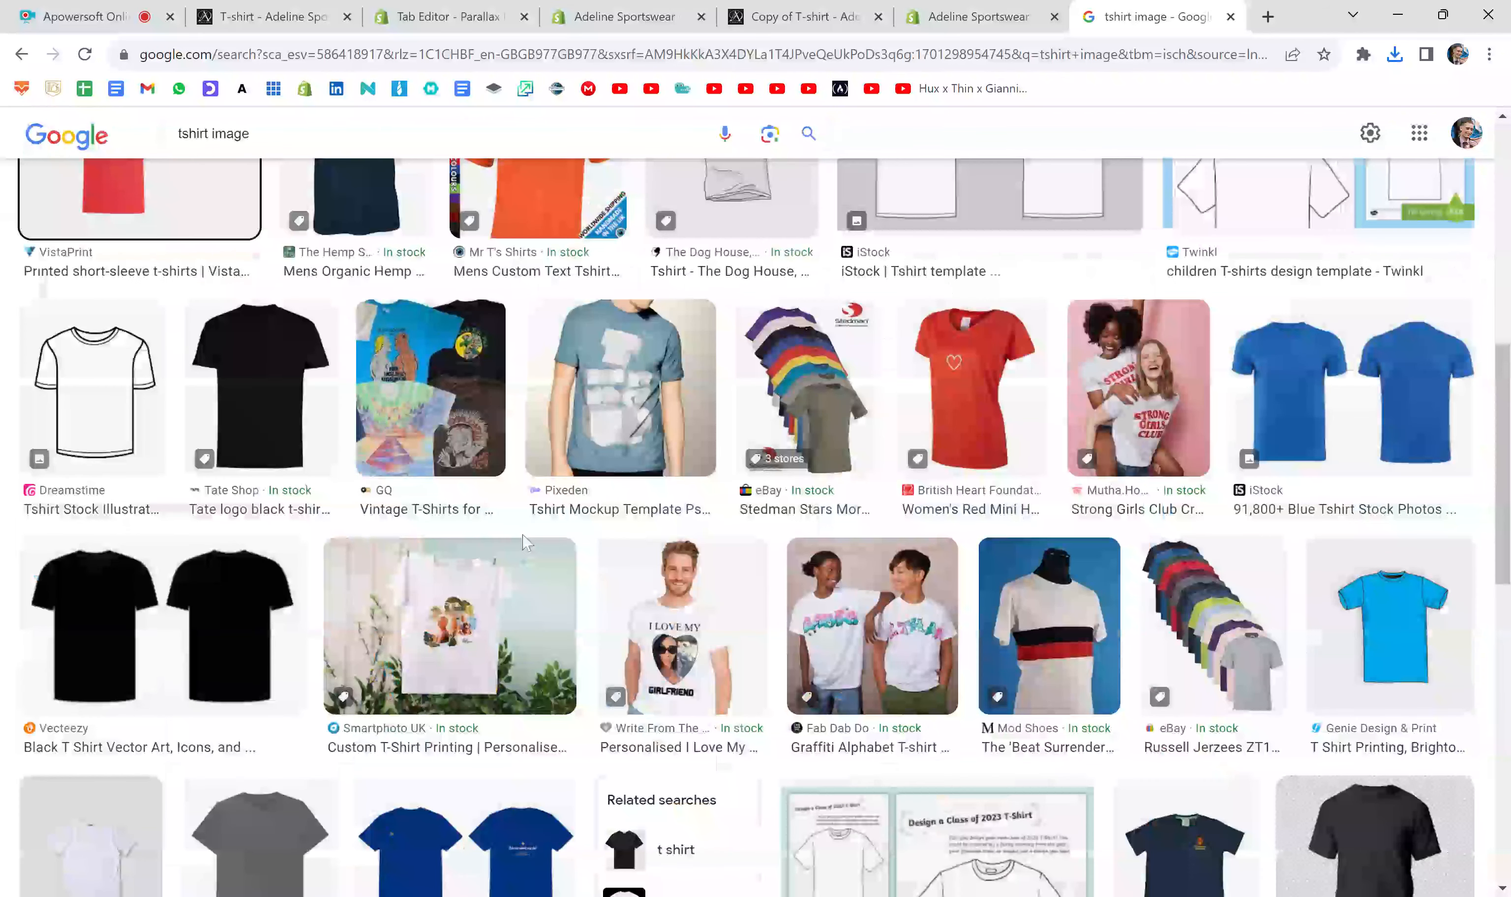
pyautogui.scroll(-6, 525, 542)
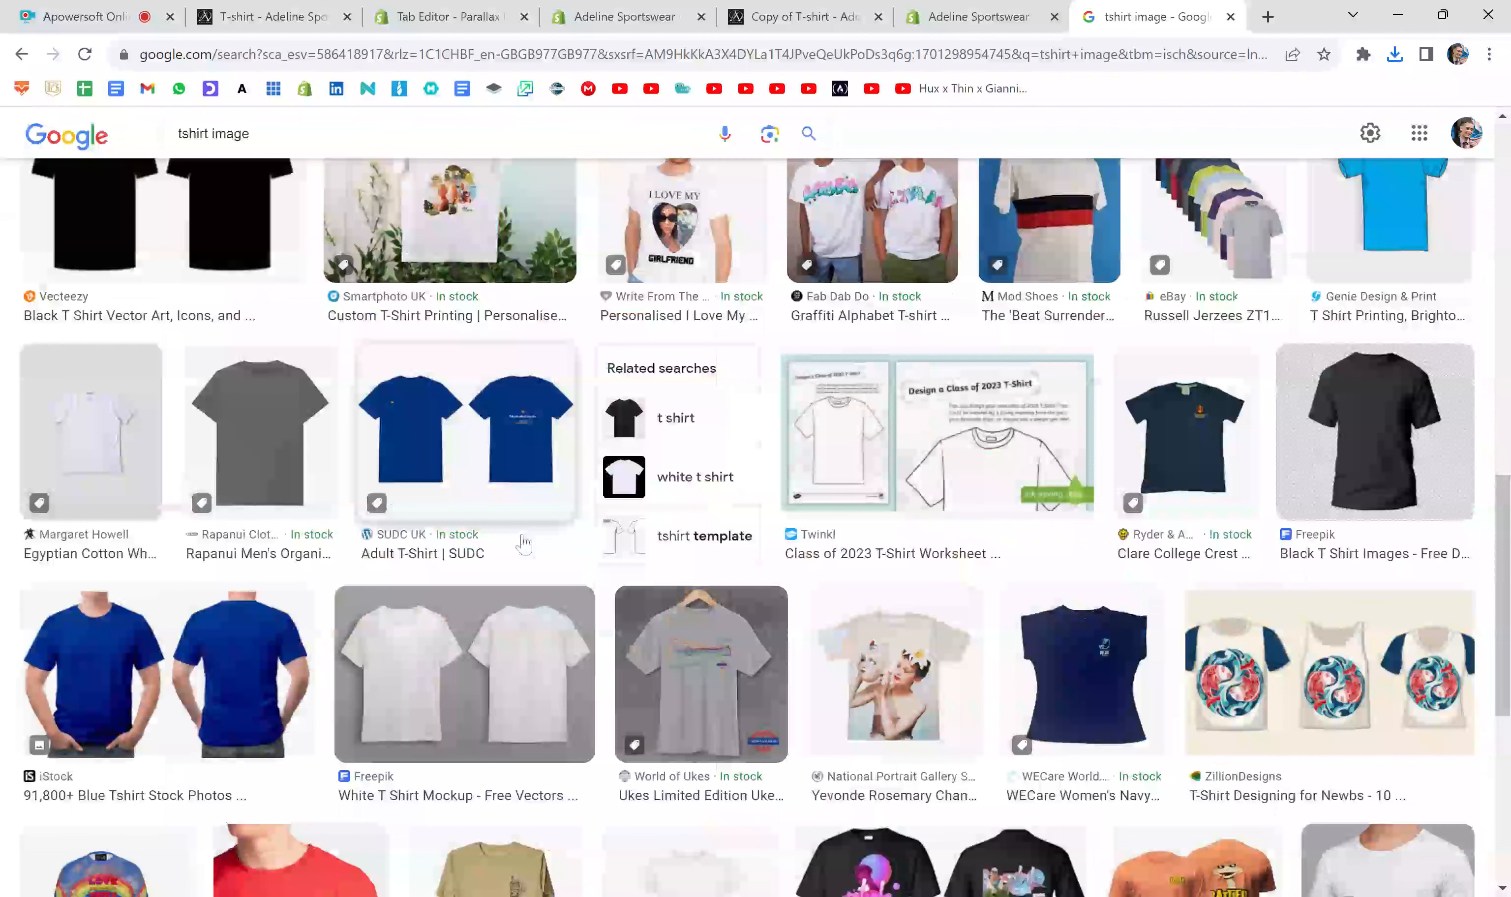
pyautogui.scroll(-5, 524, 543)
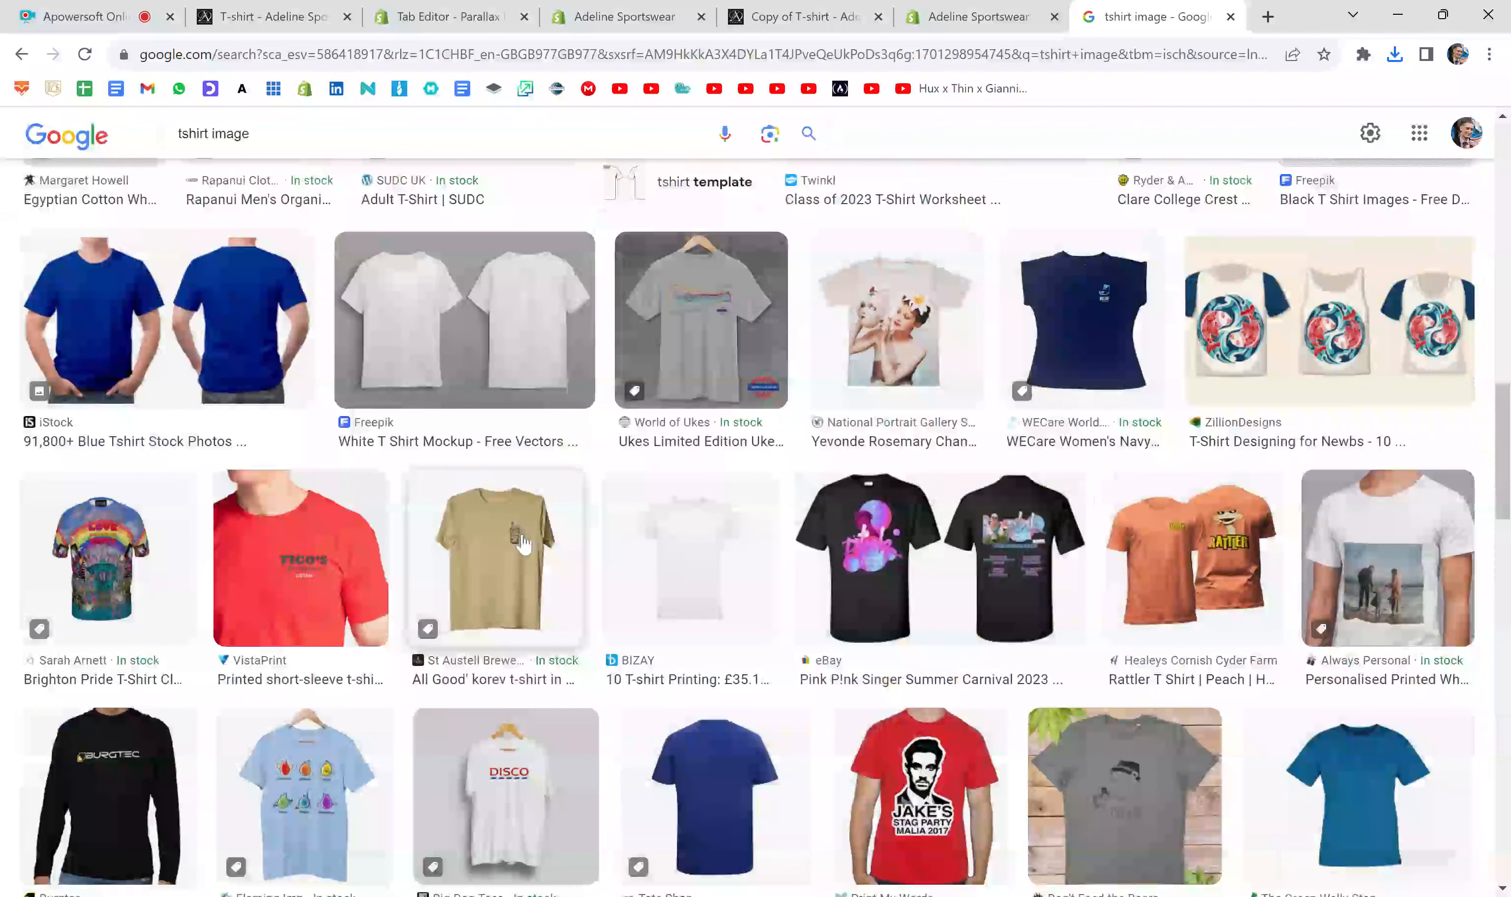
pyautogui.click(690, 539)
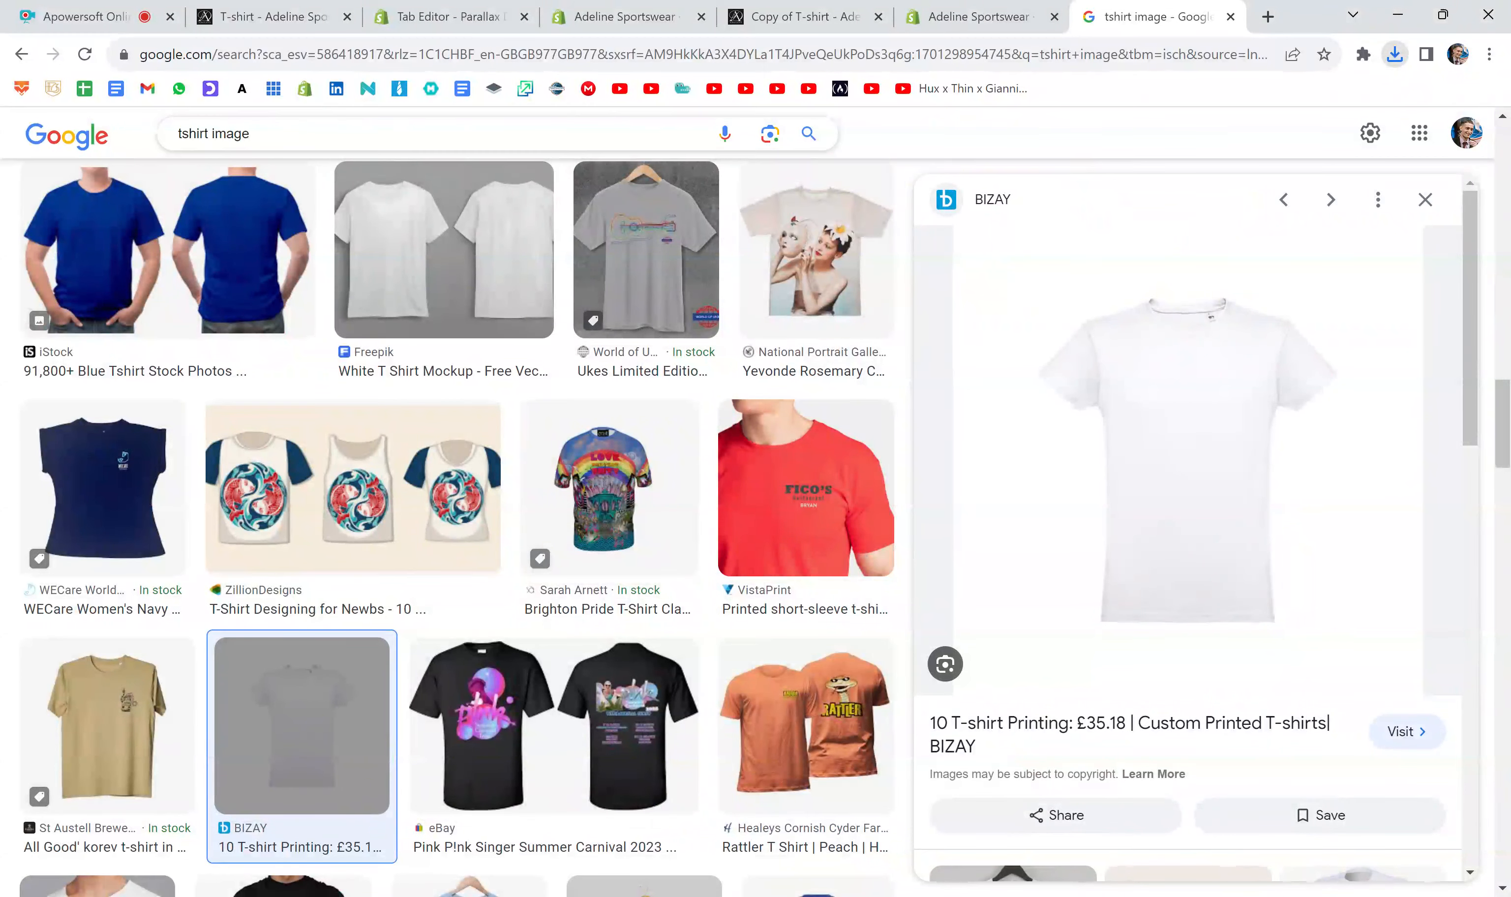
# - Search Google Images for "gif", preview several results, save the Slate Magazine Simpsons GIF and close its preview
pyautogui.click(210, 135)
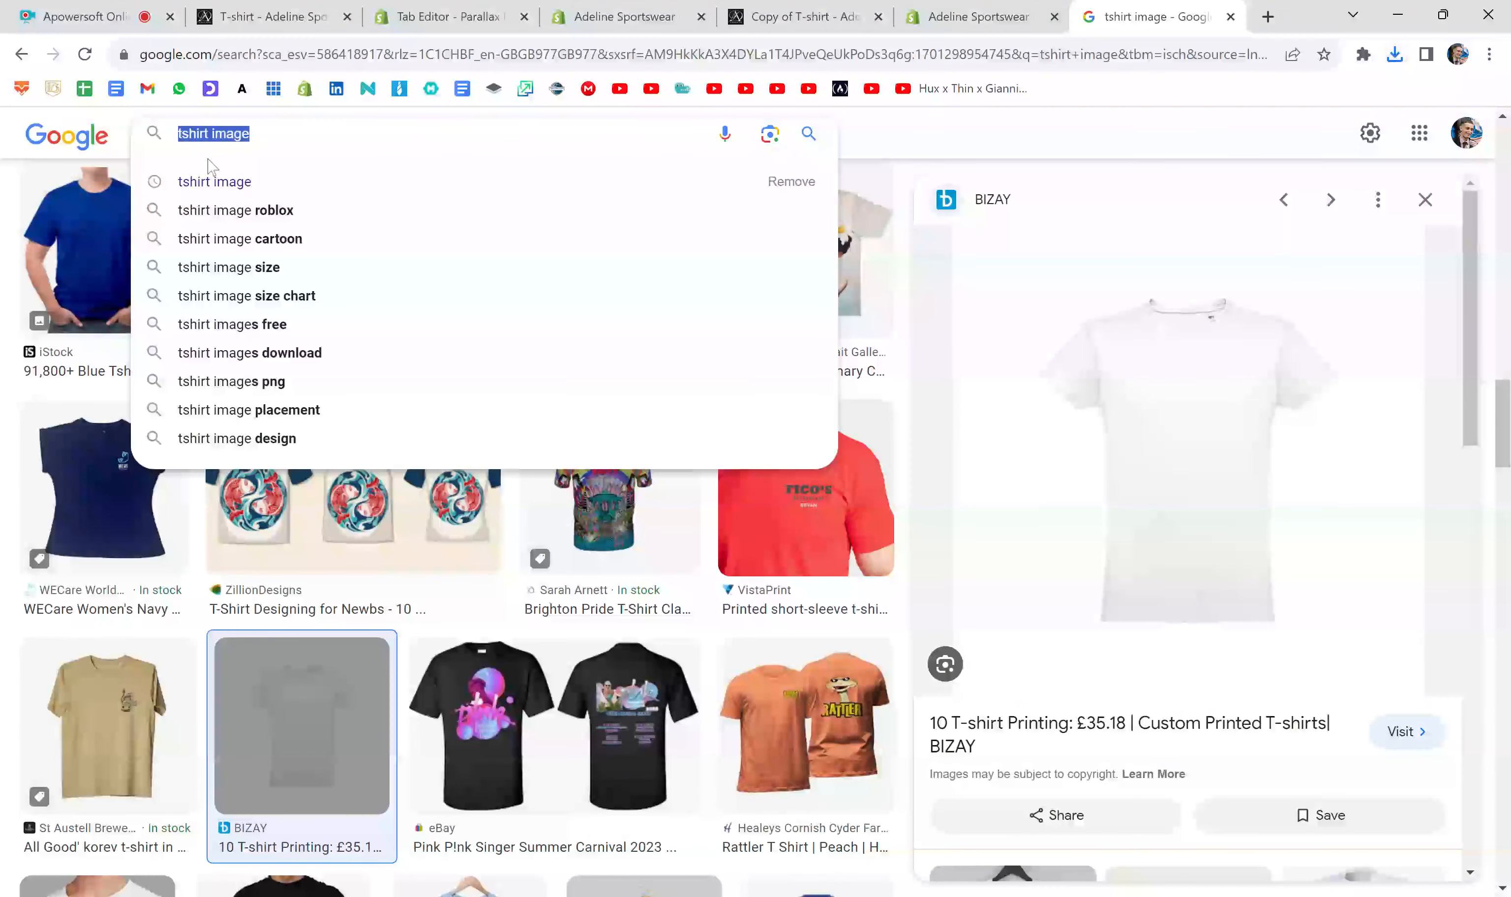
pyautogui.write('gif')
pyautogui.press('Return')
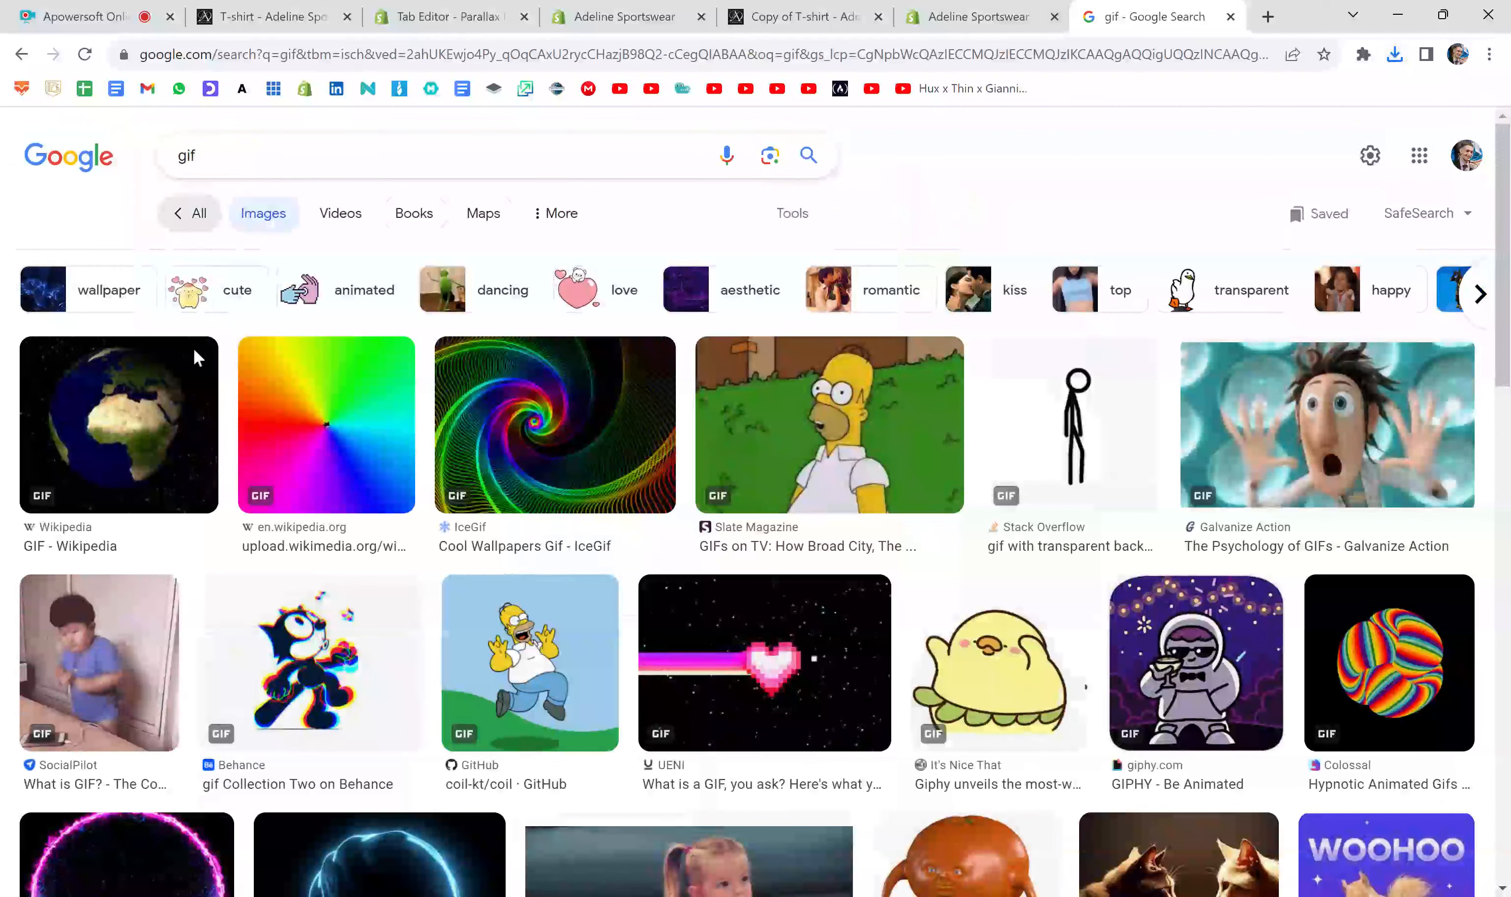
pyautogui.click(277, 409)
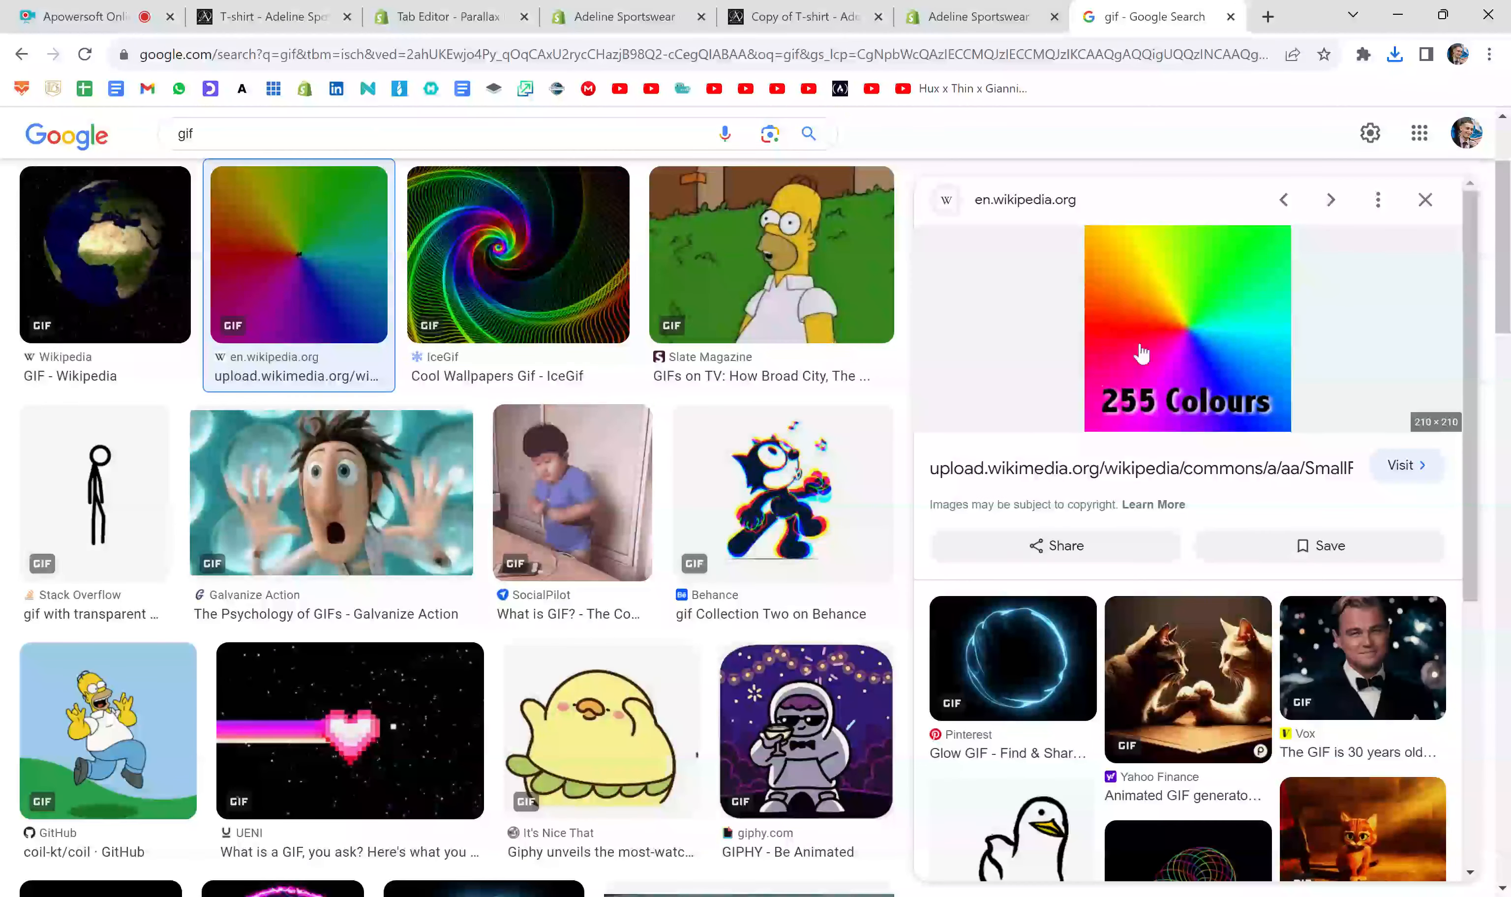
pyautogui.click(532, 261)
pyautogui.click(698, 246)
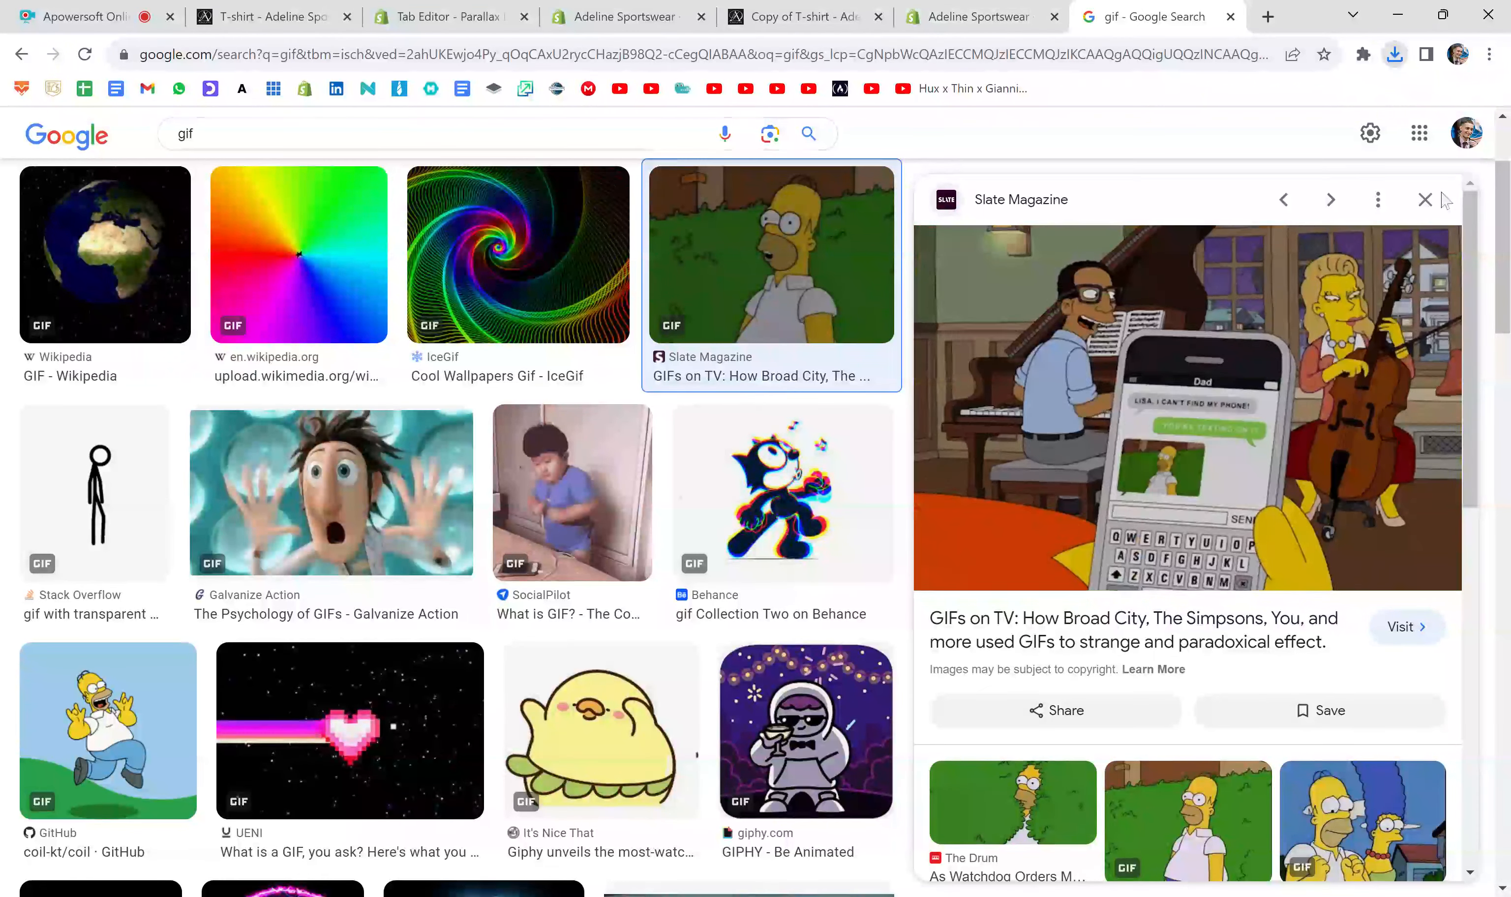
pyautogui.click(1426, 200)
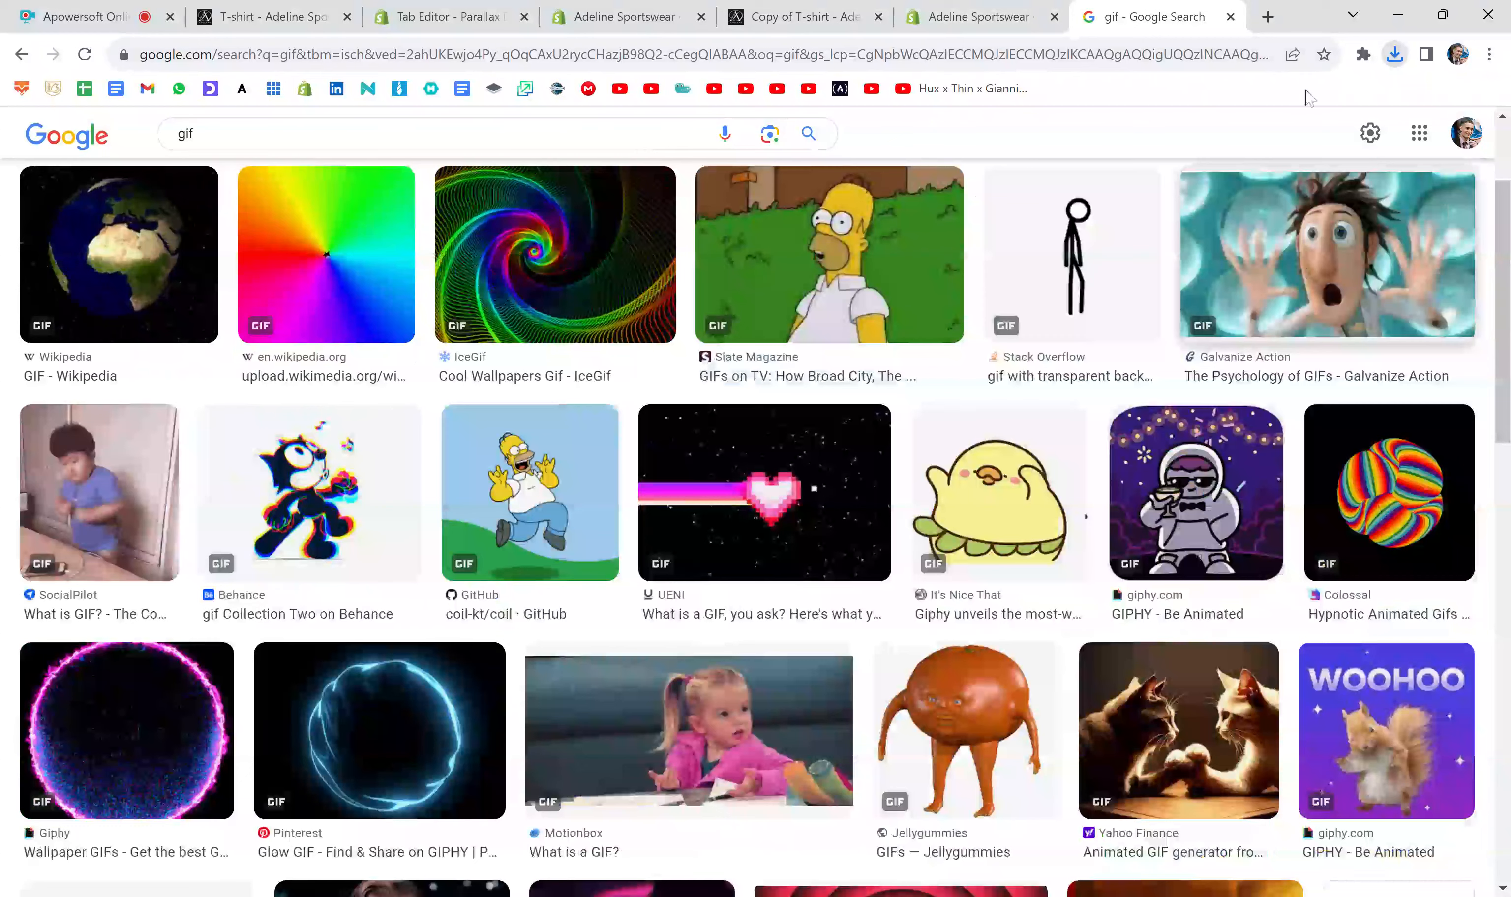
# - Close the image search, return to the Shopify themes page and open the code editor of the current Turbo - Default theme
pyautogui.click(1230, 17)
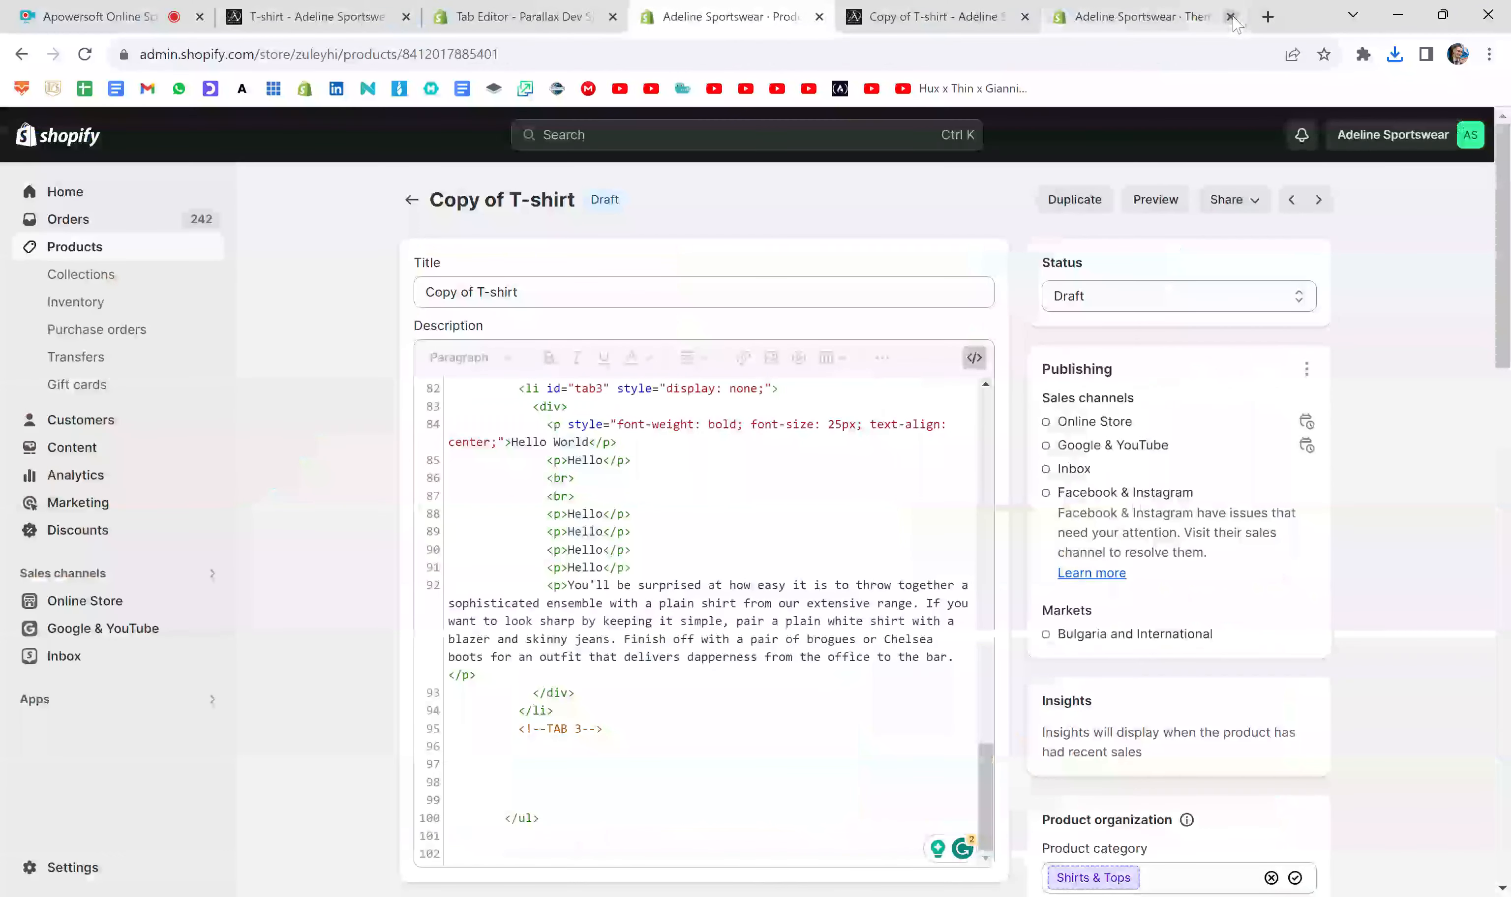
pyautogui.click(1163, 8)
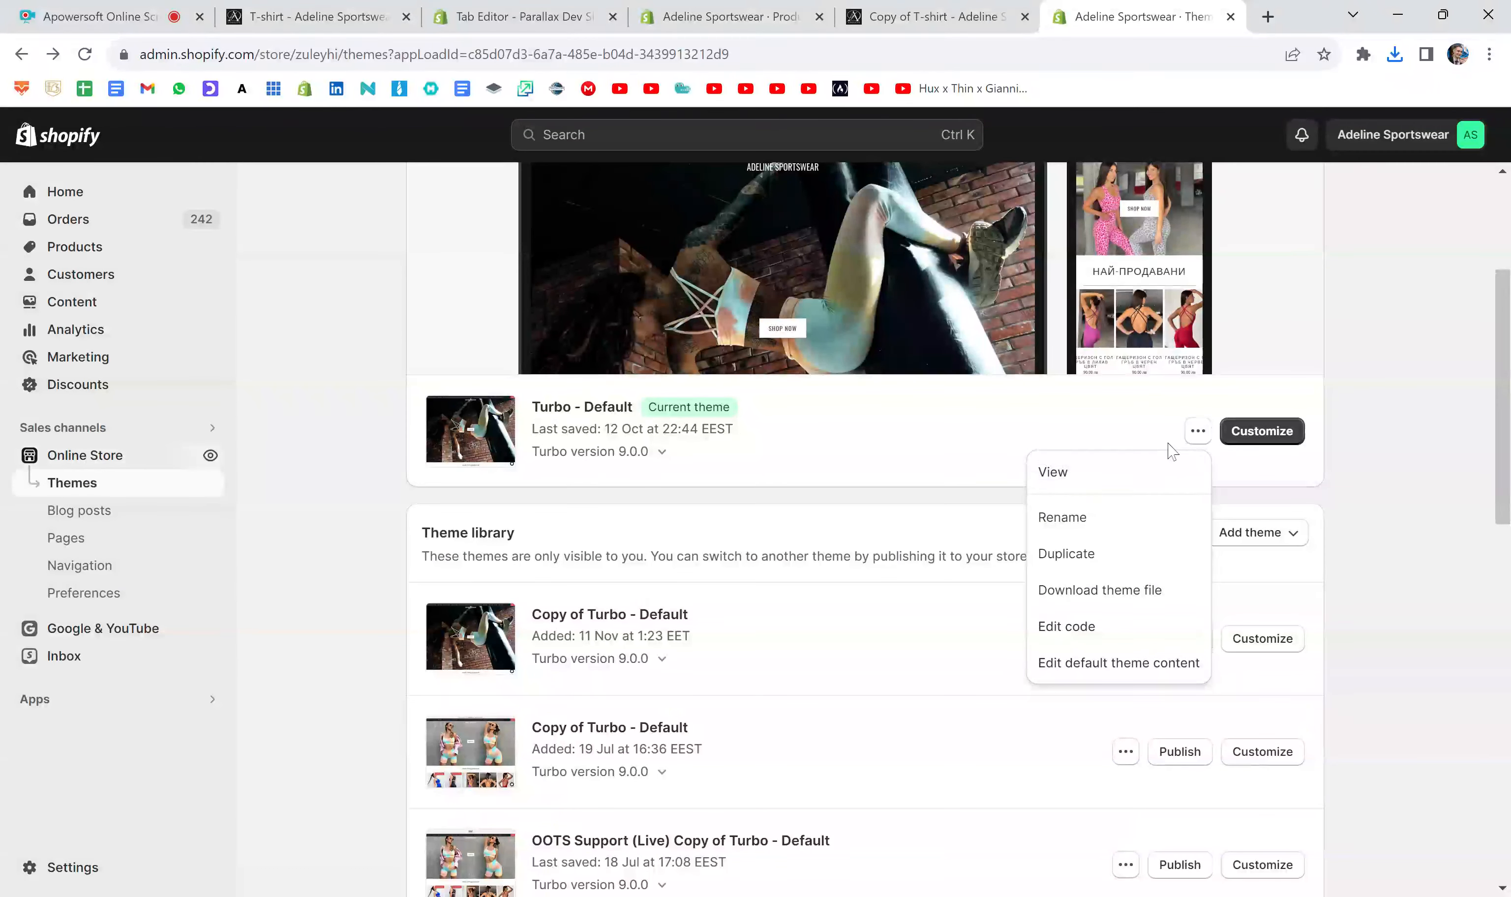
pyautogui.click(1197, 431)
pyautogui.click(1198, 431)
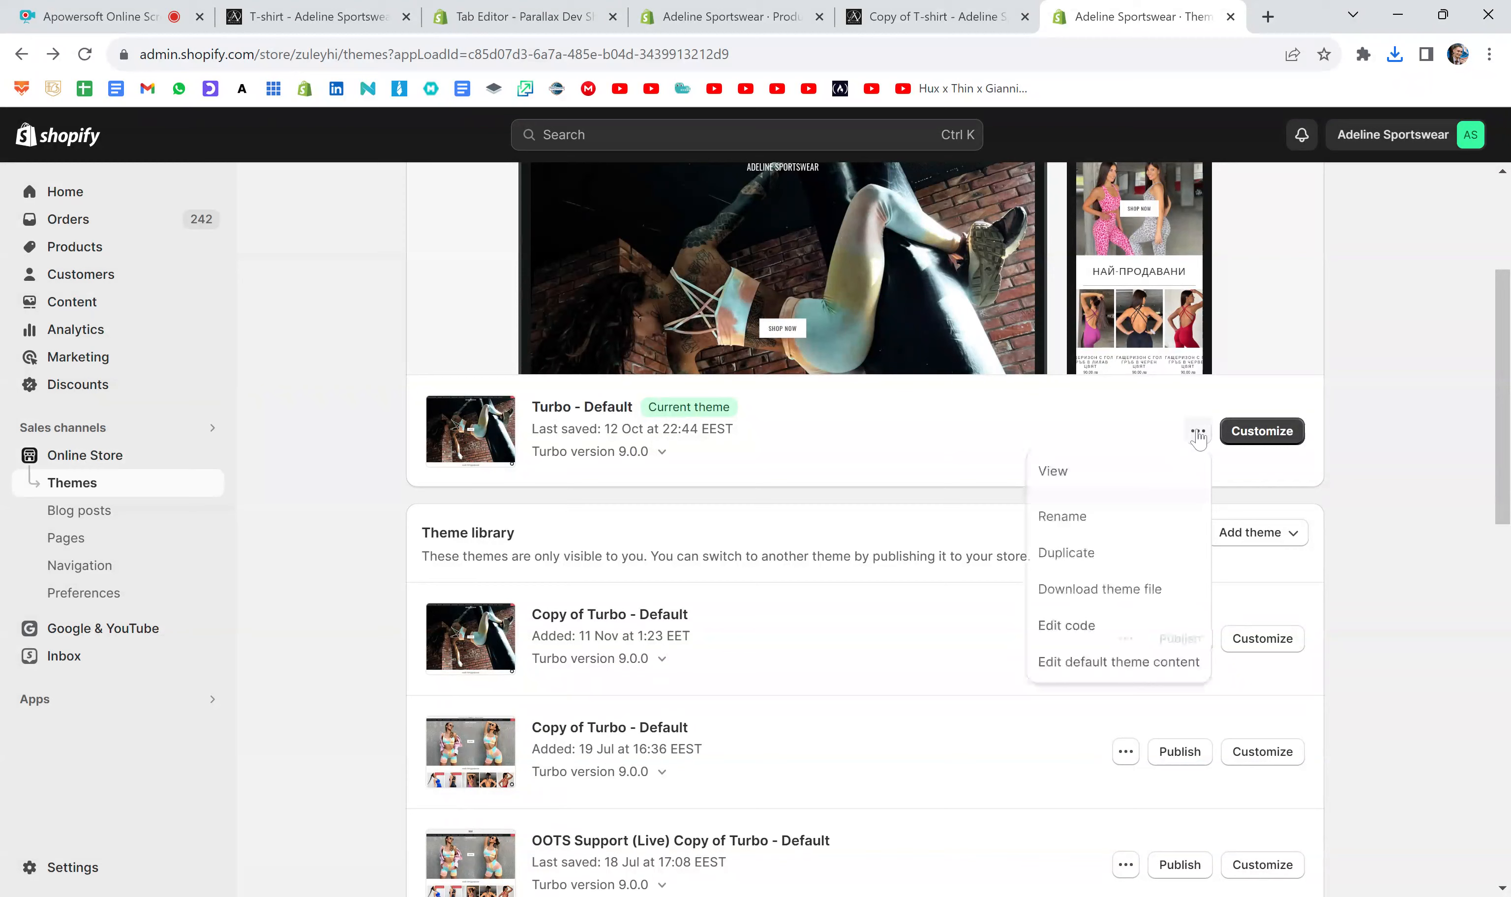
pyautogui.click(1064, 624)
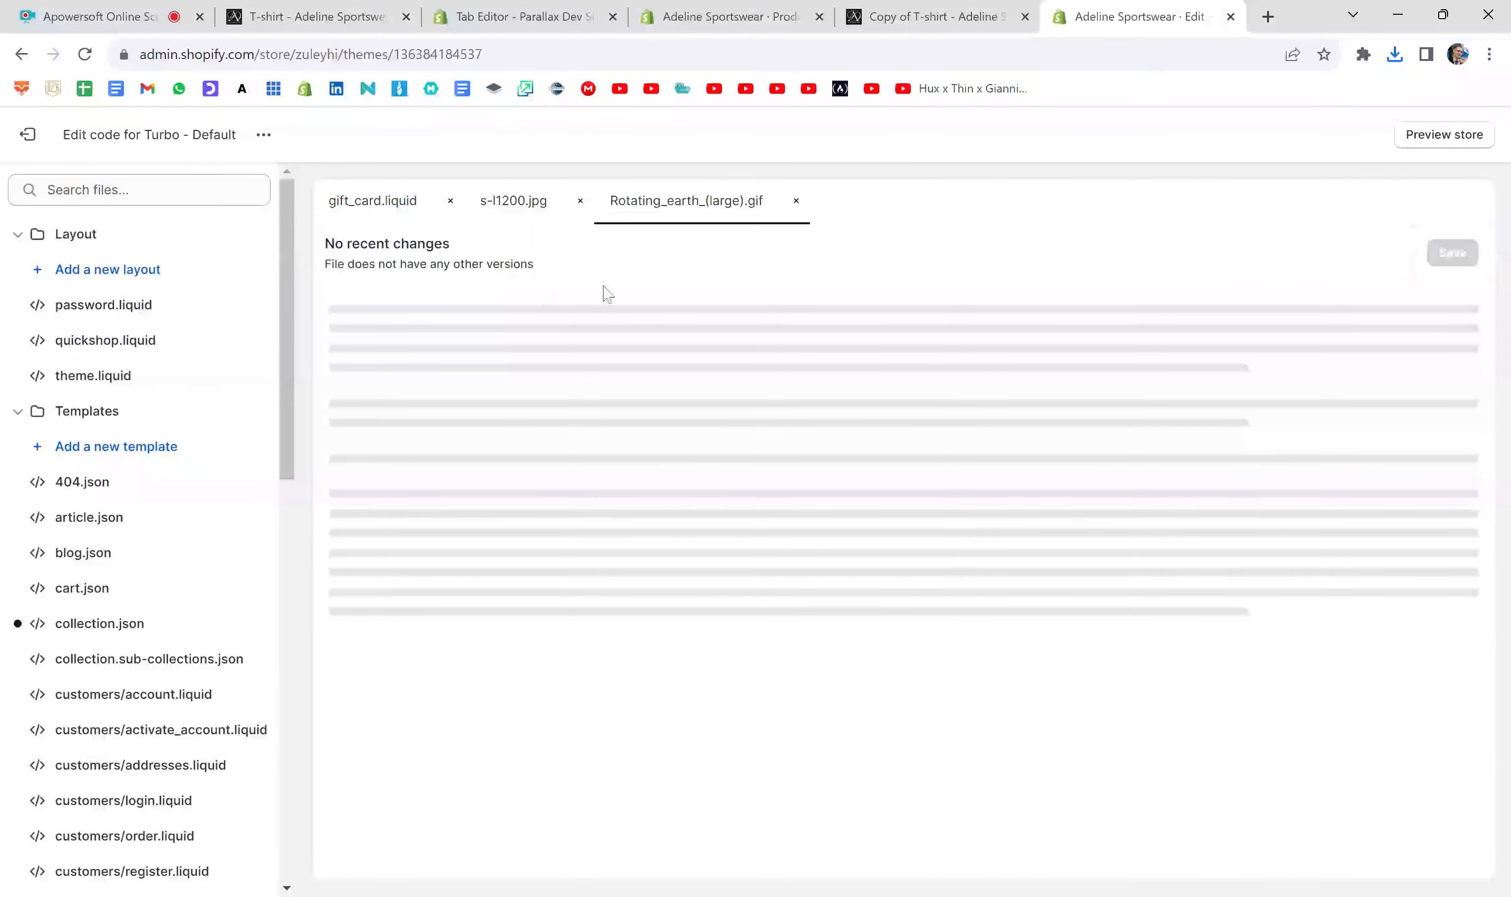
pyautogui.click(17, 234)
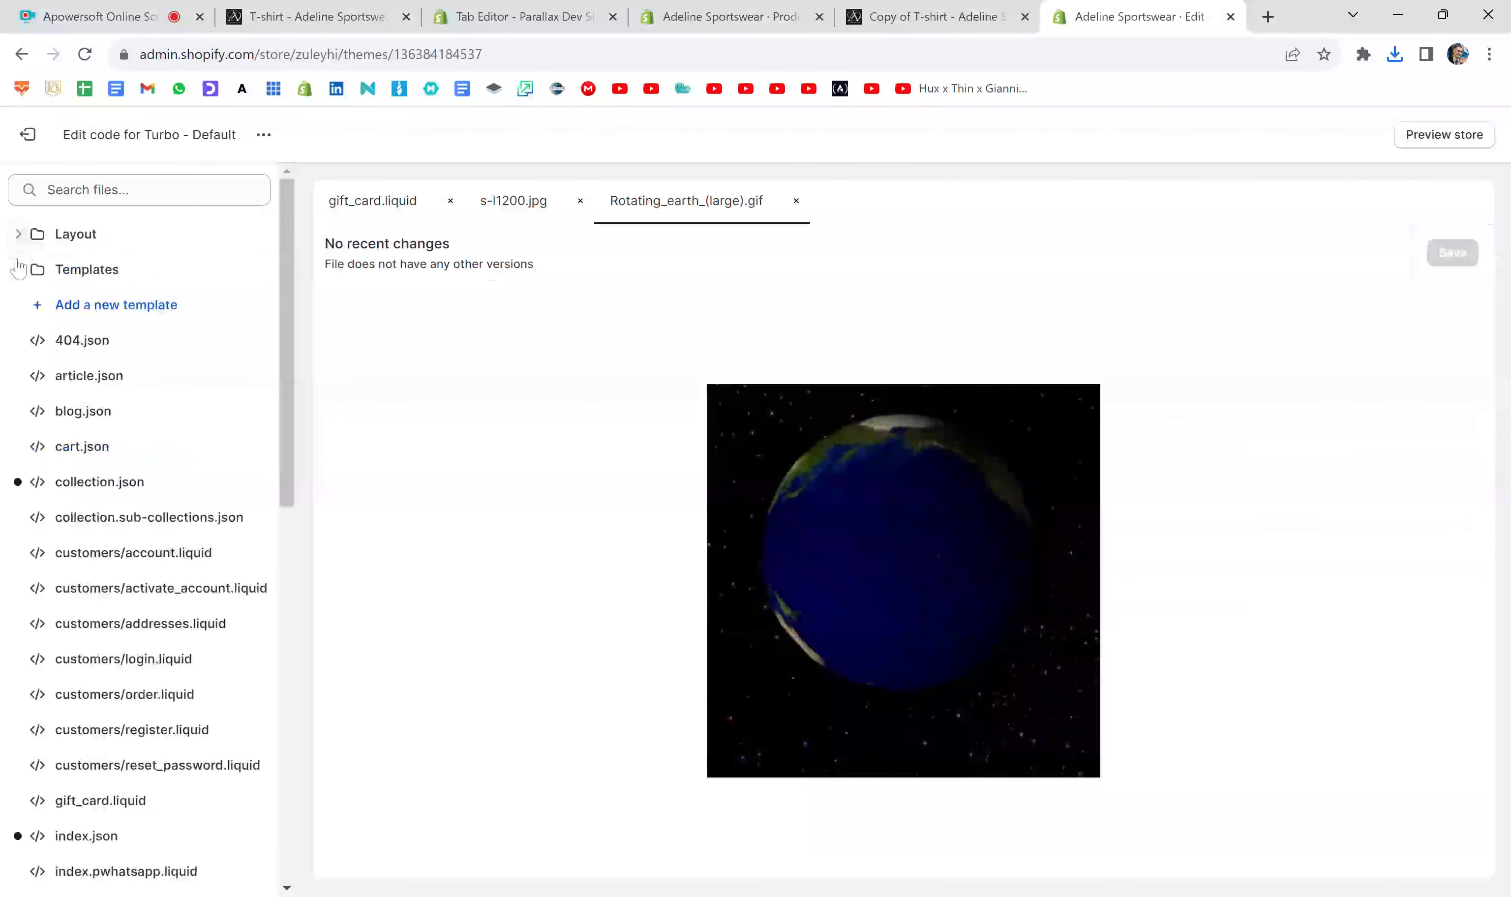
pyautogui.click(18, 269)
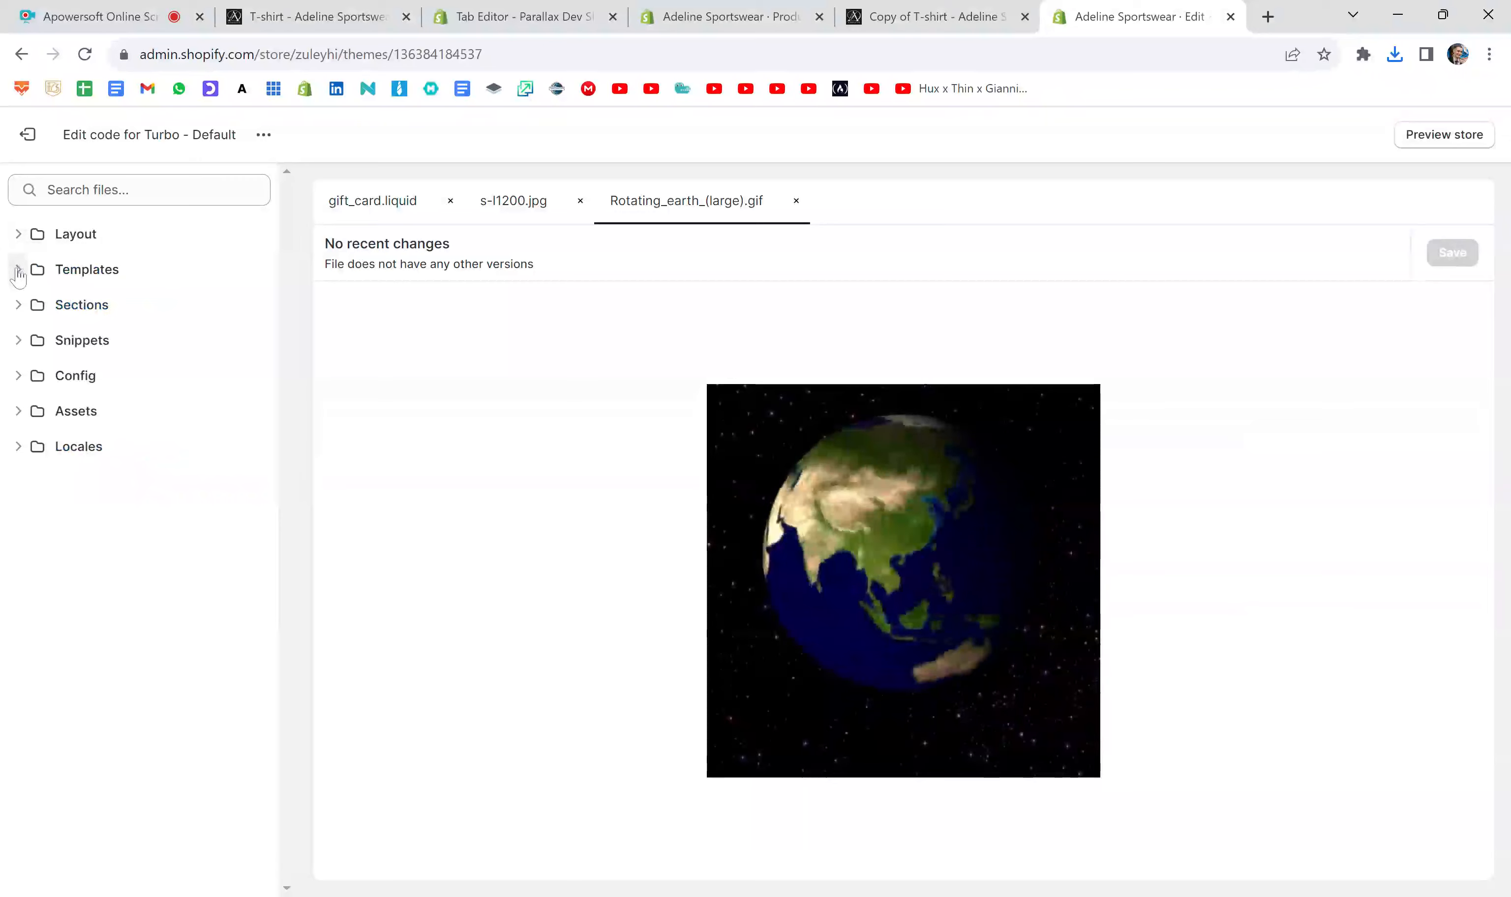
pyautogui.click(50, 414)
pyautogui.click(95, 449)
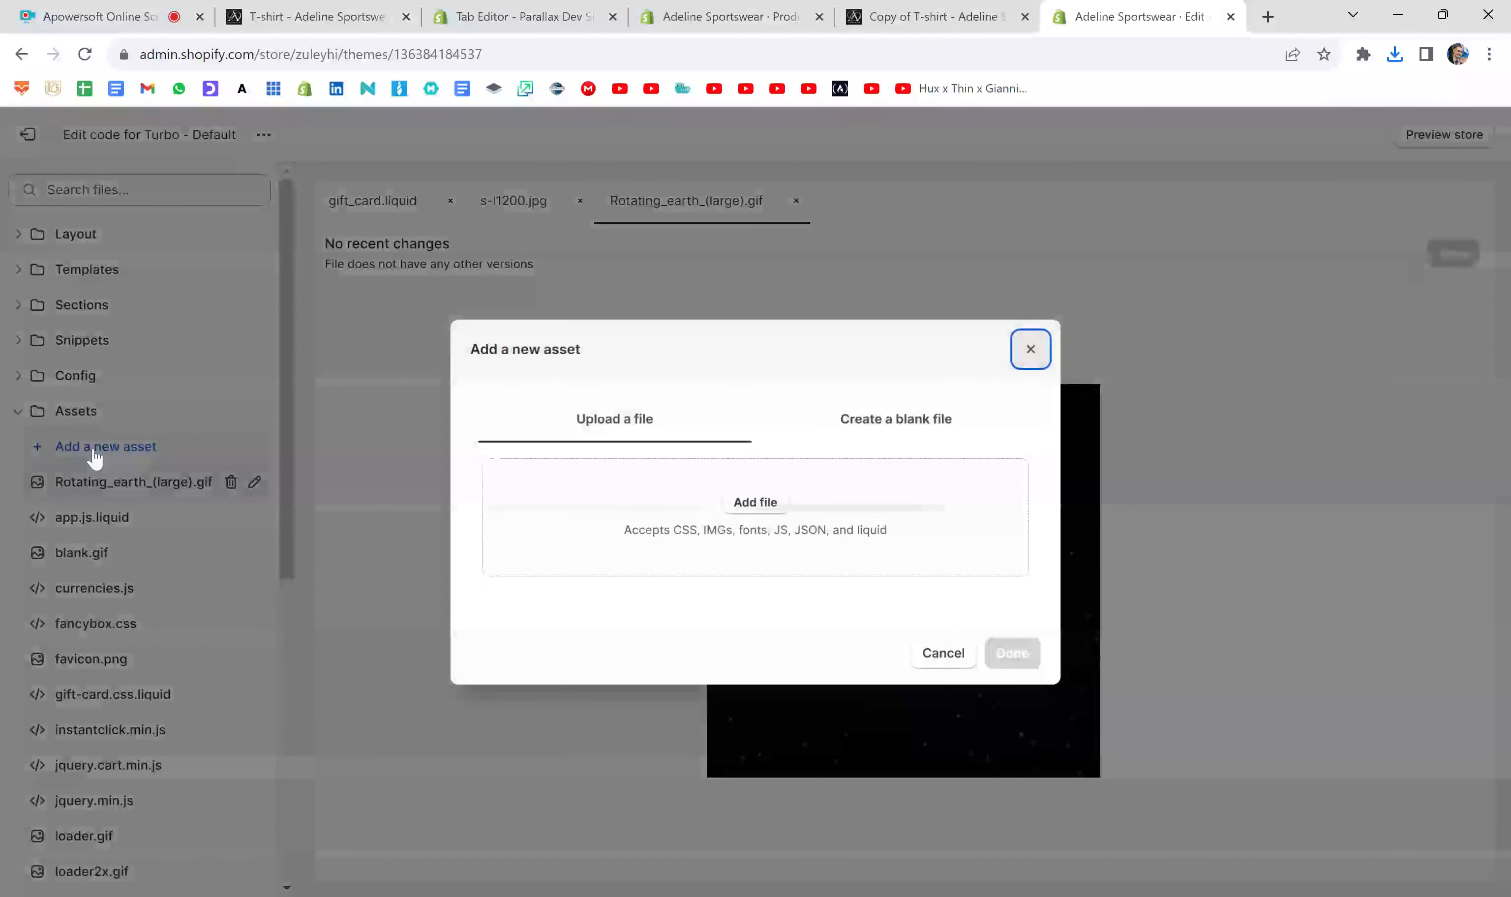
pyautogui.click(758, 503)
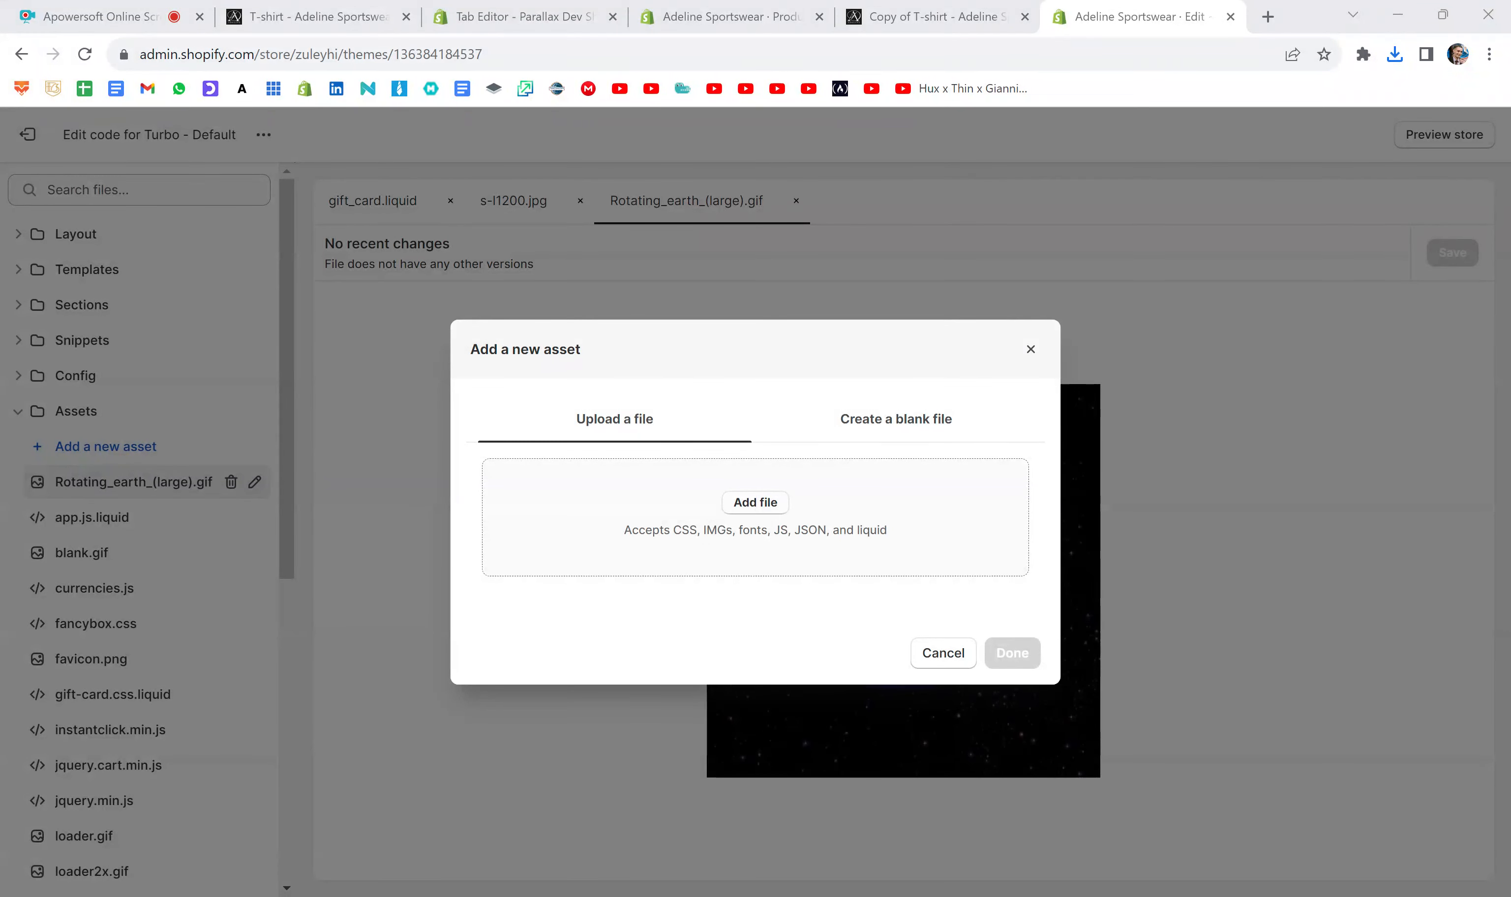
pyautogui.press('Return')
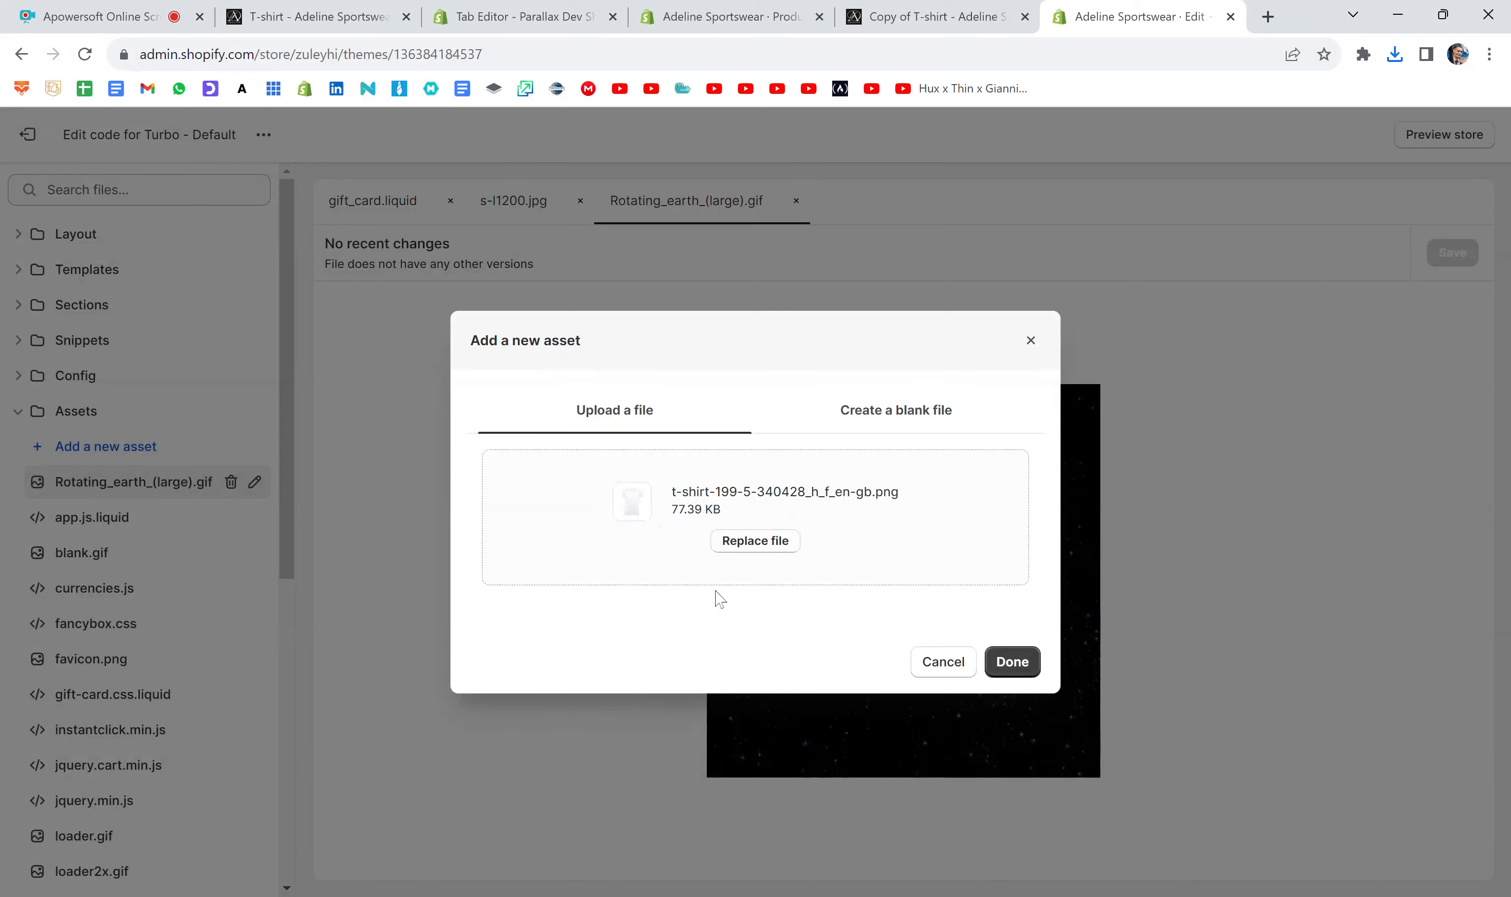
pyautogui.click(1029, 673)
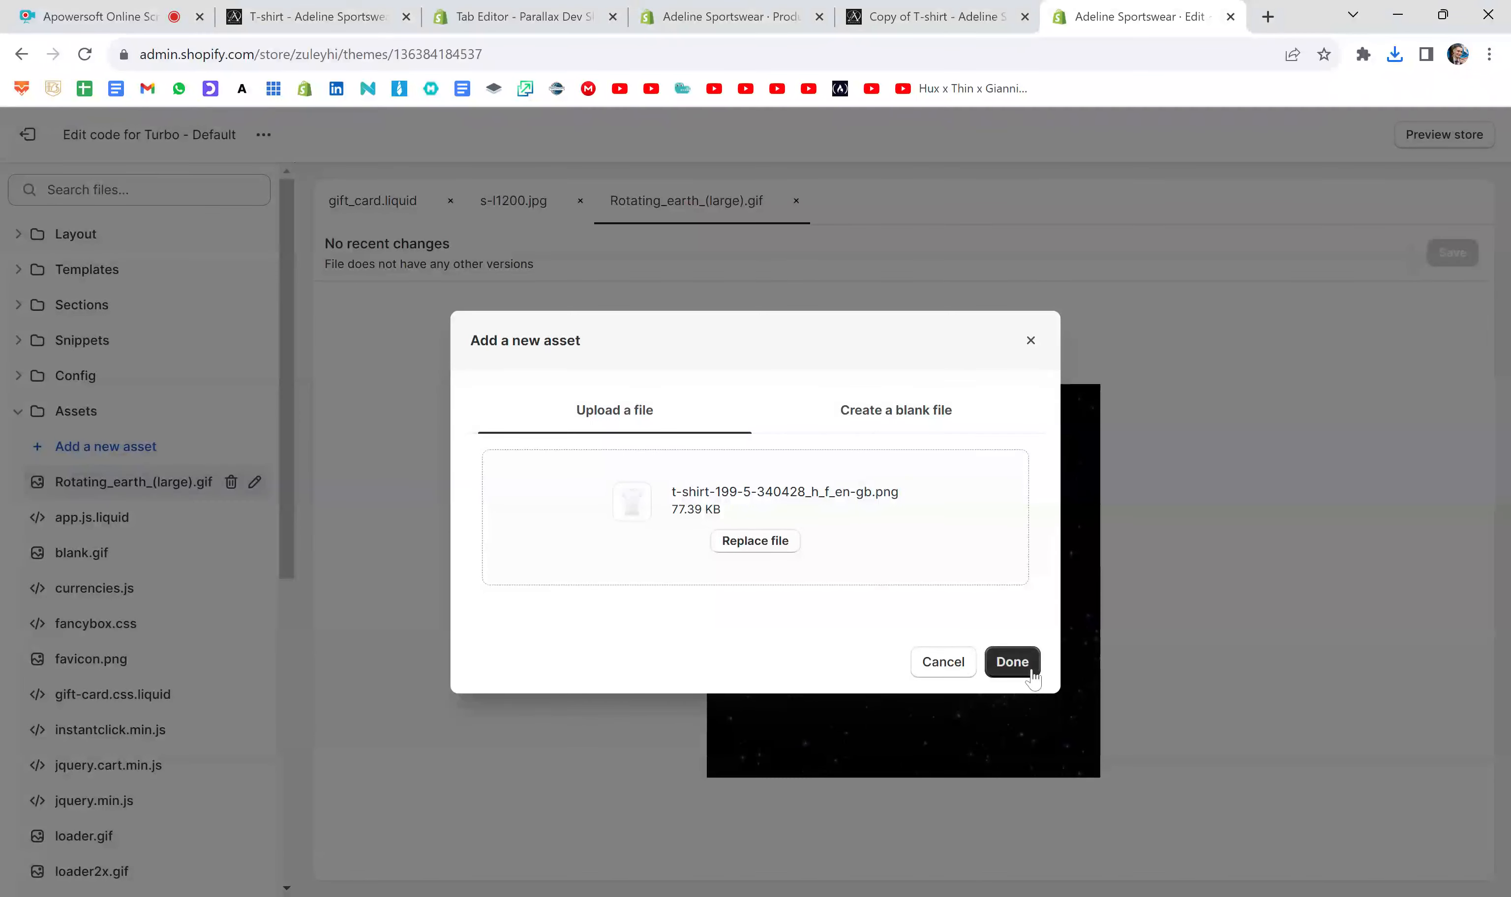
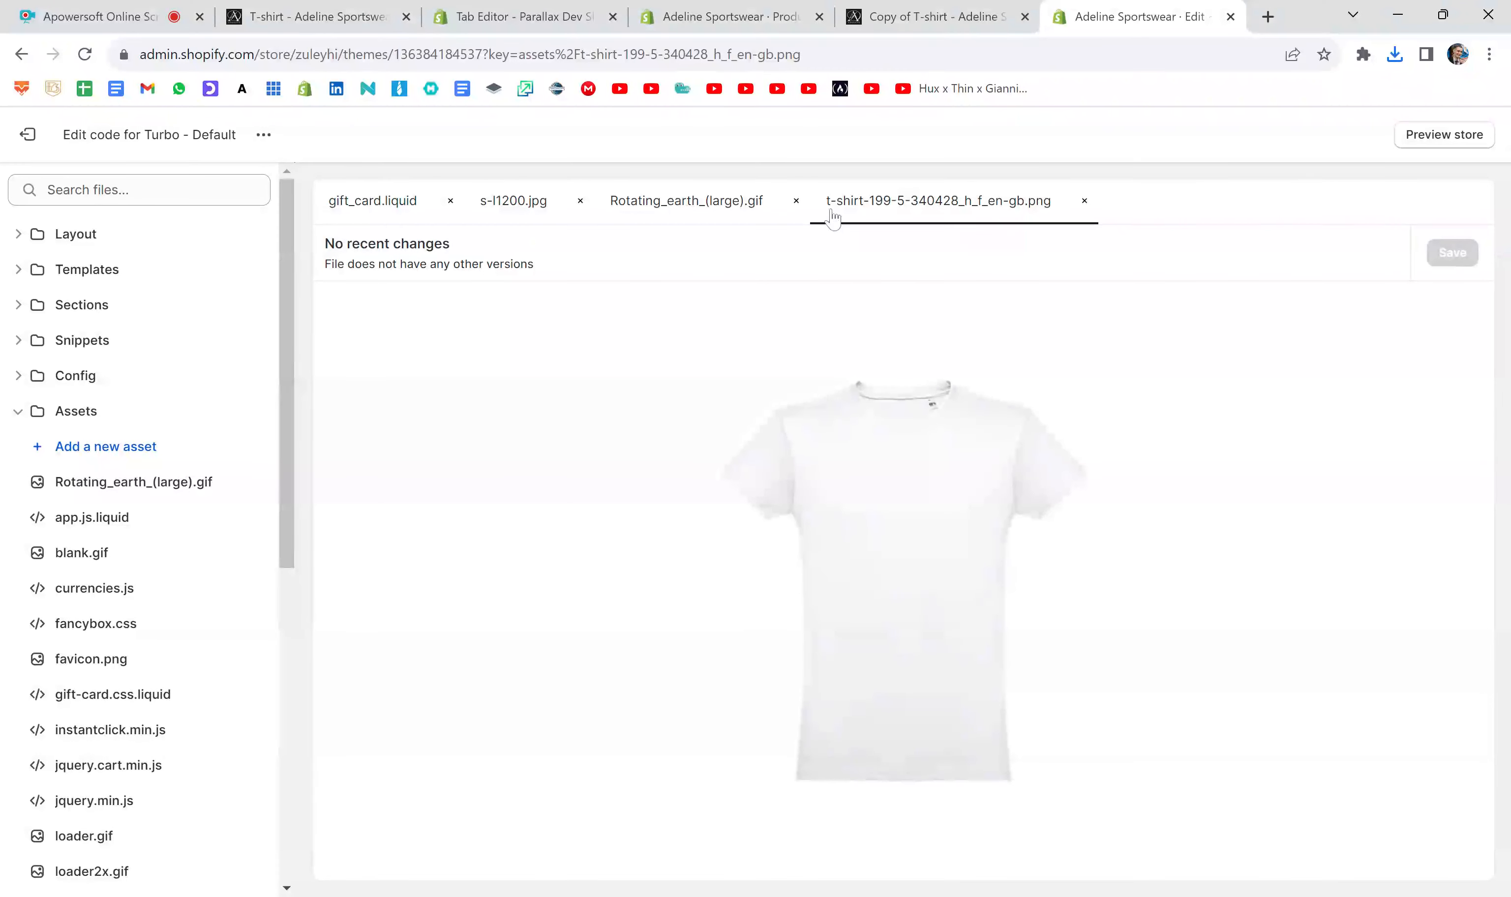
# - Search the theme files for "t-shirt", clear the search and copy the uploaded T-shirt image's address
pyautogui.click(139, 190)
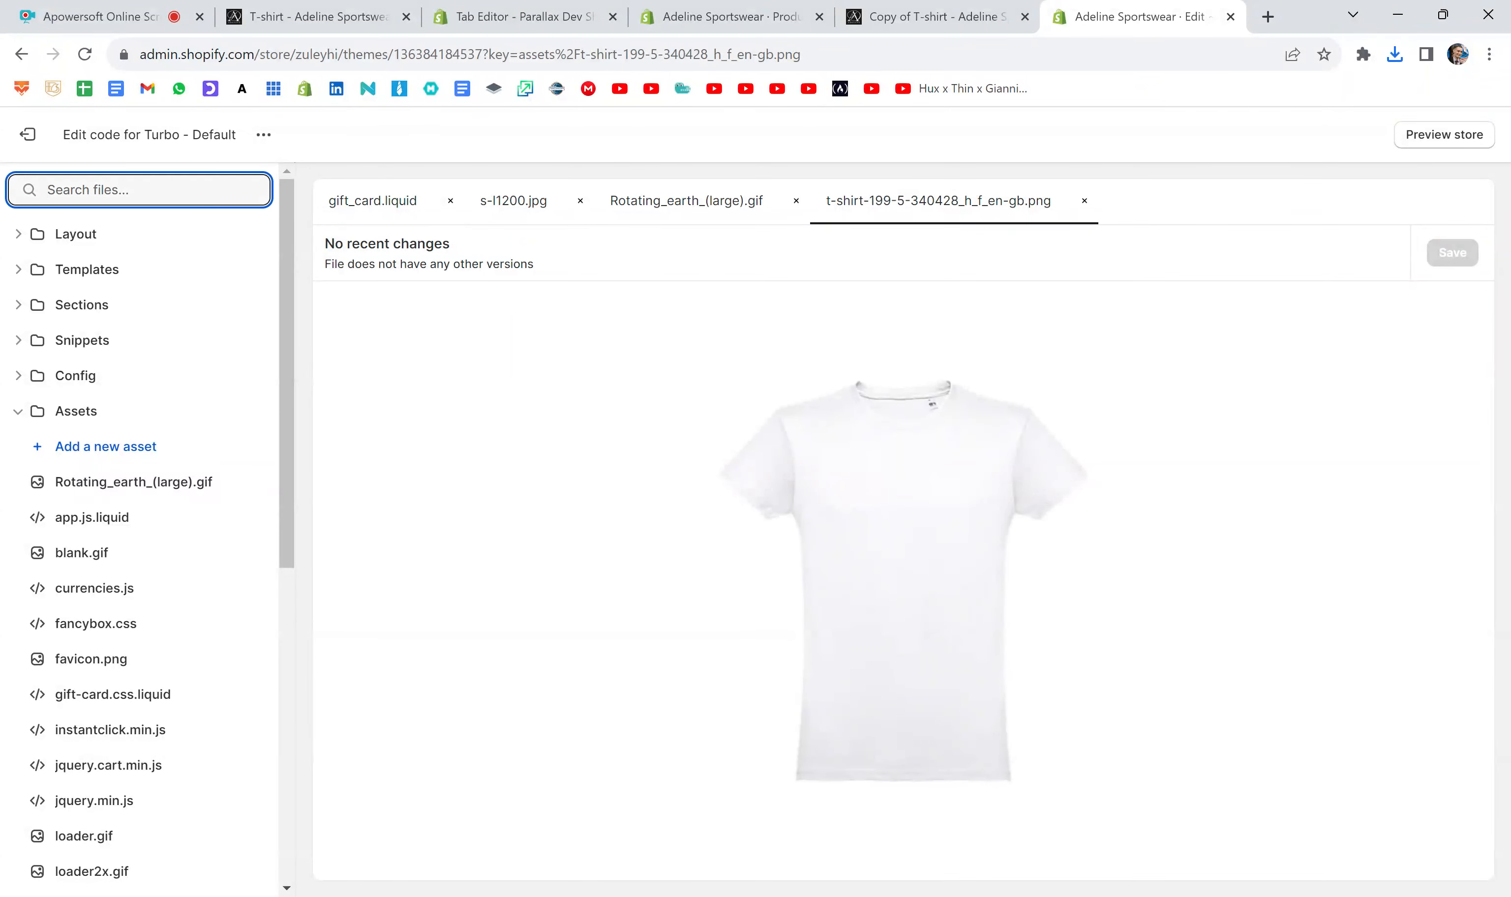
pyautogui.write('t-shirt')
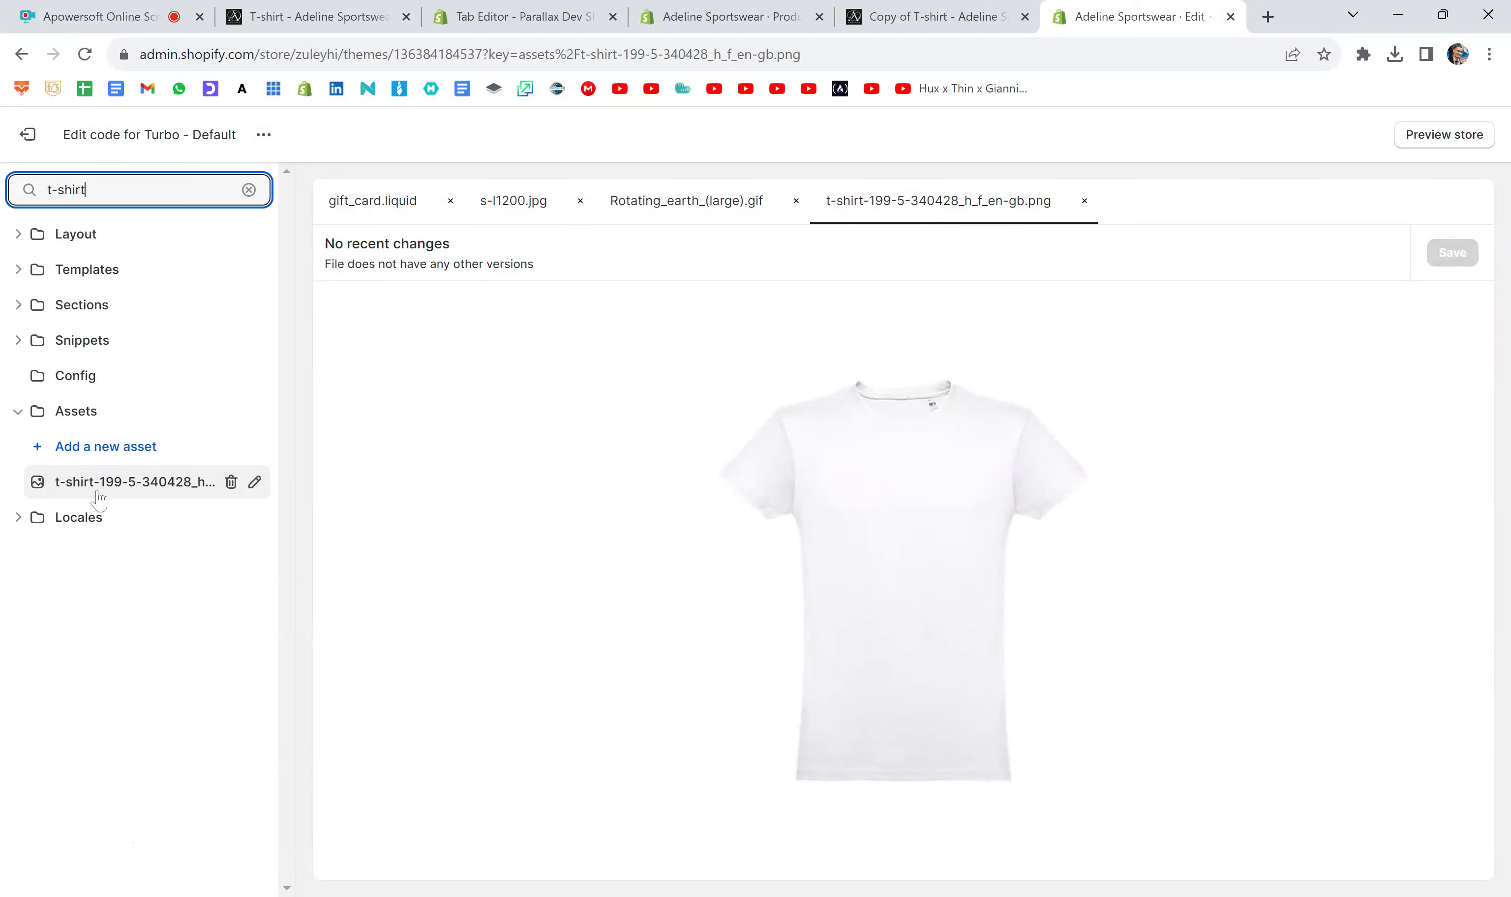
pyautogui.press('BackSpace')
pyautogui.press('BackSpace')
pyautogui.press('BackSpace')
pyautogui.press('BackSpace')
pyautogui.press('BackSpace')
pyautogui.press('BackSpace')
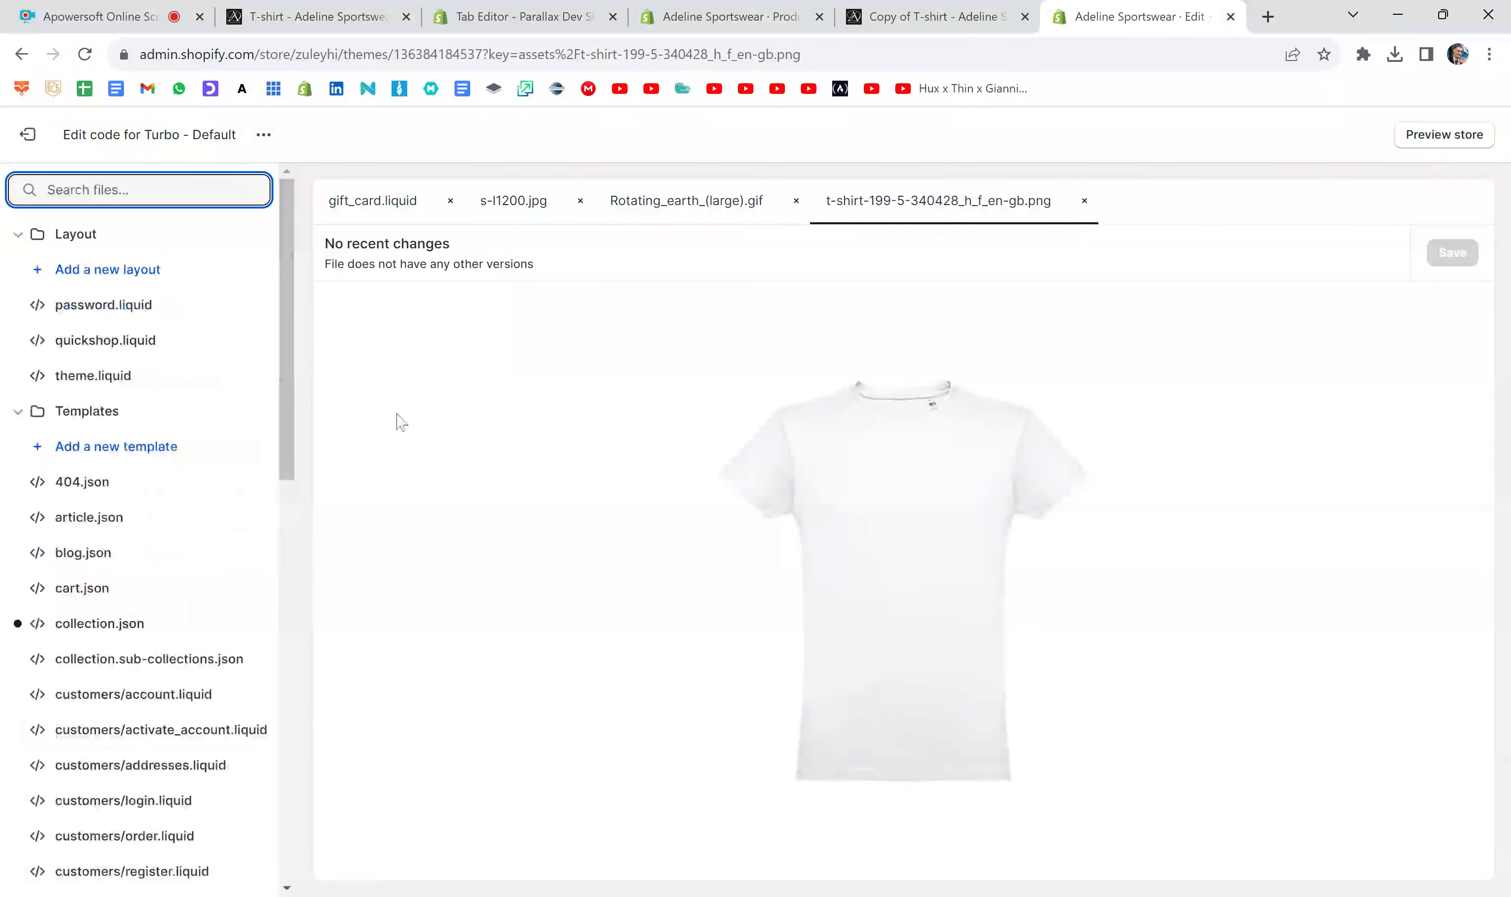
pyautogui.click(905, 496)
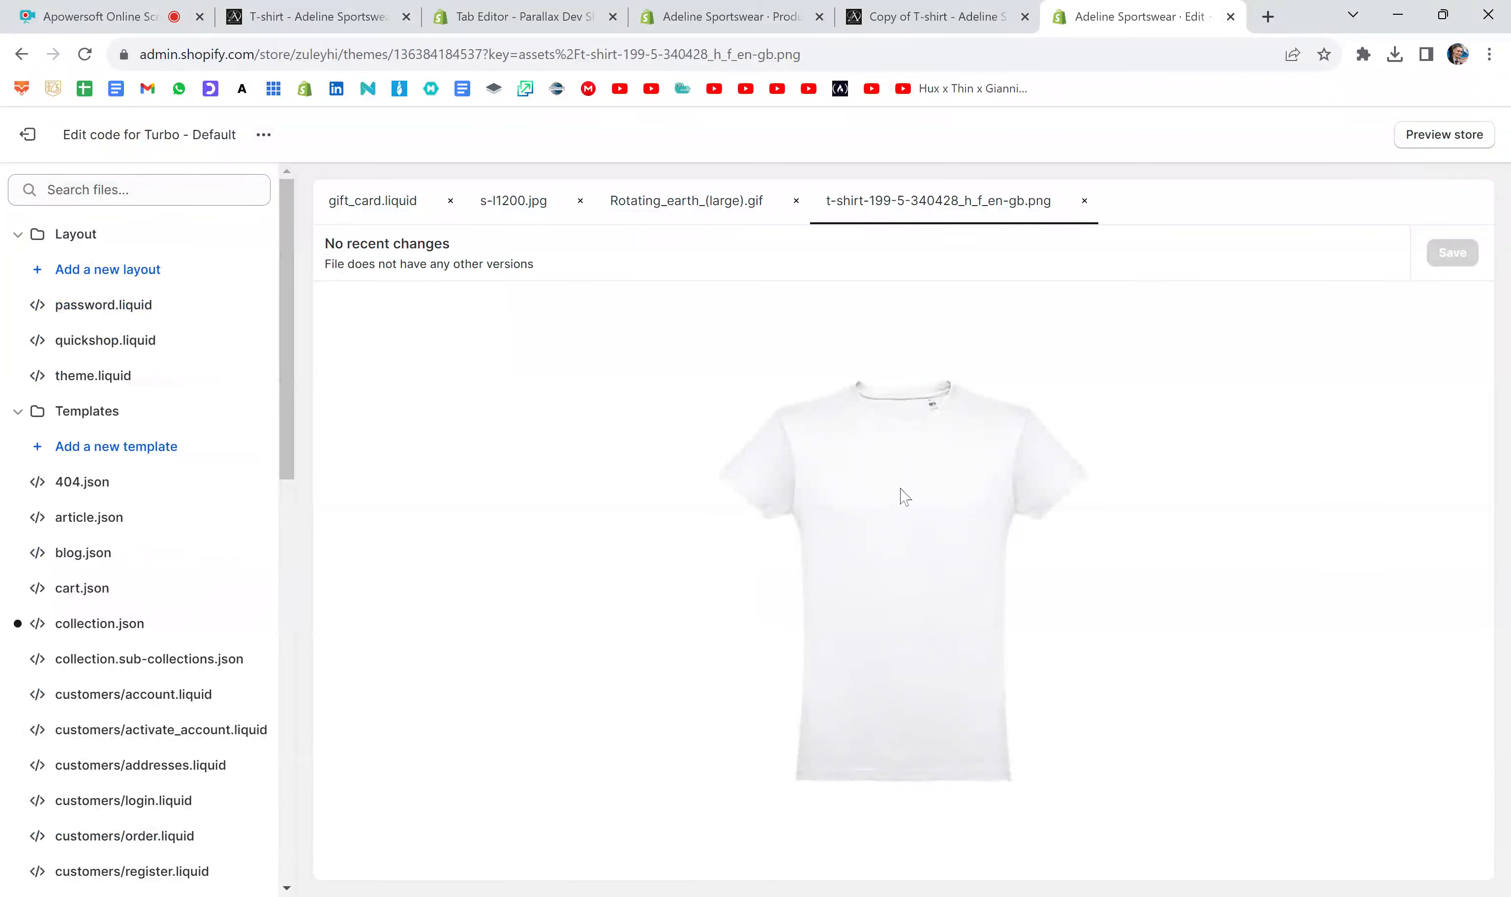
# - Review the Tab 3 code in the Copy of T-shirt description and compare it with Tab 3 in the store preview
pyautogui.click(742, 6)
pyautogui.click(558, 710)
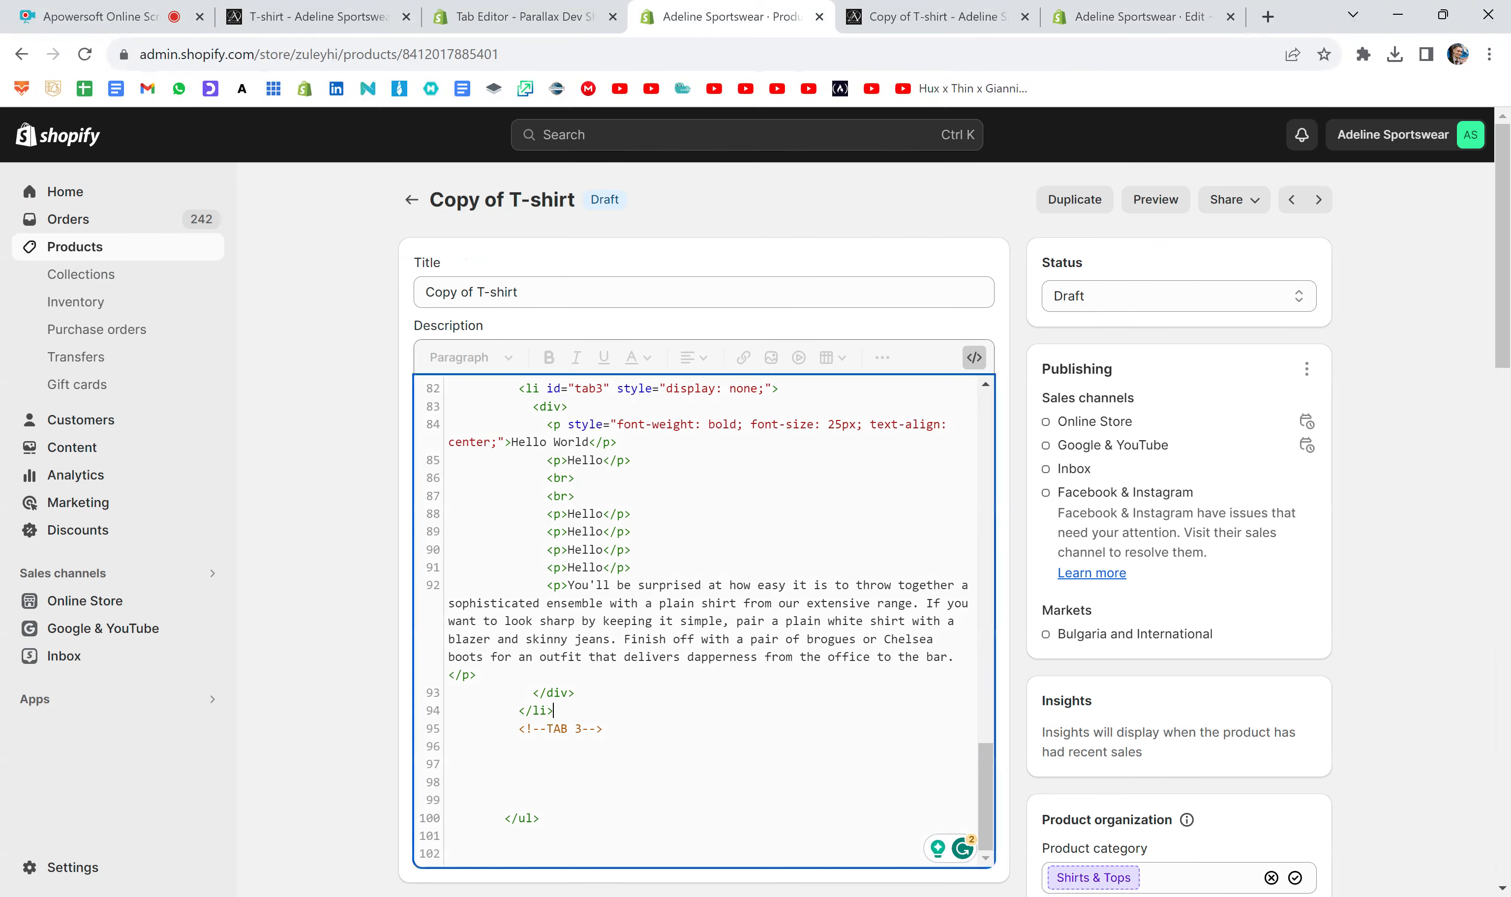
pyautogui.scroll(-1, 559, 711)
pyautogui.scroll(-1, 558, 711)
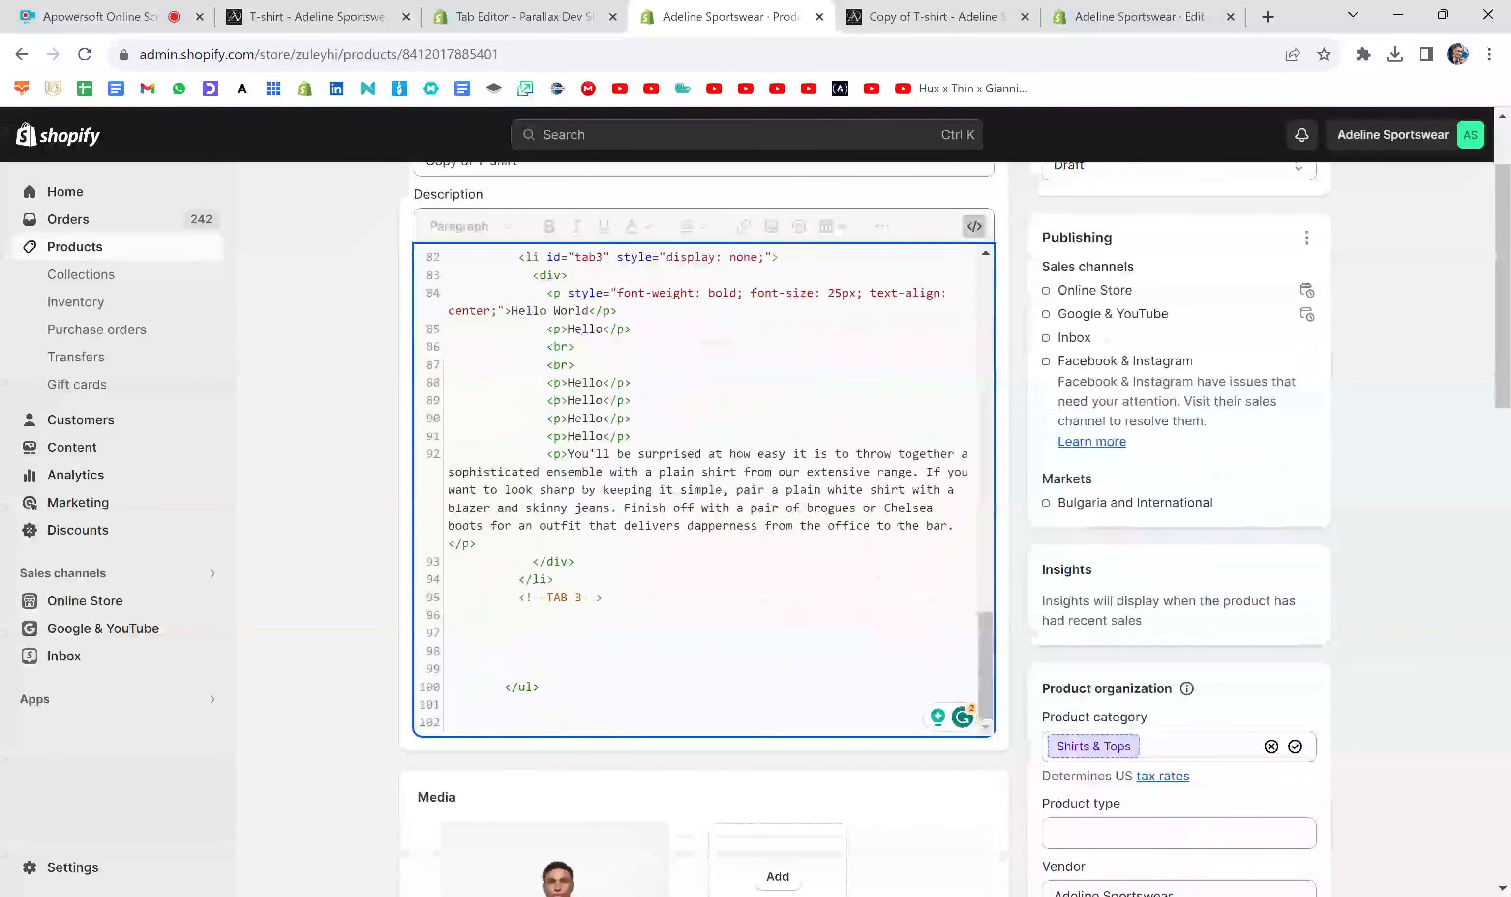
pyautogui.click(926, 17)
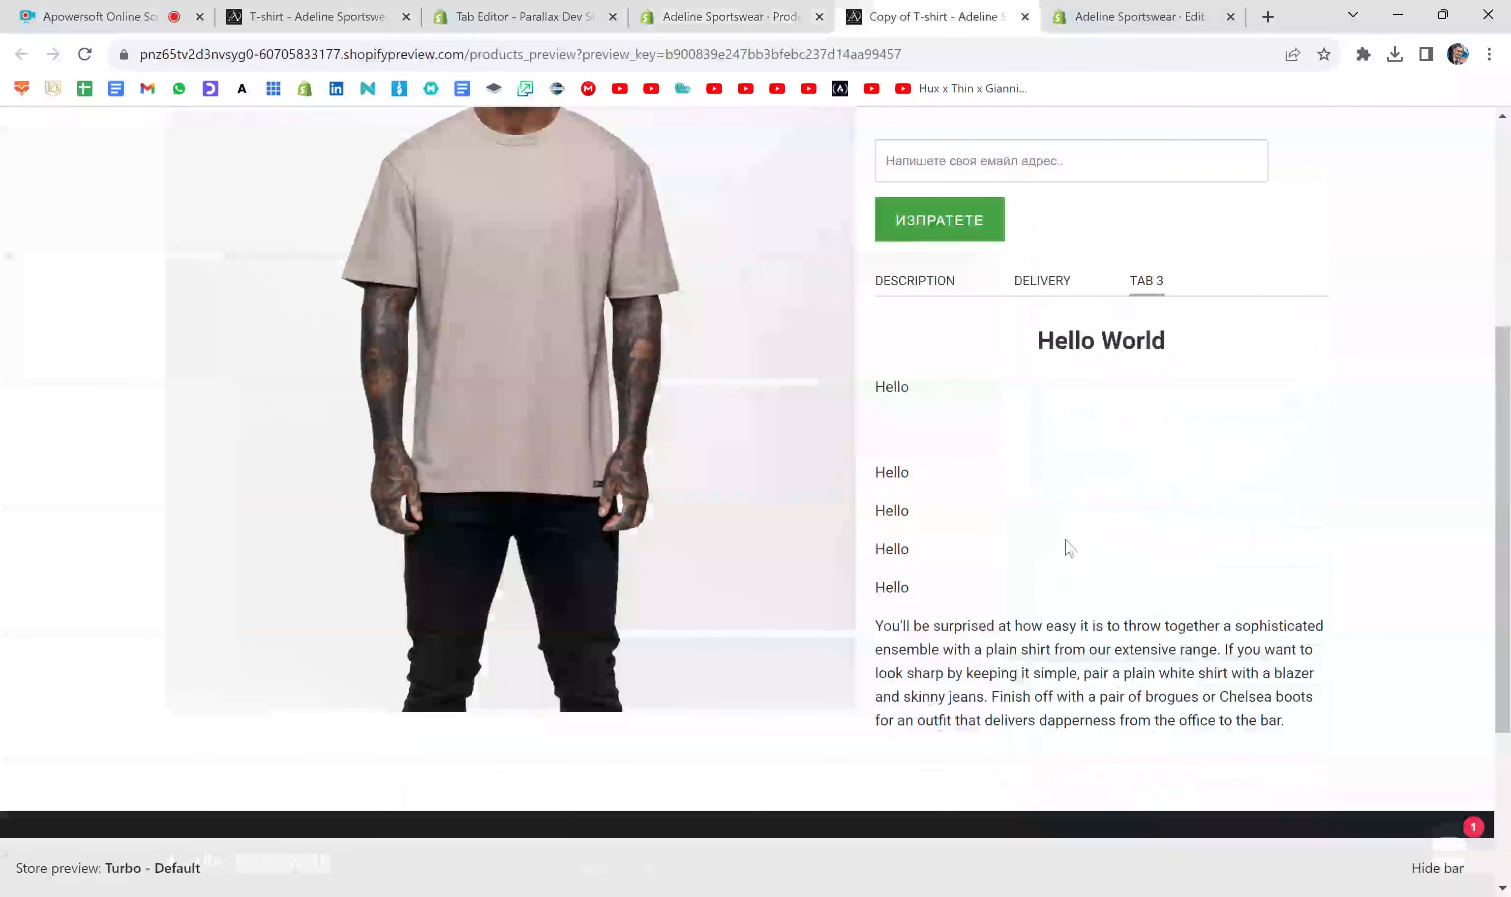
pyautogui.scroll(-2, 1067, 549)
pyautogui.moveTo(1298, 600); pyautogui.dragTo(855, 517)
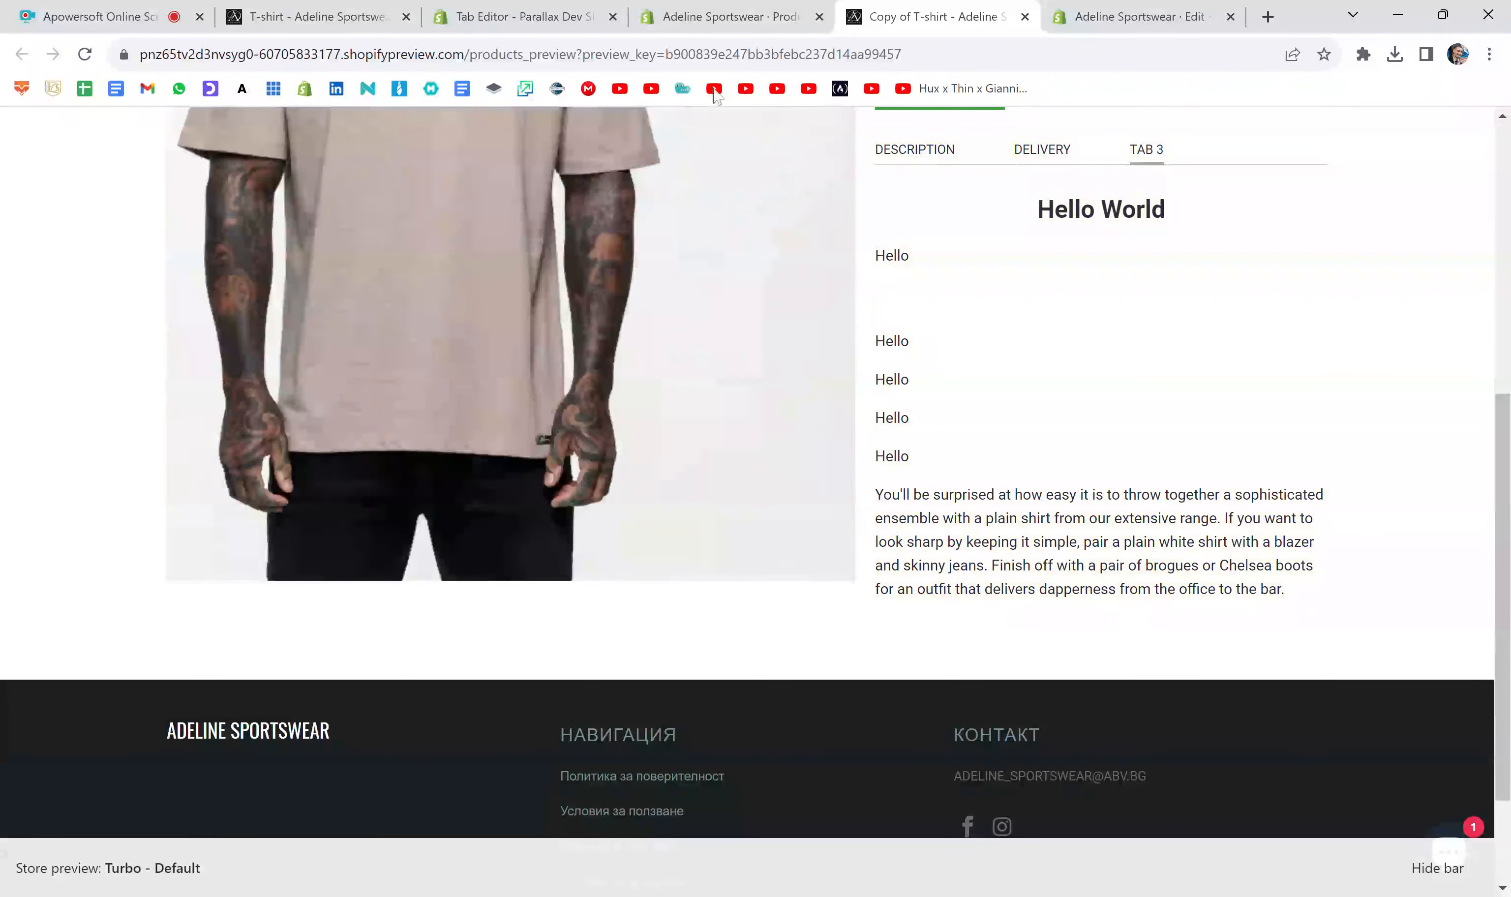
# - Add an img tag below Tab 3's last paragraph in the product description code, with the copied T-shirt image address as its src
pyautogui.click(710, 18)
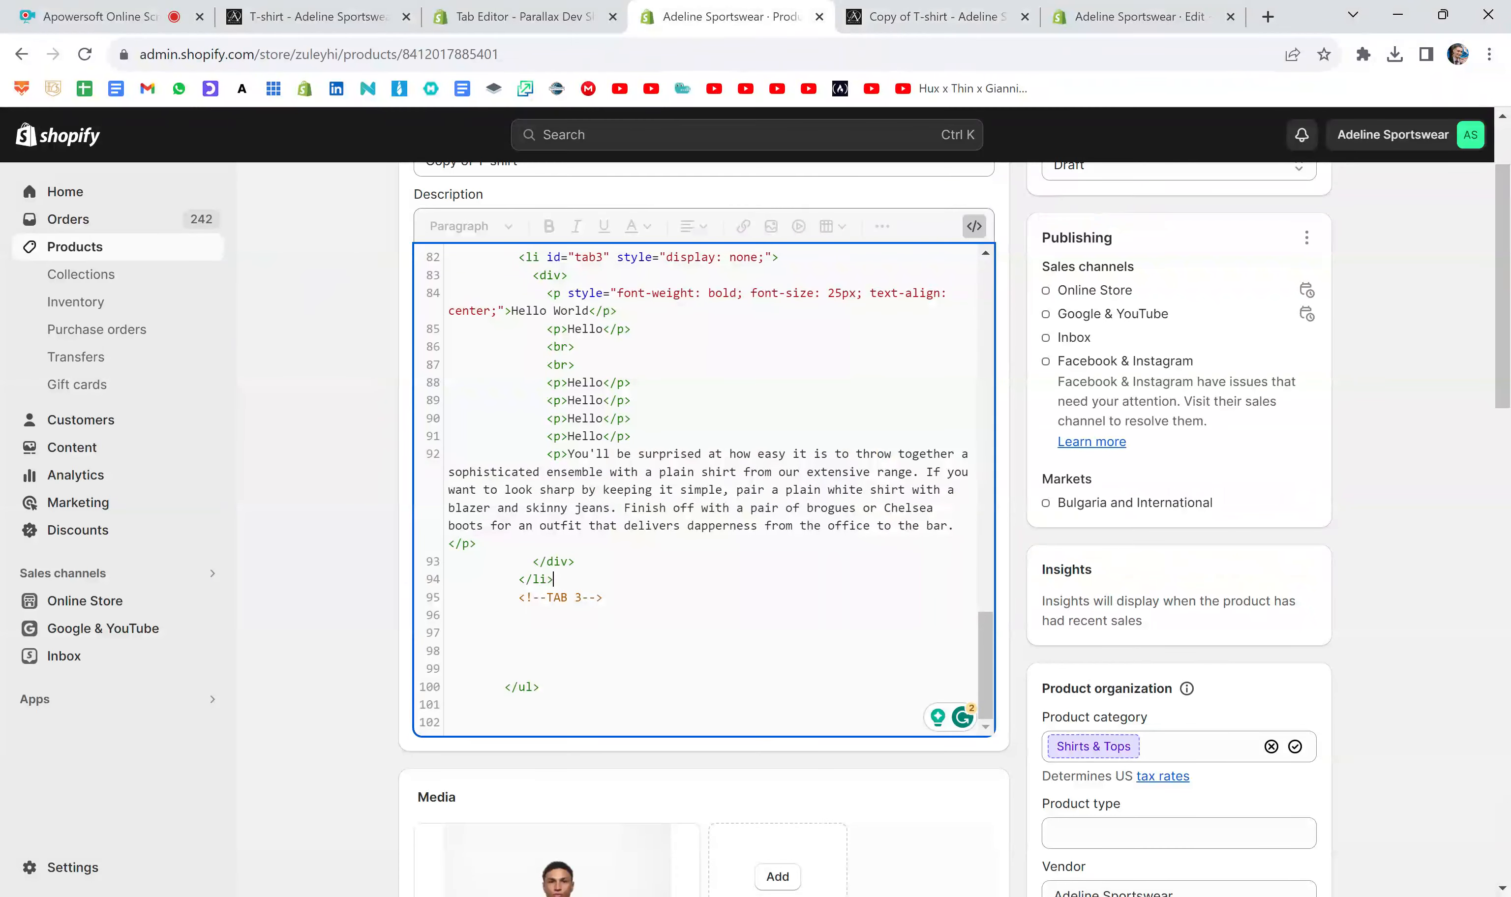
pyautogui.moveTo(476, 543); pyautogui.dragTo(455, 543)
pyautogui.click(477, 544)
pyautogui.press('Return')
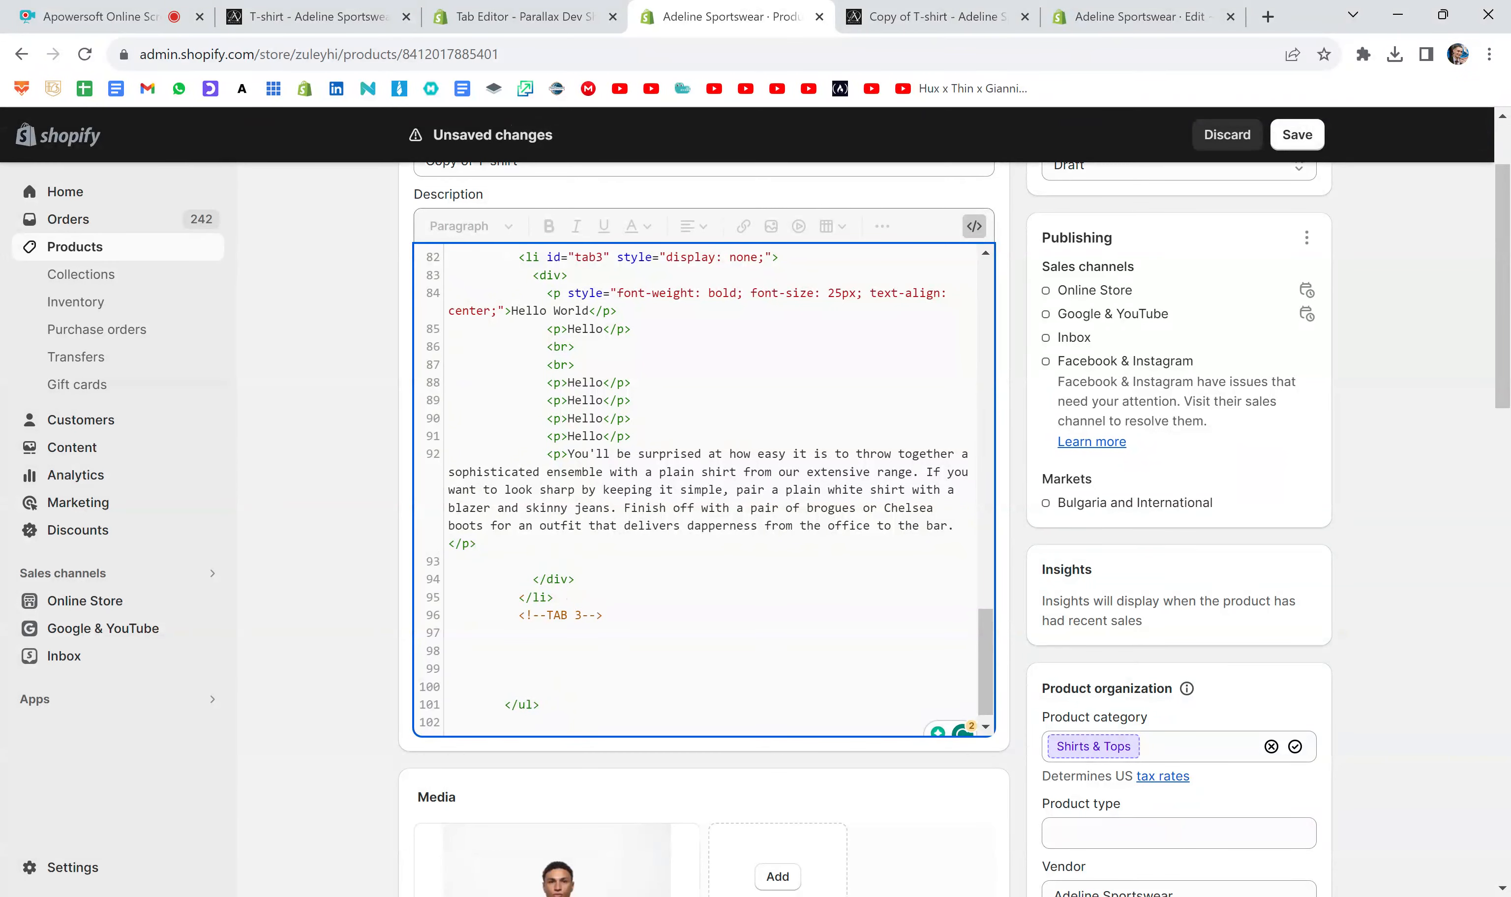
pyautogui.write('<img>')
pyautogui.write('""')
pyautogui.hotkey('ctrl', 'v')
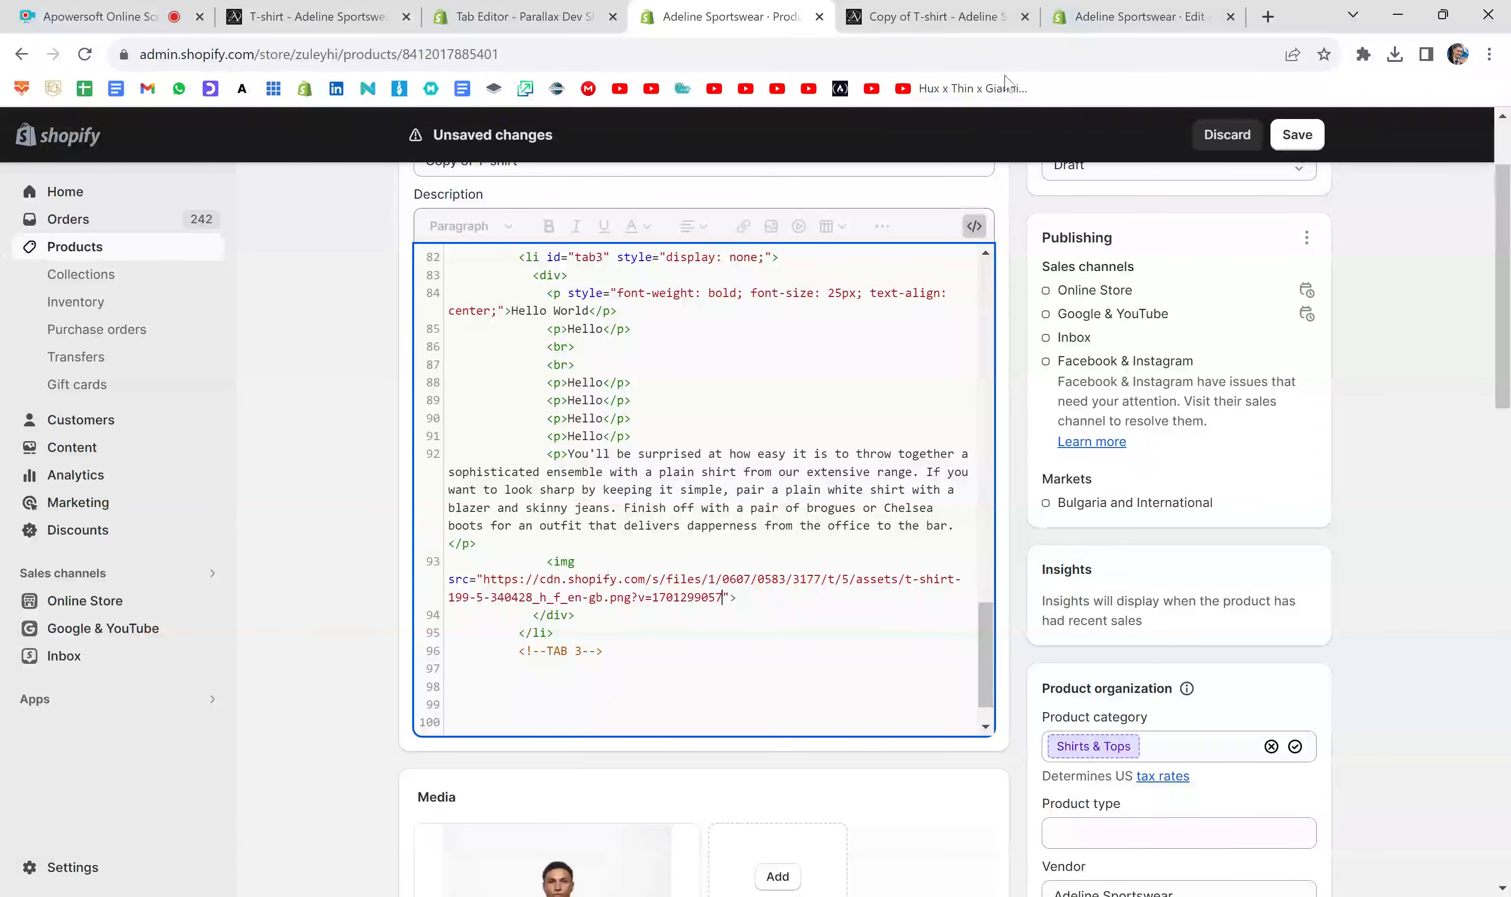
# - Save the Copy of T-shirt product, close its old preview and open a fresh one
pyautogui.click(1080, 20)
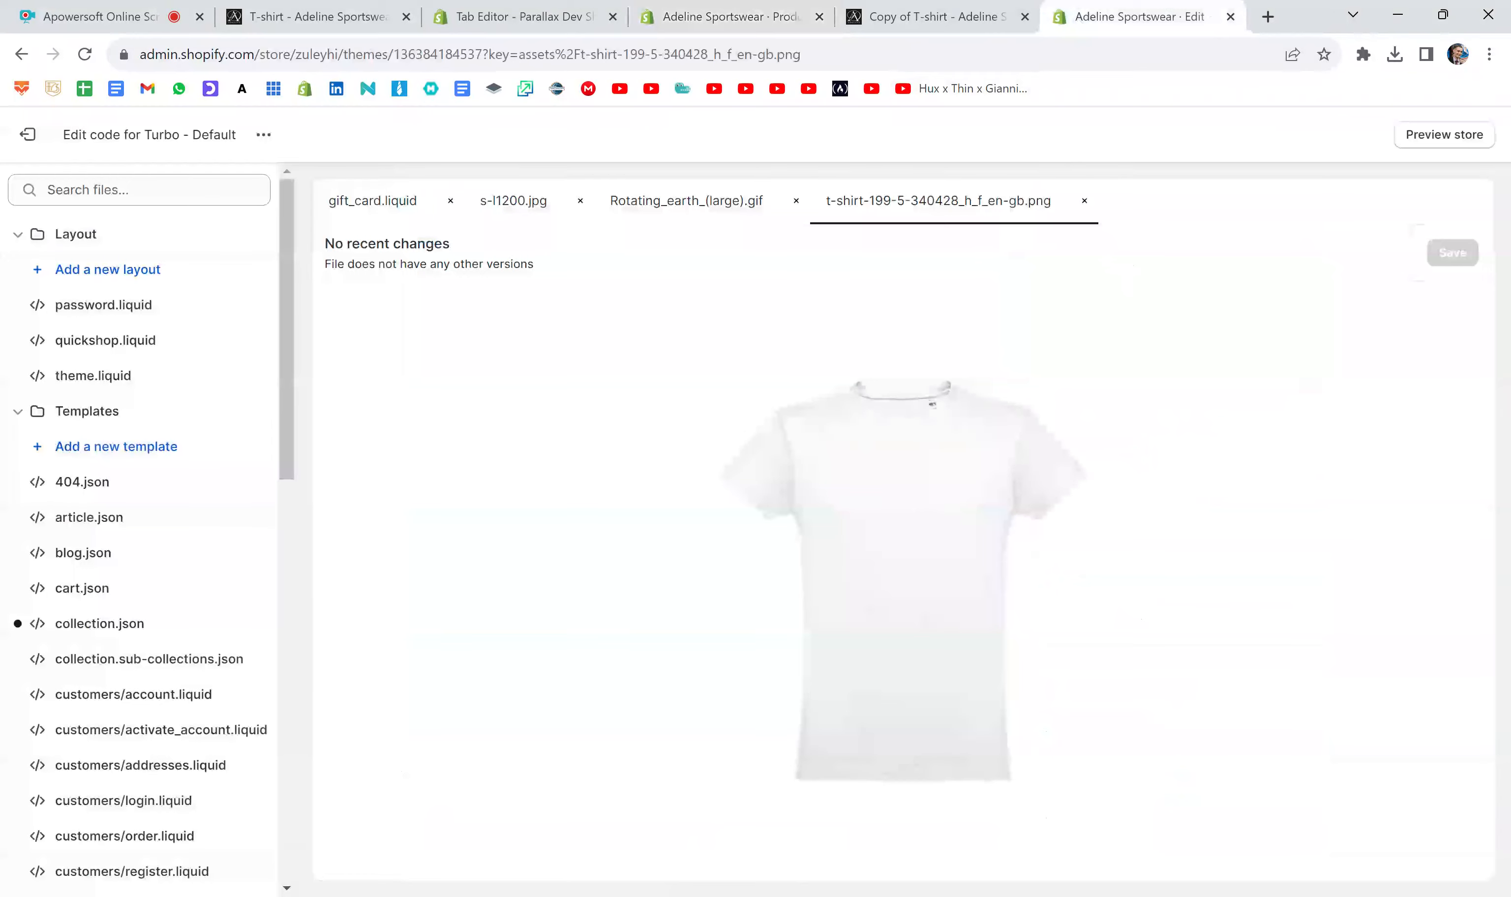
pyautogui.click(780, 11)
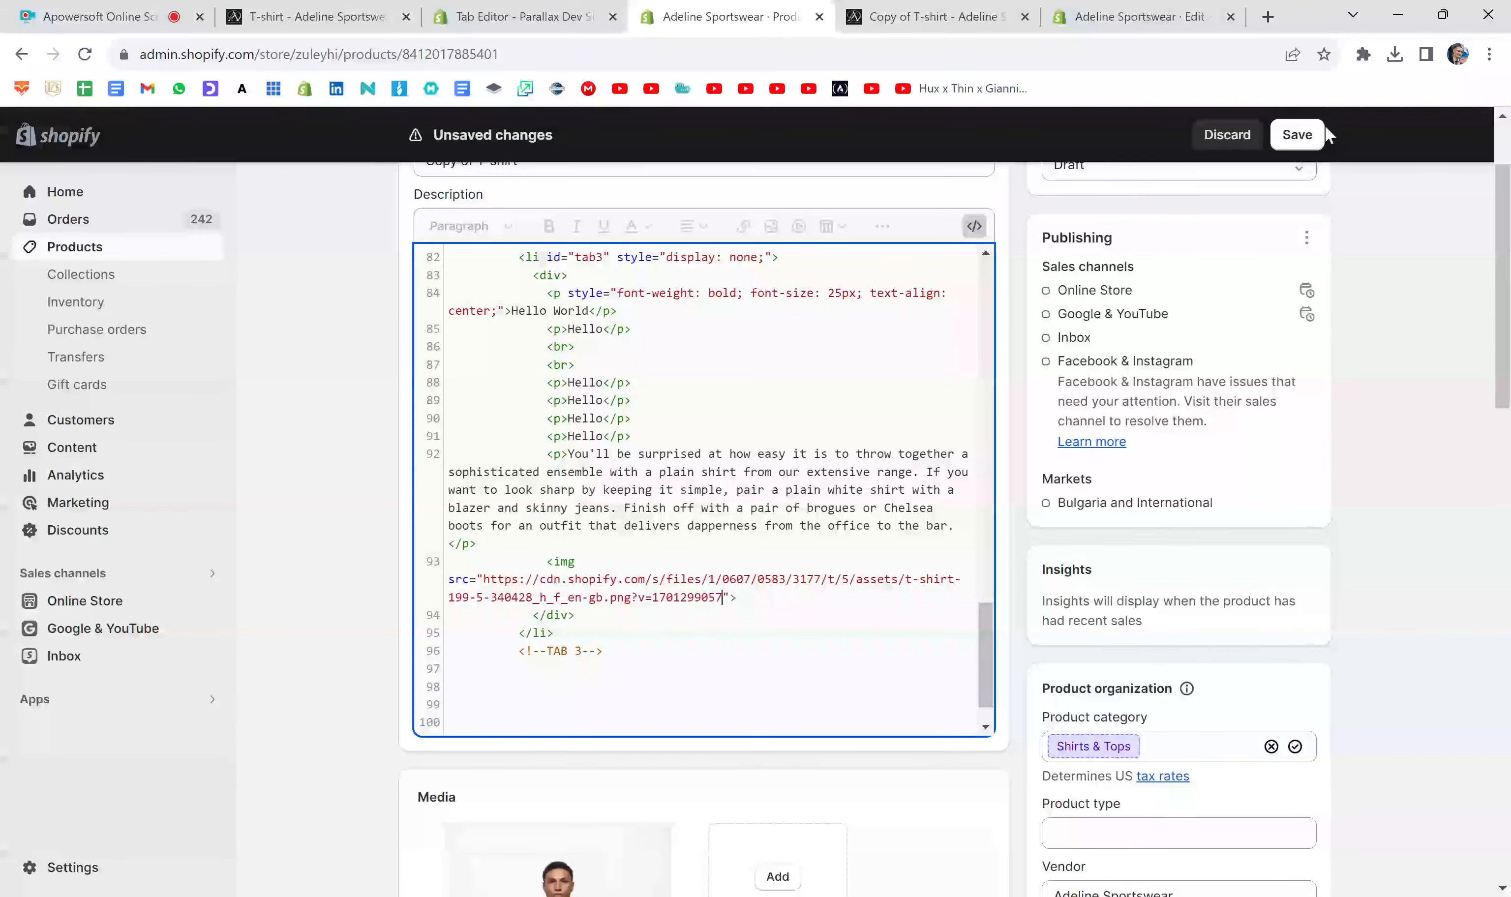
pyautogui.click(1300, 133)
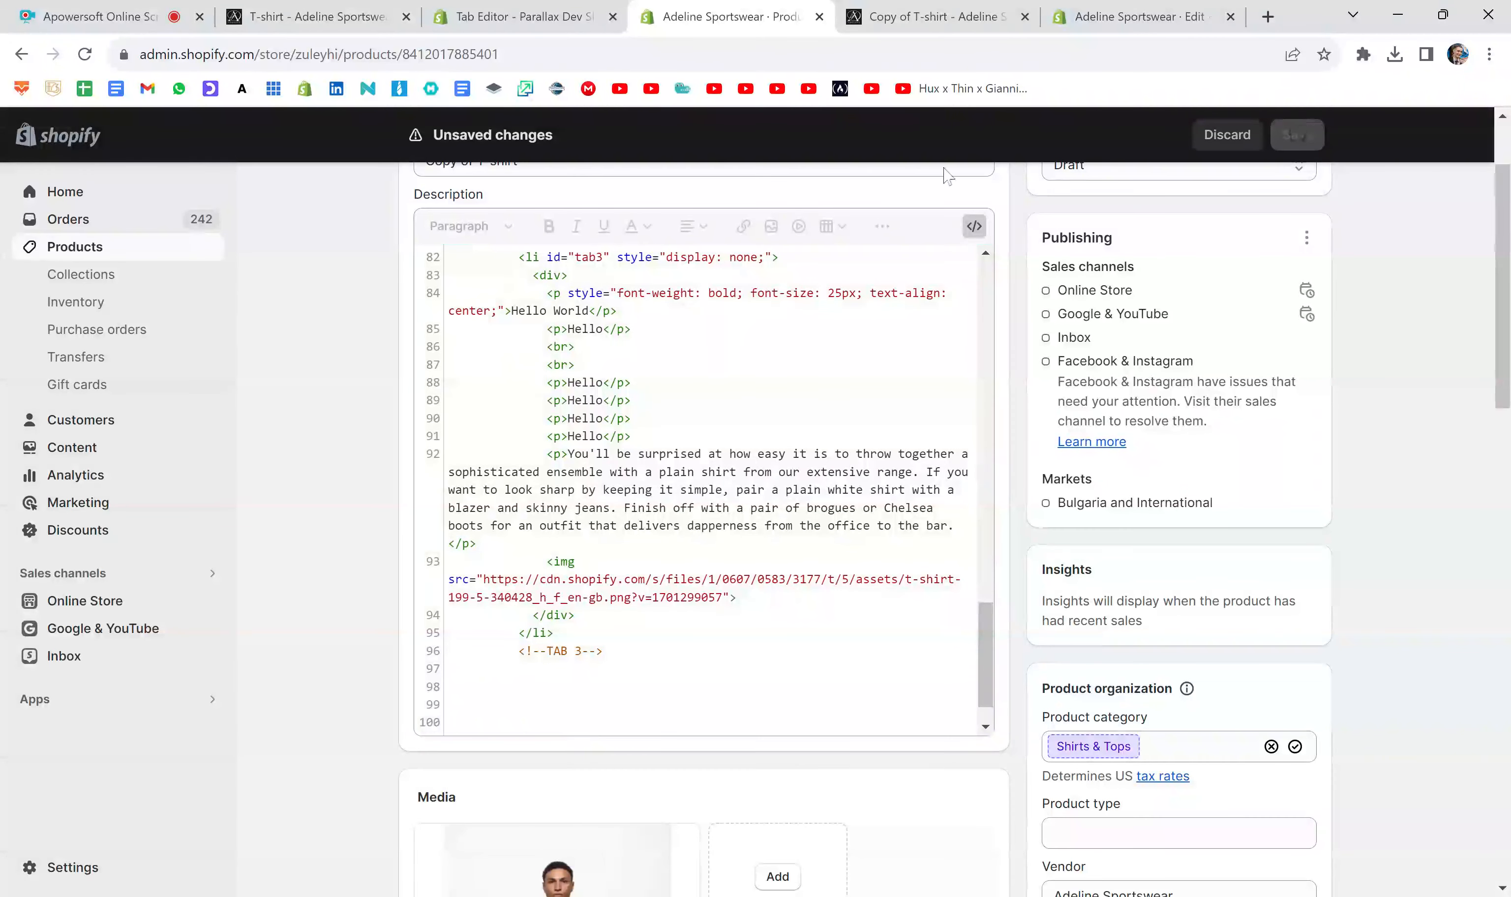
pyautogui.click(1024, 16)
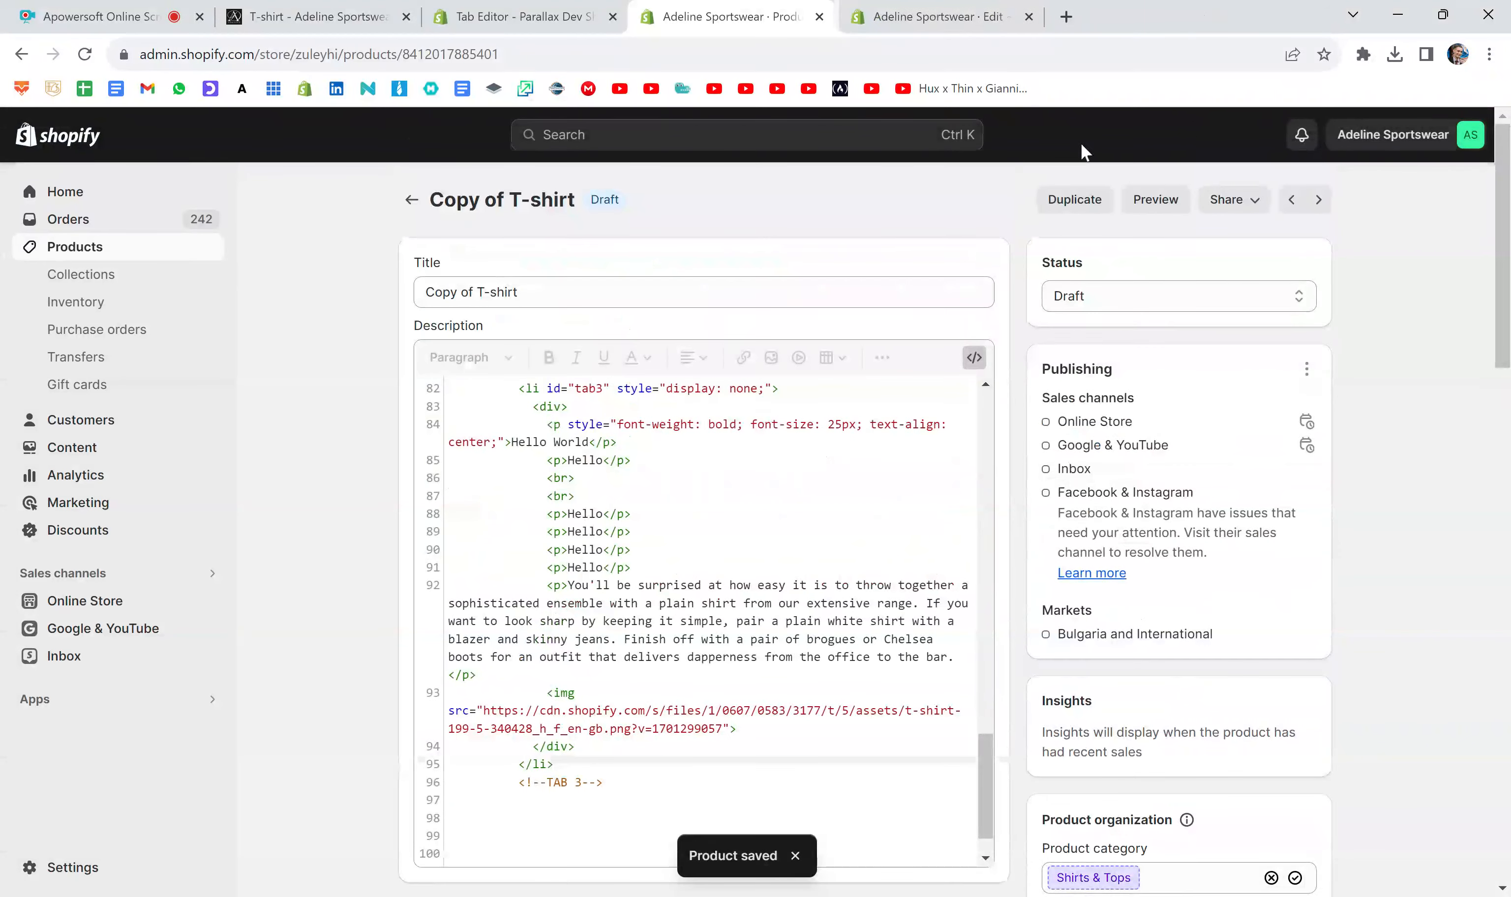
pyautogui.click(1148, 217)
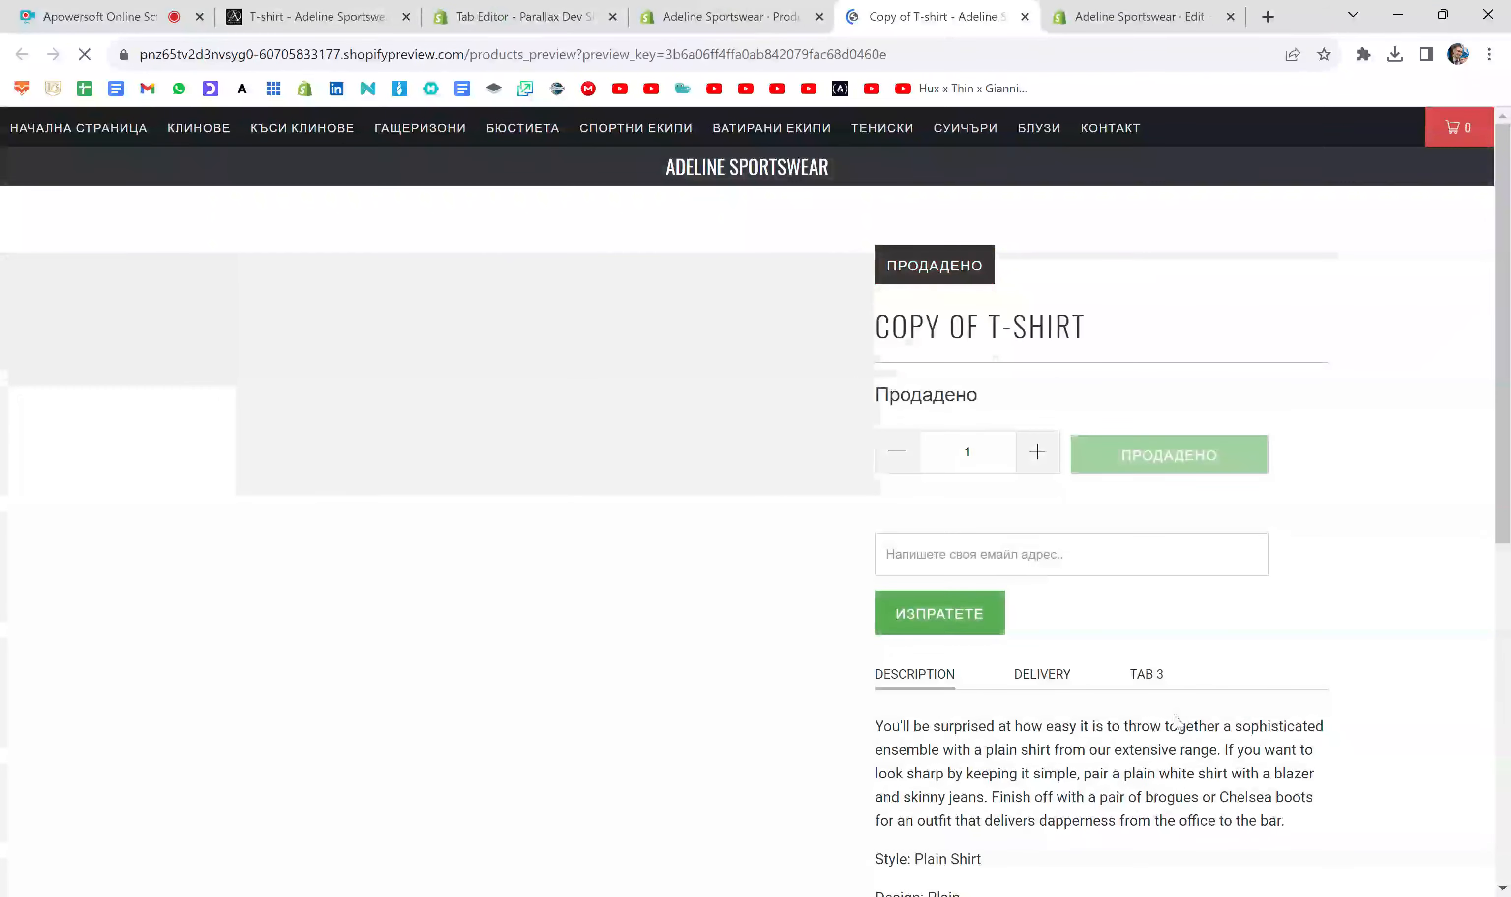
# - Open Tab 3 in the product preview and examine the T-shirt image beneath its text
pyautogui.scroll(-5, 1200, 529)
pyautogui.click(1146, 216)
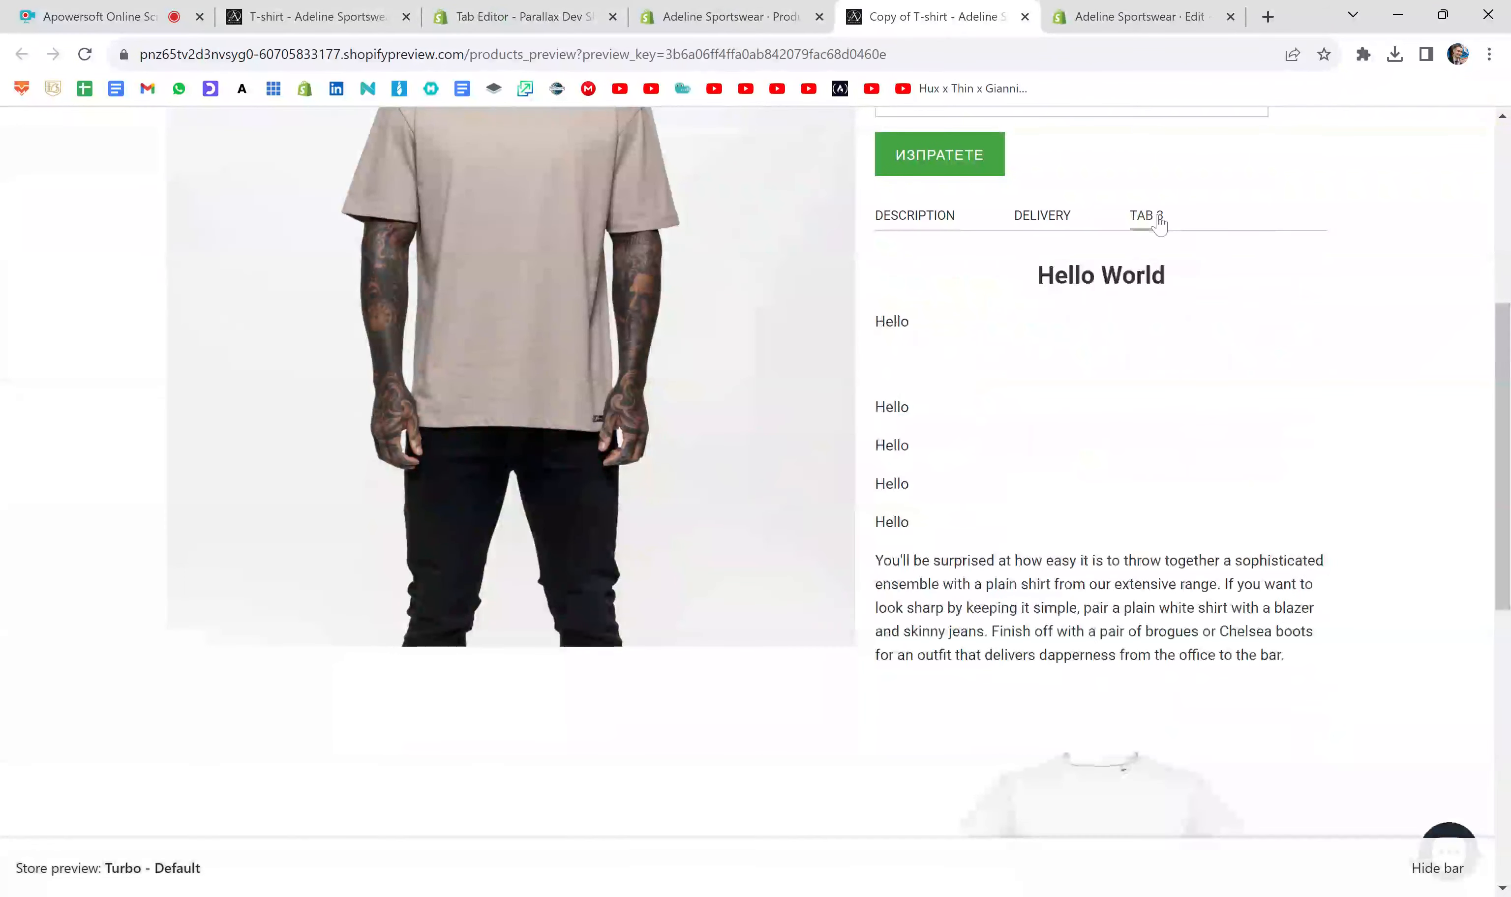
pyautogui.scroll(-4, 1140, 383)
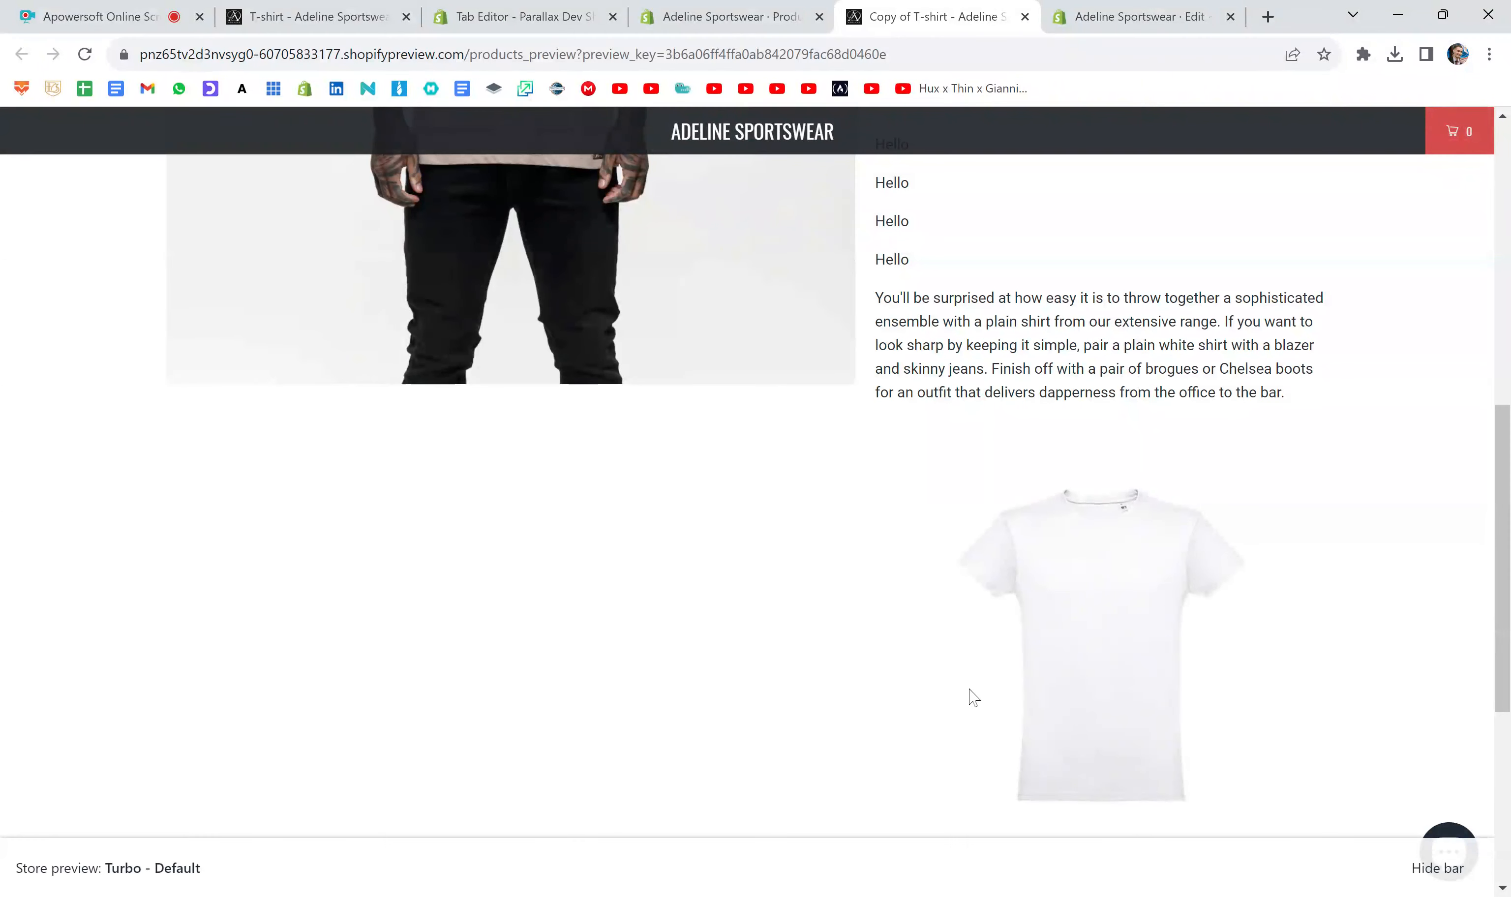
pyautogui.scroll(3, 1049, 468)
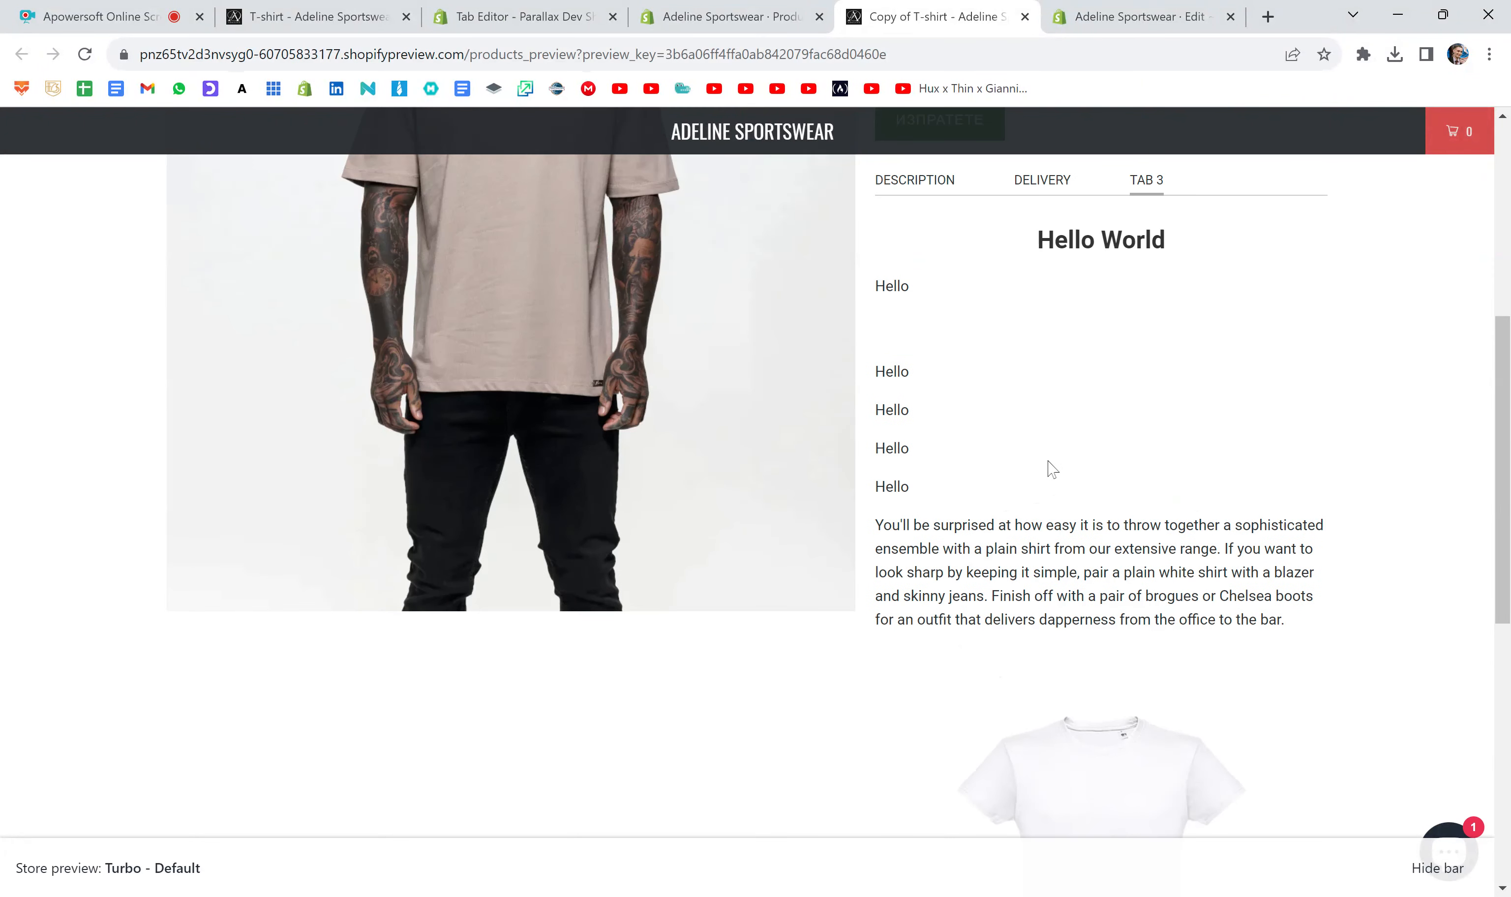
pyautogui.scroll(-5, 1048, 468)
pyautogui.scroll(4, 1049, 468)
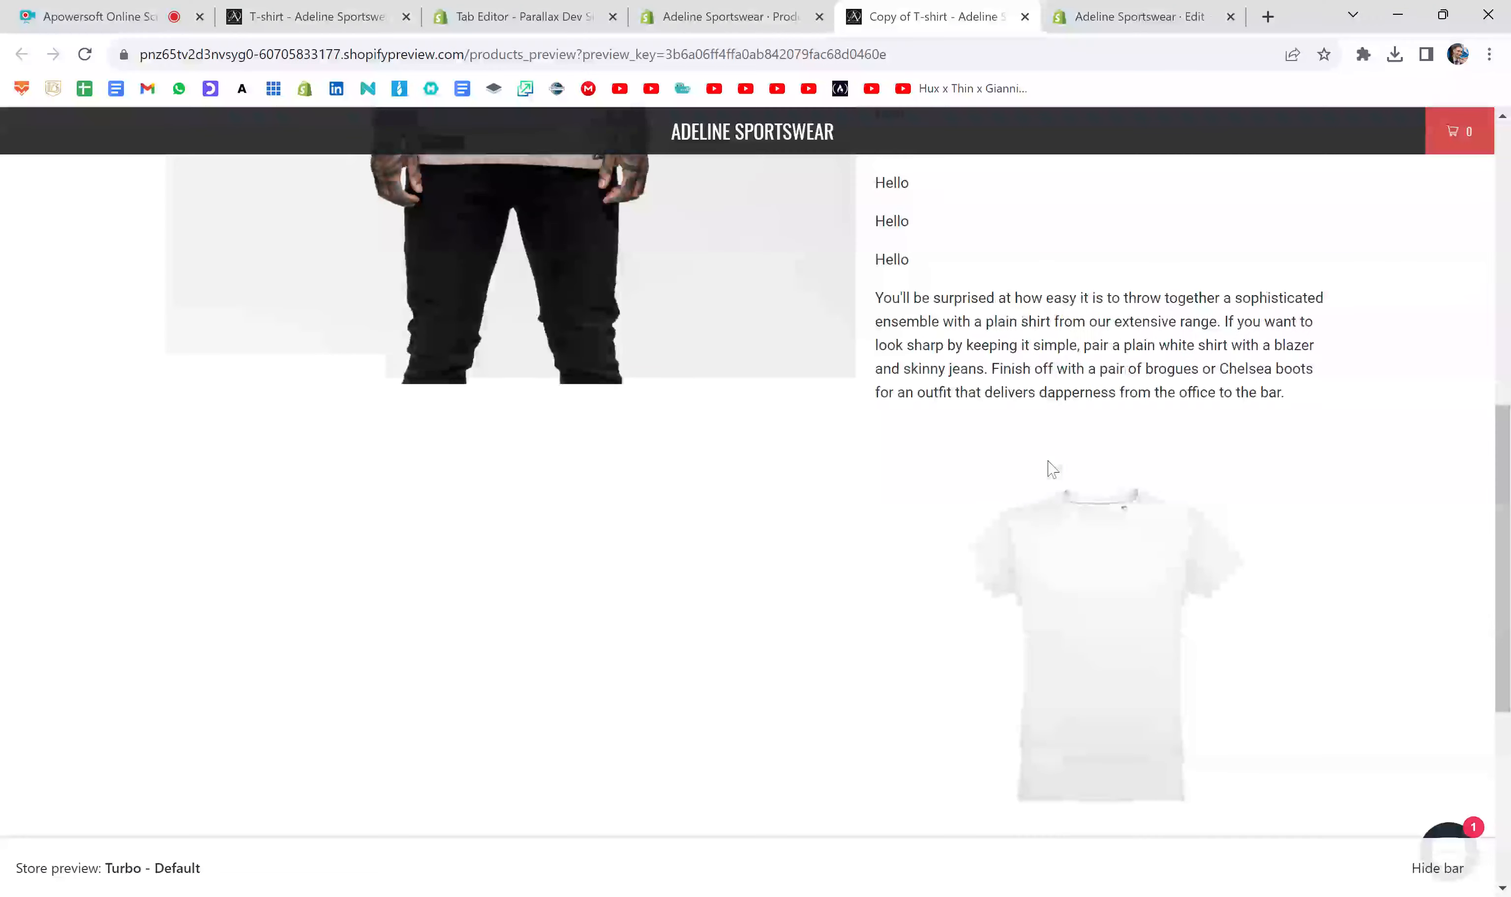
pyautogui.scroll(2, 1036, 505)
pyautogui.scroll(-4, 1036, 506)
pyautogui.scroll(3, 1036, 506)
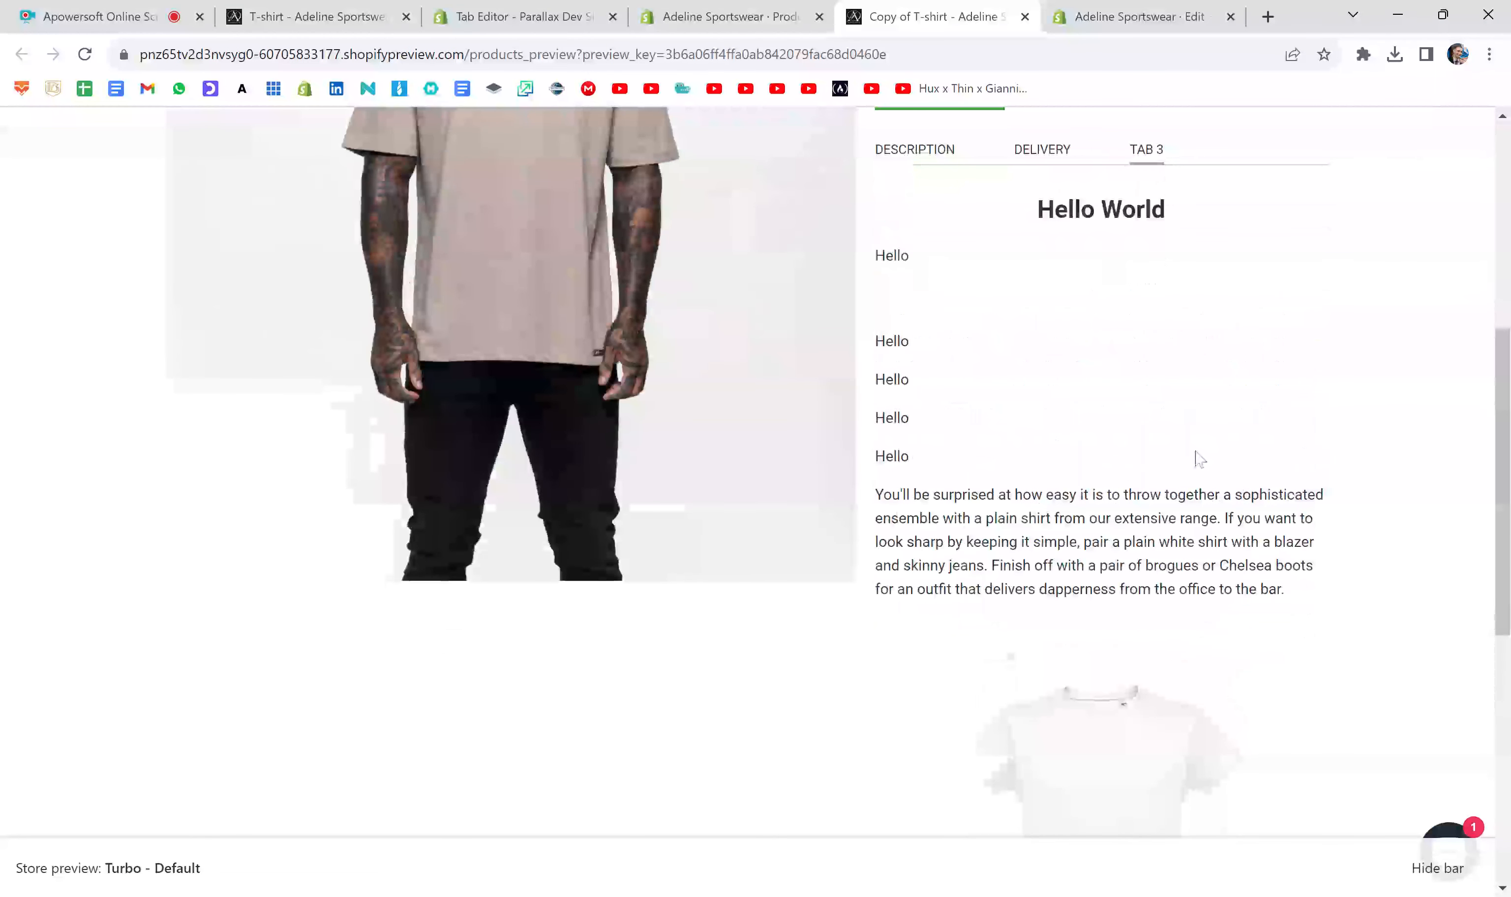
# - Return to the product description code and add a second img tag with an empty src below the T-shirt image in Tab 3
pyautogui.click(723, 17)
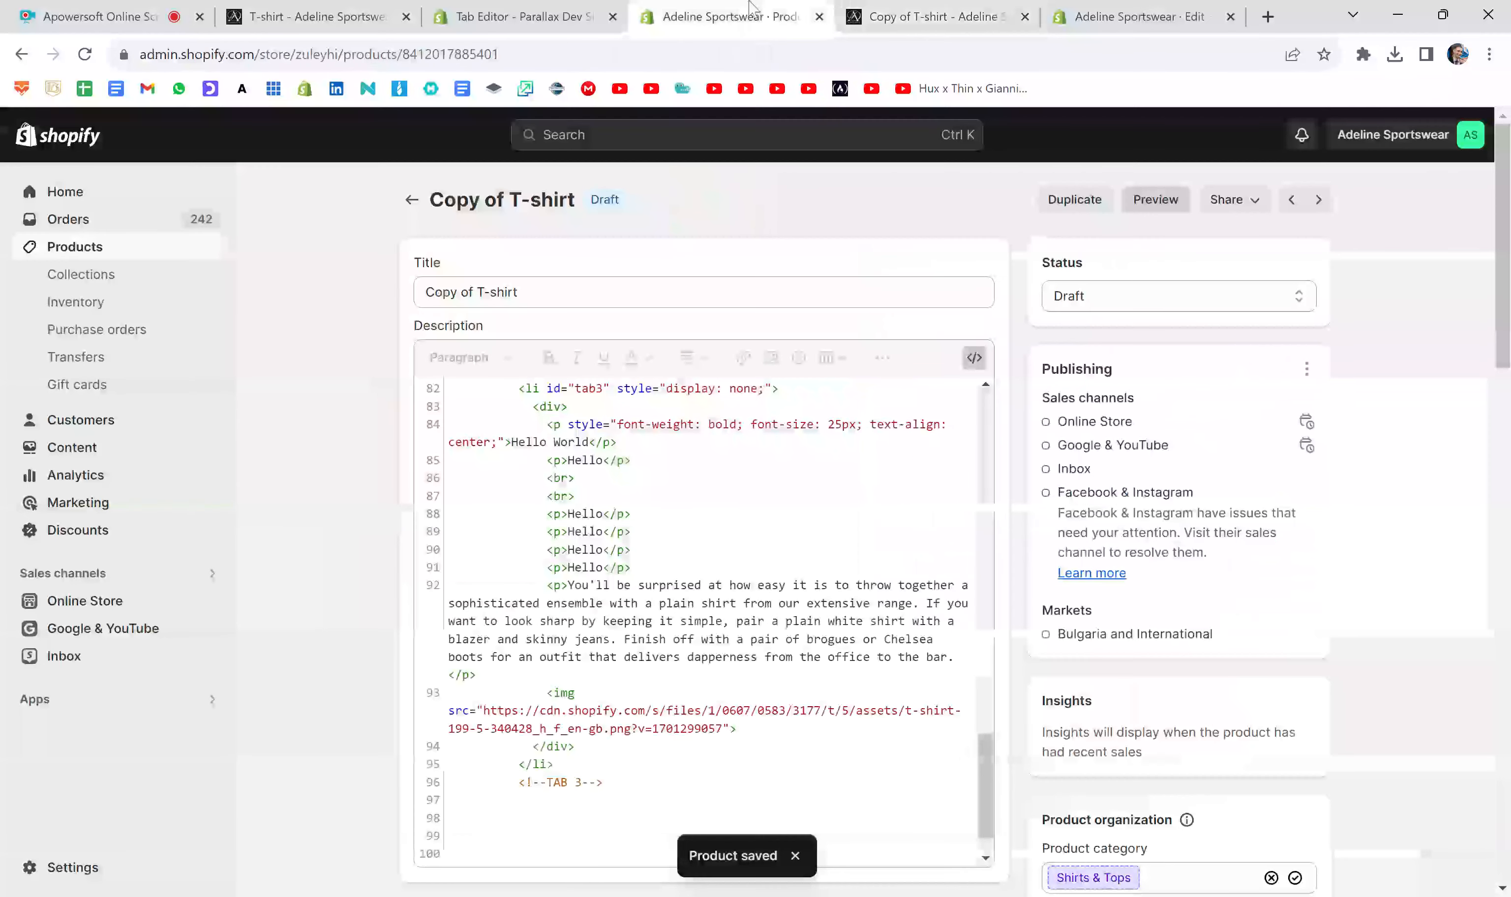
pyautogui.scroll(-1, 703, 620)
pyautogui.click(575, 693)
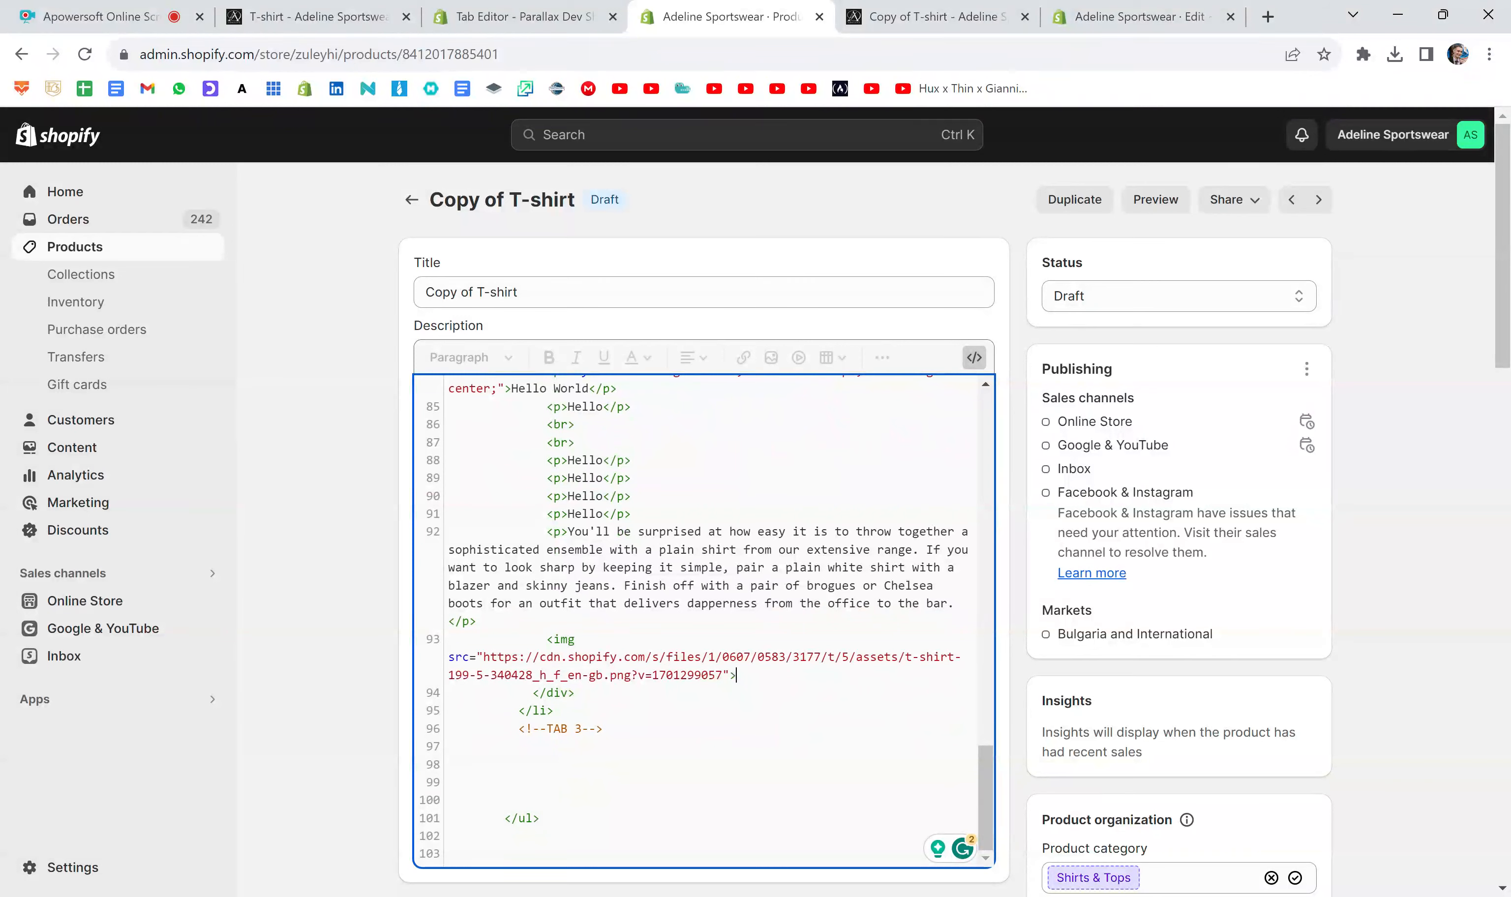
pyautogui.press('Return')
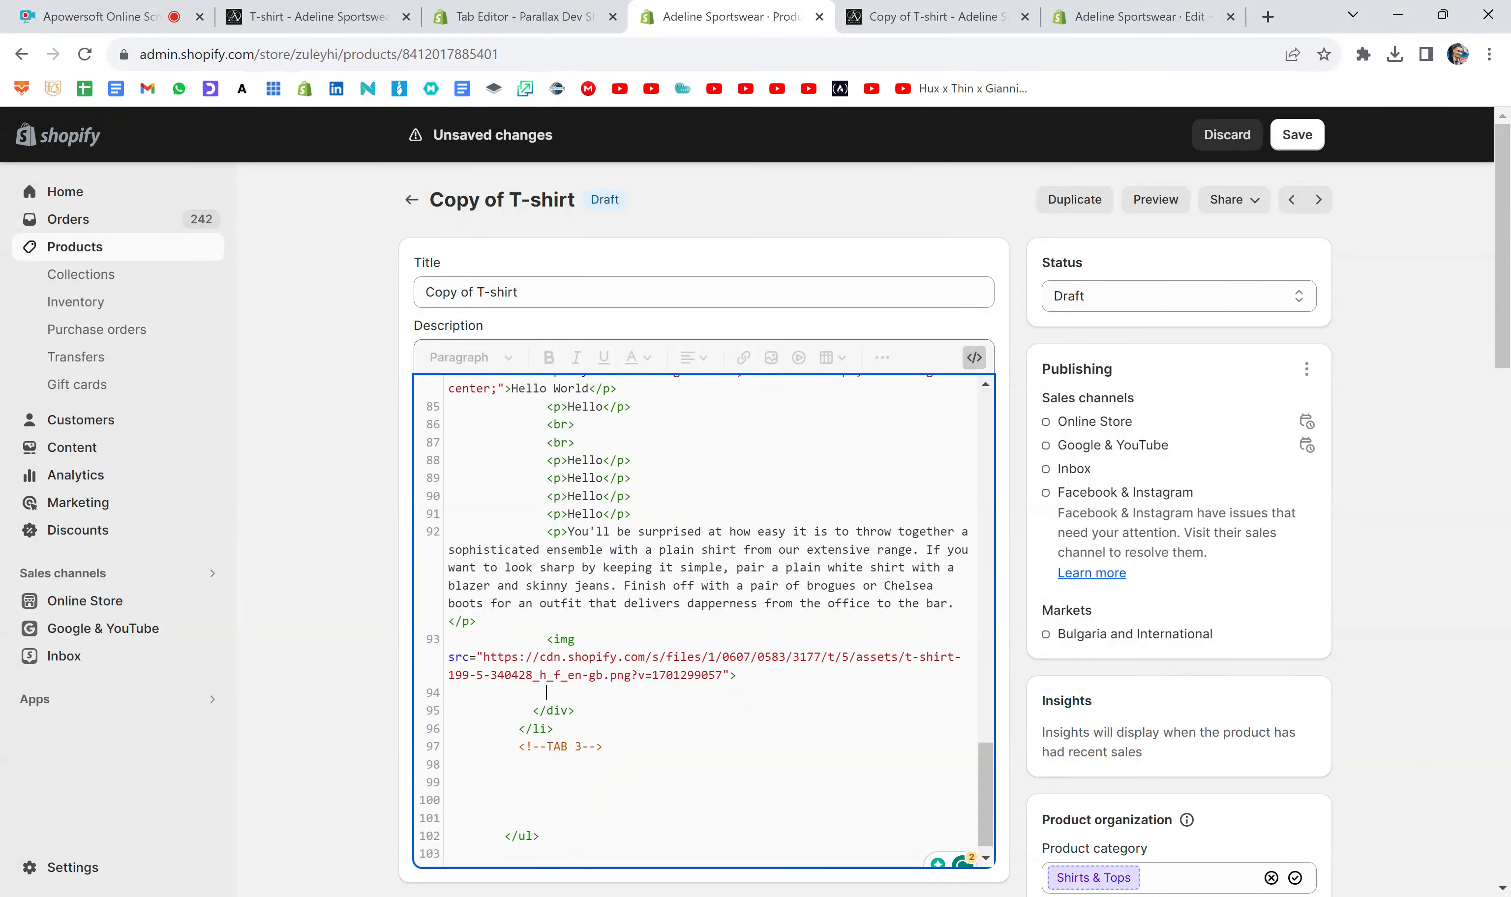
pyautogui.write('<')
pyautogui.write('img src="">')
pyautogui.press('Left')
# - Return to the theme code editor, collapse Layout and Templates, and upload 697b023b-64a5-49a0-8059-27b963453fb1.gif as a new asset
pyautogui.click(1104, 15)
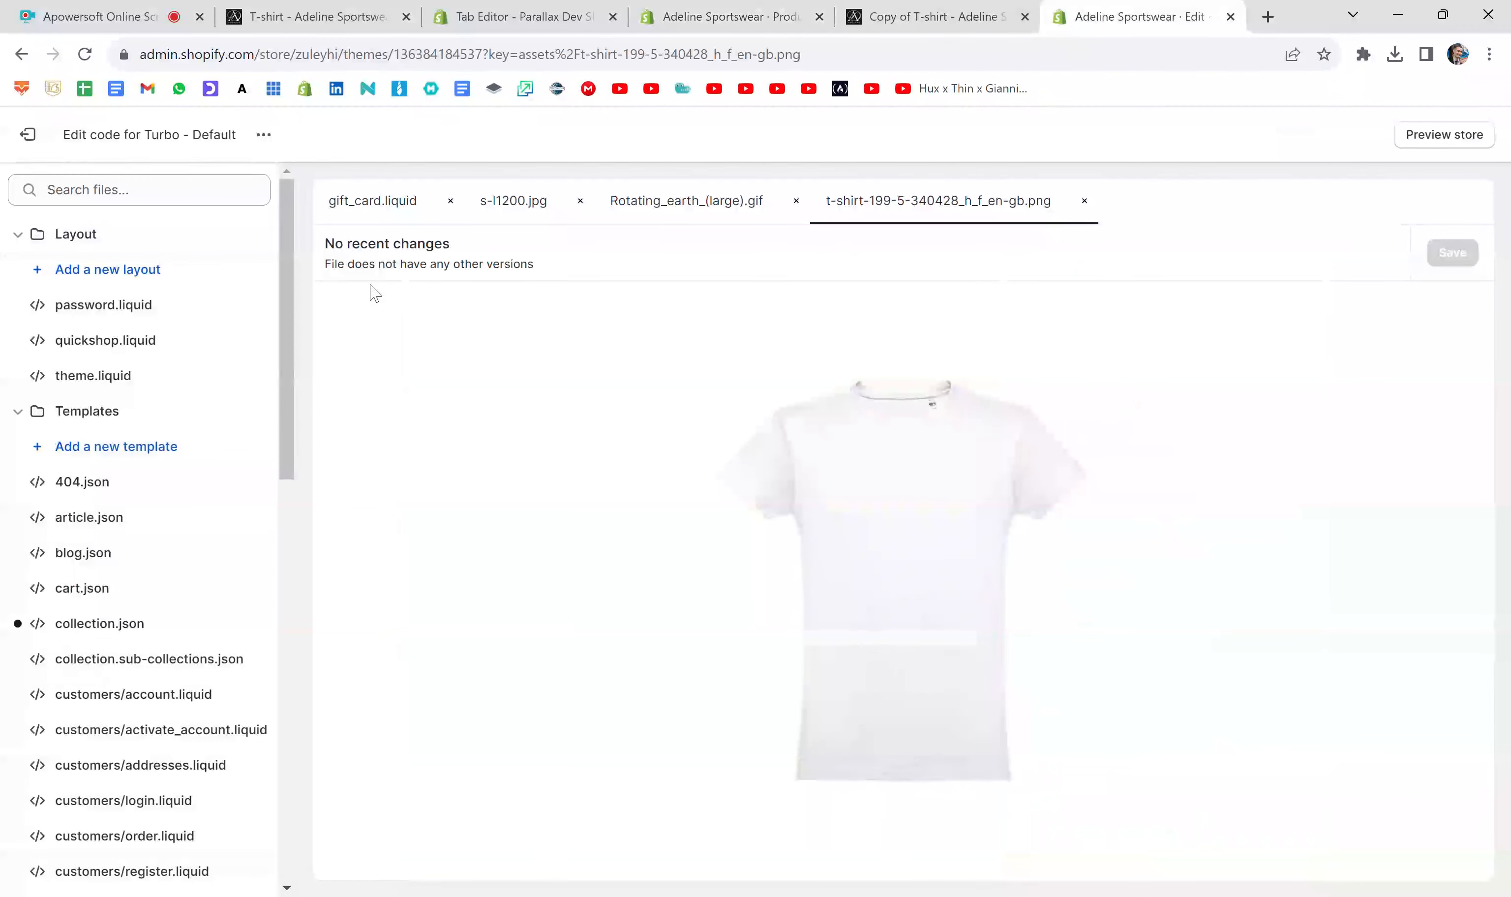
pyautogui.click(60, 235)
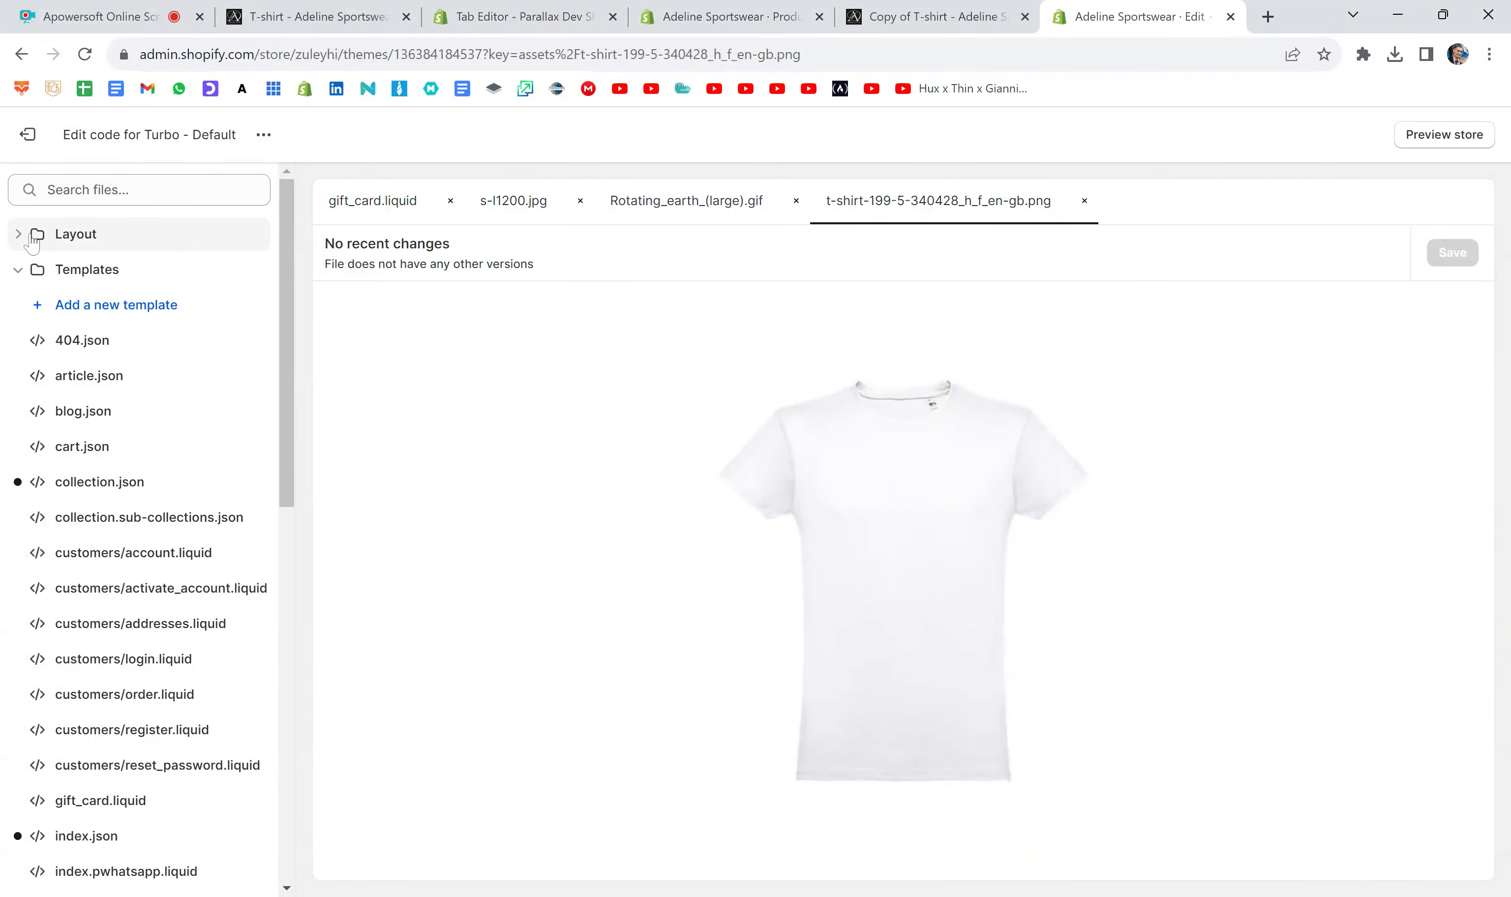
pyautogui.click(18, 269)
pyautogui.click(18, 410)
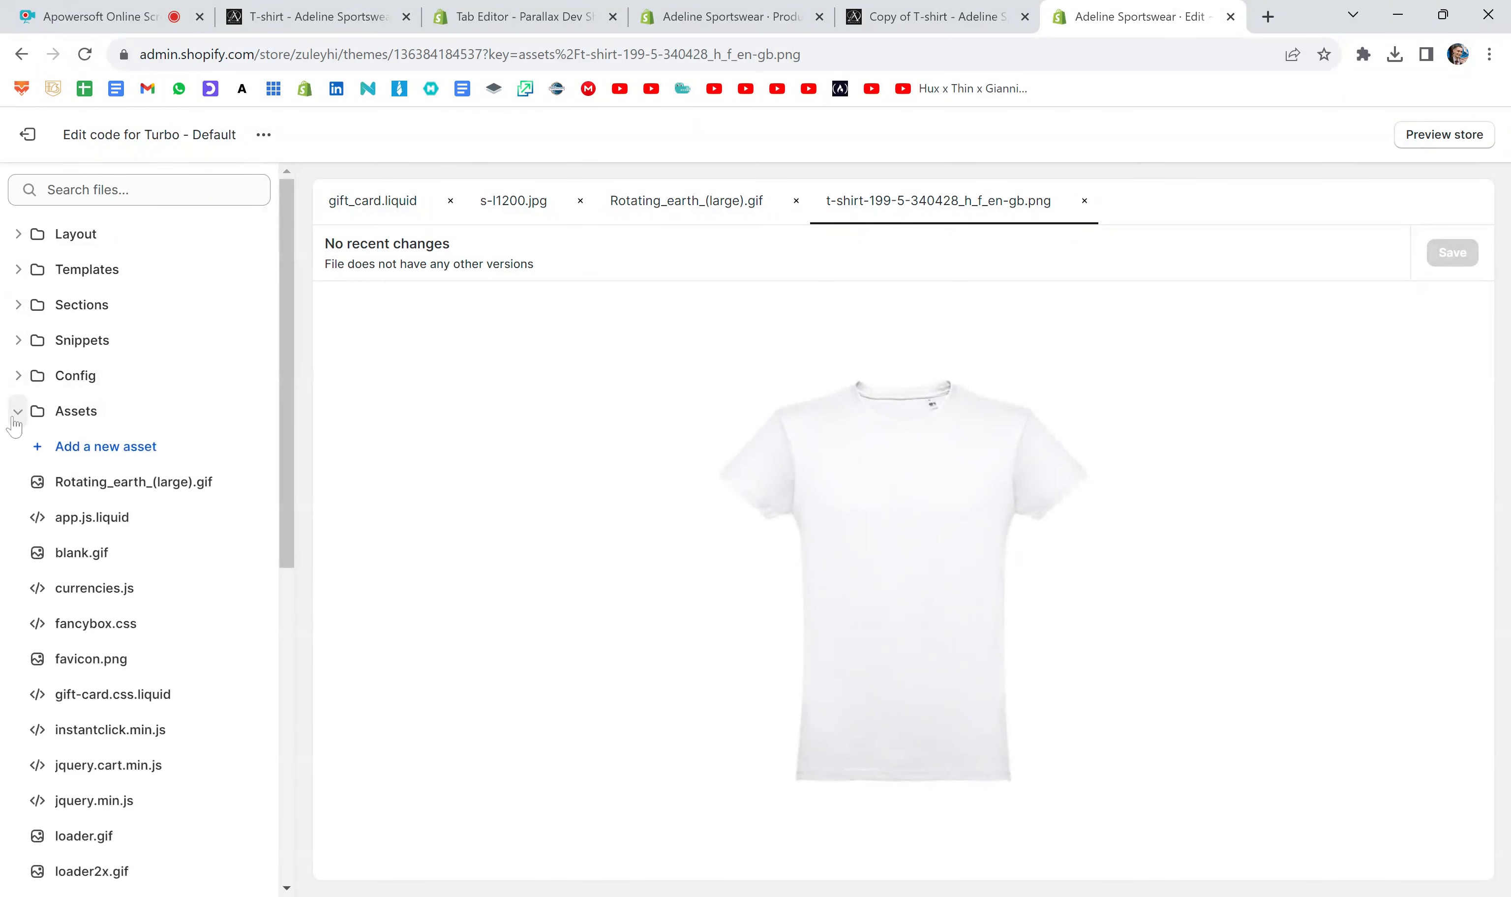
pyautogui.click(103, 448)
pyautogui.click(776, 501)
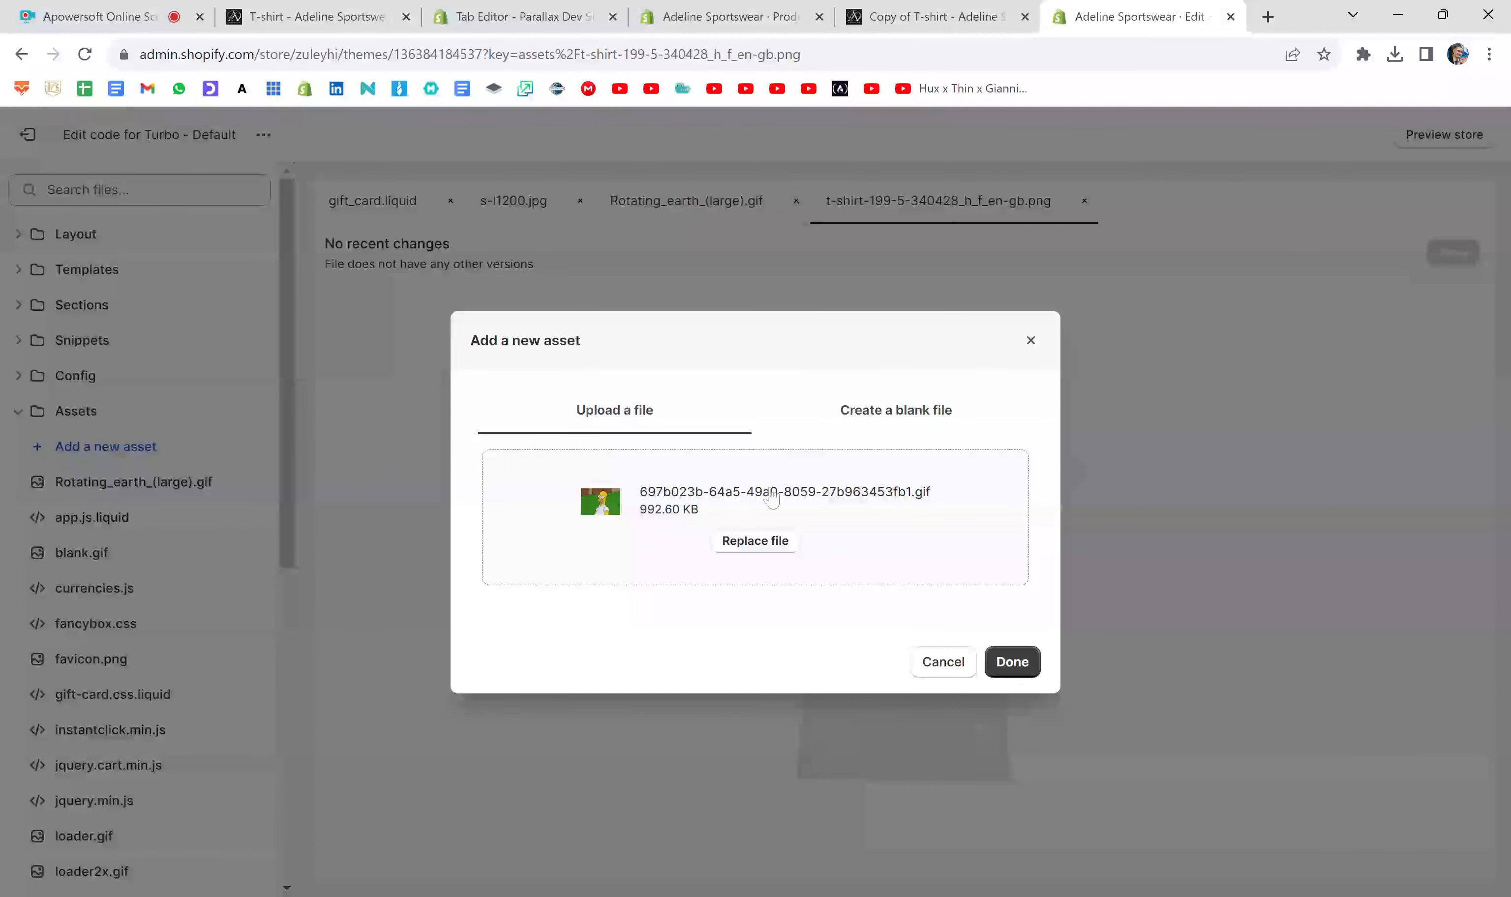
pyautogui.click(1016, 674)
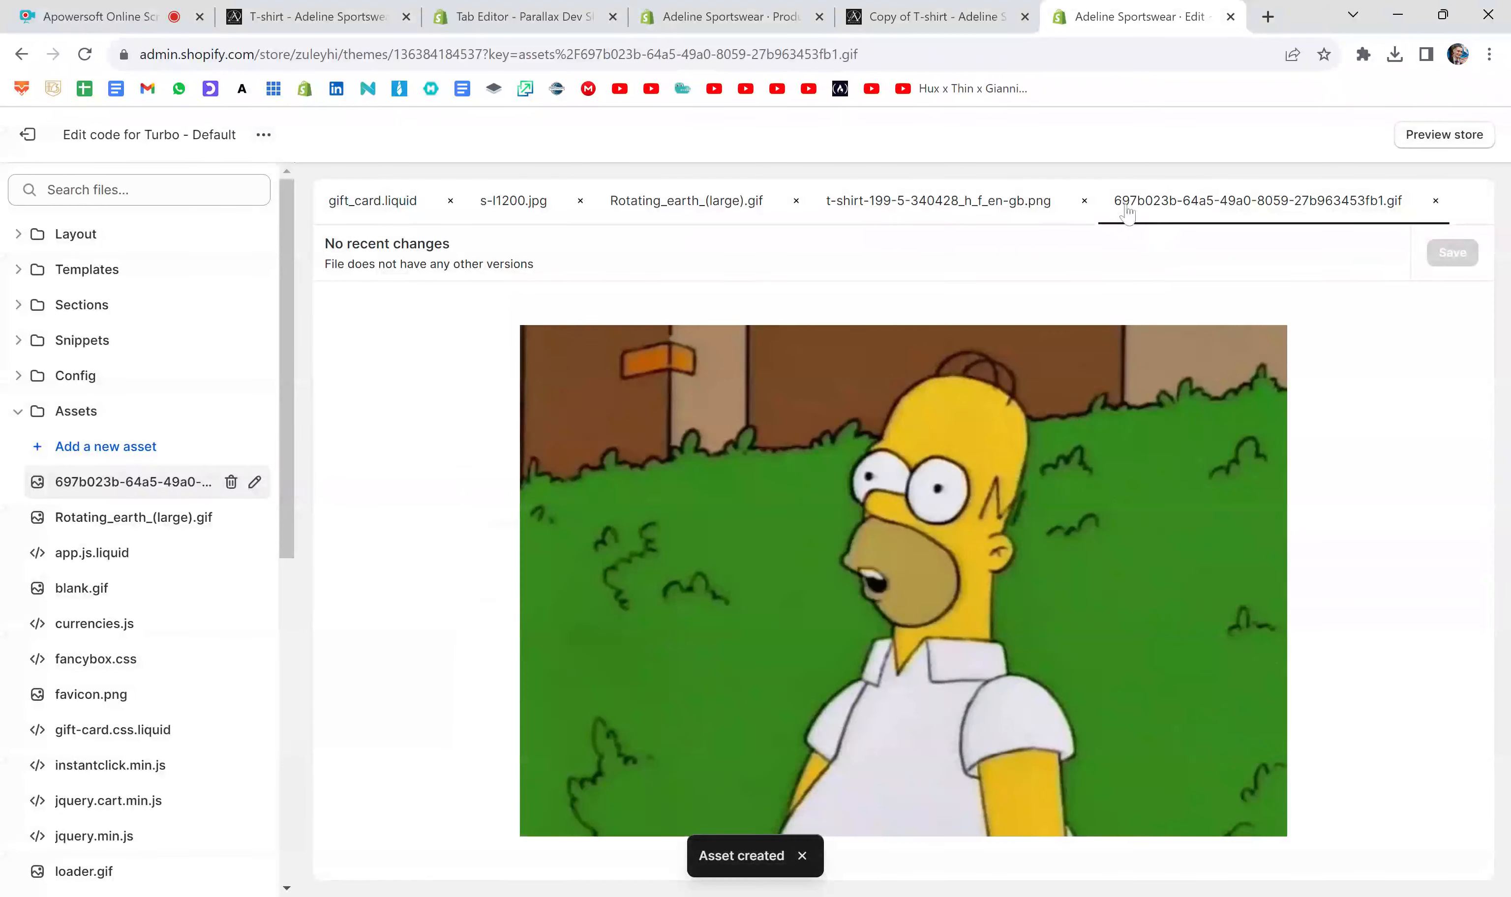
# - Search the theme files for "697", clear the search, collapse Layout and Templates, and show the Assets folder's files
pyautogui.click(197, 189)
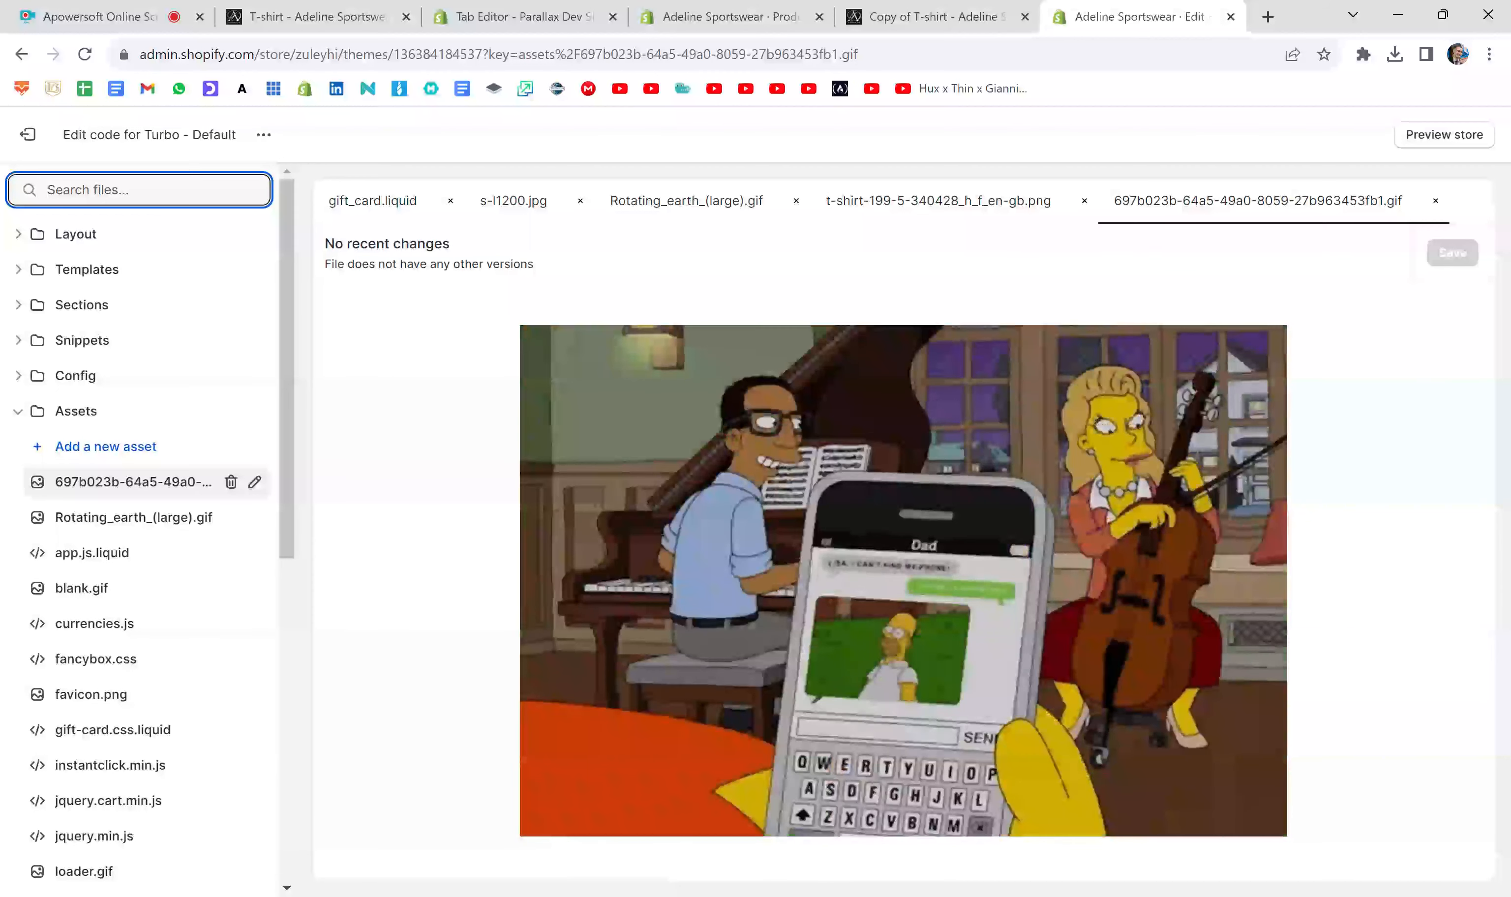
pyautogui.write('697')
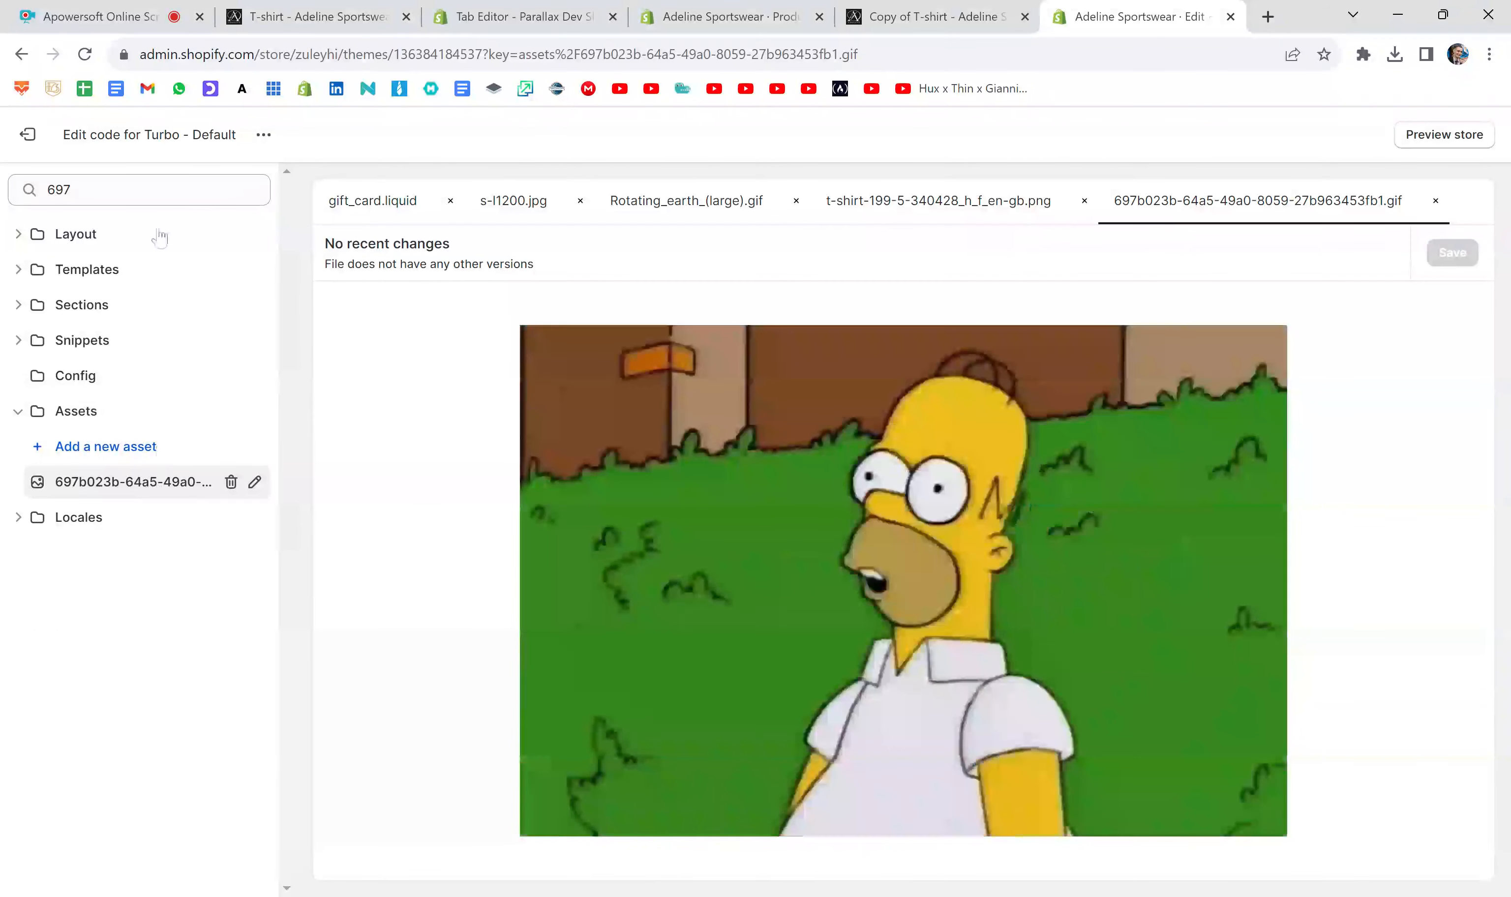
pyautogui.press('BackSpace')
pyautogui.press('BackSpace')
pyautogui.press('BackSpace')
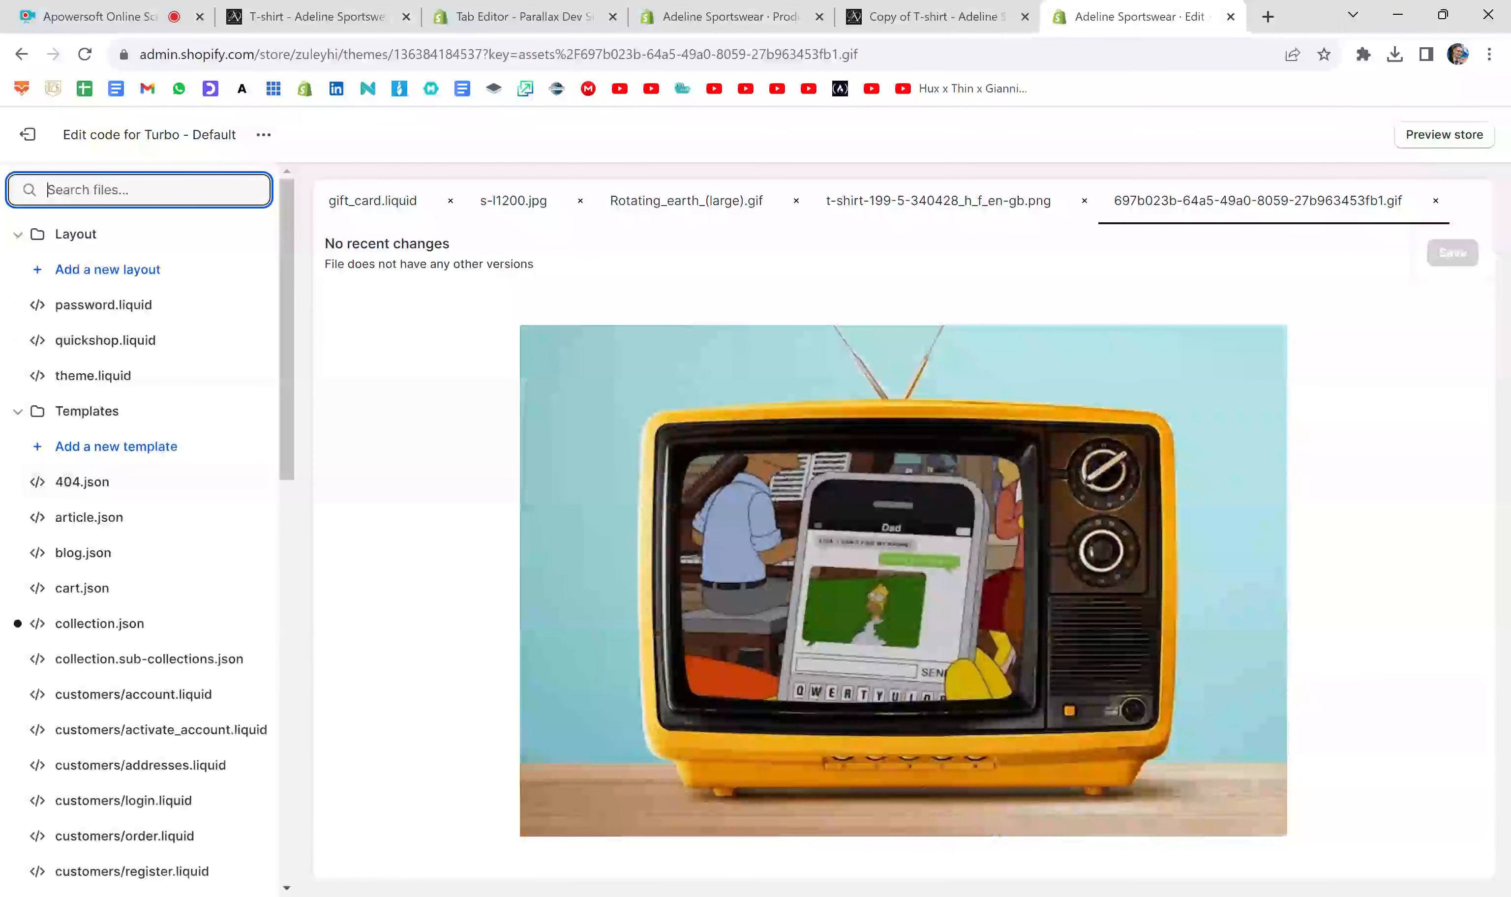
pyautogui.click(17, 234)
pyautogui.click(17, 269)
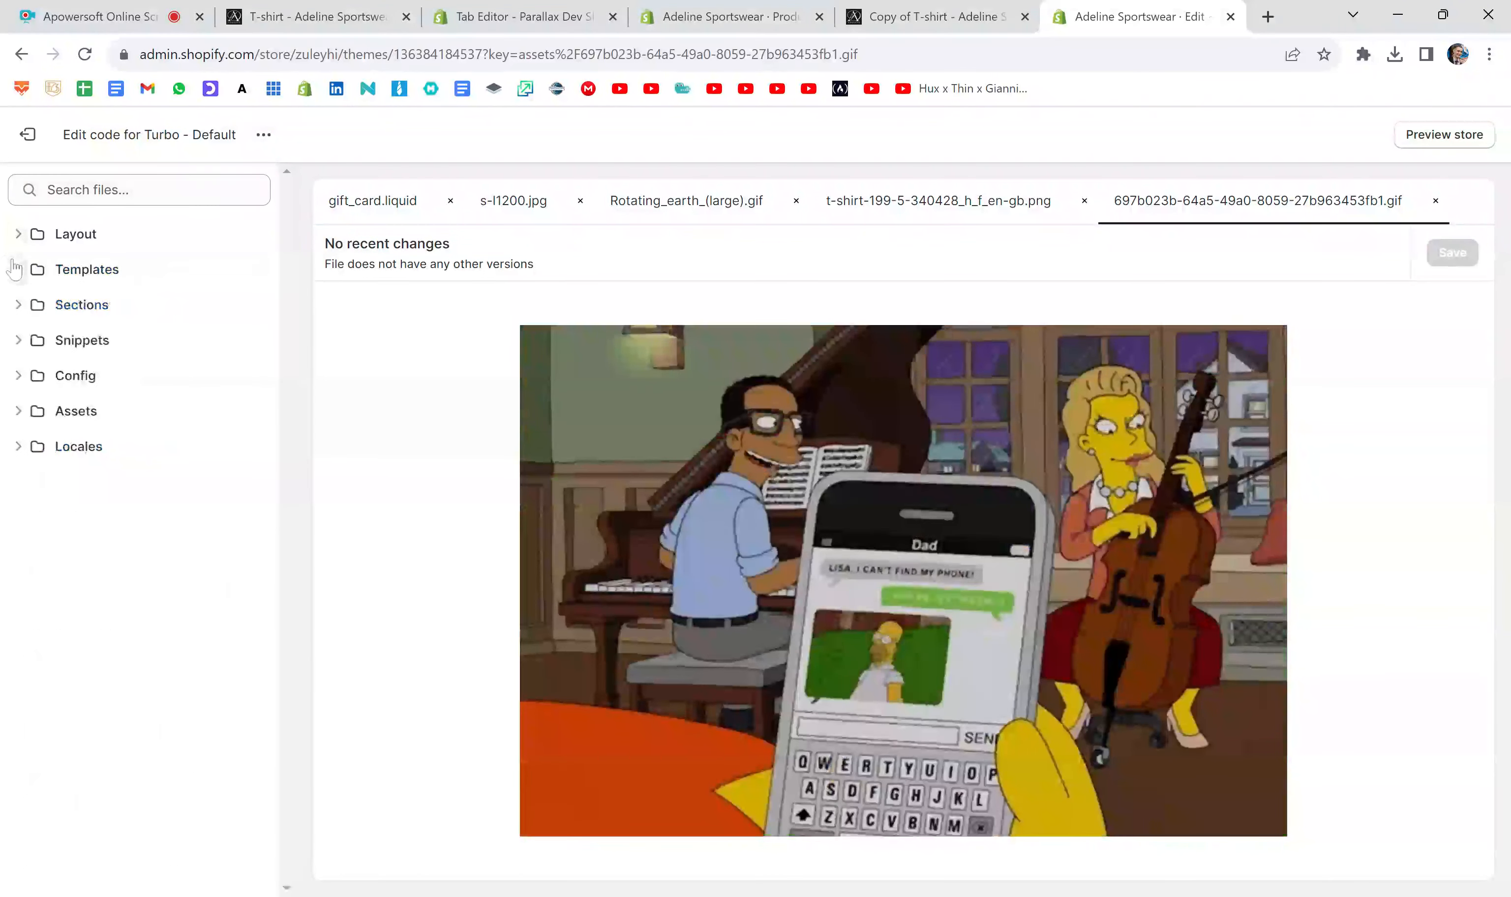
pyautogui.click(16, 411)
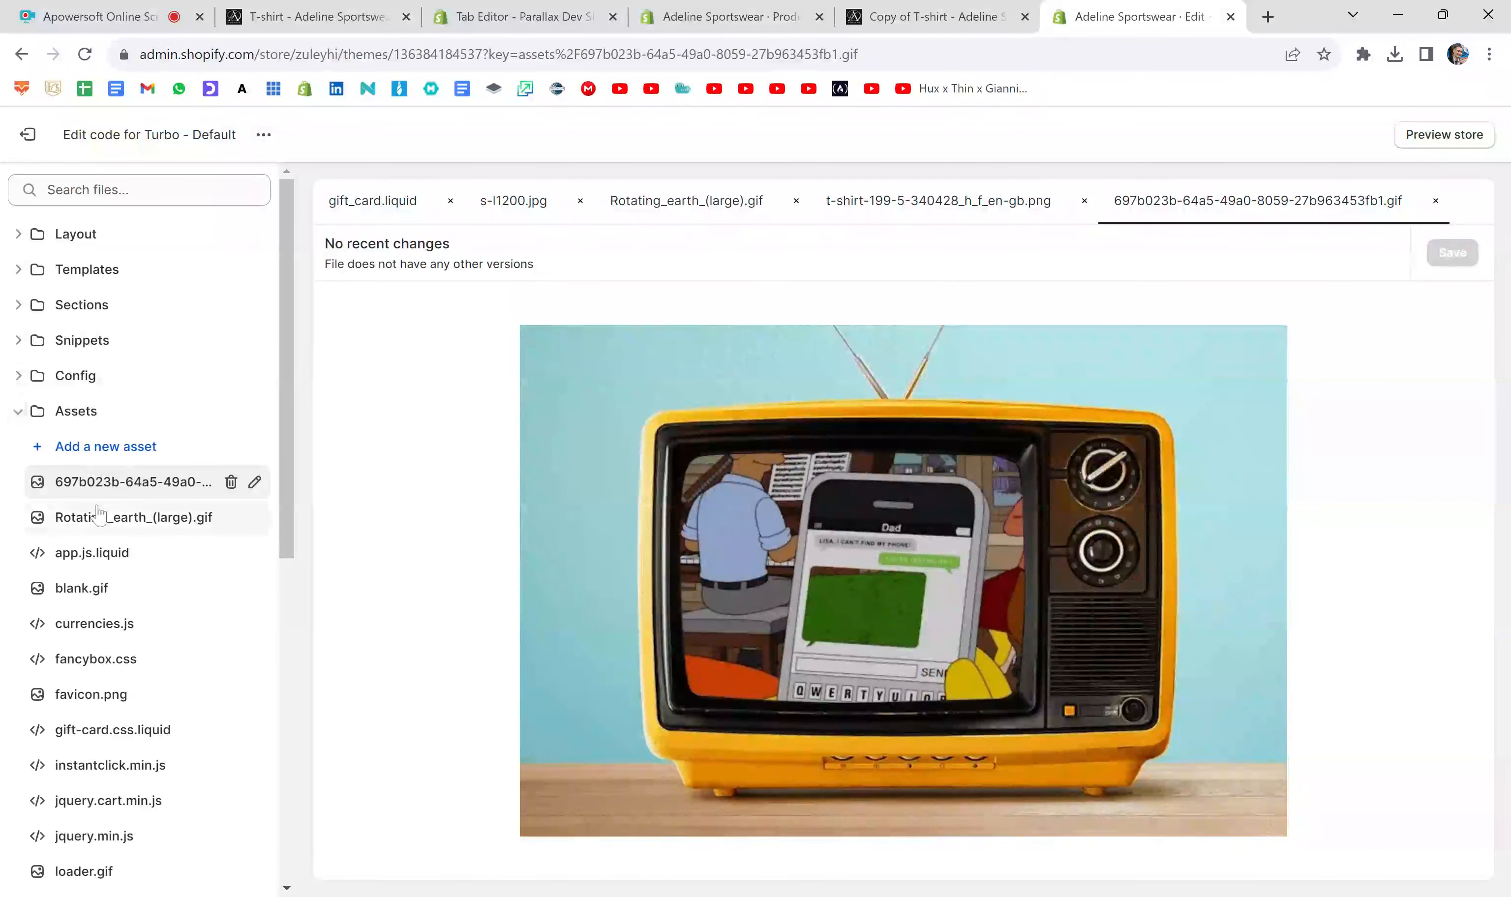
# - Look through the files in the Assets folder, then collapse the folder
pyautogui.scroll(-5, 111, 589)
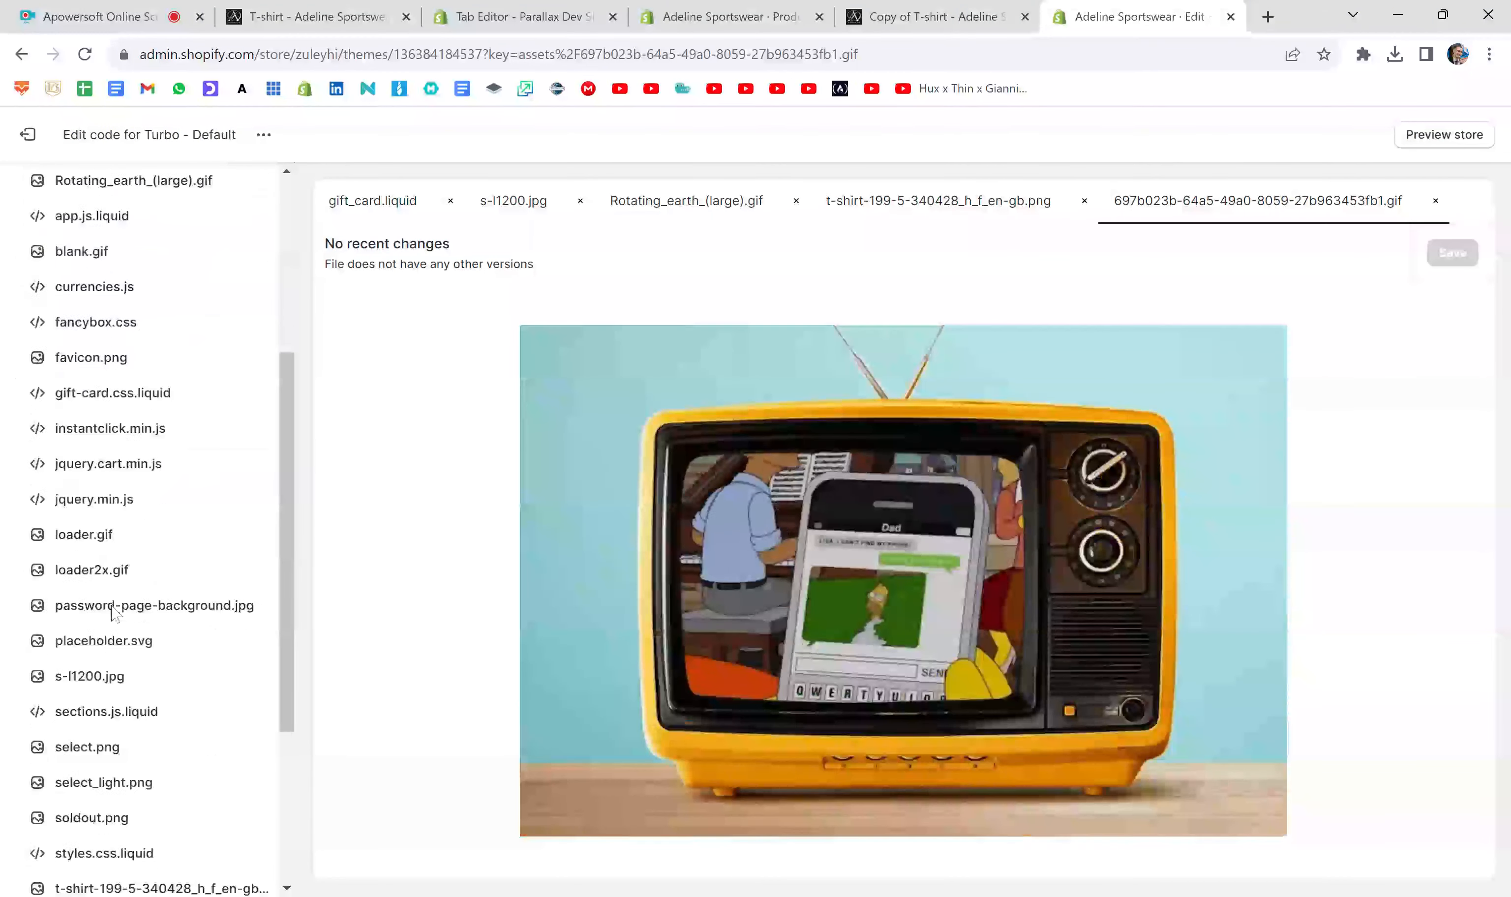
pyautogui.scroll(-2, 113, 619)
pyautogui.scroll(10, 116, 623)
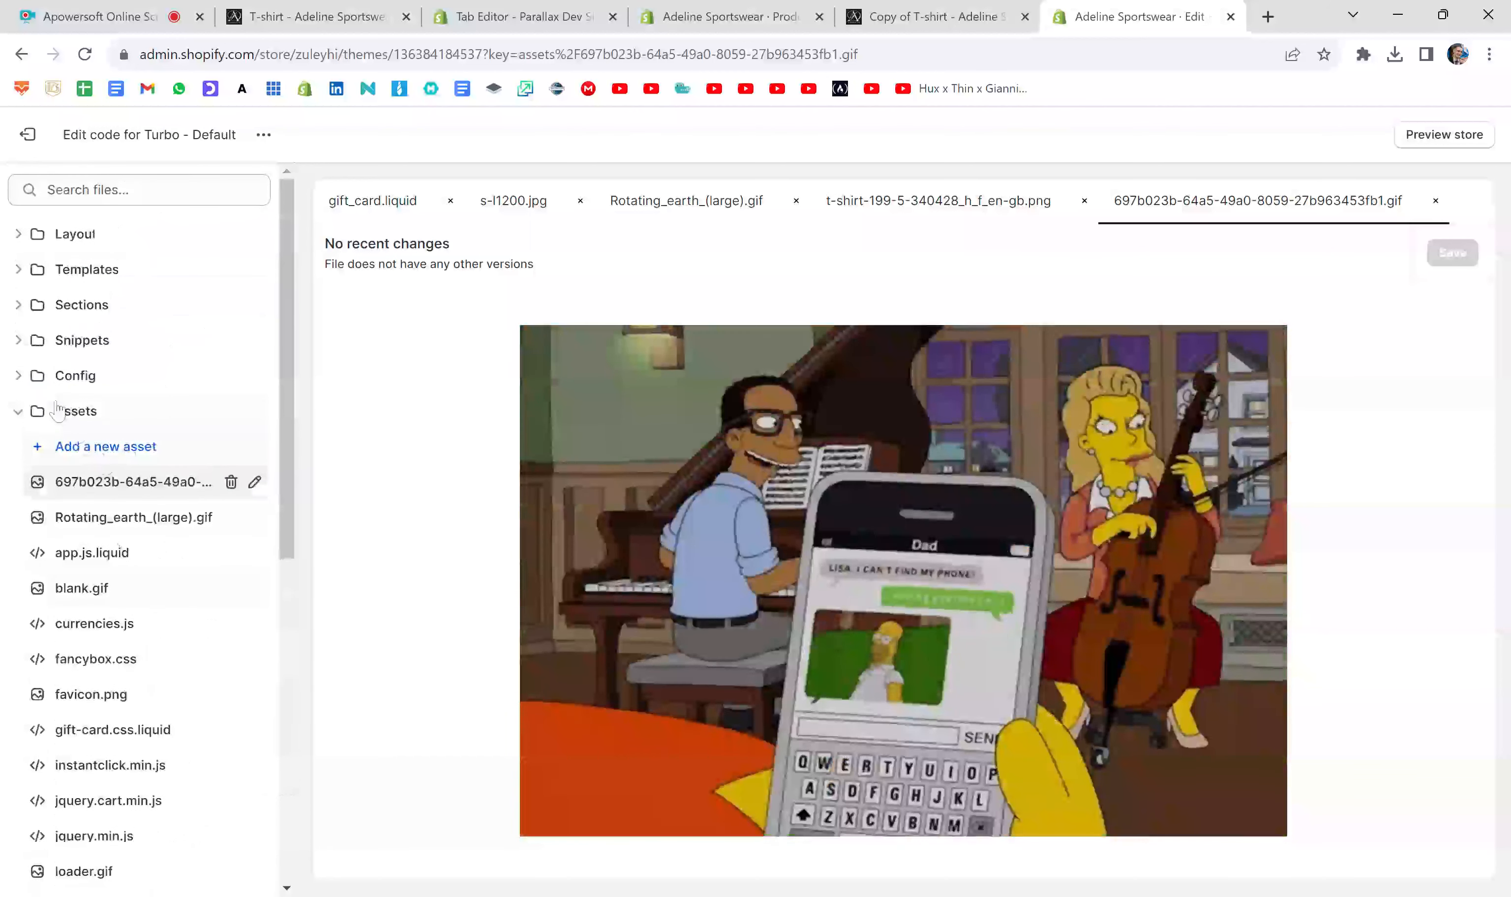
pyautogui.click(21, 413)
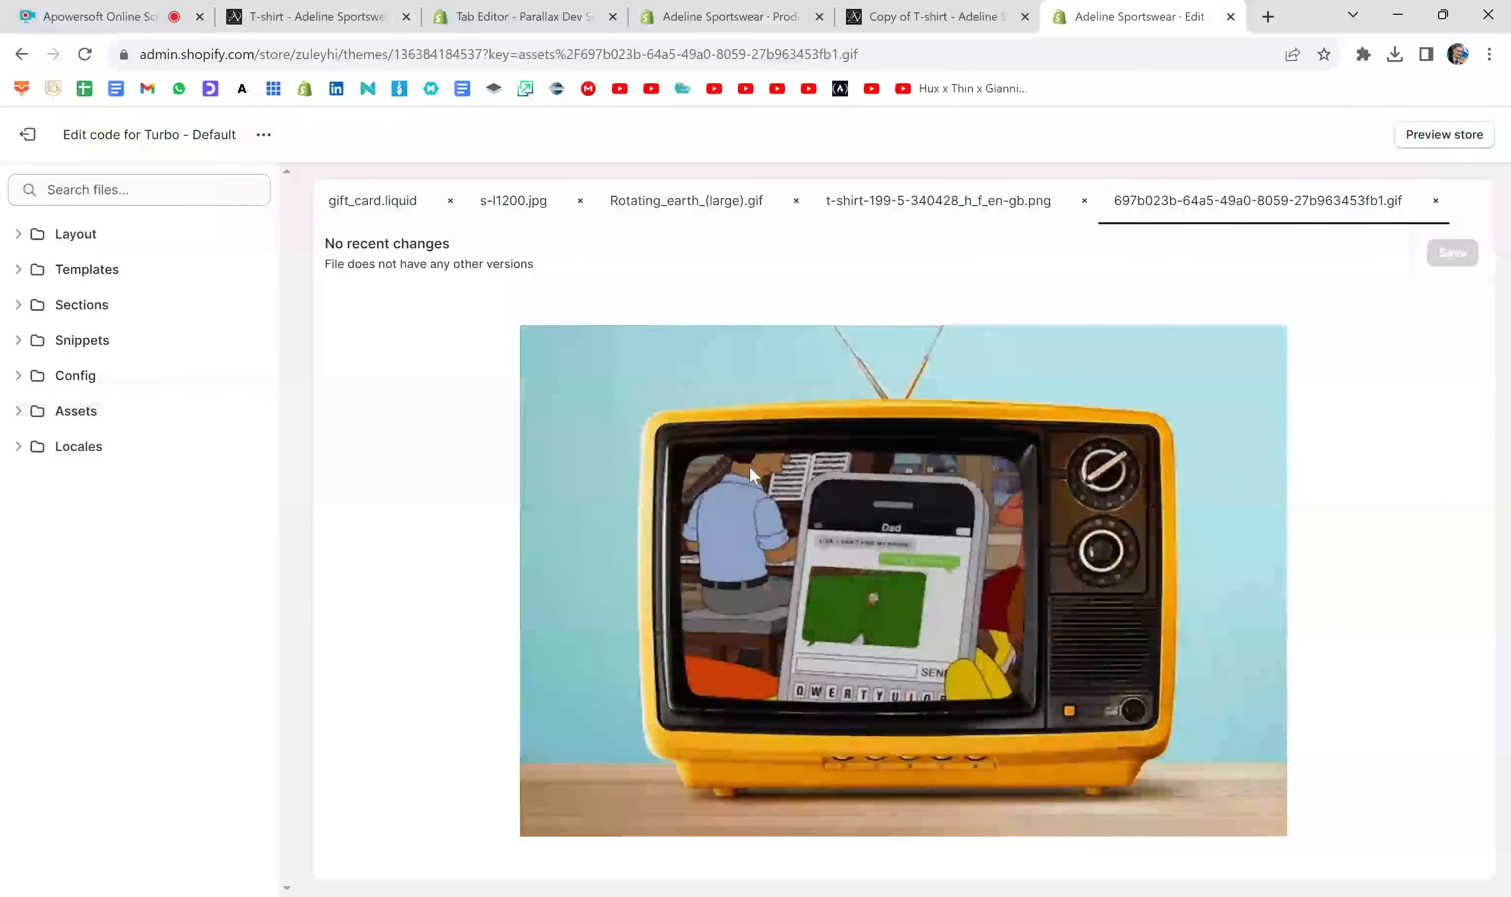
# - Return to the product description code, paste the copied GIF asset URL into the second img tag's empty src, and save the product
pyautogui.click(724, 17)
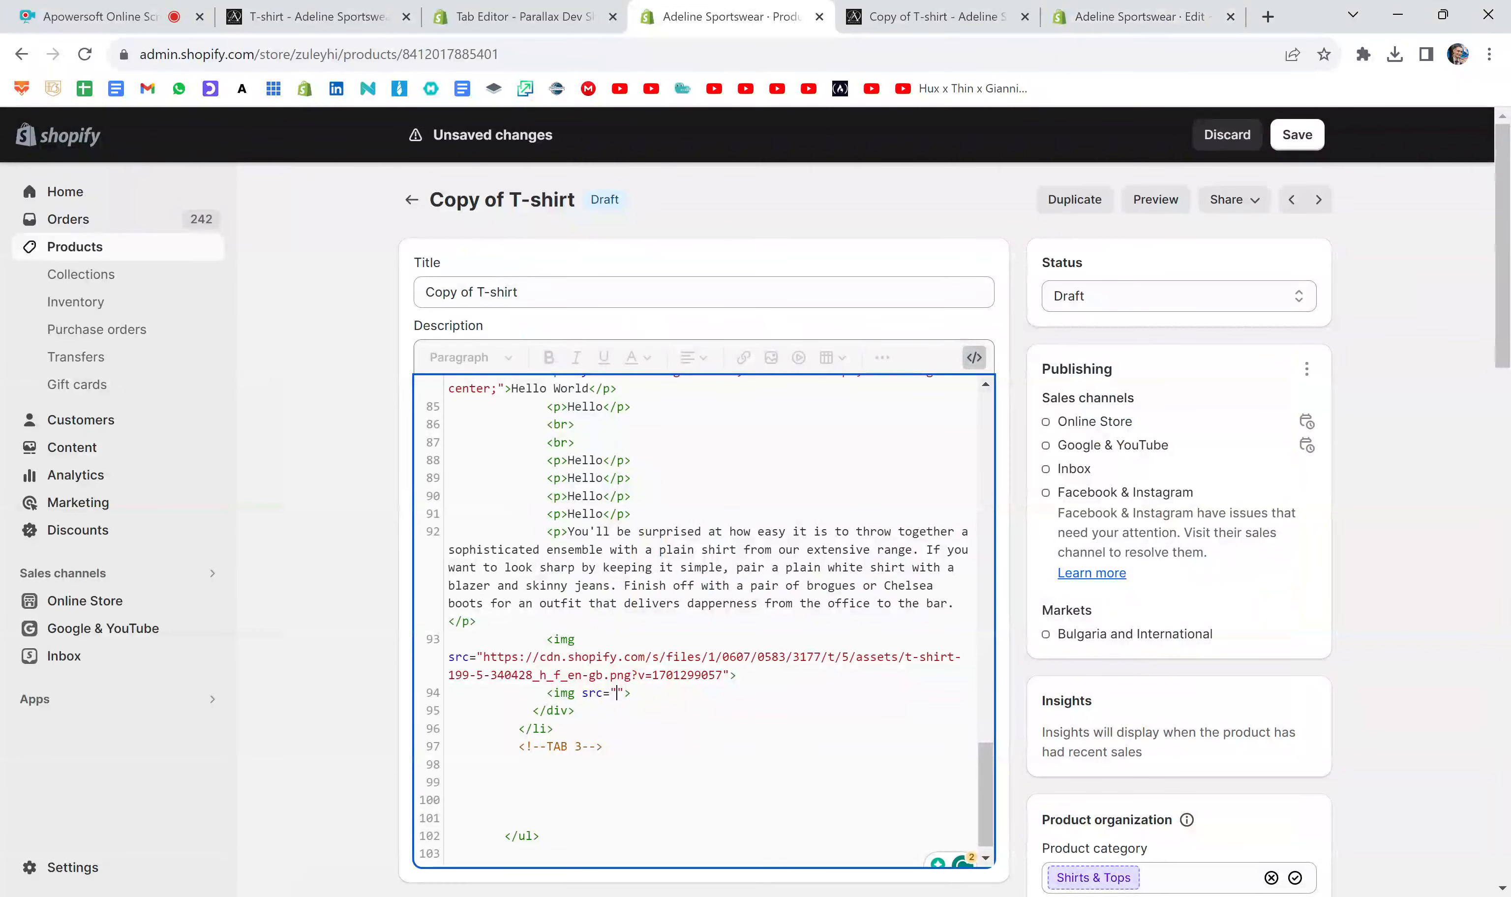
pyautogui.hotkey('ctrl', 'v')
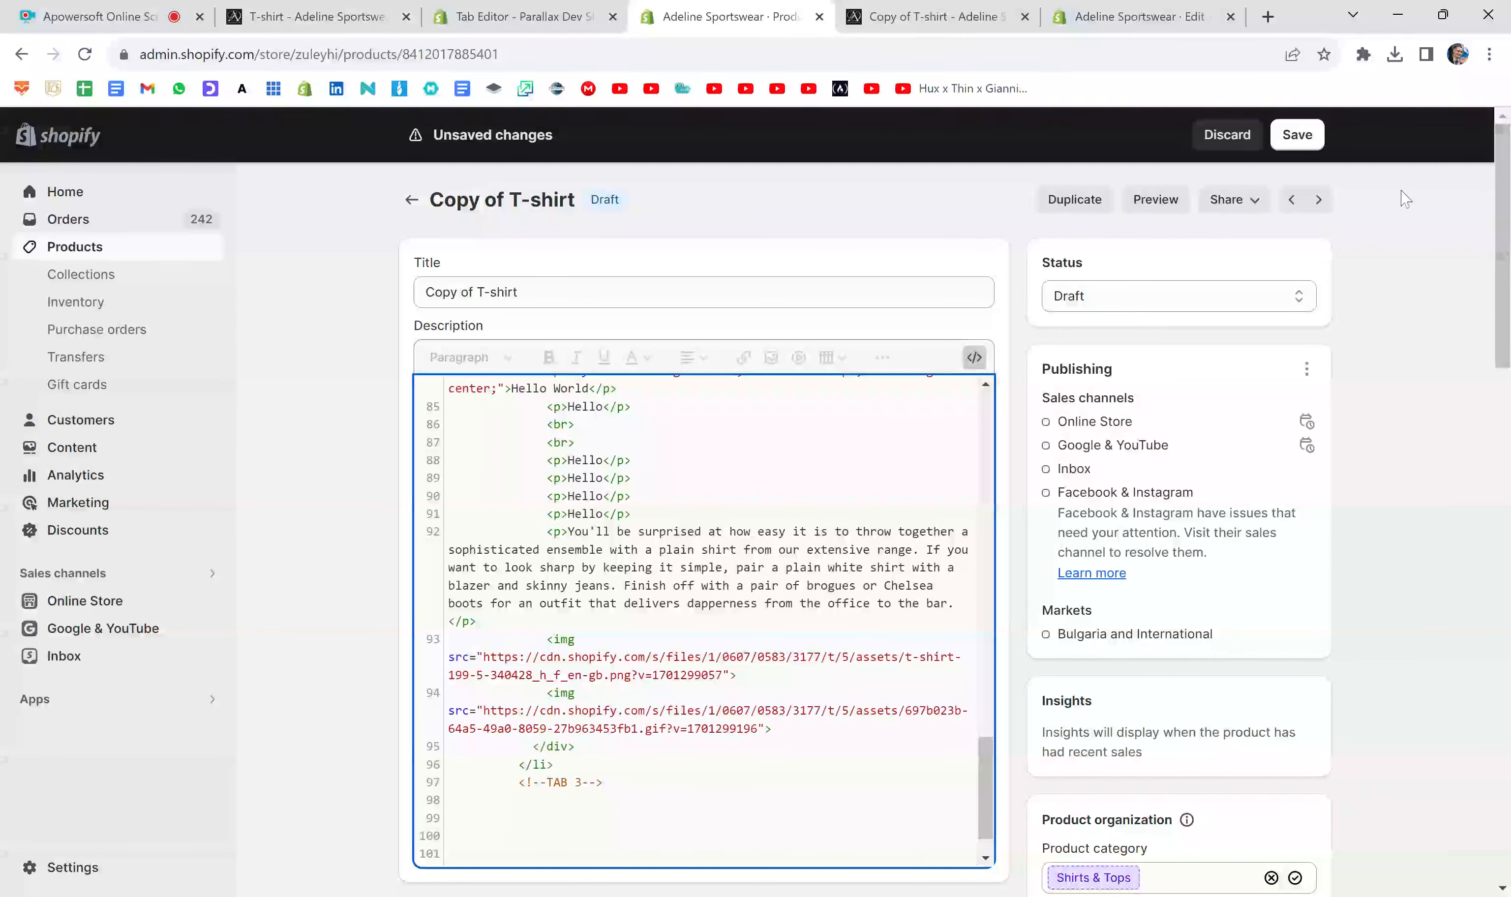
pyautogui.click(1319, 144)
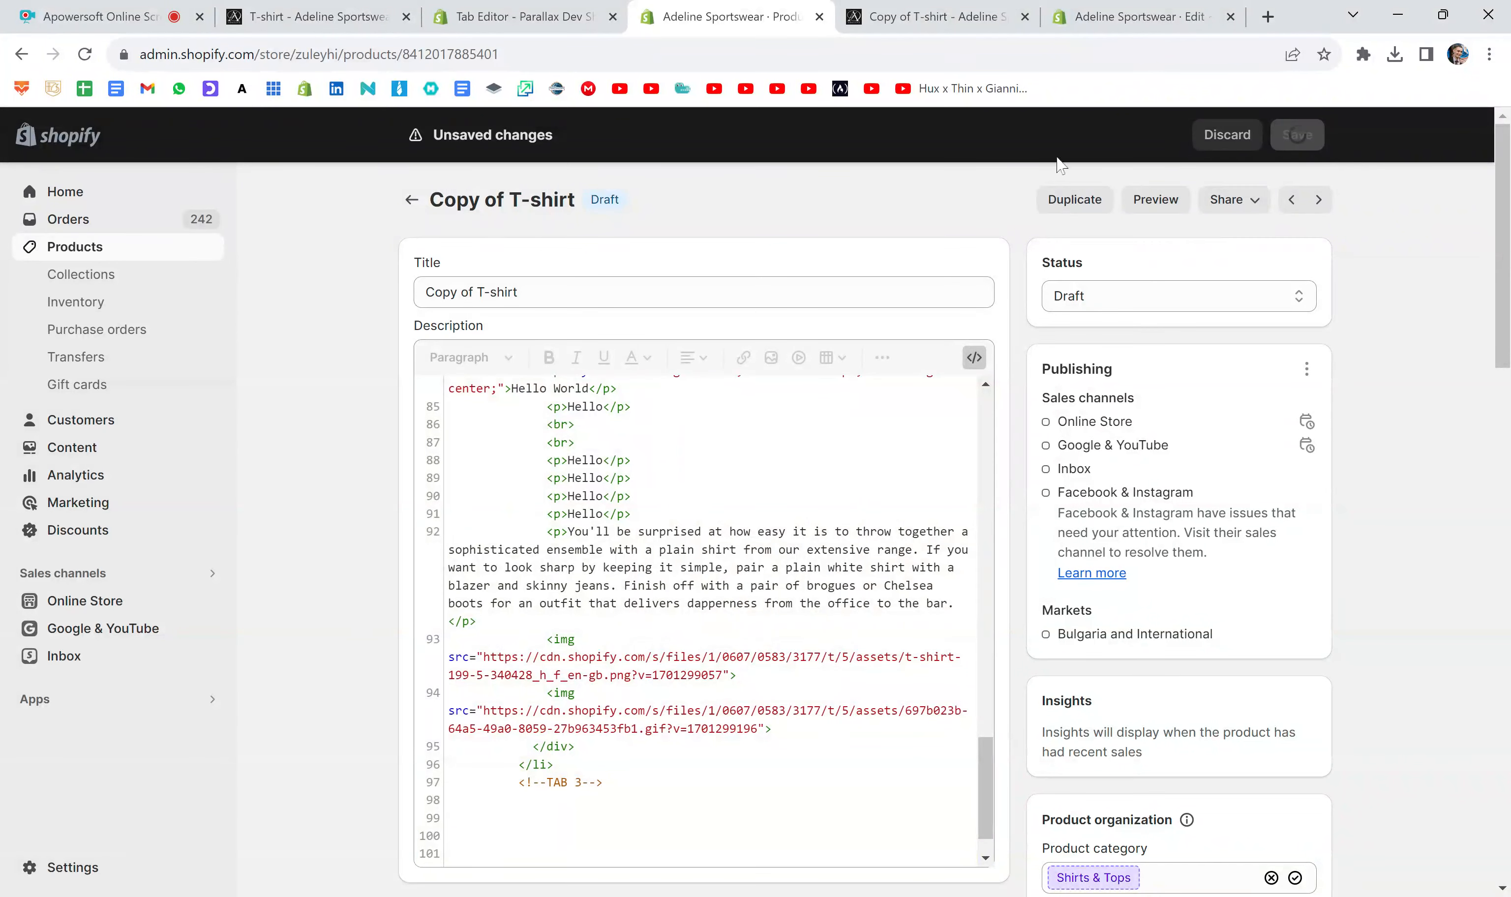
# - Replace the old preview with a fresh product preview and examine the T-shirt image and GIF in Tab 3
pyautogui.click(1024, 17)
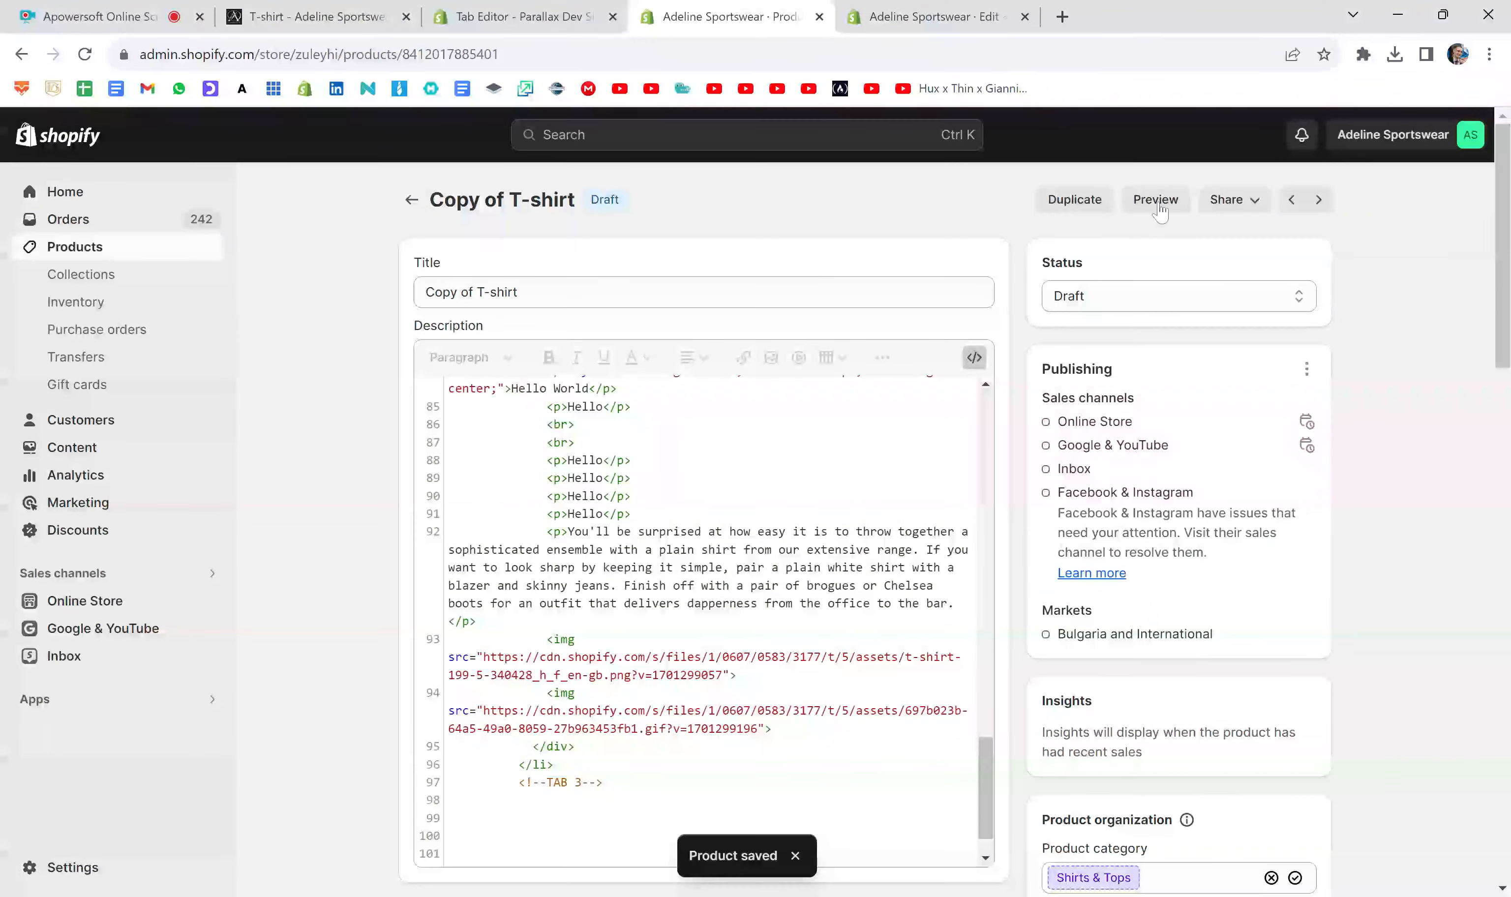
pyautogui.click(1156, 199)
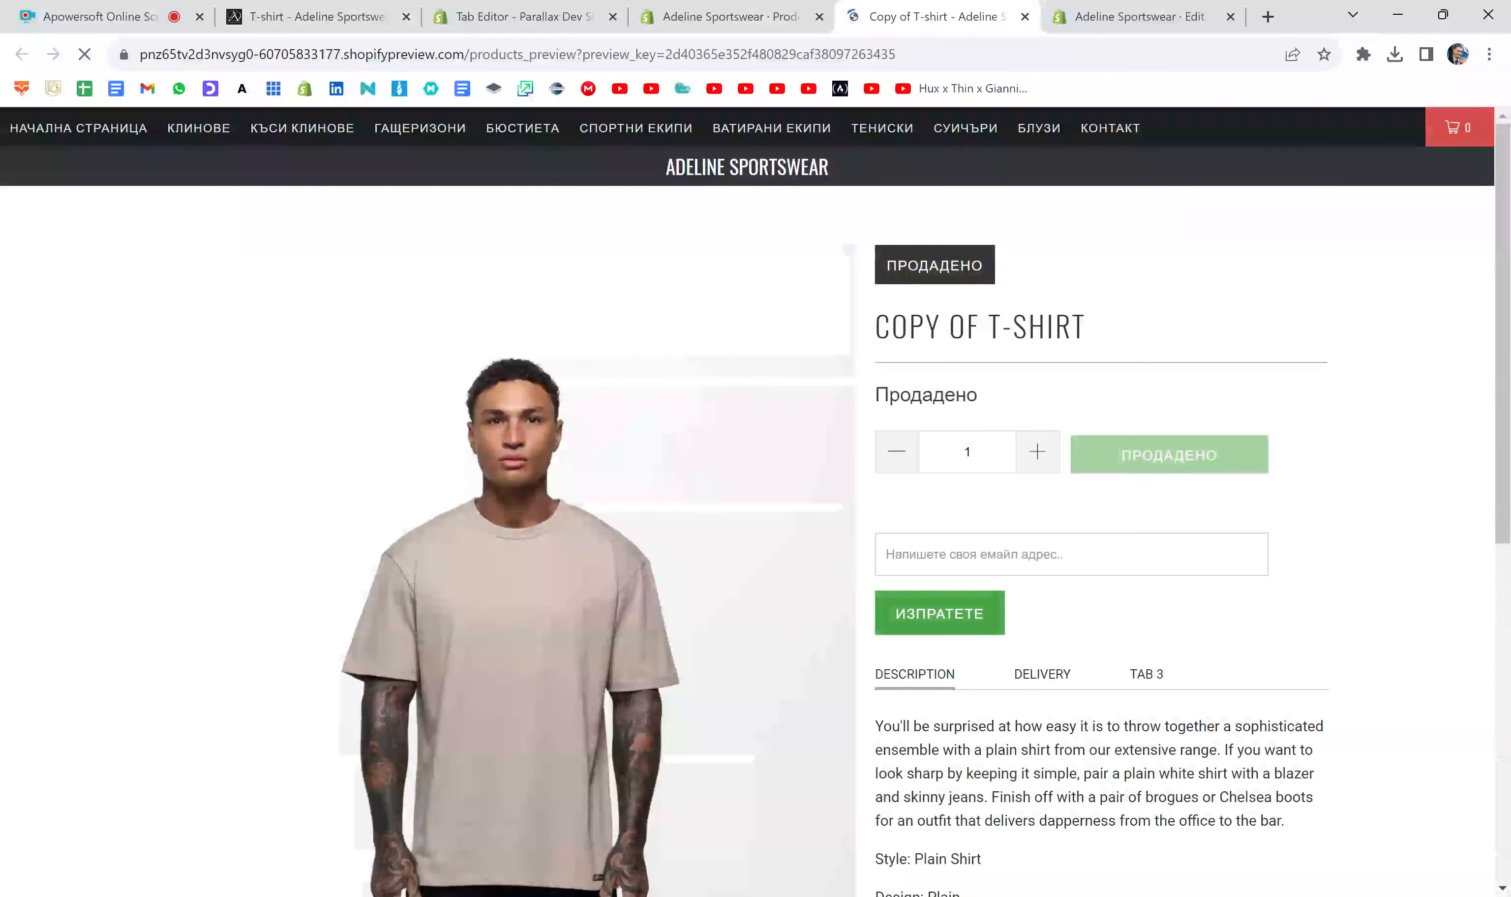
pyautogui.scroll(-5, 1173, 511)
pyautogui.click(1146, 347)
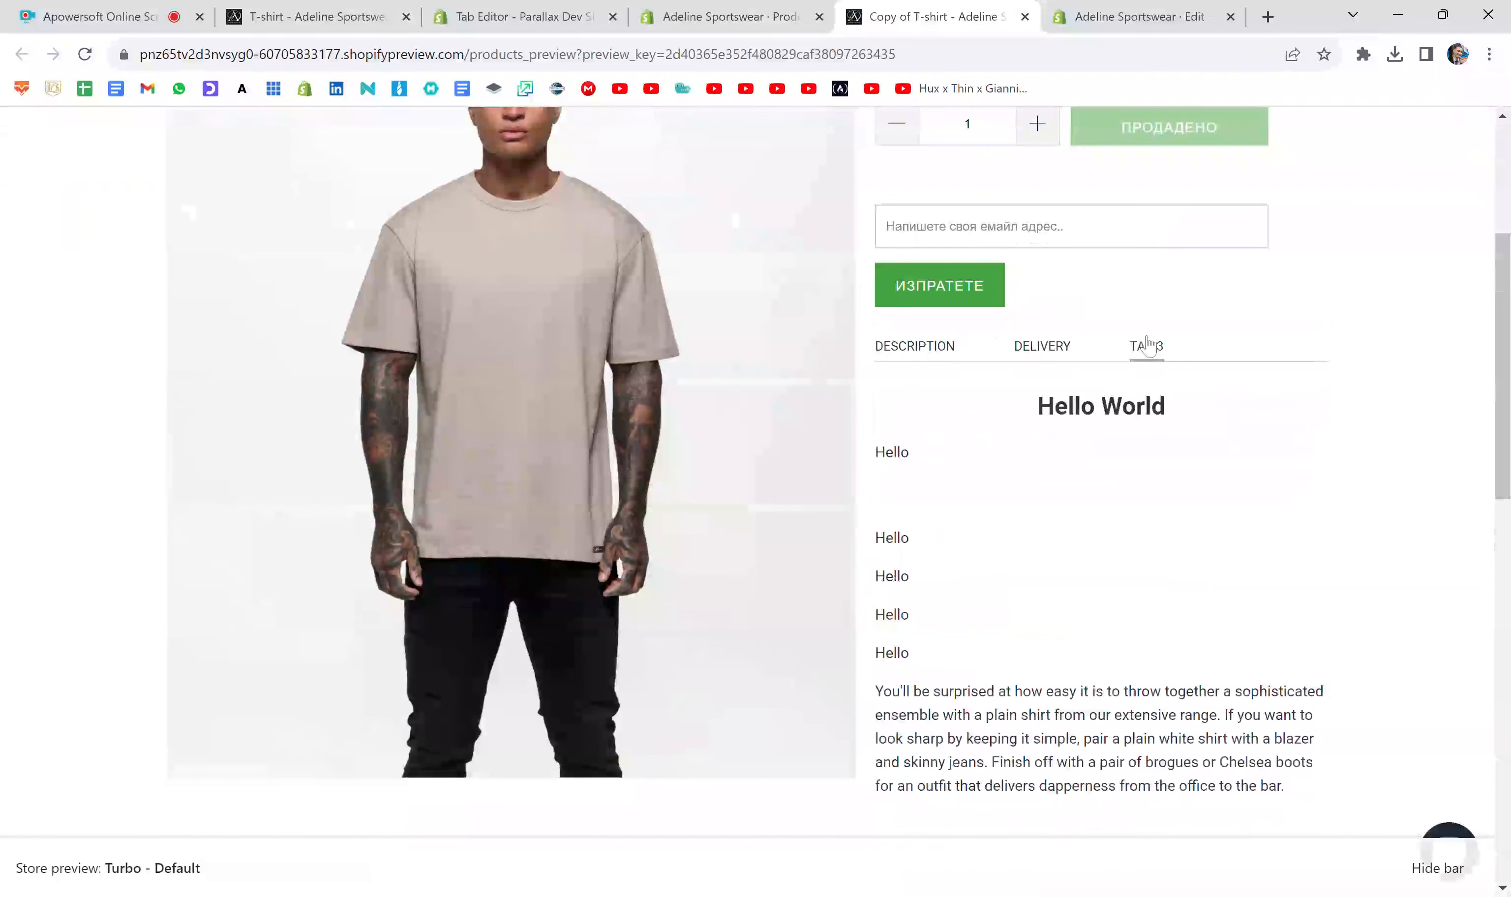
pyautogui.scroll(-10, 1207, 471)
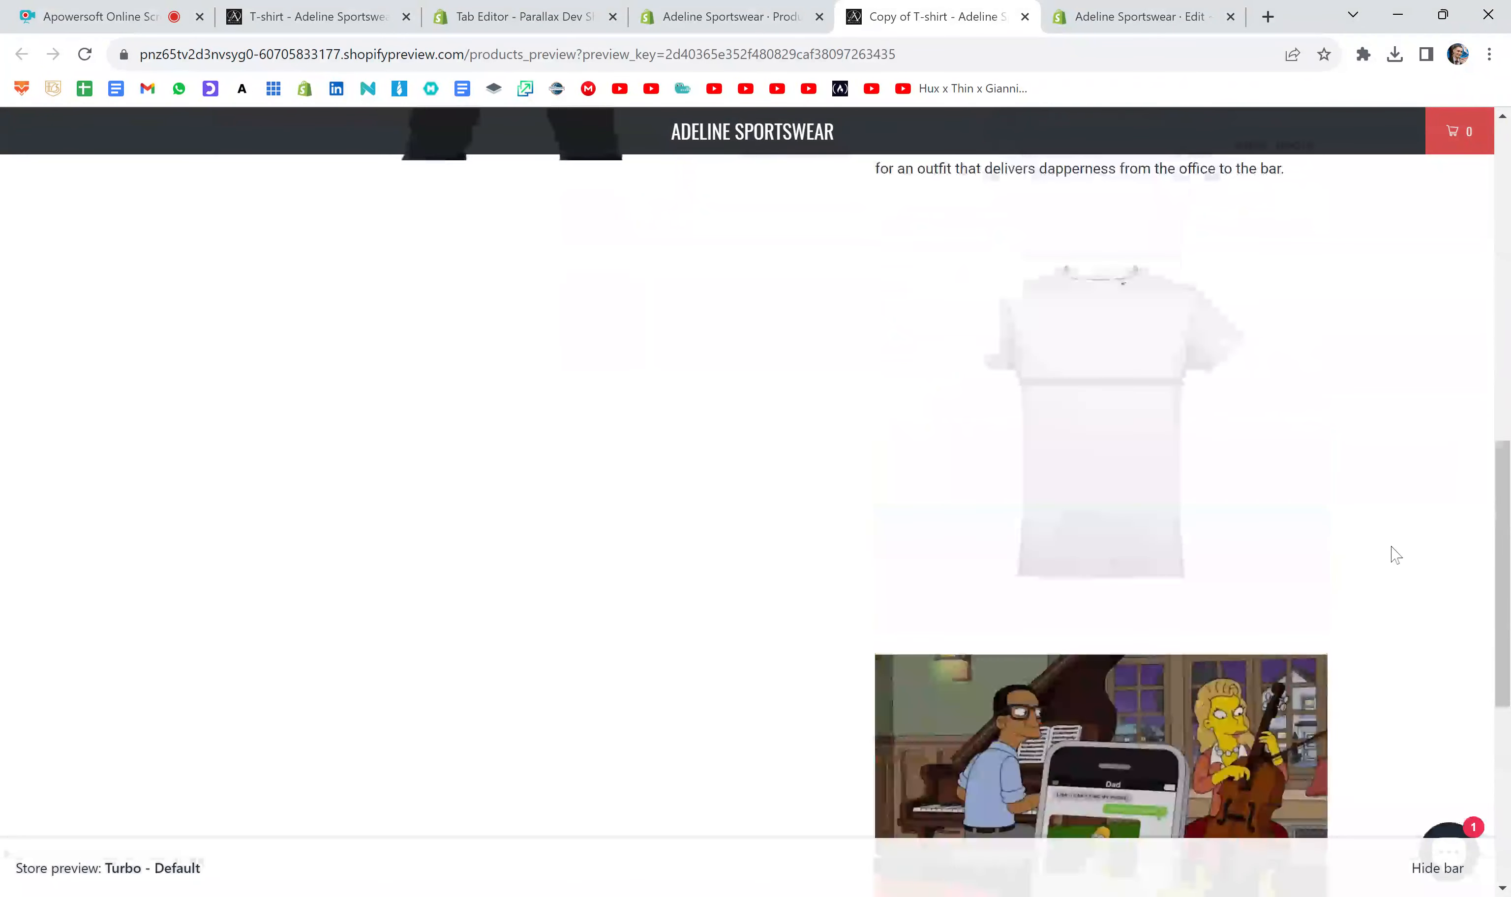
pyautogui.scroll(5, 1389, 549)
pyautogui.scroll(10, 1393, 554)
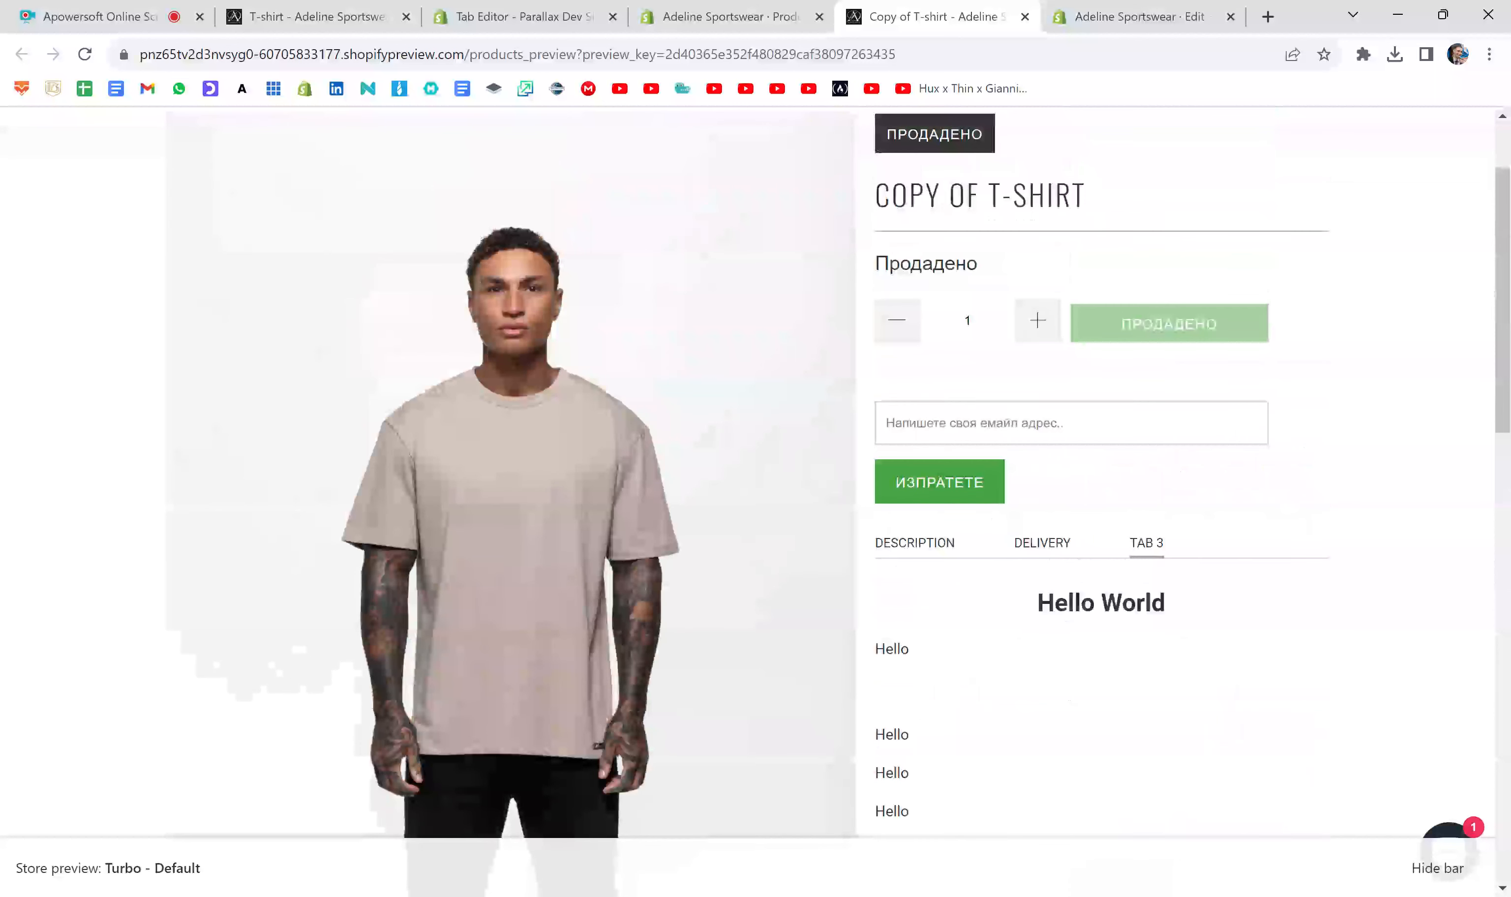
pyautogui.scroll(-10, 1053, 411)
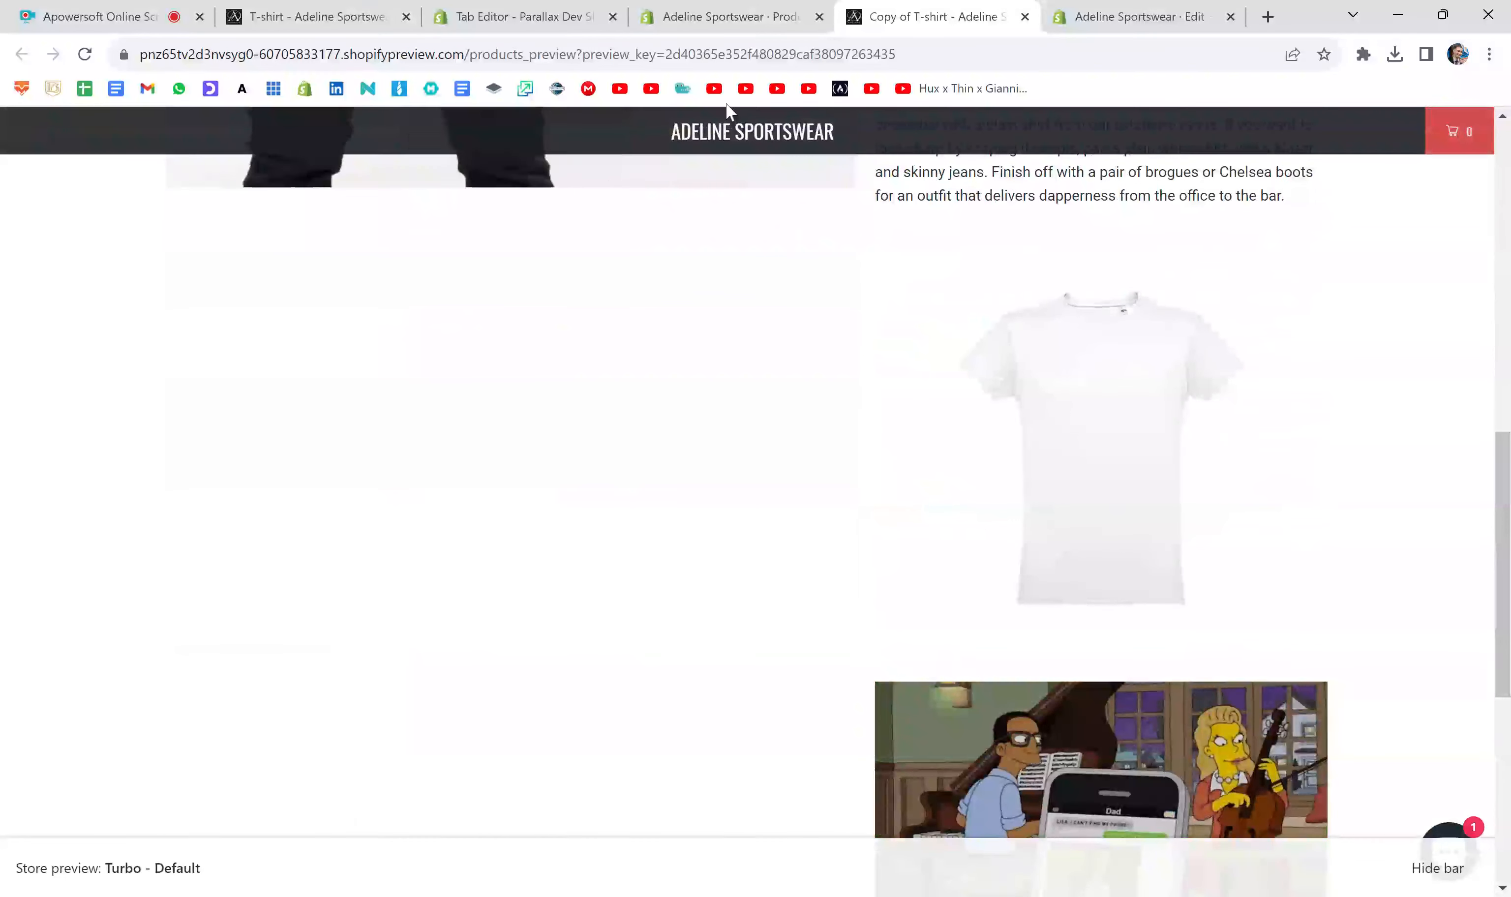
# - Compare the two img tags in the description code with the images shown in the product preview
pyautogui.click(723, 16)
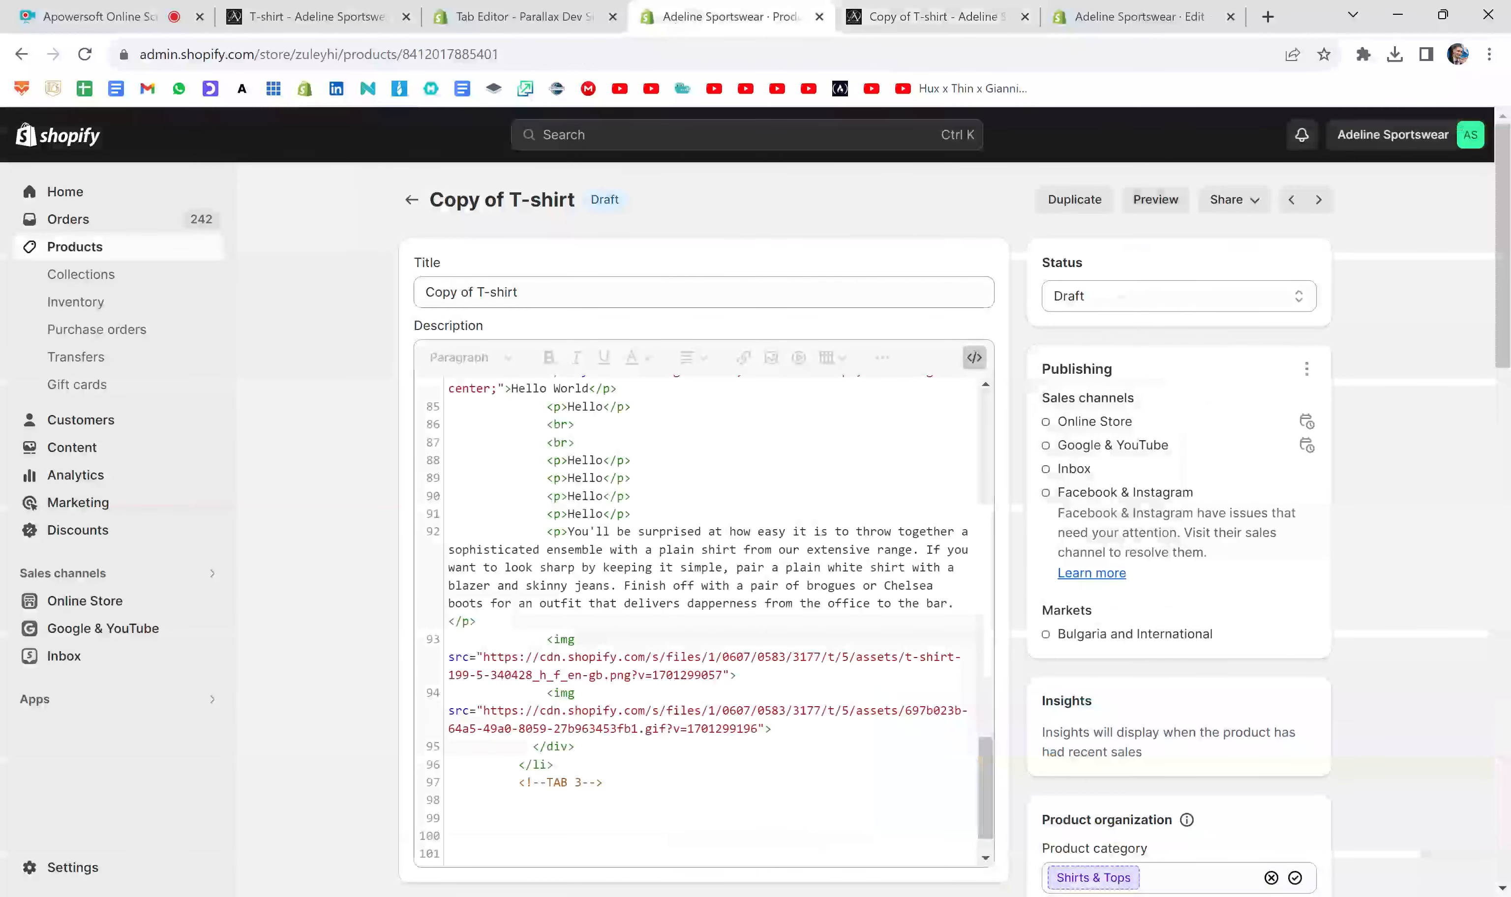
pyautogui.click(582, 639)
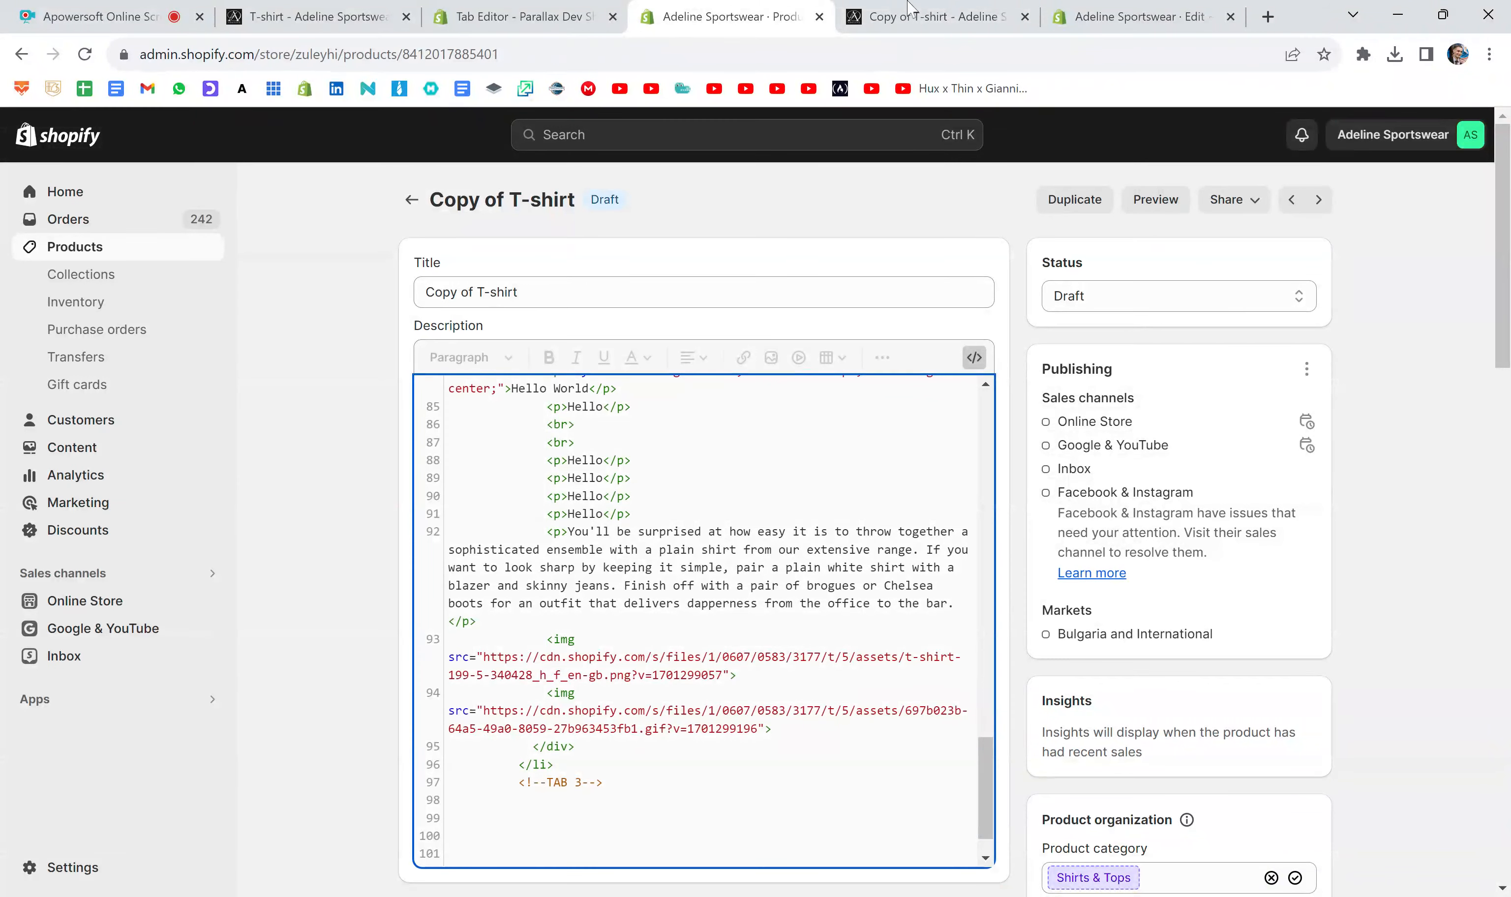
pyautogui.click(932, 16)
pyautogui.scroll(2, 1082, 419)
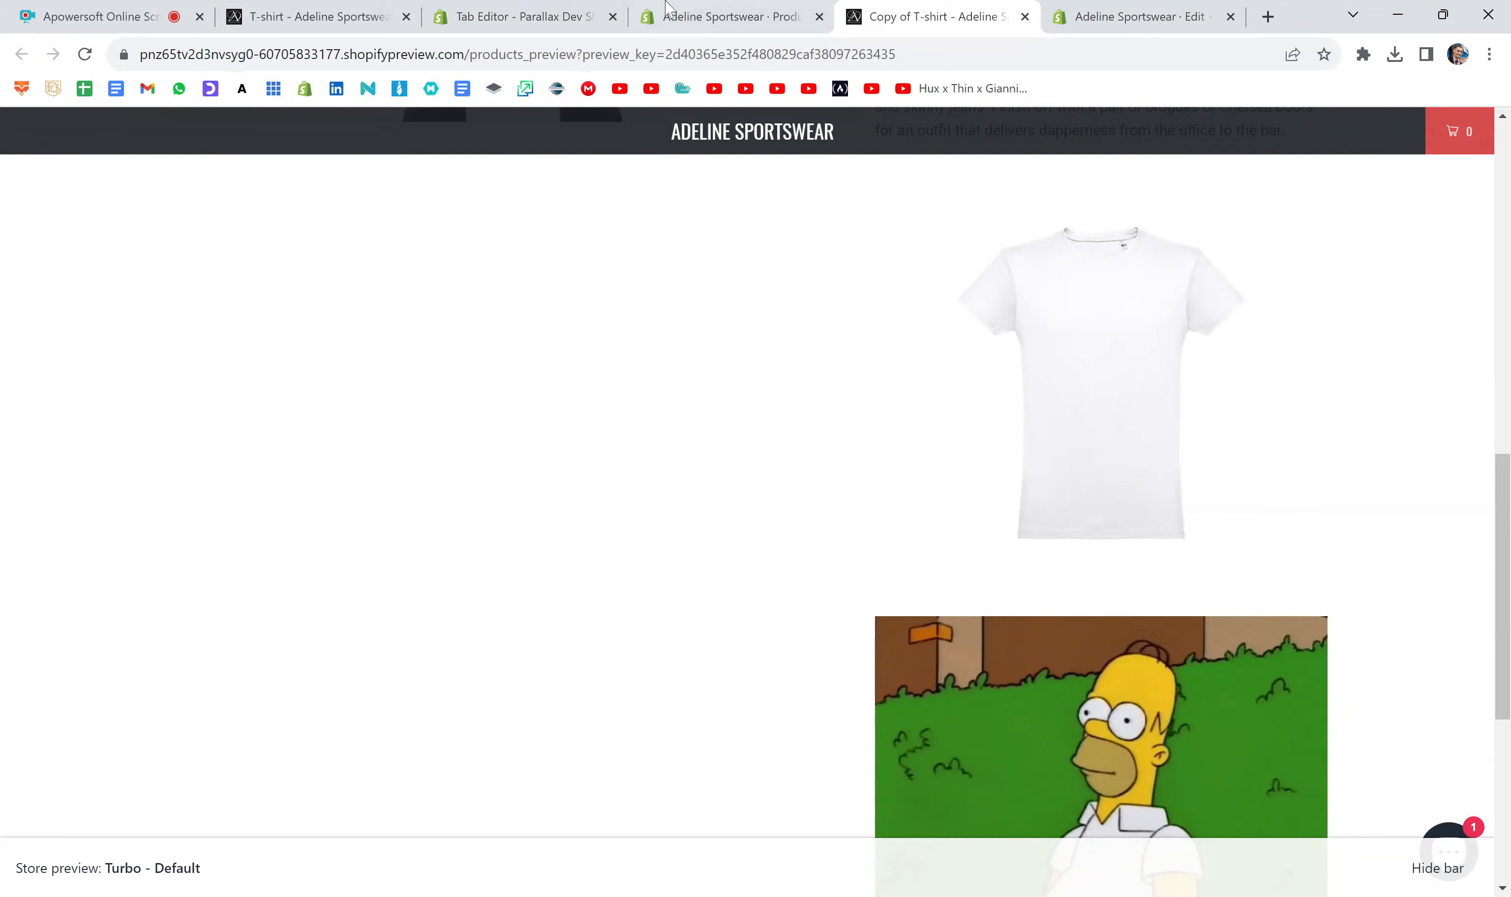
pyautogui.click(711, 16)
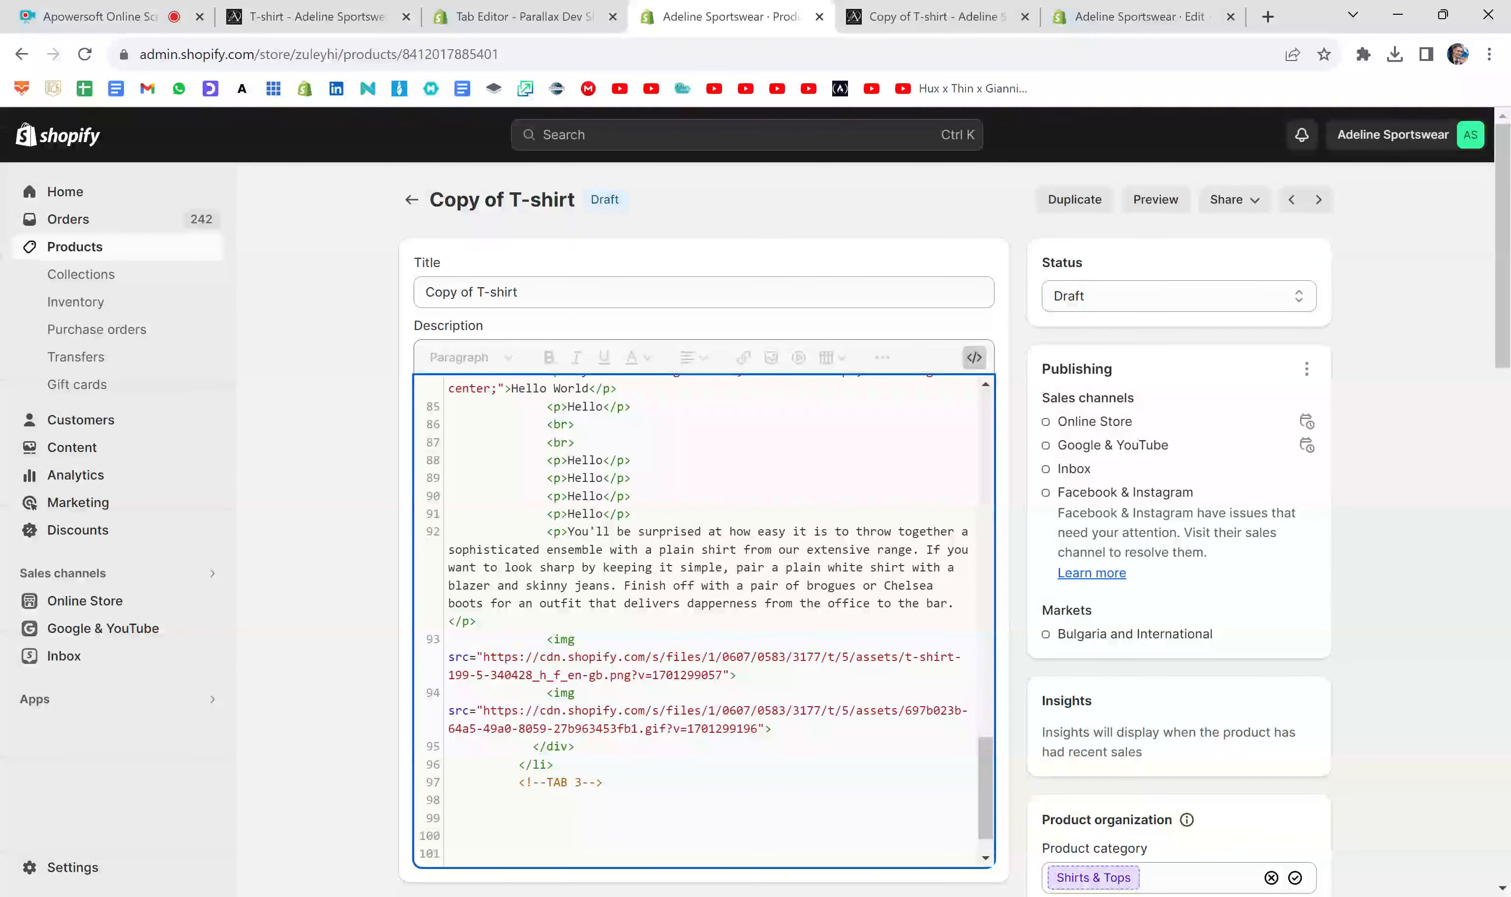
# - Copy the <!--TAB 3--> comment above the T-shirt img tag in Tab 3 and change the copy to <!--T-Shirt-->
pyautogui.scroll(3, 703, 619)
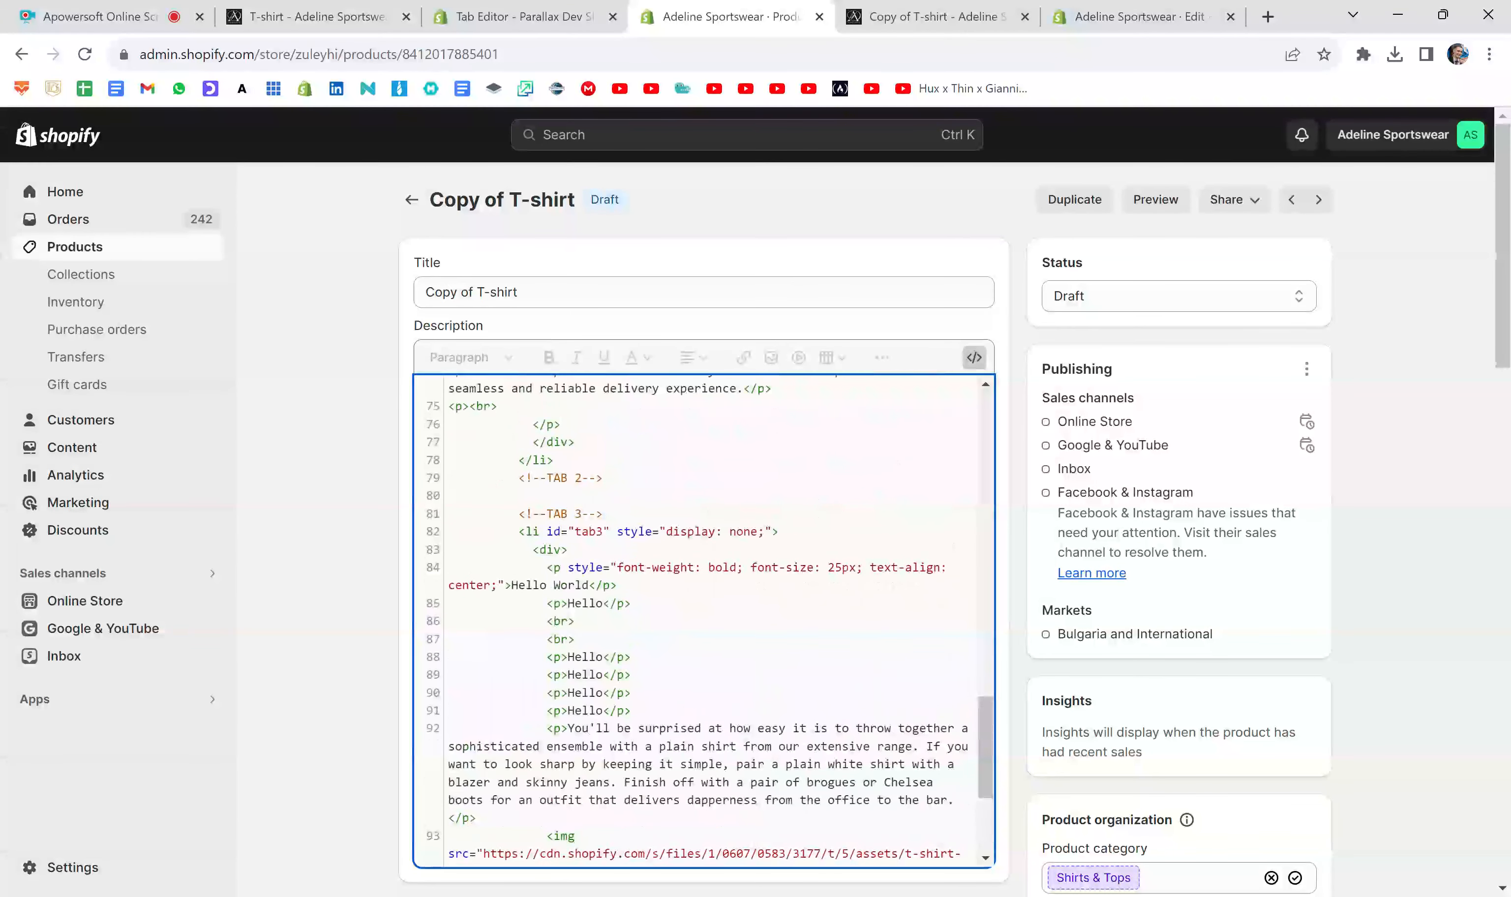
pyautogui.moveTo(603, 513); pyautogui.dragTo(527, 513)
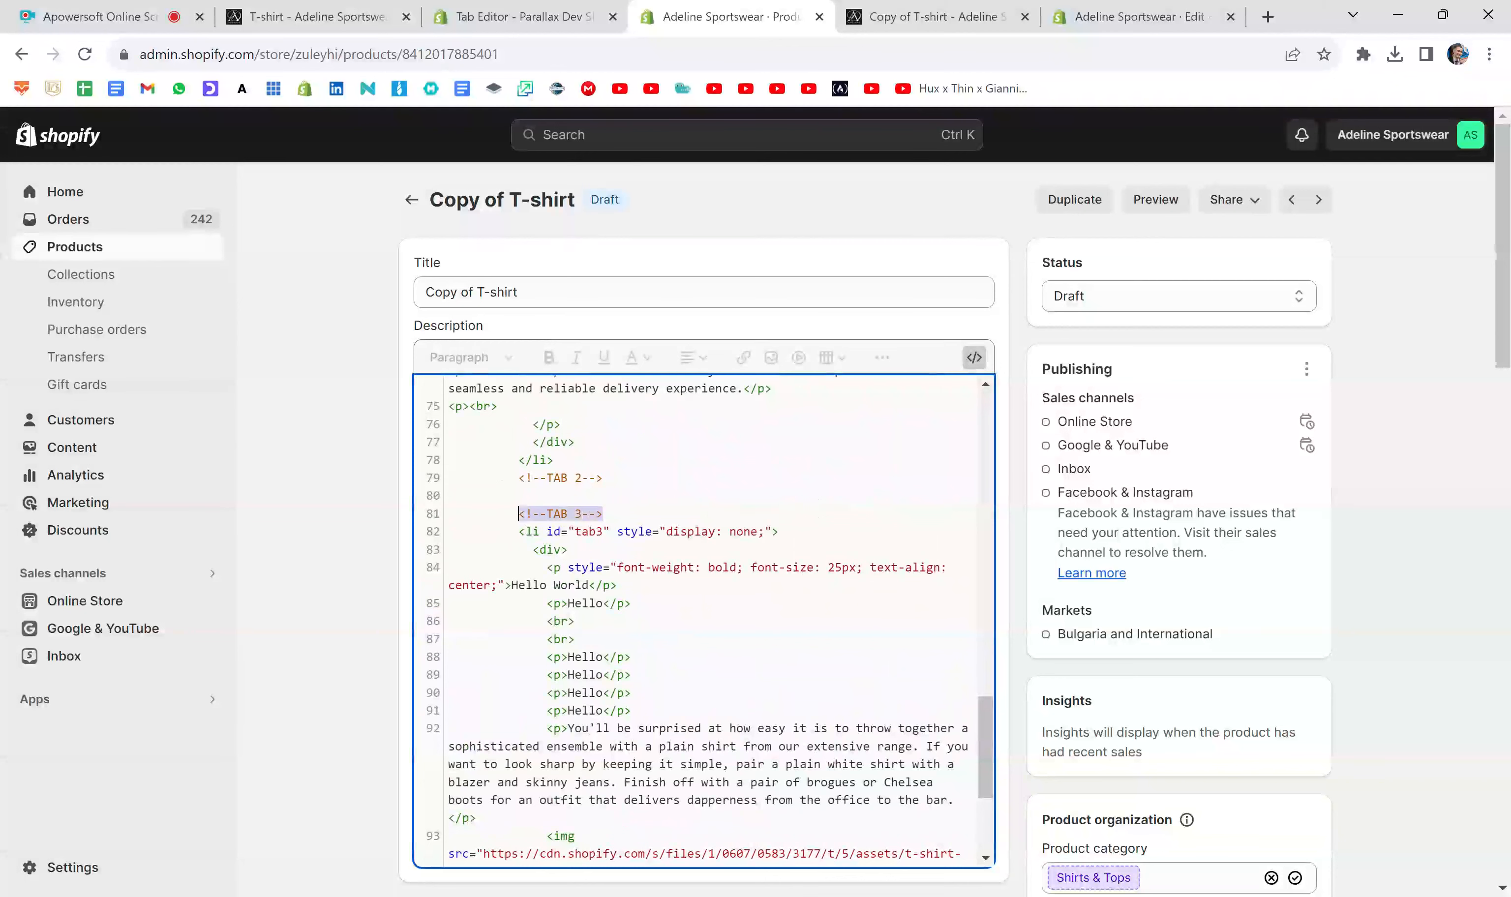
pyautogui.scroll(-4, 704, 619)
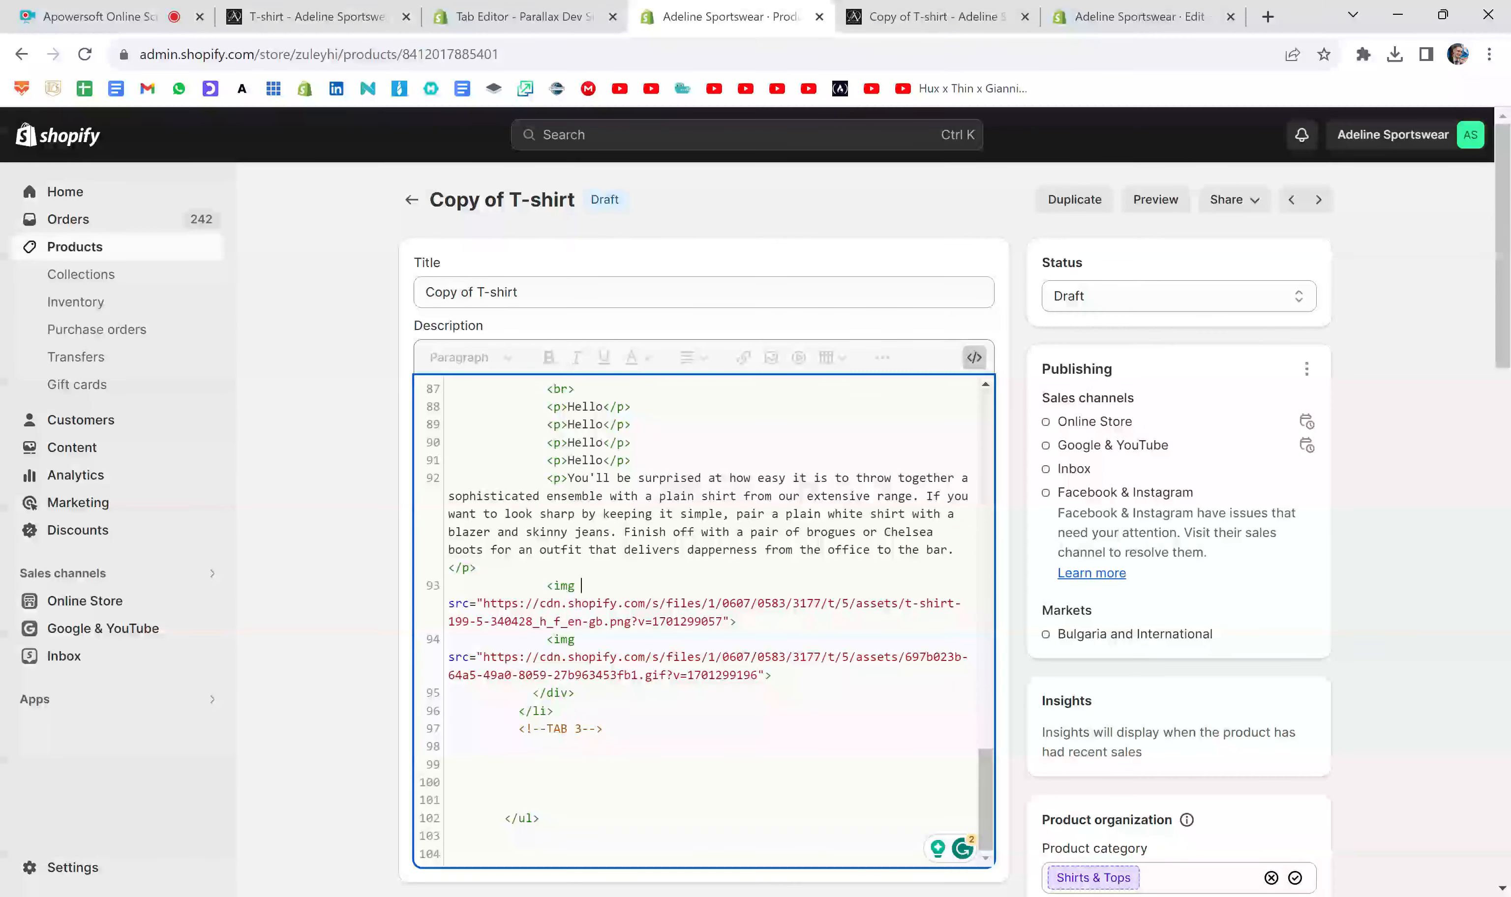
pyautogui.press('Return')
pyautogui.write('<!--TAB 3-->')
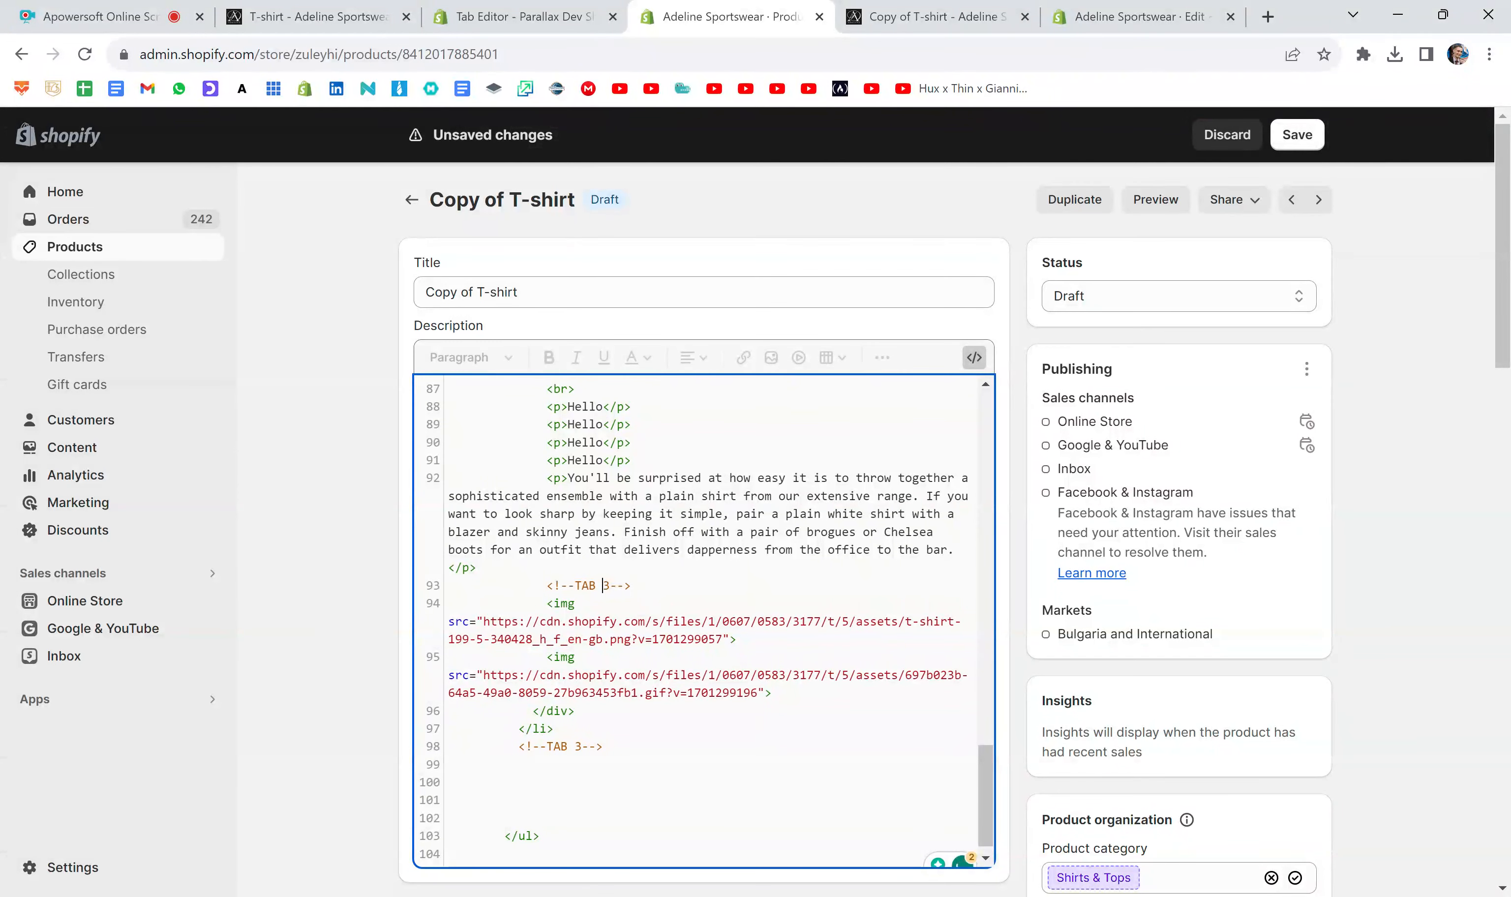
pyautogui.press('BackSpace')
pyautogui.press('BackSpace')
pyautogui.write('-Shirt')
# - Add a matching <!--T-Shirt--> comment on a new line below the T-shirt img tag
pyautogui.press('Return')
pyautogui.write('<!--TAB 3-->')
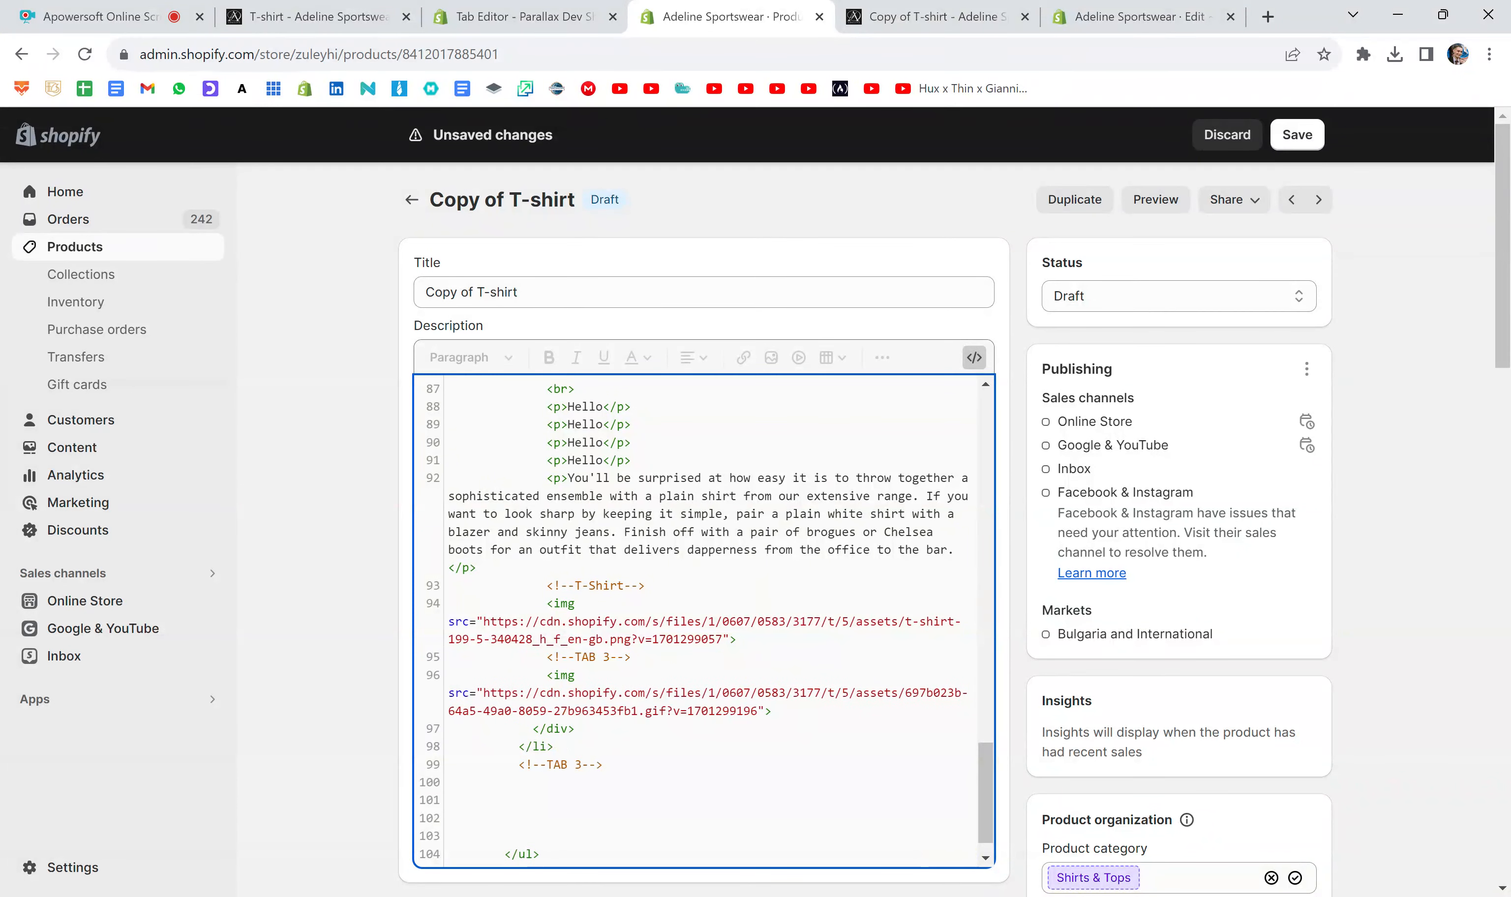
pyautogui.write('-Shirt')
pyautogui.moveTo(736, 639); pyautogui.dragTo(546, 602)
# - Add style="width: 100px;" to the T-shirt img tag and save the product
pyautogui.click(581, 604)
pyautogui.write('style=')
pyautogui.write('width: 100px;')
pyautogui.click(1297, 134)
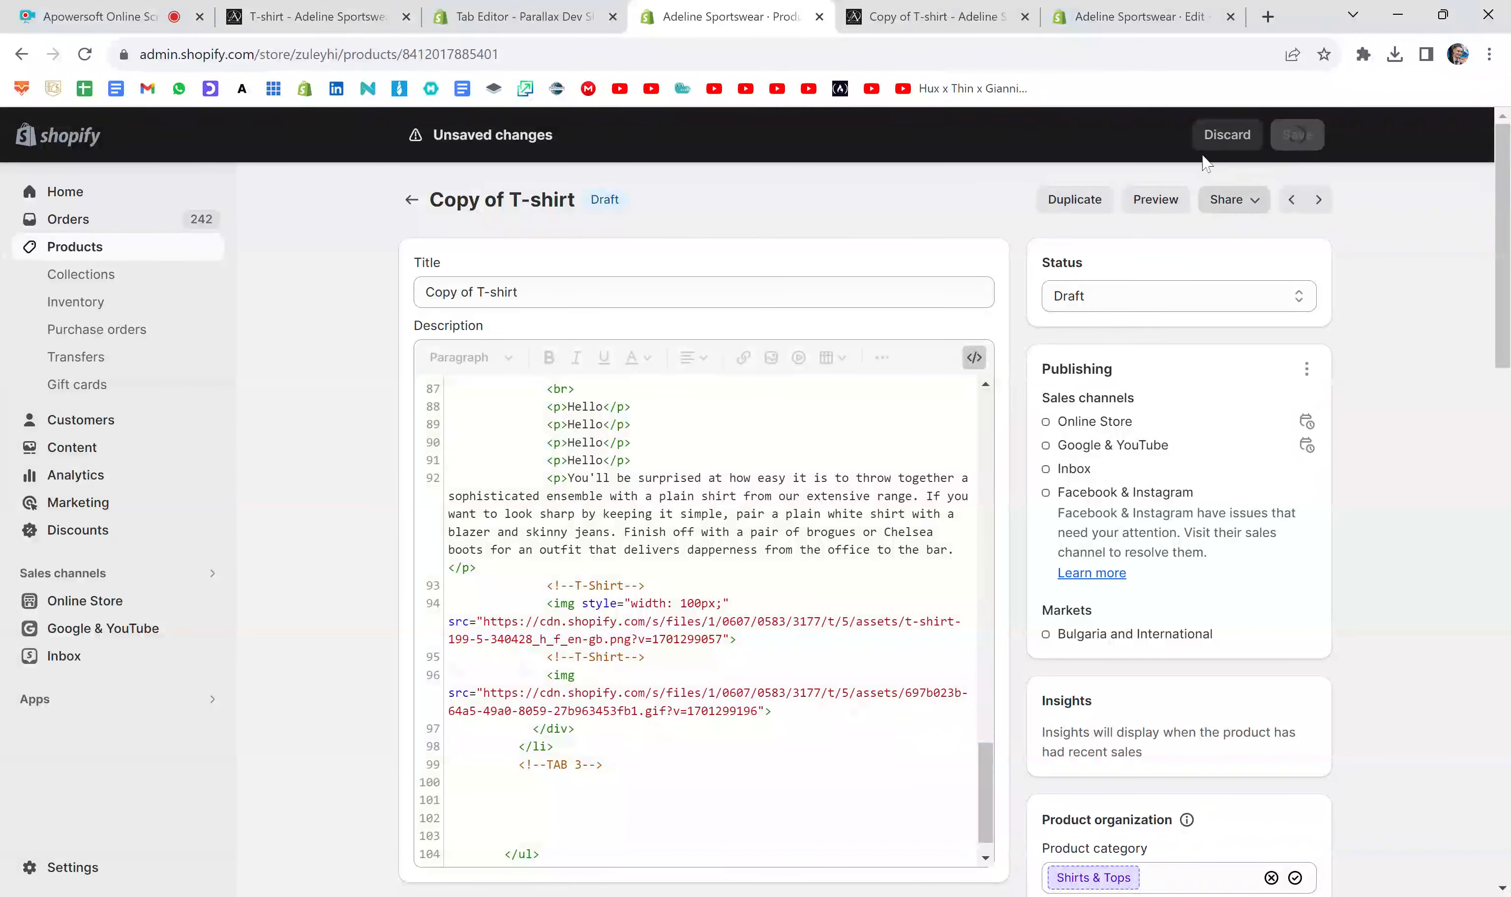
# - Replace the old preview with a fresh one, examine the T-shirt image's size in Tab 3, and close the preview
pyautogui.click(1024, 16)
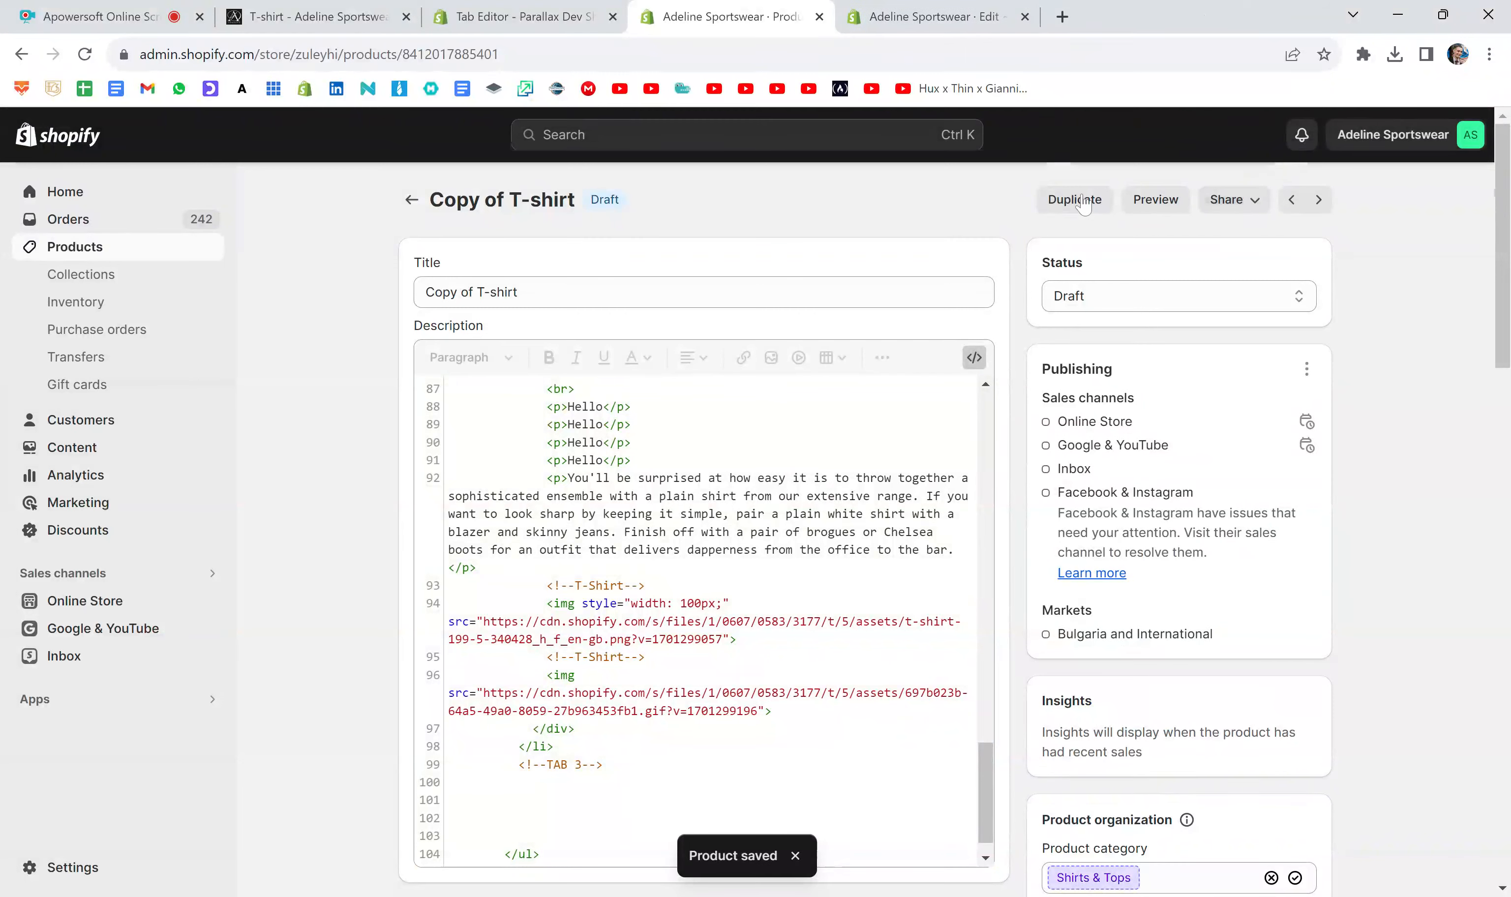
pyautogui.click(1138, 209)
pyautogui.scroll(-4, 1190, 349)
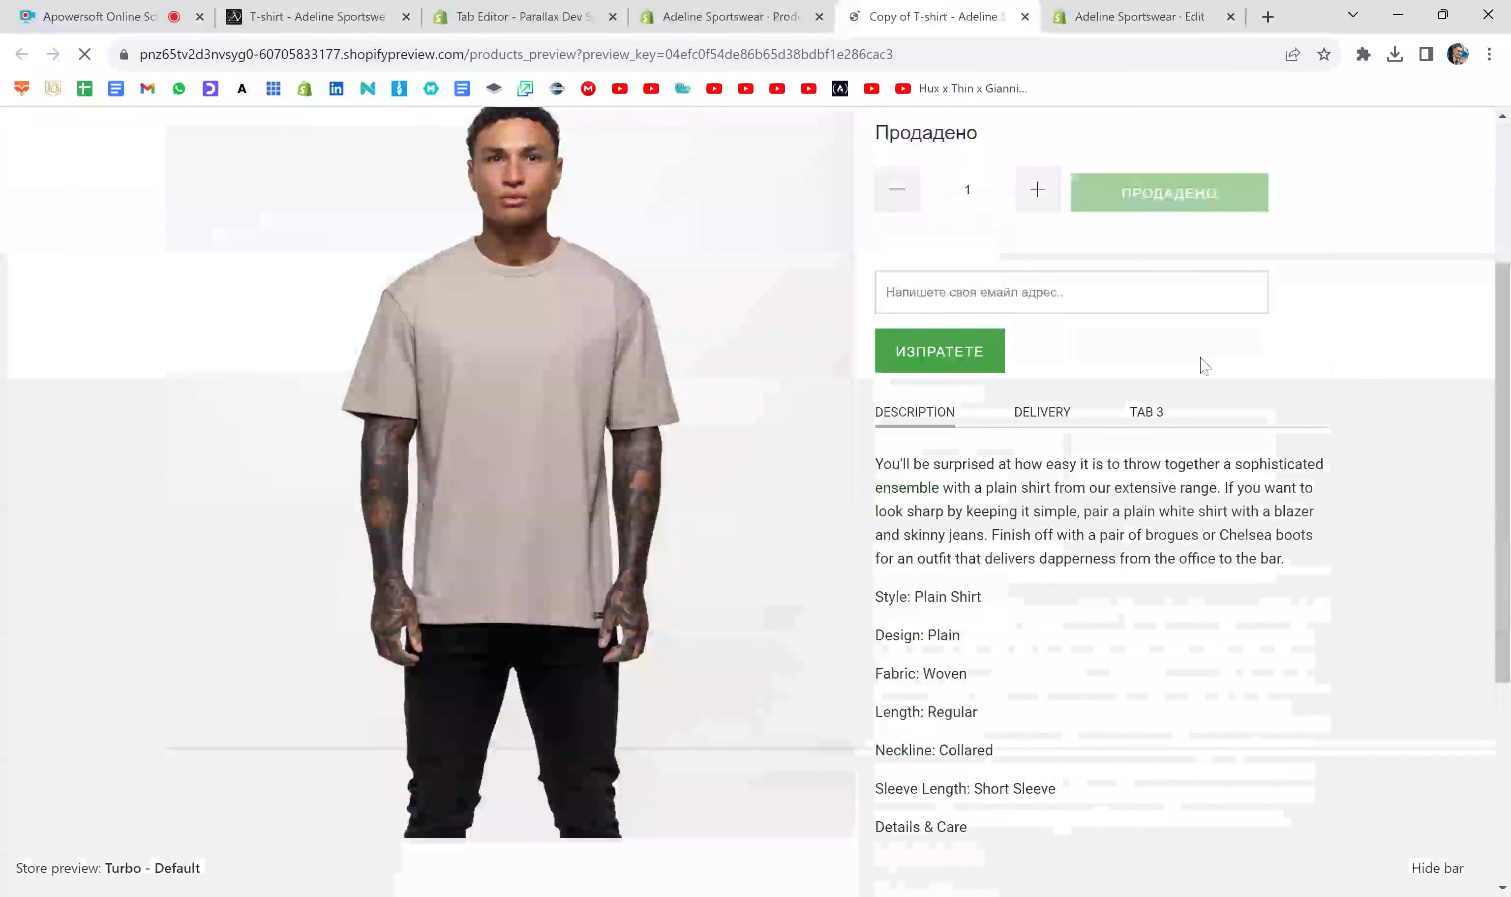
pyautogui.click(1149, 416)
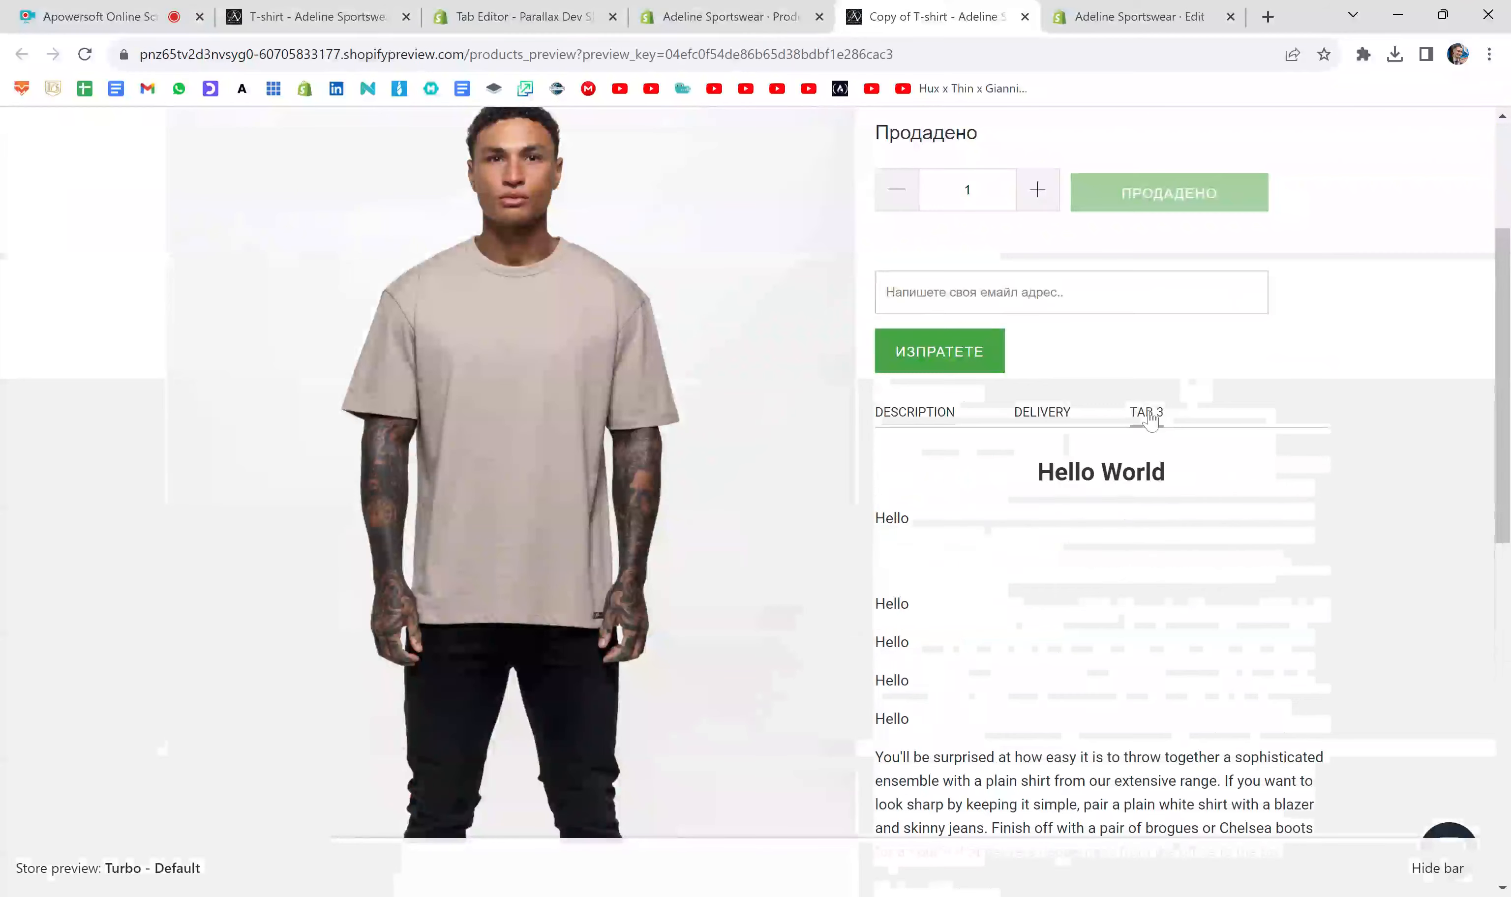
pyautogui.scroll(-6, 1350, 453)
pyautogui.scroll(3, 1355, 457)
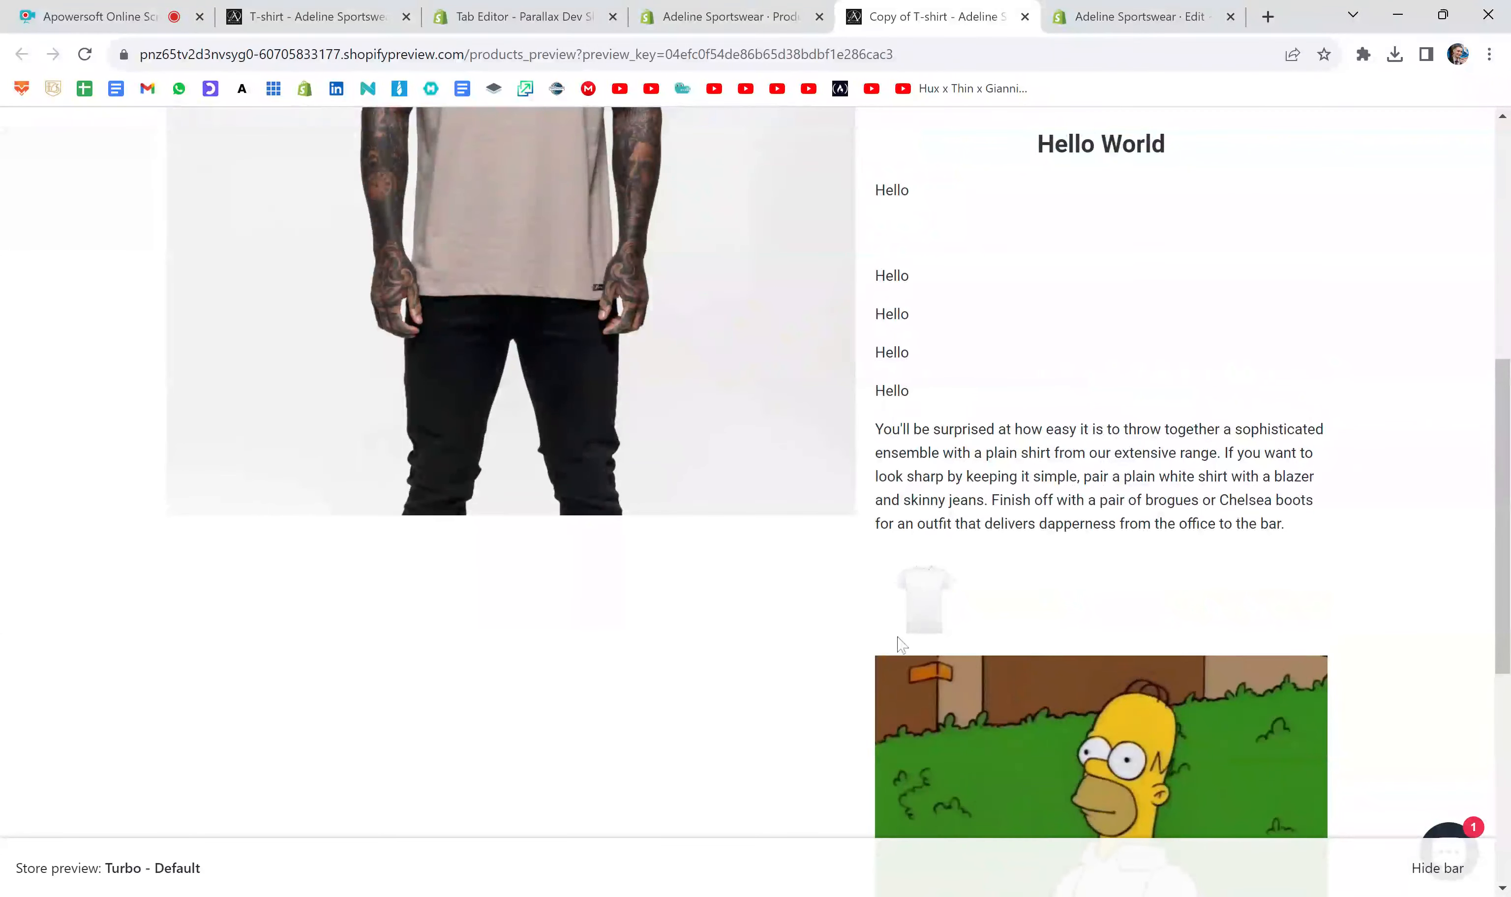
pyautogui.click(1025, 17)
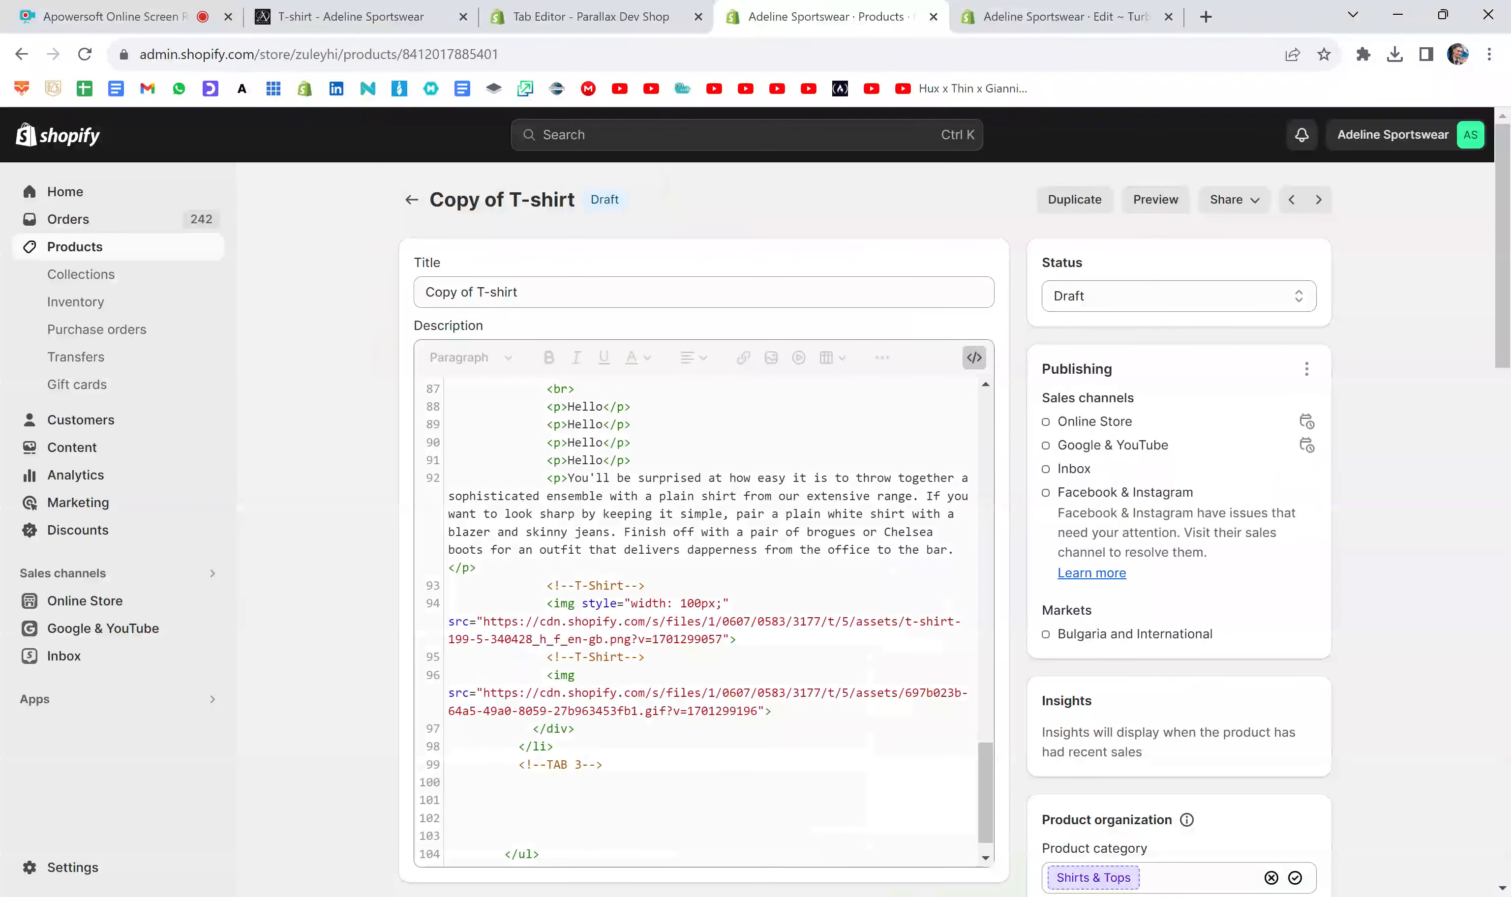
# - Set the T-shirt image's width to 300px in its img style and save the product
pyautogui.click(700, 603)
pyautogui.press('BackSpace')
pyautogui.press('BackSpace')
pyautogui.press('BackSpace')
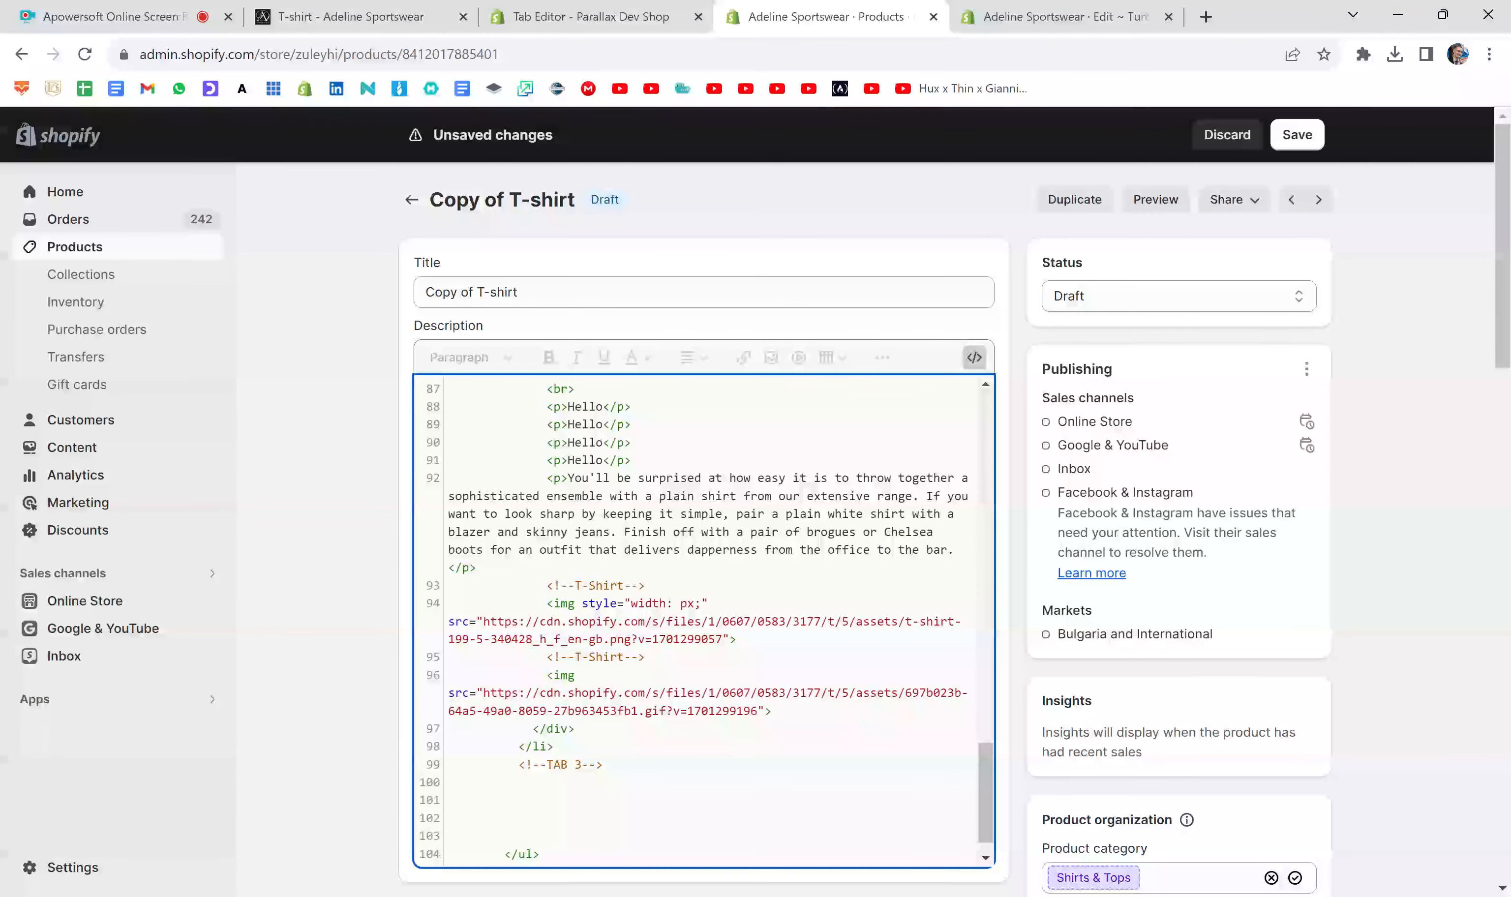
pyautogui.write('300')
pyautogui.click(1302, 153)
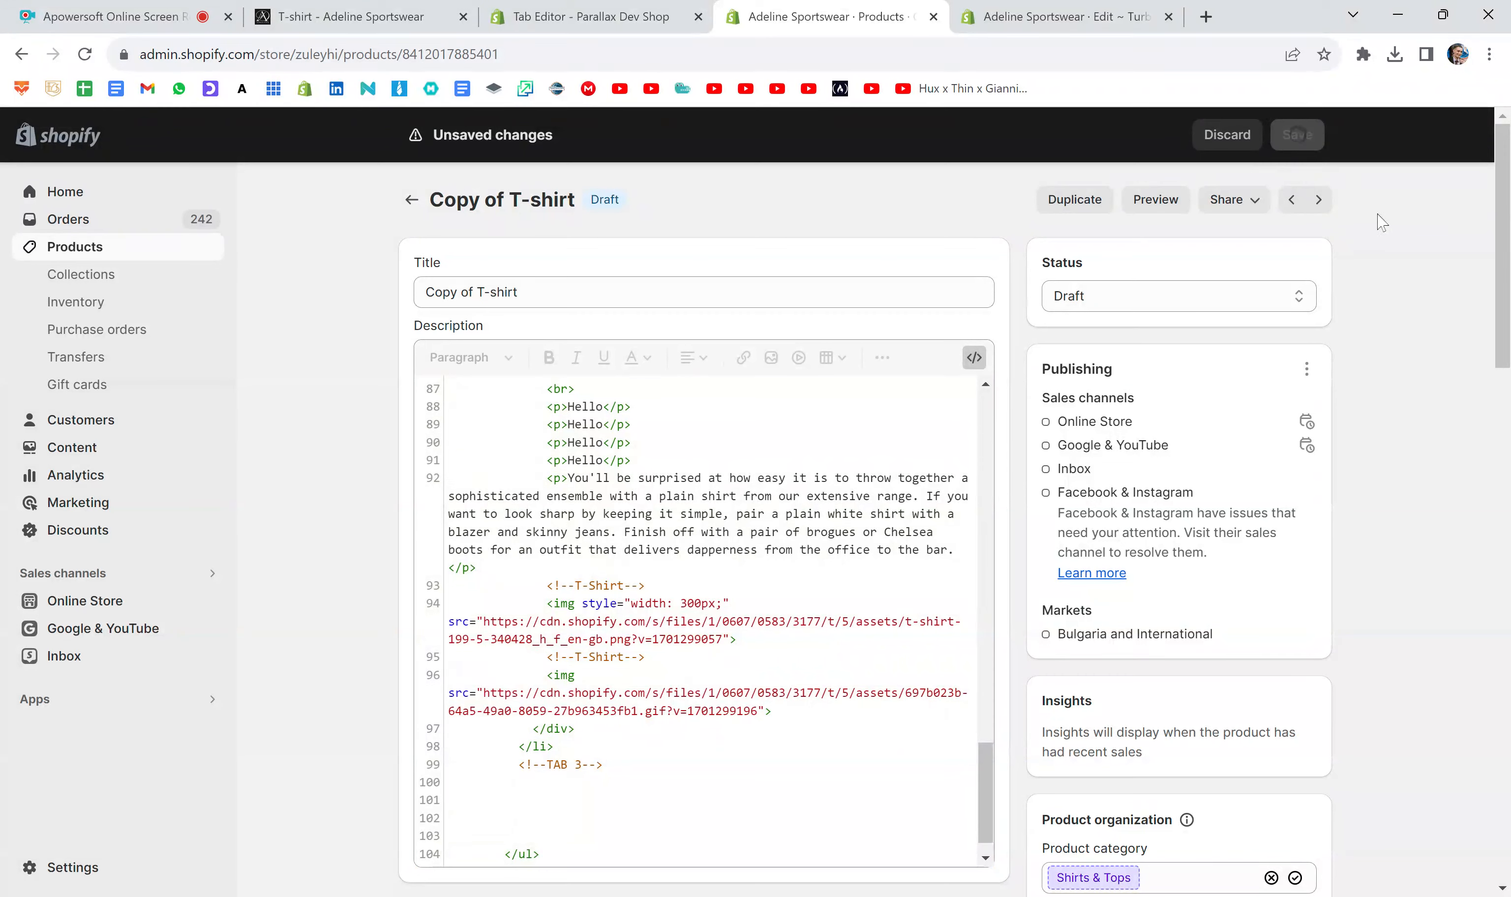
# - Preview the product again and examine the resized T-shirt image and the GIF in Tab 3
pyautogui.click(1155, 199)
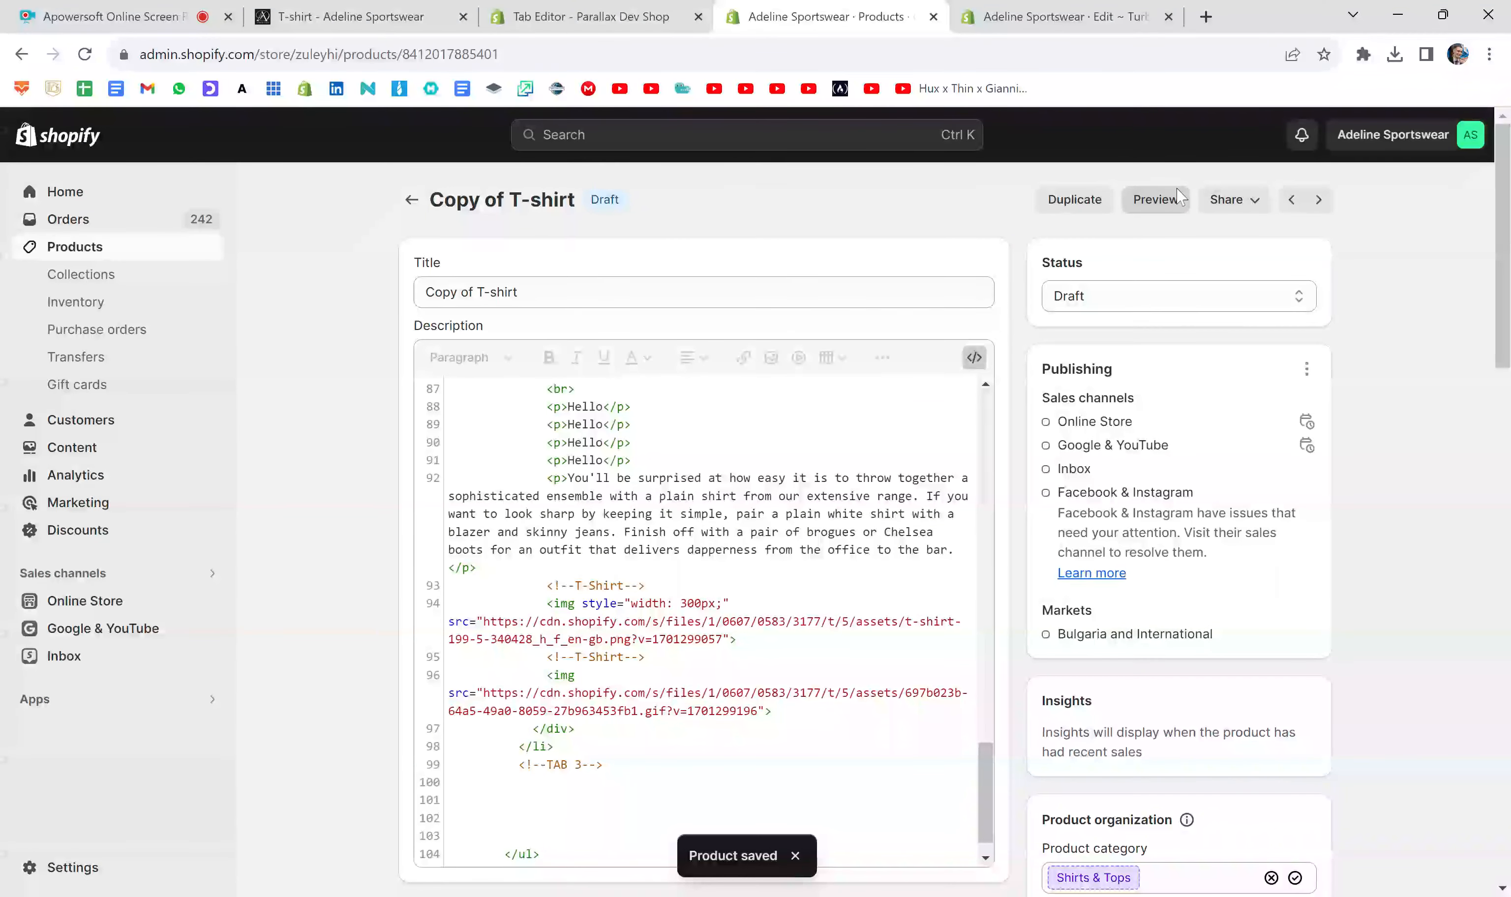
pyautogui.scroll(-5, 1149, 416)
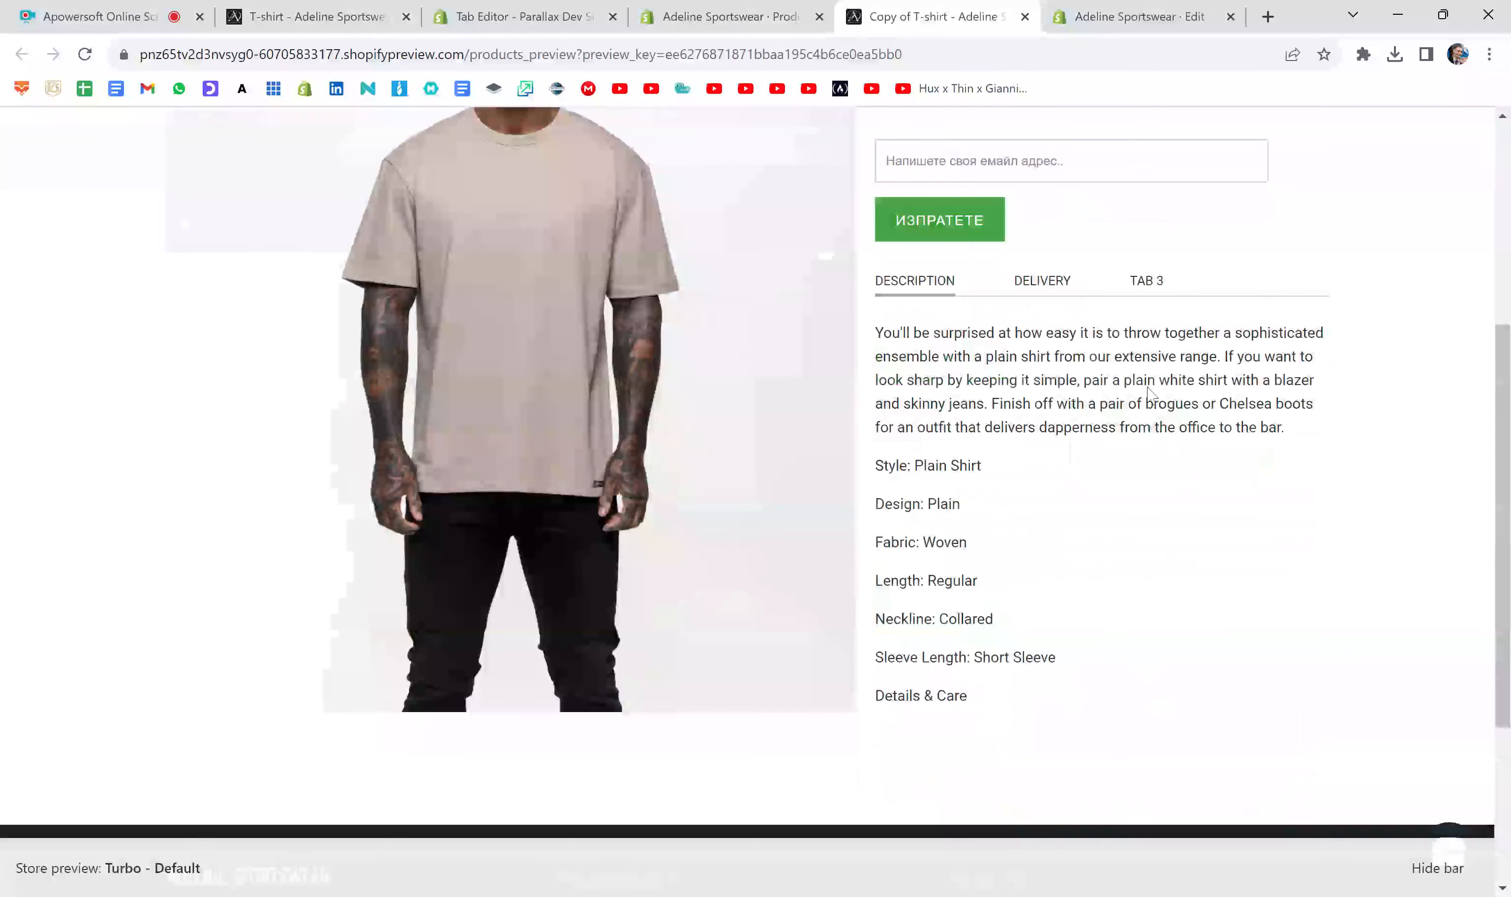
pyautogui.click(1145, 281)
pyautogui.scroll(-2, 1163, 469)
pyautogui.scroll(-3, 1165, 469)
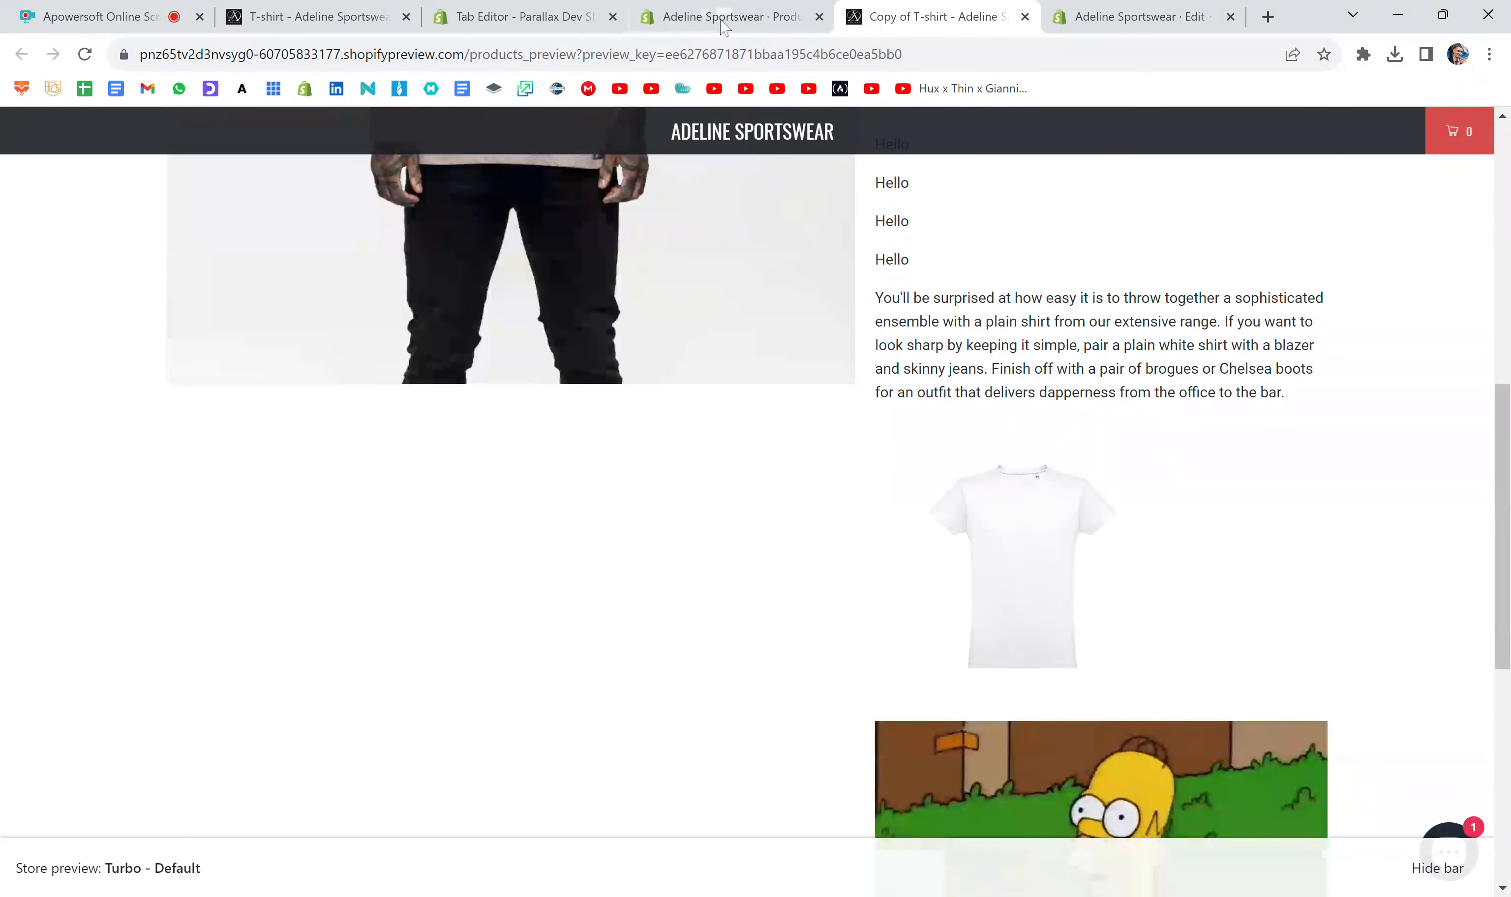
# - In the product's description code, add a GIF comment on a new line above the GIF's img tag in Tab 3
pyautogui.hotkey('ctrl', 'shift', 'Tab')
pyautogui.click(722, 603)
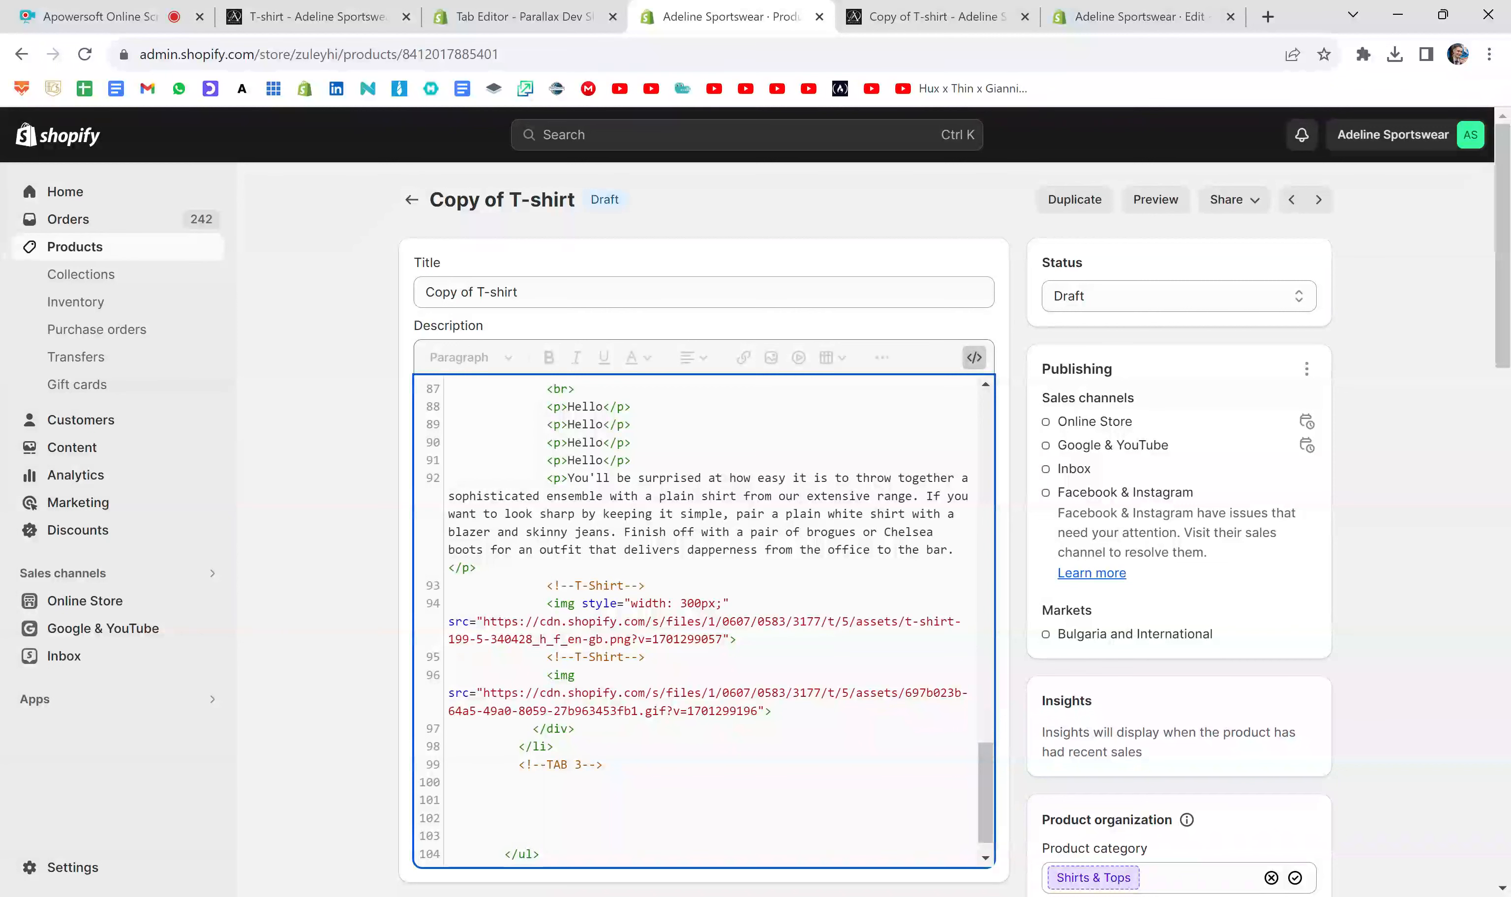
pyautogui.moveTo(645, 657); pyautogui.dragTo(554, 657)
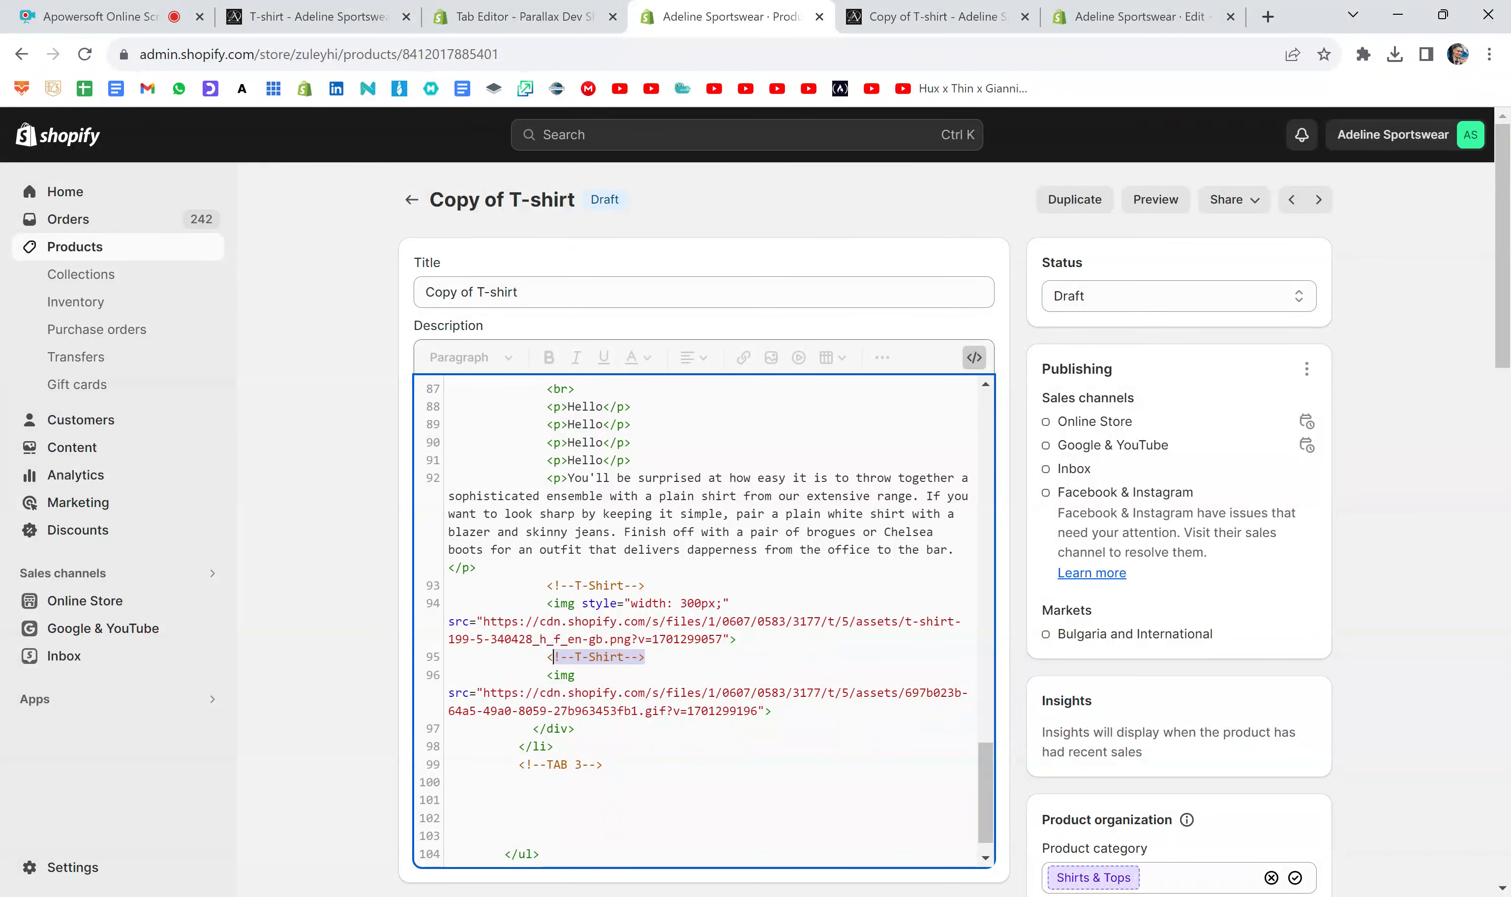
pyautogui.click(646, 657)
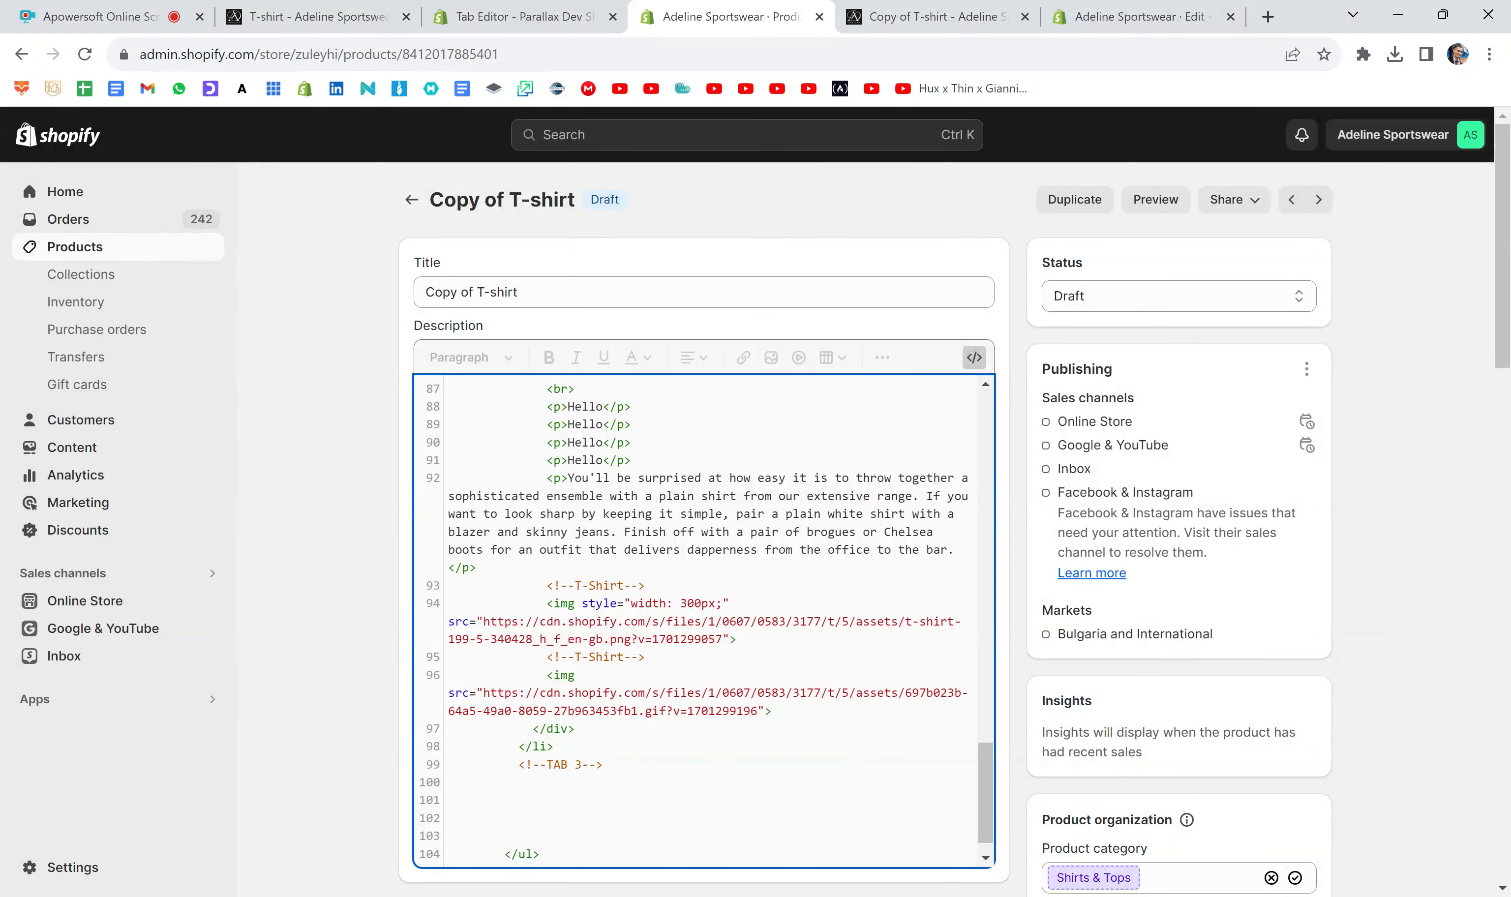
pyautogui.press('Return')
pyautogui.write('<!--T-Shirt-->')
pyautogui.press('BackSpace')
pyautogui.press('BackSpace')
pyautogui.press('BackSpace')
pyautogui.press('BackSpace')
pyautogui.press('BackSpace')
pyautogui.press('BackSpace')
pyautogui.write('GIF')
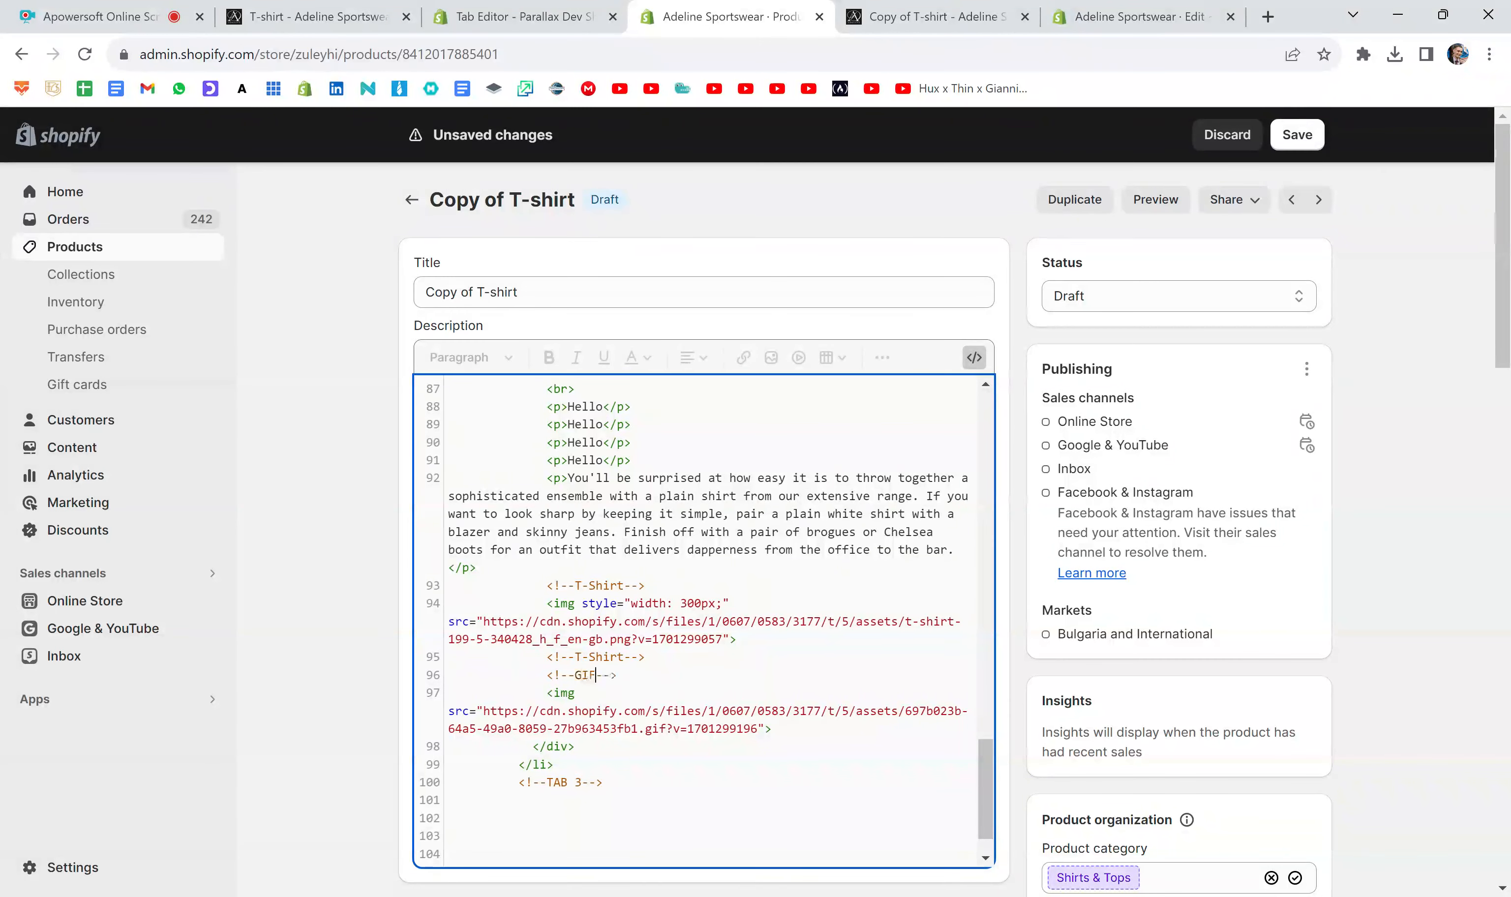
# - Add a closing GIF comment on a new line below the GIF's img tag
pyautogui.click(771, 728)
pyautogui.press('Return')
pyautogui.write('<!--T-Shirt-->')
pyautogui.press('BackSpace')
pyautogui.press('BackSpace')
pyautogui.press('BackSpace')
pyautogui.press('BackSpace')
pyautogui.write('GIF')
pyautogui.scroll(1, 703, 620)
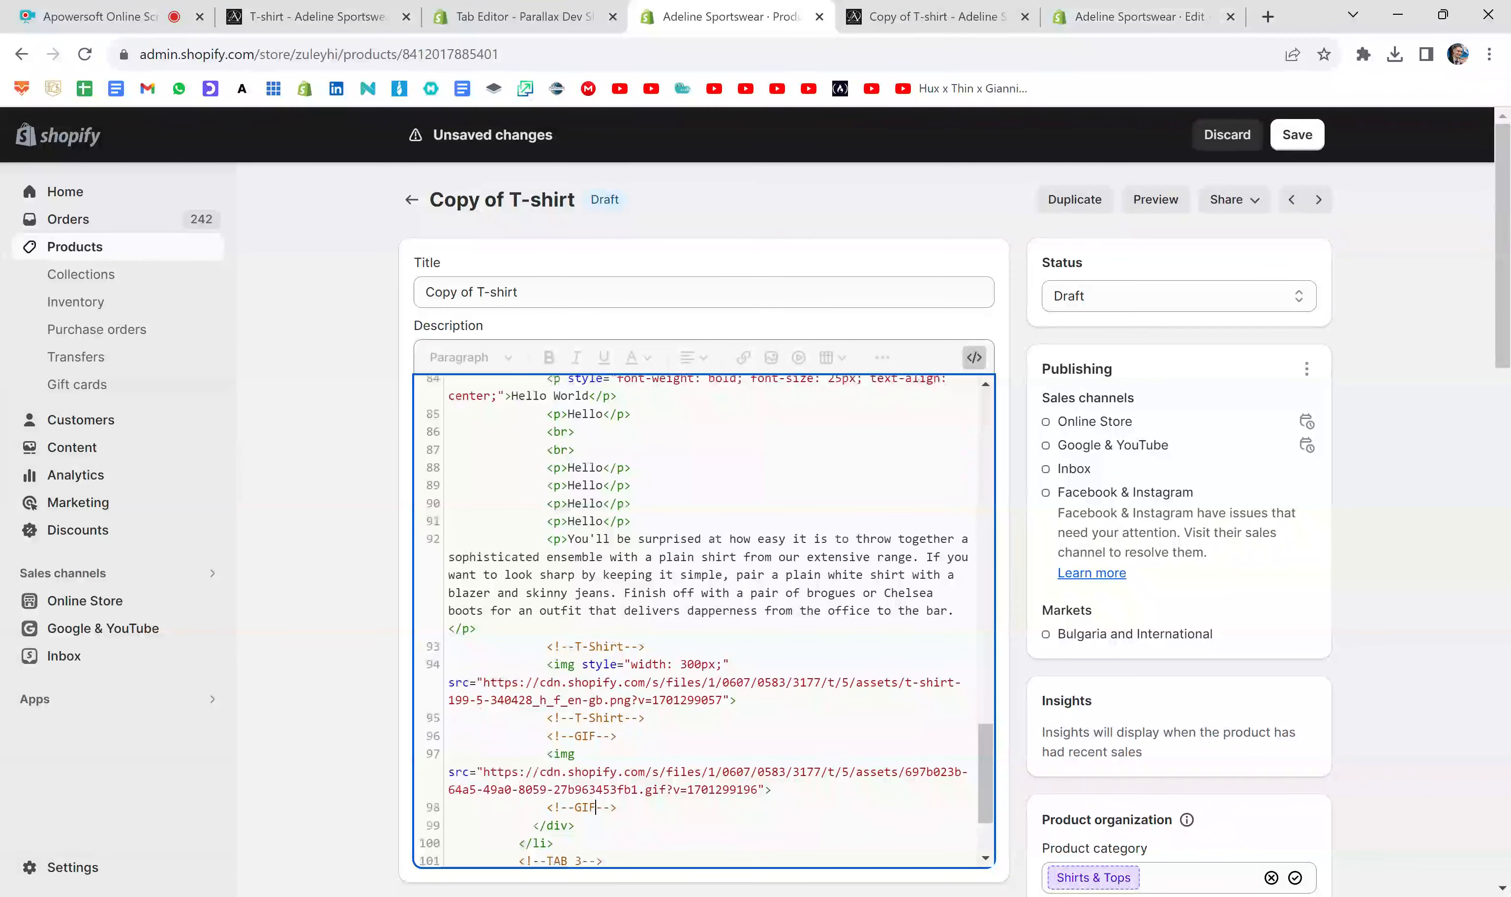
pyautogui.scroll(-1, 703, 620)
pyautogui.click(1134, 17)
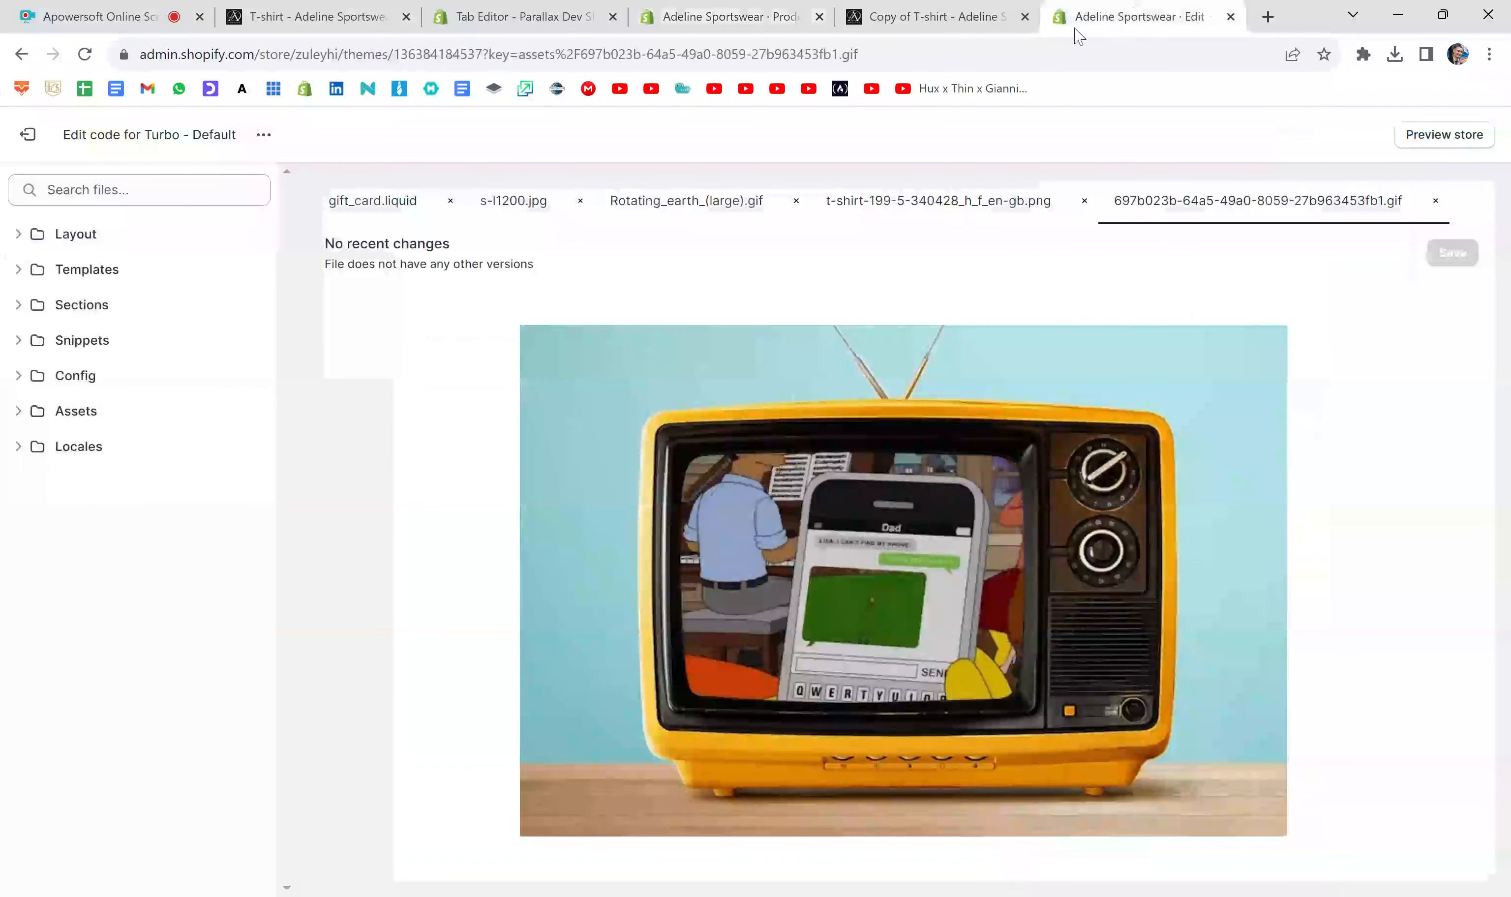
pyautogui.click(958, 23)
pyautogui.scroll(-5, 910, 489)
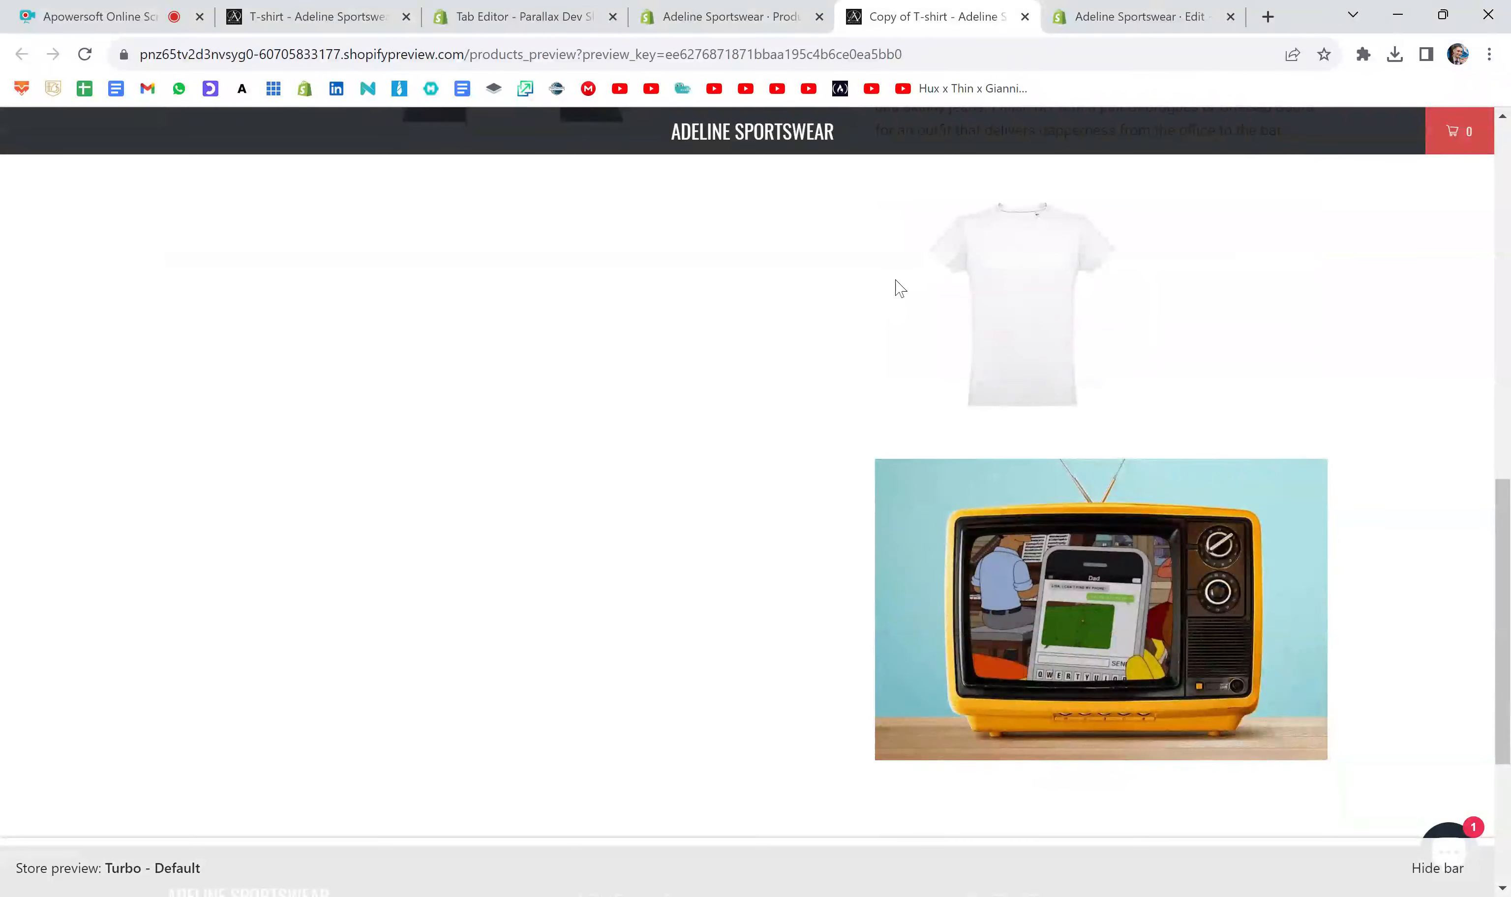
pyautogui.scroll(4, 892, 369)
# - Open YouTube in a new browser tab and open the video "James Hype live @ Elrow Italy, 2023"
pyautogui.click(1267, 17)
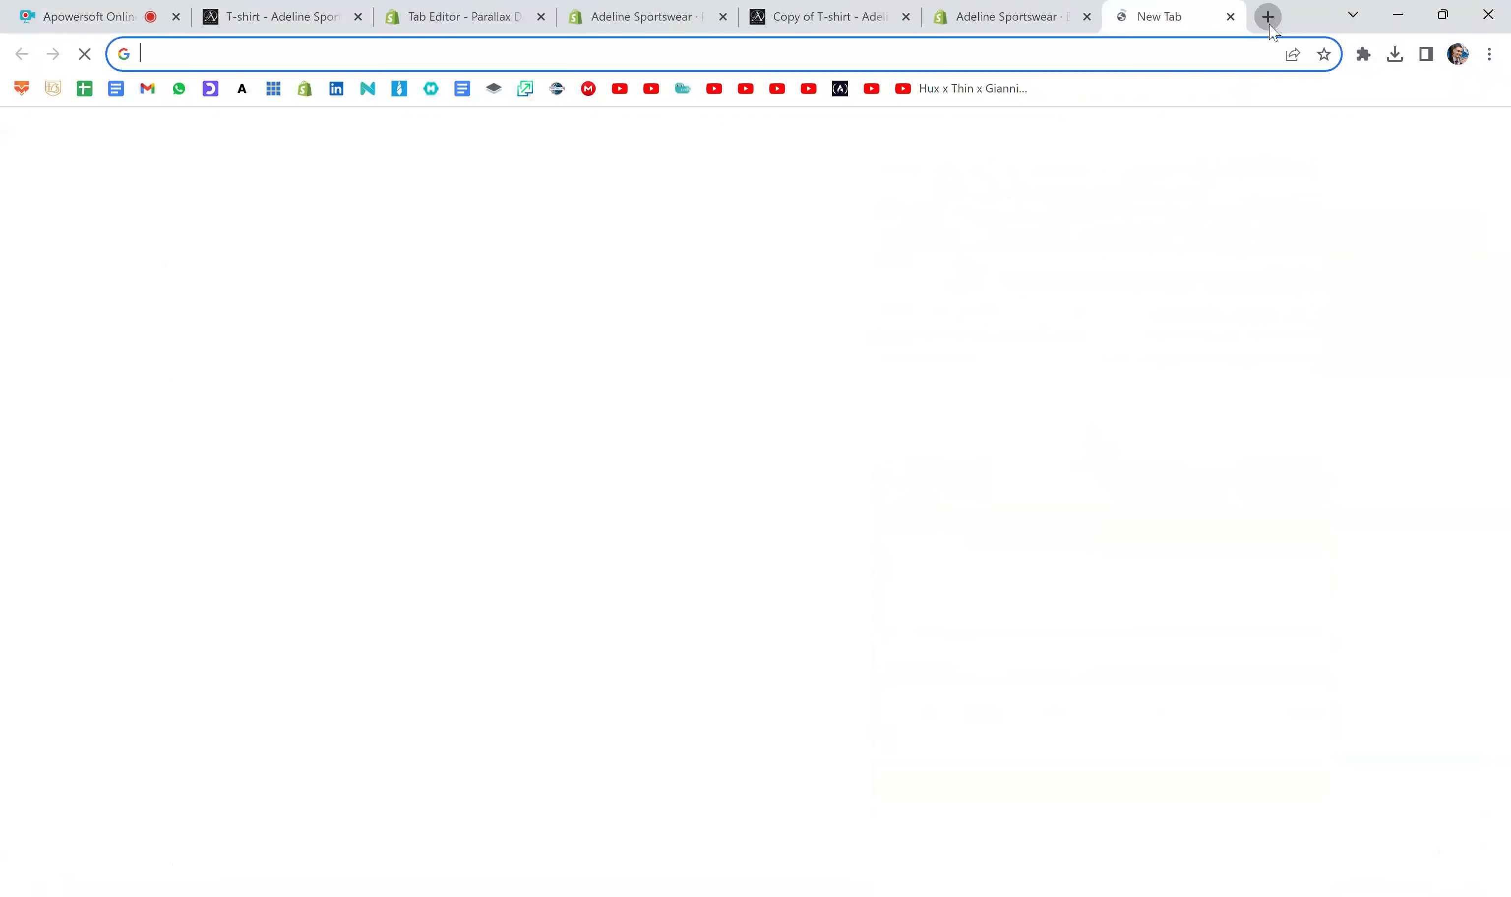
pyautogui.write('youtube.com')
pyautogui.press('Return')
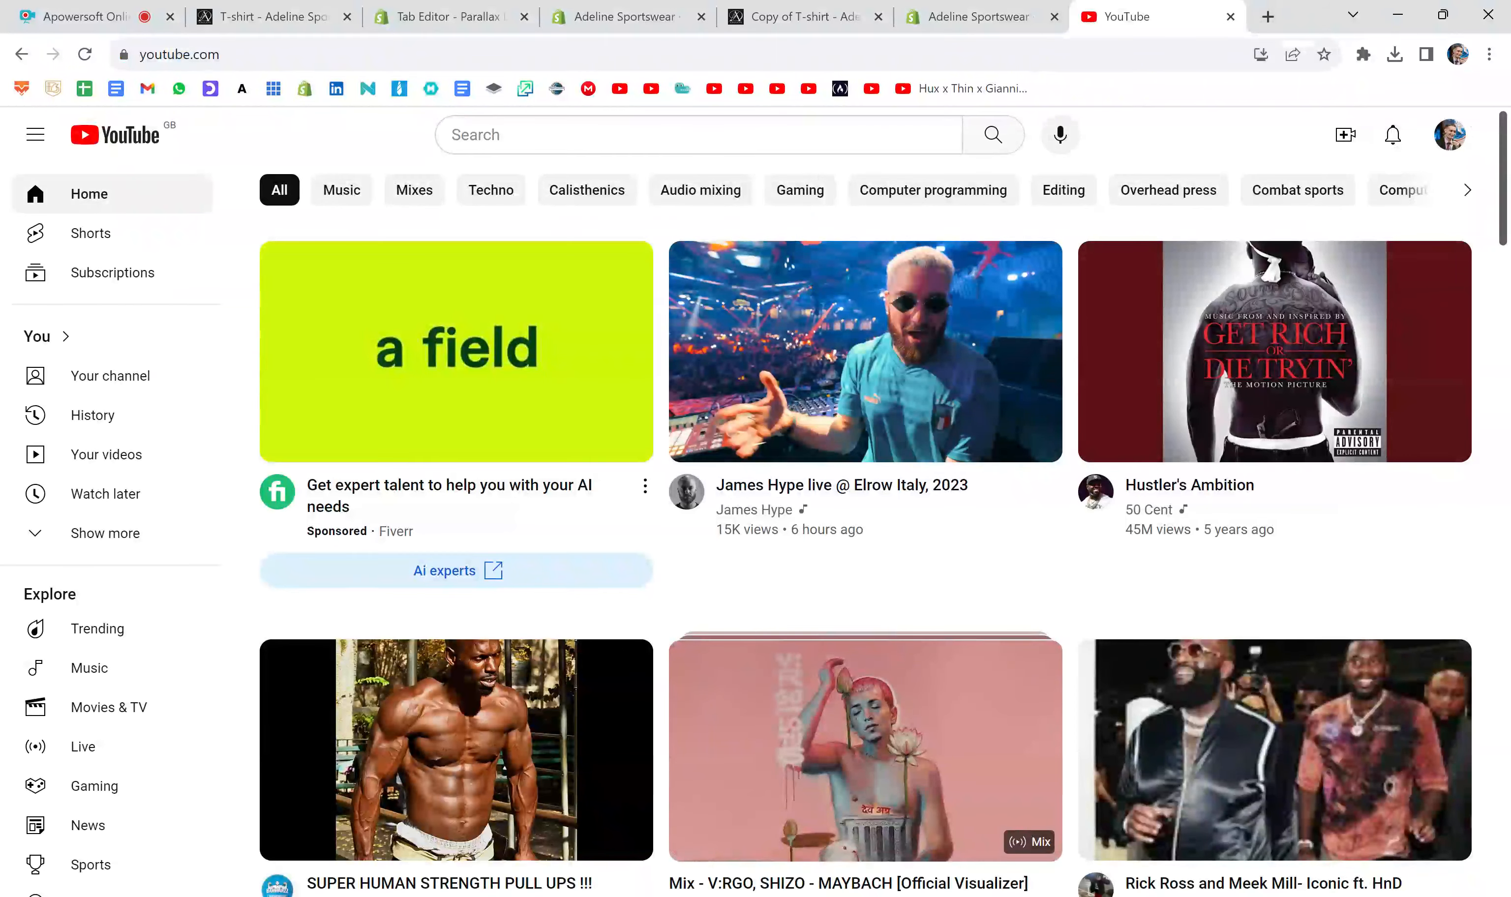
pyautogui.click(838, 356)
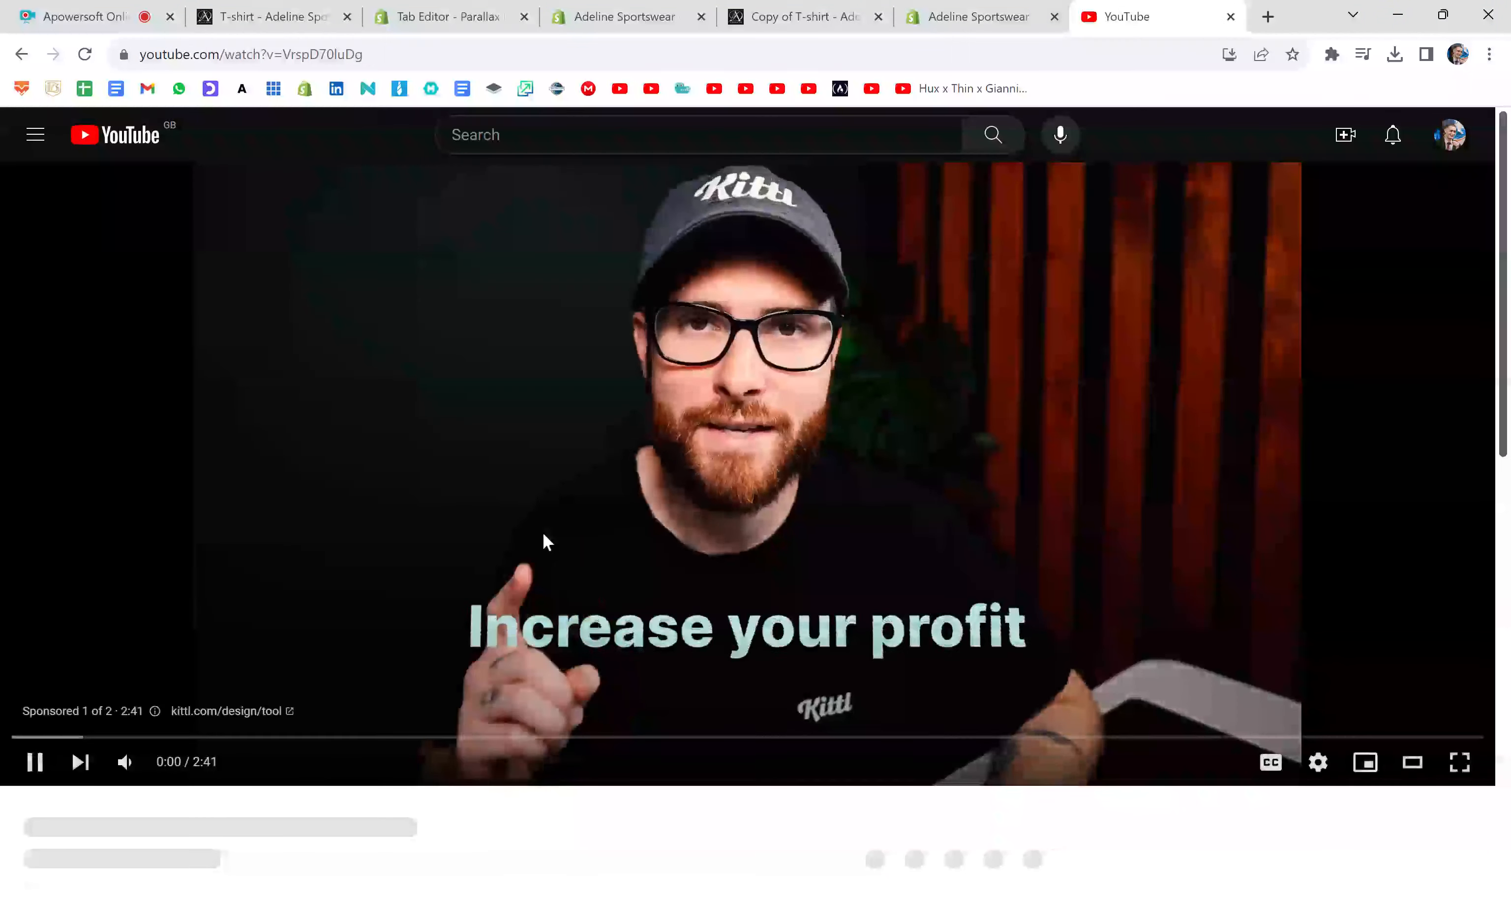
pyautogui.scroll(-5, 767, 368)
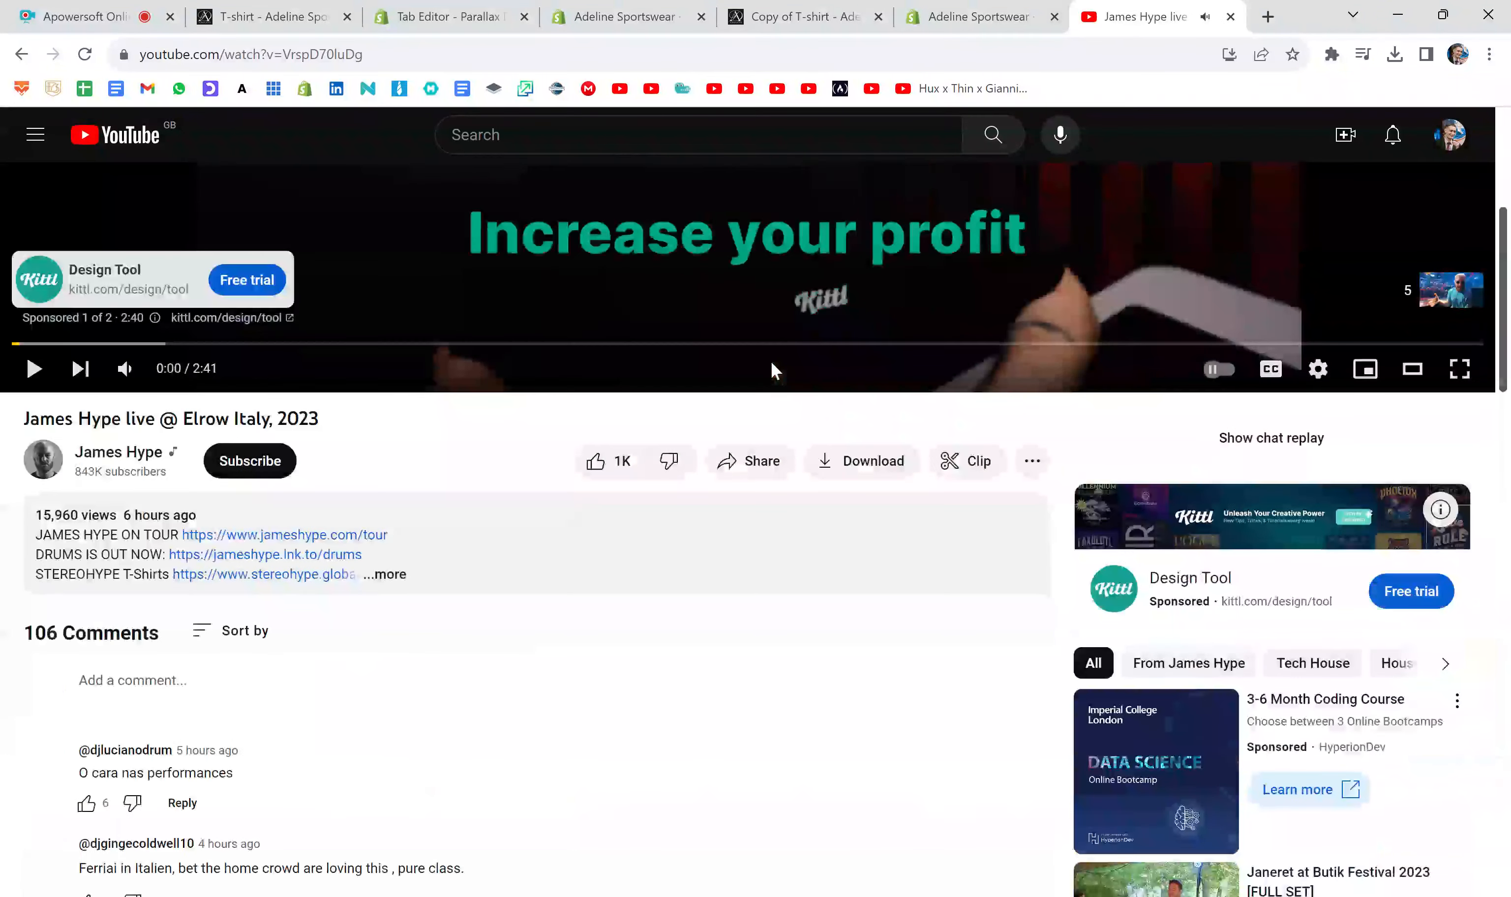
pyautogui.scroll(-2, 917, 359)
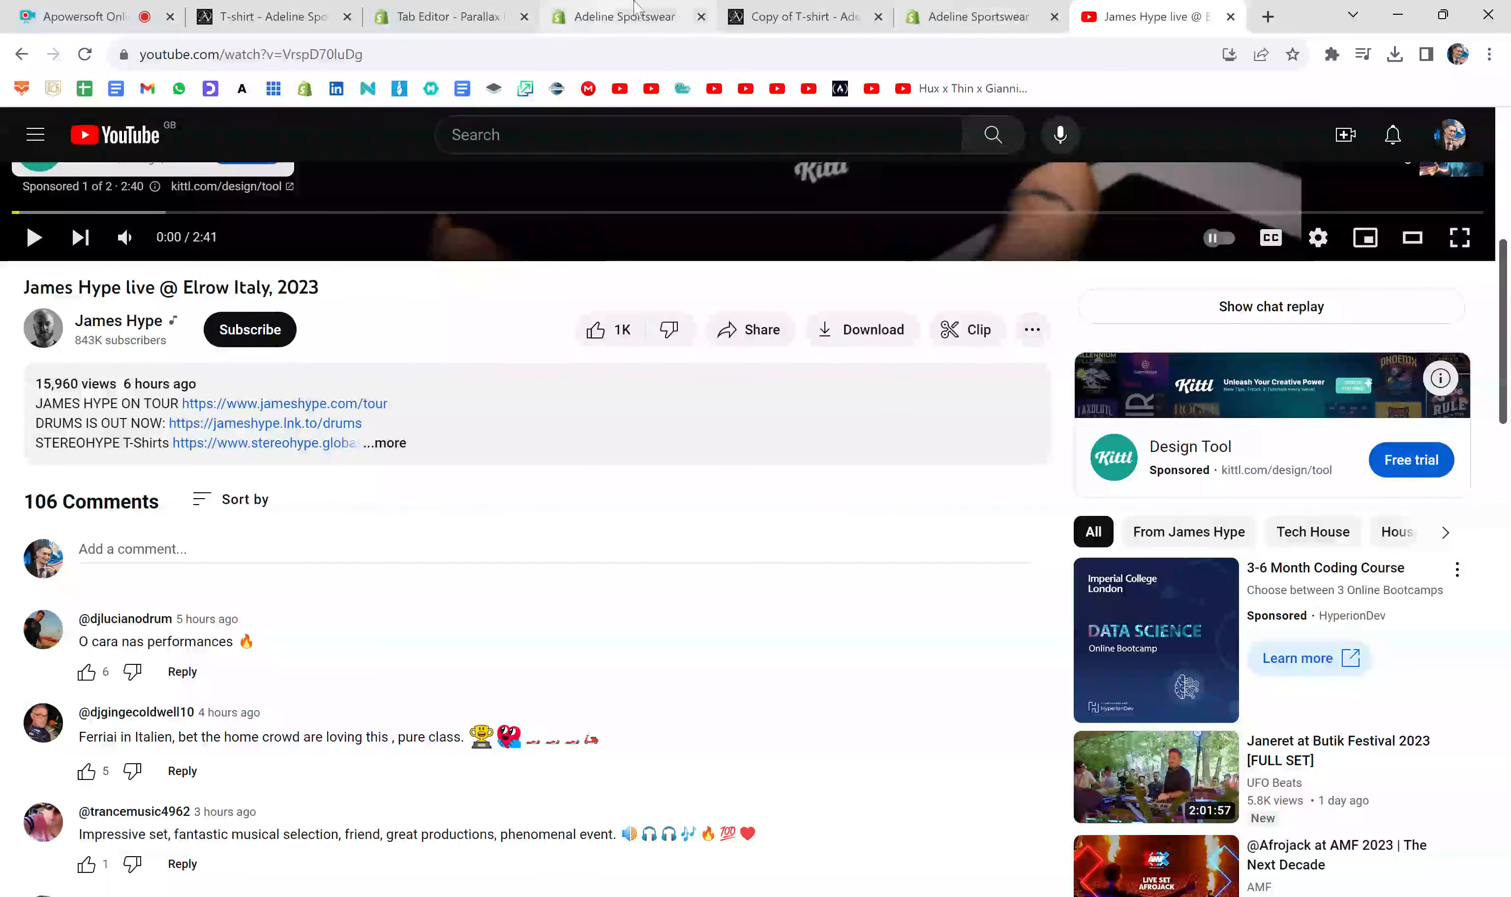
# - Return to the product preview and examine the T-shirt image and the area around the GIF in Tab 3
pyautogui.click(797, 17)
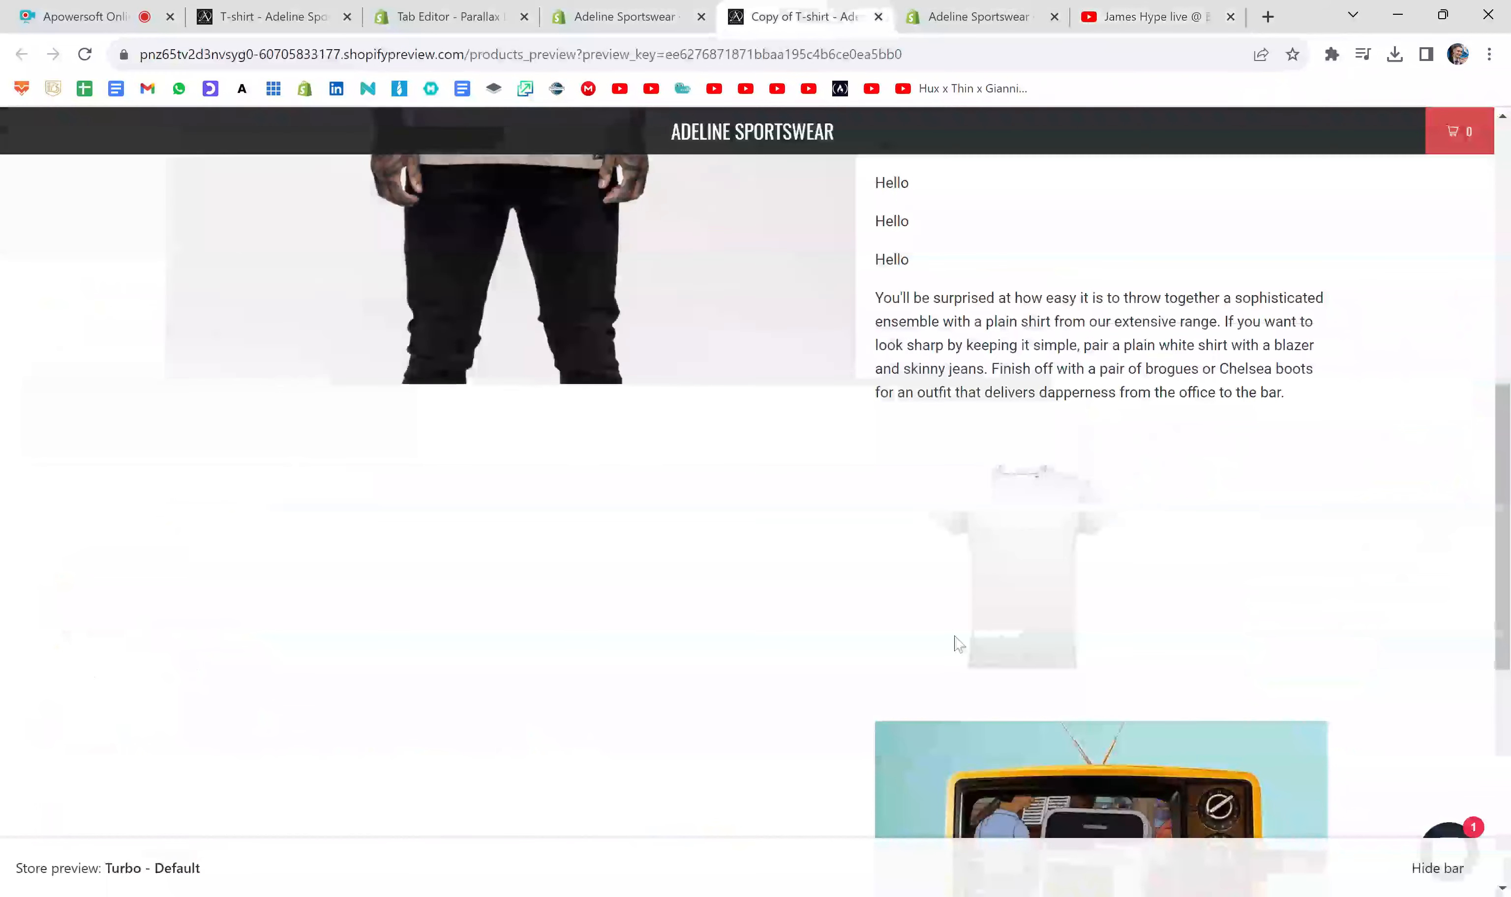
pyautogui.scroll(-5, 959, 643)
pyautogui.scroll(-2, 954, 635)
pyautogui.scroll(4, 1094, 613)
pyautogui.scroll(-4, 1079, 576)
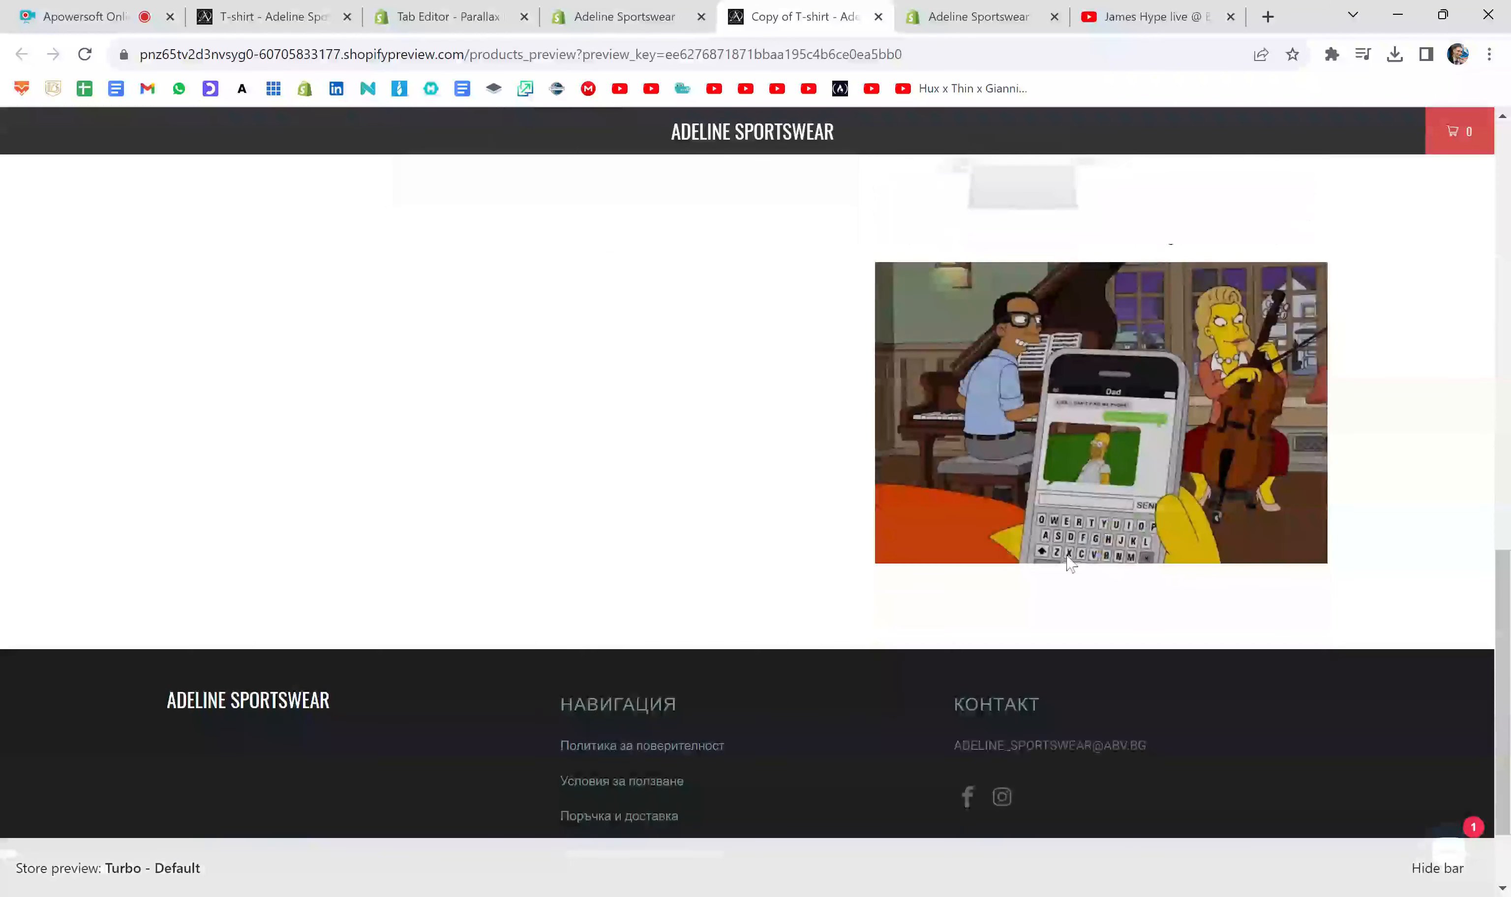
pyautogui.scroll(3, 1038, 520)
pyautogui.scroll(5, 1037, 520)
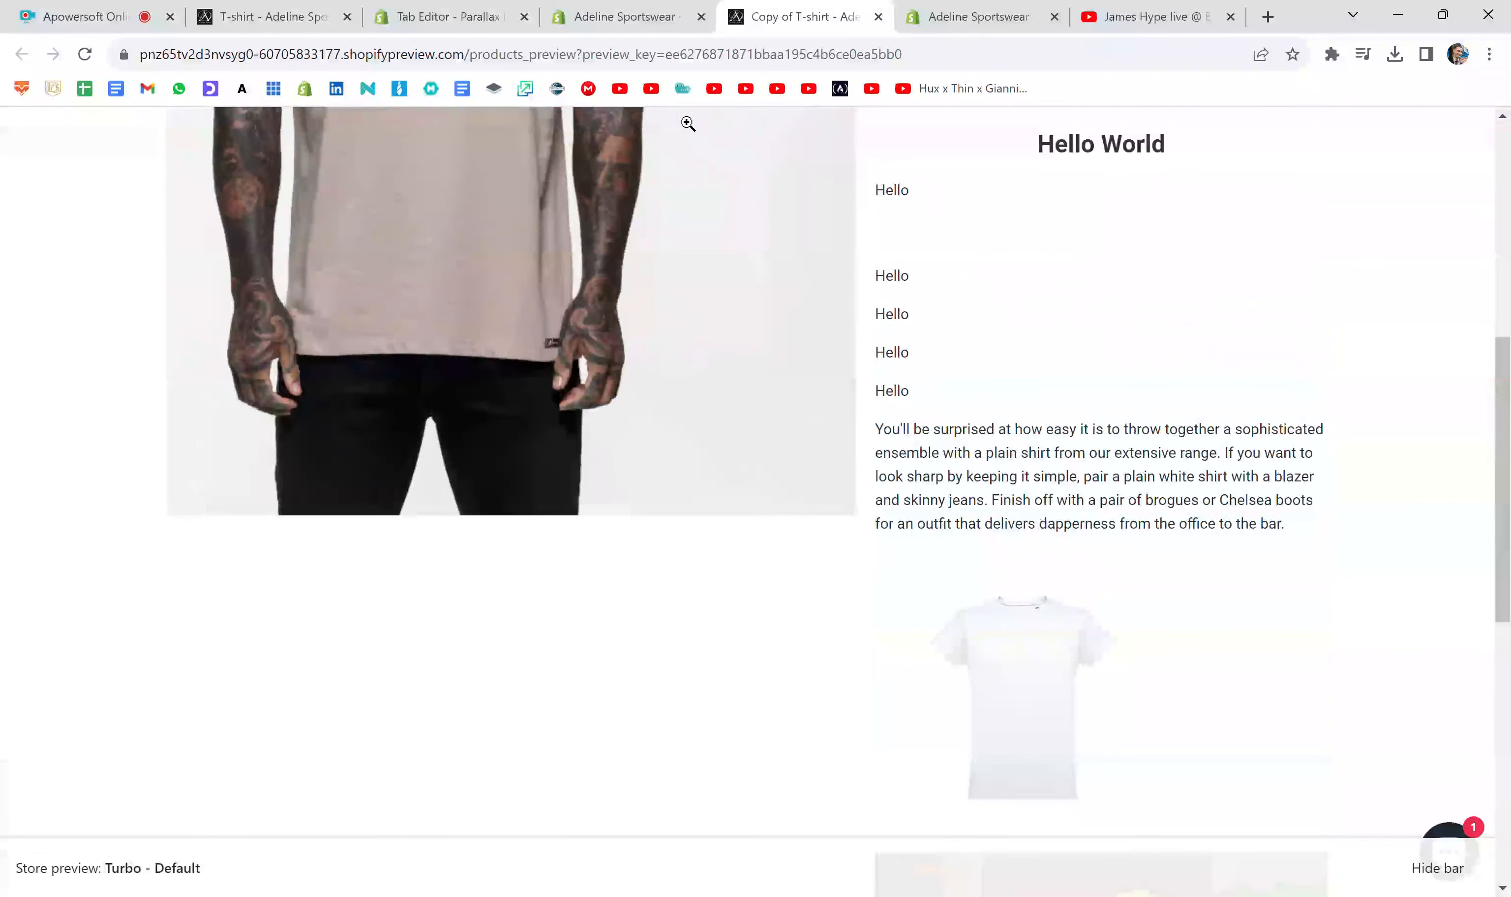
# - Back in the product's description code, add a Video comment on a new line below the closing GIF comment
pyautogui.click(631, 8)
pyautogui.scroll(-1, 756, 521)
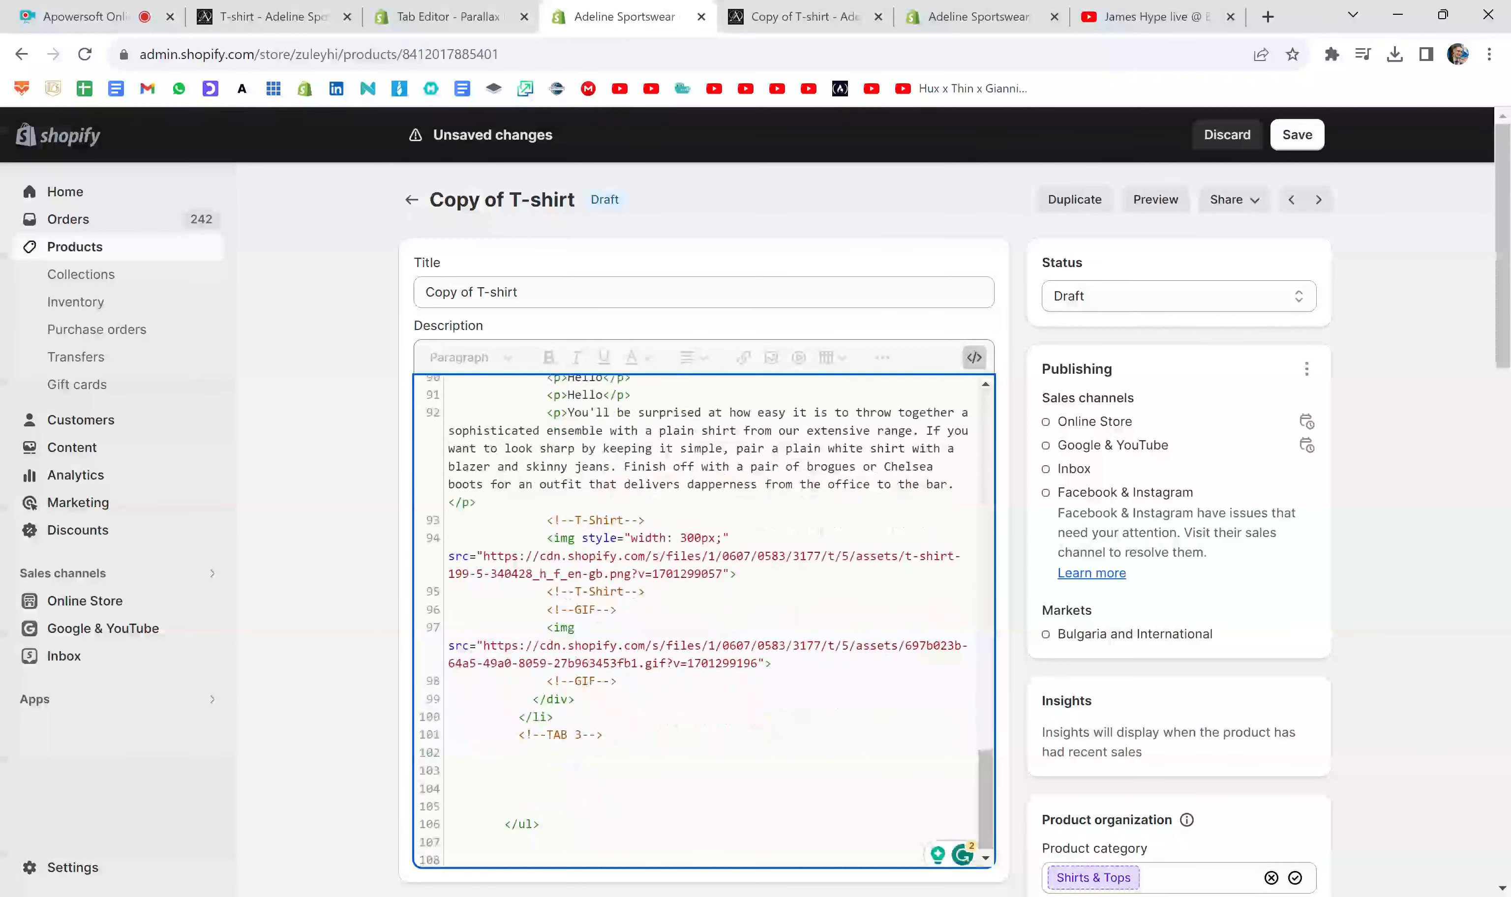
pyautogui.click(595, 681)
pyautogui.moveTo(617, 681); pyautogui.dragTo(525, 609)
pyautogui.click(616, 680)
pyautogui.press('Return')
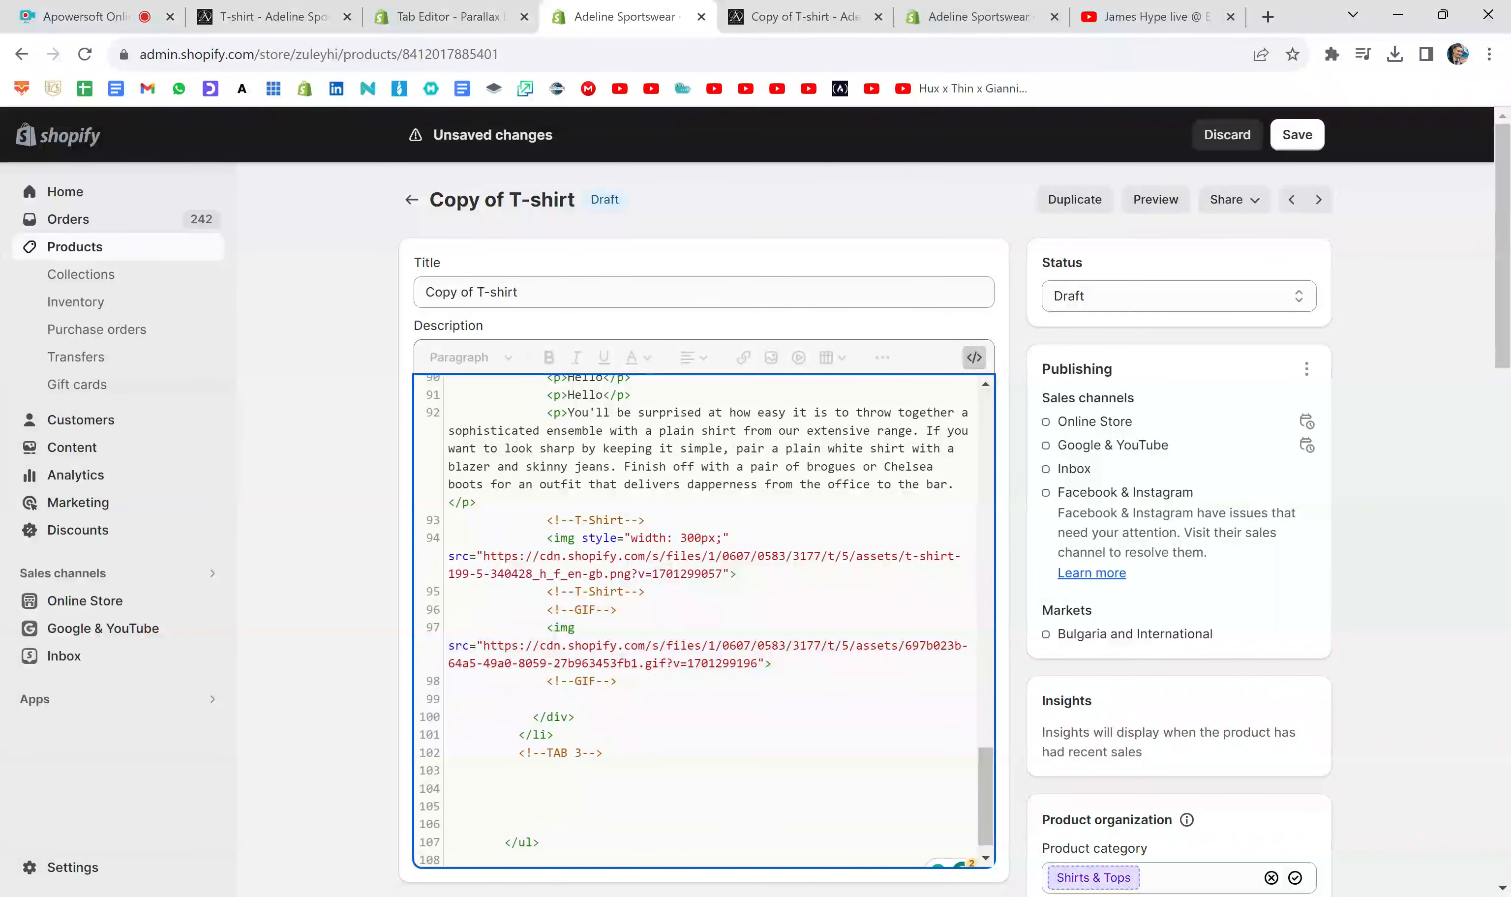
pyautogui.write('<!--T-Shirt-->')
pyautogui.press('Left')
pyautogui.press('Left')
pyautogui.press('Left')
pyautogui.press('BackSpace')
pyautogui.press('BackSpace')
pyautogui.press('BackSpace')
pyautogui.press('BackSpace')
pyautogui.press('BackSpace')
pyautogui.press('BackSpace')
pyautogui.press('BackSpace')
pyautogui.press('BackSpace')
pyautogui.write('Video')
pyautogui.press('End')
# - Add a closing Video comment below the first one, with an empty line between the two
pyautogui.press('Return')
pyautogui.write('<!--T-Shirt-->')
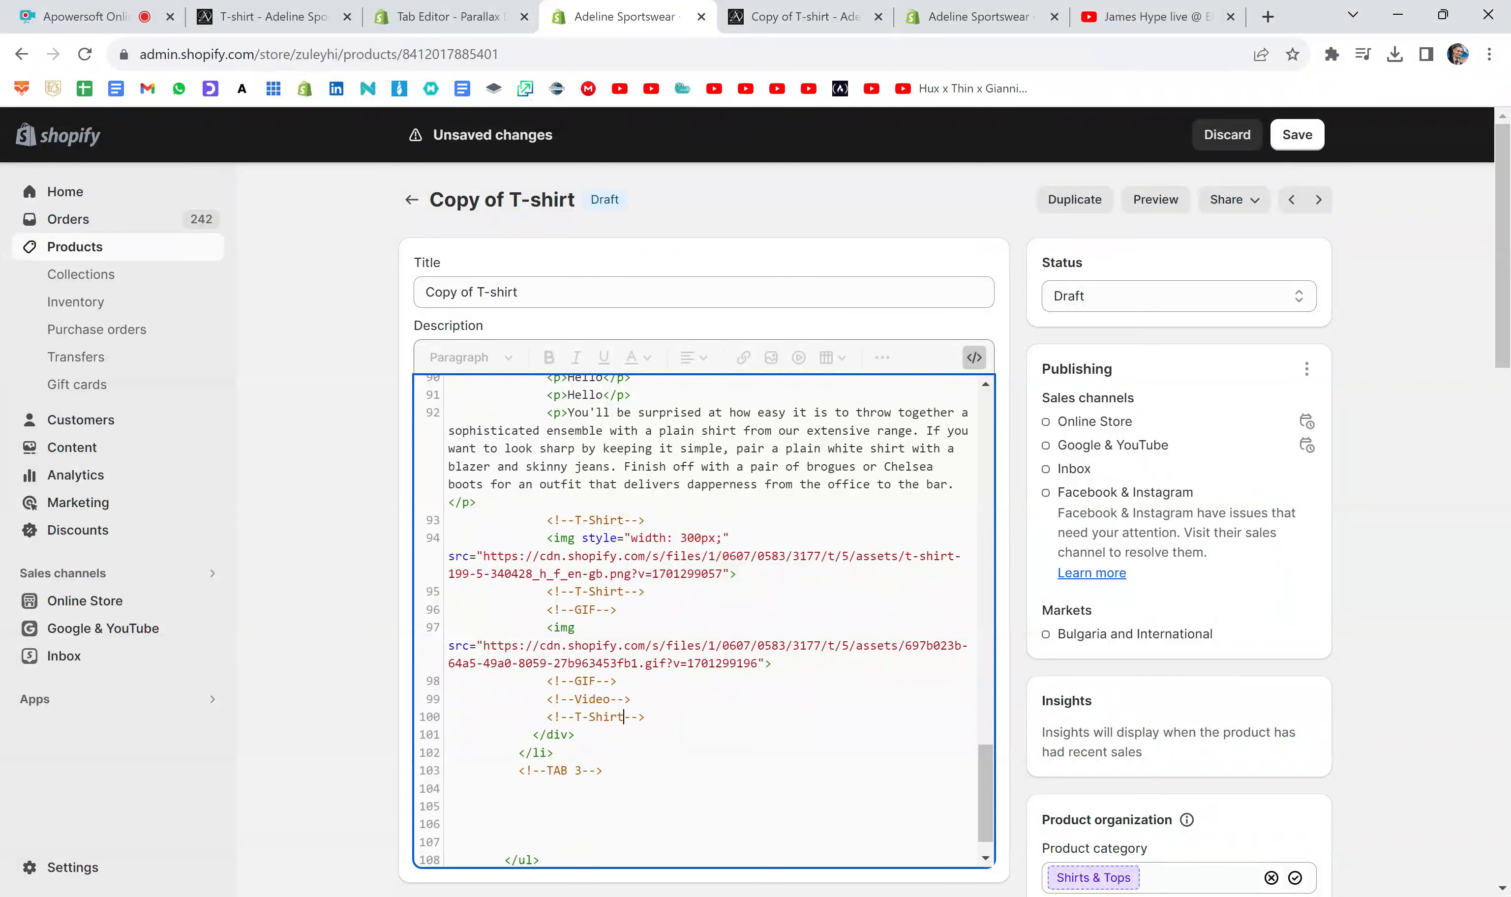
pyautogui.press('BackSpace')
pyautogui.press('BackSpace')
pyautogui.press('BackSpace')
pyautogui.press('BackSpace')
pyautogui.press('BackSpace')
pyautogui.press('BackSpace')
pyautogui.press('BackSpace')
pyautogui.write('Video')
pyautogui.press('Return')
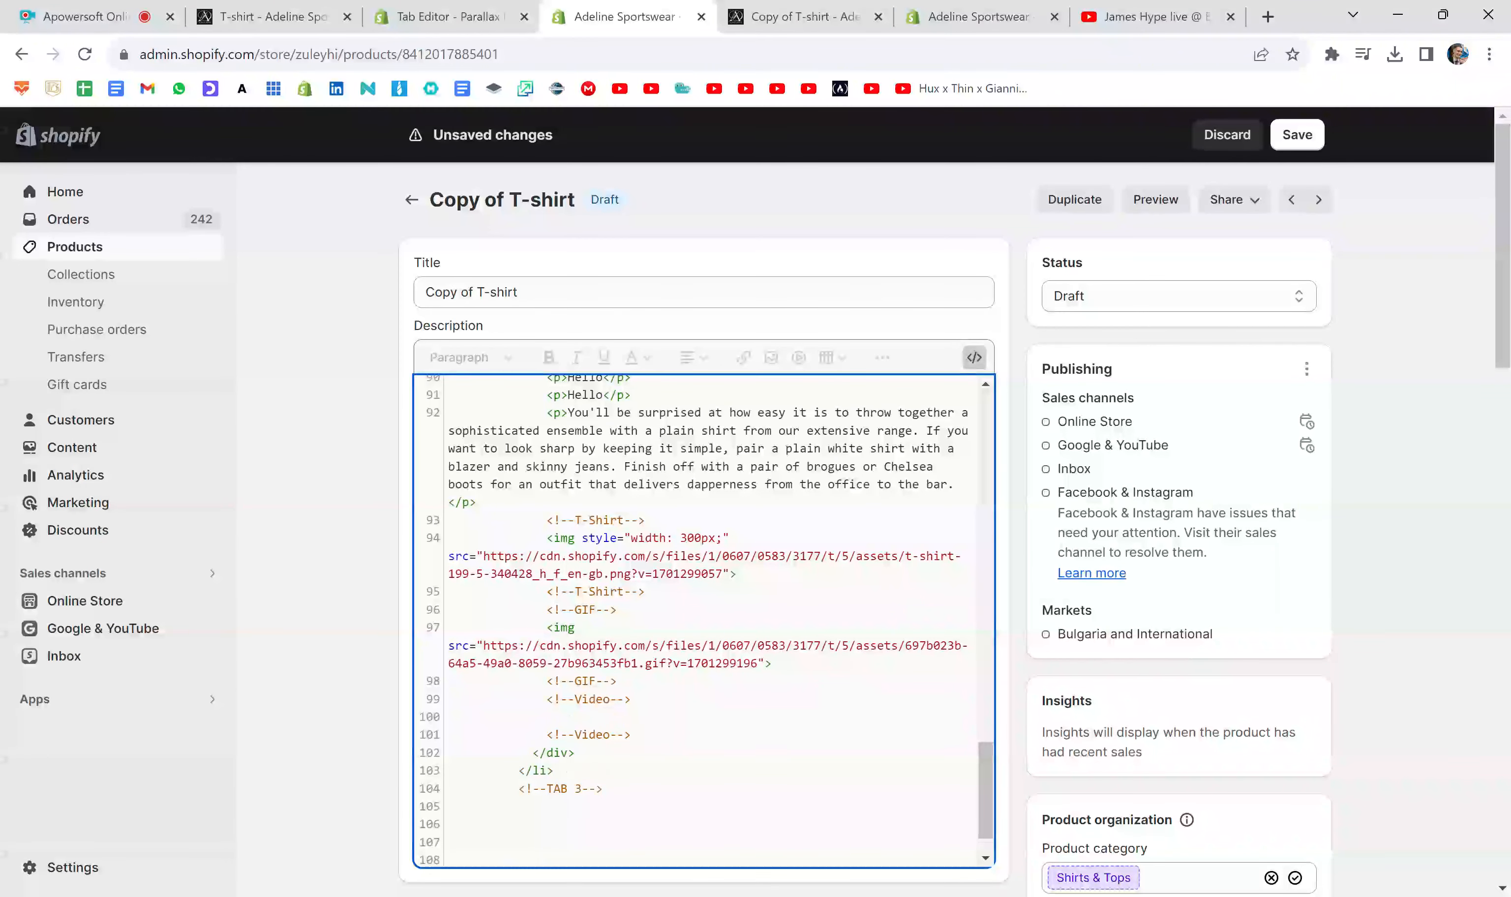
# - Switch to the YouTube video and copy its iframe embed code from the sharing options
pyautogui.click(1152, 17)
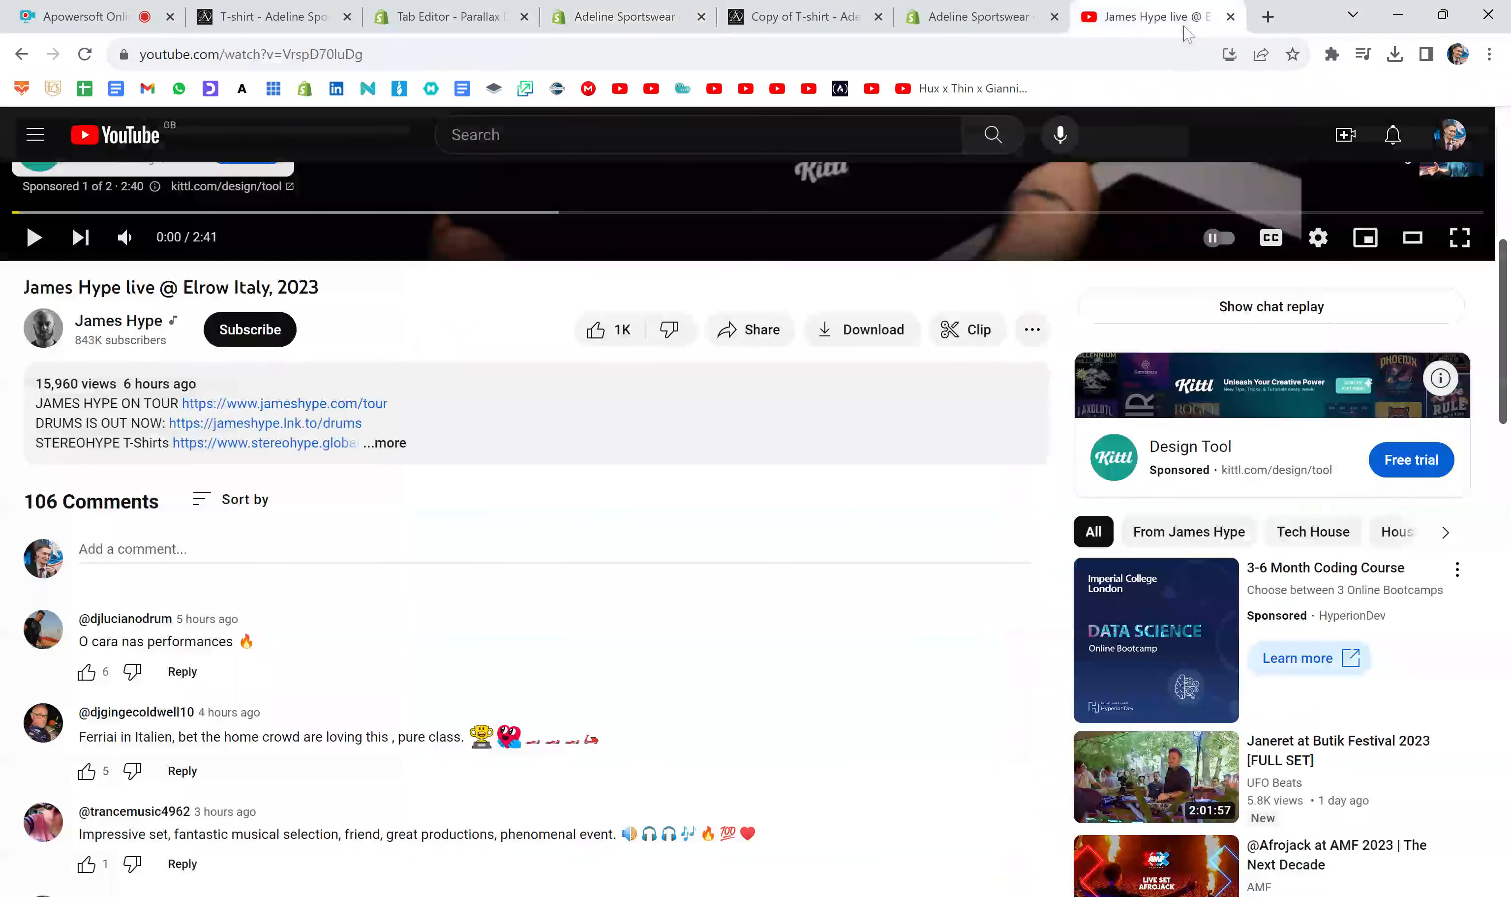
pyautogui.click(1032, 331)
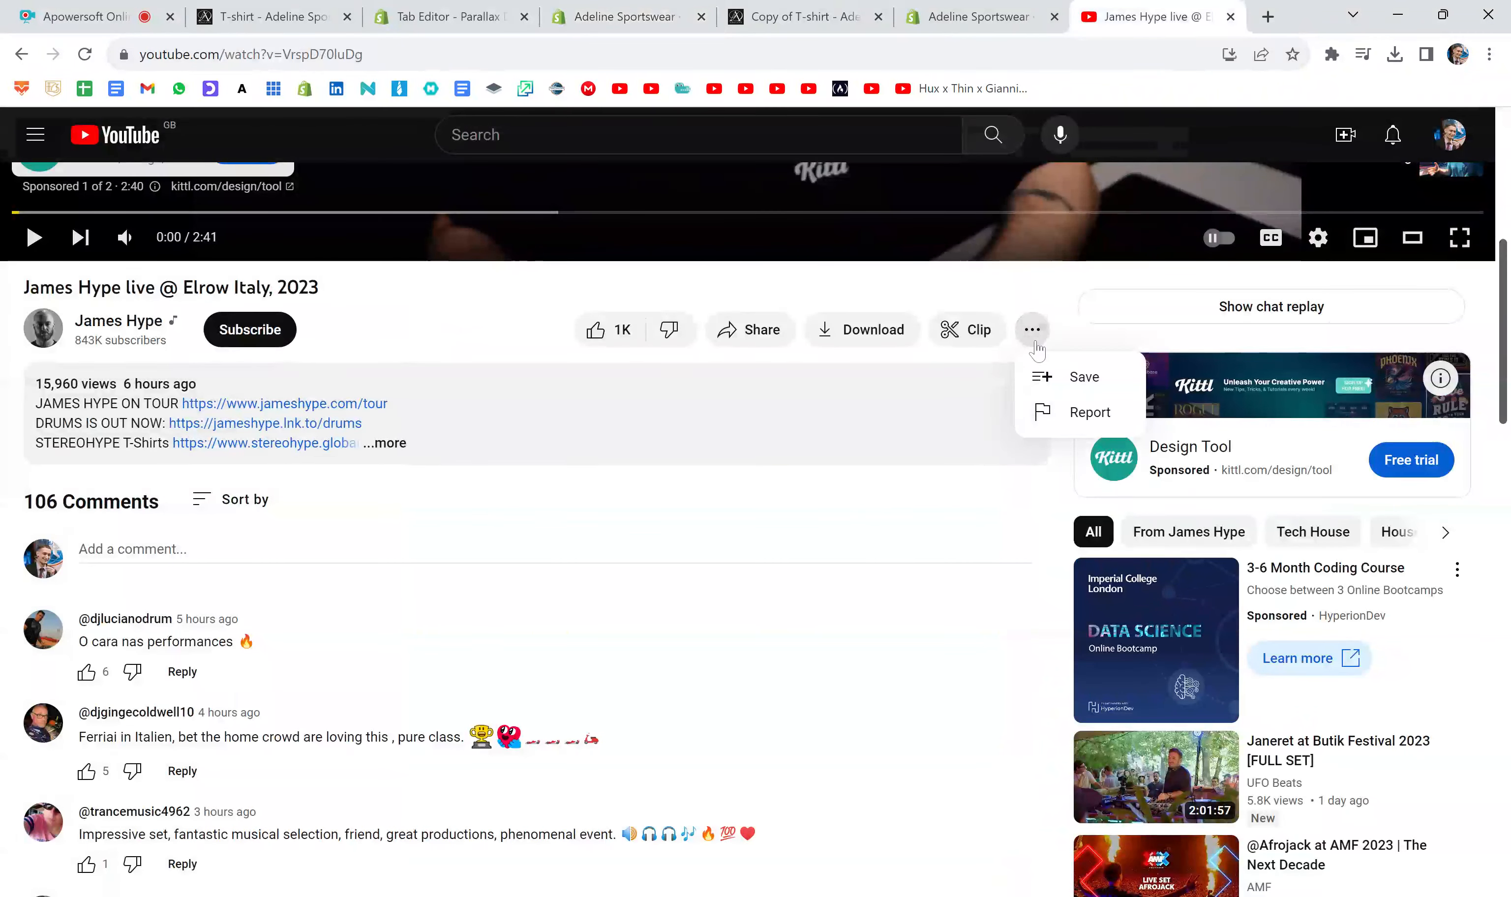
pyautogui.click(731, 336)
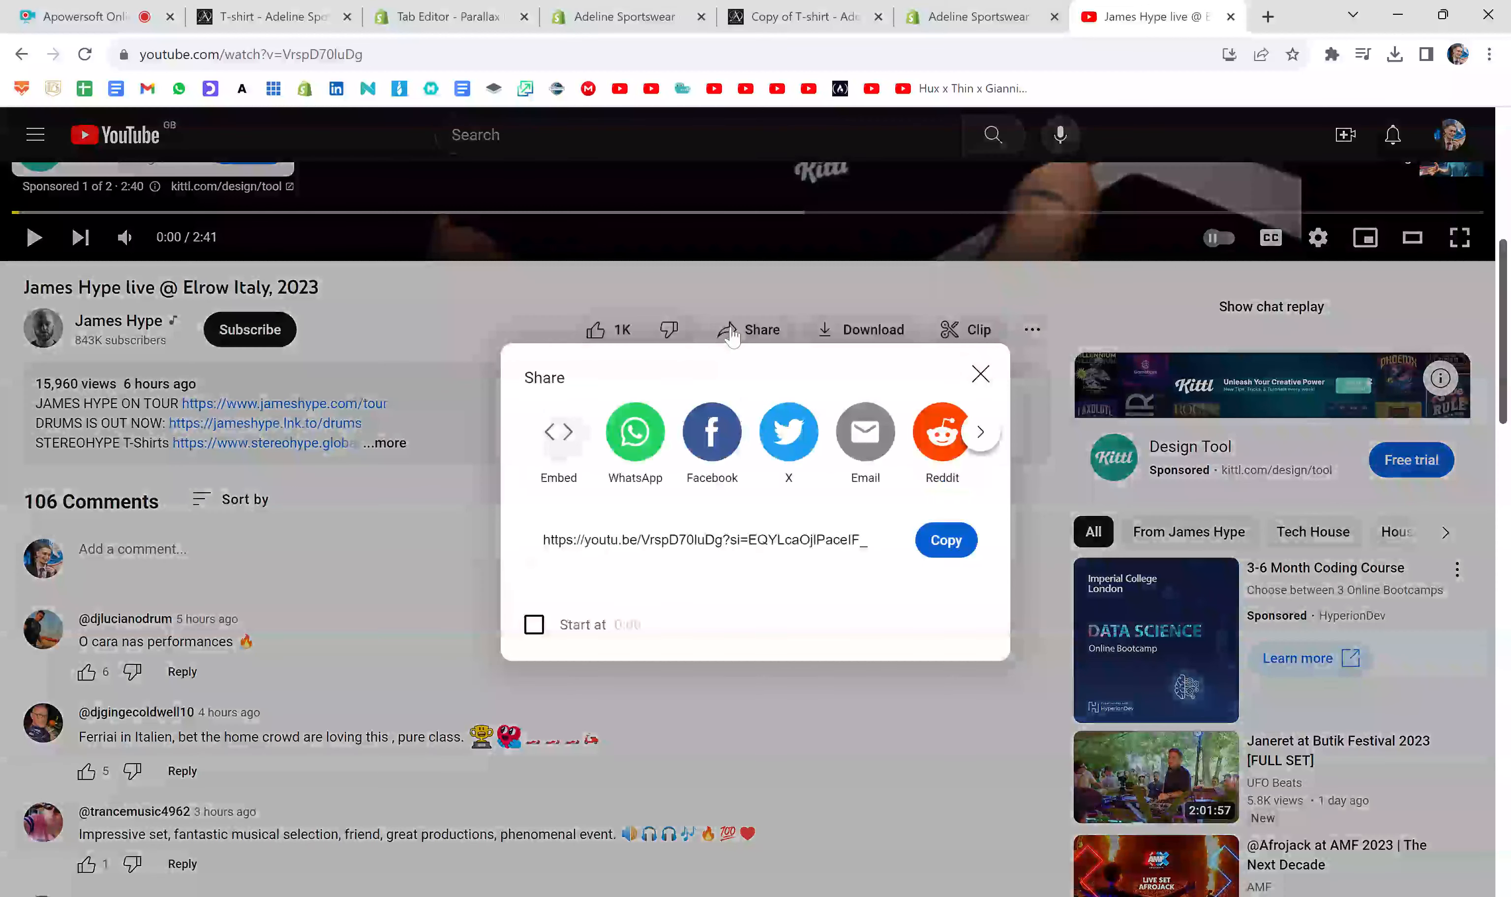
pyautogui.click(555, 449)
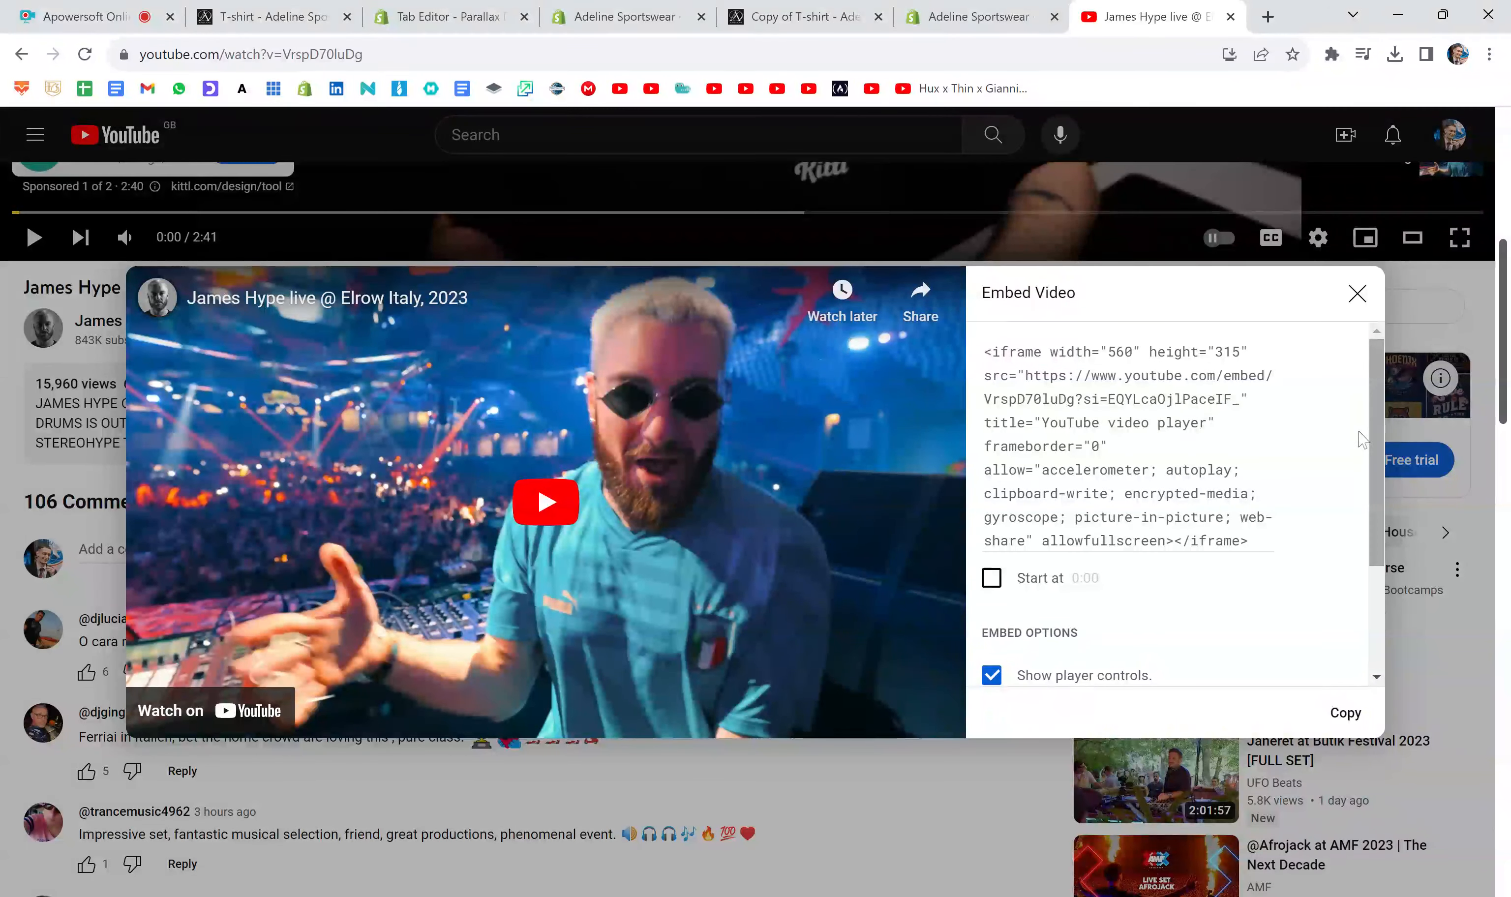
pyautogui.click(1346, 712)
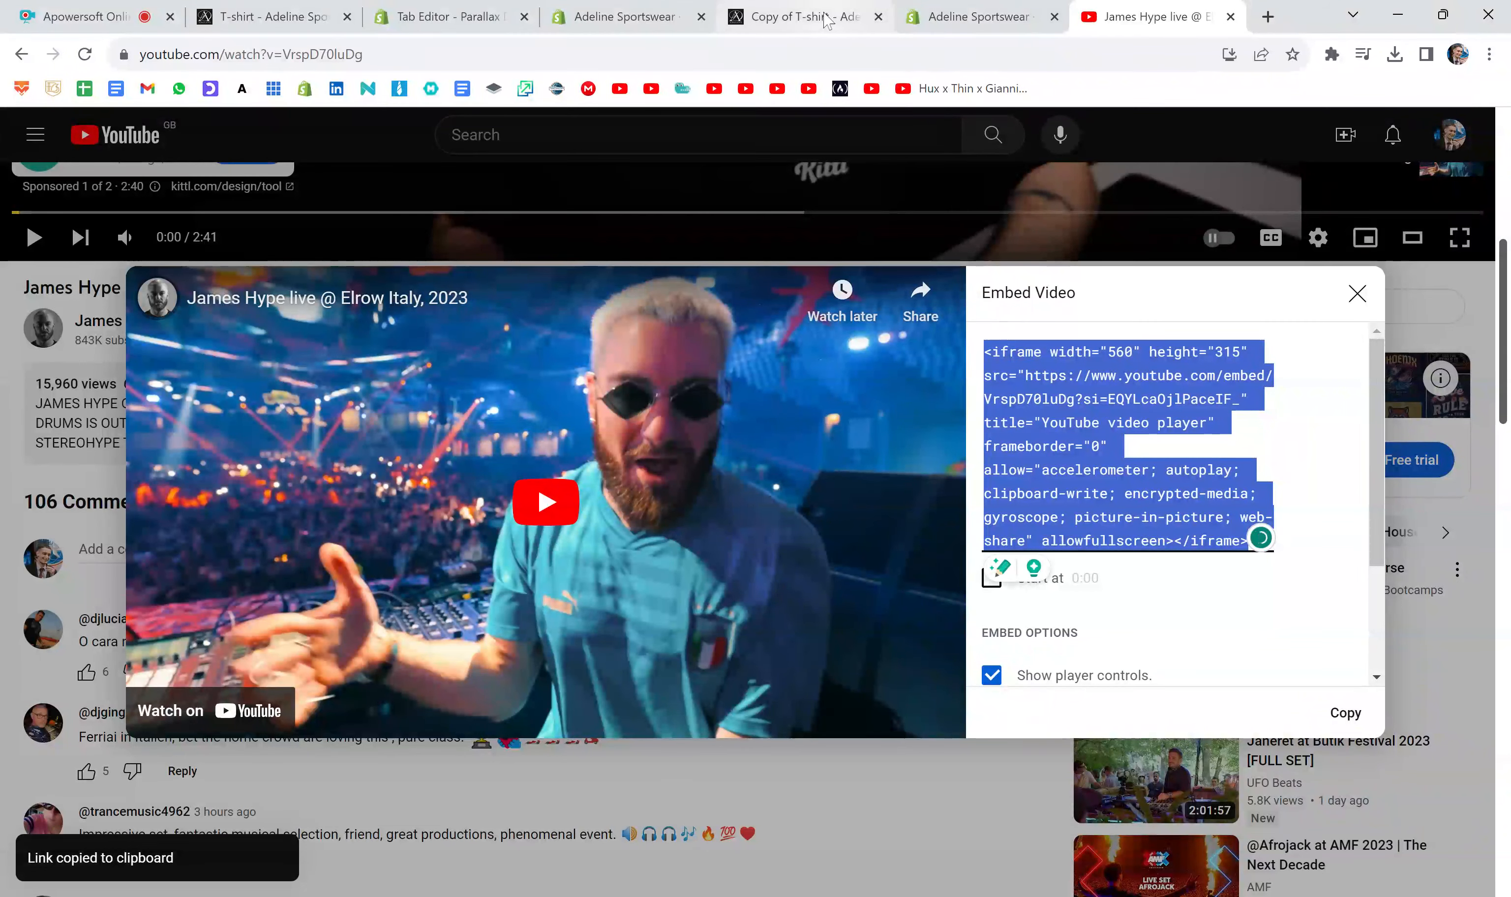
# - Paste the YouTube iframe code between the two Video comments in the product description and save the product
pyautogui.click(600, 19)
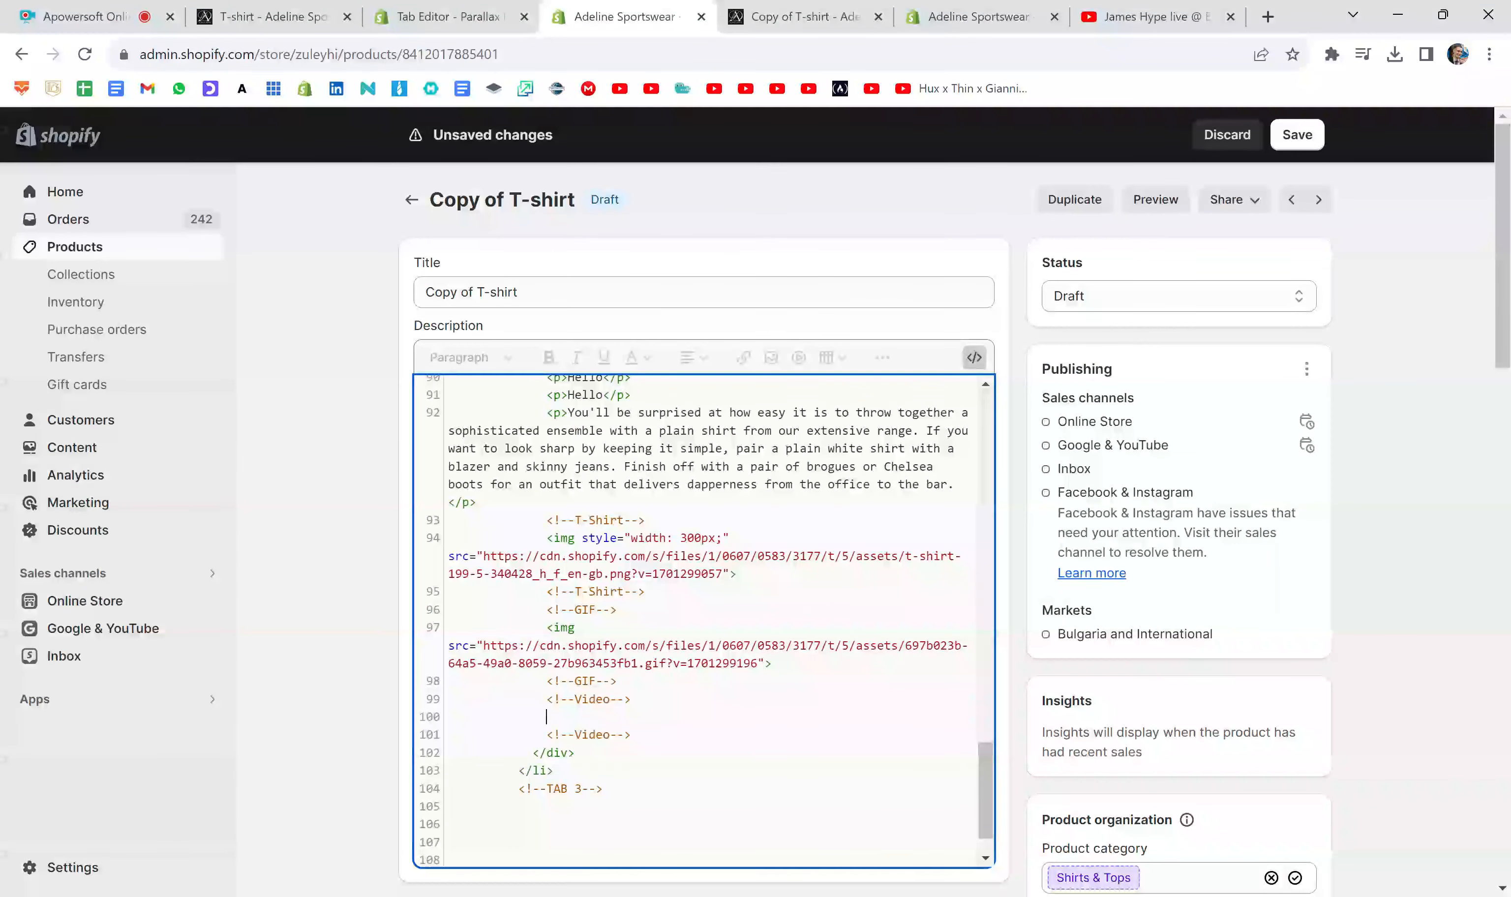
pyautogui.hotkey('ctrl', 'v')
pyautogui.scroll(-1, 704, 620)
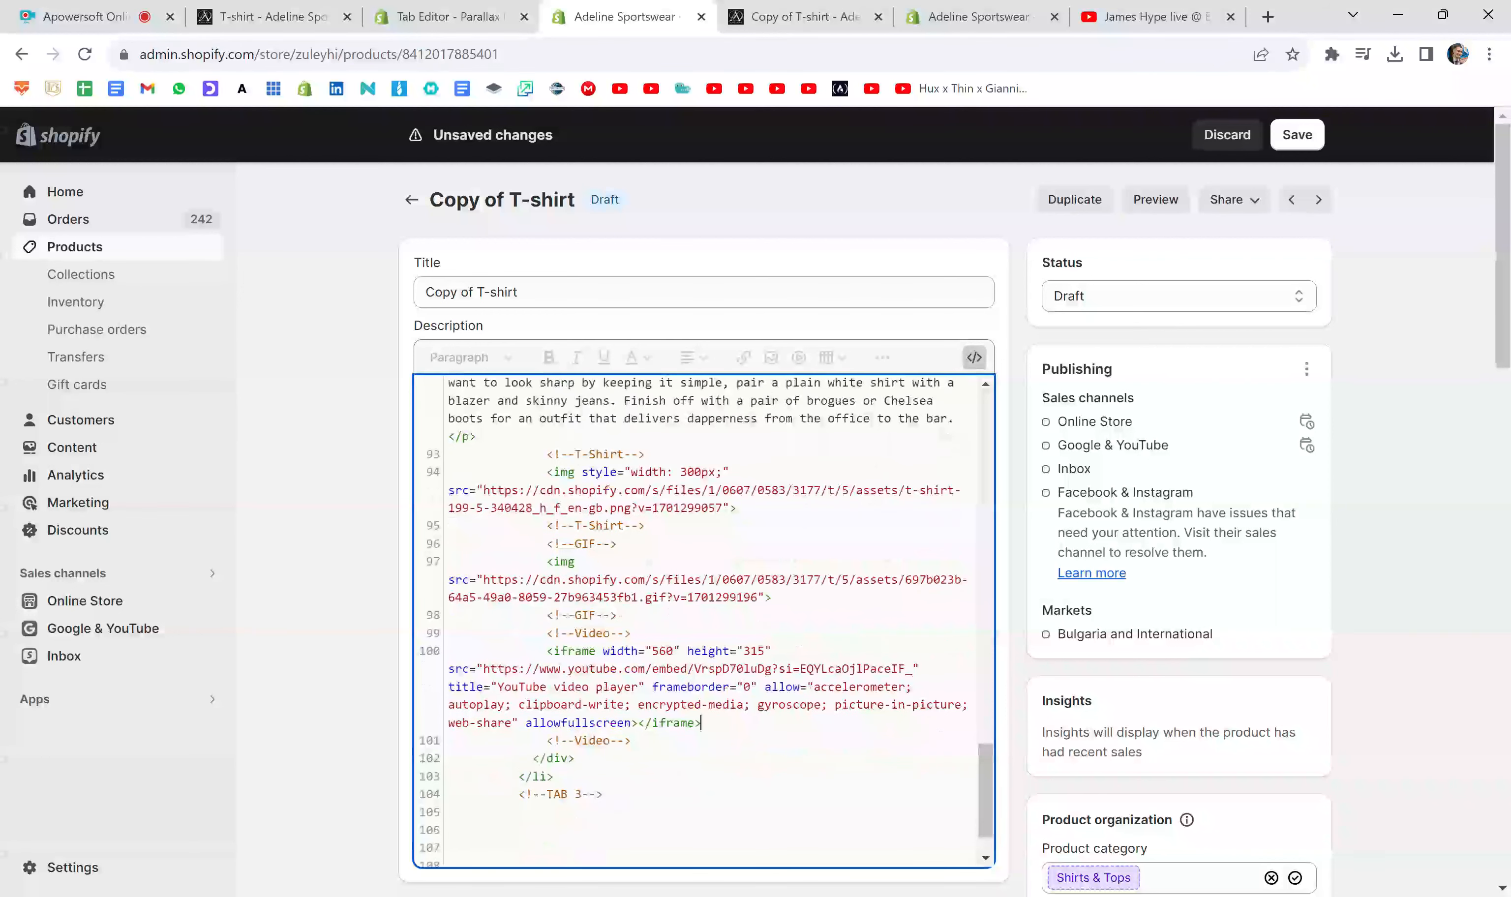
pyautogui.click(1295, 135)
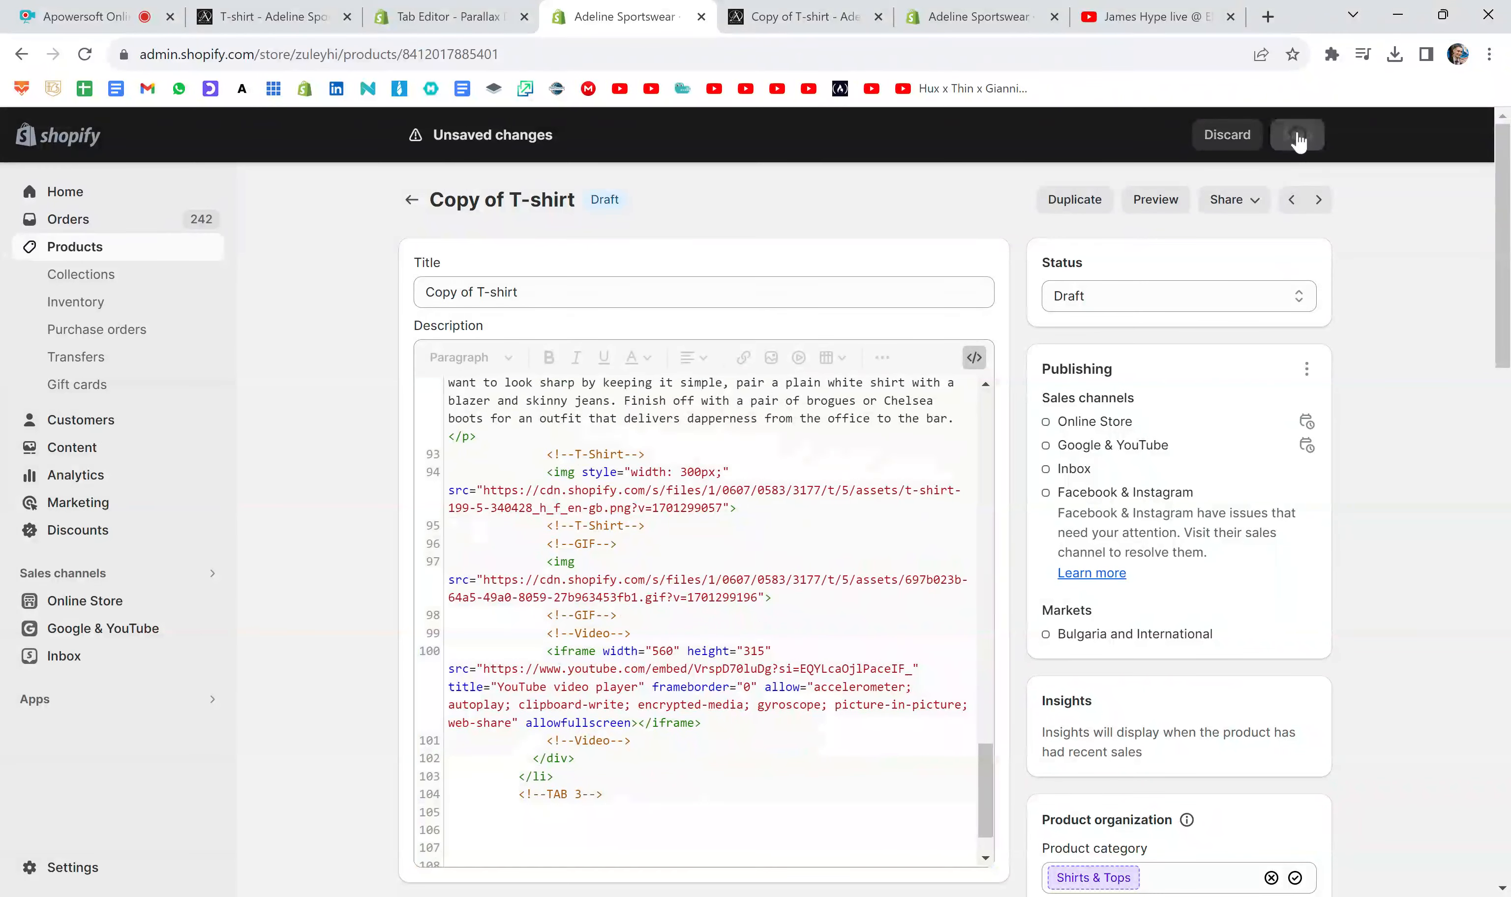
# - Replace the old preview with a fresh one and examine the GIF and the embedded video in Tab 3
pyautogui.click(878, 17)
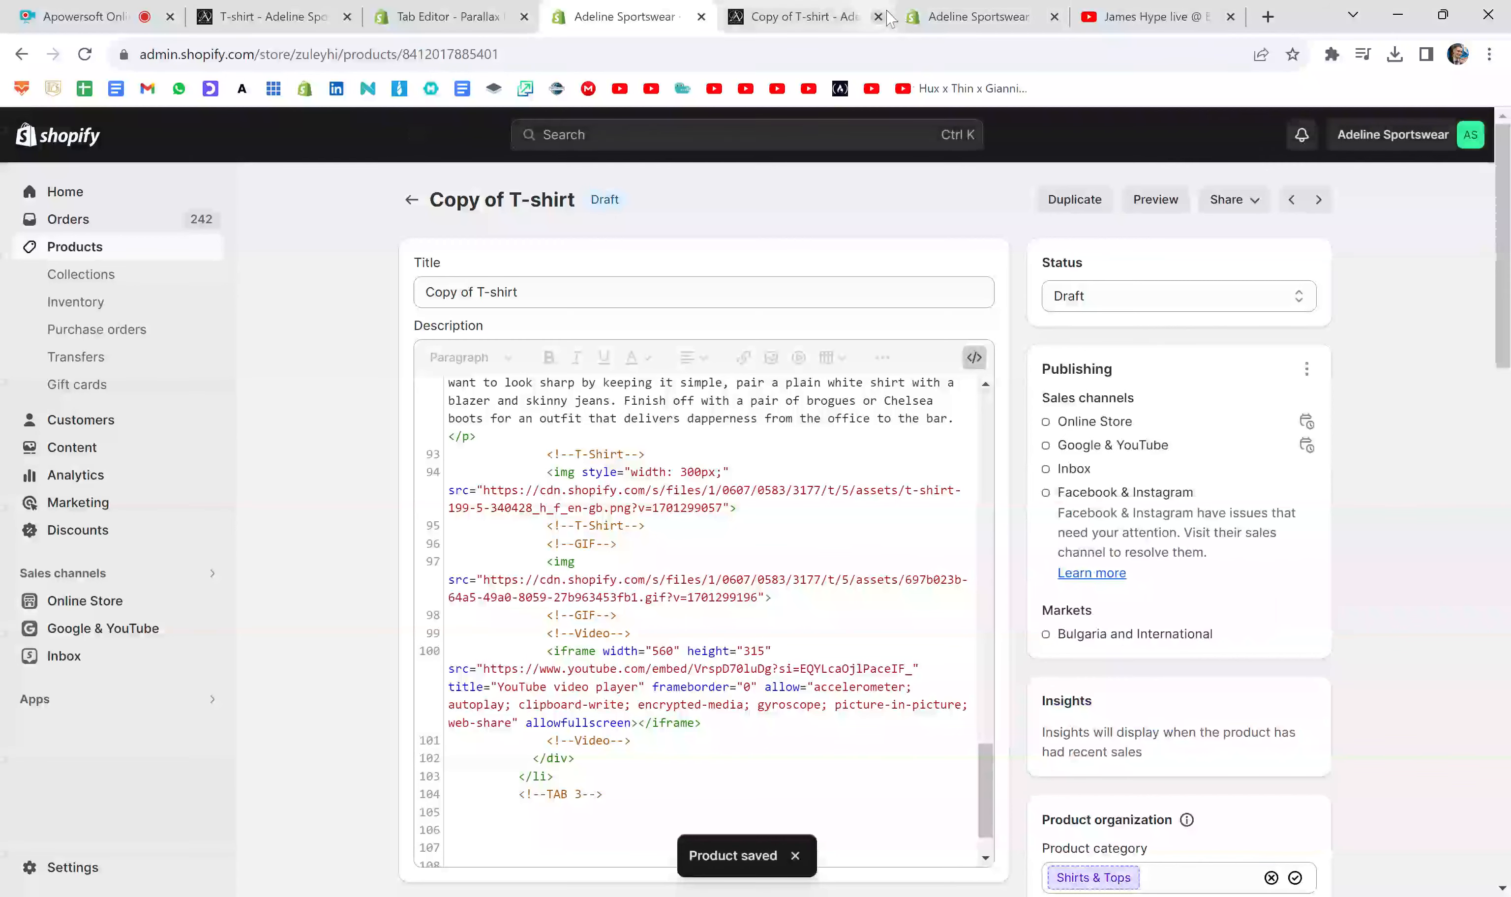
pyautogui.click(1155, 200)
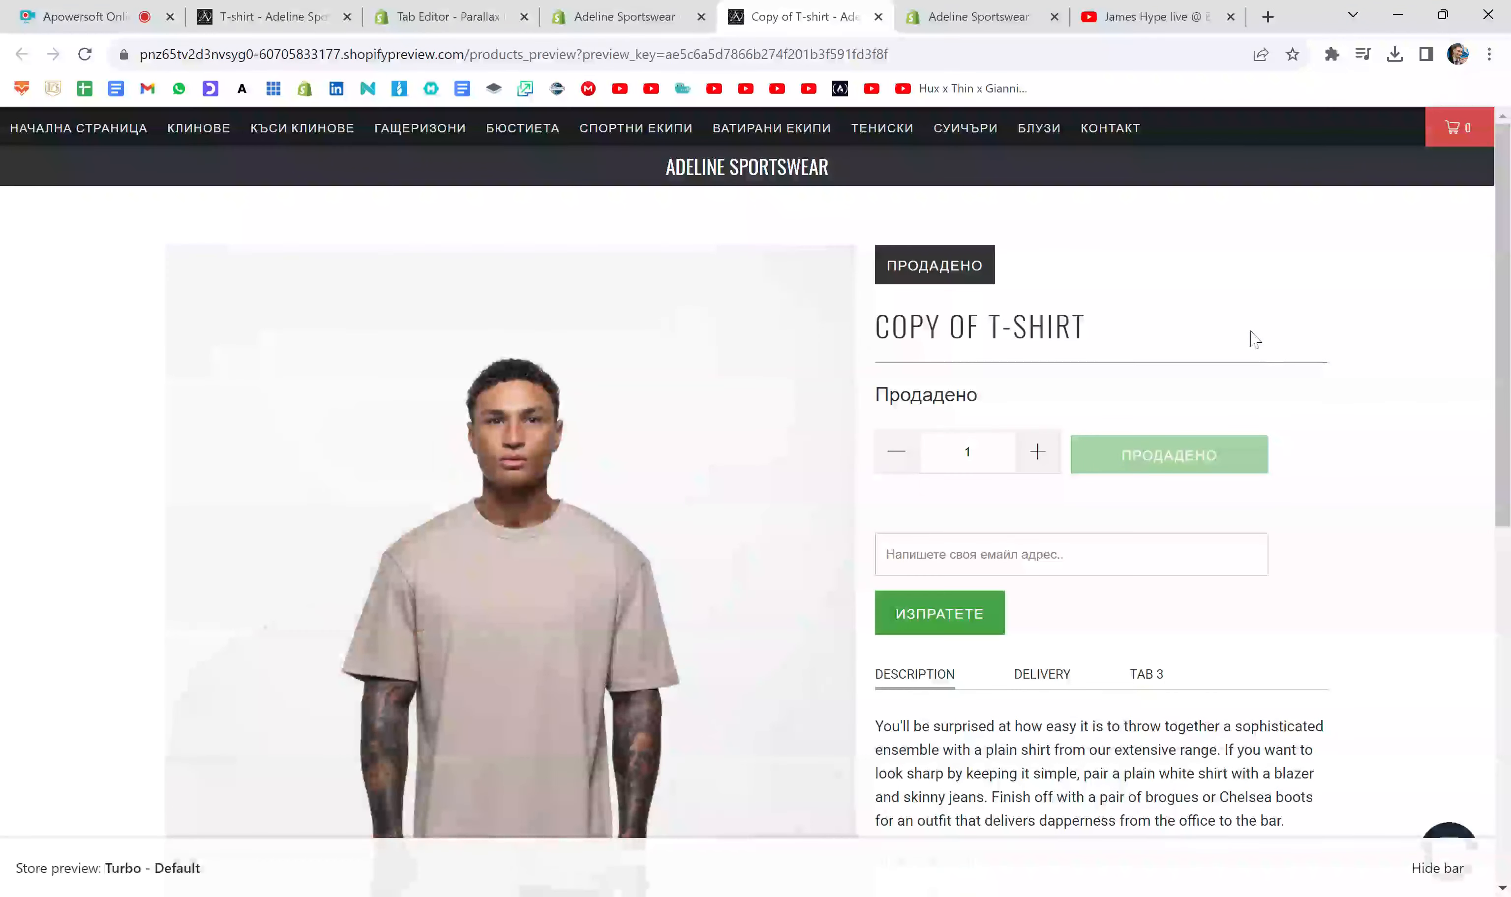
pyautogui.scroll(-4, 1255, 337)
pyautogui.click(1150, 412)
pyautogui.scroll(-10, 1359, 404)
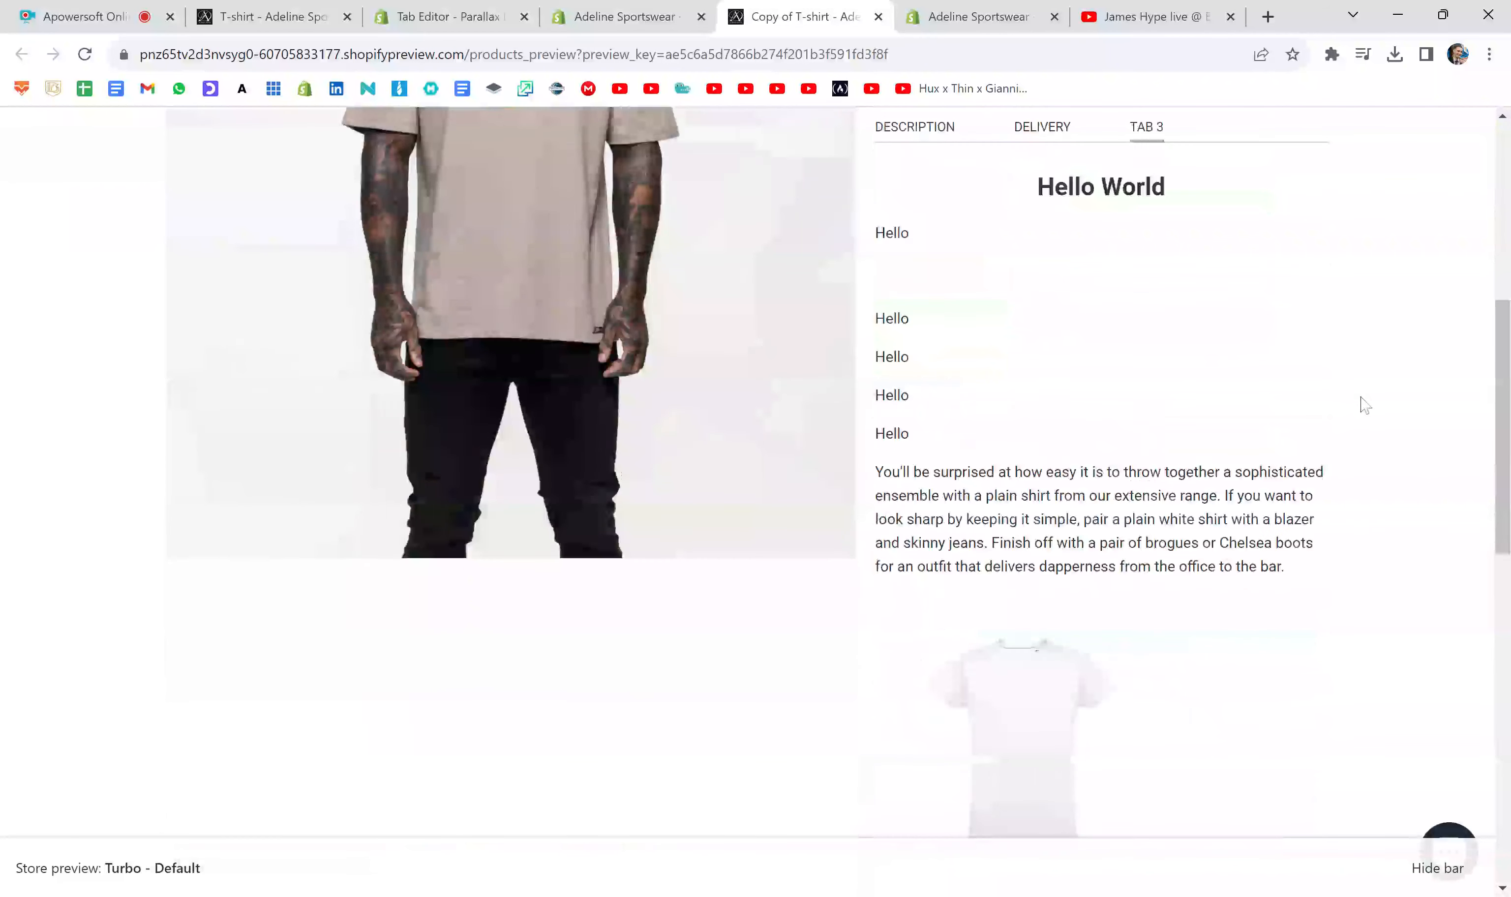
pyautogui.scroll(-6, 1361, 404)
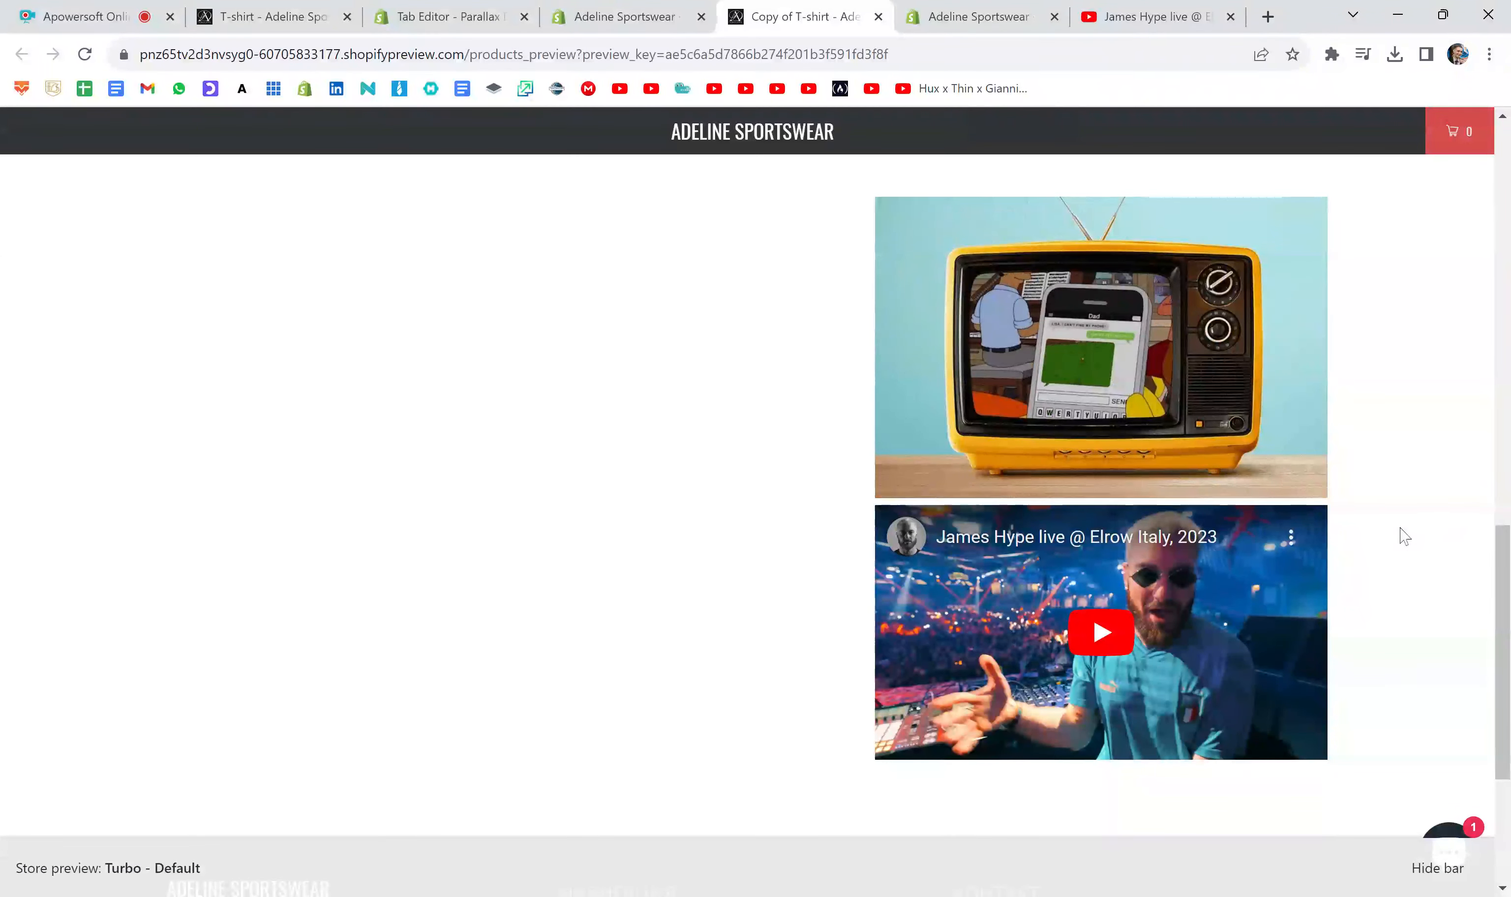
# - Review all of Tab 3's content, from the Hello World heading and text down to the T-shirt image, GIF and video
pyautogui.scroll(3, 1399, 533)
pyautogui.scroll(10, 1400, 531)
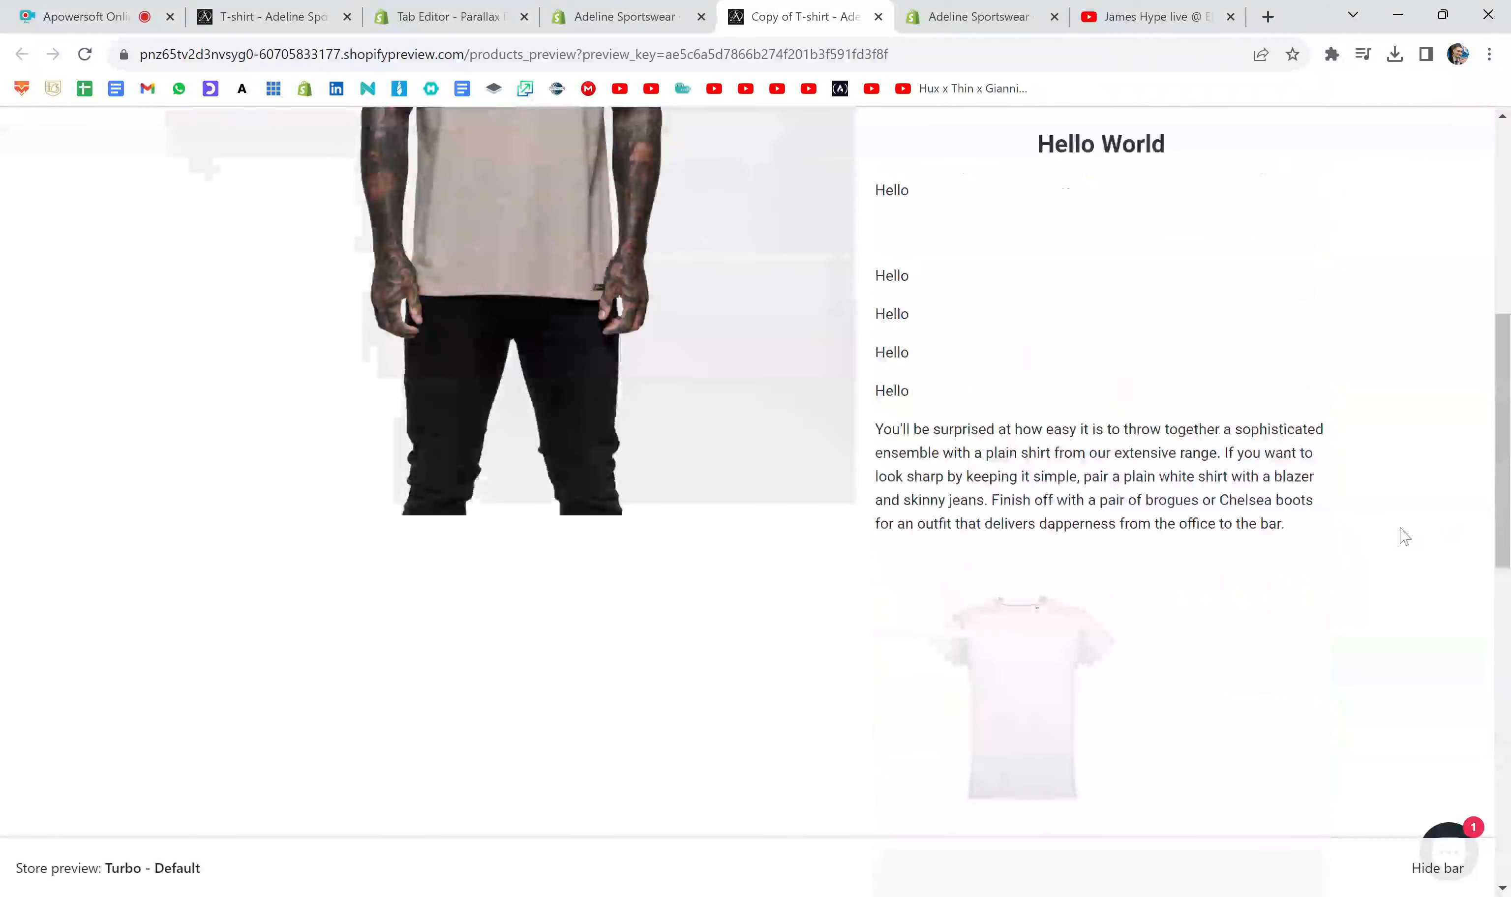
pyautogui.scroll(8, 1404, 535)
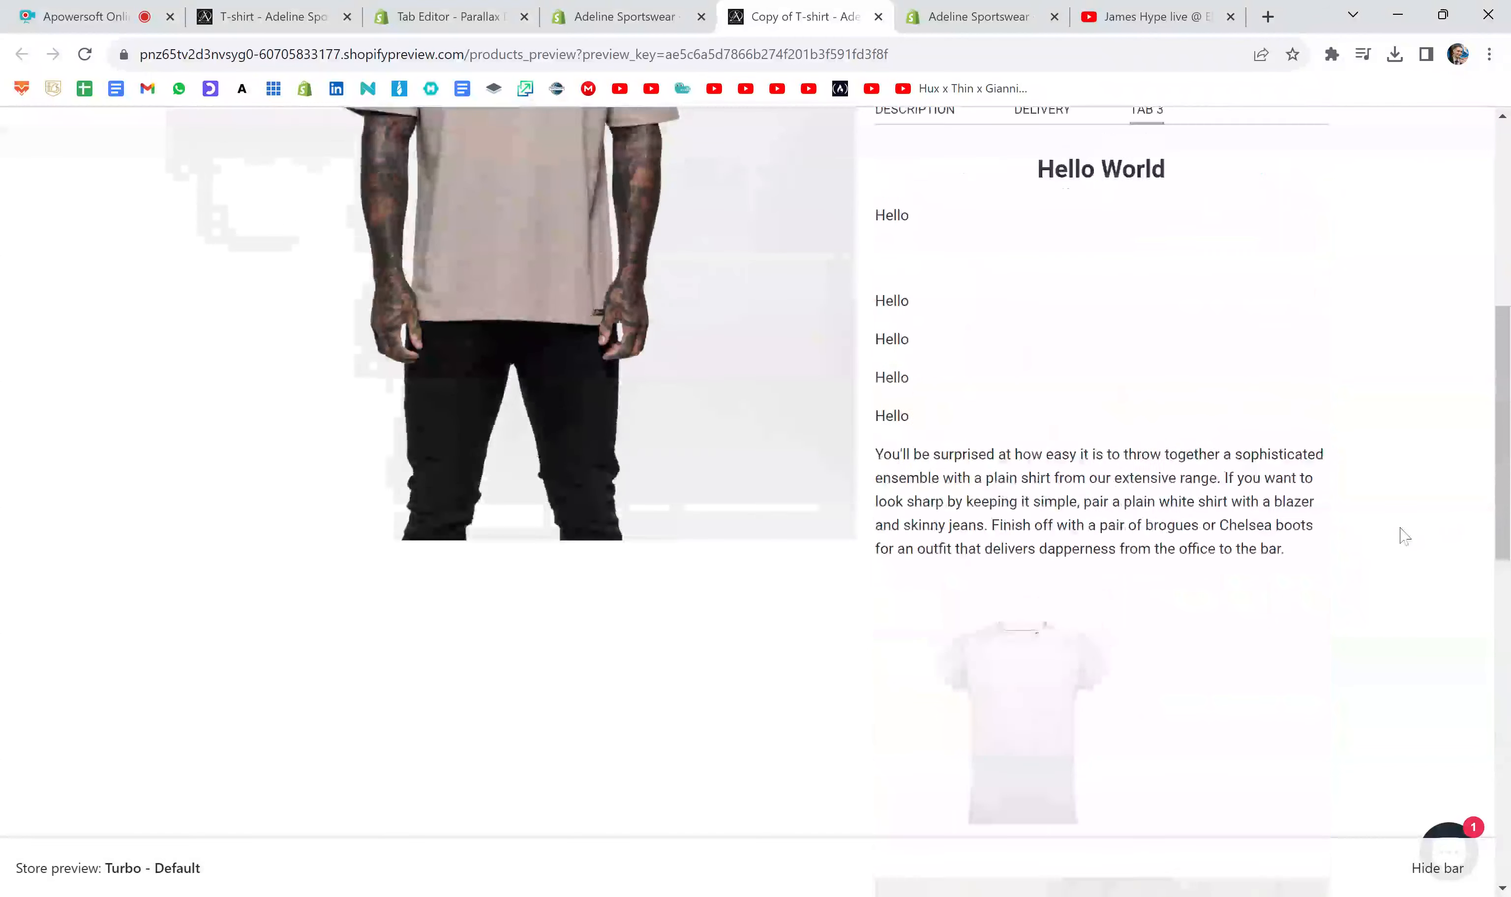
pyautogui.scroll(-1, 1404, 535)
pyautogui.scroll(-1, 1404, 535)
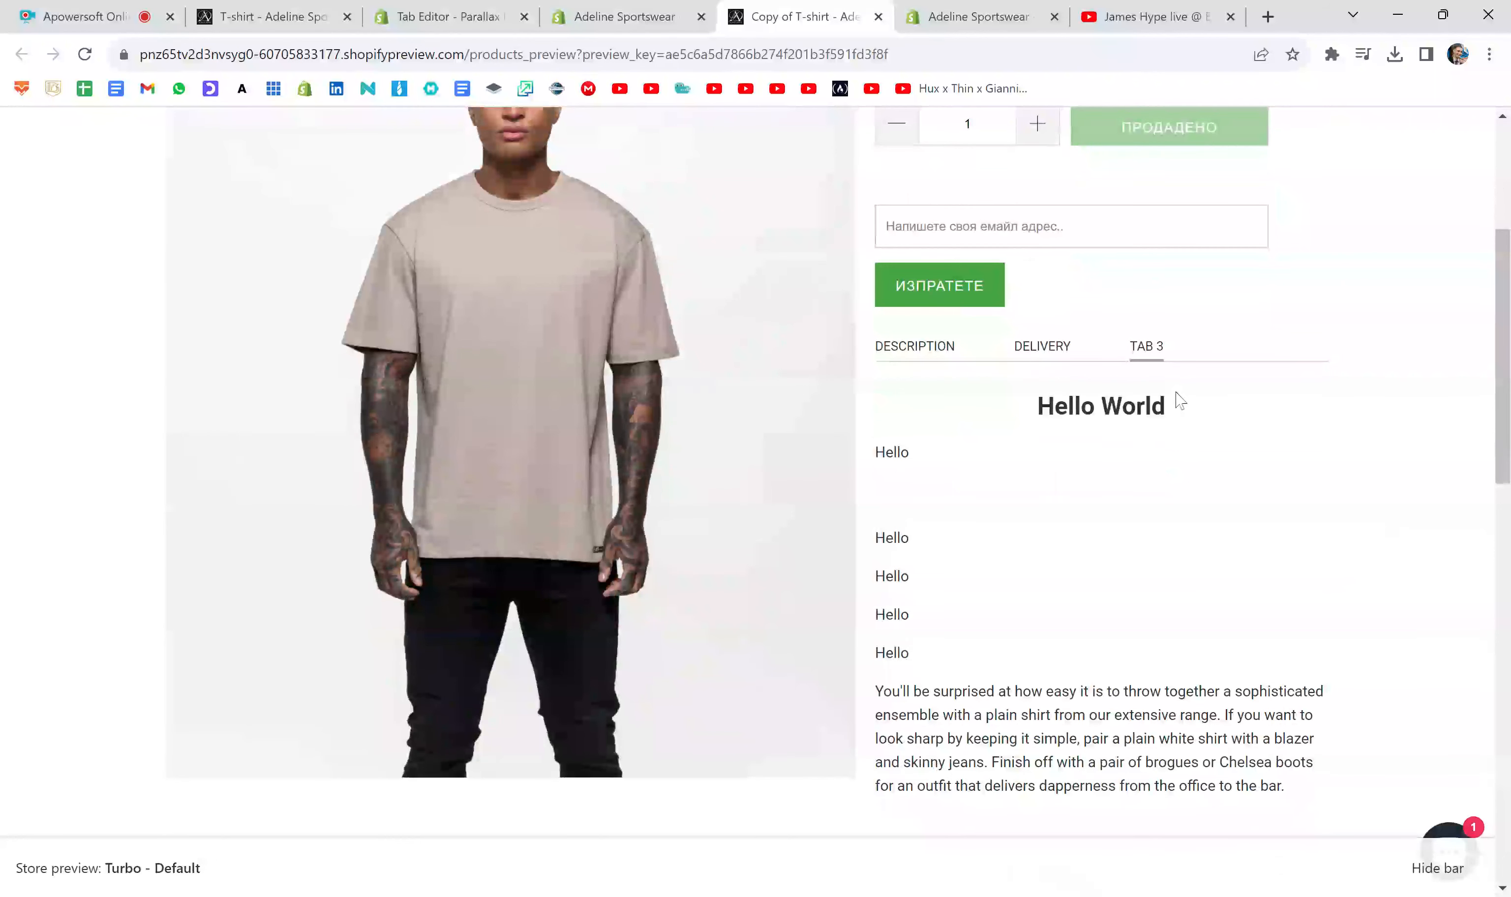
pyautogui.moveTo(1166, 406); pyautogui.dragTo(1035, 407)
pyautogui.click(1031, 409)
pyautogui.scroll(-2, 1006, 414)
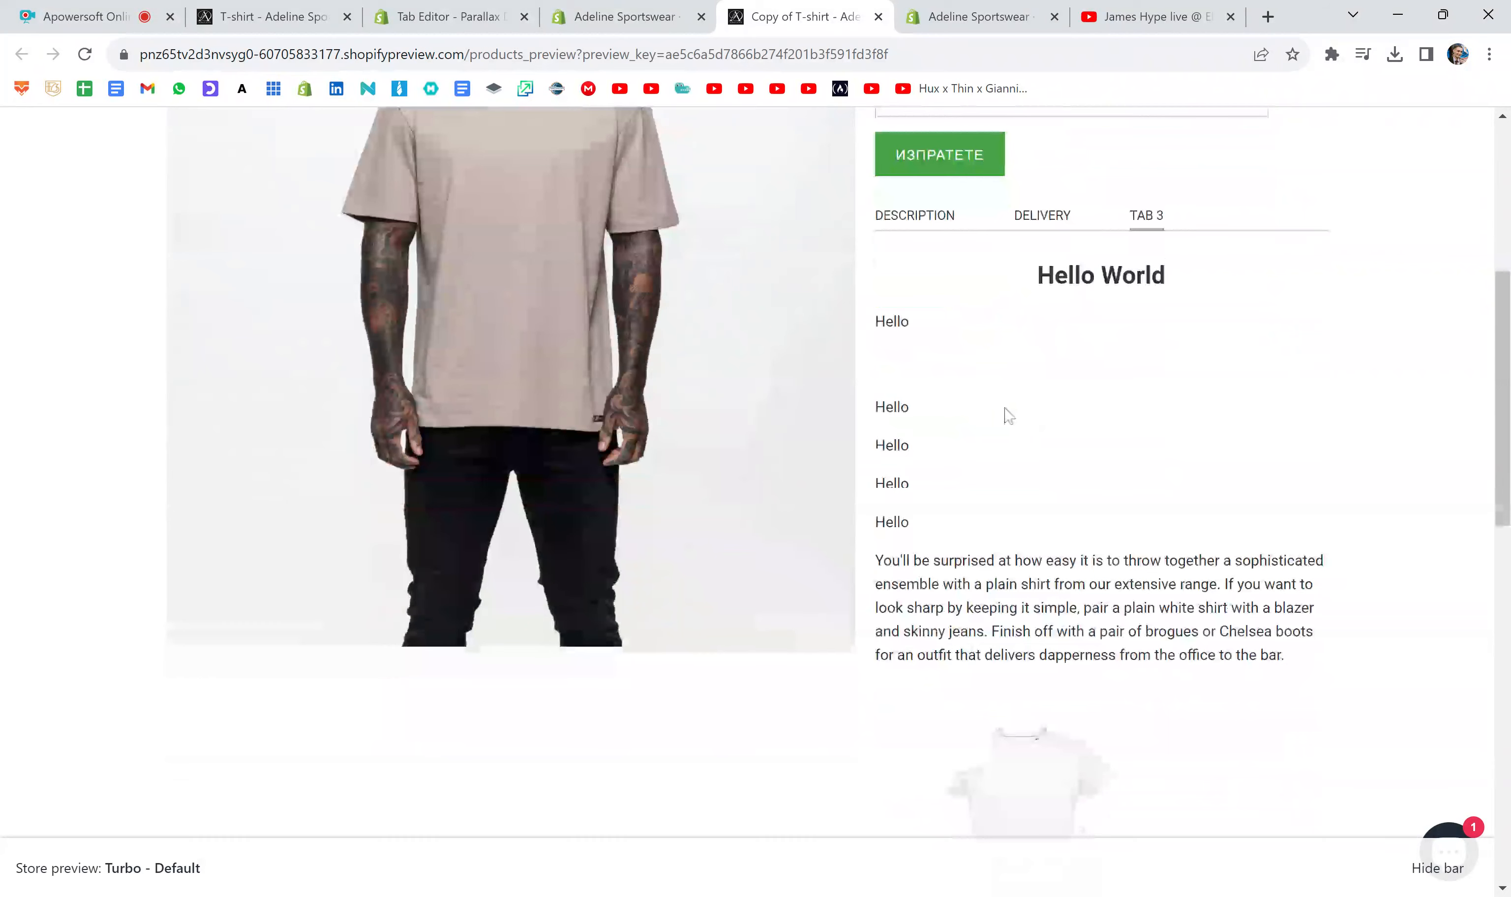
pyautogui.scroll(-8, 954, 398)
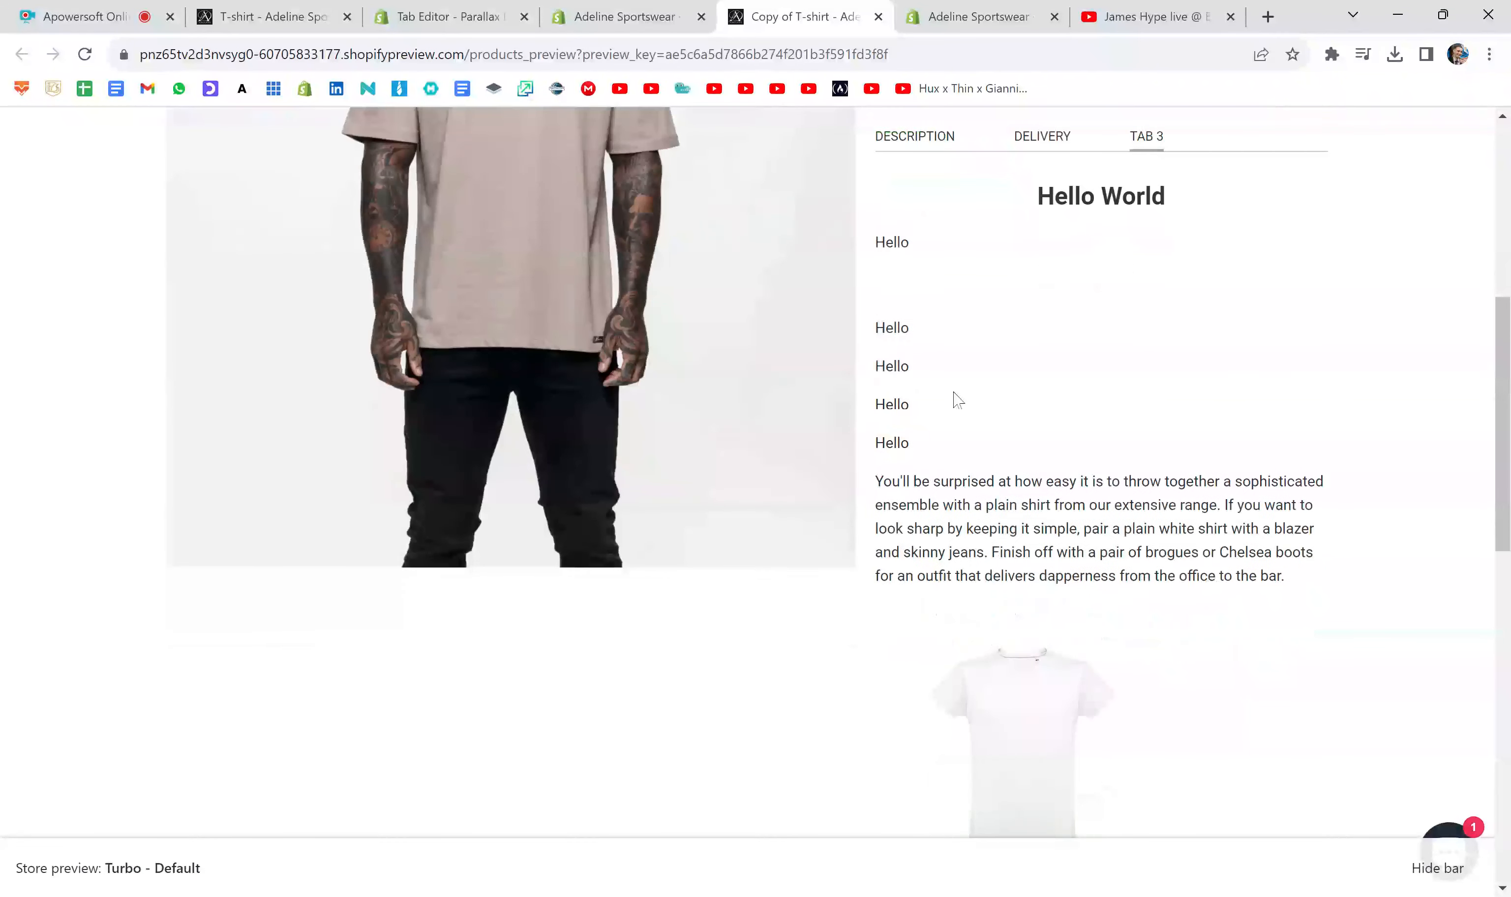
pyautogui.scroll(-4, 1035, 503)
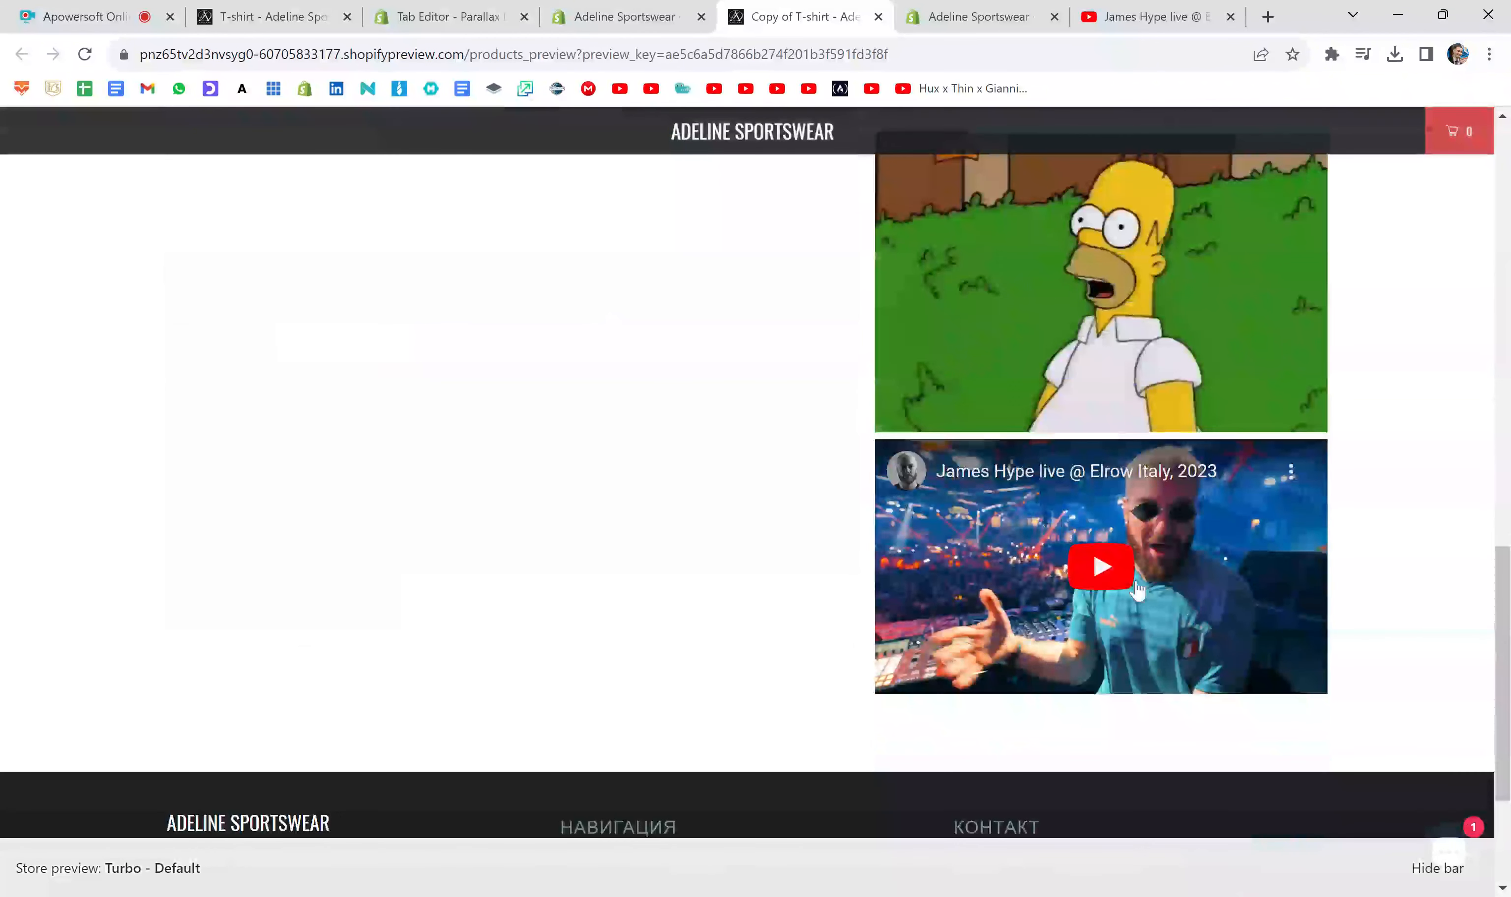
pyautogui.scroll(6, 1387, 535)
pyautogui.scroll(8, 1392, 539)
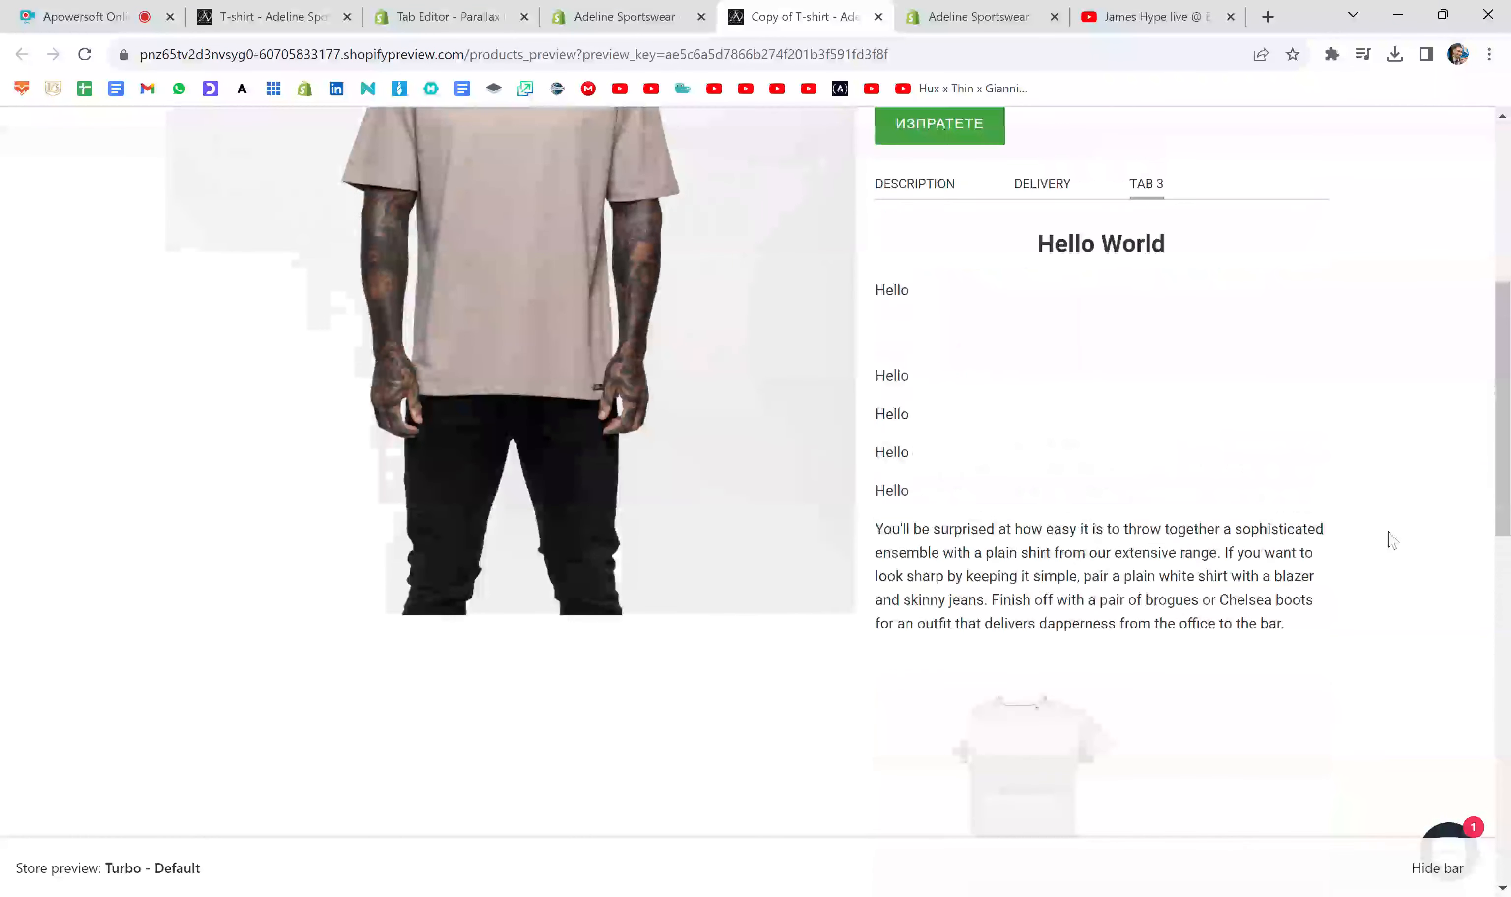